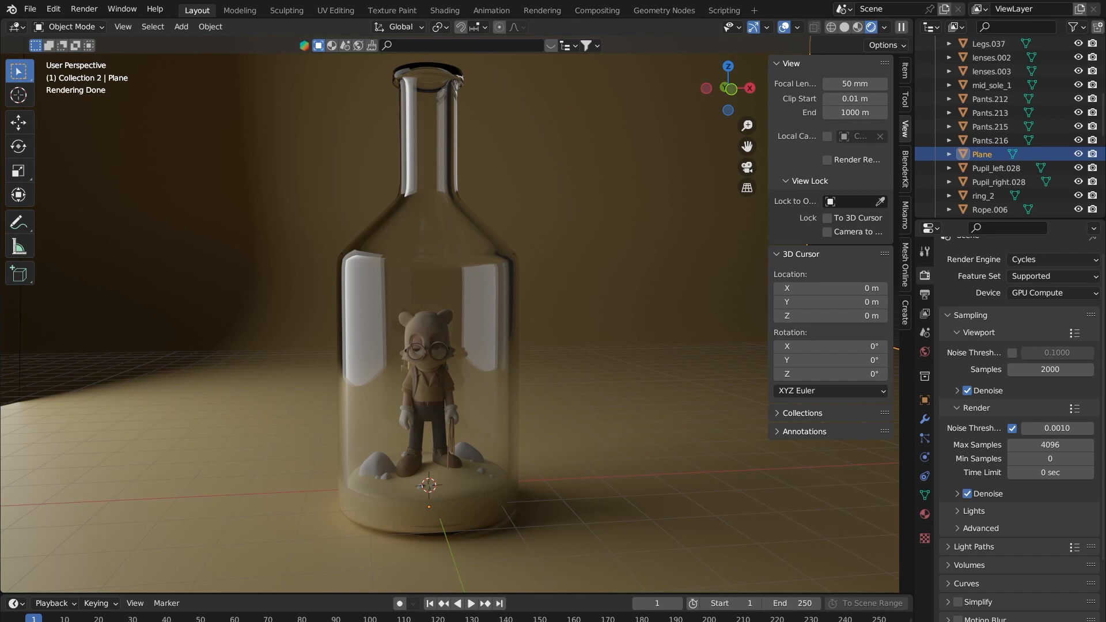
{"action": "scroll", "coordinate": [450, 323], "scroll_direction": "down", "scroll_amount": 1}
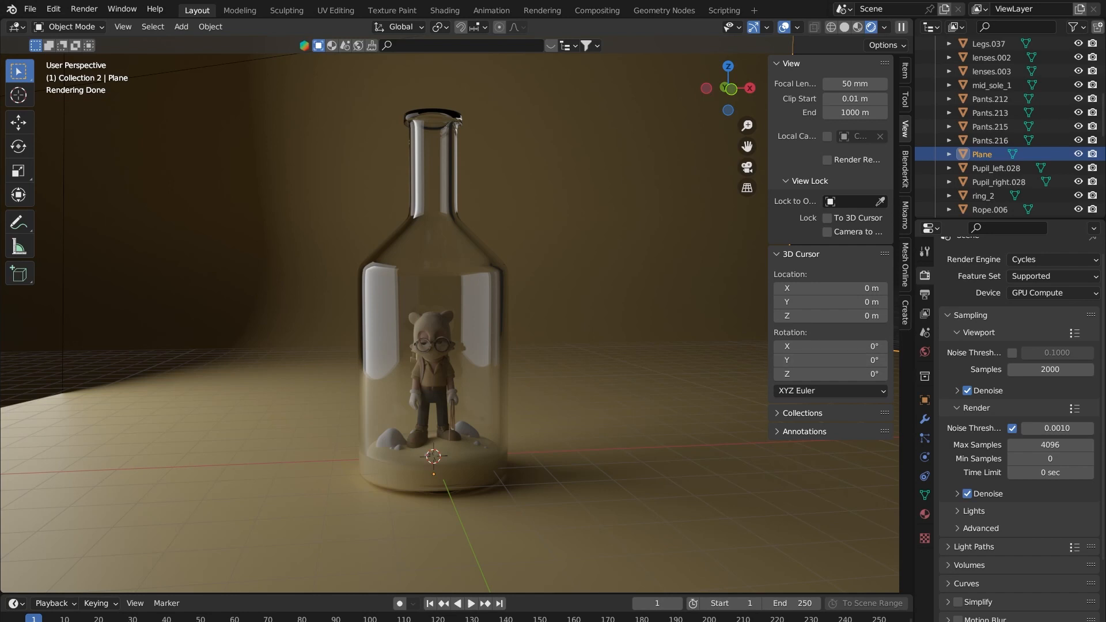
{"action": "left_click", "coordinate": [925, 419]}
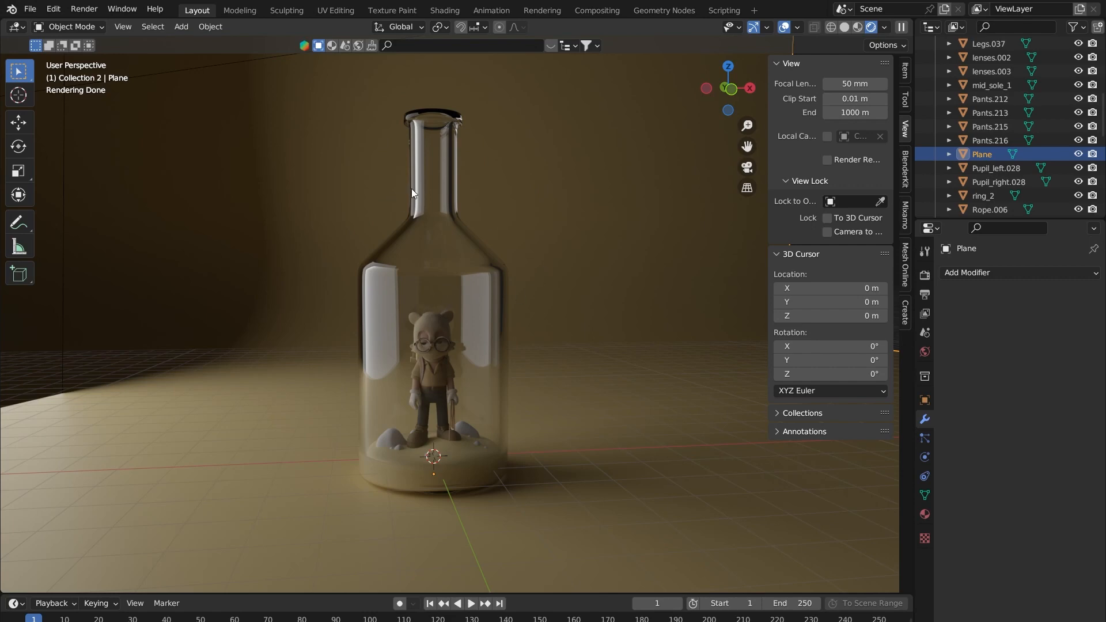
{"action": "middle_click_drag", "start_coordinate": [523, 247], "coordinate": [498, 263]}
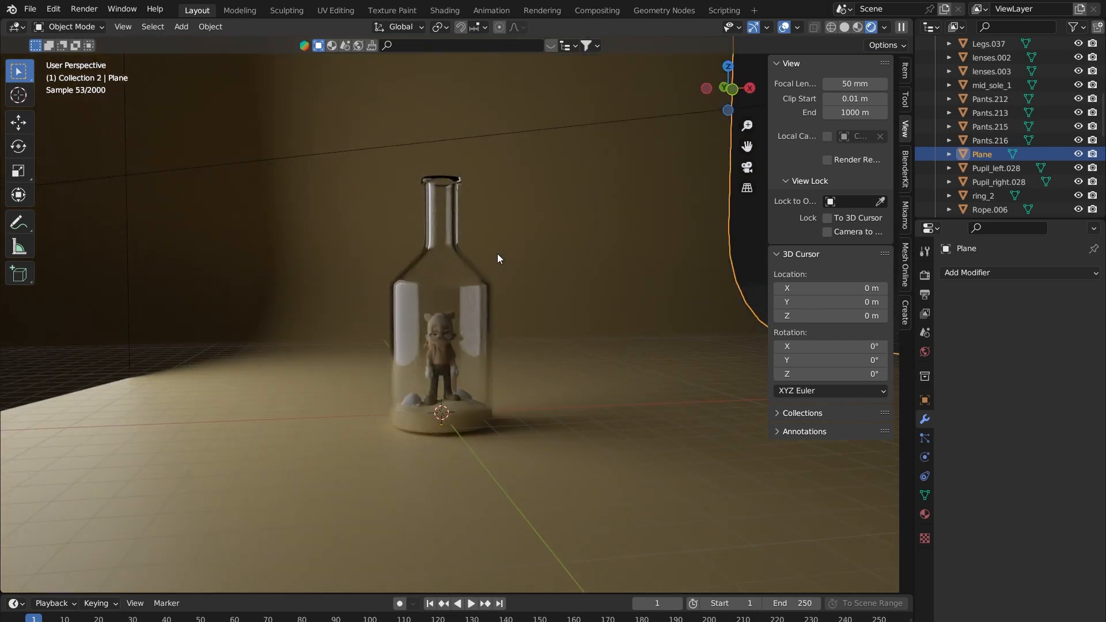
- Start a new General file without saving the changes to the bottle scene
{"action": "key", "text": "ctrl+n"}
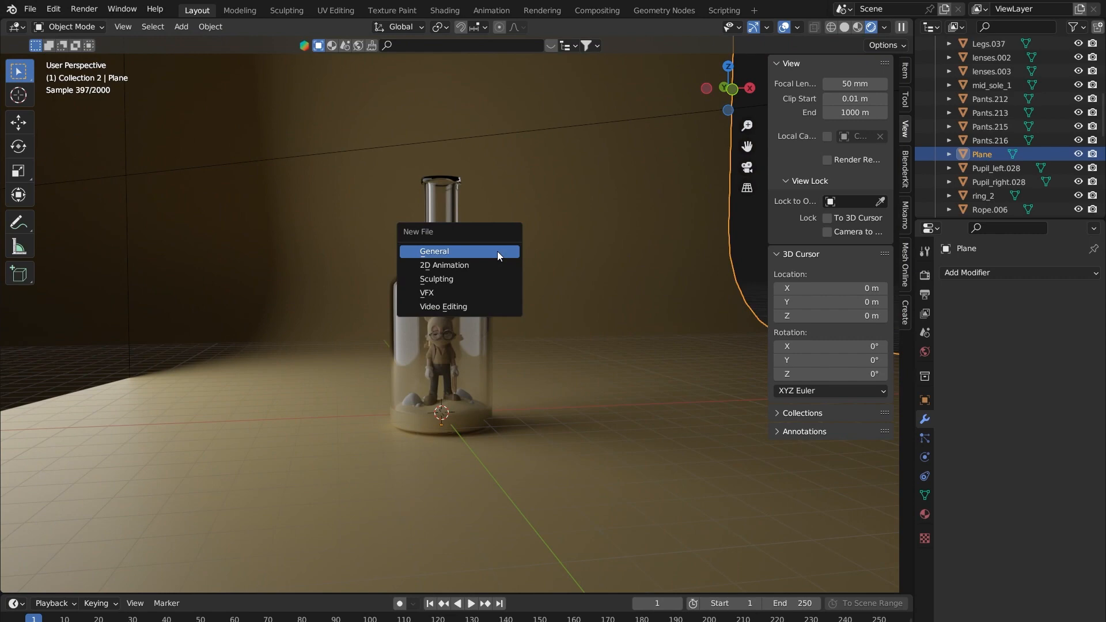
{"action": "left_click", "coordinate": [497, 251]}
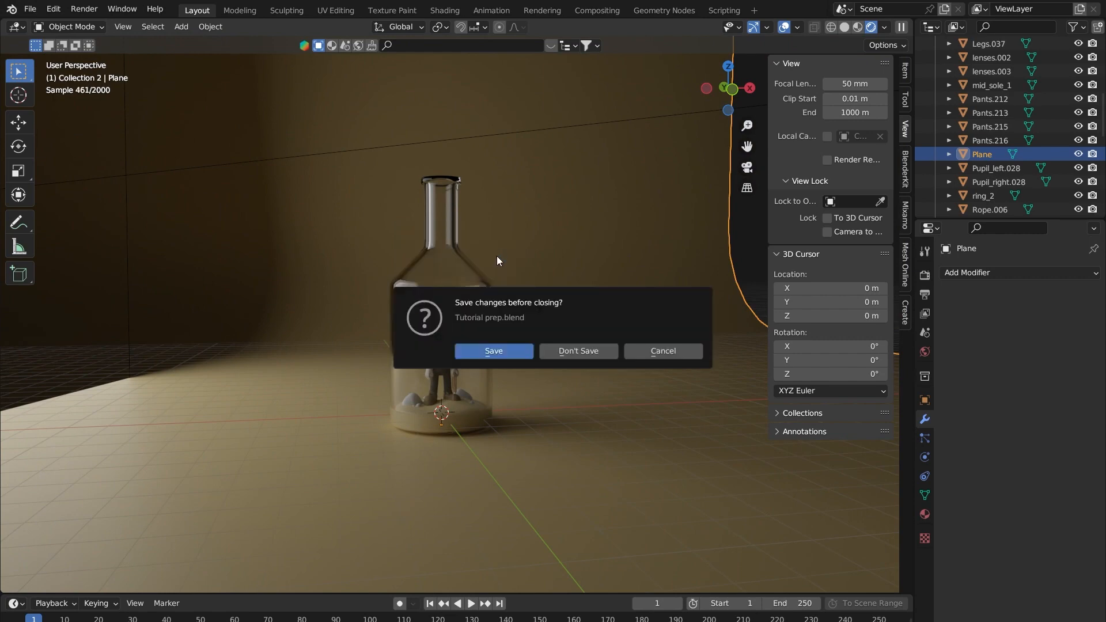
{"action": "left_click", "coordinate": [569, 352]}
- Import the character model from a glTF 2.0 file into the default scene
{"action": "middle_click_drag", "start_coordinate": [470, 434], "coordinate": [468, 297]}
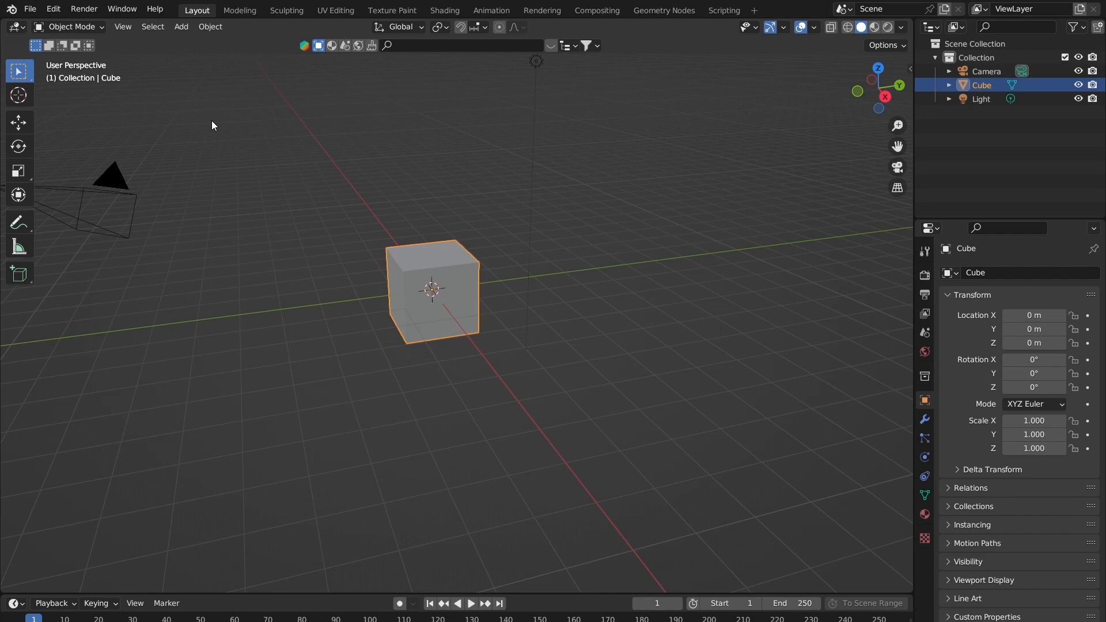
{"action": "middle_click_drag", "start_coordinate": [547, 263], "coordinate": [313, 242]}
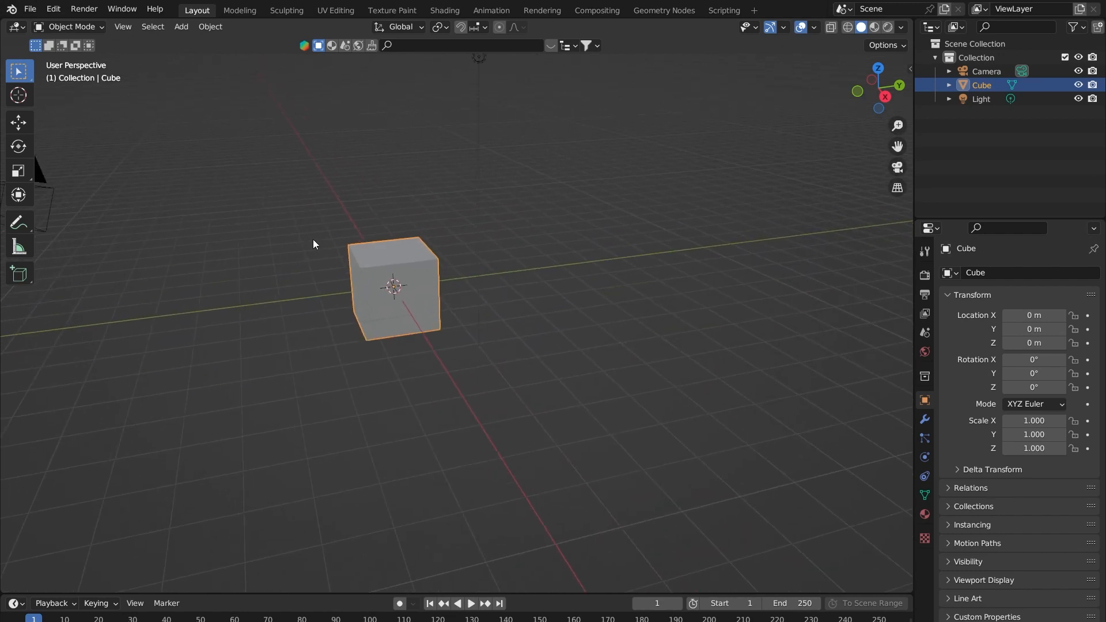
{"action": "left_click", "coordinate": [29, 12]}
{"action": "mouse_move", "coordinate": [64, 191]}
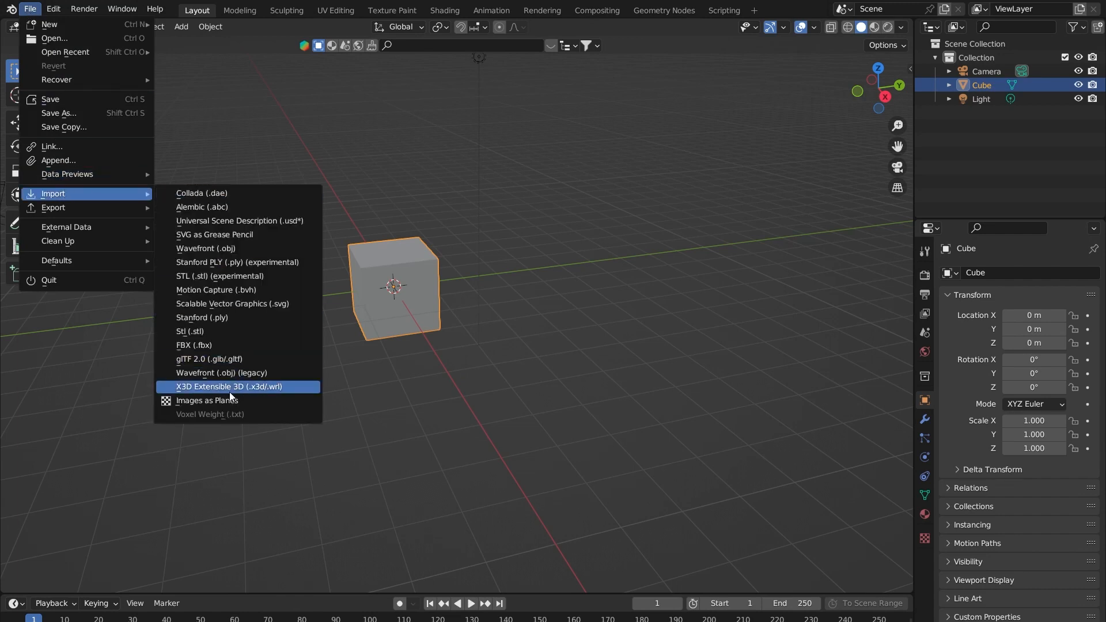
{"action": "left_click", "coordinate": [255, 358]}
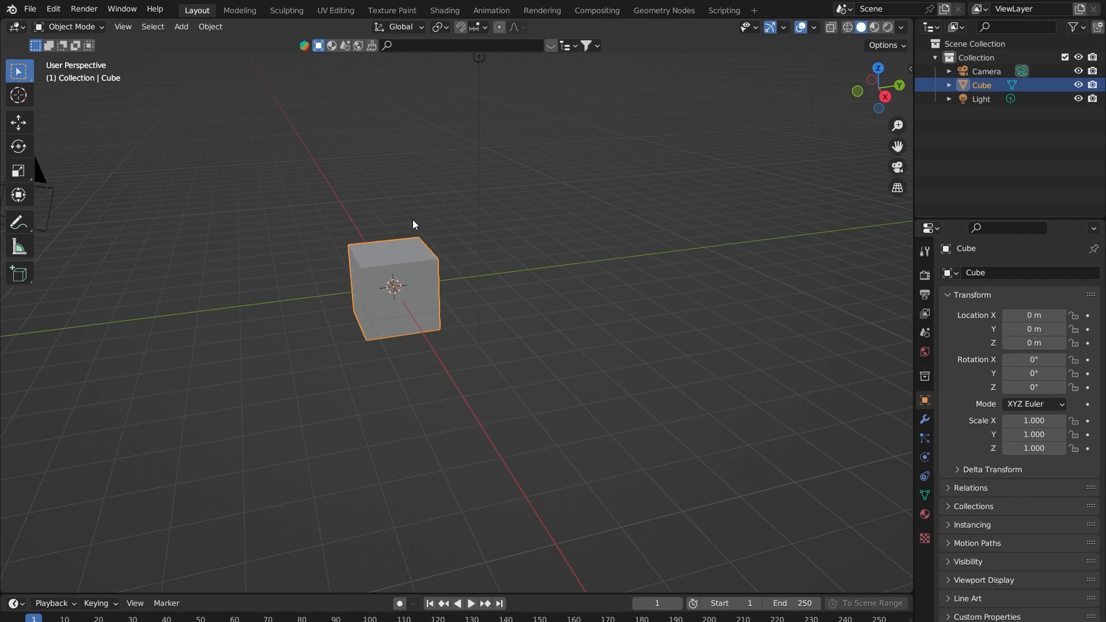
{"action": "middle_click_drag", "start_coordinate": [624, 275], "coordinate": [480, 316]}
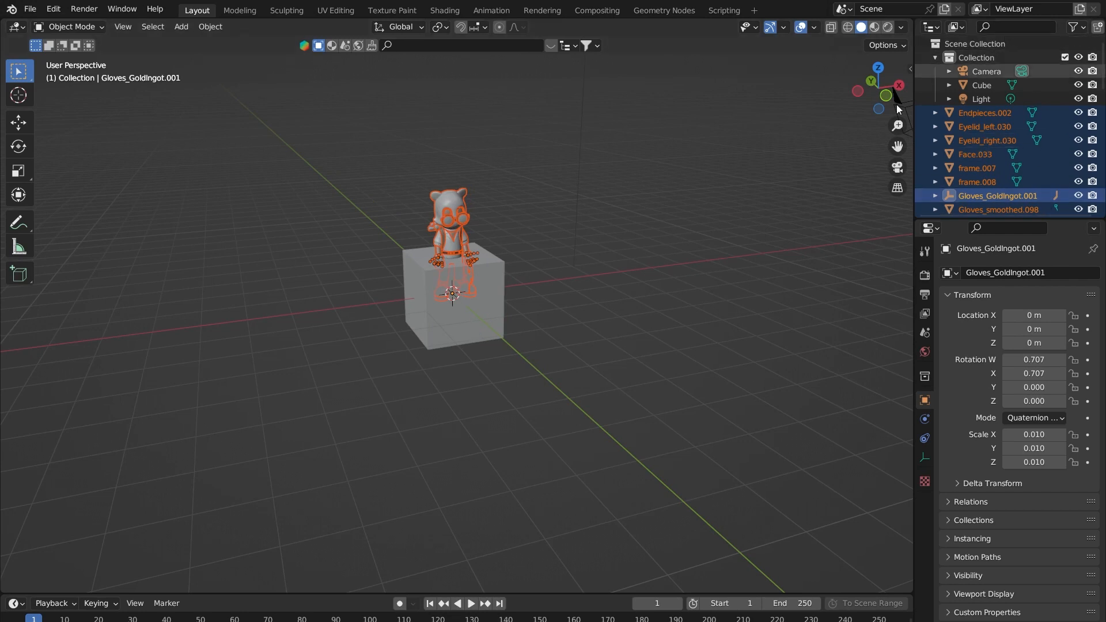
- Widen the outliner and properties area and make the outliner taller so more scene objects are listed
{"action": "left_click", "coordinate": [917, 166]}
{"action": "left_click_drag", "start_coordinate": [914, 170], "coordinate": [756, 173]}
{"action": "left_click_drag", "start_coordinate": [856, 220], "coordinate": [850, 382]}
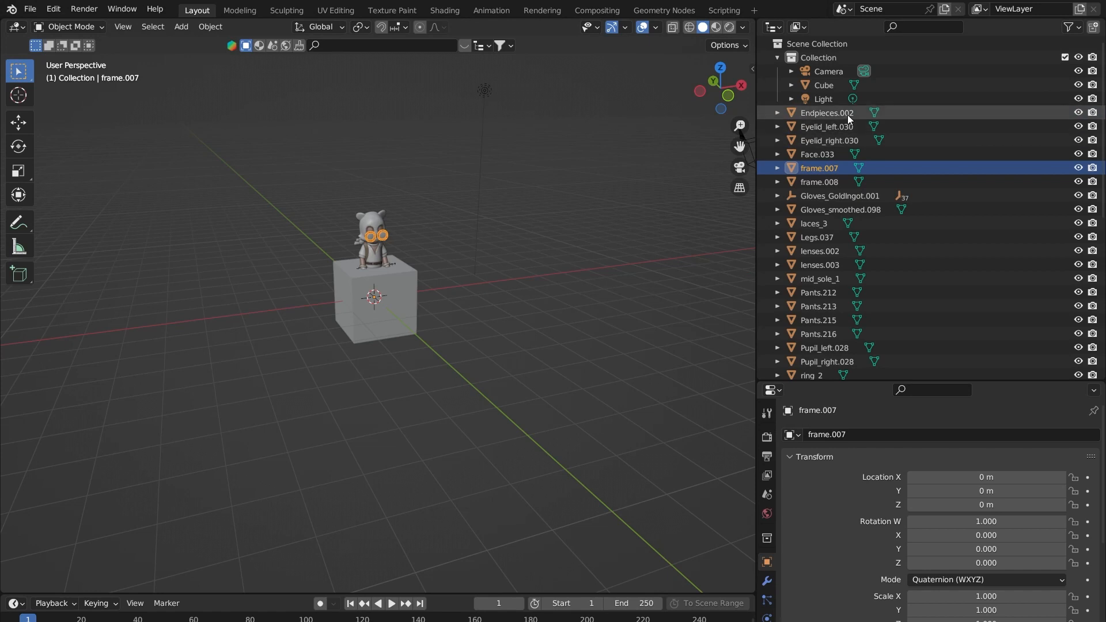
- Delete the default cube from the scene
{"action": "scroll", "coordinate": [491, 296], "scroll_direction": "up", "scroll_amount": 4}
{"action": "scroll", "coordinate": [403, 334], "scroll_direction": "down", "scroll_amount": 5}
{"action": "left_click", "coordinate": [386, 344]}
{"action": "key", "text": "x"}
{"action": "left_click", "coordinate": [558, 314]}
{"action": "left_click", "coordinate": [373, 352]}
{"action": "key", "text": "x"}
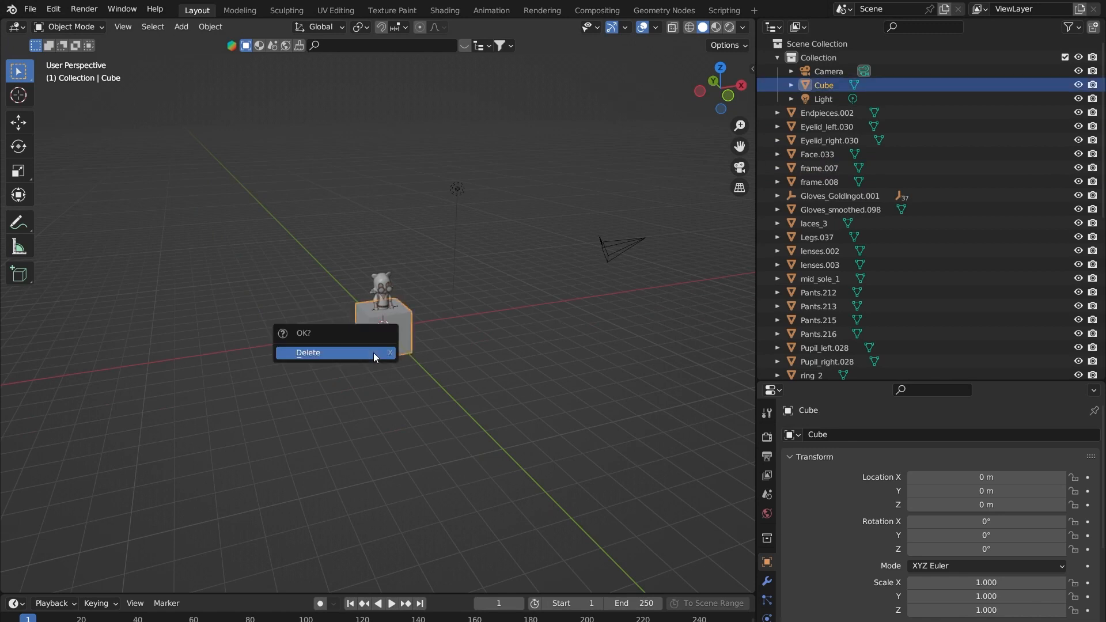
{"action": "left_click", "coordinate": [373, 353]}
- Move all imported character objects, from Endpieces.002 through Плоскость.072, into a new collection named LOST
{"action": "mouse_move", "coordinate": [470, 319]}
{"action": "middle_mouse_down"}
{"action": "mouse_move", "coordinate": [437, 320]}
{"action": "mouse_move", "coordinate": [470, 312]}
{"action": "middle_mouse_up"}
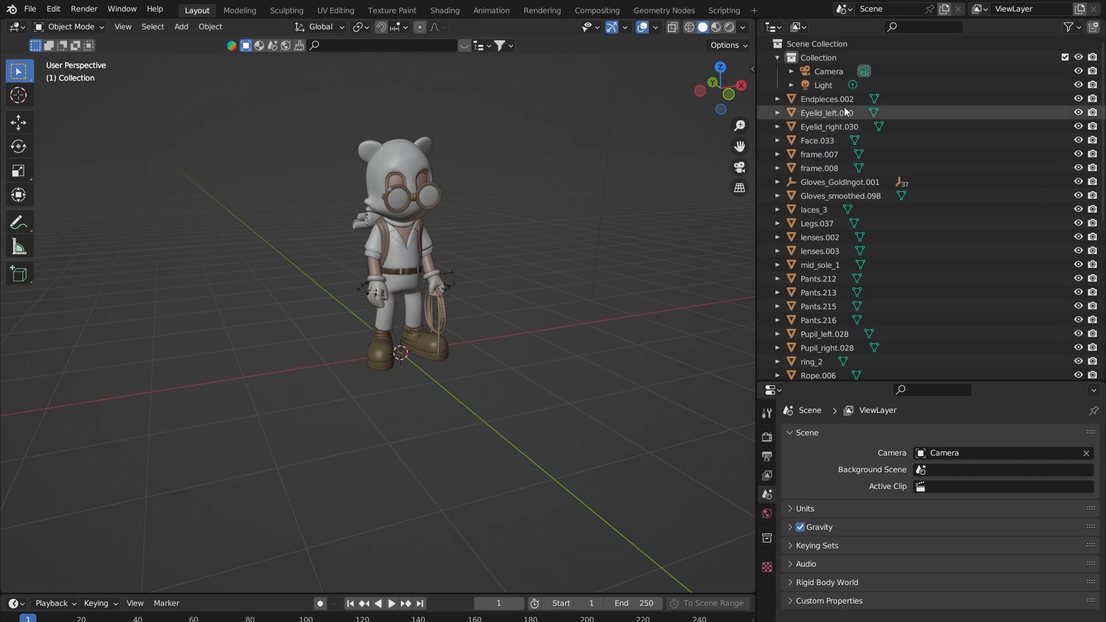
{"action": "left_click", "coordinate": [828, 98]}
{"action": "scroll", "coordinate": [825, 133], "scroll_direction": "down", "scroll_amount": 10}
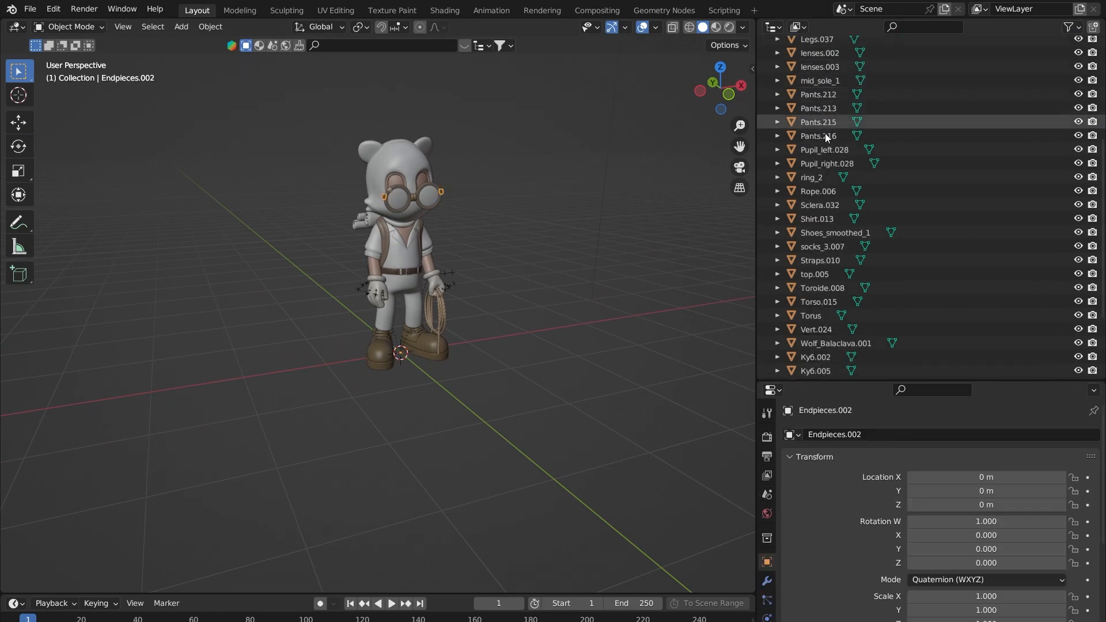
{"action": "left_click", "coordinate": [837, 367], "text": "shift"}
{"action": "scroll", "coordinate": [831, 323], "scroll_direction": "up", "scroll_amount": 6}
{"action": "scroll", "coordinate": [834, 277], "scroll_direction": "up", "scroll_amount": 6}
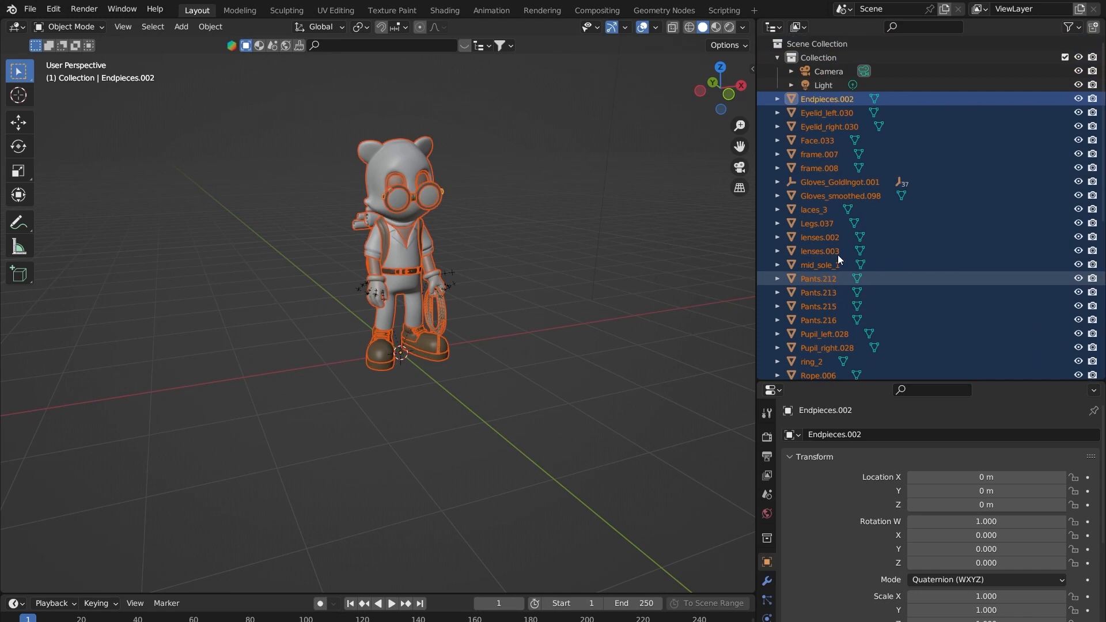
{"action": "scroll", "coordinate": [827, 323], "scroll_direction": "down", "scroll_amount": 12}
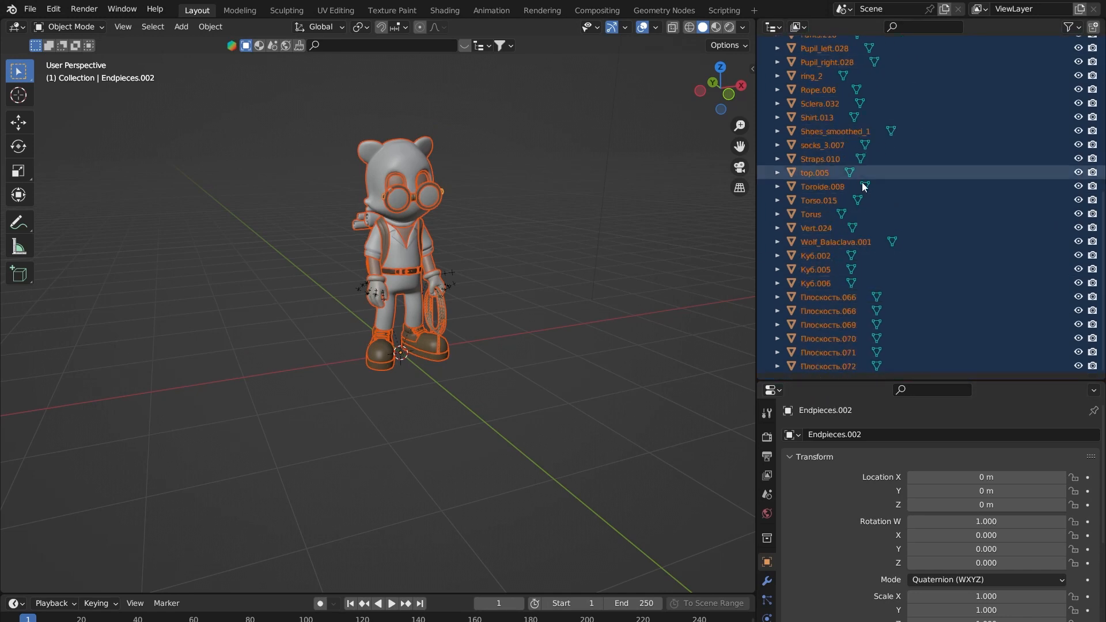
{"action": "scroll", "coordinate": [845, 138], "scroll_direction": "up", "scroll_amount": 9}
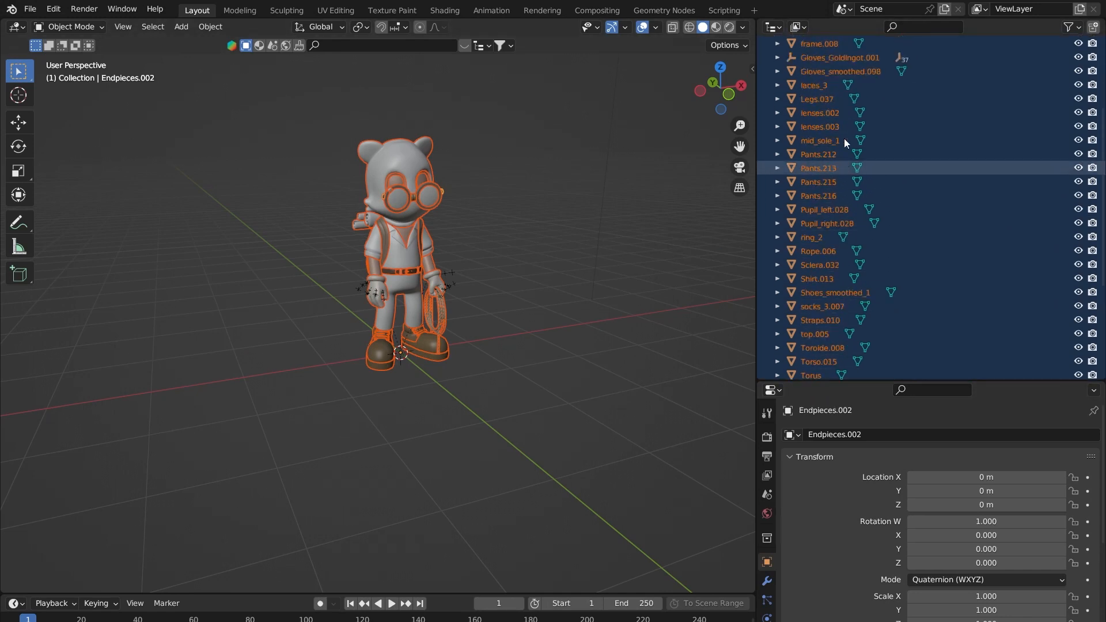
{"action": "left_click_drag", "start_coordinate": [534, 102], "coordinate": [244, 359]}
{"action": "left_click_drag", "start_coordinate": [567, 79], "coordinate": [267, 397]}
{"action": "middle_click_drag", "start_coordinate": [581, 288], "coordinate": [558, 285]}
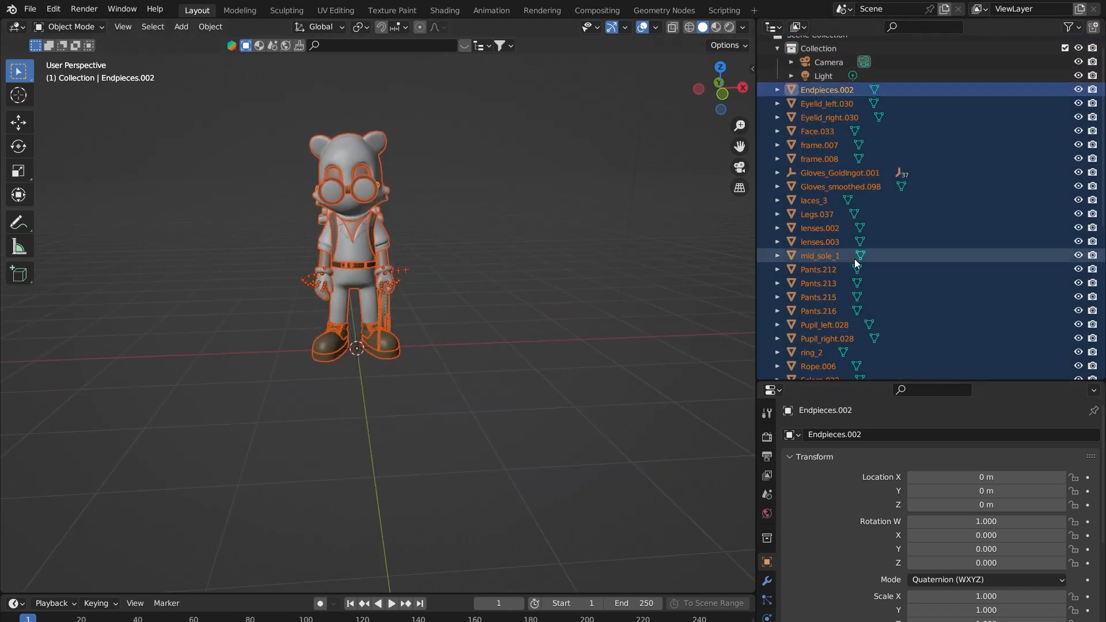
{"action": "scroll", "coordinate": [854, 254], "scroll_direction": "down", "scroll_amount": 8}
{"action": "scroll", "coordinate": [594, 159], "scroll_direction": "up", "scroll_amount": 4}
{"action": "scroll", "coordinate": [565, 161], "scroll_direction": "down", "scroll_amount": 5}
{"action": "scroll", "coordinate": [846, 184], "scroll_direction": "up", "scroll_amount": 3}
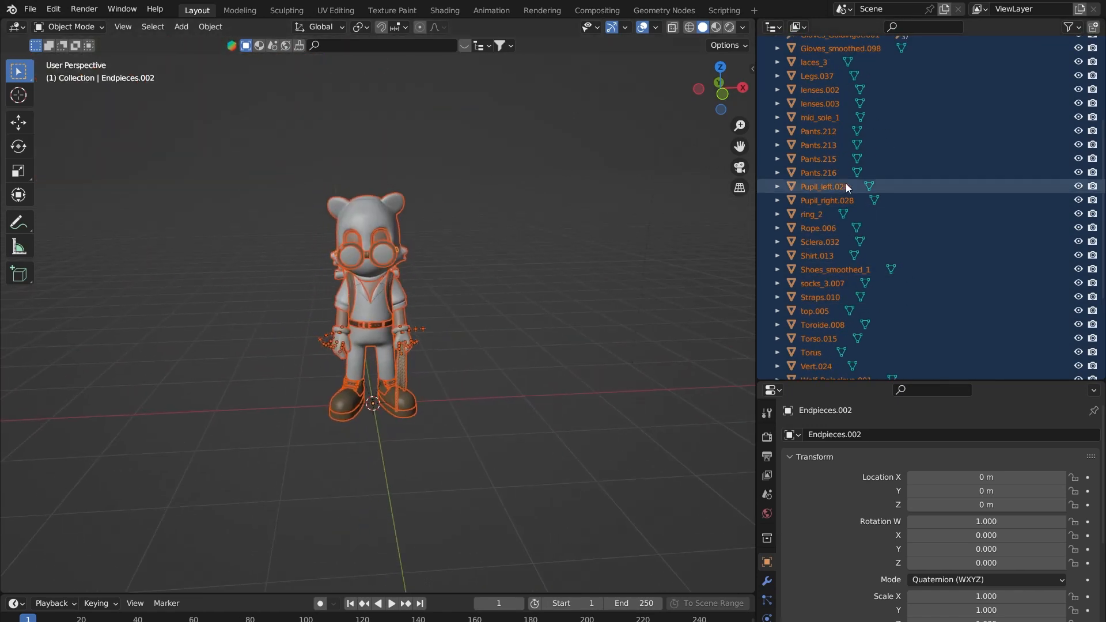
{"action": "key", "text": "m"}
{"action": "left_click", "coordinate": [845, 183]}
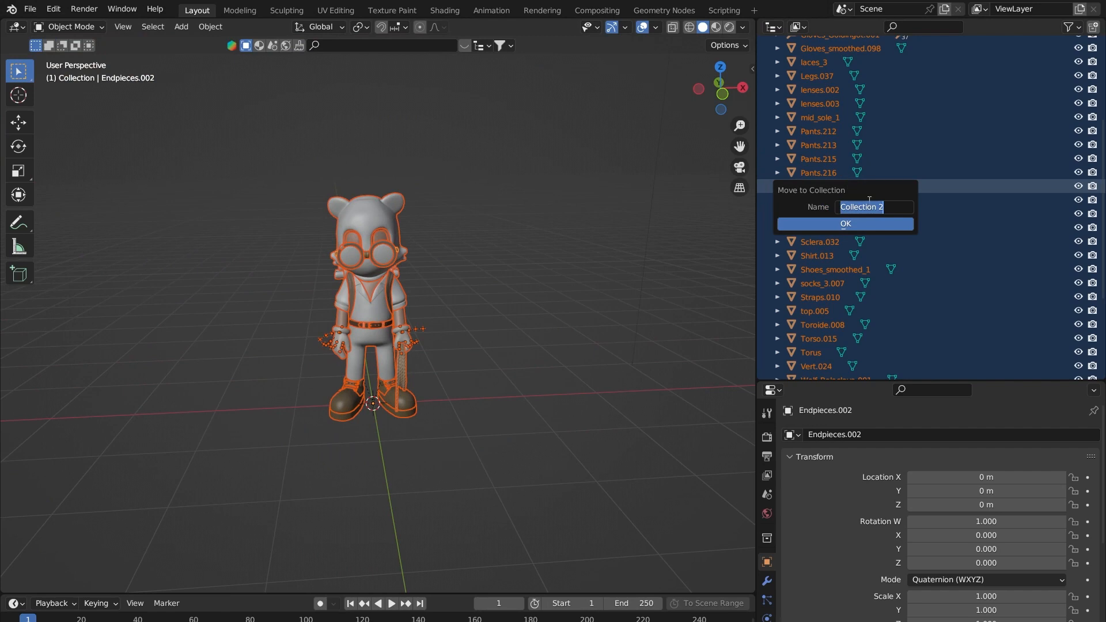
{"action": "type", "text": "LOST"}
{"action": "key", "text": "Return"}
- Look through the objects inside the LOST collection, then collapse and select the collection
{"action": "scroll", "coordinate": [924, 166], "scroll_direction": "up", "scroll_amount": 5}
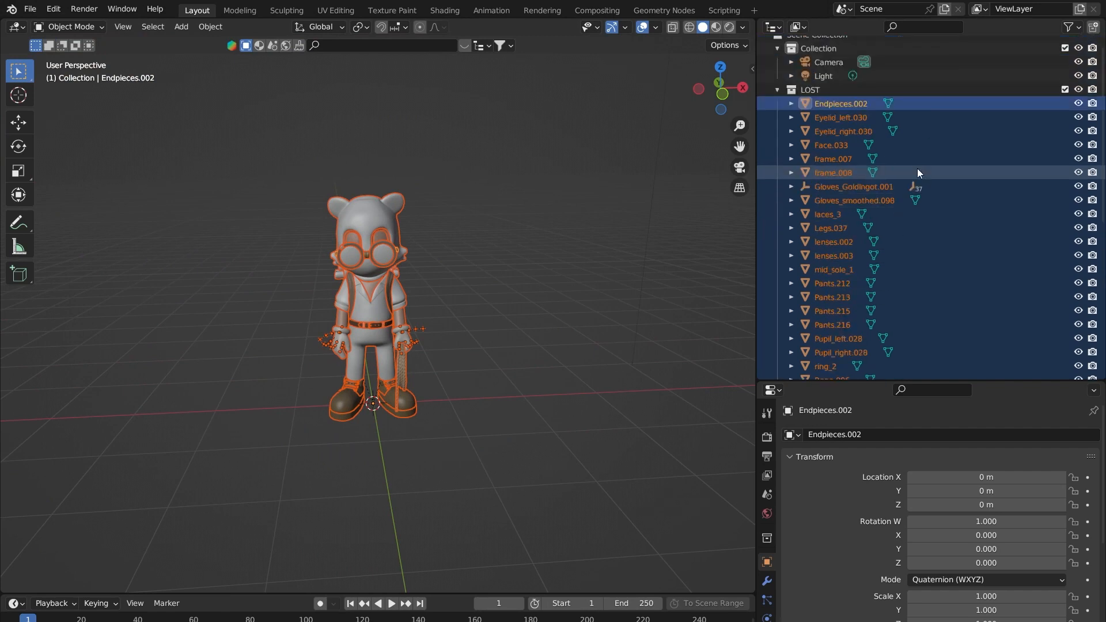
{"action": "scroll", "coordinate": [807, 118], "scroll_direction": "down", "scroll_amount": 10}
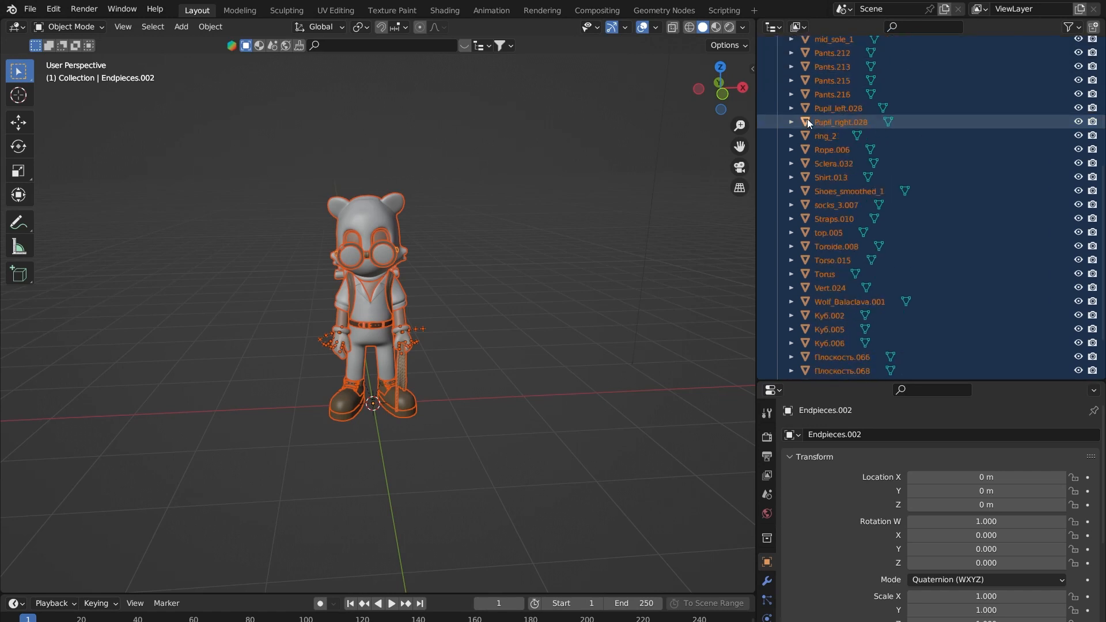
{"action": "scroll", "coordinate": [785, 90], "scroll_direction": "up", "scroll_amount": 10}
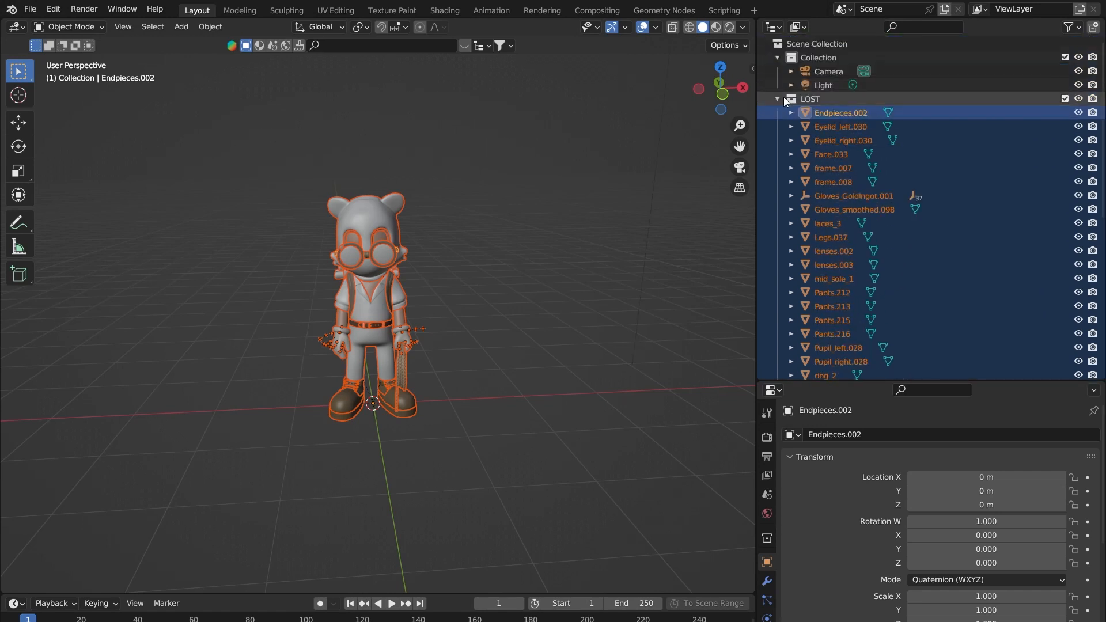
{"action": "left_click", "coordinate": [777, 100]}
{"action": "left_click", "coordinate": [786, 98]}
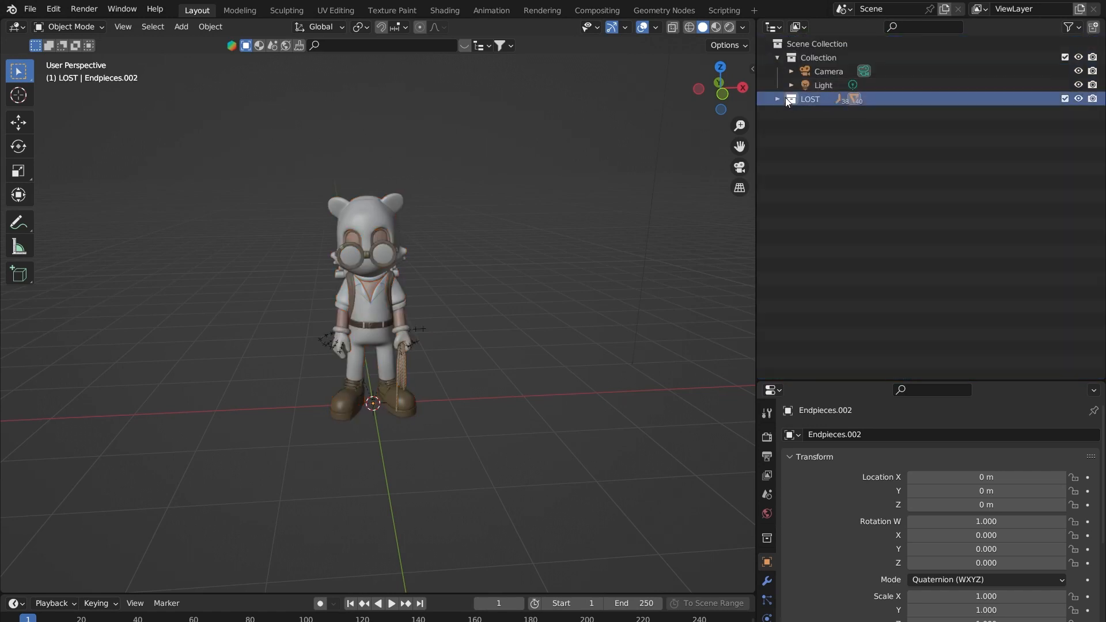
- Delete the Gloves_GoldIngot.001 empty with its whole hierarchy of child empties, and collapse the LOST collection
{"action": "left_click", "coordinate": [778, 99]}
{"action": "scroll", "coordinate": [893, 265], "scroll_direction": "down", "scroll_amount": 5}
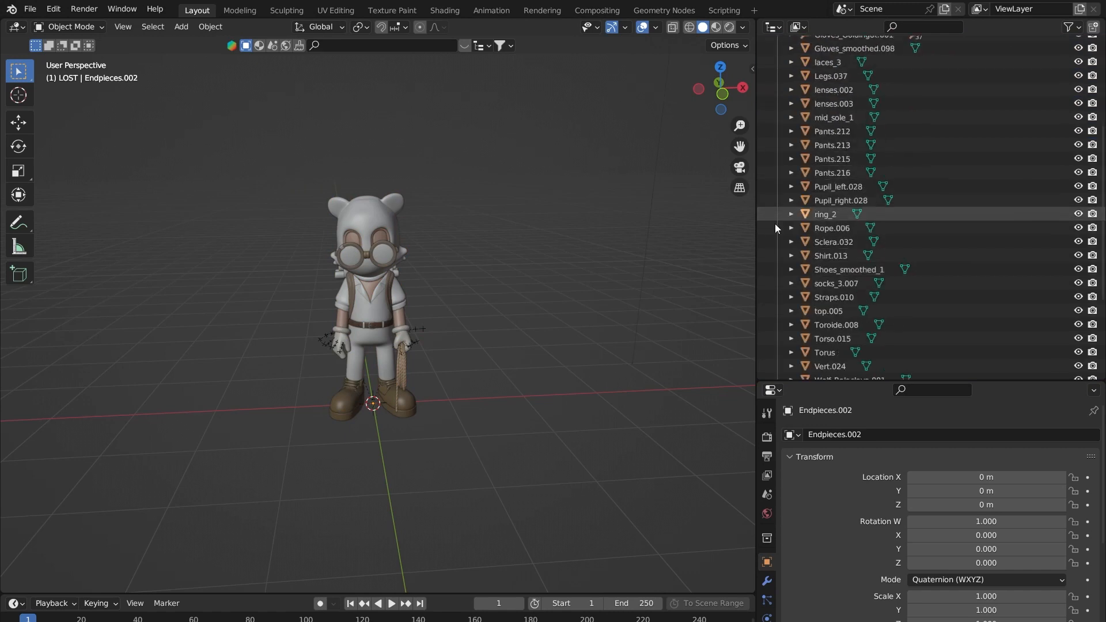
{"action": "scroll", "coordinate": [818, 196], "scroll_direction": "up", "scroll_amount": 3}
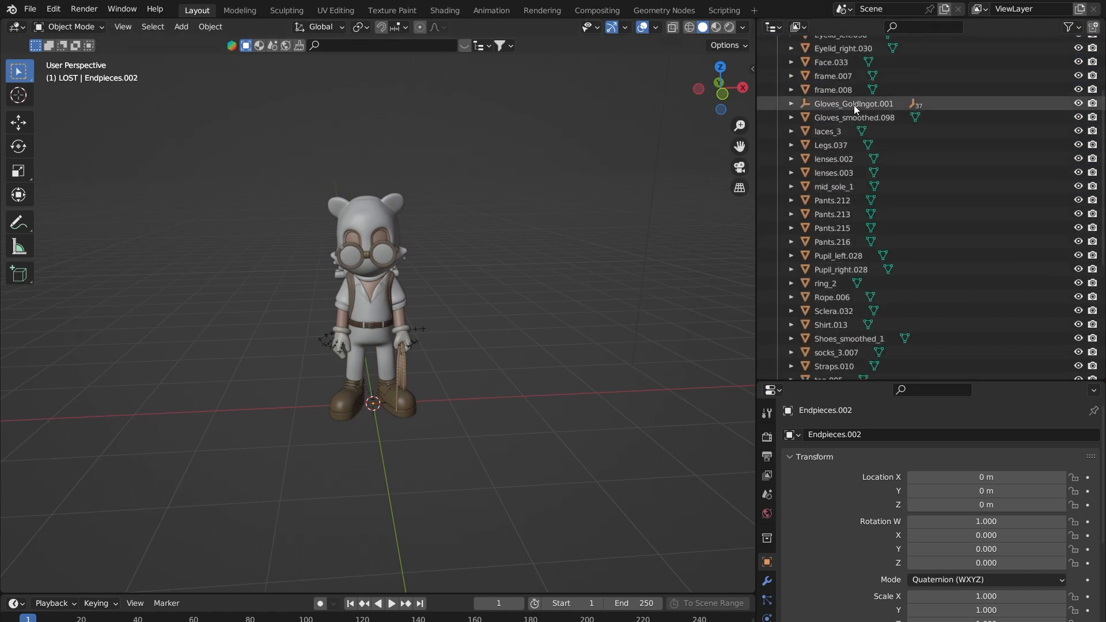
{"action": "left_click", "coordinate": [854, 105]}
{"action": "right_click", "coordinate": [854, 105]}
{"action": "left_click", "coordinate": [826, 182]}
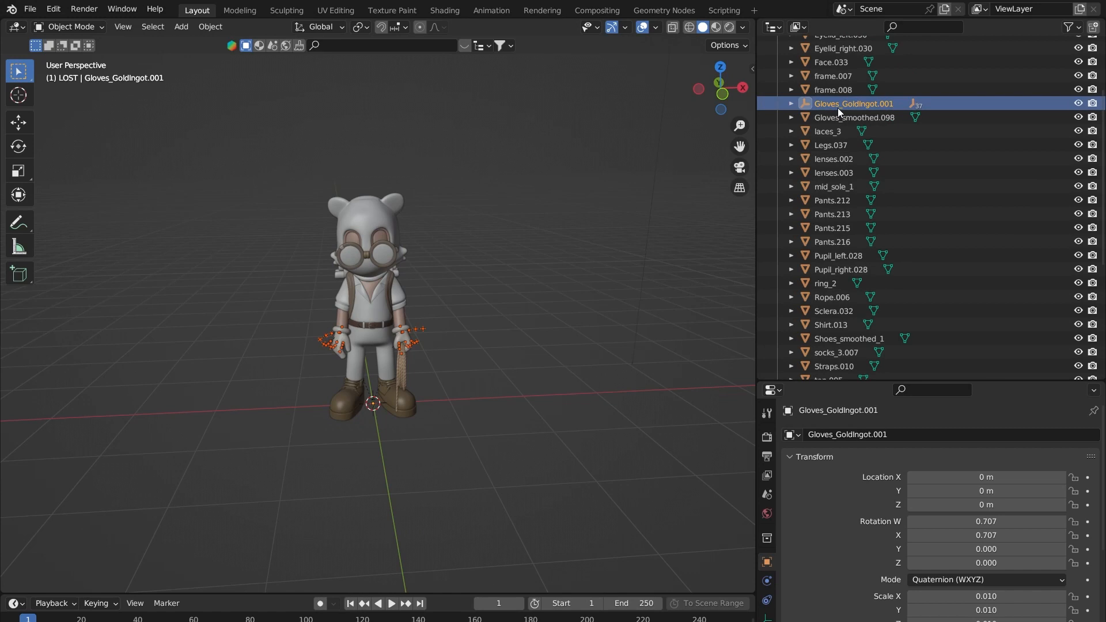
{"action": "key", "text": "x"}
{"action": "scroll", "coordinate": [838, 108], "scroll_direction": "up", "scroll_amount": 3}
{"action": "left_click", "coordinate": [779, 100]}
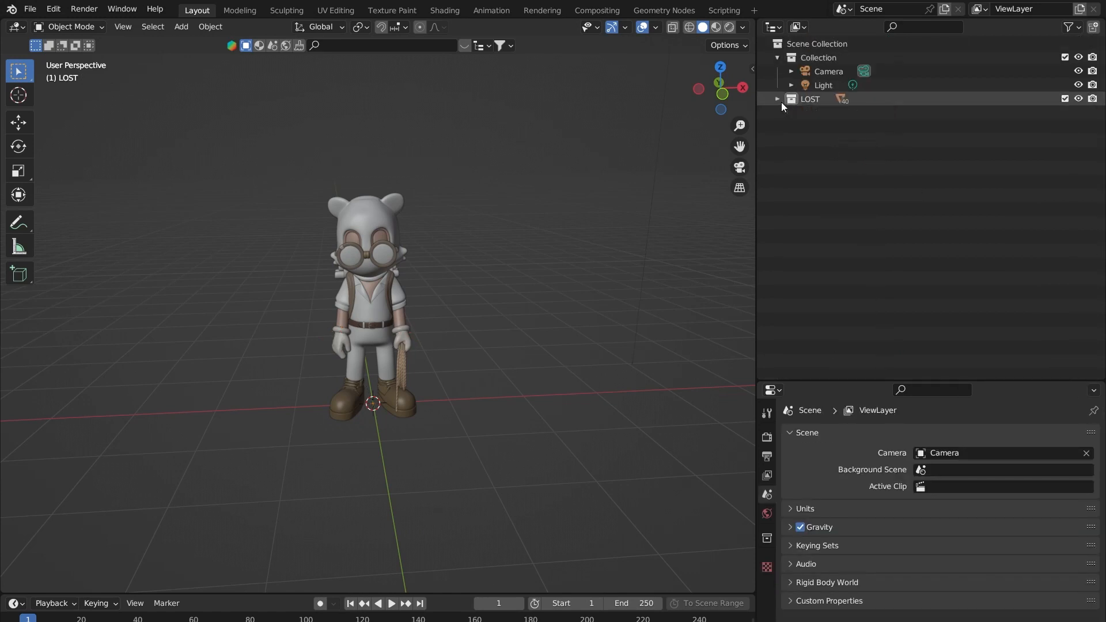
- Examine the character model in the viewport from different angles and distances
{"action": "scroll", "coordinate": [425, 358], "scroll_direction": "down", "scroll_amount": 4}
{"action": "middle_click_drag", "start_coordinate": [430, 365], "coordinate": [433, 328]}
{"action": "scroll", "coordinate": [424, 332], "scroll_direction": "up", "scroll_amount": 2}
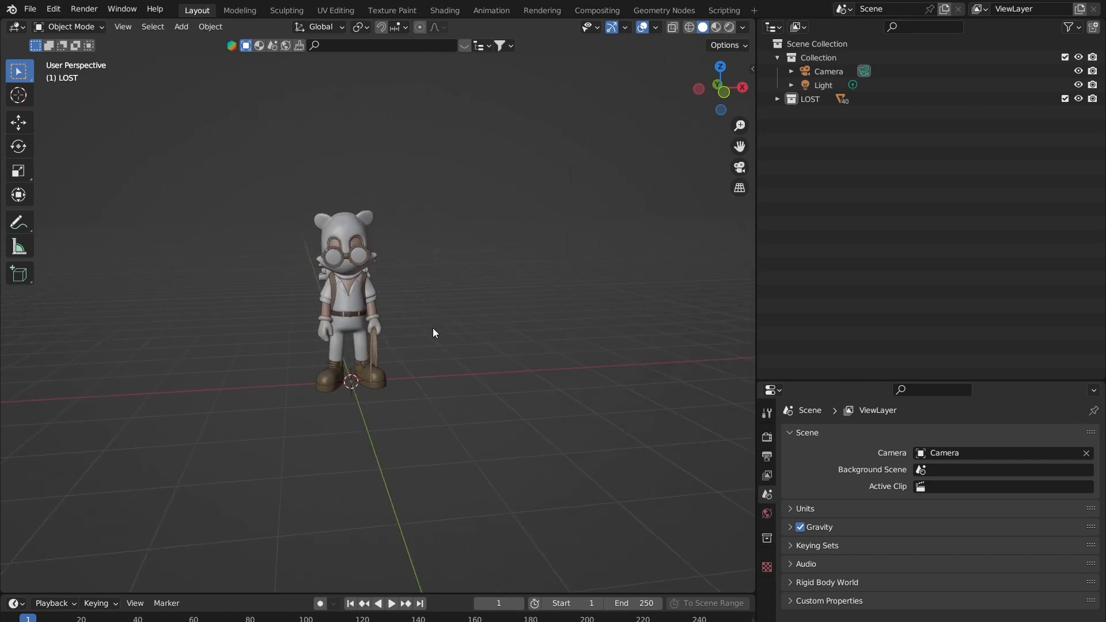
{"action": "middle_click_drag", "start_coordinate": [355, 329], "coordinate": [419, 341]}
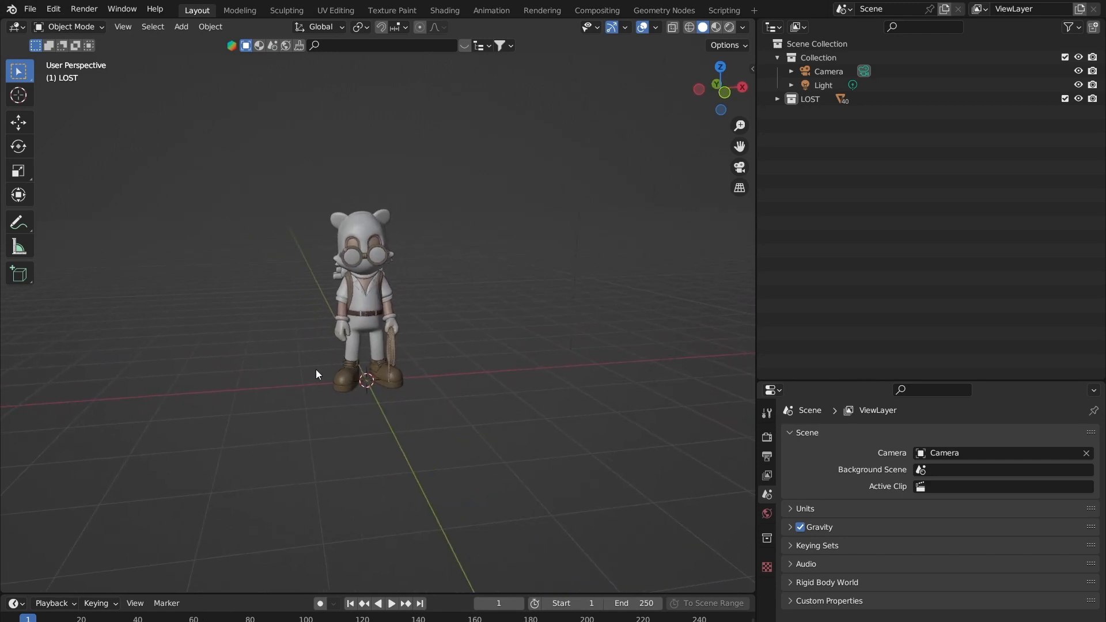
{"action": "scroll", "coordinate": [331, 361], "scroll_direction": "up", "scroll_amount": 5}
{"action": "scroll", "coordinate": [330, 361], "scroll_direction": "down", "scroll_amount": 5}
{"action": "middle_click_drag", "start_coordinate": [416, 321], "coordinate": [393, 324]}
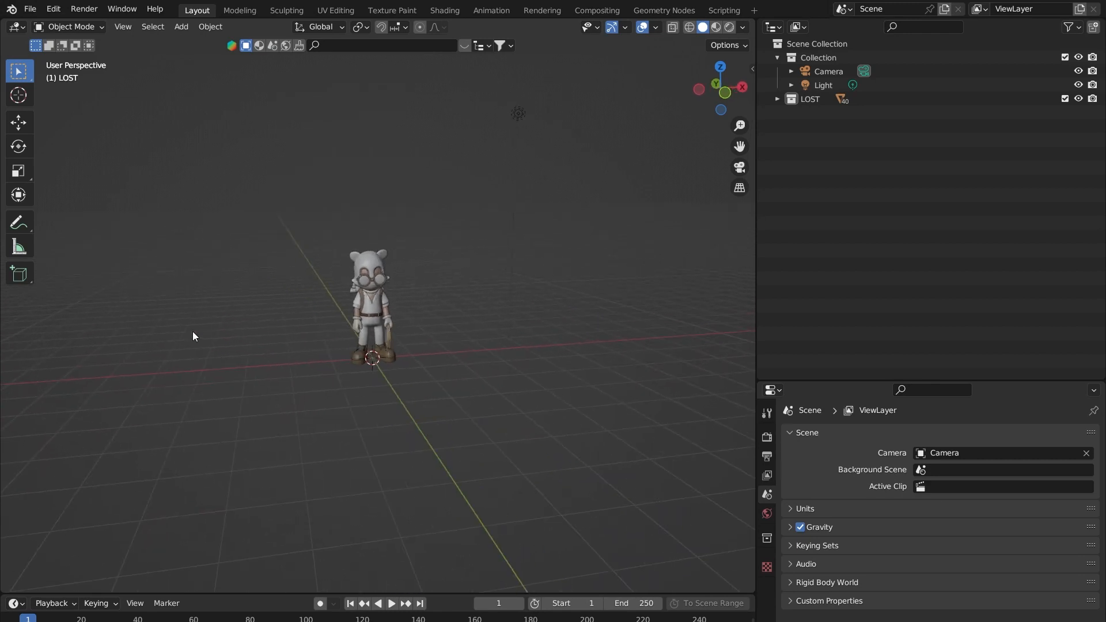
{"action": "middle_click_drag", "start_coordinate": [192, 330], "coordinate": [401, 378]}
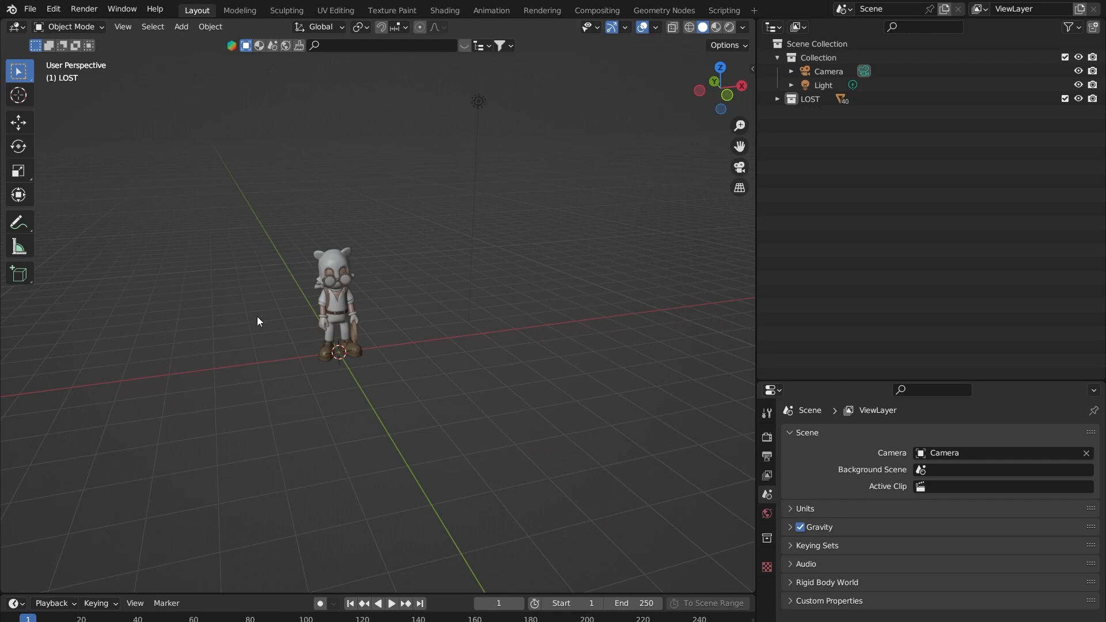
{"action": "scroll", "coordinate": [403, 293], "scroll_direction": "up", "scroll_amount": 1}
{"action": "scroll", "coordinate": [378, 304], "scroll_direction": "down", "scroll_amount": 2}
{"action": "left_click", "coordinate": [818, 72]}
{"action": "left_click", "coordinate": [830, 85]}
{"action": "left_click", "coordinate": [827, 73], "text": "shift"}
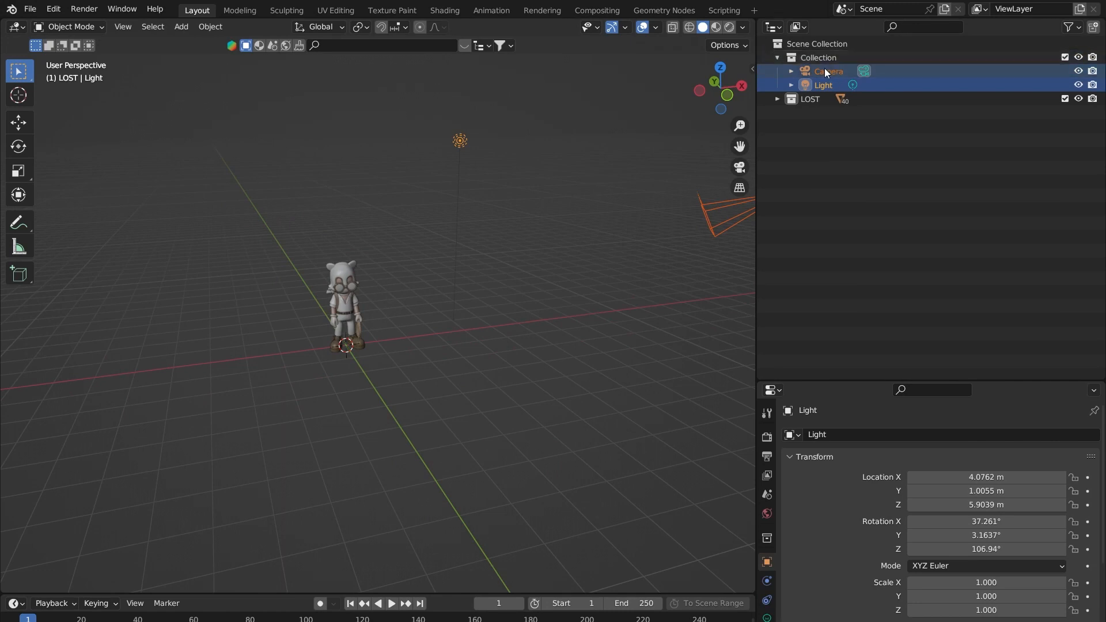
{"action": "left_click", "coordinate": [374, 322]}
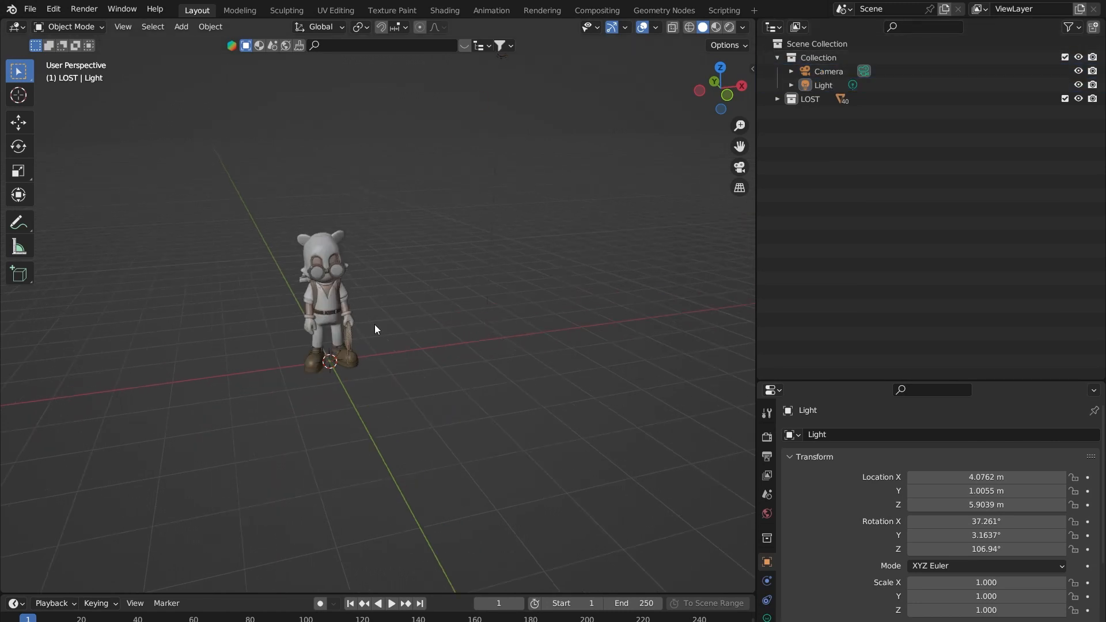
- Add a plane mesh at the world origin, beneath the character's feet
{"action": "scroll", "coordinate": [403, 323], "scroll_direction": "up", "scroll_amount": 2}
{"action": "key", "text": "shift+a"}
{"action": "mouse_move", "coordinate": [450, 322]}
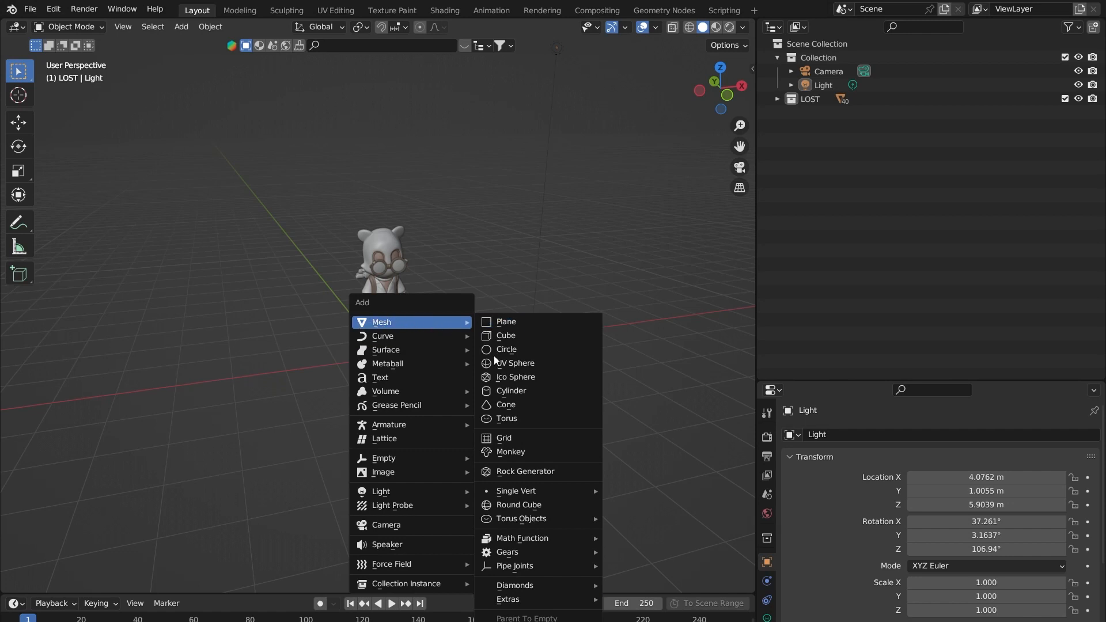
{"action": "left_click", "coordinate": [529, 321]}
{"action": "middle_click_drag", "start_coordinate": [529, 322], "coordinate": [475, 306]}
{"action": "scroll", "coordinate": [535, 330], "scroll_direction": "up", "scroll_amount": 3}
{"action": "middle_click_drag", "start_coordinate": [534, 330], "coordinate": [439, 345], "text": "shift"}
{"action": "scroll", "coordinate": [429, 348], "scroll_direction": "down", "scroll_amount": 2}
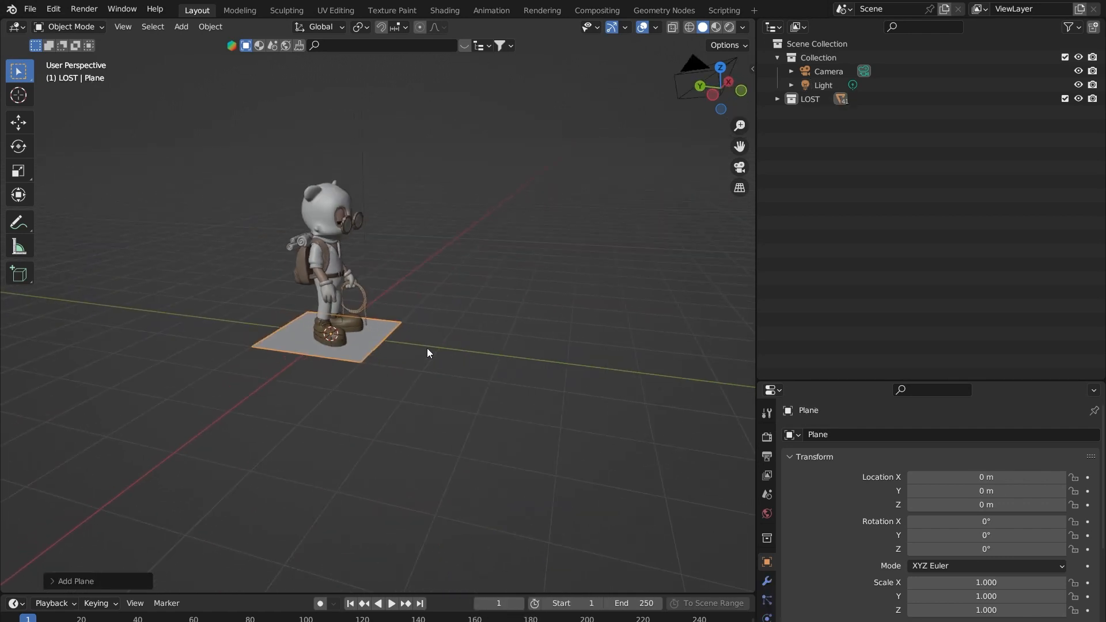
{"action": "key", "text": "s"}
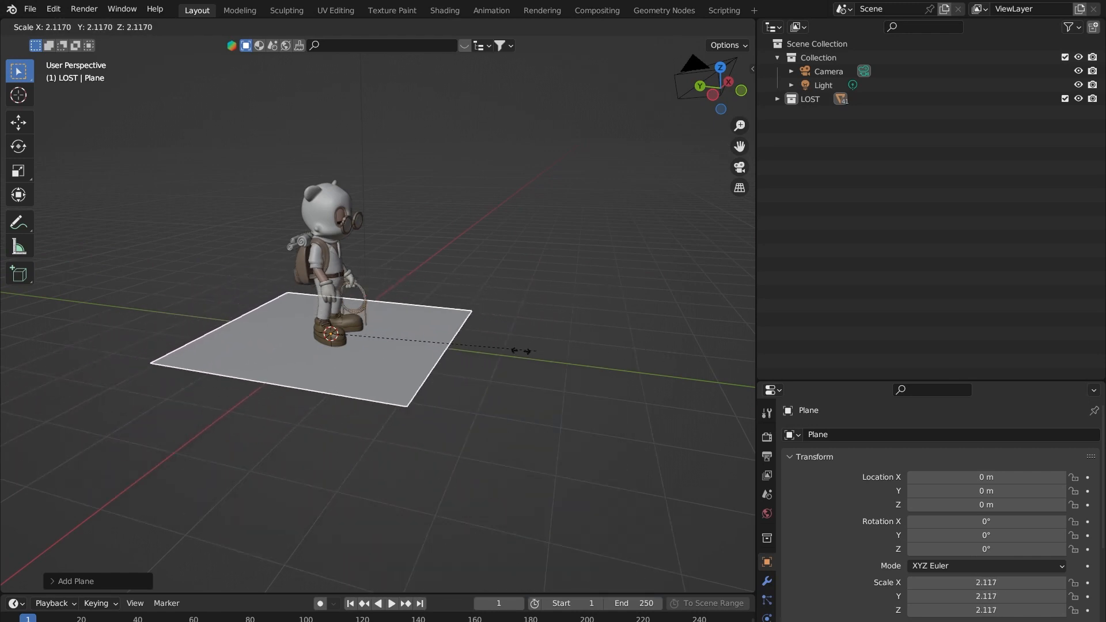
{"action": "type", "text": "2"}
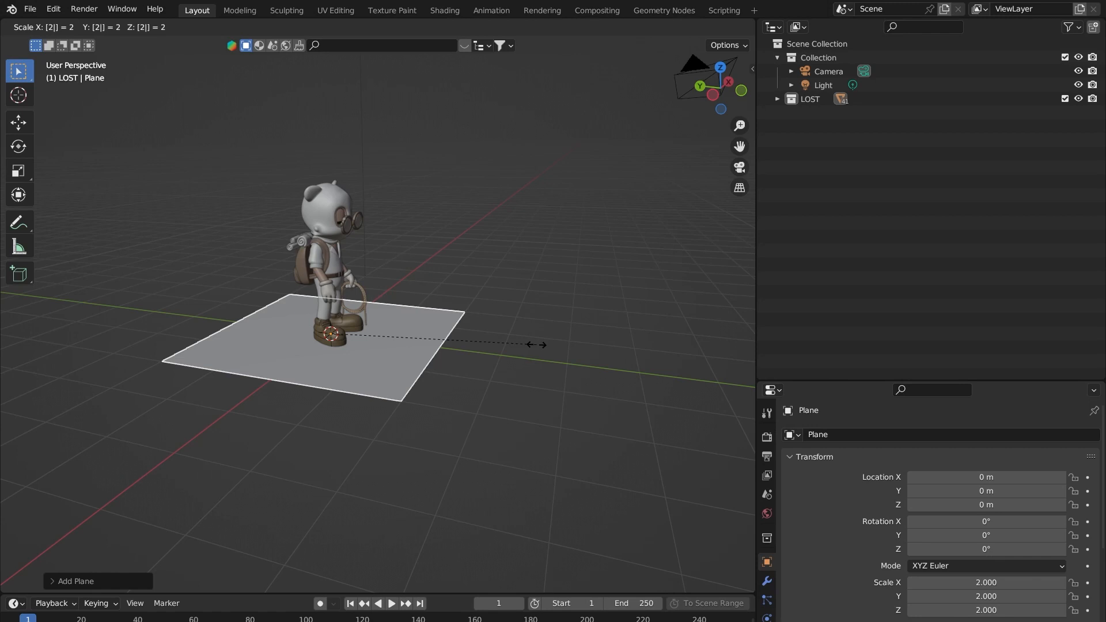
{"action": "type", "text": "2"}
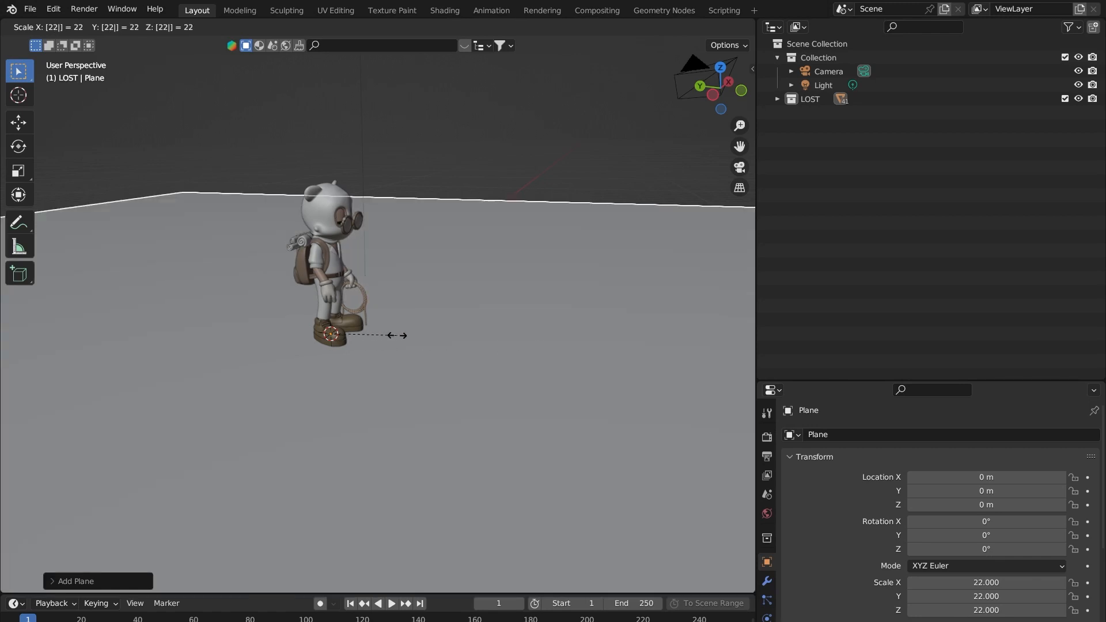
{"action": "key", "text": "Escape"}
- Scale the plane up uniformly to about 6 so it forms a wide floor around the character
{"action": "key", "text": "s"}
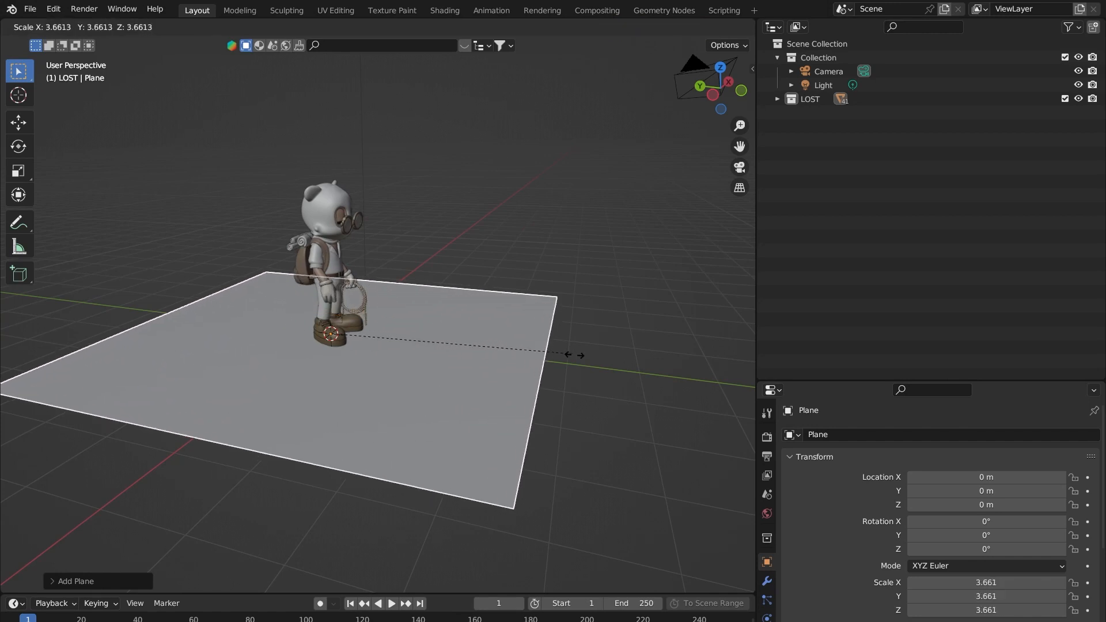
{"action": "left_click", "coordinate": [729, 366]}
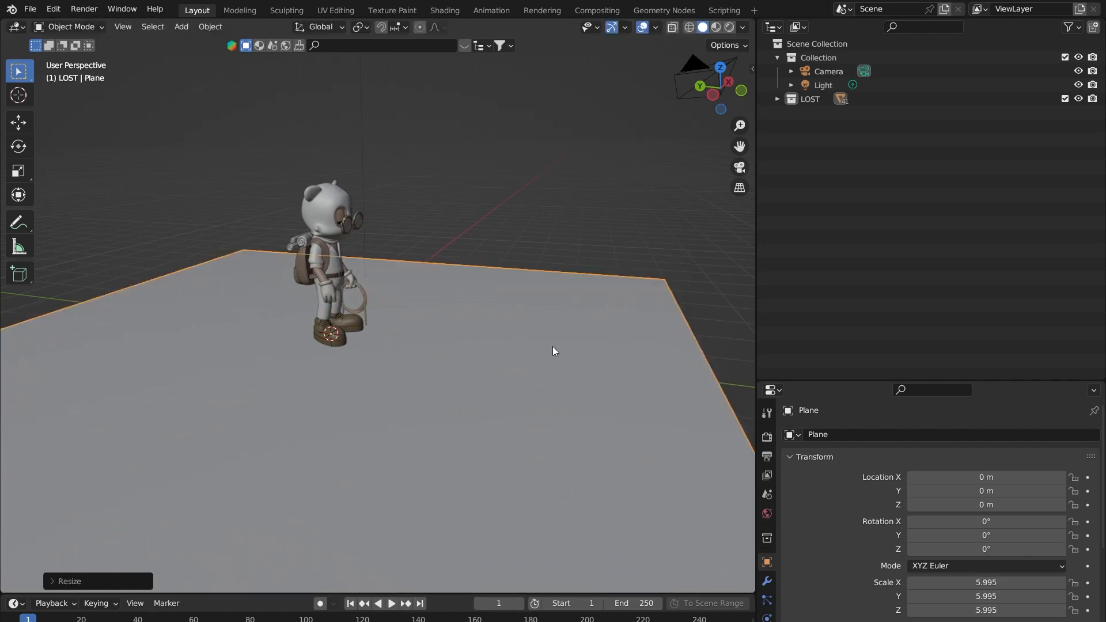
{"action": "scroll", "coordinate": [535, 346], "scroll_direction": "down", "scroll_amount": 5}
{"action": "middle_click_drag", "start_coordinate": [510, 344], "coordinate": [526, 351]}
{"action": "middle_click_drag", "start_coordinate": [414, 352], "coordinate": [295, 303], "text": "shift"}
{"action": "scroll", "coordinate": [535, 346], "scroll_direction": "up", "scroll_amount": 2}
- Enter Edit Mode on the floor plane and clear its vertex selection
{"action": "left_click", "coordinate": [351, 240]}
{"action": "left_click", "coordinate": [356, 298]}
{"action": "key", "text": "Tab"}
{"action": "scroll", "coordinate": [186, 314], "scroll_direction": "down", "scroll_amount": 1}
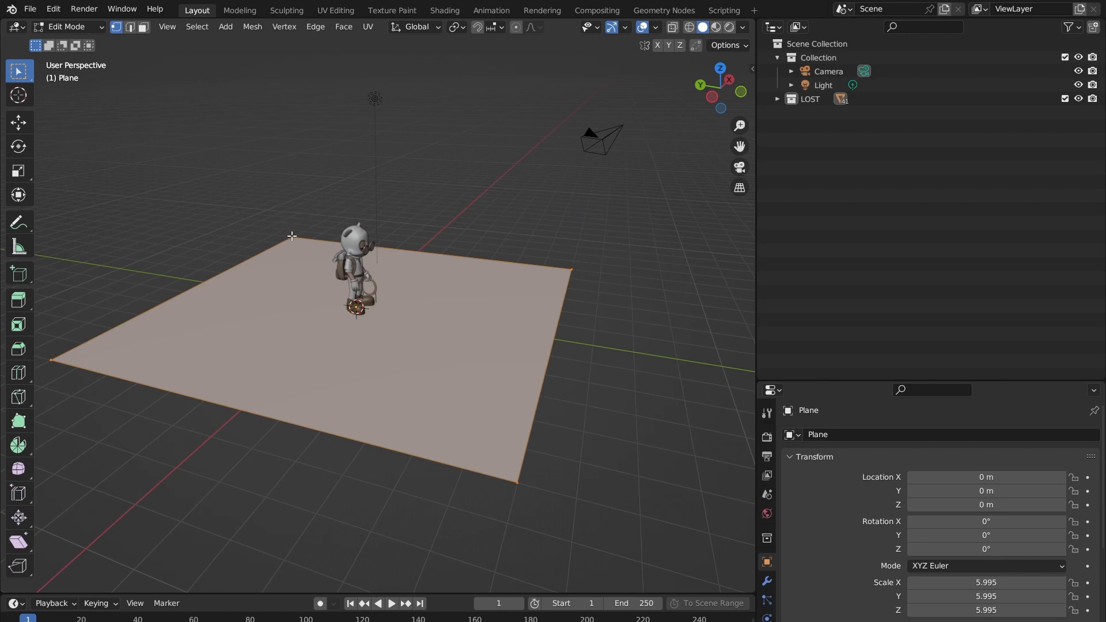
{"action": "middle_click_drag", "start_coordinate": [292, 236], "coordinate": [328, 230], "text": "shift"}
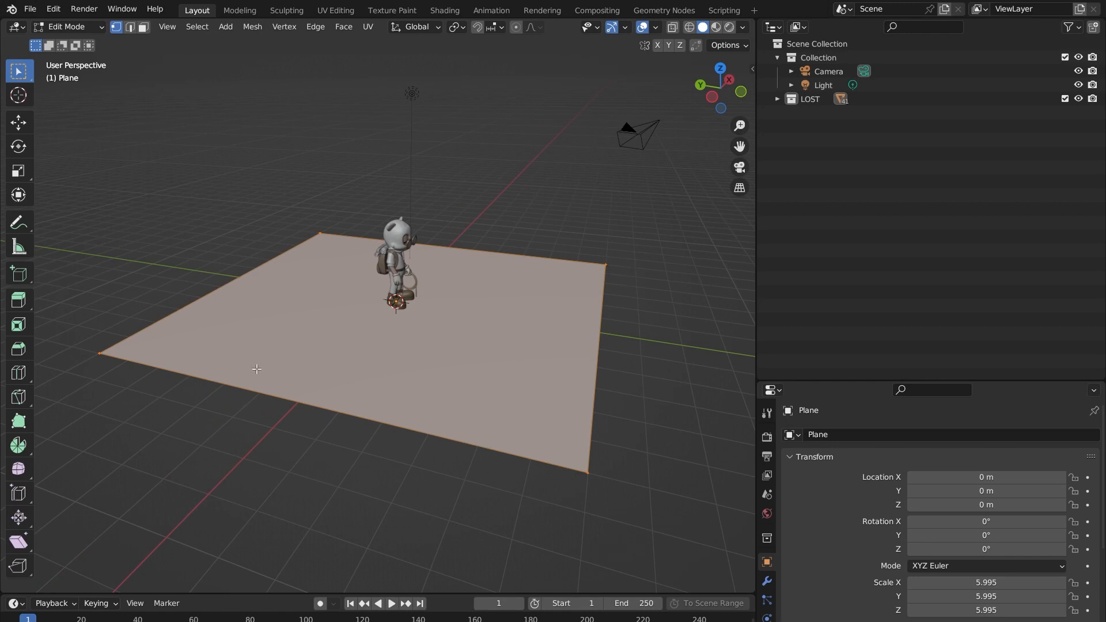
{"action": "middle_click_drag", "start_coordinate": [288, 260], "coordinate": [553, 332], "text": "shift"}
{"action": "left_click", "coordinate": [409, 221]}
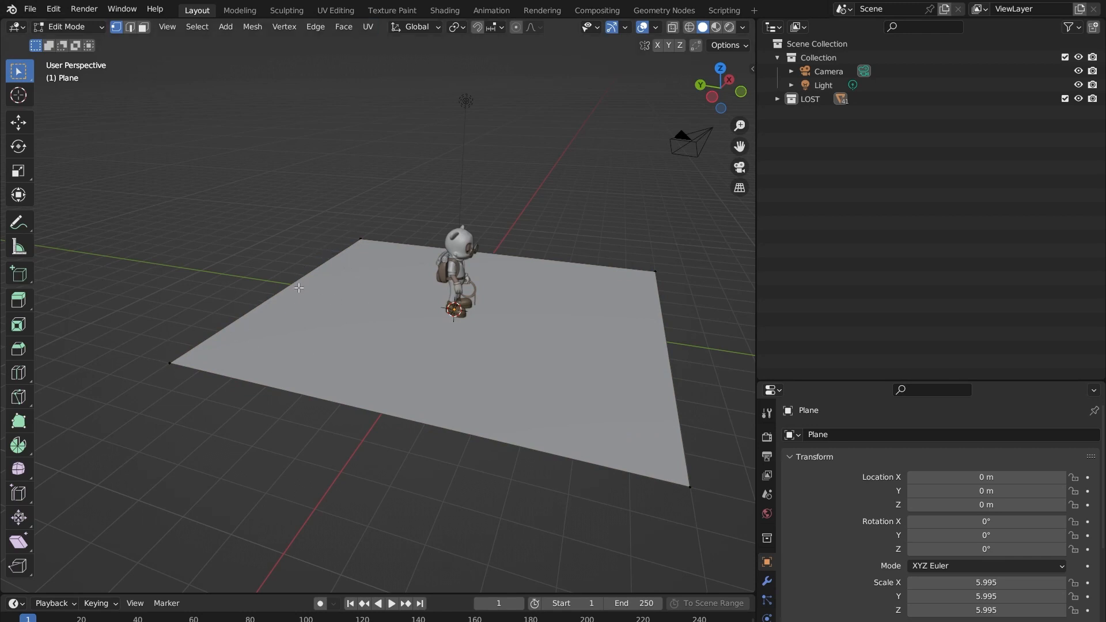
- Try out the vertex, edge and face selection modes on the floor plane
{"action": "key", "text": "2"}
{"action": "left_click", "coordinate": [115, 28]}
{"action": "left_click", "coordinate": [130, 28]}
{"action": "key", "text": "1"}
{"action": "key", "text": "2"}
{"action": "key", "text": "3"}
{"action": "key", "text": "1"}
{"action": "key", "text": "3"}
{"action": "key", "text": "1"}
{"action": "key", "text": "3"}
- In edge selection mode, extrude the floor edge behind the character straight up along Z to form a tall back wall
{"action": "key", "text": "2"}
{"action": "left_click", "coordinate": [256, 305]}
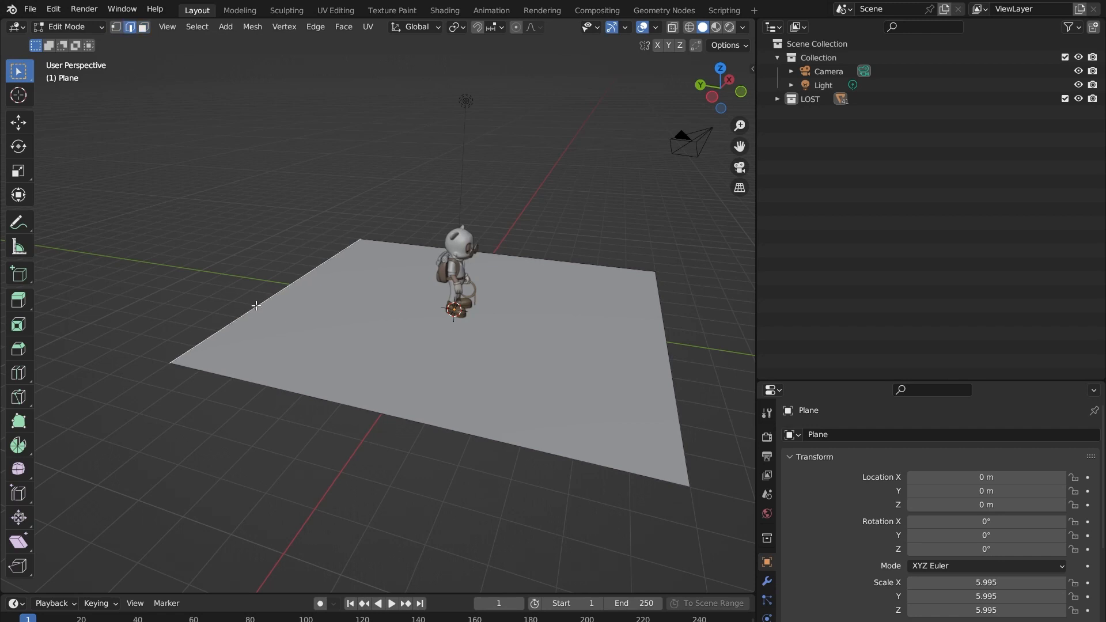
{"action": "key", "text": "e"}
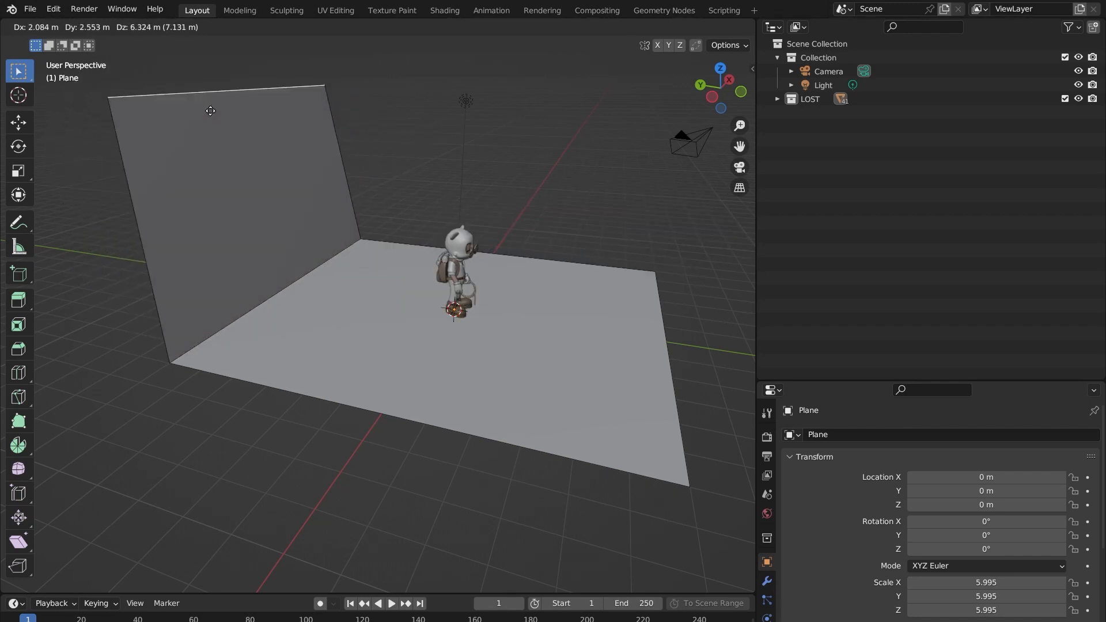
{"action": "key", "text": "z"}
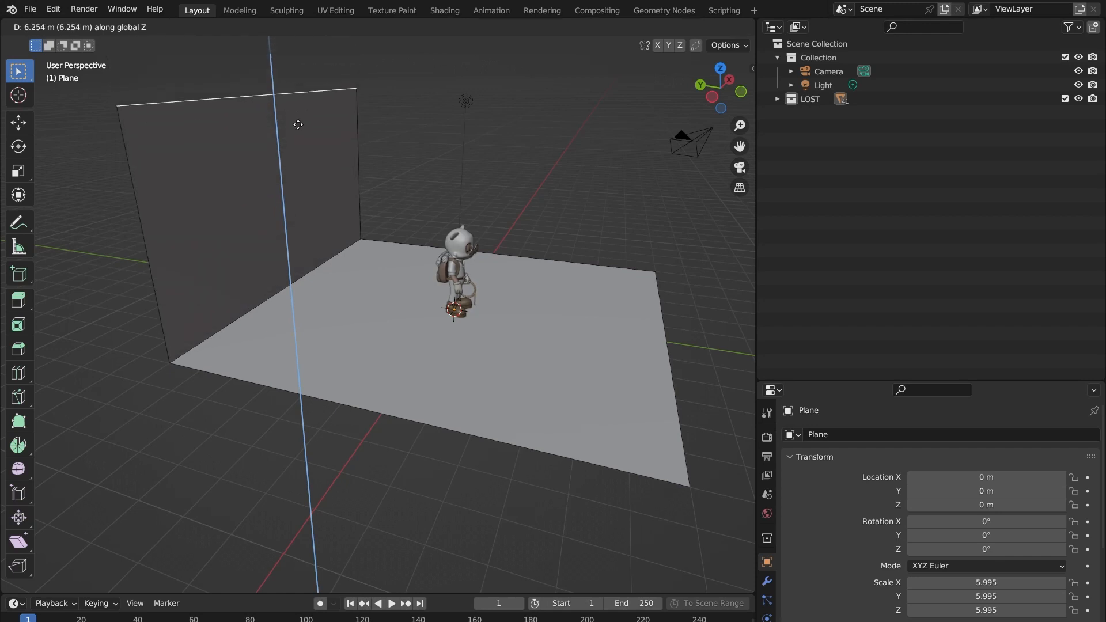
{"action": "left_click", "coordinate": [297, 65]}
{"action": "scroll", "coordinate": [412, 159], "scroll_direction": "down", "scroll_amount": 4}
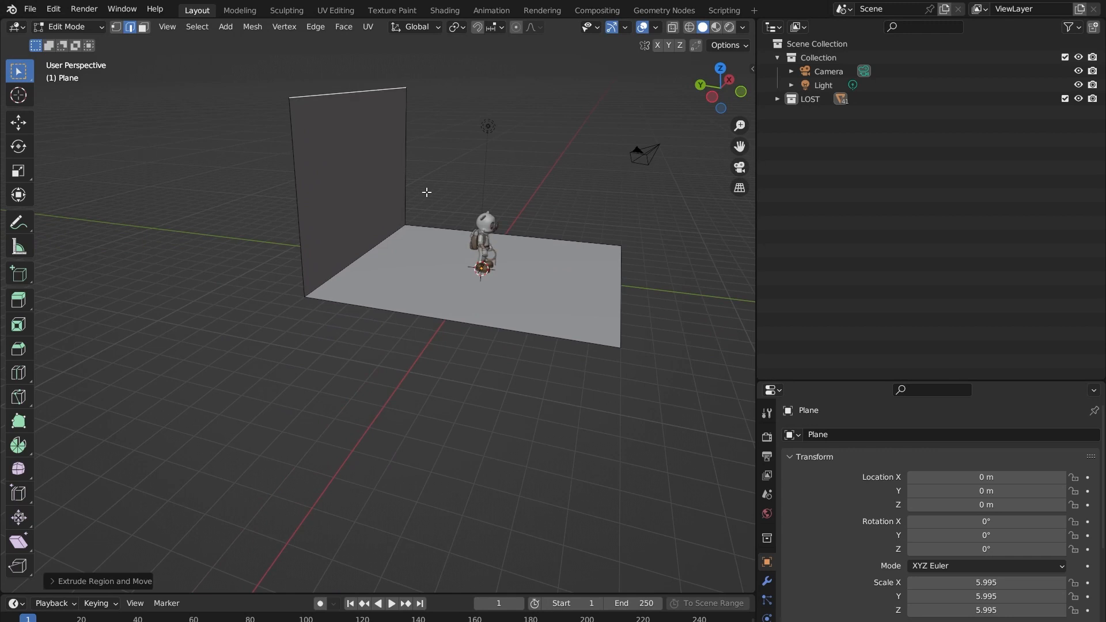
{"action": "scroll", "coordinate": [426, 196], "scroll_direction": "up", "scroll_amount": 4}
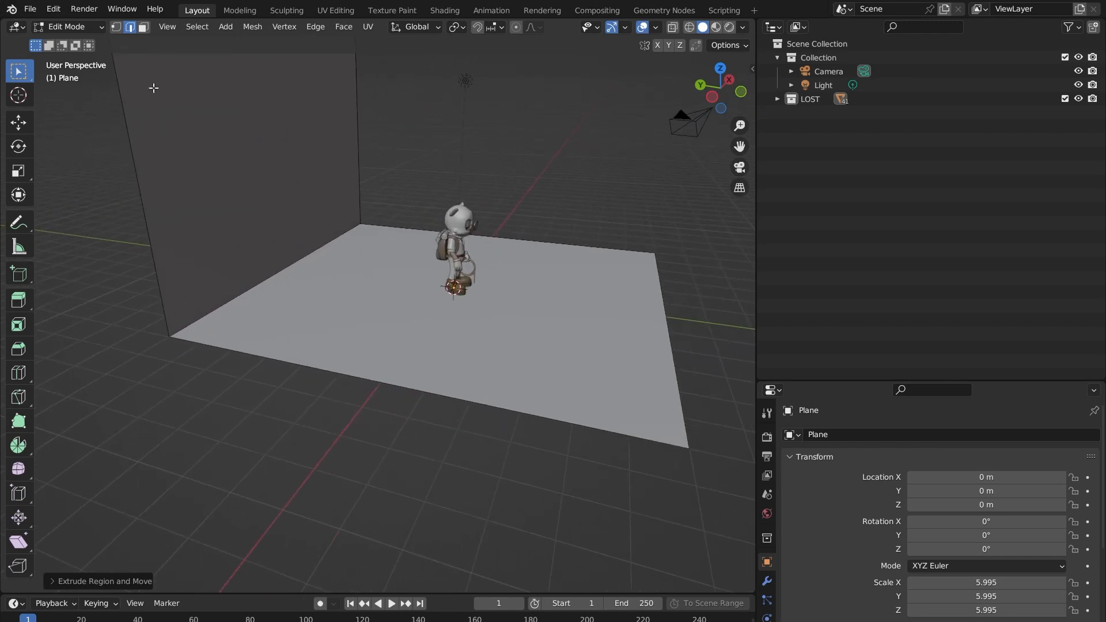
- Bevel the edge where the floor meets the back wall into a wide, rounded transition with several segments
{"action": "left_click", "coordinate": [245, 293]}
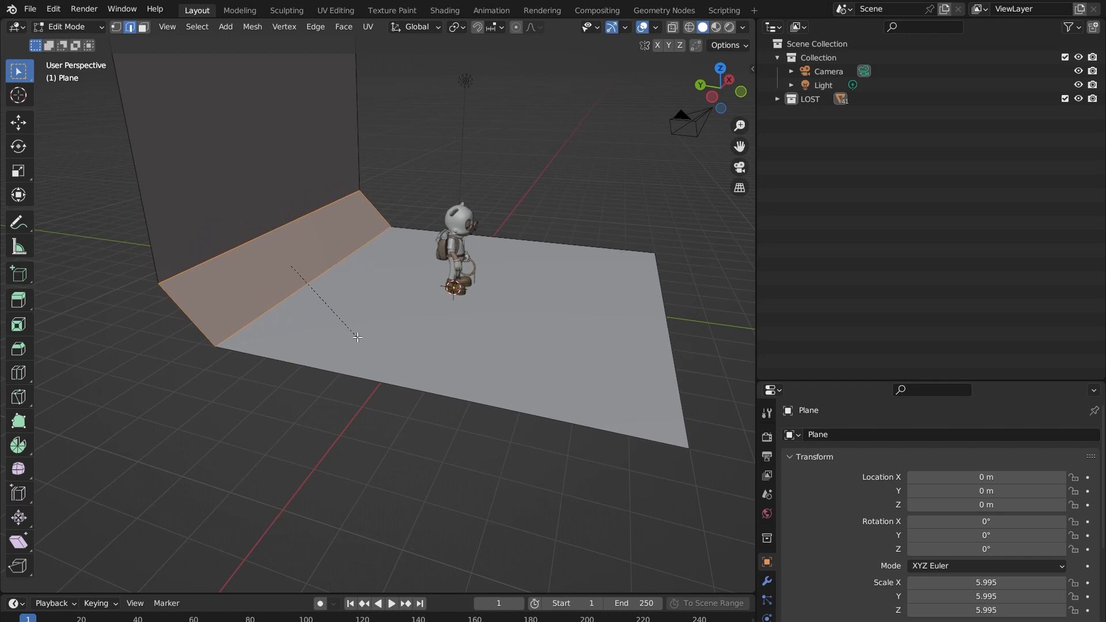
{"action": "scroll", "coordinate": [354, 335], "scroll_direction": "up", "scroll_amount": 3}
{"action": "scroll", "coordinate": [357, 337], "scroll_direction": "up", "scroll_amount": 10}
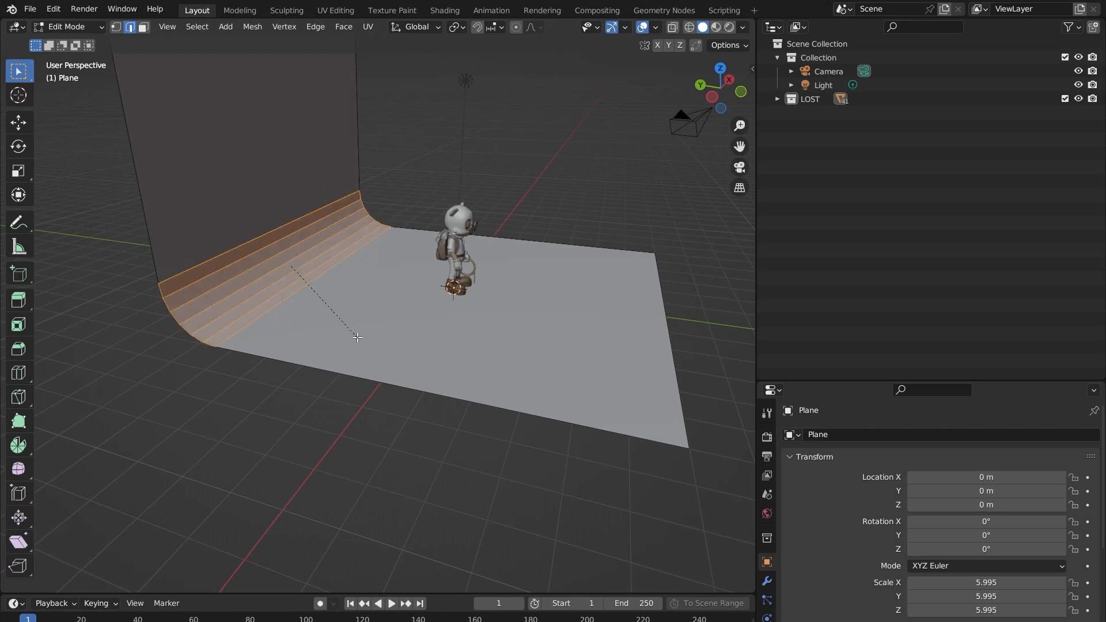
{"action": "scroll", "coordinate": [357, 337], "scroll_direction": "down", "scroll_amount": 20}
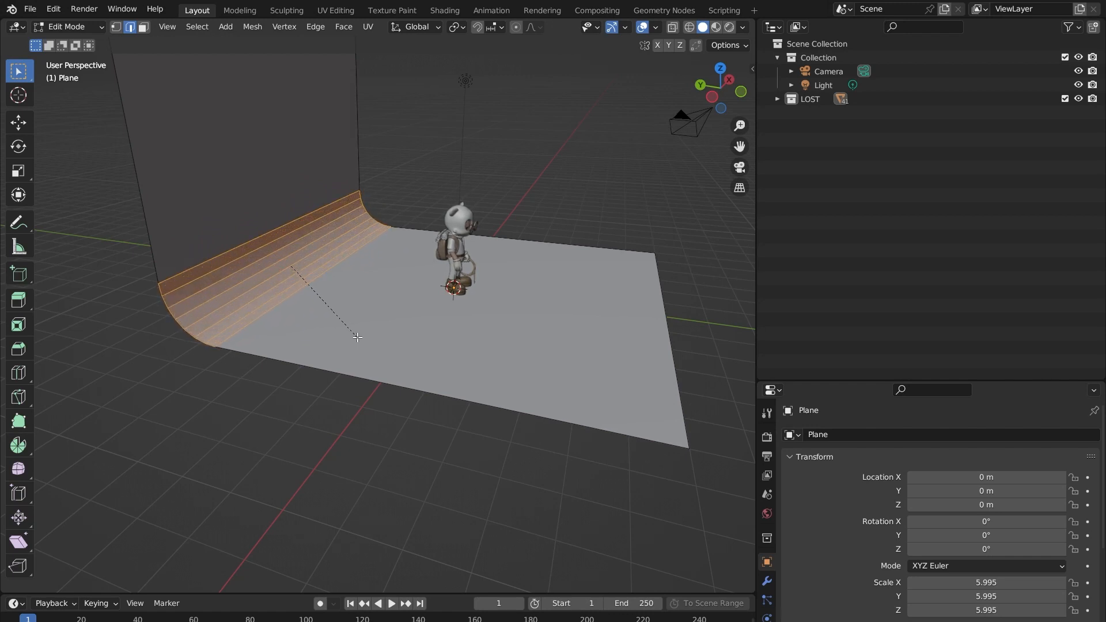
{"action": "scroll", "coordinate": [357, 337], "scroll_direction": "up", "scroll_amount": 11}
{"action": "scroll", "coordinate": [357, 337], "scroll_direction": "down", "scroll_amount": 8}
{"action": "scroll", "coordinate": [357, 337], "scroll_direction": "up", "scroll_amount": 8}
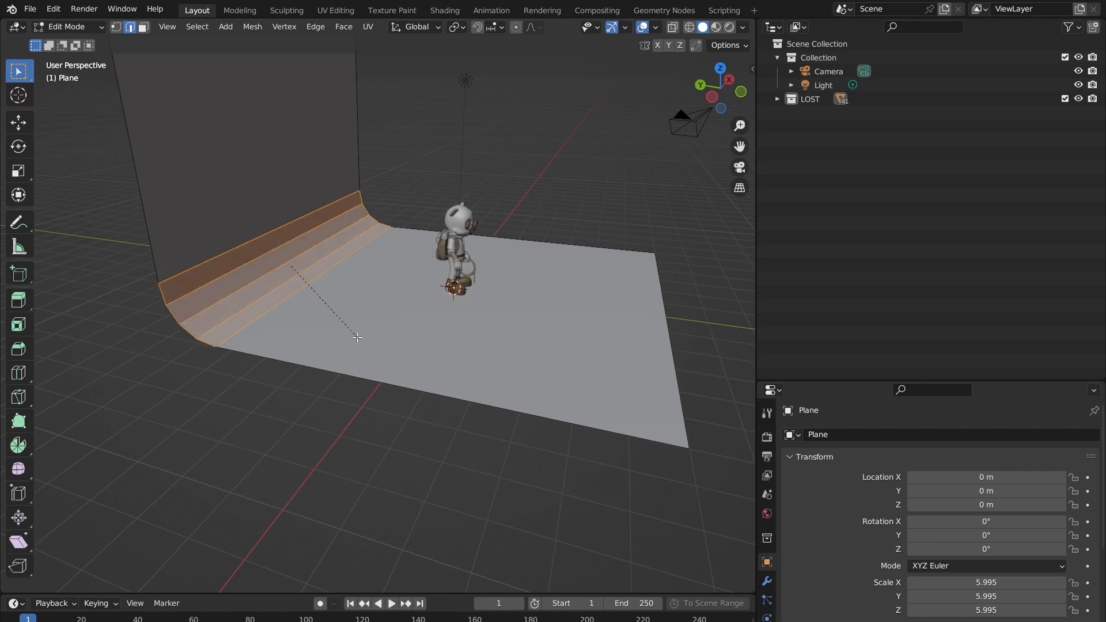
{"action": "scroll", "coordinate": [357, 337], "scroll_direction": "down", "scroll_amount": 8}
{"action": "left_click", "coordinate": [357, 337]}
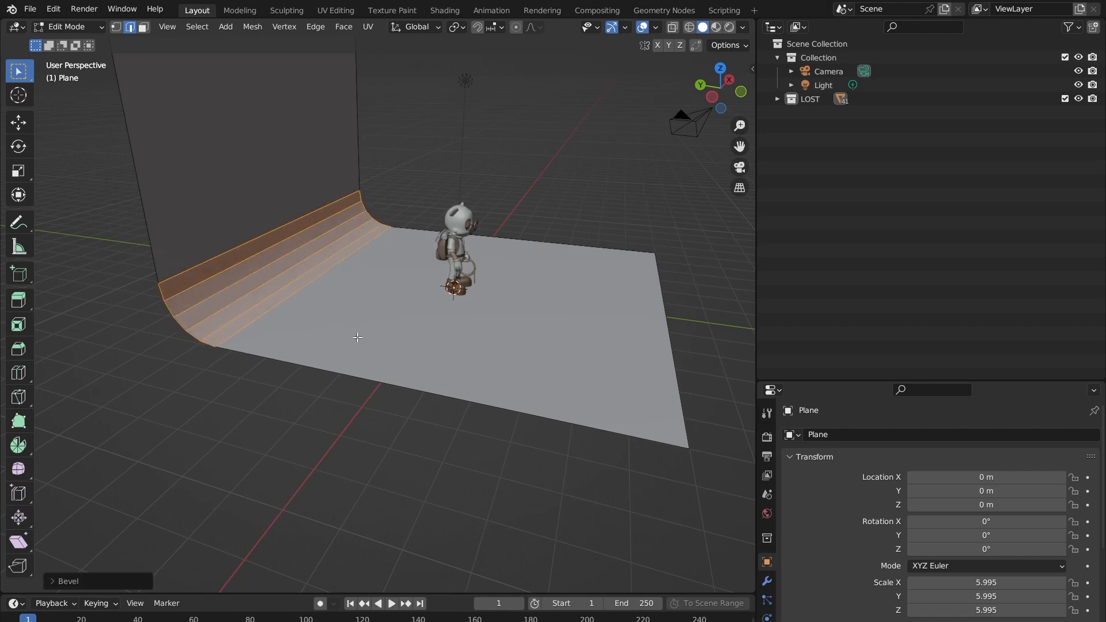
- Return to Object Mode and apply Shade Smooth to the backdrop plane
{"action": "key", "text": "Tab"}
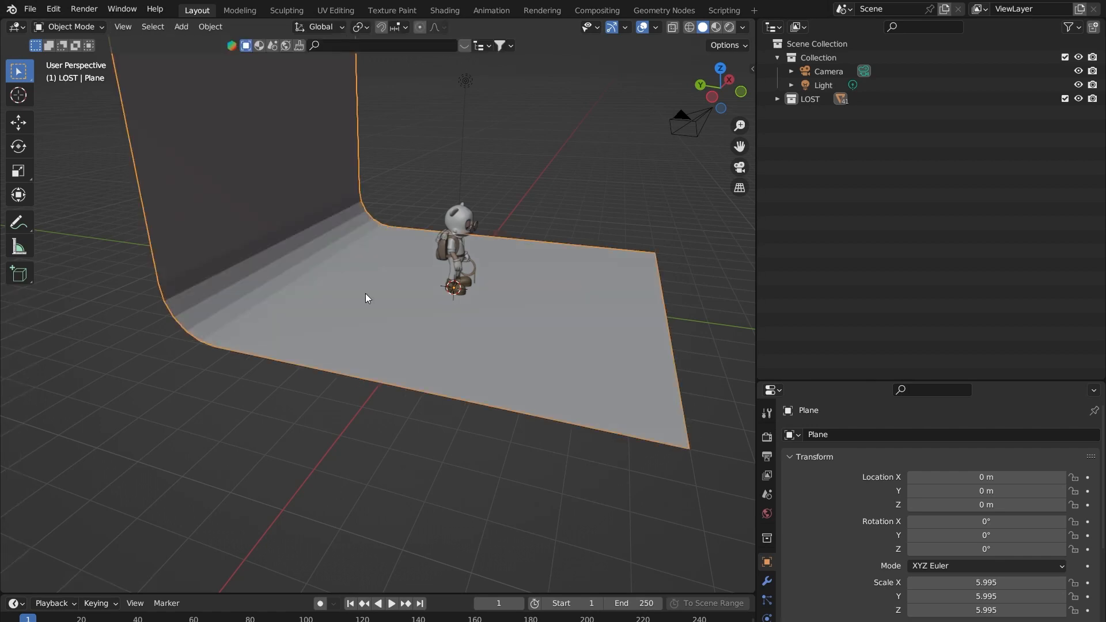
{"action": "middle_click_drag", "start_coordinate": [405, 294], "coordinate": [272, 257]}
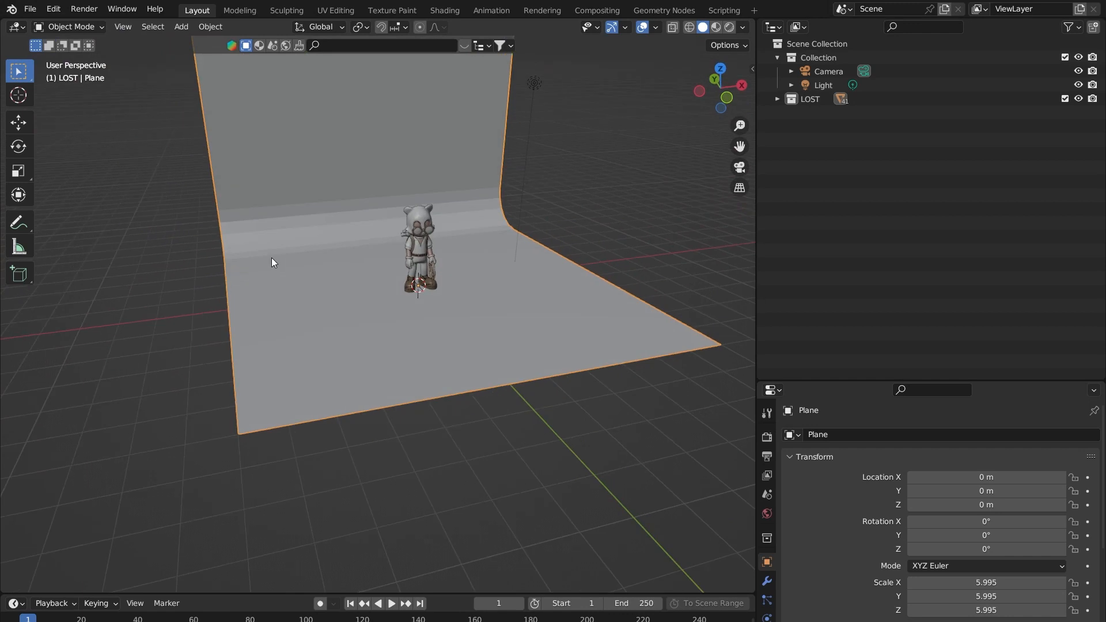
{"action": "right_click", "coordinate": [295, 157]}
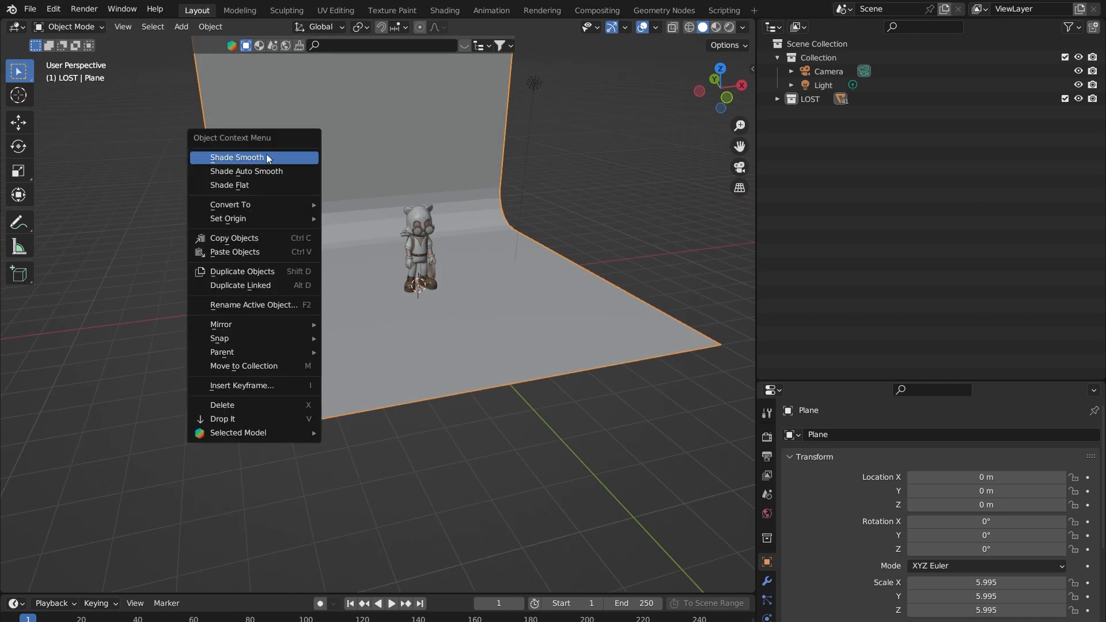
{"action": "right_click", "coordinate": [309, 136]}
{"action": "left_click", "coordinate": [292, 131]}
{"action": "middle_click_drag", "start_coordinate": [292, 130], "coordinate": [434, 295]}
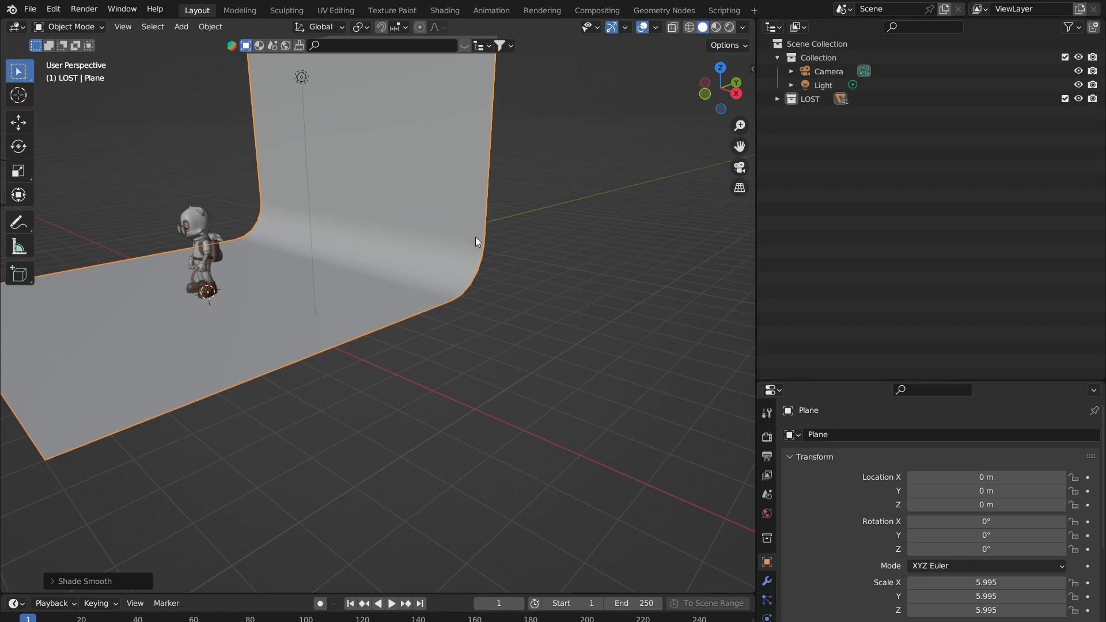
- Add a cylinder mesh at the world origin, where the character stands
{"action": "middle_click_drag", "start_coordinate": [409, 272], "coordinate": [378, 321]}
{"action": "scroll", "coordinate": [351, 296], "scroll_direction": "up", "scroll_amount": 4}
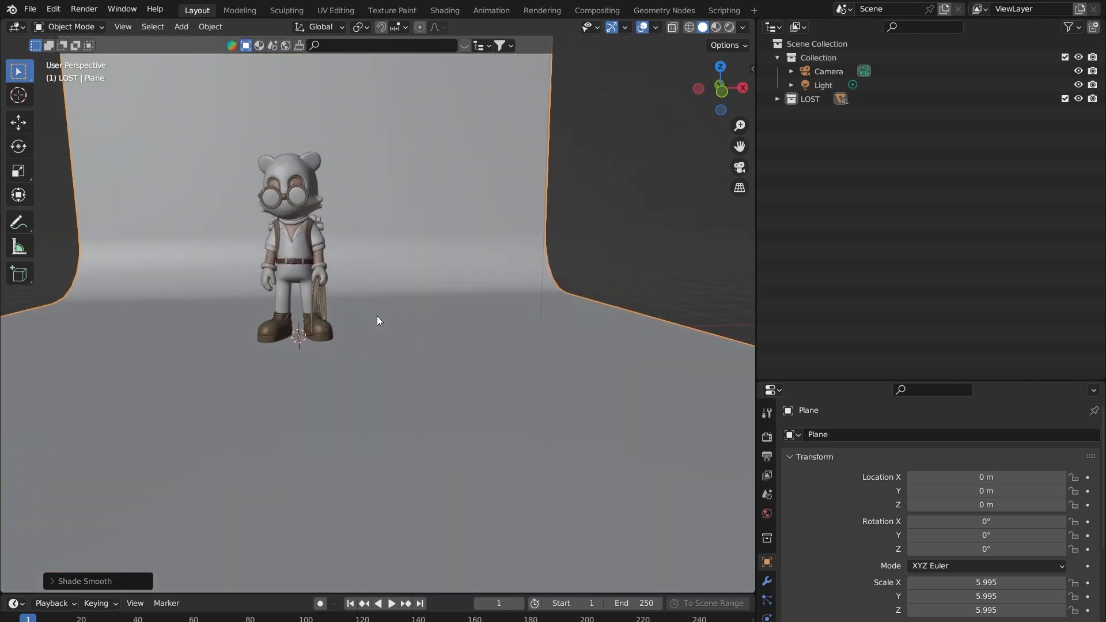
{"action": "middle_click_drag", "start_coordinate": [152, 151], "coordinate": [374, 296]}
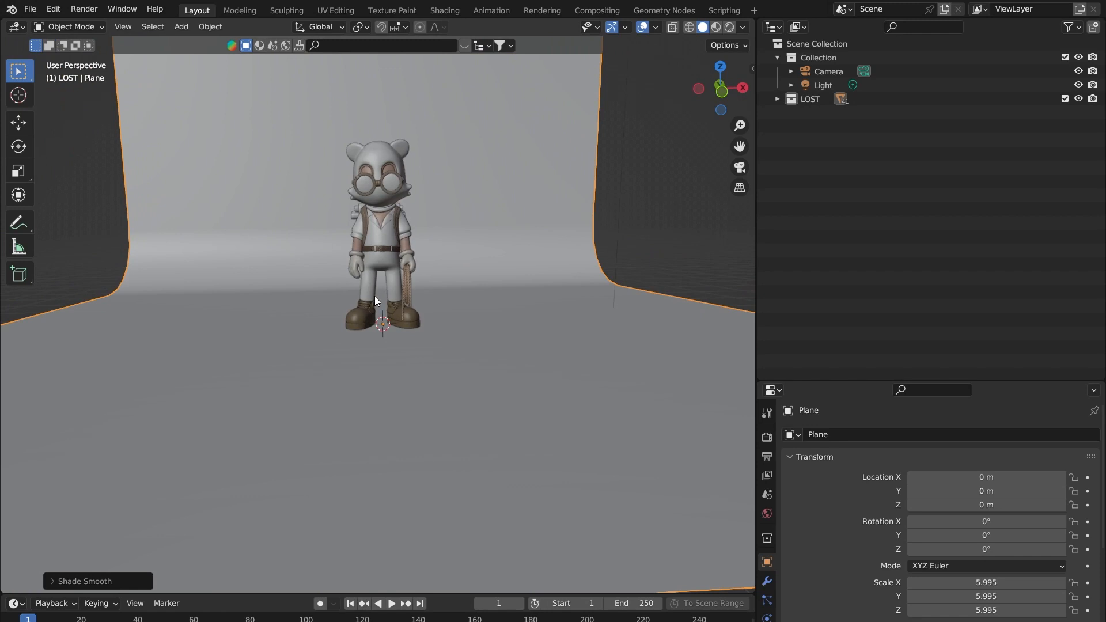
{"action": "scroll", "coordinate": [372, 216], "scroll_direction": "down", "scroll_amount": 4}
{"action": "middle_click_drag", "start_coordinate": [371, 215], "coordinate": [464, 324]}
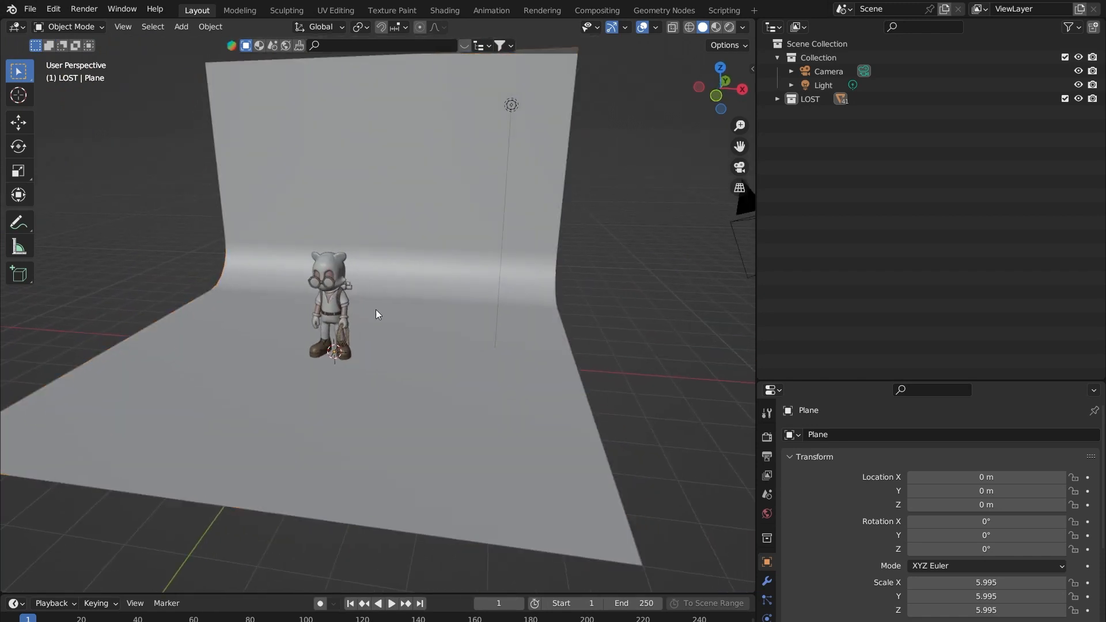
{"action": "key", "text": "shift+a"}
{"action": "mouse_move", "coordinate": [278, 298]}
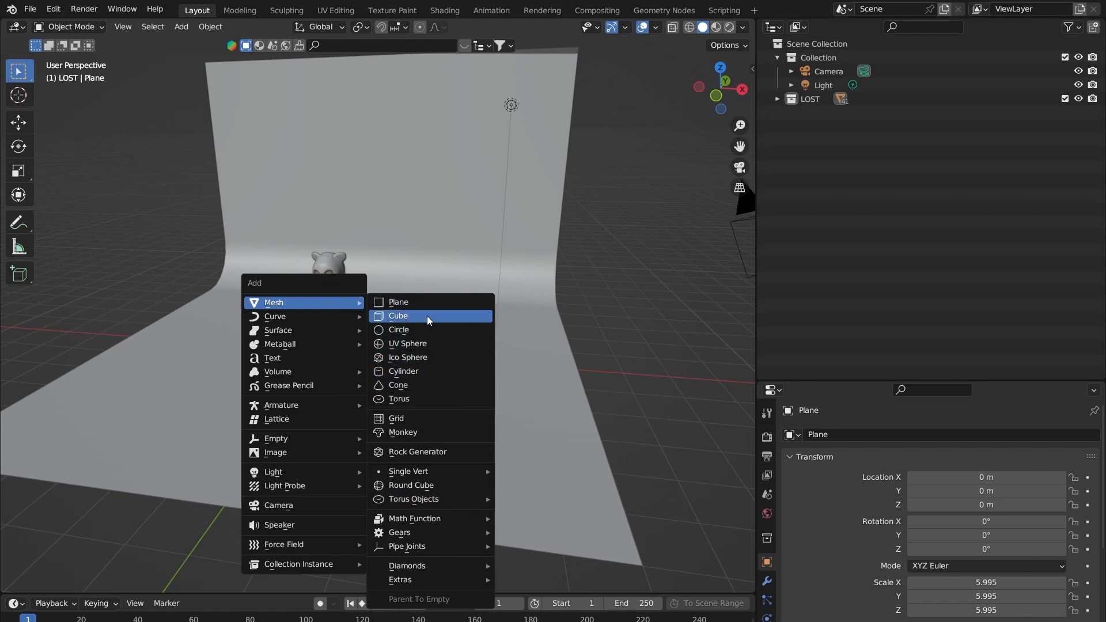
{"action": "left_click", "coordinate": [406, 372]}
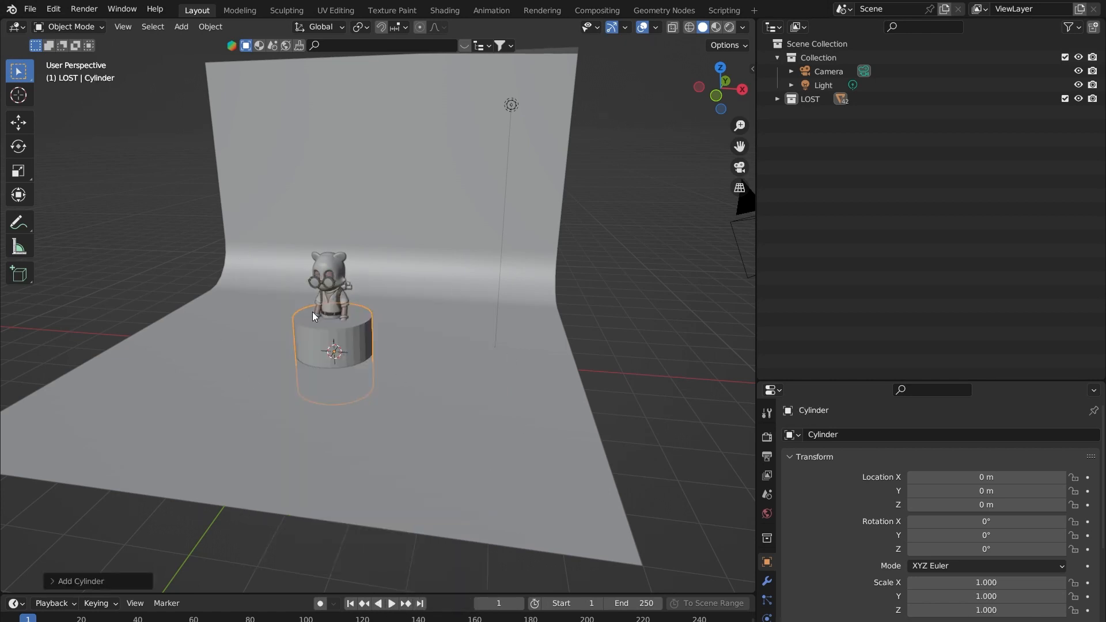
{"action": "scroll", "coordinate": [312, 312], "scroll_direction": "up", "scroll_amount": 5}
{"action": "scroll", "coordinate": [396, 302], "scroll_direction": "down", "scroll_amount": 6}
- Set the new cylinder's vertex count to 16 in its creation settings
{"action": "left_click", "coordinate": [52, 581]}
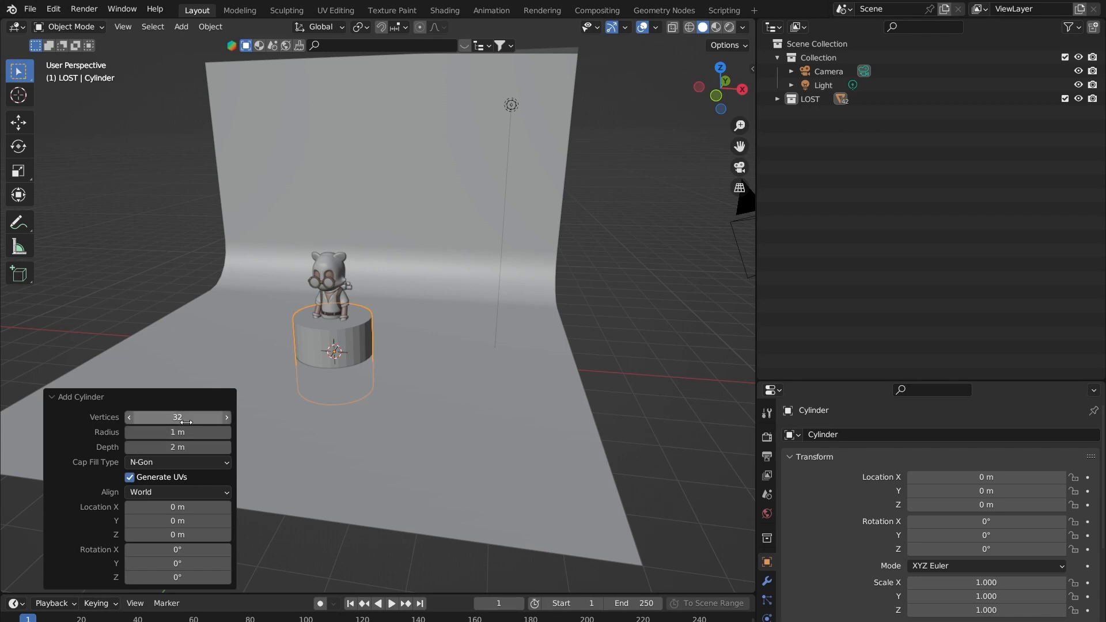
{"action": "scroll", "coordinate": [296, 365], "scroll_direction": "up", "scroll_amount": 4}
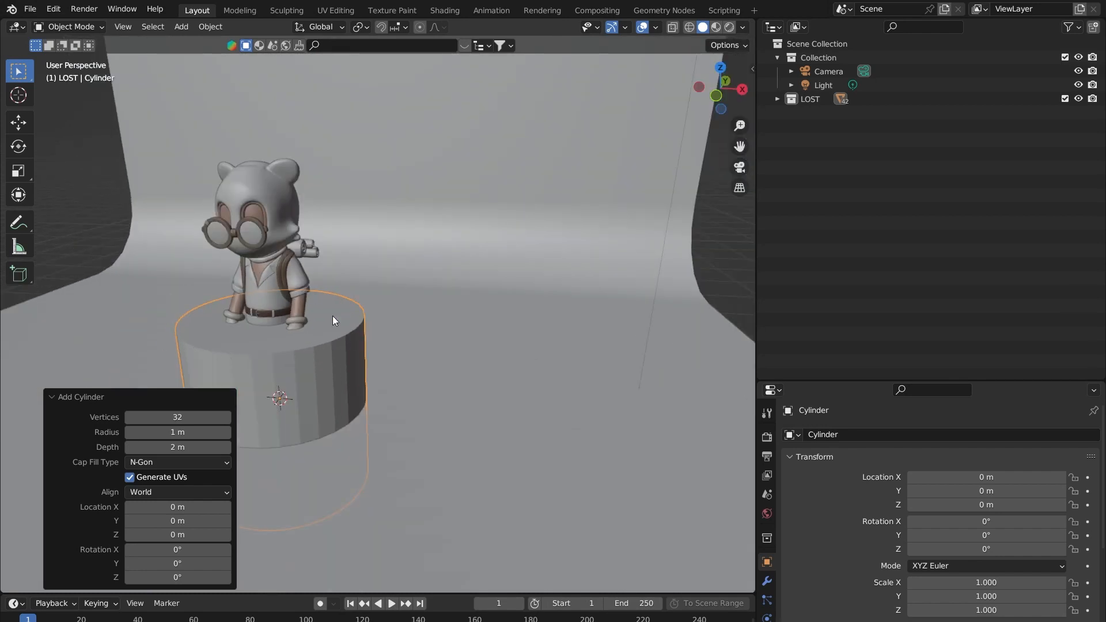
{"action": "left_click_drag", "start_coordinate": [178, 417], "coordinate": [444, 296]}
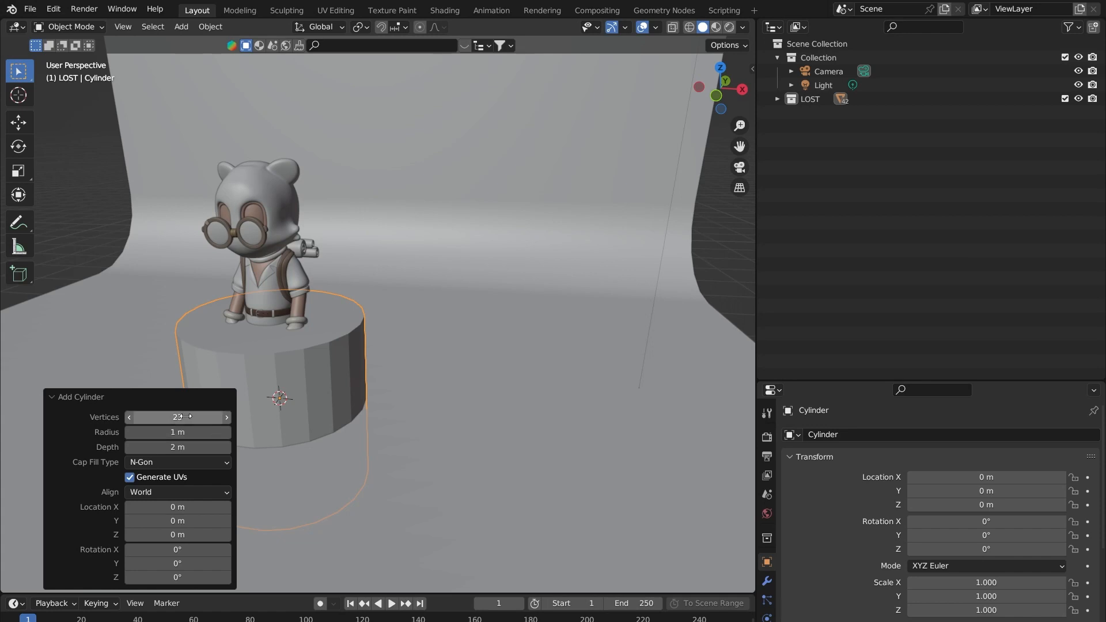
{"action": "left_click", "coordinate": [190, 417]}
{"action": "type", "text": "16"}
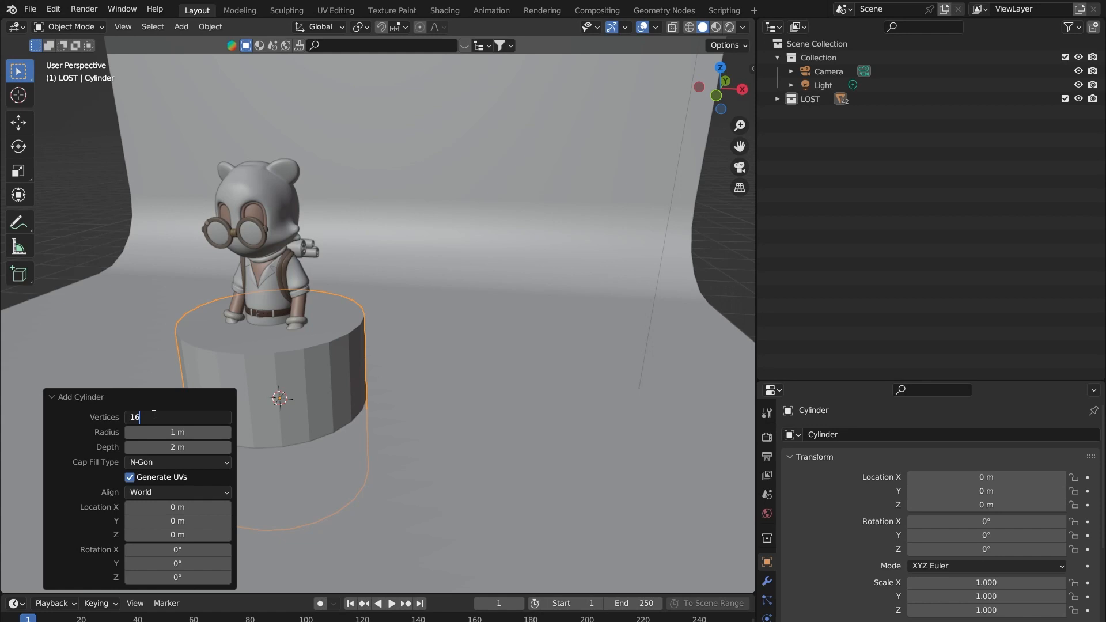
{"action": "key", "text": "Return"}
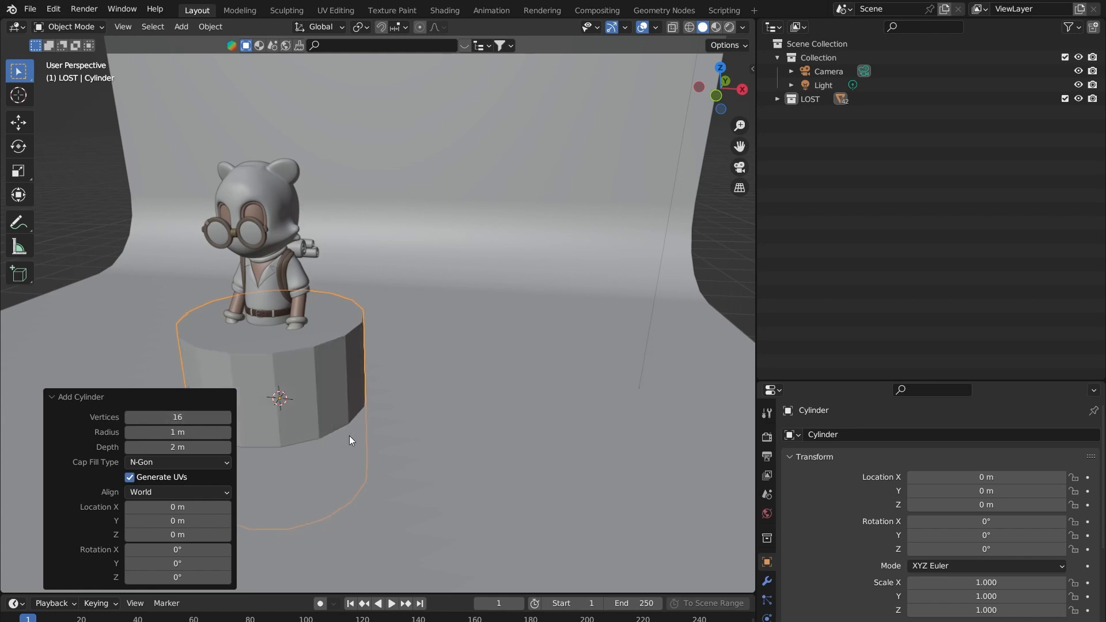
- Examine the cylinder's size and position around the character from above and from the front
{"action": "scroll", "coordinate": [391, 358], "scroll_direction": "down", "scroll_amount": 2}
{"action": "left_click", "coordinate": [391, 358]}
{"action": "scroll", "coordinate": [339, 333], "scroll_direction": "up", "scroll_amount": 6}
{"action": "middle_click_drag", "start_coordinate": [309, 344], "coordinate": [324, 421]}
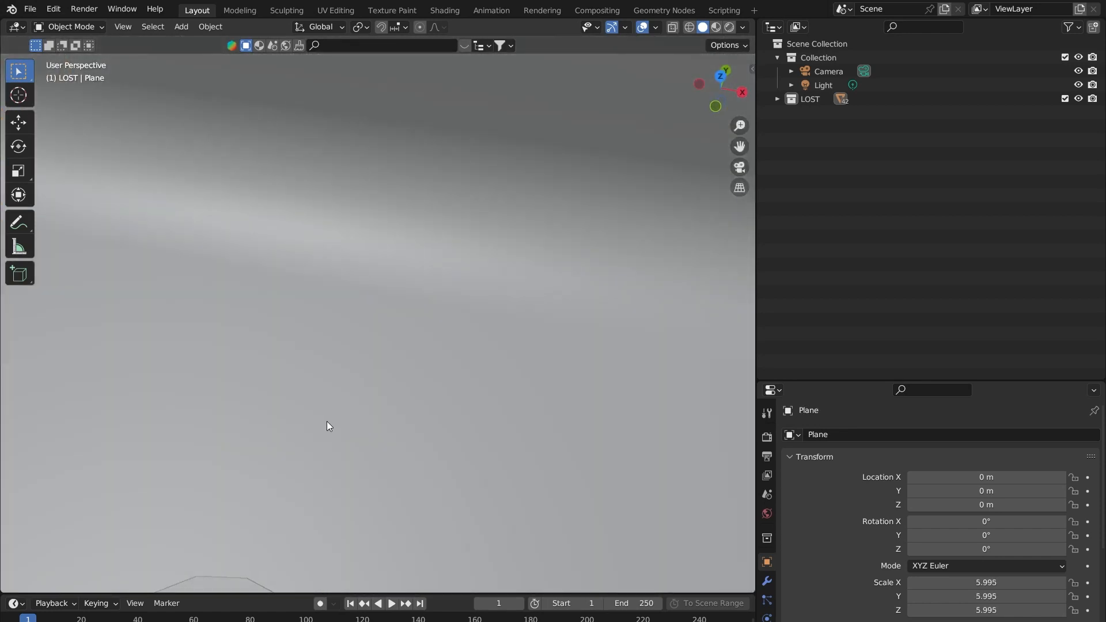
{"action": "scroll", "coordinate": [324, 423], "scroll_direction": "down", "scroll_amount": 3}
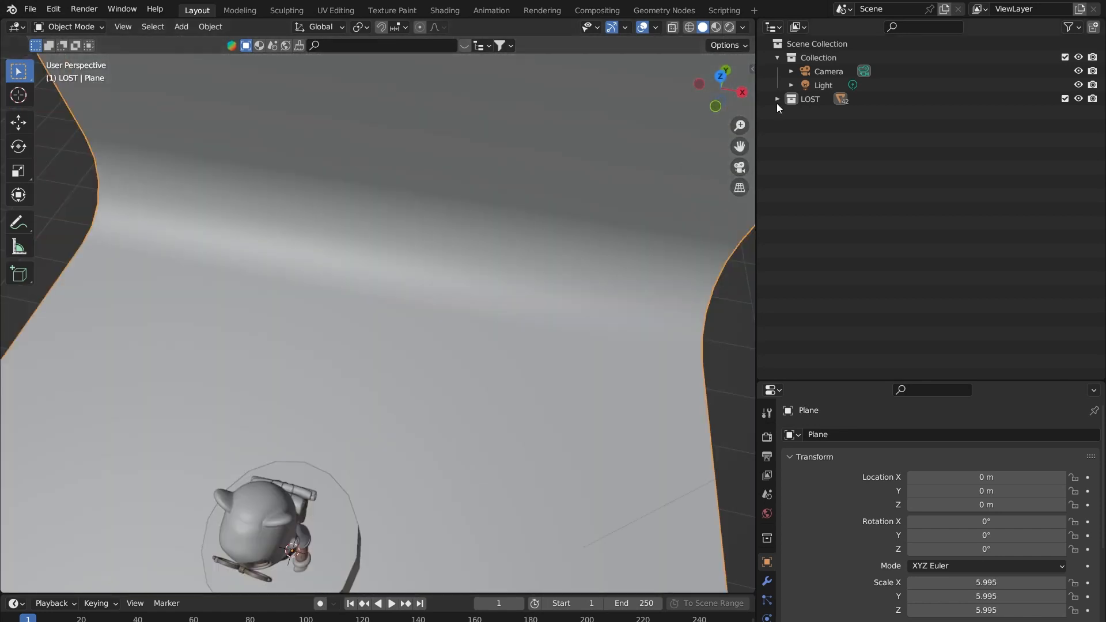
{"action": "left_click", "coordinate": [720, 78]}
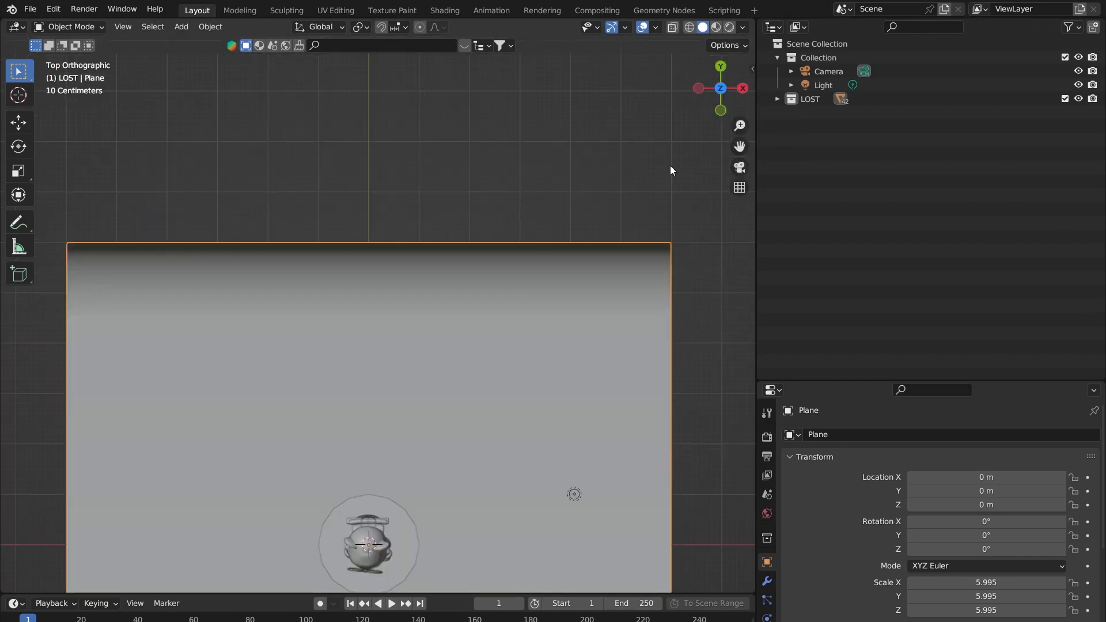
{"action": "middle_click_drag", "start_coordinate": [430, 442], "coordinate": [434, 255], "text": "shift"}
{"action": "scroll", "coordinate": [435, 256], "scroll_direction": "up", "scroll_amount": 6}
{"action": "middle_click_drag", "start_coordinate": [309, 306], "coordinate": [322, 250], "text": "shift"}
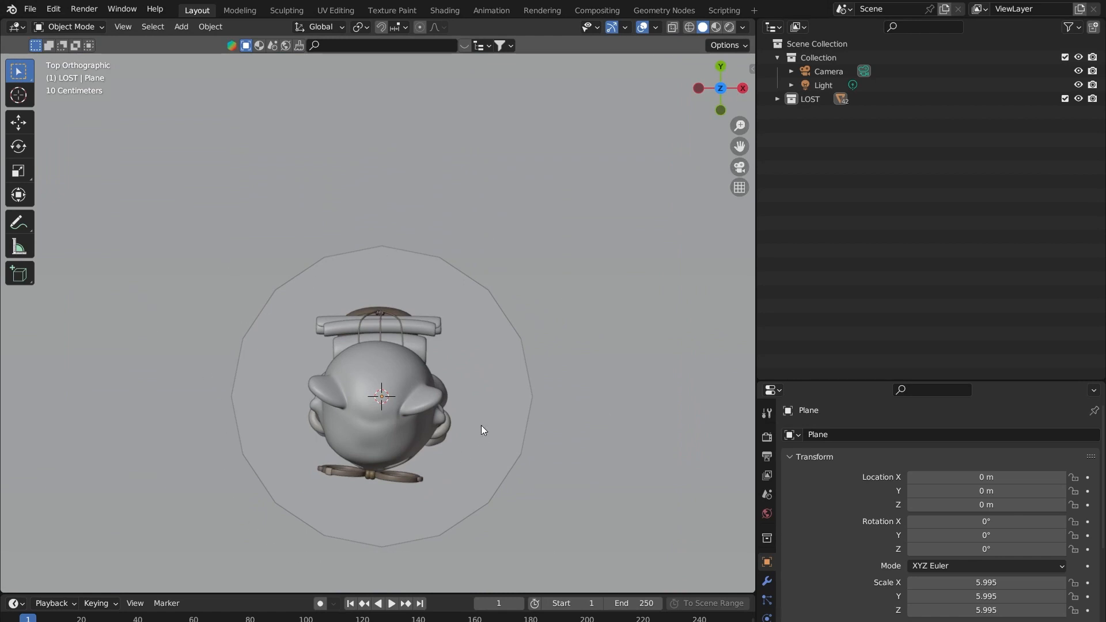
{"action": "middle_click_drag", "start_coordinate": [444, 374], "coordinate": [447, 268]}
{"action": "scroll", "coordinate": [400, 254], "scroll_direction": "down", "scroll_amount": 3}
{"action": "left_click", "coordinate": [400, 254]}
{"action": "key", "text": "q"}
{"action": "left_click", "coordinate": [402, 253]}
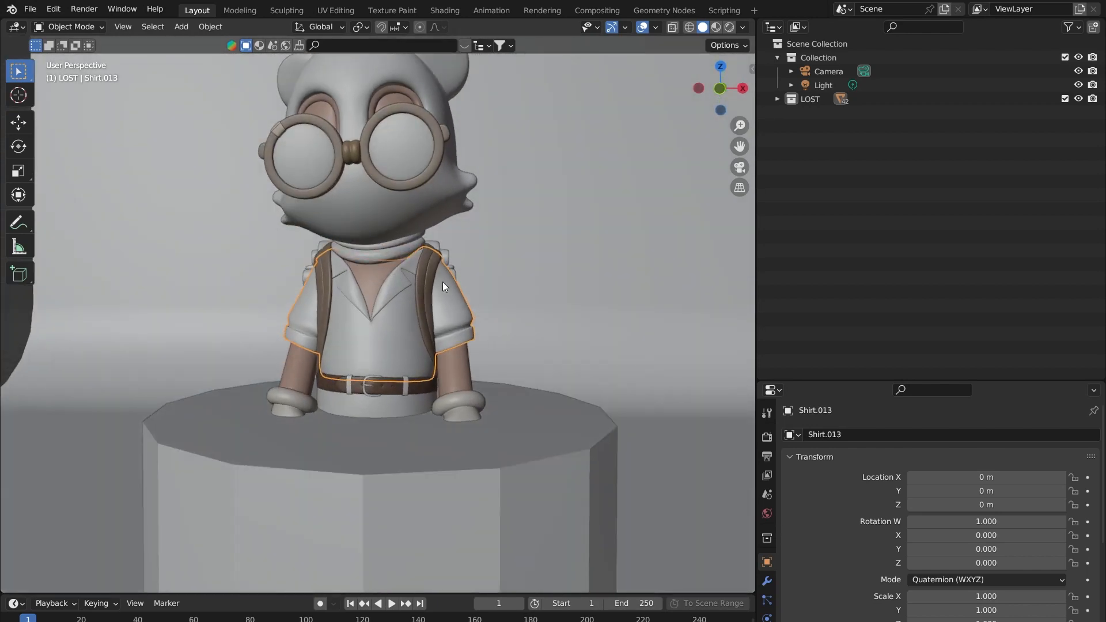
{"action": "scroll", "coordinate": [423, 383], "scroll_direction": "down", "scroll_amount": 3}
{"action": "middle_click_drag", "start_coordinate": [423, 383], "coordinate": [378, 130]}
{"action": "left_click", "coordinate": [421, 286]}
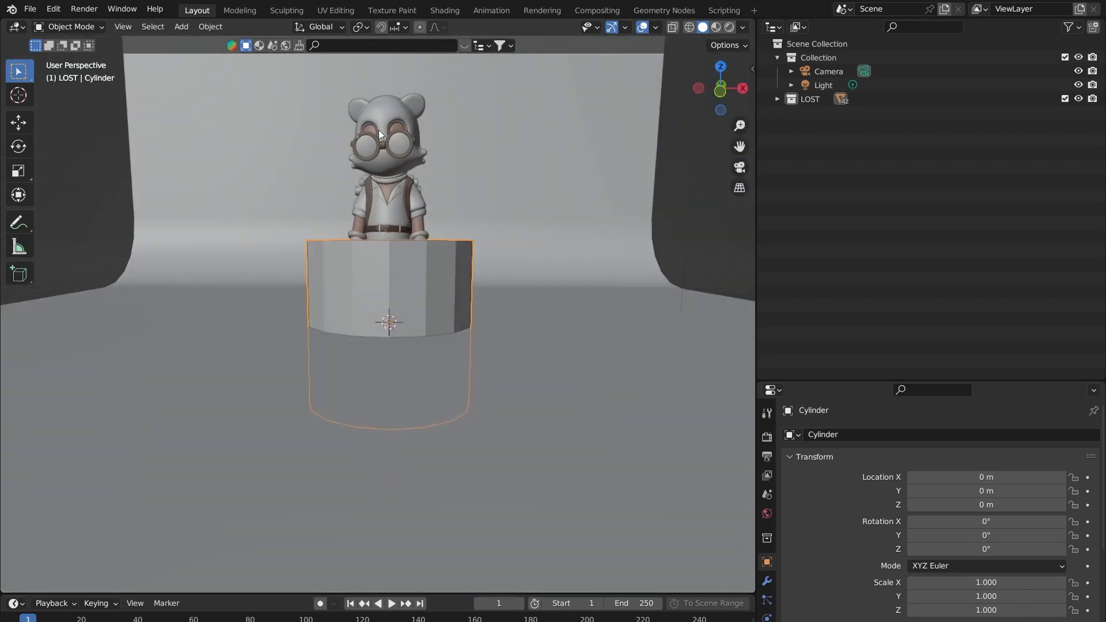
{"action": "middle_click_drag", "start_coordinate": [493, 275], "coordinate": [562, 285]}
{"action": "key", "text": "Tab"}
{"action": "key", "text": "Tab"}
{"action": "key", "text": "Tab"}
{"action": "key", "text": "Tab"}
{"action": "key", "text": "Tab"}
{"action": "key", "text": "Tab"}
{"action": "left_click", "coordinate": [232, 251]}
- Flatten the cylinder in Edit Mode into a low disc by scaling its mesh along Z to about 0.228
{"action": "left_click", "coordinate": [385, 286]}
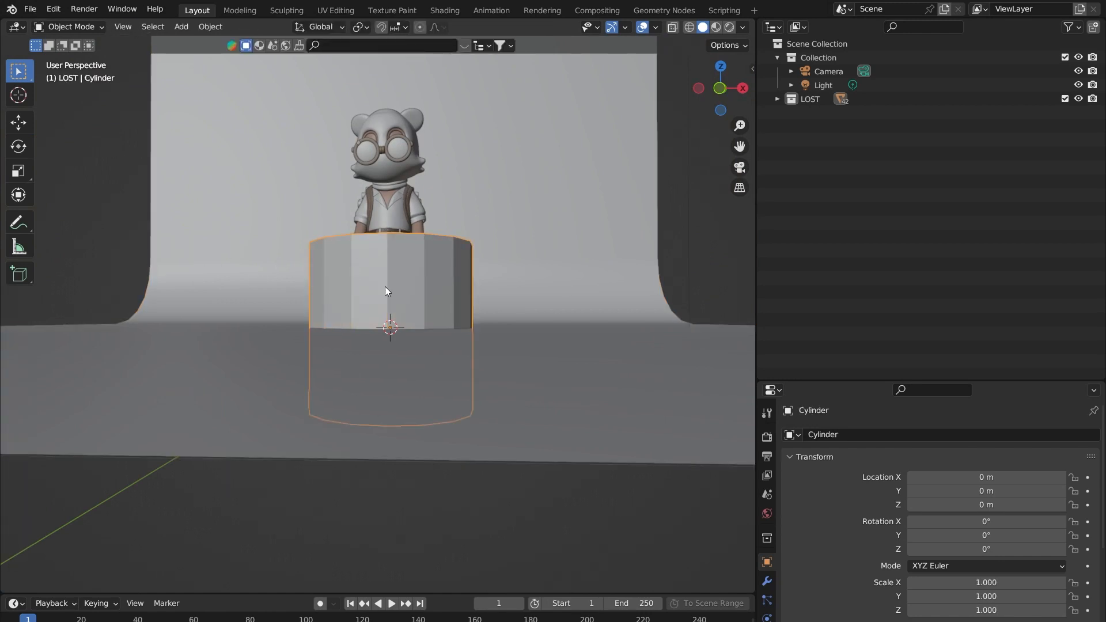
{"action": "key", "text": "Tab"}
{"action": "scroll", "coordinate": [266, 284], "scroll_direction": "up", "scroll_amount": 4}
{"action": "middle_click_drag", "start_coordinate": [311, 308], "coordinate": [346, 345]}
{"action": "scroll", "coordinate": [350, 334], "scroll_direction": "down", "scroll_amount": 5}
{"action": "scroll", "coordinate": [323, 288], "scroll_direction": "down", "scroll_amount": 2}
{"action": "middle_click_drag", "start_coordinate": [311, 271], "coordinate": [352, 251]}
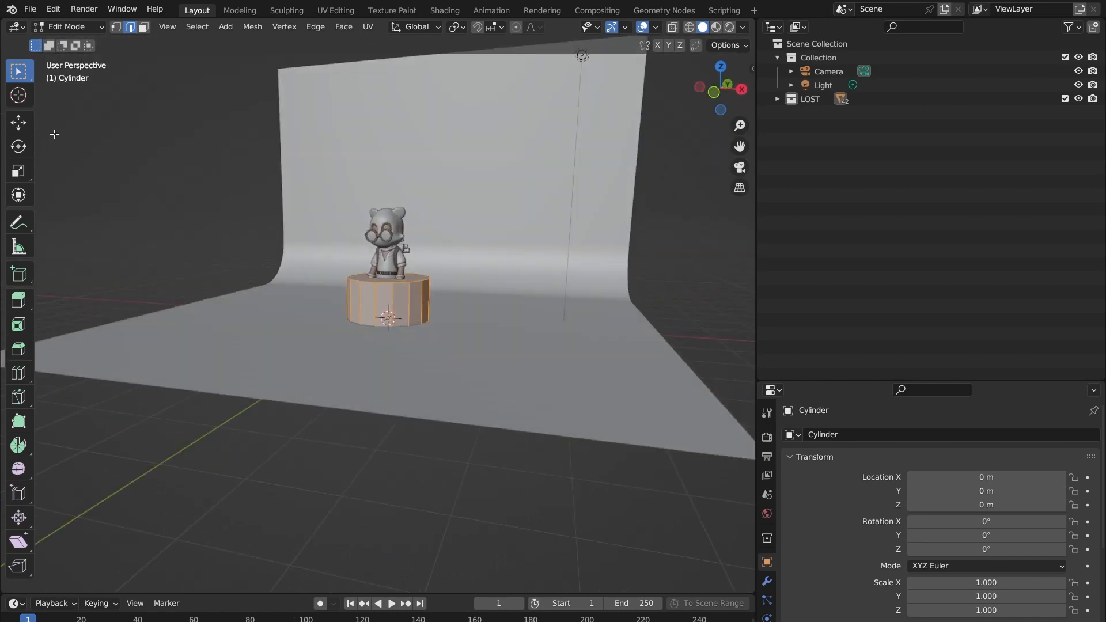
{"action": "middle_click_drag", "start_coordinate": [166, 236], "coordinate": [343, 260]}
{"action": "middle_click_drag", "start_coordinate": [398, 312], "coordinate": [428, 310]}
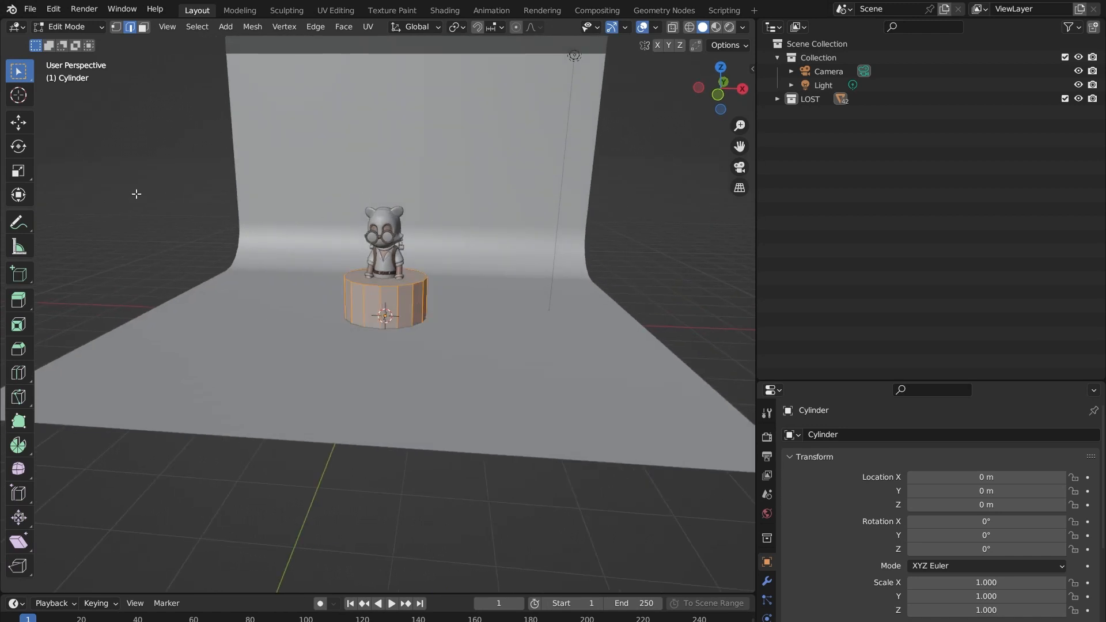
{"action": "scroll", "coordinate": [476, 277], "scroll_direction": "up", "scroll_amount": 2}
{"action": "middle_click_drag", "start_coordinate": [453, 311], "coordinate": [472, 222], "text": "shift"}
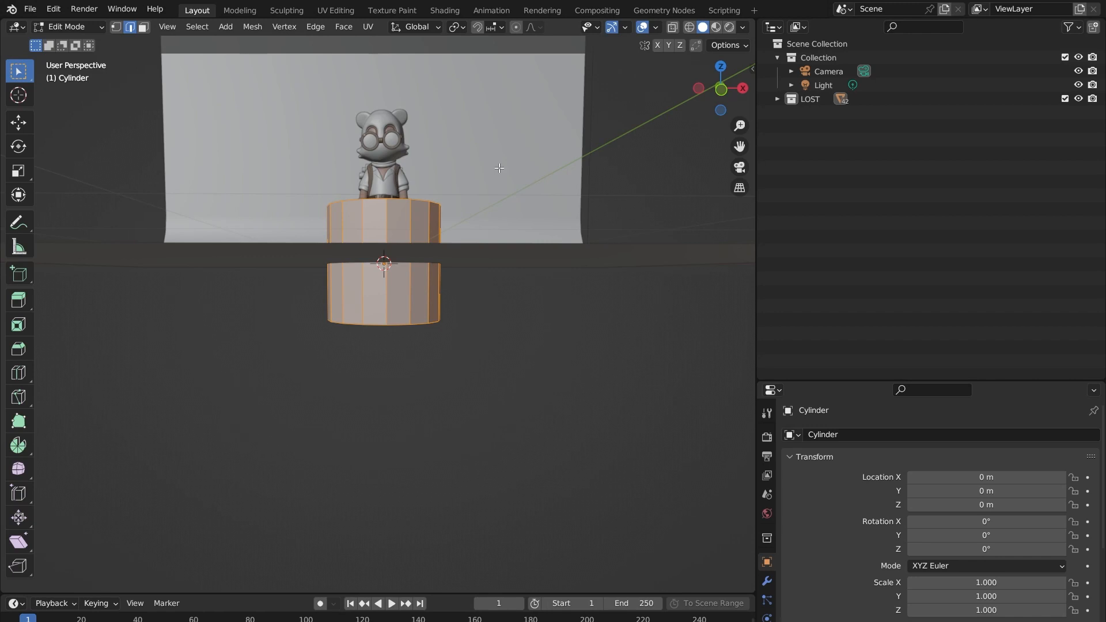
{"action": "key", "text": "s"}
{"action": "key", "text": "z"}
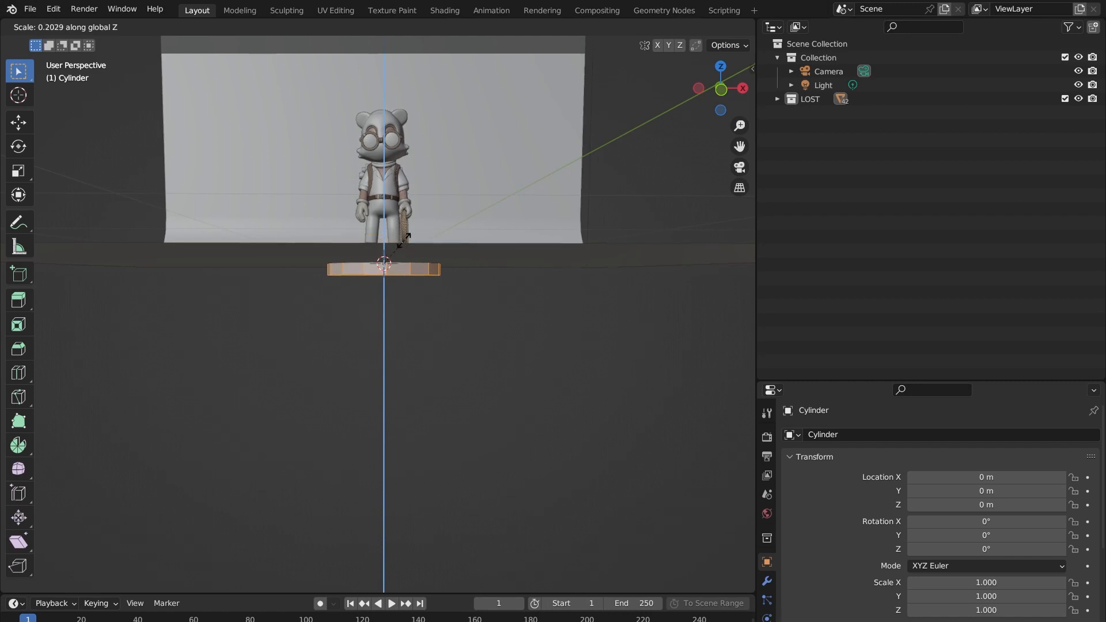
{"action": "left_click", "coordinate": [404, 238]}
{"action": "mouse_move", "coordinate": [404, 238]}
{"action": "middle_mouse_down"}
{"action": "mouse_move", "coordinate": [429, 281]}
{"action": "mouse_move", "coordinate": [426, 240]}
{"action": "middle_mouse_up"}
{"action": "scroll", "coordinate": [430, 281], "scroll_direction": "up", "scroll_amount": 2}
{"action": "scroll", "coordinate": [427, 242], "scroll_direction": "down", "scroll_amount": 3}
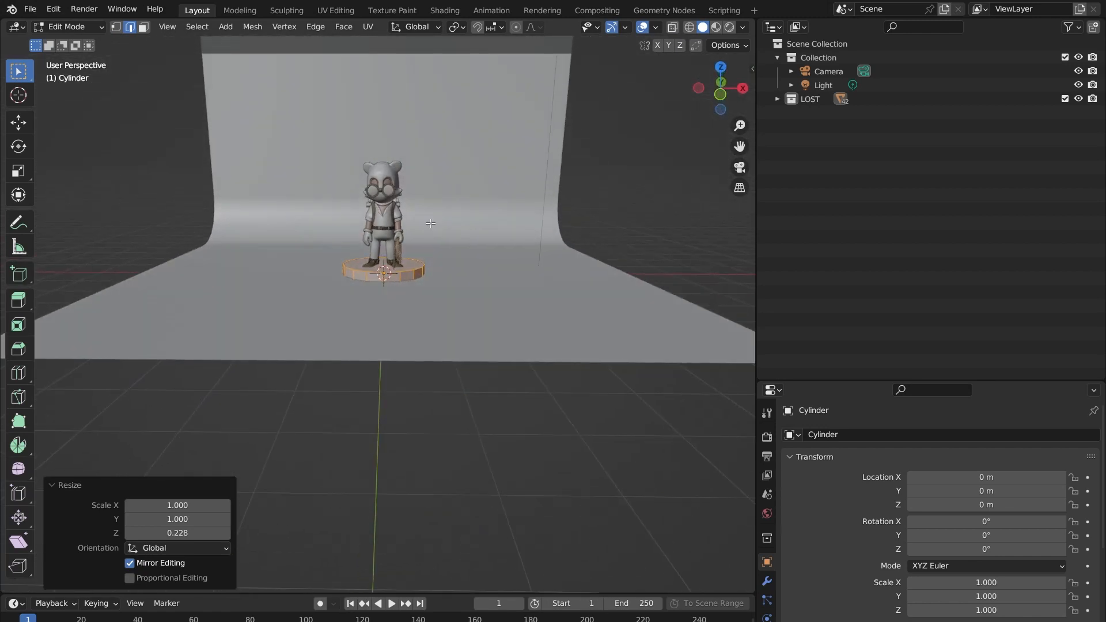
{"action": "scroll", "coordinate": [426, 262], "scroll_direction": "up", "scroll_amount": 3}
{"action": "scroll", "coordinate": [497, 220], "scroll_direction": "down", "scroll_amount": 1}
{"action": "middle_click_drag", "start_coordinate": [497, 219], "coordinate": [487, 263]}
{"action": "middle_click_drag", "start_coordinate": [387, 274], "coordinate": [433, 270], "text": "shift"}
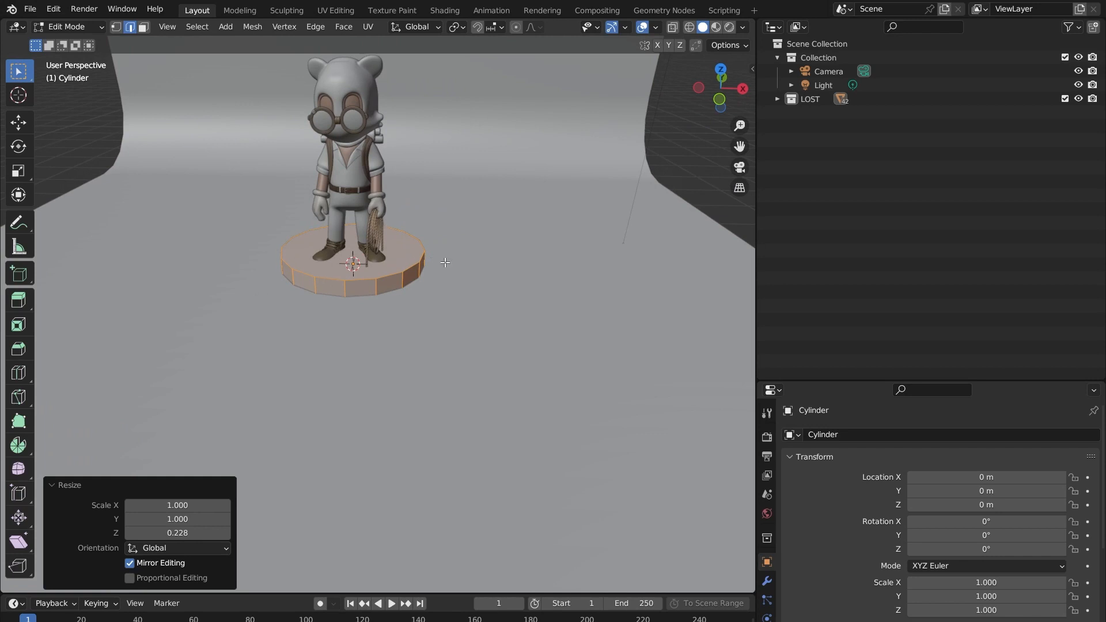
{"action": "key", "text": "s"}
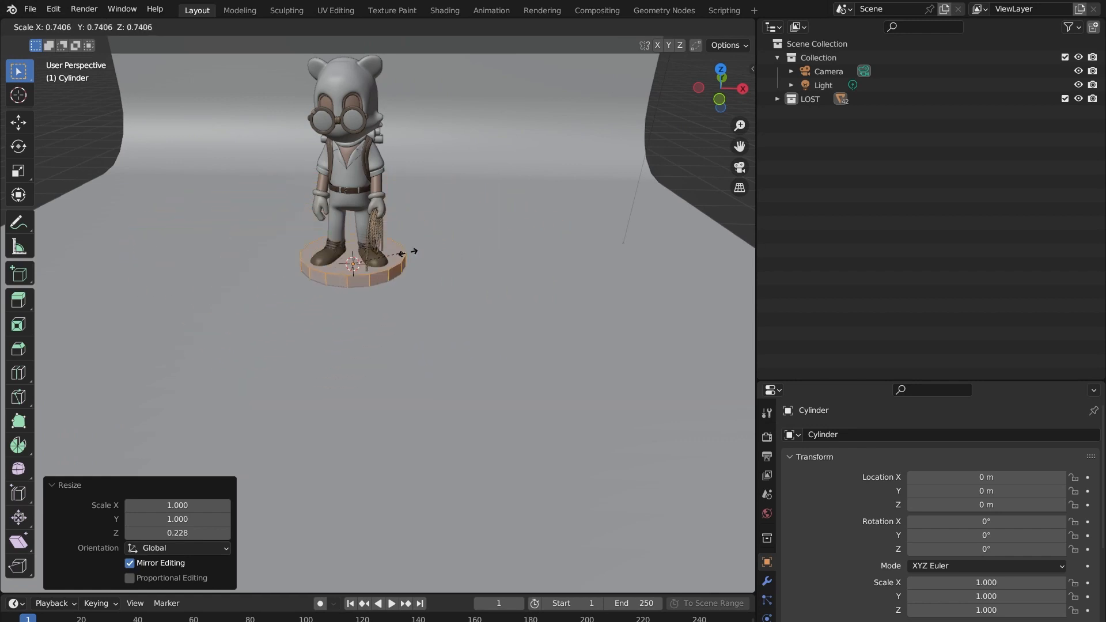
{"action": "right_click", "coordinate": [425, 248]}
{"action": "middle_click_drag", "start_coordinate": [433, 272], "coordinate": [428, 245]}
{"action": "scroll", "coordinate": [428, 245], "scroll_direction": "down", "scroll_amount": 4}
{"action": "key", "text": "s"}
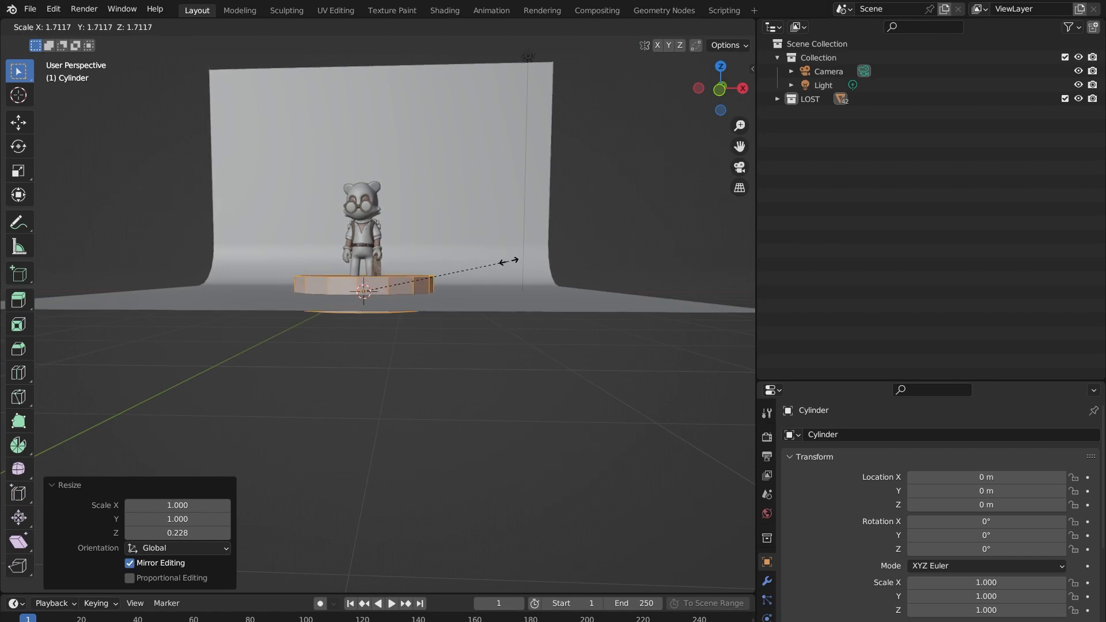
{"action": "key", "text": "z"}
{"action": "right_click", "coordinate": [435, 308]}
- Scale the flattened cylinder mesh up uniformly by about 1.4, then return to Object Mode
{"action": "middle_click_drag", "start_coordinate": [396, 278], "coordinate": [406, 292]}
{"action": "scroll", "coordinate": [406, 292], "scroll_direction": "up", "scroll_amount": 4}
{"action": "scroll", "coordinate": [406, 292], "scroll_direction": "up", "scroll_amount": 2}
{"action": "key", "text": "s"}
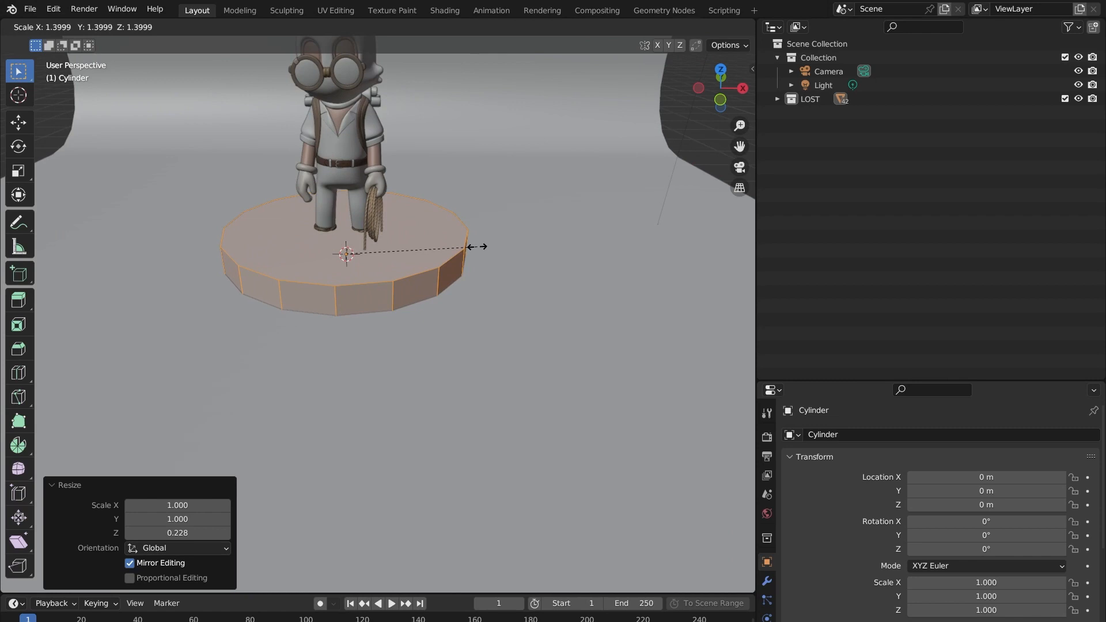
{"action": "left_click", "coordinate": [477, 246]}
{"action": "scroll", "coordinate": [477, 246], "scroll_direction": "up", "scroll_amount": 2}
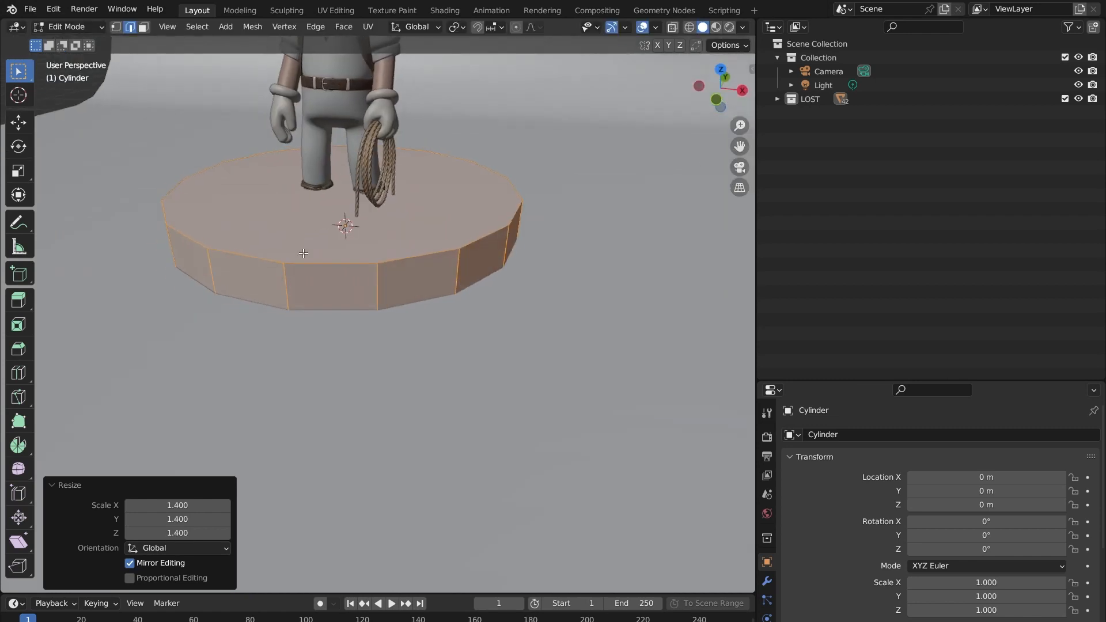
{"action": "middle_click_drag", "start_coordinate": [335, 257], "coordinate": [322, 231]}
{"action": "key", "text": "Tab"}
{"action": "scroll", "coordinate": [323, 231], "scroll_direction": "down", "scroll_amount": 1}
{"action": "scroll", "coordinate": [323, 232], "scroll_direction": "down", "scroll_amount": 3}
{"action": "middle_click_drag", "start_coordinate": [448, 232], "coordinate": [460, 183], "text": "shift"}
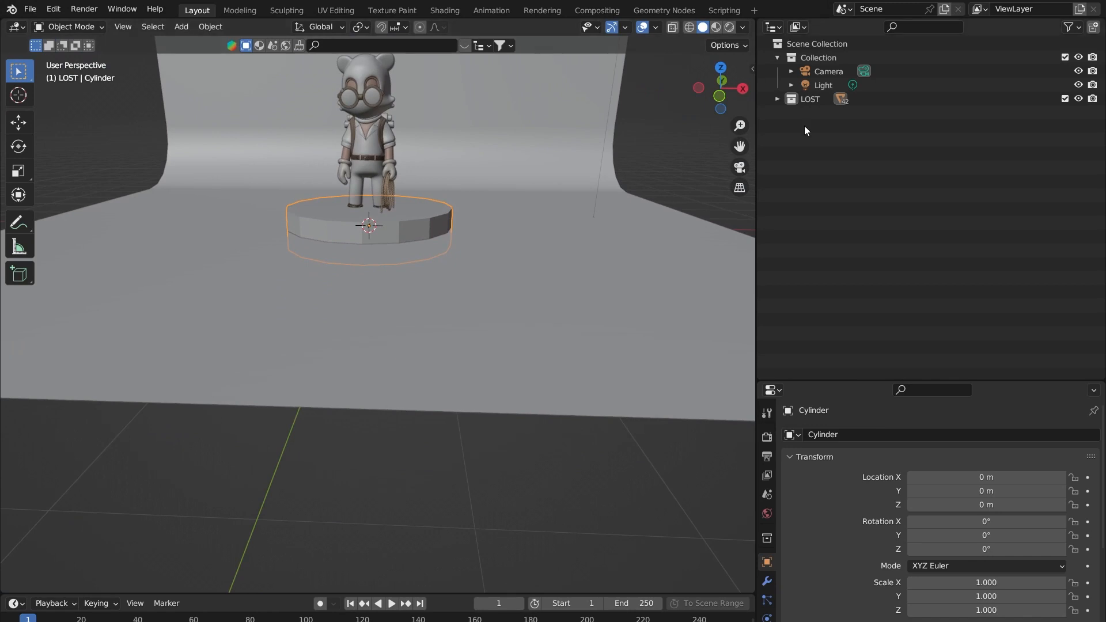
- Move the cylinder out of the LOST collection into the Scene Collection and rename it Ground
{"action": "left_click", "coordinate": [777, 99]}
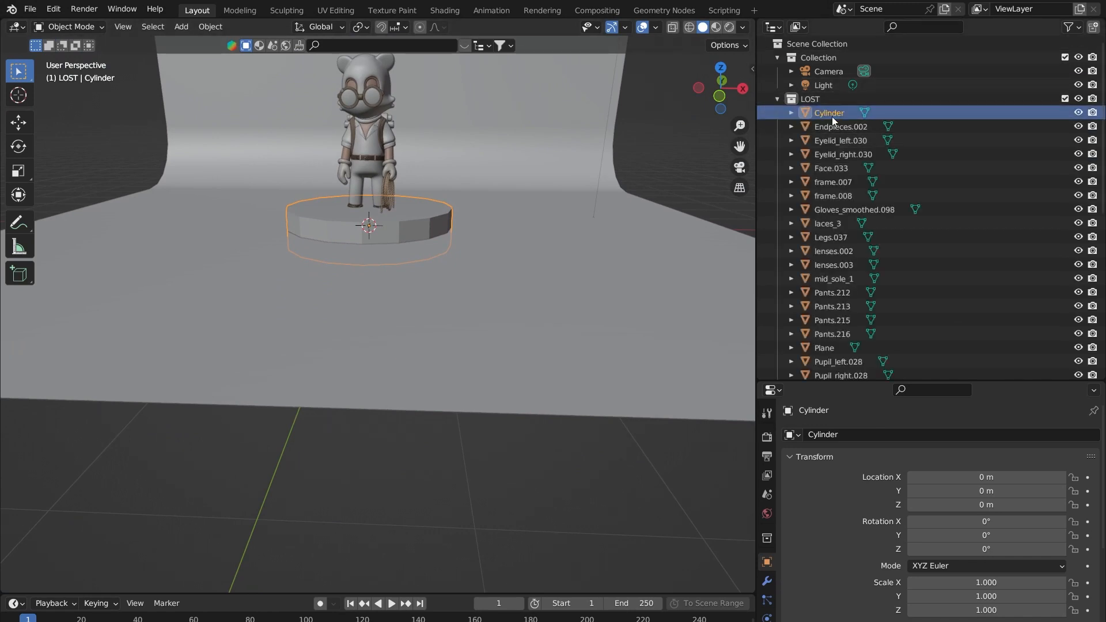
{"action": "left_click", "coordinate": [824, 98]}
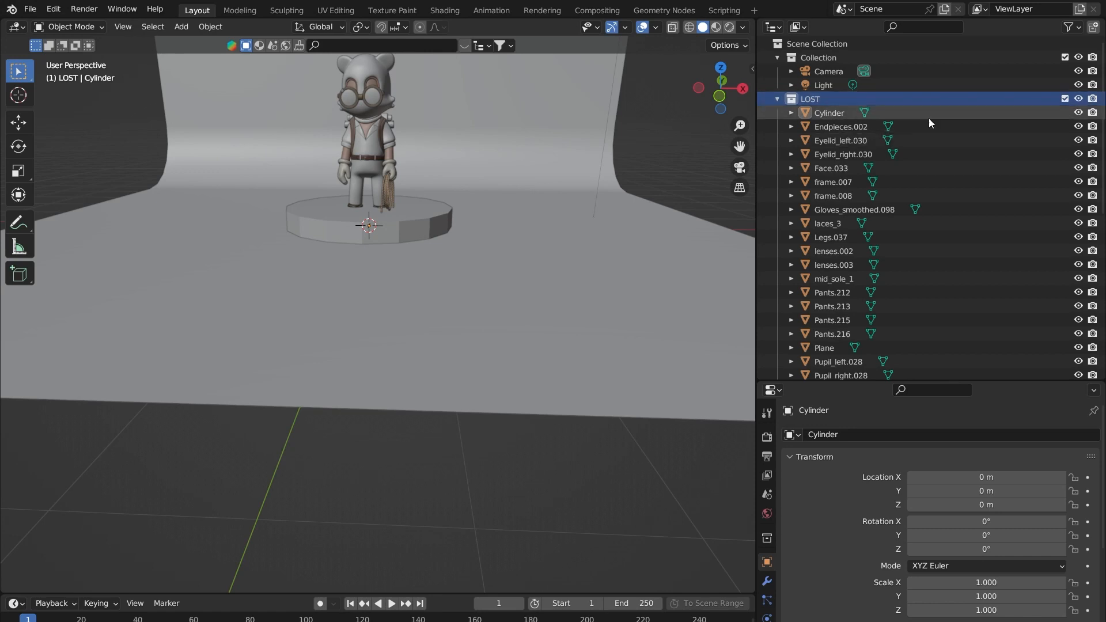
{"action": "left_click", "coordinate": [828, 114]}
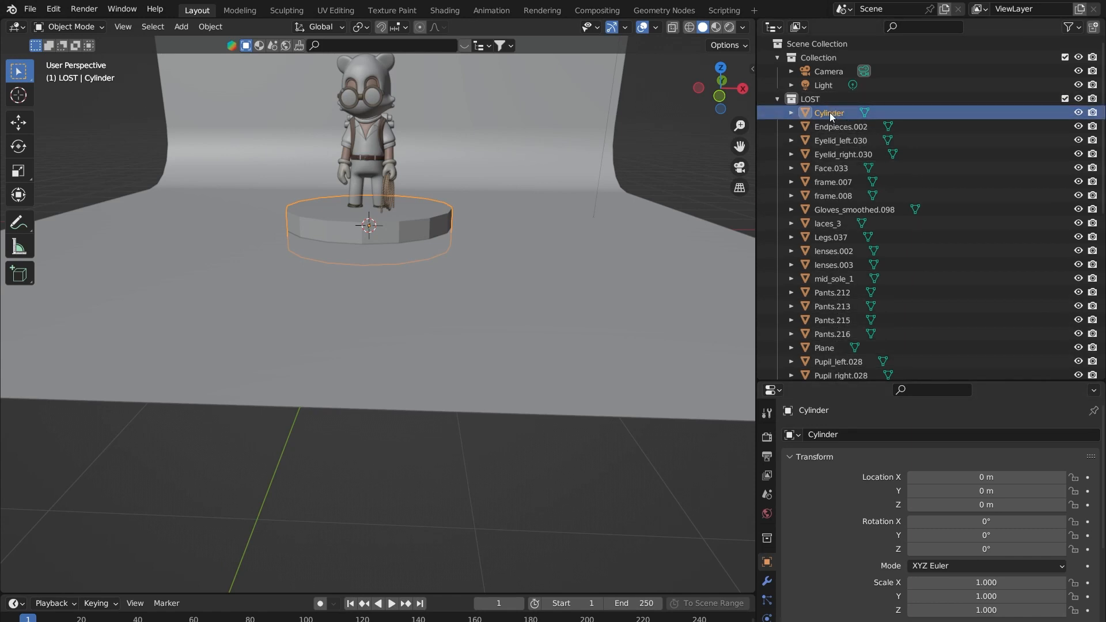
{"action": "left_click_drag", "start_coordinate": [859, 116], "coordinate": [814, 43]}
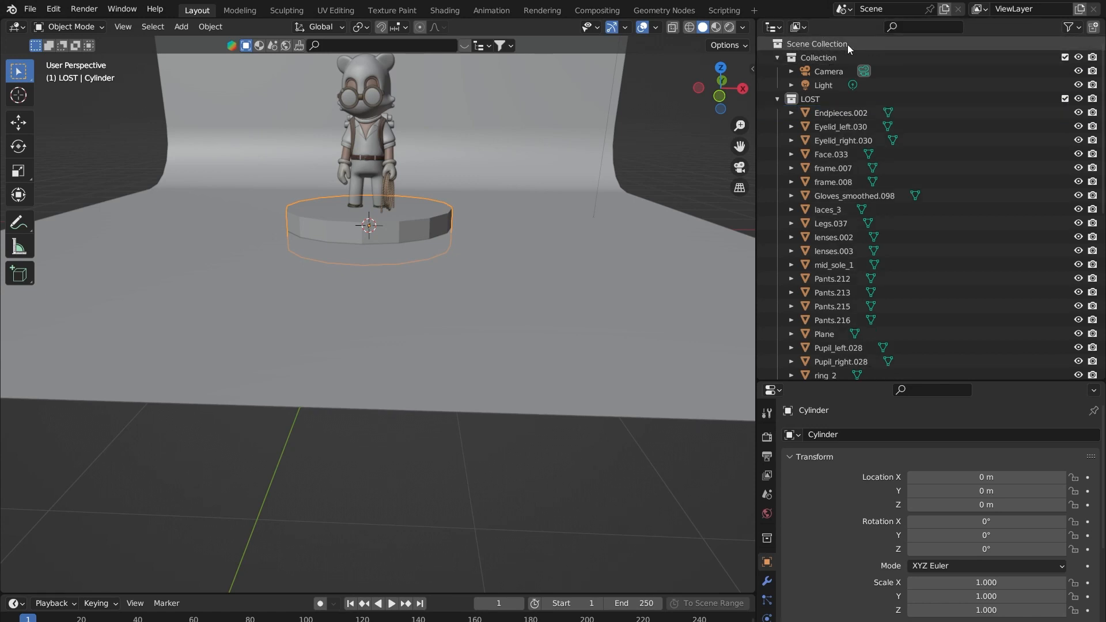
{"action": "left_click", "coordinate": [777, 98]}
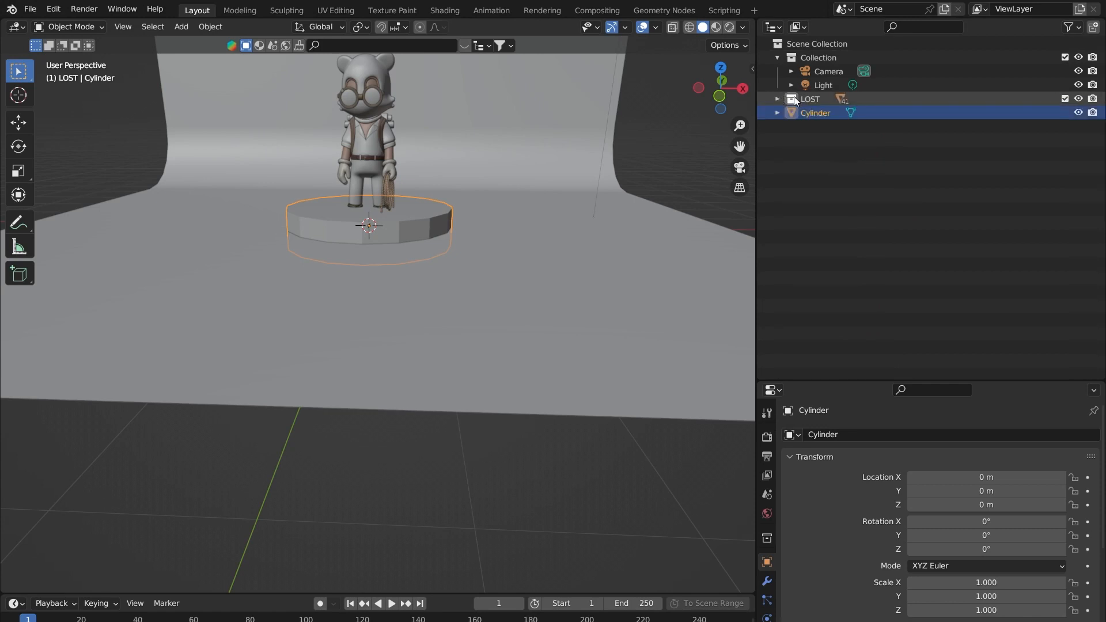
{"action": "double_click", "coordinate": [805, 113]}
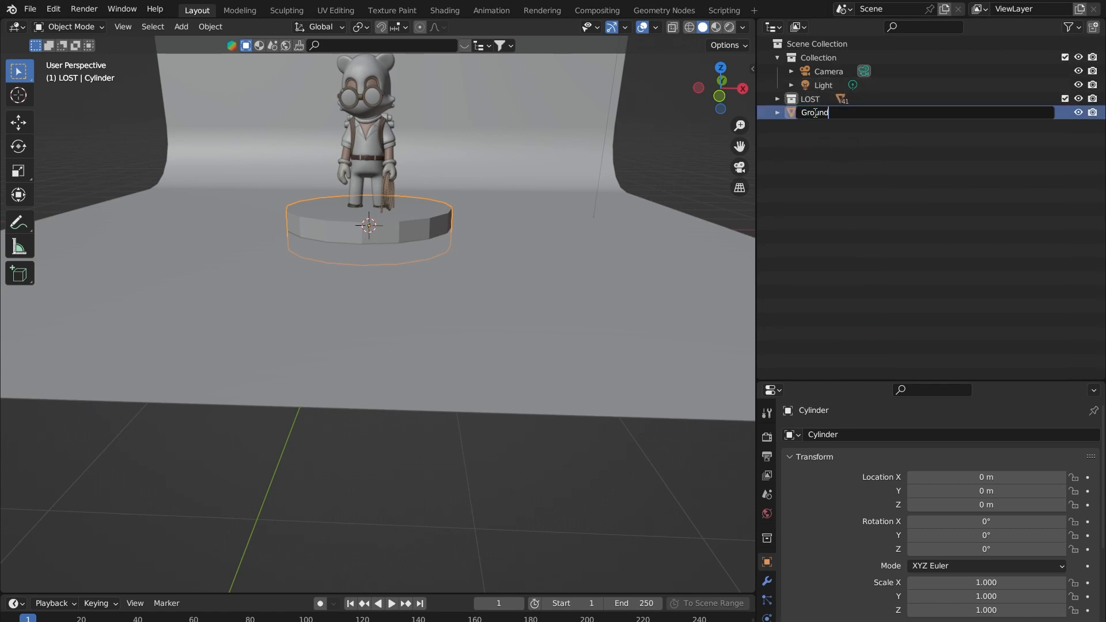
{"action": "key", "text": "Return"}
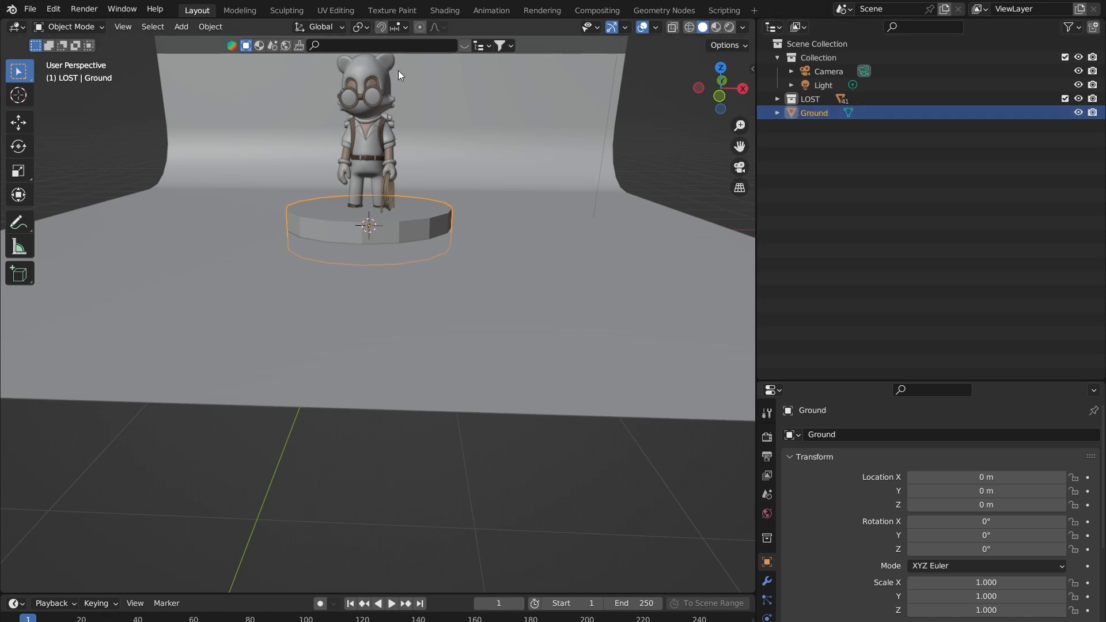
{"action": "middle_click_drag", "start_coordinate": [458, 197], "coordinate": [490, 212]}
{"action": "scroll", "coordinate": [452, 209], "scroll_direction": "up", "scroll_amount": 2}
{"action": "scroll", "coordinate": [489, 212], "scroll_direction": "down", "scroll_amount": 2}
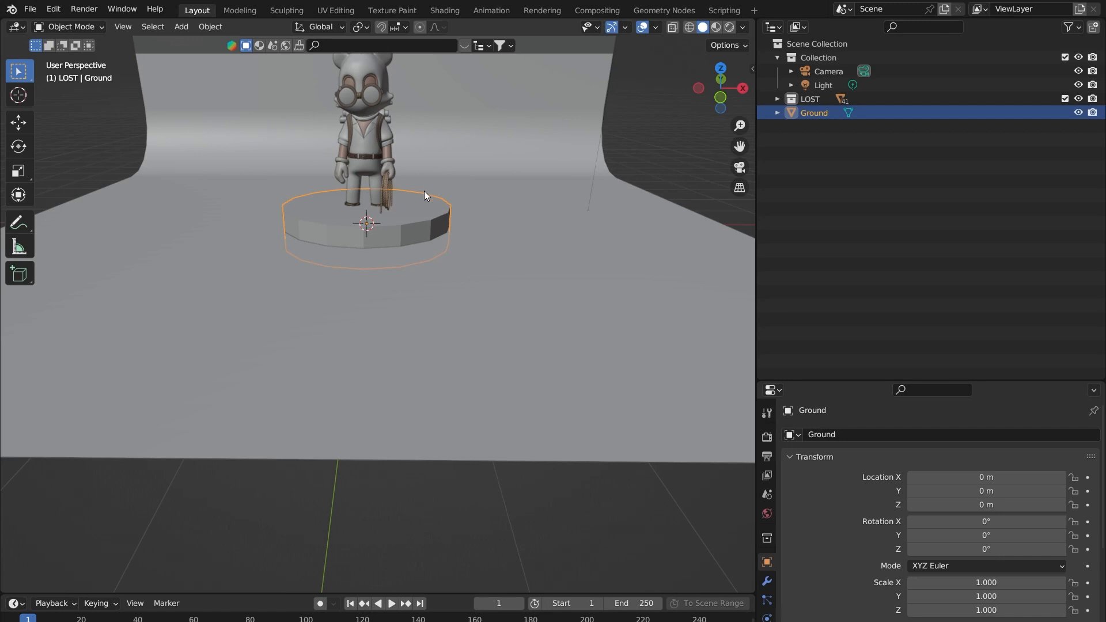
{"action": "key", "text": "g"}
{"action": "key", "text": "z"}
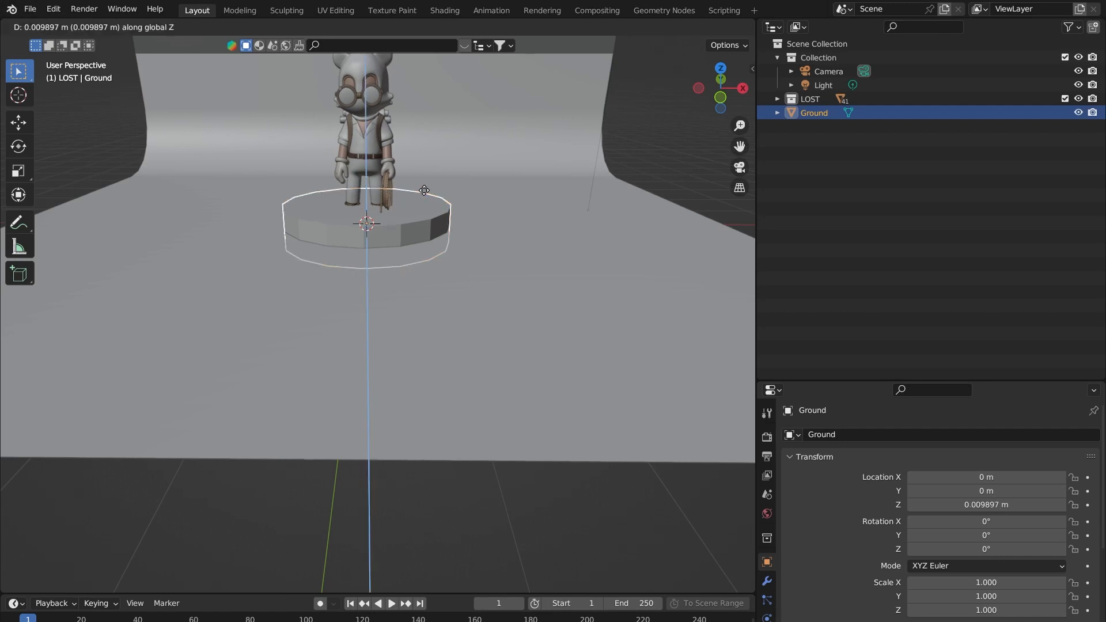
{"action": "right_click", "coordinate": [424, 190]}
{"action": "key", "text": "g"}
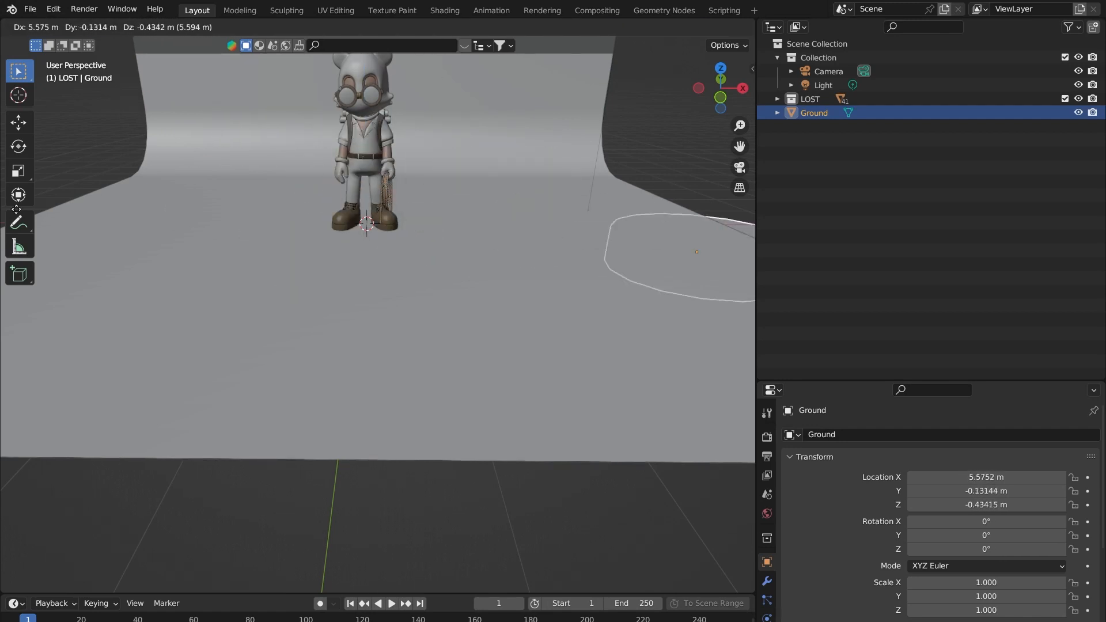
{"action": "right_click", "coordinate": [504, 161]}
- Raise the Ground disc along Z by about 0.418 m so it sits above the backdrop floor
{"action": "middle_click_drag", "start_coordinate": [504, 161], "coordinate": [448, 195]}
{"action": "key", "text": "g"}
{"action": "key", "text": "z"}
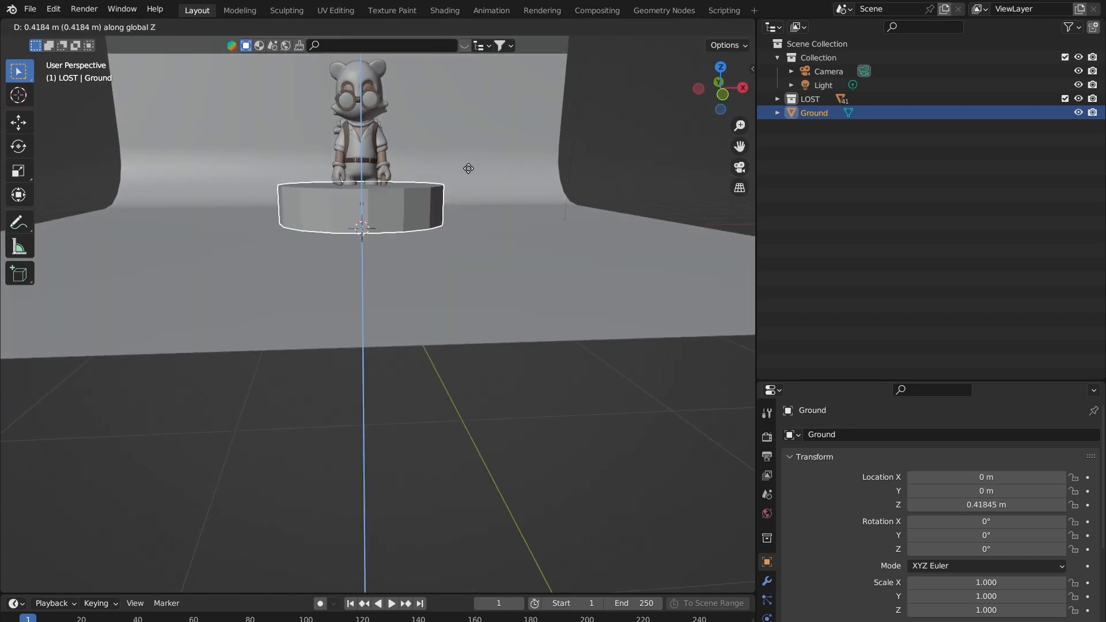
{"action": "left_click", "coordinate": [433, 214]}
{"action": "mouse_move", "coordinate": [434, 213]}
{"action": "middle_mouse_down"}
{"action": "mouse_move", "coordinate": [434, 202]}
{"action": "mouse_move", "coordinate": [416, 223]}
{"action": "mouse_move", "coordinate": [433, 203]}
{"action": "mouse_move", "coordinate": [443, 214]}
{"action": "middle_mouse_up"}
- Select all objects of the LOST collection and try to shift them vertically along Z
{"action": "left_click", "coordinate": [806, 102]}
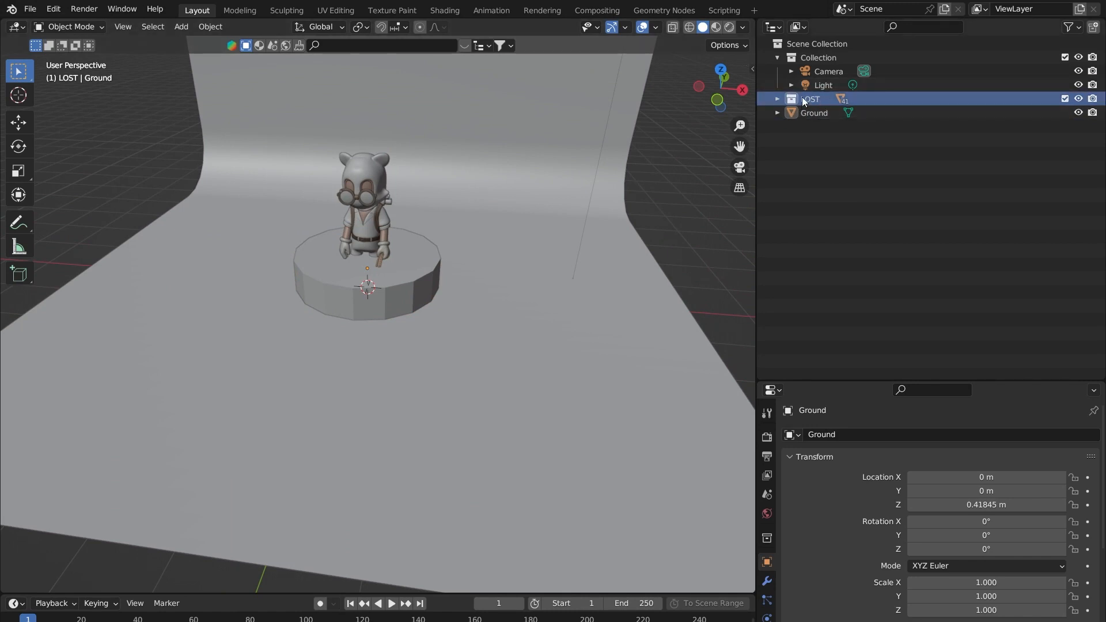
{"action": "right_click", "coordinate": [845, 97]}
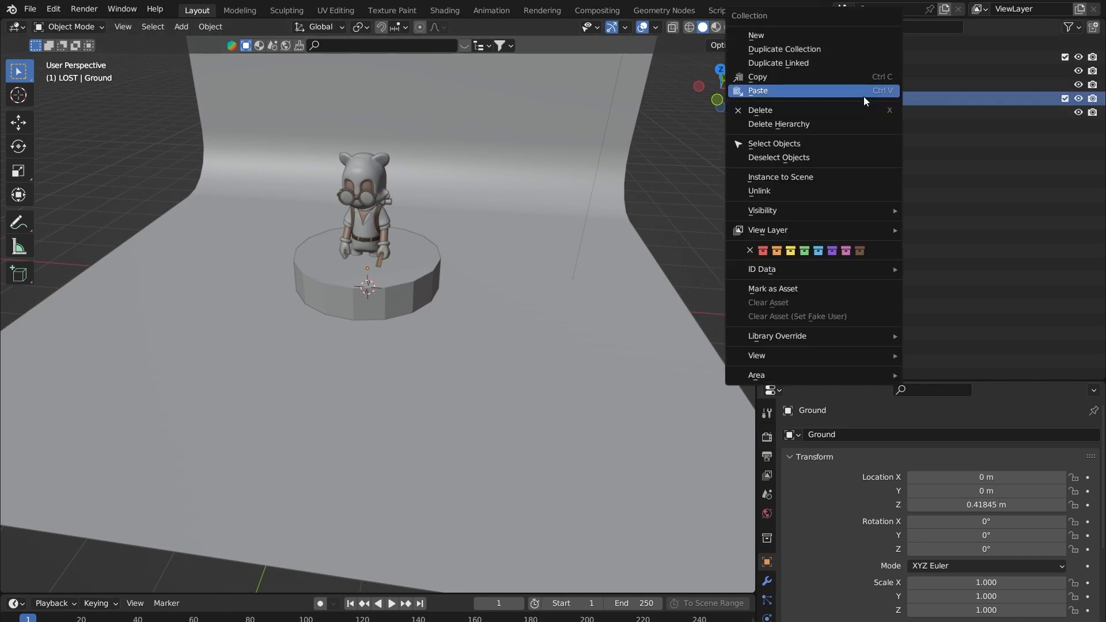
{"action": "left_click", "coordinate": [825, 145]}
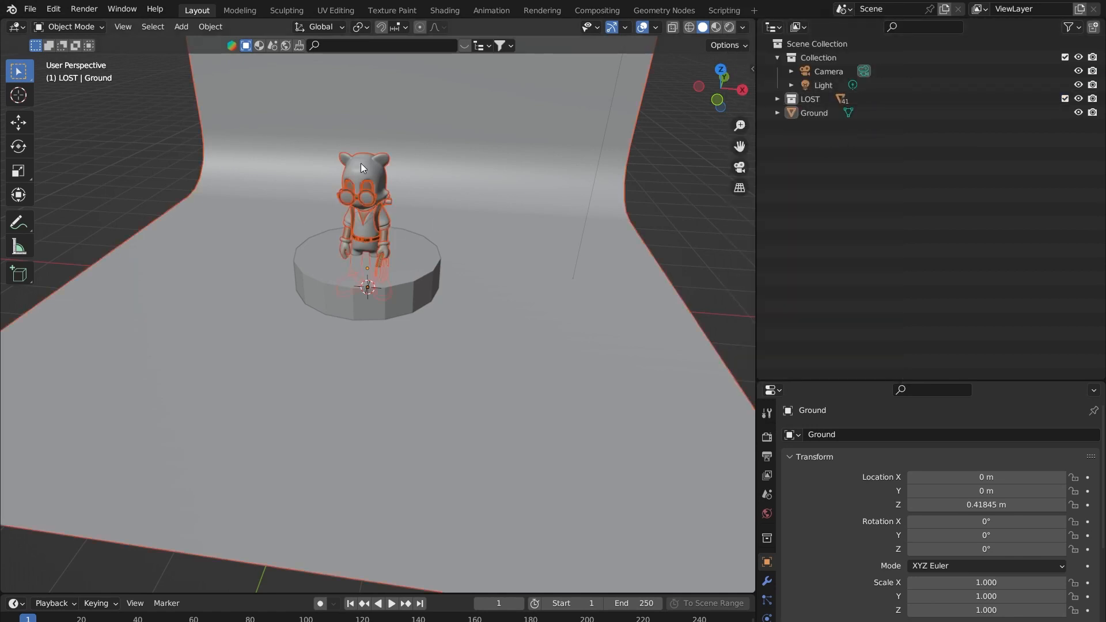
{"action": "scroll", "coordinate": [515, 222], "scroll_direction": "down", "scroll_amount": 3}
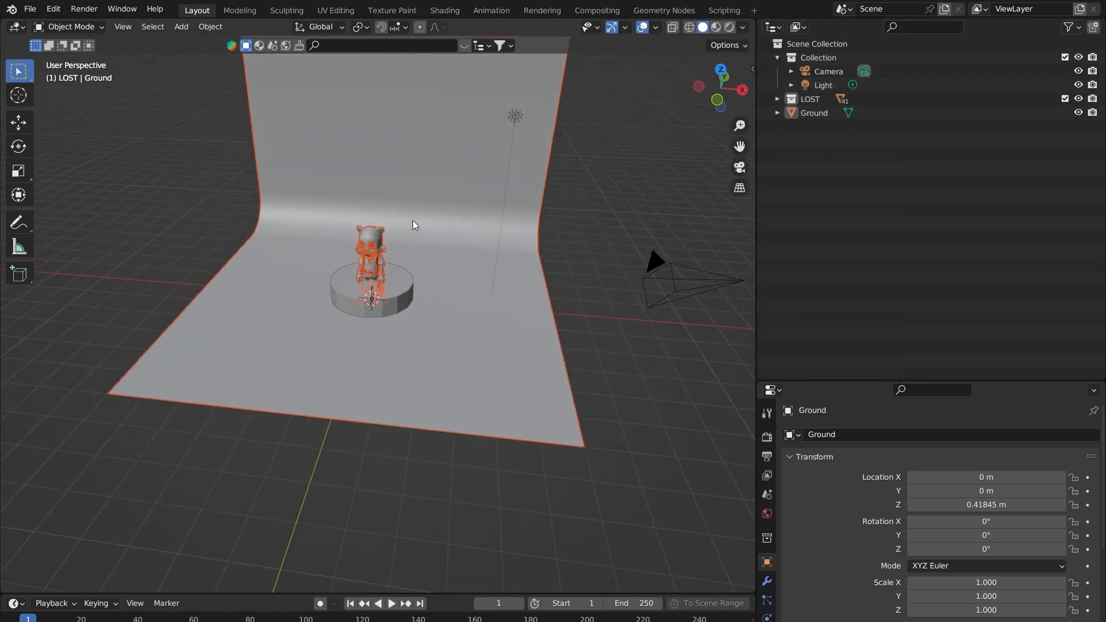
{"action": "middle_click_drag", "start_coordinate": [413, 220], "coordinate": [392, 198]}
{"action": "key", "text": "g"}
{"action": "key", "text": "z"}
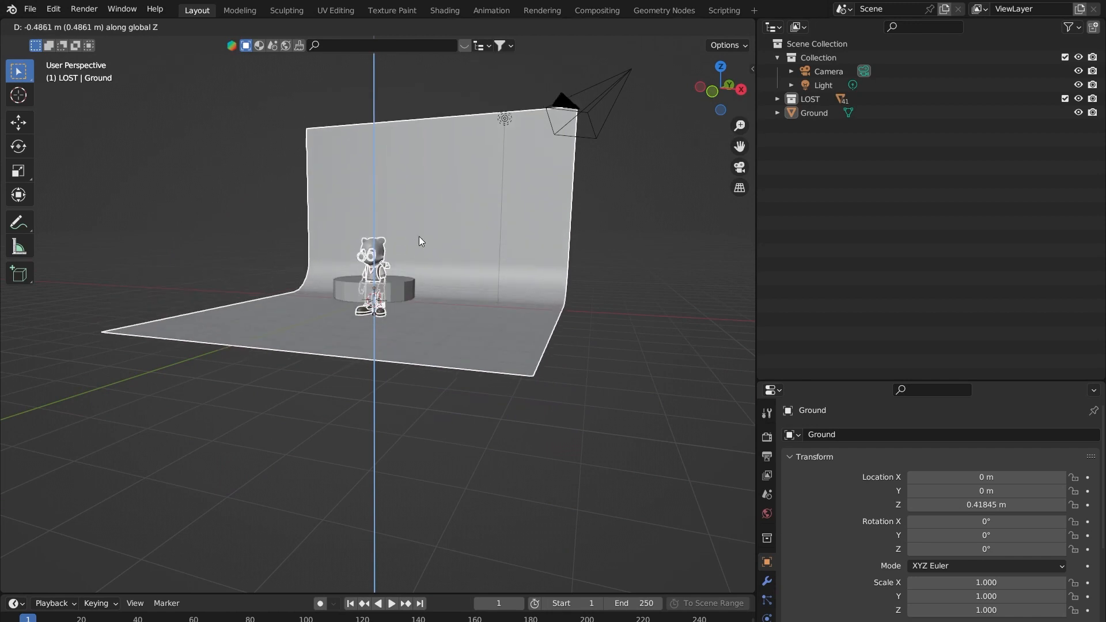
{"action": "left_click", "coordinate": [419, 236]}
- Move the backdrop Plane out of the LOST collection into the Scene Collection
{"action": "scroll", "coordinate": [461, 278], "scroll_direction": "up", "scroll_amount": 4}
{"action": "left_click", "coordinate": [486, 190]}
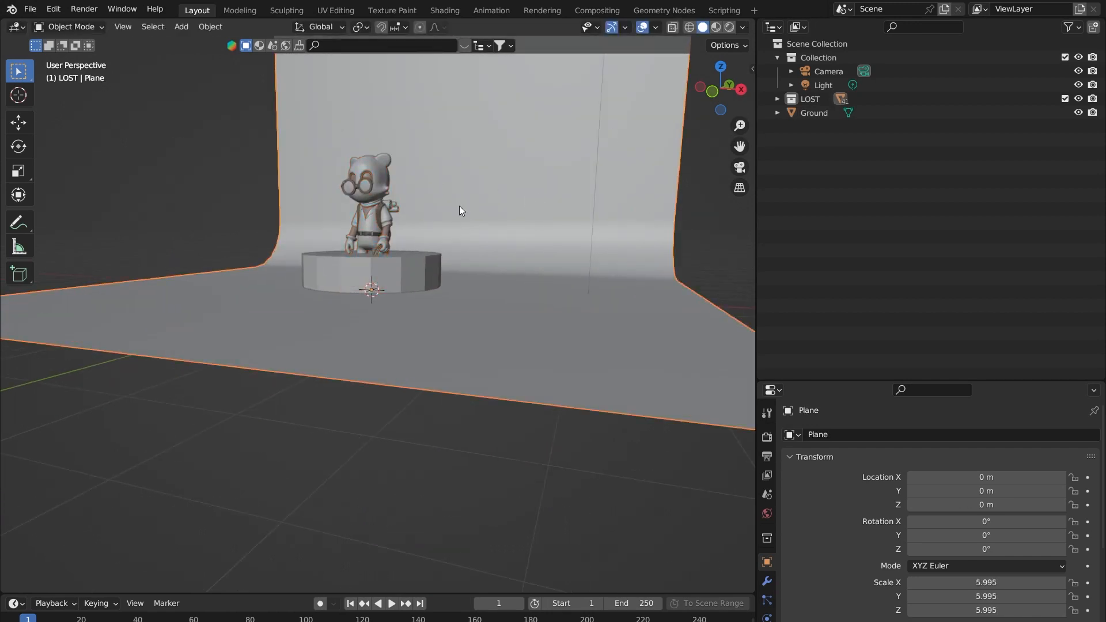
{"action": "left_click", "coordinate": [779, 99]}
{"action": "scroll", "coordinate": [853, 226], "scroll_direction": "down", "scroll_amount": 1}
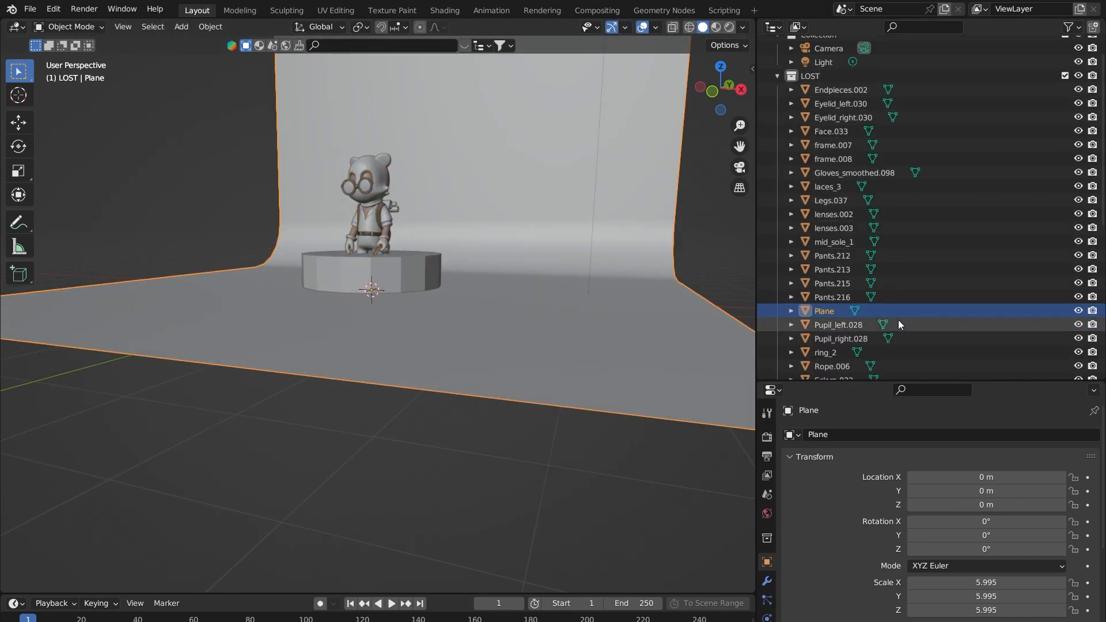
{"action": "scroll", "coordinate": [827, 171], "scroll_direction": "up", "scroll_amount": 1}
{"action": "left_click", "coordinate": [160, 133]}
{"action": "left_click", "coordinate": [369, 168]}
{"action": "left_click", "coordinate": [467, 166]}
{"action": "left_click_drag", "start_coordinate": [818, 337], "coordinate": [814, 40]}
{"action": "left_click", "coordinate": [777, 99]}
{"action": "left_click", "coordinate": [819, 98]}
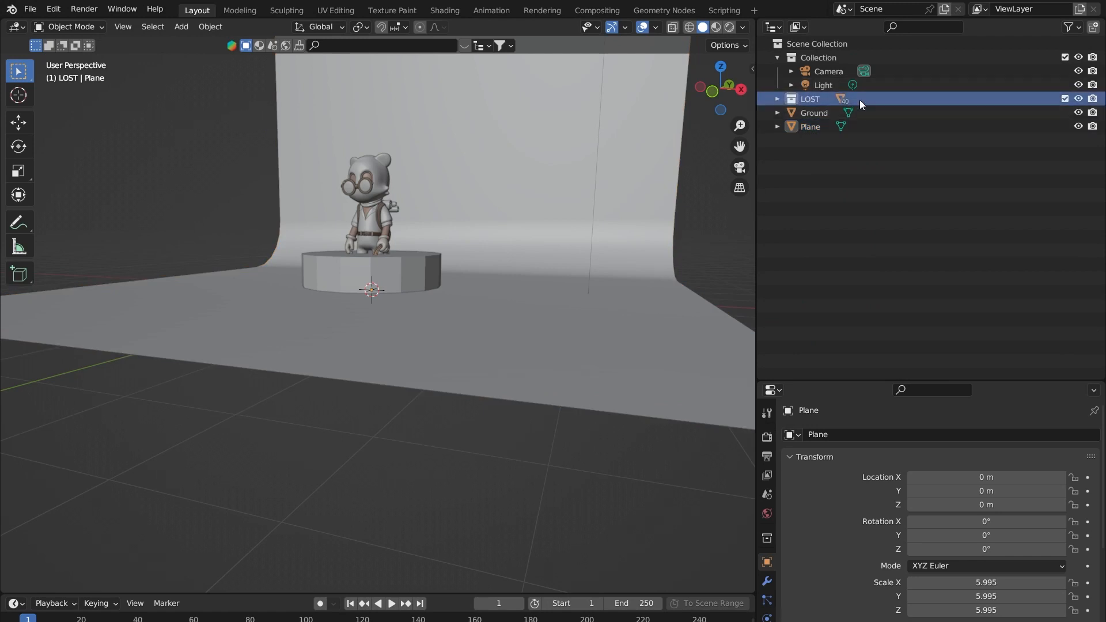
- Rename the backdrop Plane object as Backdrop Ramp
{"action": "double_click", "coordinate": [810, 126]}
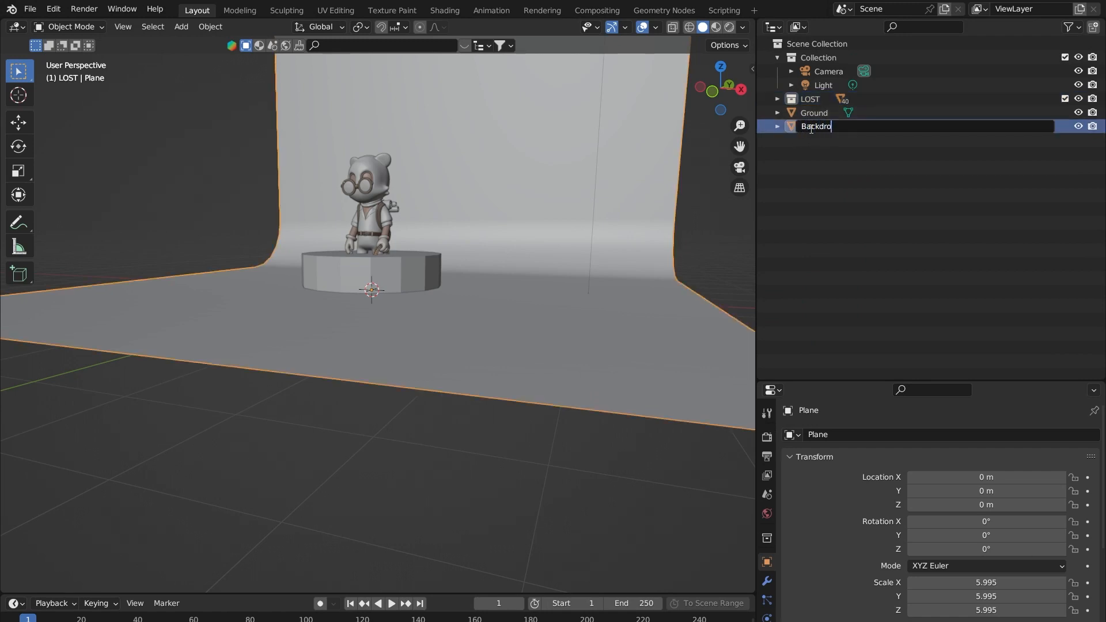
{"action": "type", "text": "Backdrop Ramp"}
{"action": "key", "text": "Return"}
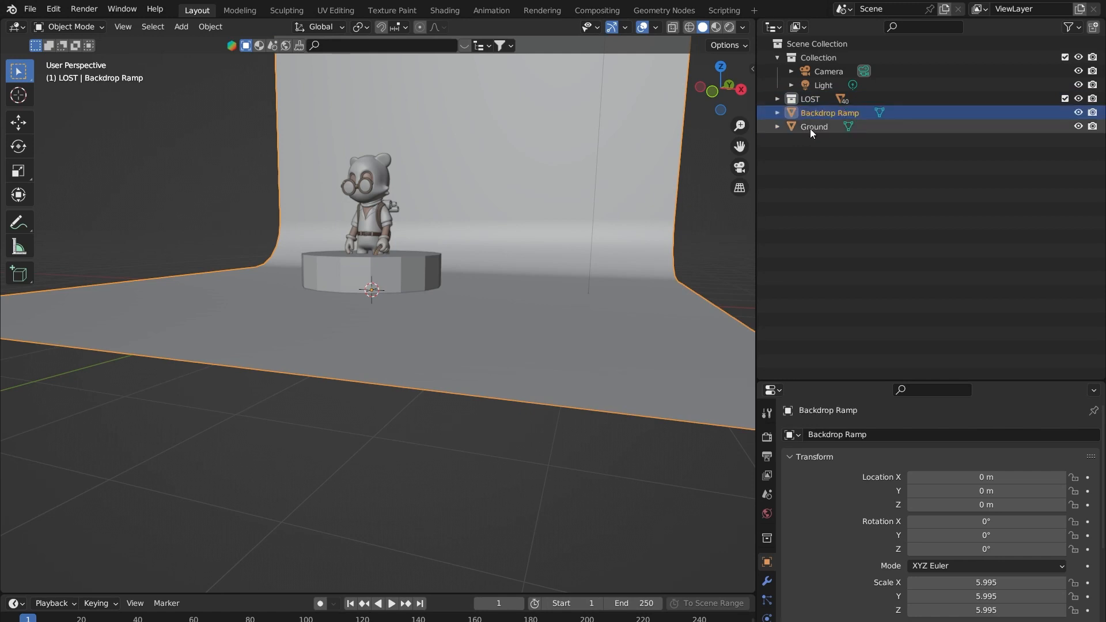
- Select all objects of the LOST collection and raise the character about 0.733 m along Z to stand on the Ground disc
{"action": "right_click", "coordinate": [884, 95]}
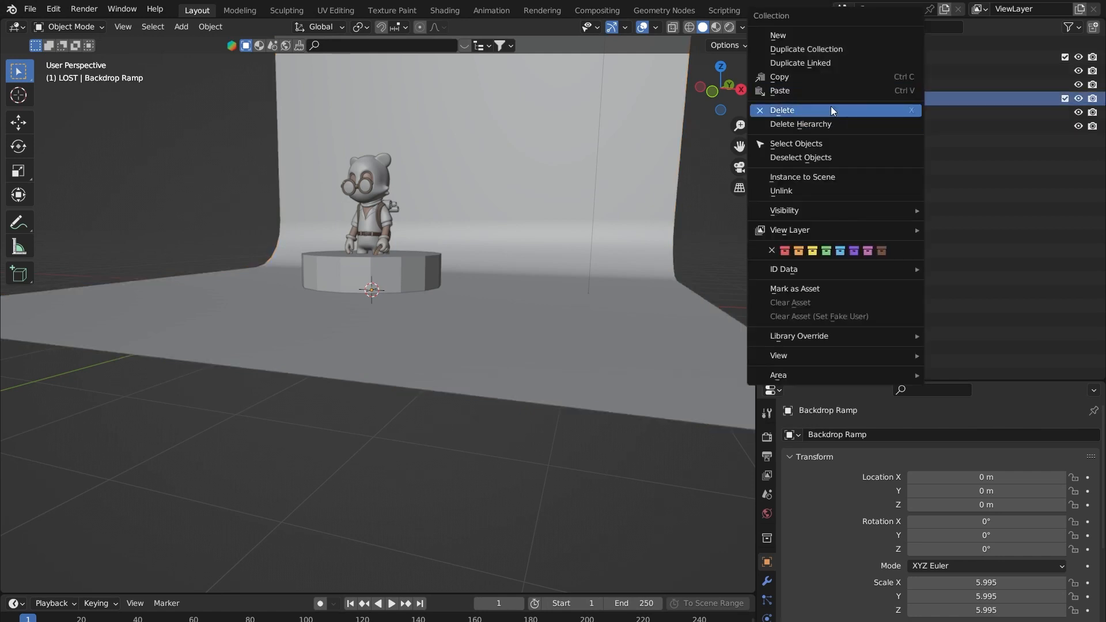
{"action": "left_click", "coordinate": [816, 144]}
{"action": "middle_click_drag", "start_coordinate": [445, 235], "coordinate": [482, 235]}
{"action": "scroll", "coordinate": [423, 240], "scroll_direction": "up", "scroll_amount": 1}
{"action": "scroll", "coordinate": [423, 241], "scroll_direction": "up", "scroll_amount": 1}
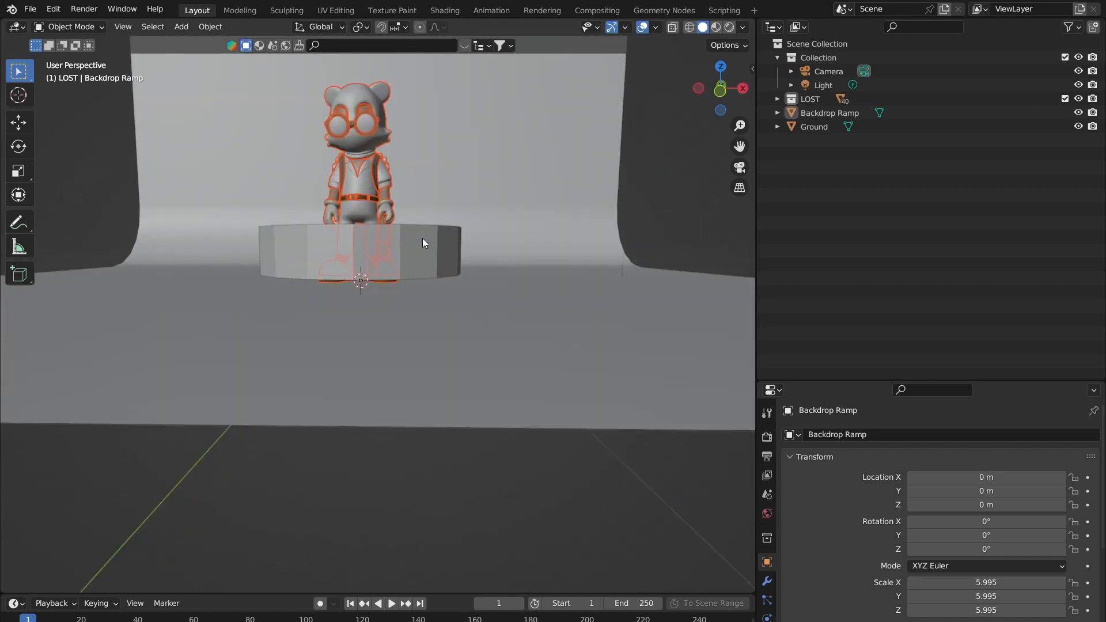
{"action": "key", "text": "g"}
{"action": "key", "text": "z"}
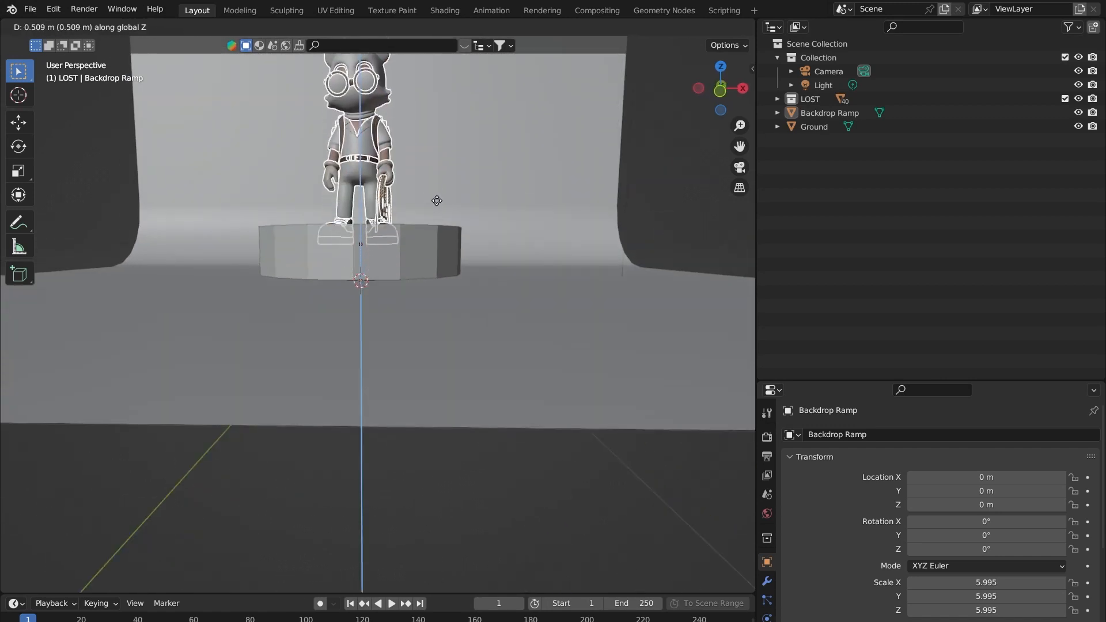
{"action": "left_click", "coordinate": [437, 185]}
{"action": "mouse_move", "coordinate": [448, 200]}
{"action": "middle_mouse_down"}
{"action": "mouse_move", "coordinate": [565, 195]}
{"action": "mouse_move", "coordinate": [381, 211]}
{"action": "mouse_move", "coordinate": [437, 216]}
{"action": "middle_mouse_up"}
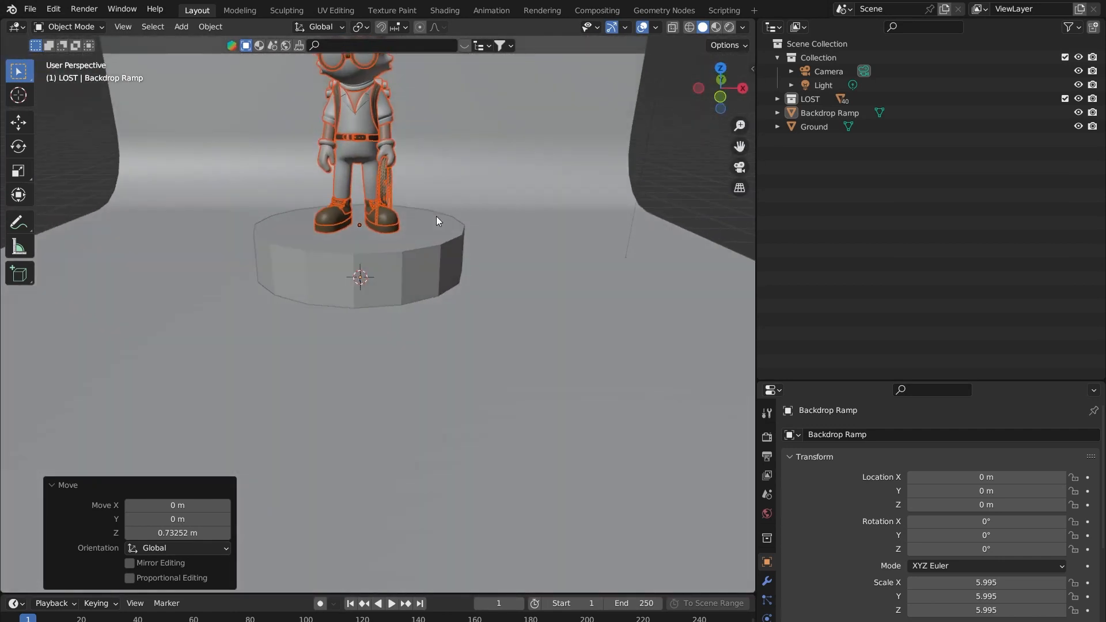
{"action": "key", "text": "Tab"}
{"action": "key", "text": "Tab"}
{"action": "middle_click_drag", "start_coordinate": [685, 182], "coordinate": [358, 284]}
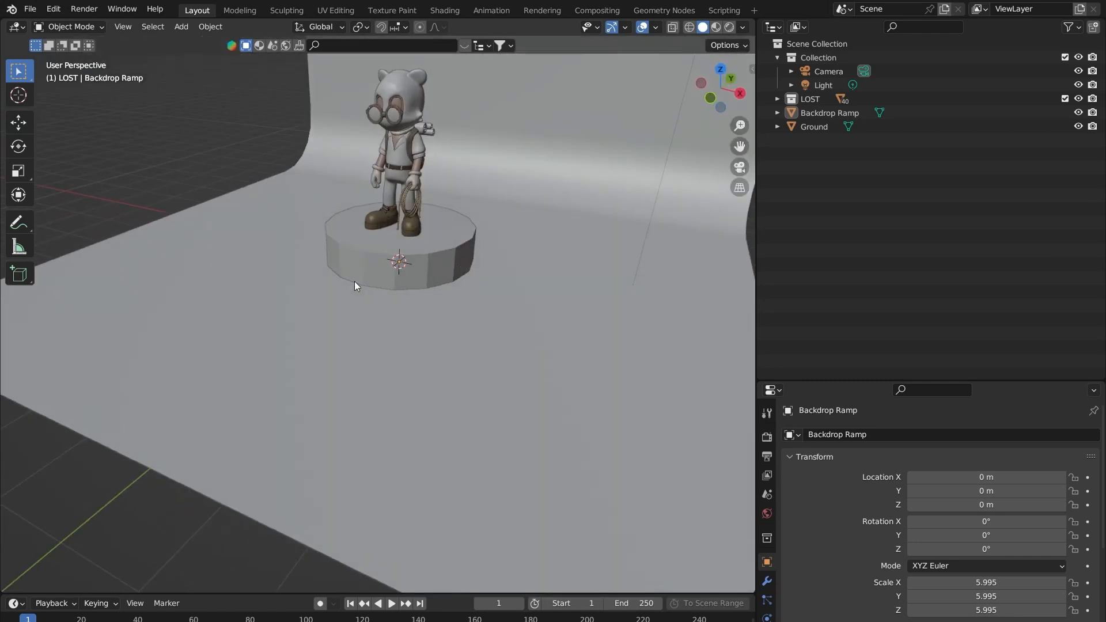
- Select the Ground disc, then enlarge the Properties editor vertically and widen the 3D viewport
{"action": "scroll", "coordinate": [441, 260], "scroll_direction": "up", "scroll_amount": 4}
{"action": "middle_click_drag", "start_coordinate": [441, 261], "coordinate": [460, 297]}
{"action": "left_click", "coordinate": [480, 287]}
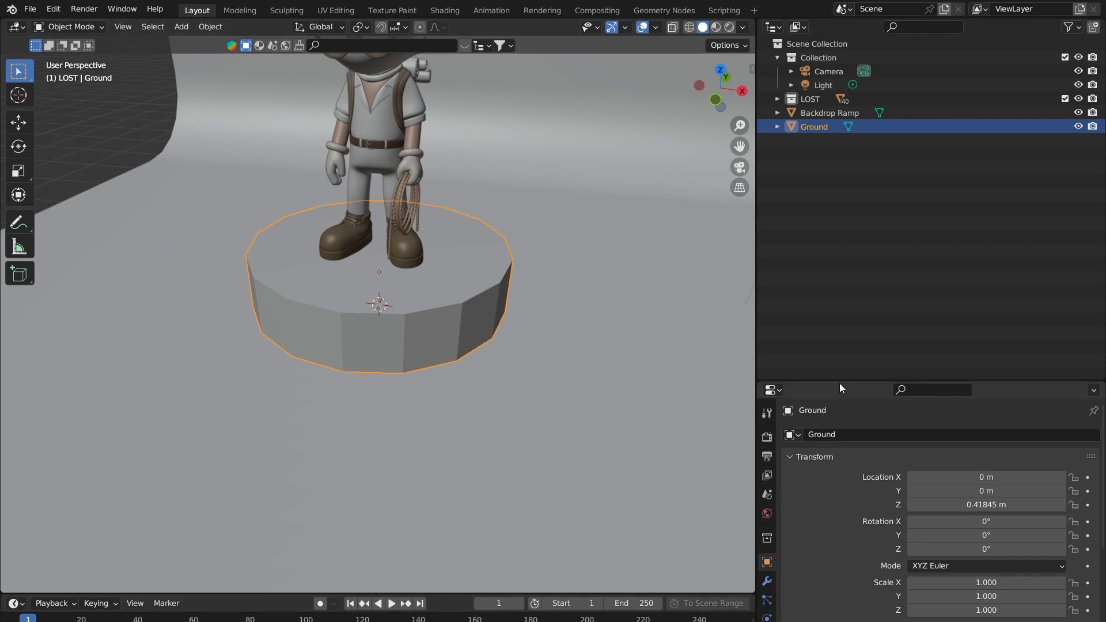
{"action": "left_click_drag", "start_coordinate": [839, 382], "coordinate": [863, 157]}
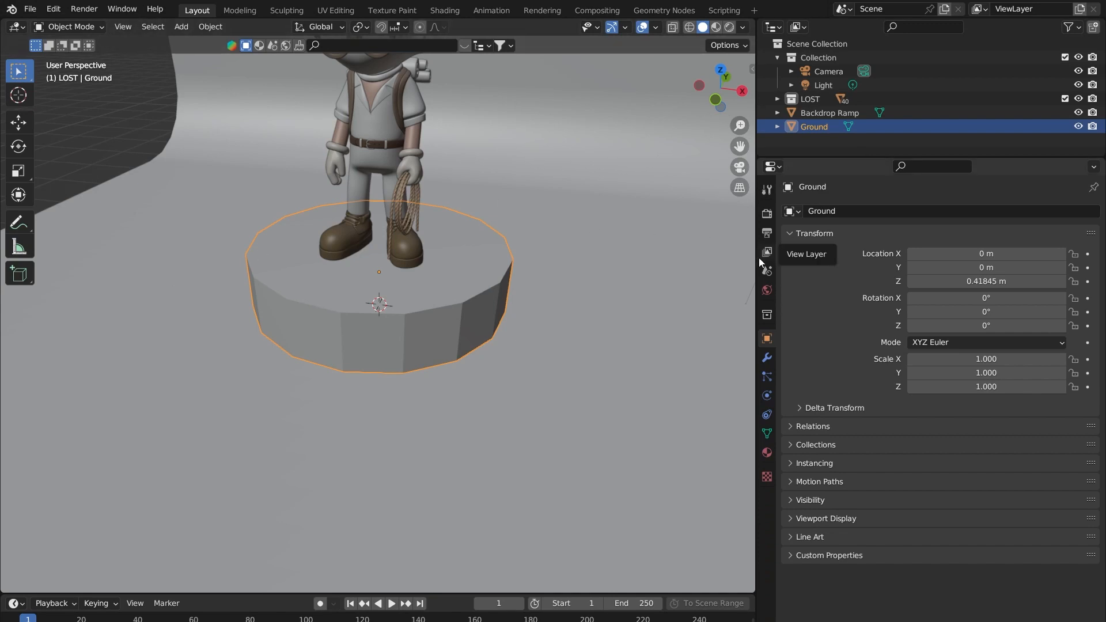
{"action": "left_click_drag", "start_coordinate": [757, 267], "coordinate": [834, 269]}
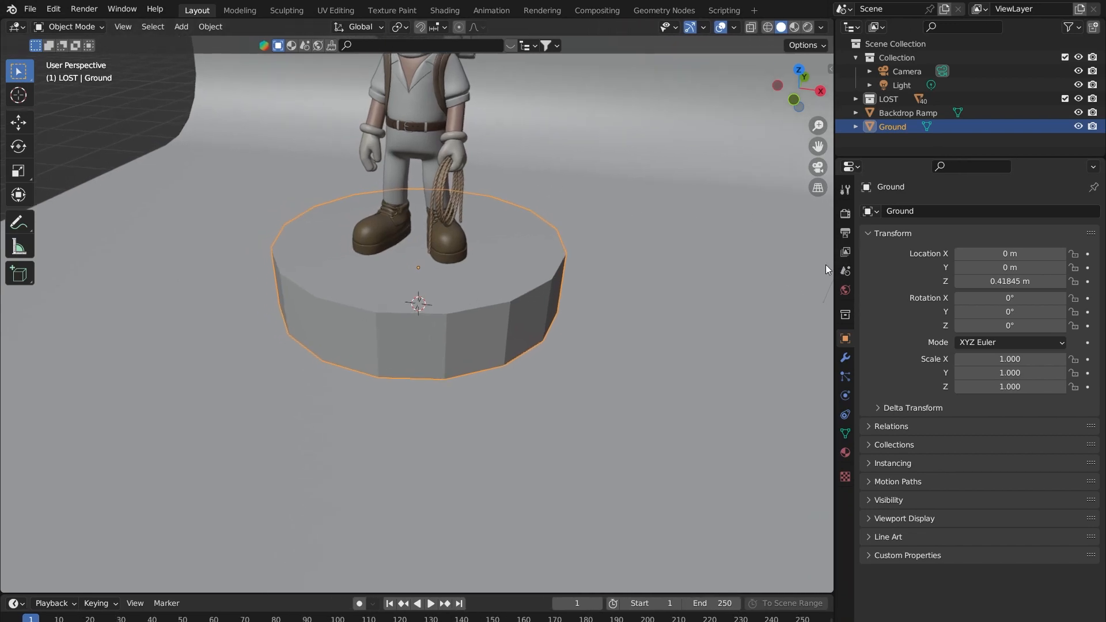
{"action": "middle_click_drag", "start_coordinate": [619, 255], "coordinate": [648, 229]}
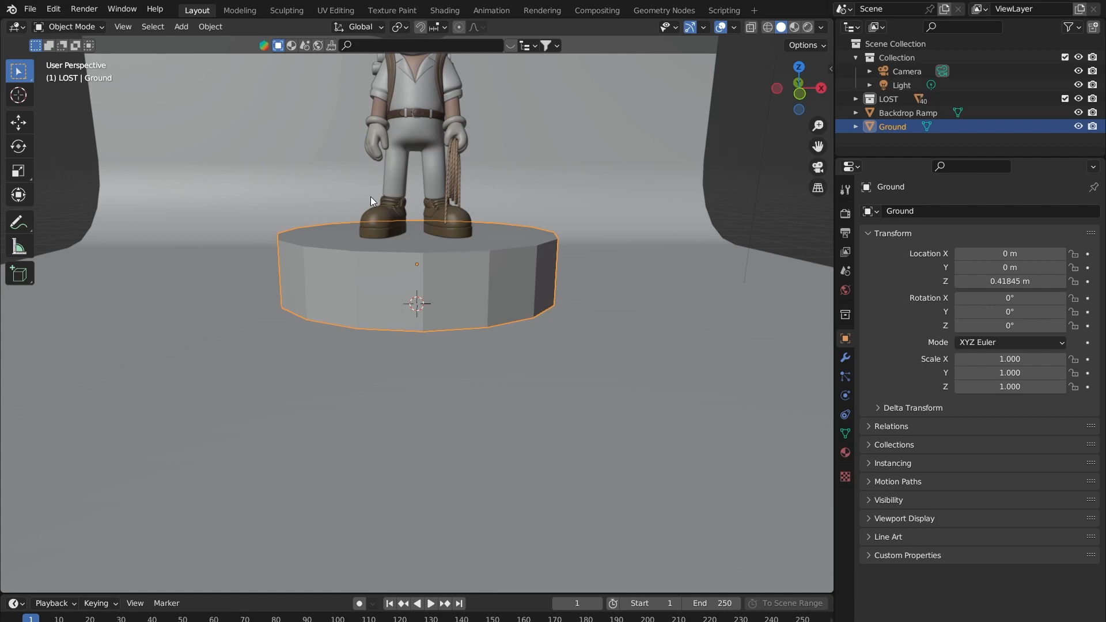
{"action": "middle_click_drag", "start_coordinate": [542, 284], "coordinate": [518, 298]}
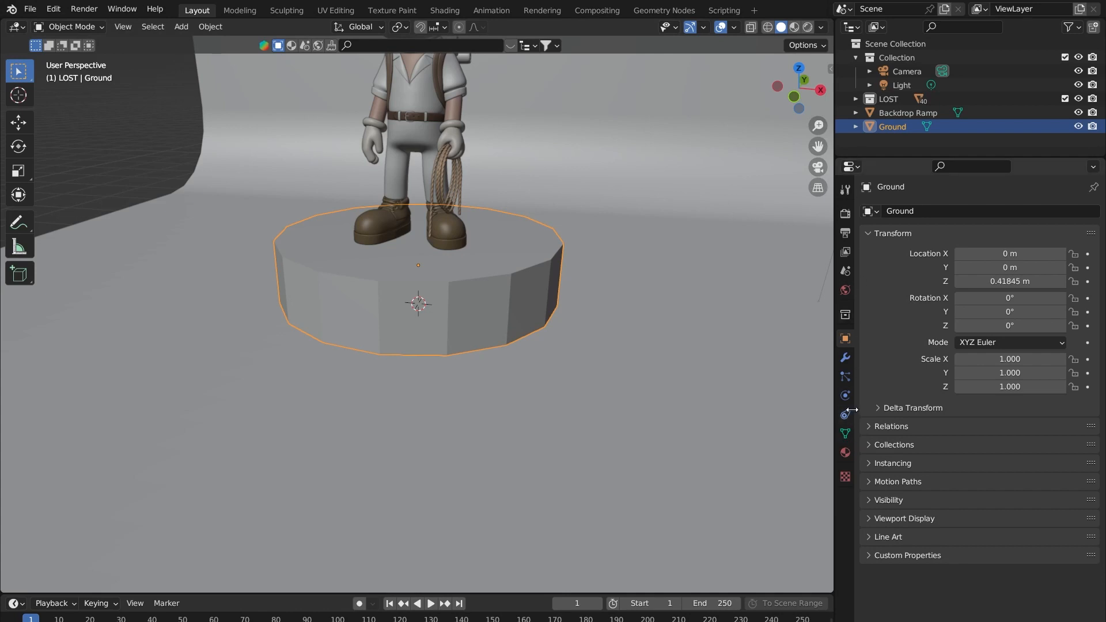
- Add a Subdivision Surface modifier to the Ground disc and inspect its effect on the shape
{"action": "left_click", "coordinate": [846, 360]}
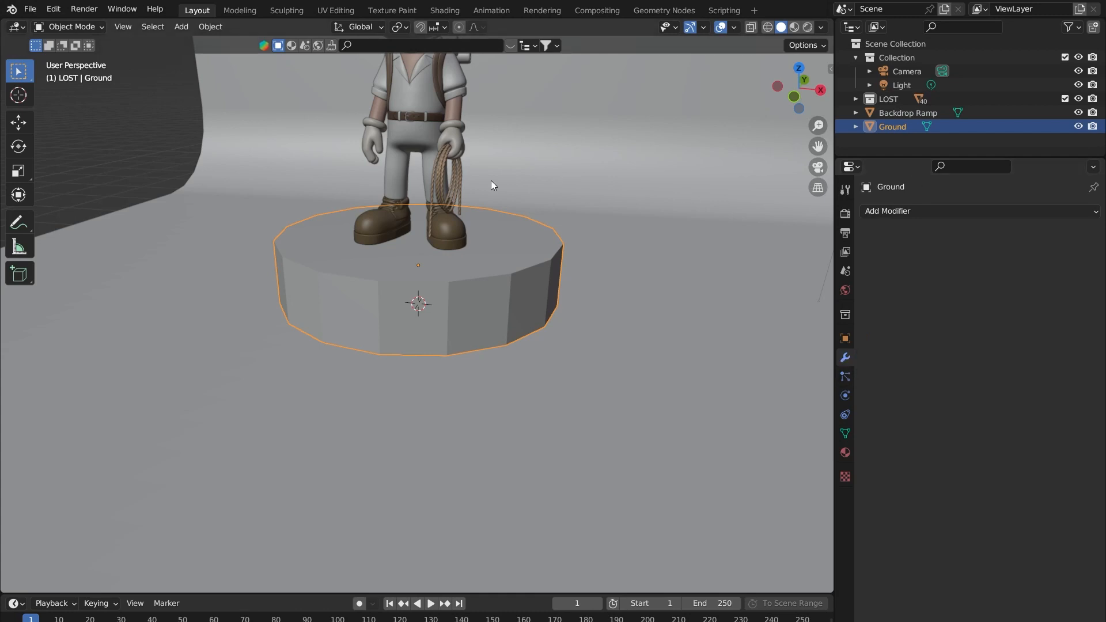
{"action": "middle_click_drag", "start_coordinate": [508, 210], "coordinate": [497, 274], "text": "shift"}
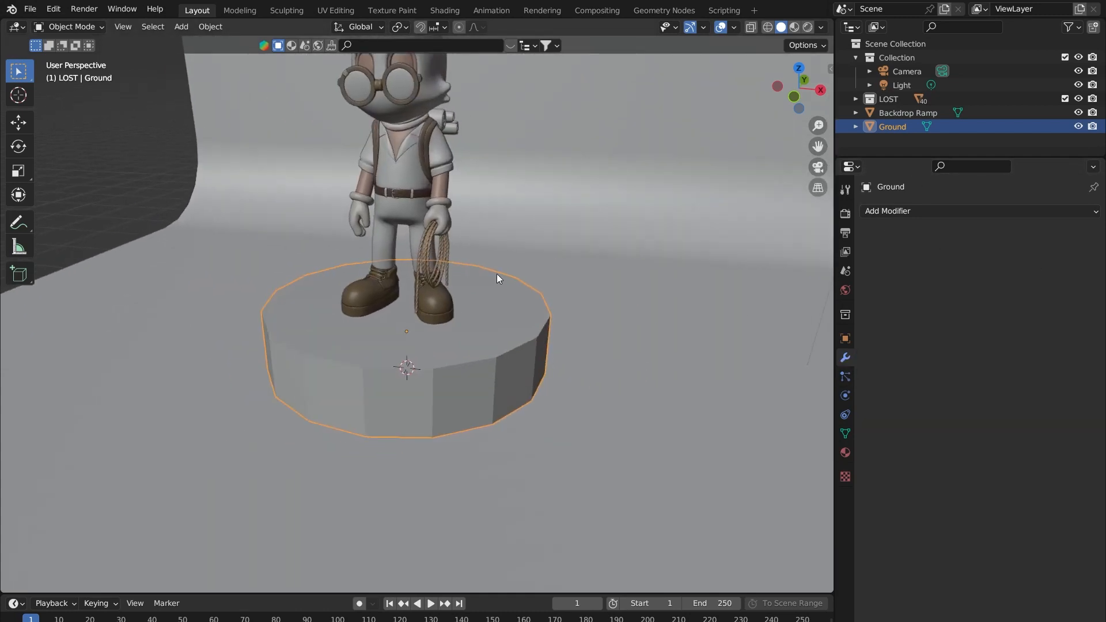
{"action": "left_click", "coordinate": [909, 212]}
{"action": "left_click", "coordinate": [891, 208]}
{"action": "left_click", "coordinate": [933, 211]}
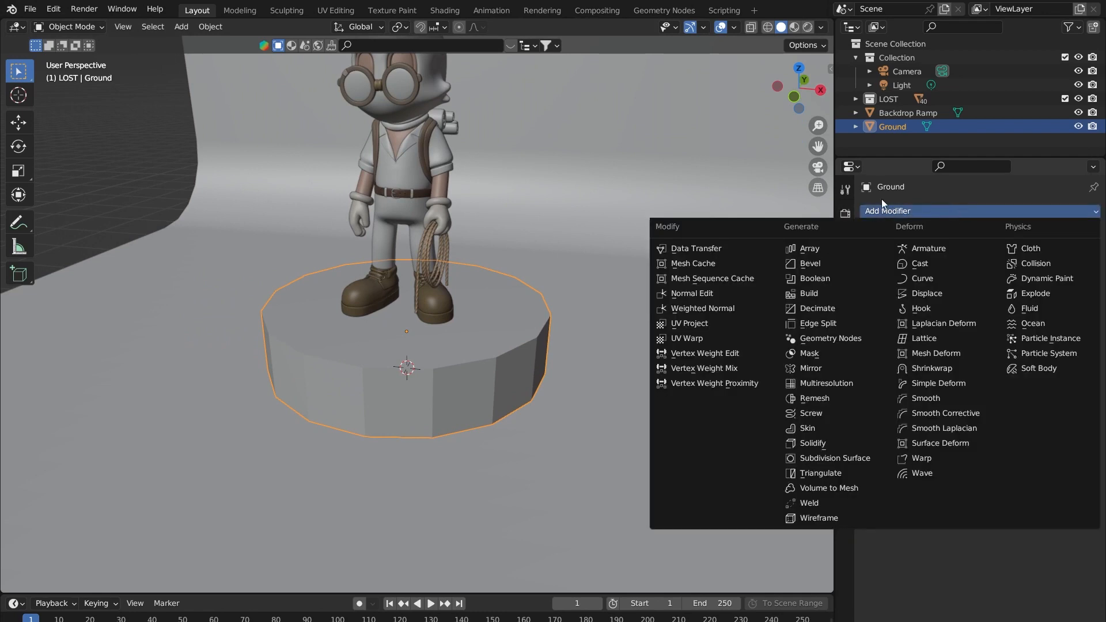
{"action": "left_click", "coordinate": [883, 209]}
{"action": "left_click", "coordinate": [919, 212]}
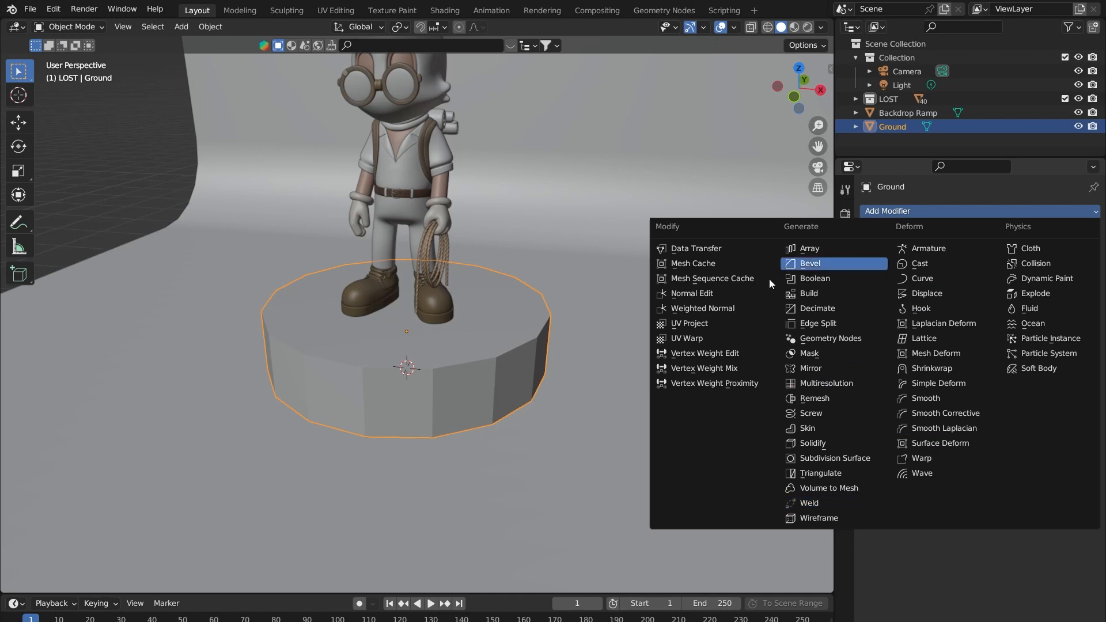
{"action": "left_click", "coordinate": [858, 459]}
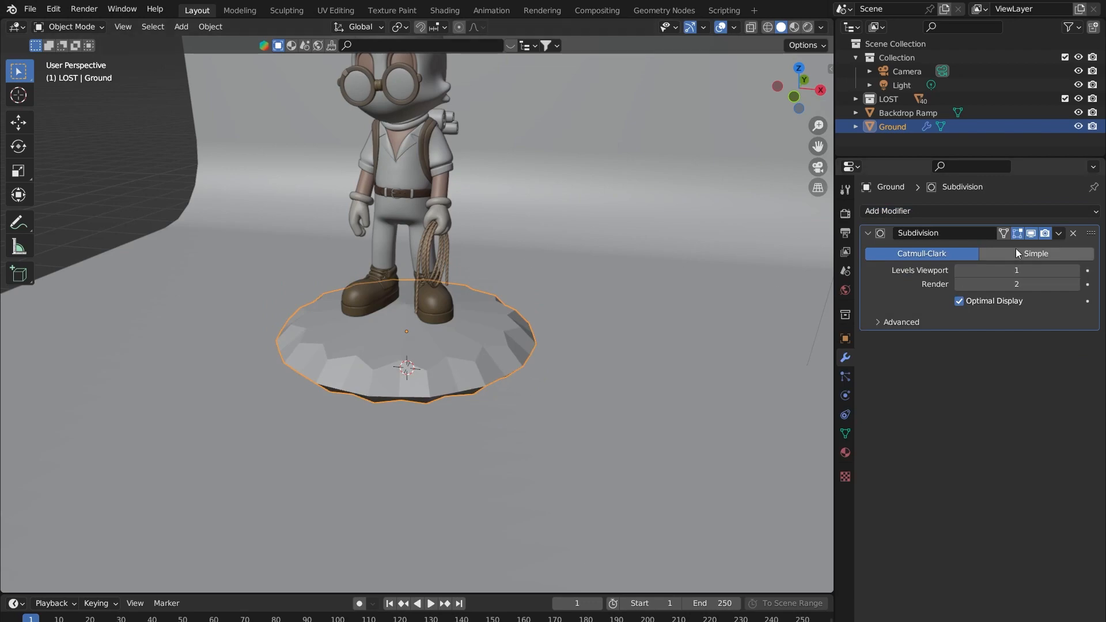
{"action": "scroll", "coordinate": [454, 345], "scroll_direction": "down", "scroll_amount": 2}
{"action": "scroll", "coordinate": [454, 345], "scroll_direction": "up", "scroll_amount": 5}
{"action": "middle_click_drag", "start_coordinate": [500, 346], "coordinate": [691, 313]}
{"action": "scroll", "coordinate": [570, 298], "scroll_direction": "down", "scroll_amount": 3}
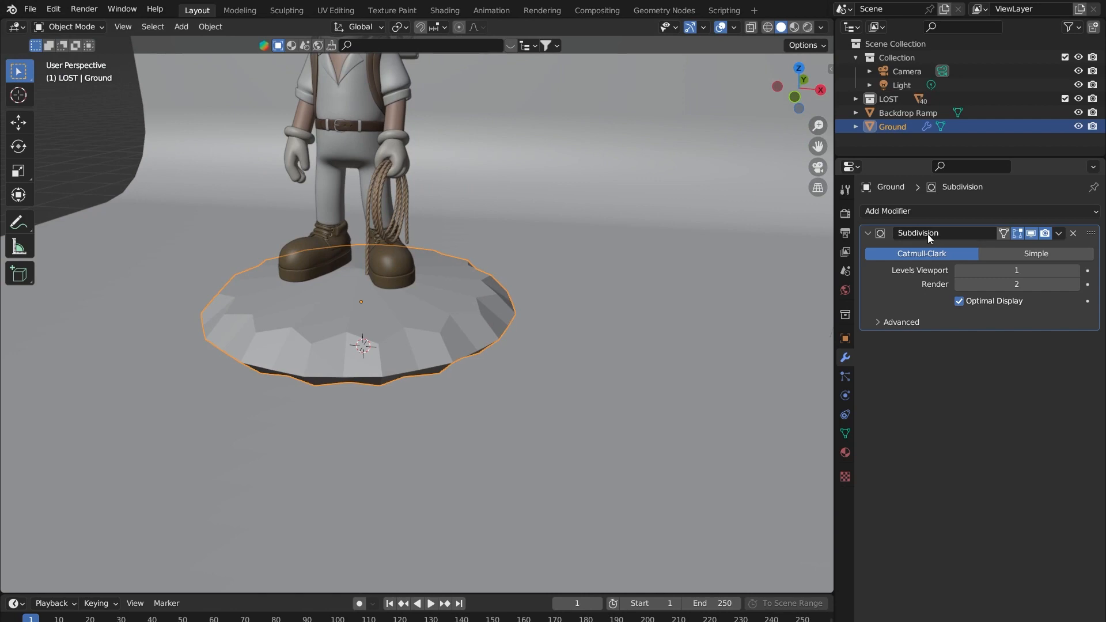
- Compare the Ground's original cage with its subdivided shape in Edit Mode, remove the Subdivision modifier and return to Object Mode
{"action": "key", "text": "Tab"}
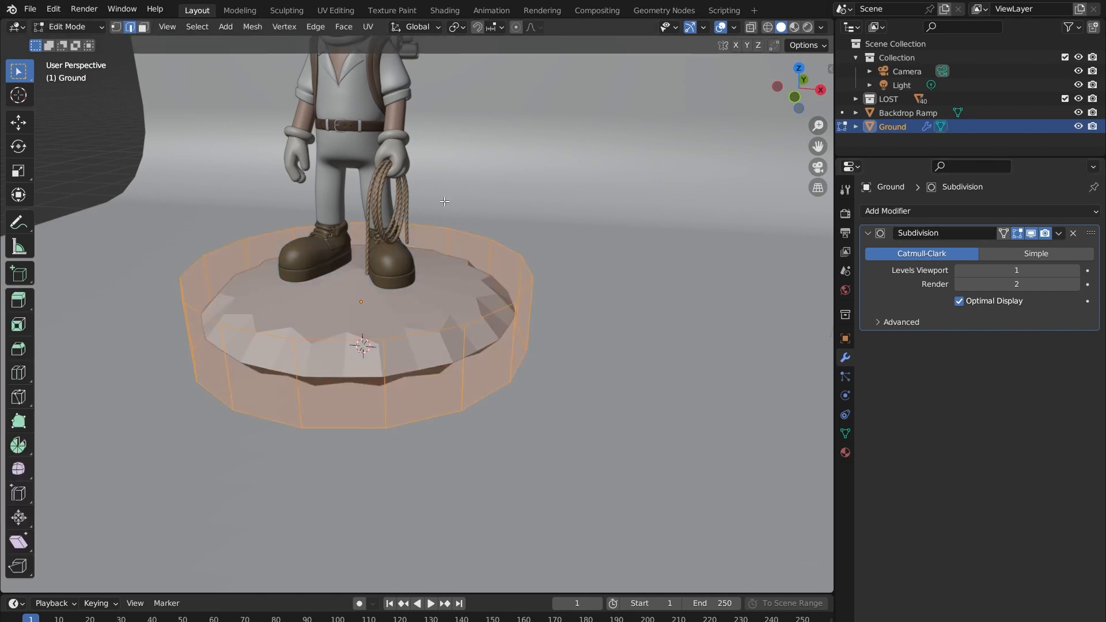
{"action": "key", "text": "Tab"}
{"action": "key", "text": "Tab"}
{"action": "middle_click_drag", "start_coordinate": [453, 301], "coordinate": [529, 297], "text": "shift"}
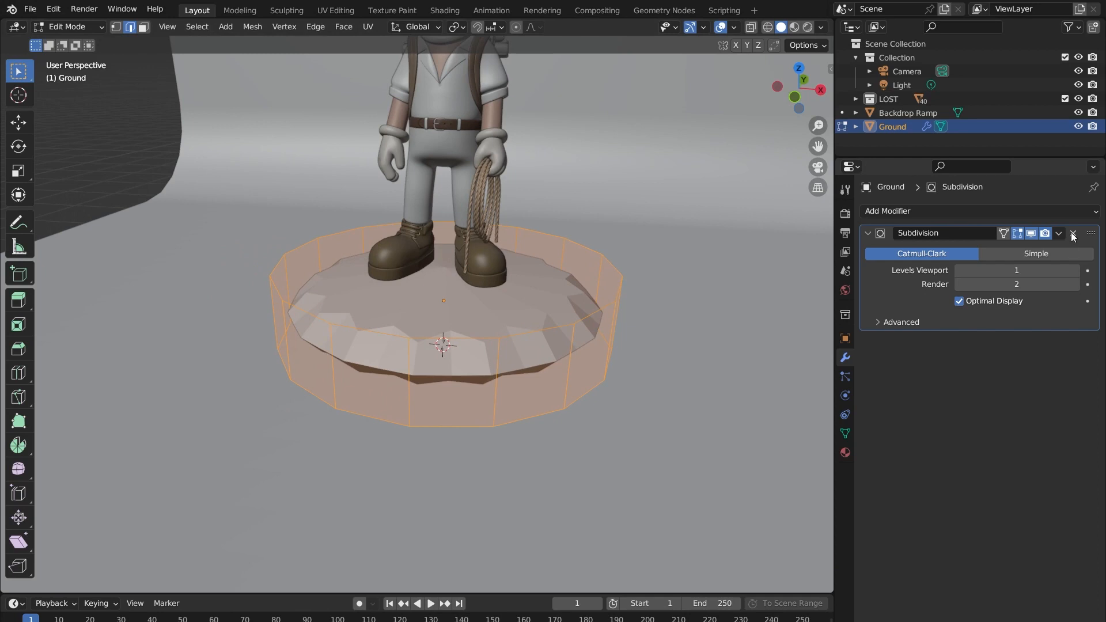
{"action": "left_click", "coordinate": [1072, 233]}
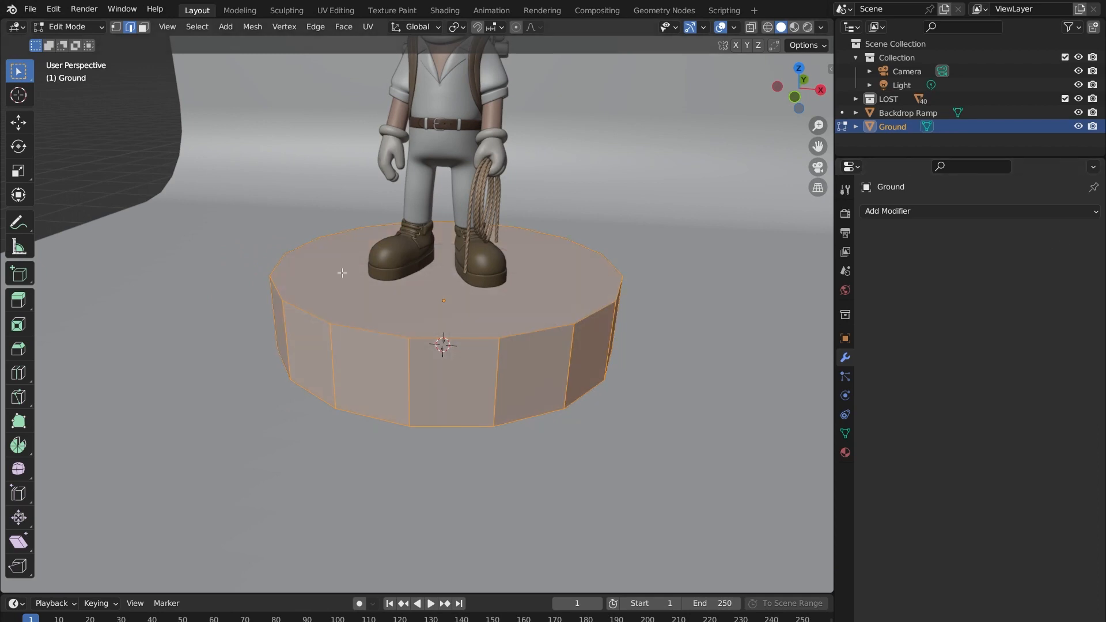
{"action": "key", "text": "Tab"}
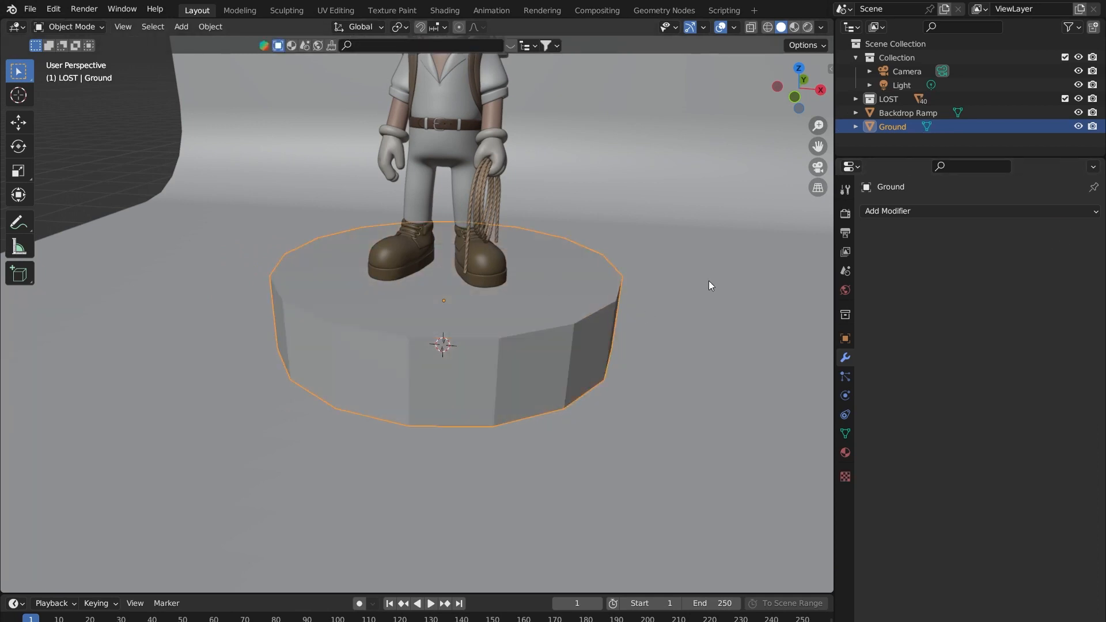
- Add a Subdivision Surface modifier to the Ground disc again and set its viewport levels to 2 after trying 0, 1 and 3
{"action": "left_click", "coordinate": [931, 209]}
{"action": "left_click", "coordinate": [823, 458]}
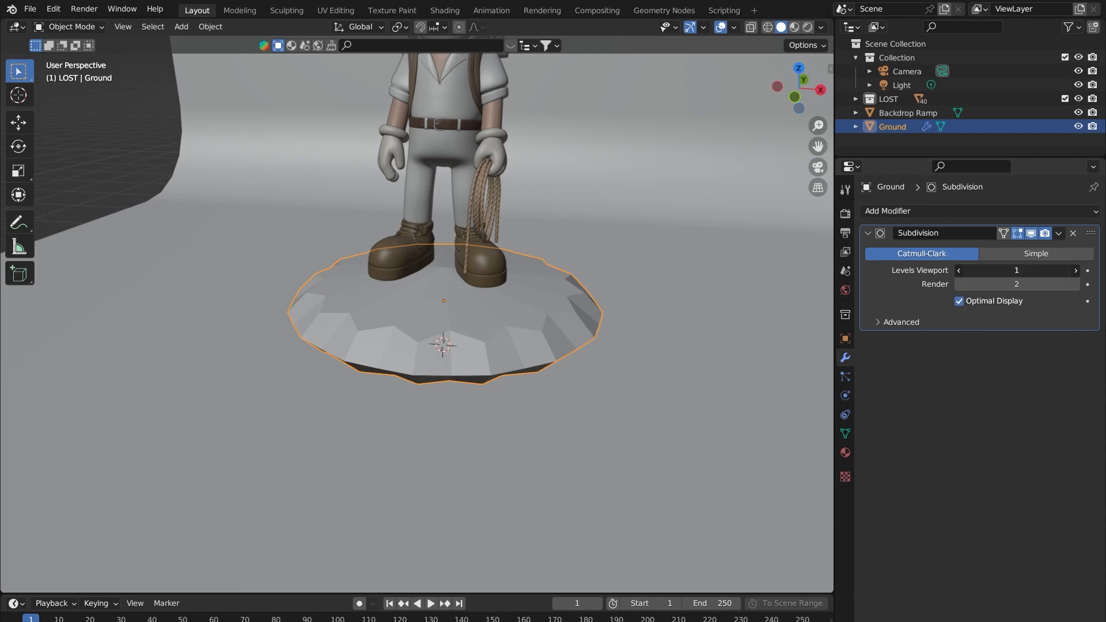
{"action": "left_click_drag", "start_coordinate": [1016, 270], "coordinate": [980, 270]}
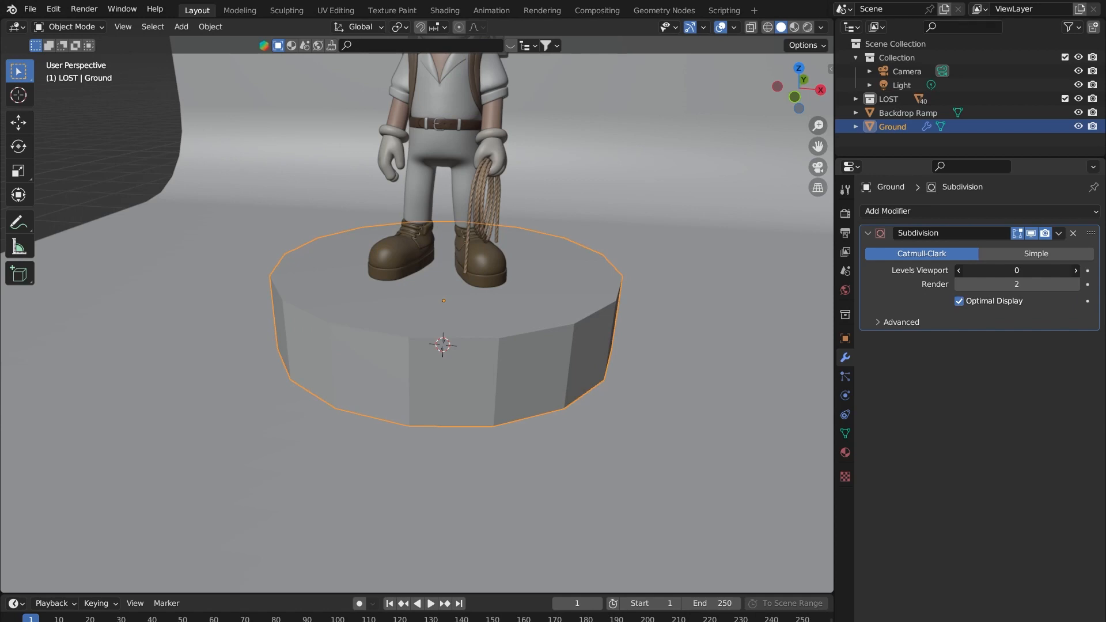
{"action": "left_click_drag", "start_coordinate": [979, 270], "coordinate": [1016, 270]}
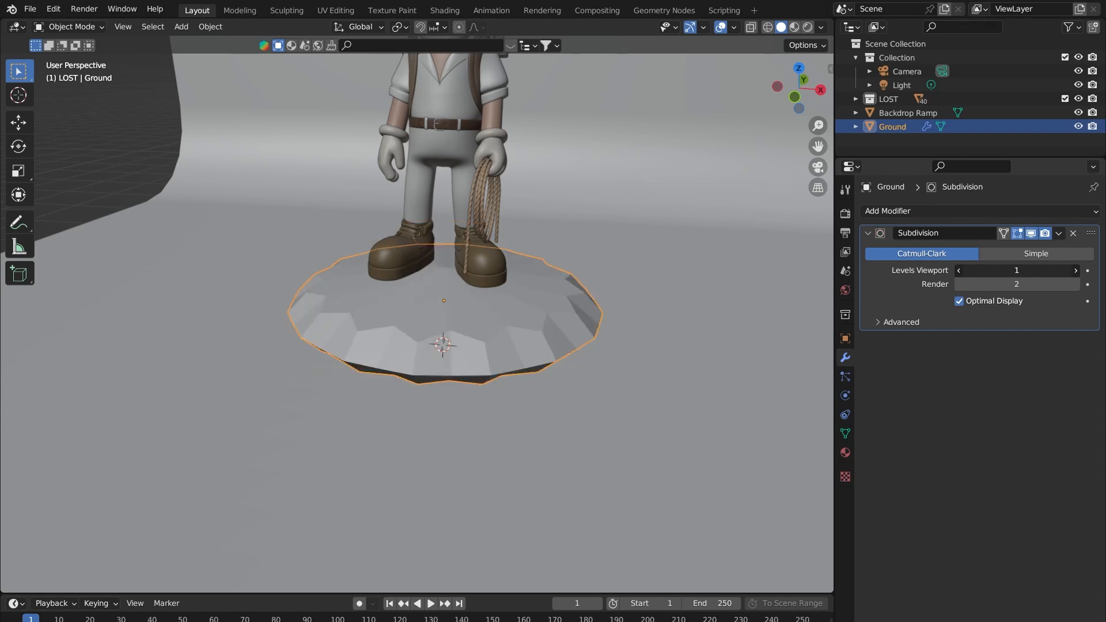
{"action": "left_click_drag", "start_coordinate": [1016, 270], "coordinate": [1076, 270]}
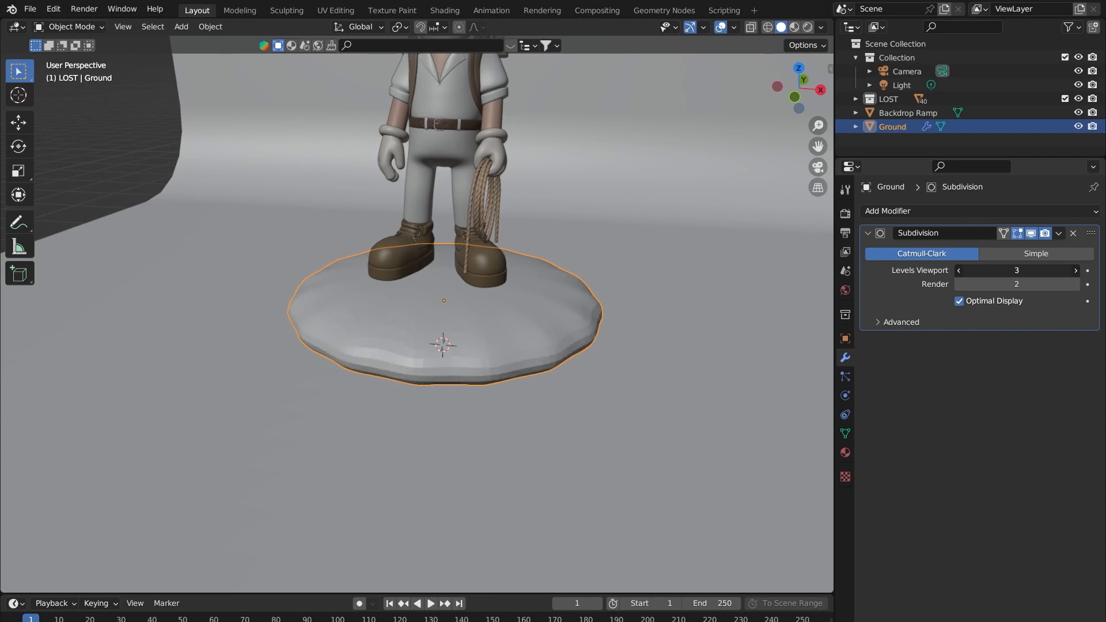
{"action": "left_click_drag", "start_coordinate": [1076, 270], "coordinate": [1014, 270]}
- Duplicate the subdivided Ground disc and place the copy about 3.27 m along X
{"action": "middle_click_drag", "start_coordinate": [748, 271], "coordinate": [493, 261]}
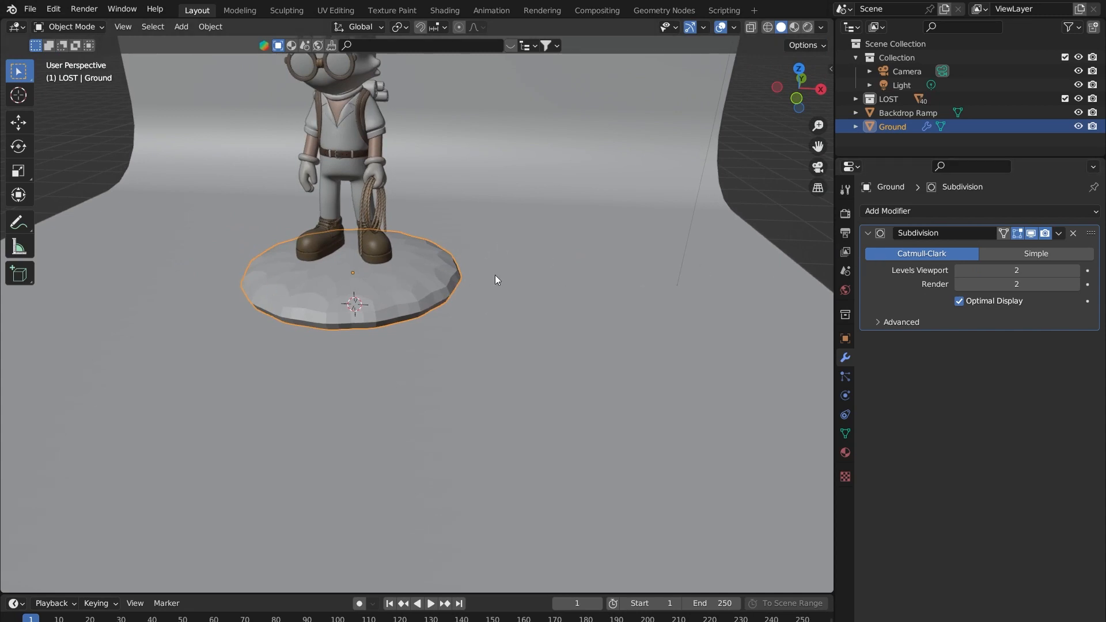
{"action": "middle_click_drag", "start_coordinate": [498, 280], "coordinate": [266, 282]}
{"action": "key", "text": "shift+d"}
{"action": "key", "text": "x"}
{"action": "left_click", "coordinate": [582, 295]}
{"action": "scroll", "coordinate": [583, 295], "scroll_direction": "down", "scroll_amount": 3}
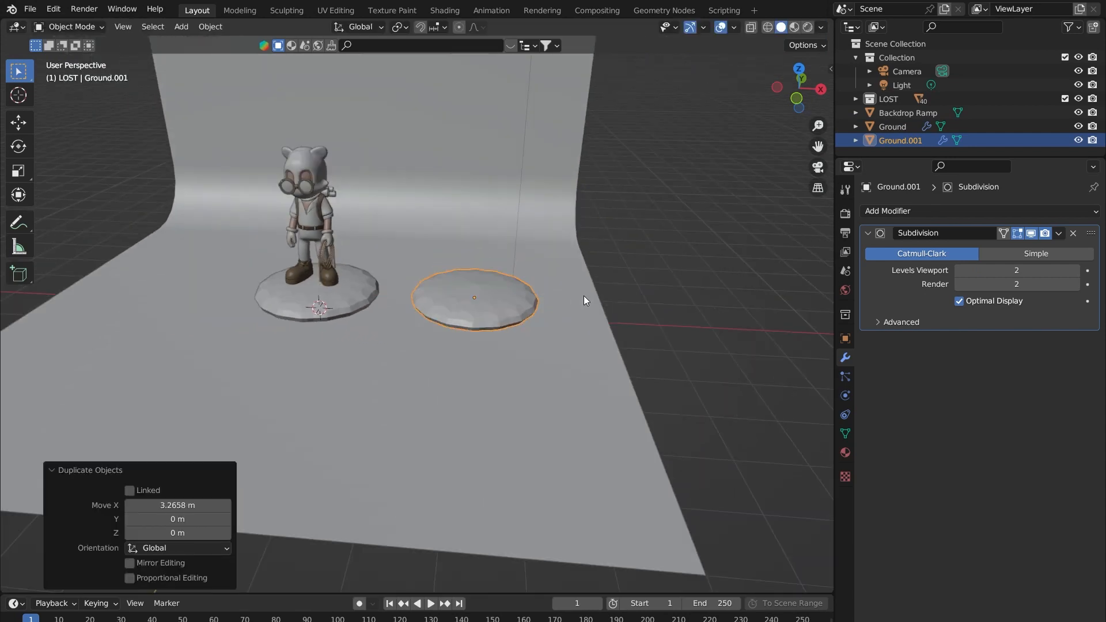
- Duplicate the copied disc once more, placing the third disc about 3.37 m further along X
{"action": "key", "text": "shift+d"}
{"action": "key", "text": "x"}
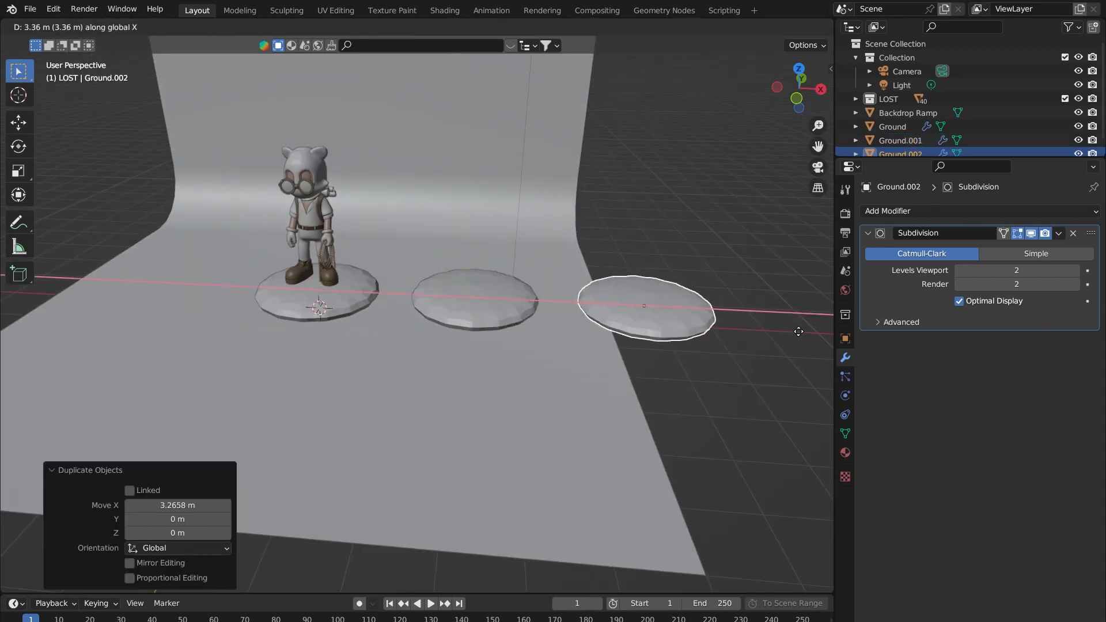
{"action": "left_click", "coordinate": [799, 331]}
{"action": "middle_click_drag", "start_coordinate": [637, 327], "coordinate": [496, 302], "text": "shift"}
{"action": "scroll", "coordinate": [497, 302], "scroll_direction": "up", "scroll_amount": 3}
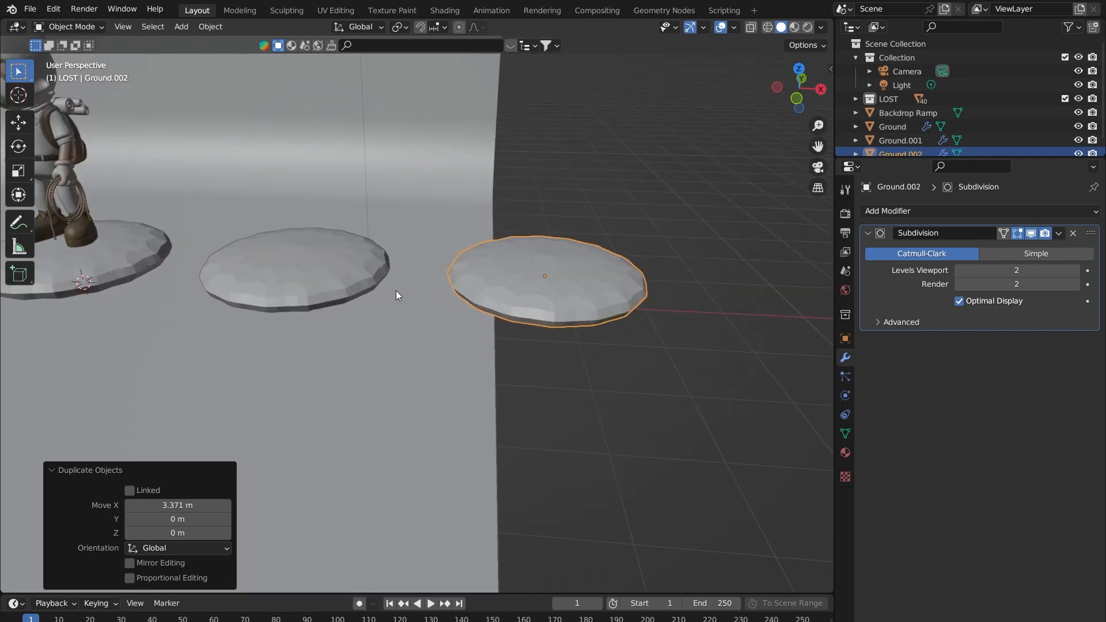
{"action": "middle_click_drag", "start_coordinate": [236, 261], "coordinate": [364, 279], "text": "shift"}
- Set the Subdivision viewport levels of the original Ground disc under the character to 1, then select the middle disc
{"action": "left_click", "coordinate": [254, 276]}
{"action": "left_click", "coordinate": [959, 270]}
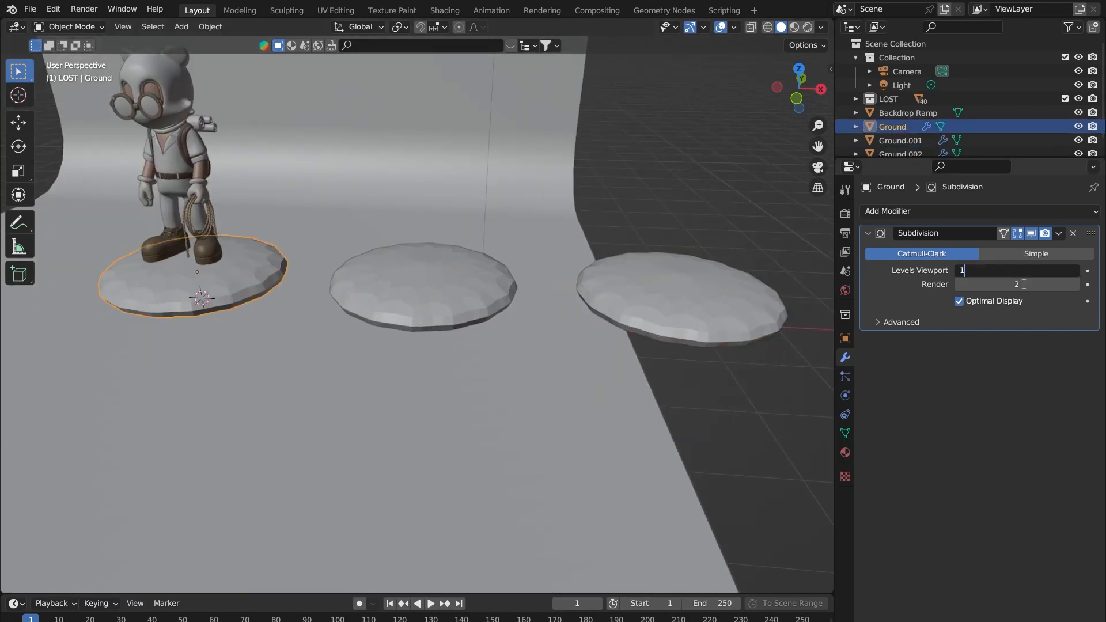
{"action": "left_click", "coordinate": [366, 274]}
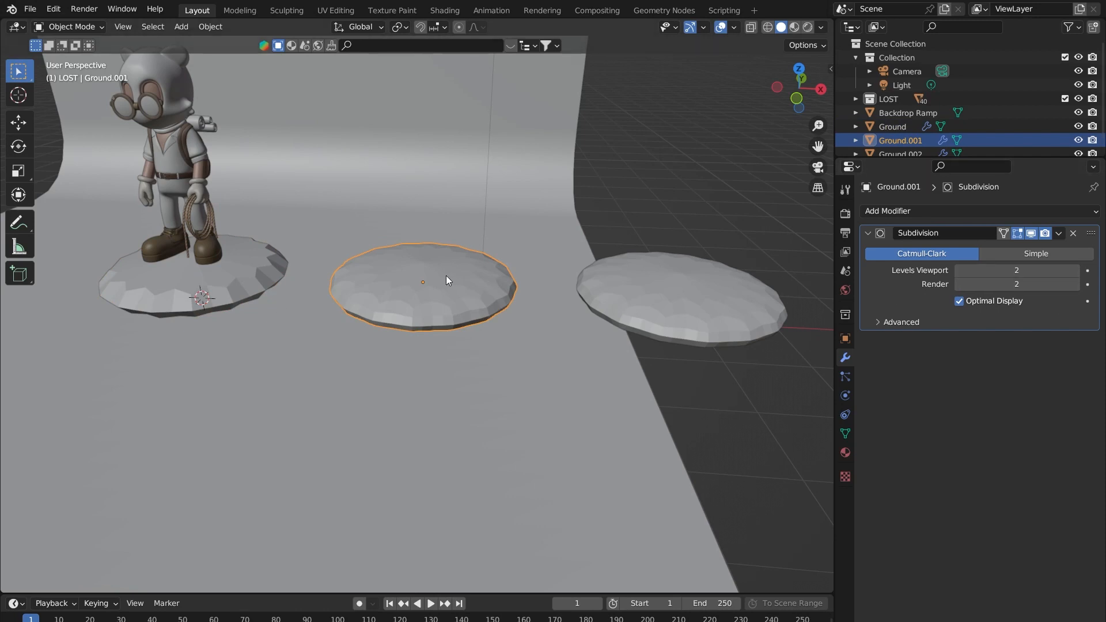
- Set the Subdivision viewport levels of the third disc, farthest from the character, to 3
{"action": "left_click", "coordinate": [645, 282]}
{"action": "left_click", "coordinate": [1019, 275]}
{"action": "type", "text": "3"}
{"action": "key", "text": "Return"}
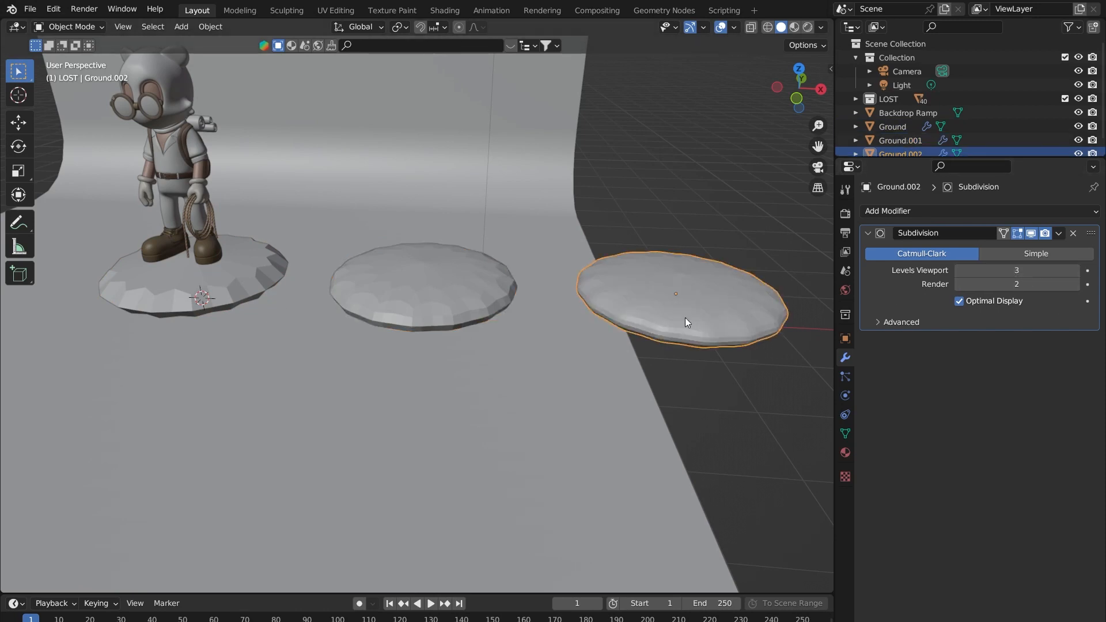
{"action": "left_click", "coordinate": [706, 195]}
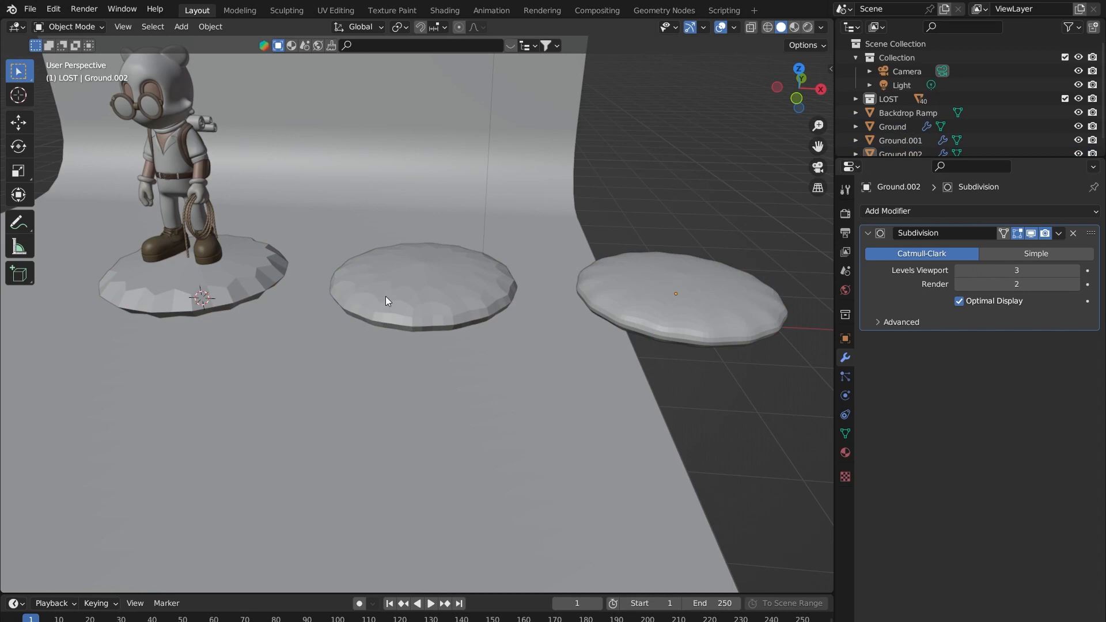
- Apply Shade Smooth to all three discs: the original Ground under the character, the middle copy and the third copy
{"action": "left_click", "coordinate": [141, 269]}
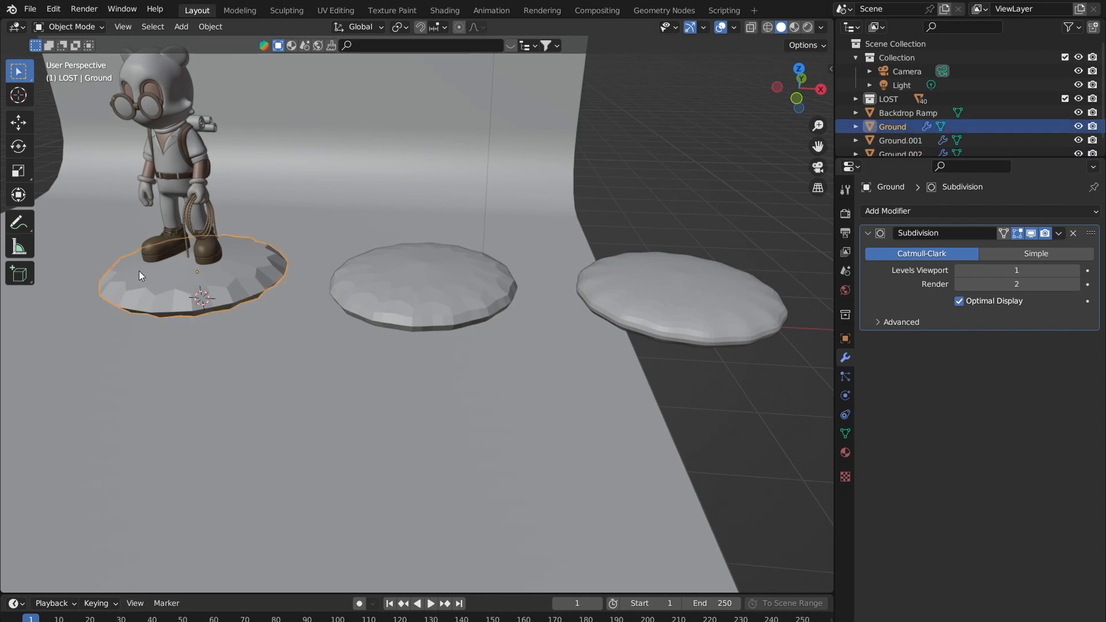
{"action": "right_click", "coordinate": [140, 271]}
{"action": "left_click", "coordinate": [123, 271]}
{"action": "left_click", "coordinate": [433, 276]}
{"action": "right_click", "coordinate": [430, 272]}
{"action": "left_click", "coordinate": [432, 287]}
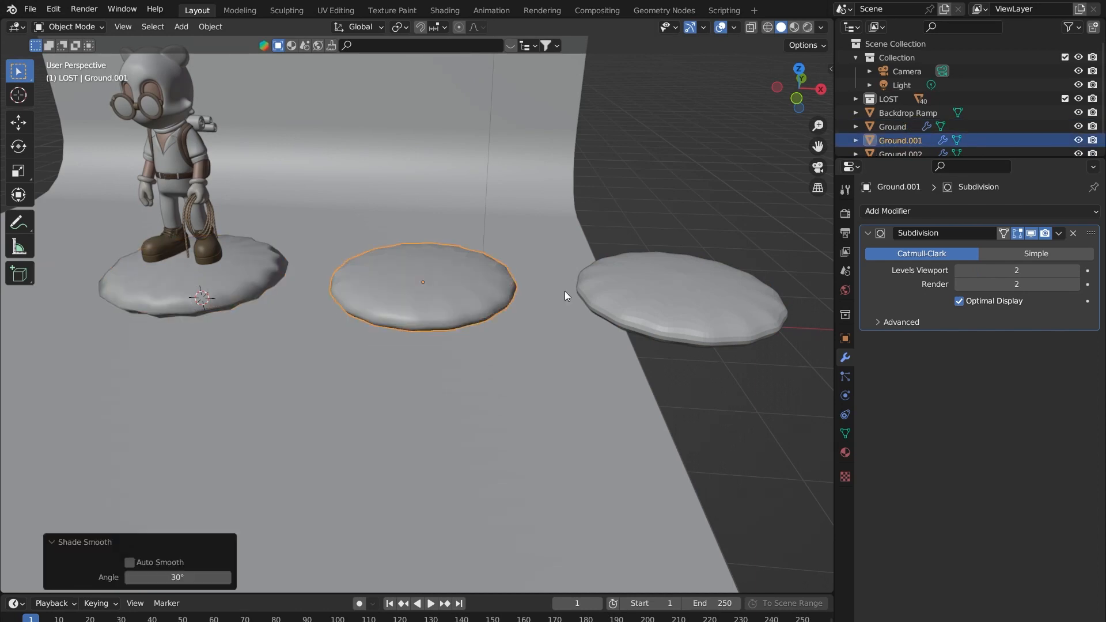
{"action": "left_click", "coordinate": [690, 295]}
{"action": "right_click", "coordinate": [691, 294]}
{"action": "left_click", "coordinate": [692, 299]}
{"action": "left_click", "coordinate": [696, 241]}
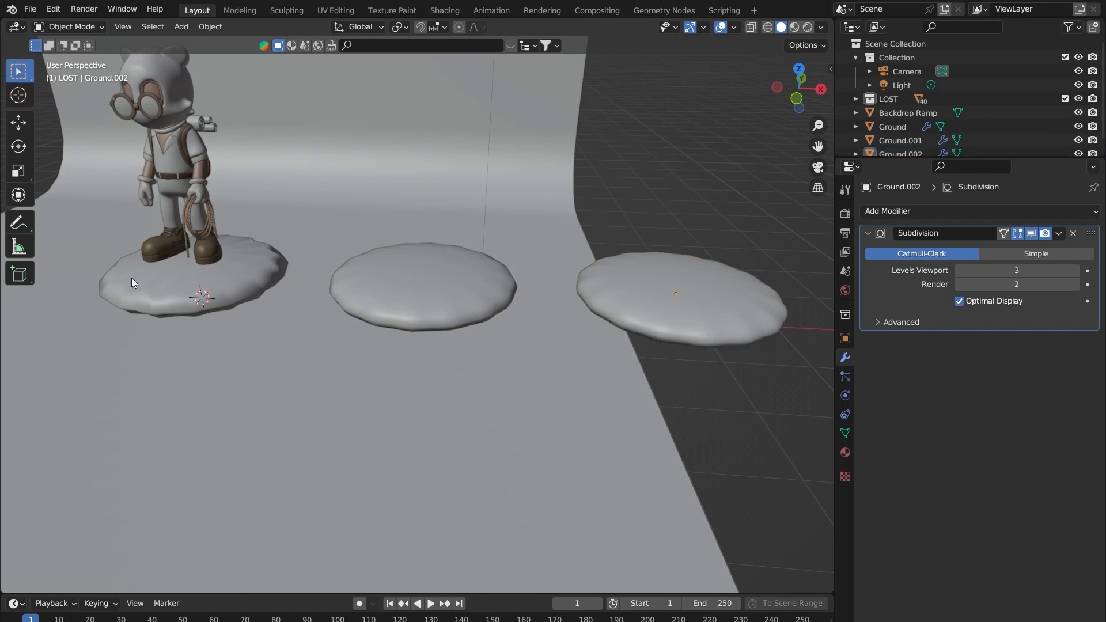
- Apply the Subdivision modifier on the middle disc and on the third disc, leaving the original Ground's modifier live
{"action": "left_click", "coordinate": [652, 281]}
{"action": "left_click", "coordinate": [455, 279], "text": "shift"}
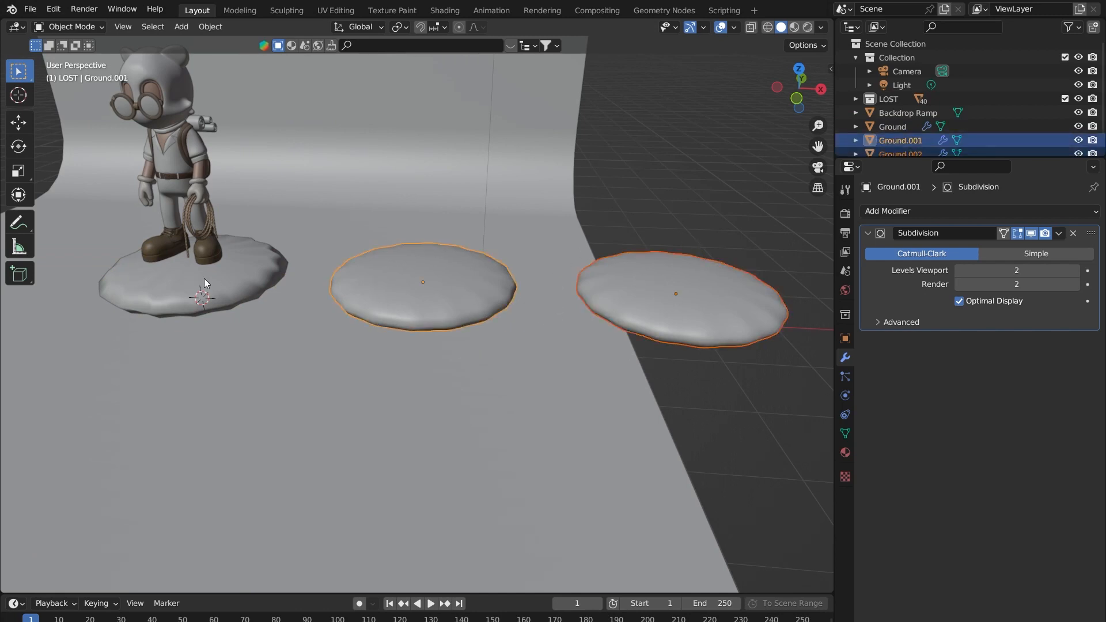
{"action": "left_click", "coordinate": [587, 210]}
{"action": "left_click", "coordinate": [245, 271]}
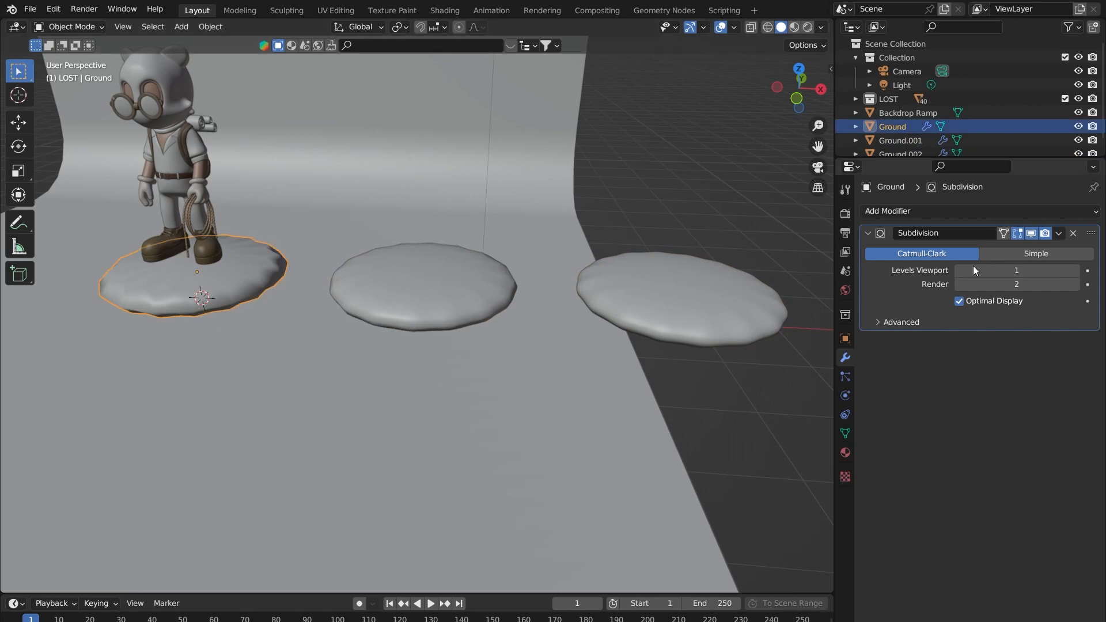
{"action": "left_click", "coordinate": [458, 262]}
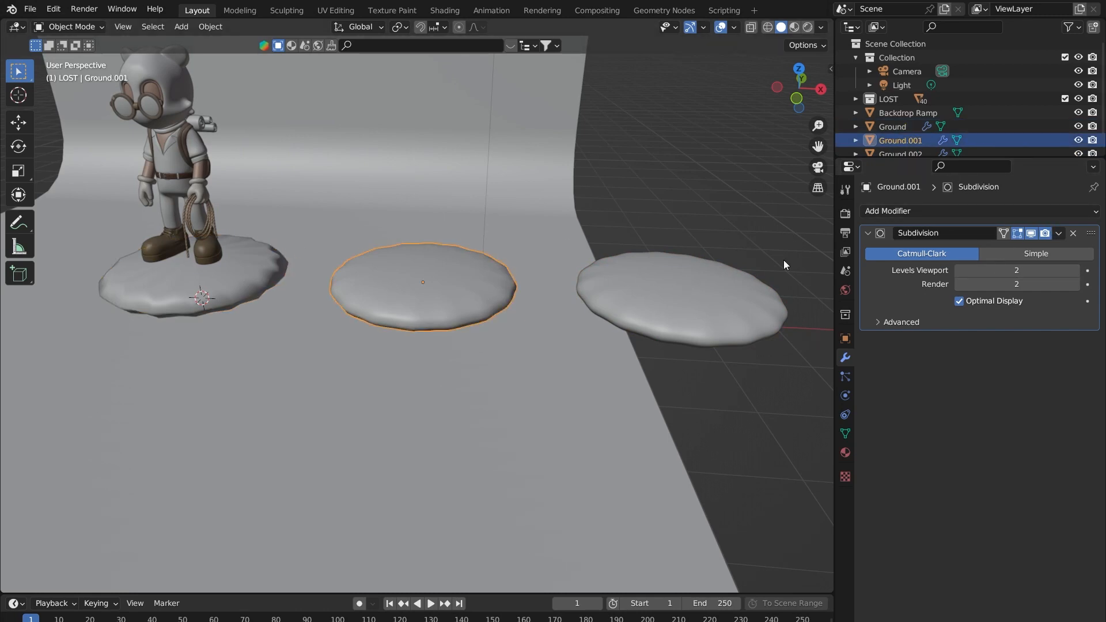
{"action": "left_click", "coordinate": [1059, 234]}
{"action": "left_click", "coordinate": [1035, 247]}
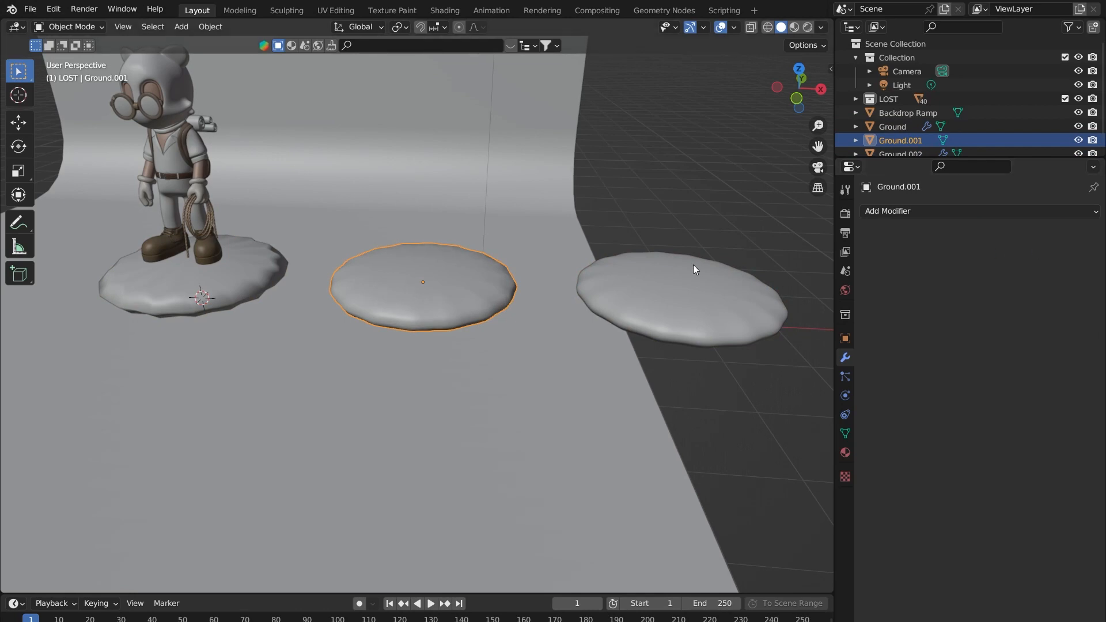
{"action": "left_click", "coordinate": [693, 264]}
{"action": "key", "text": "ctrl+a"}
{"action": "key", "text": "ctrl+a"}
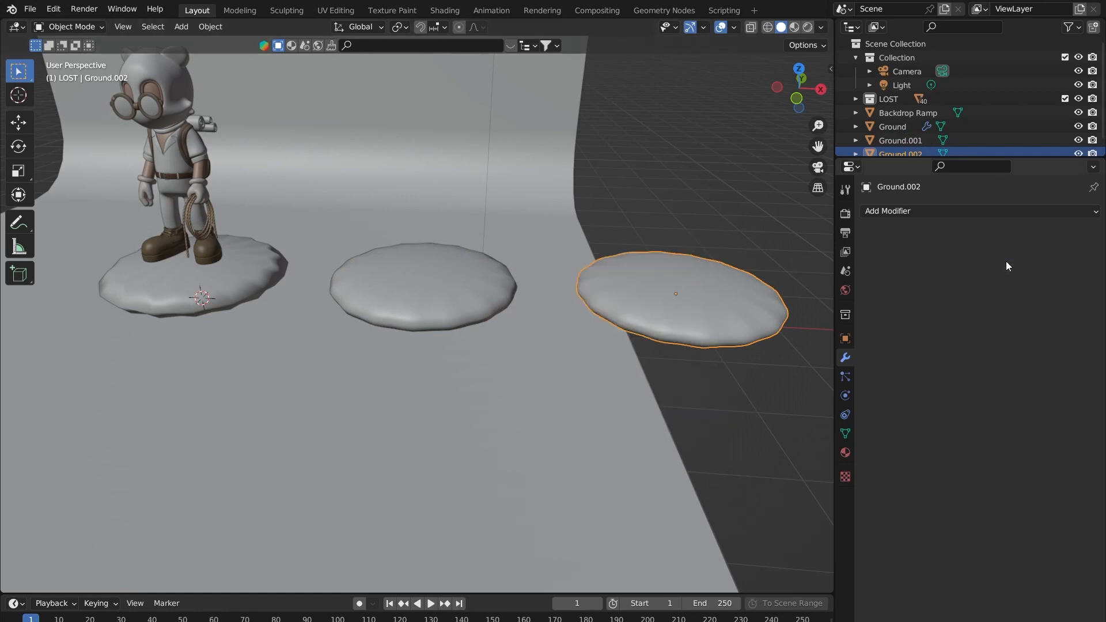
- Compare the mesh density of the middle and third discs by viewing each one in Edit Mode
{"action": "middle_click_drag", "start_coordinate": [644, 270], "coordinate": [498, 261], "text": "shift"}
{"action": "key", "text": "Tab"}
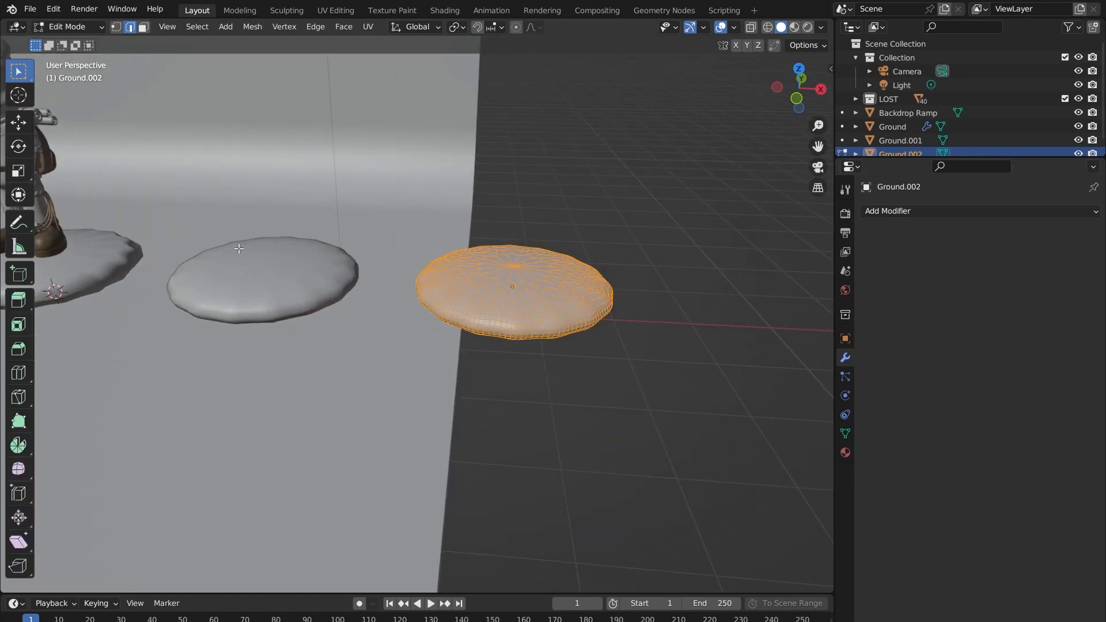
{"action": "middle_click_drag", "start_coordinate": [418, 278], "coordinate": [648, 290]}
{"action": "key", "text": "Tab"}
{"action": "left_click", "coordinate": [381, 239]}
{"action": "key", "text": "Tab"}
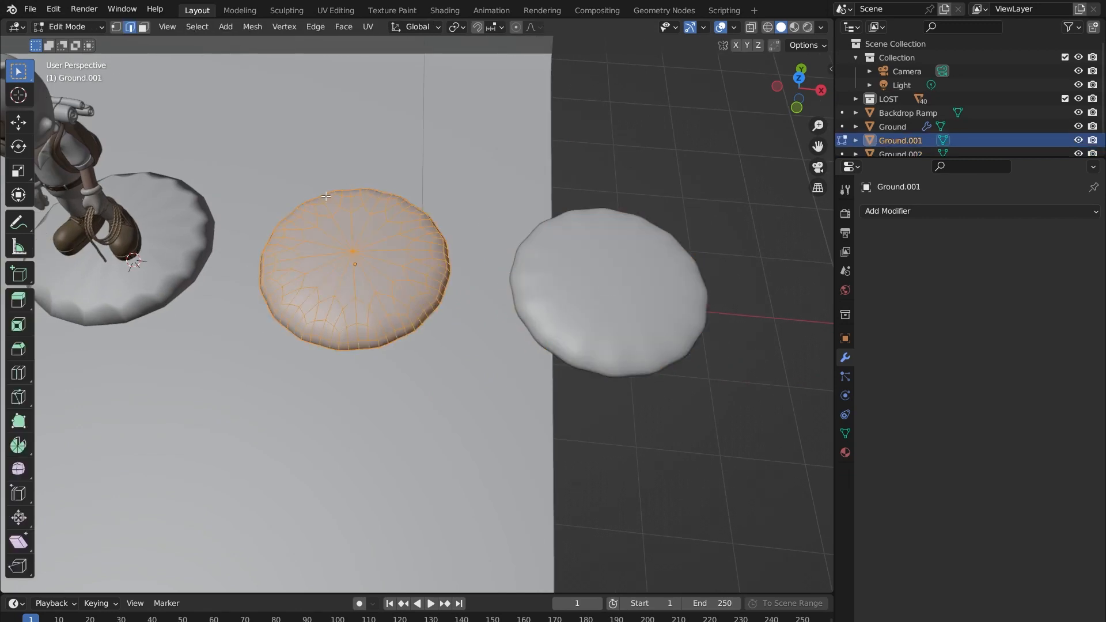
{"action": "middle_click_drag", "start_coordinate": [223, 253], "coordinate": [487, 253], "text": "shift"}
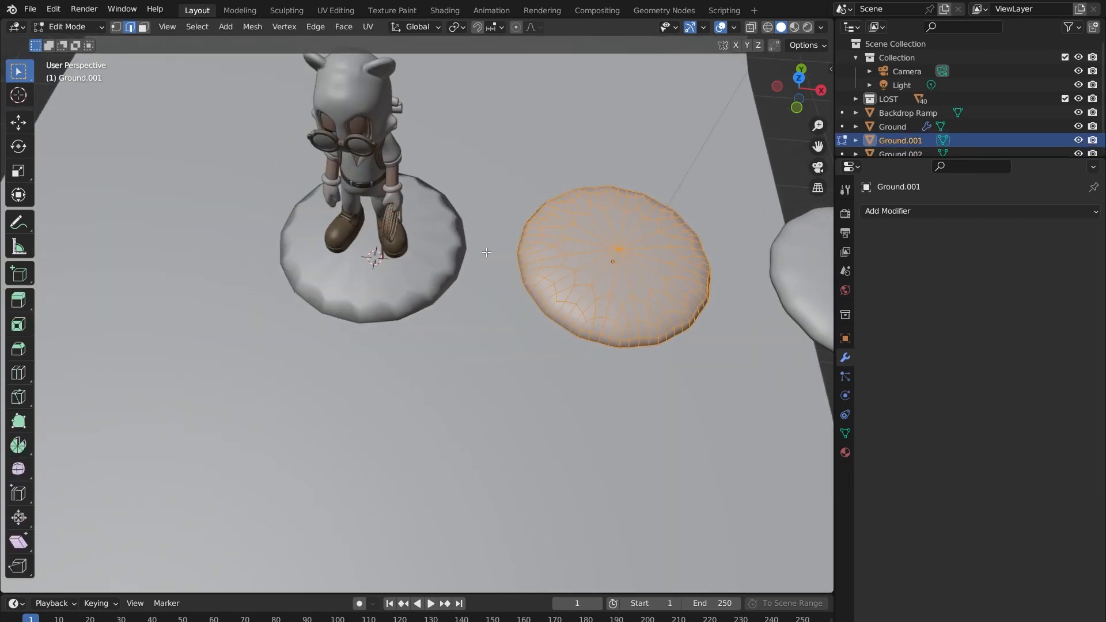
{"action": "middle_click_drag", "start_coordinate": [663, 255], "coordinate": [474, 253], "text": "shift"}
{"action": "key", "text": "Tab"}
{"action": "left_click", "coordinate": [666, 264]}
{"action": "key", "text": "Tab"}
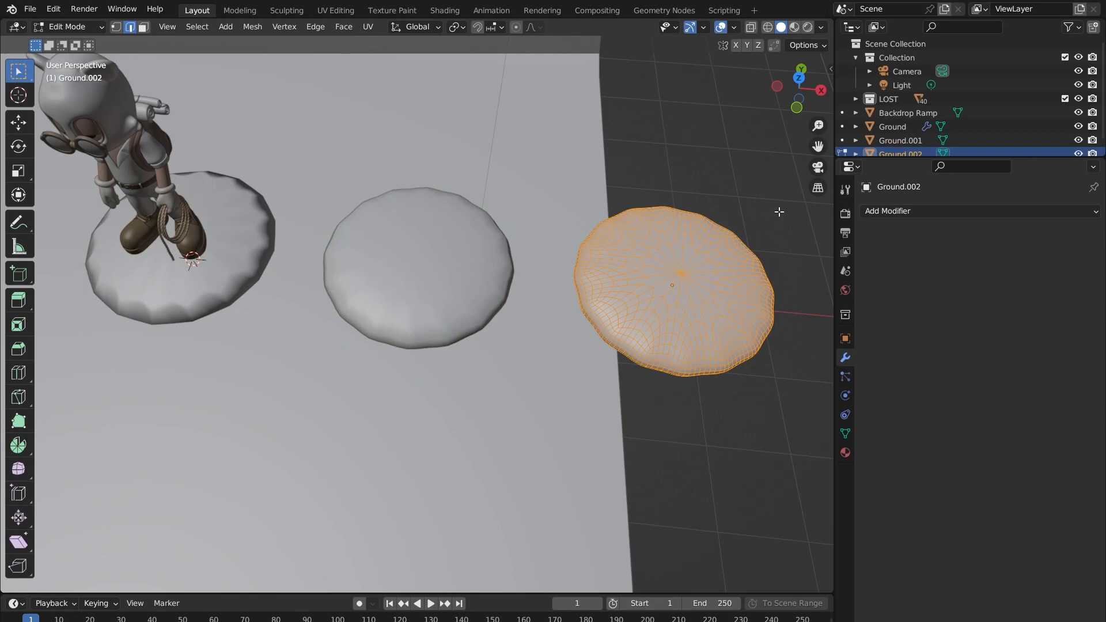
{"action": "key", "text": "Tab"}
- Examine the third disc's wireframe and smoothness from a lower angle against the middle disc and the original Ground
{"action": "middle_click_drag", "start_coordinate": [626, 281], "coordinate": [603, 226]}
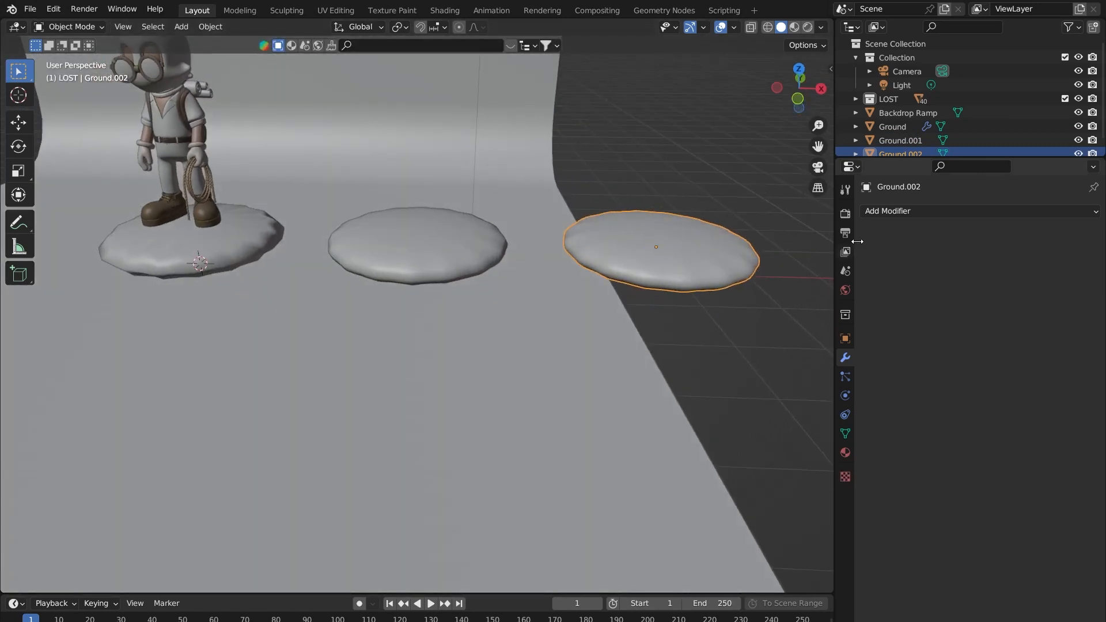
{"action": "middle_click_drag", "start_coordinate": [636, 233], "coordinate": [251, 220], "text": "shift"}
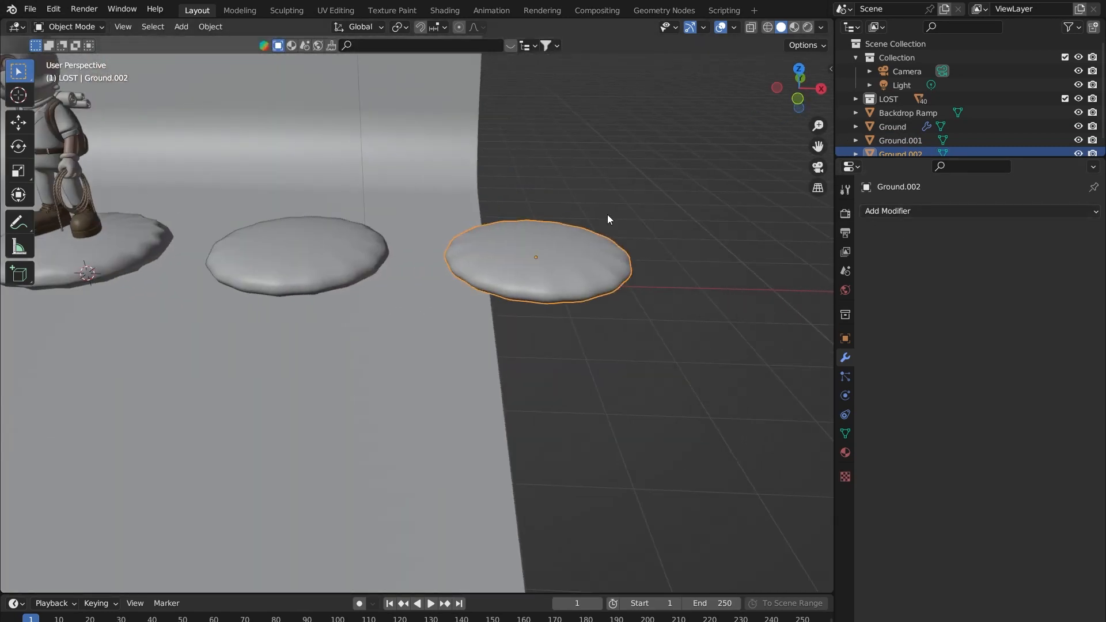
{"action": "scroll", "coordinate": [500, 233], "scroll_direction": "up", "scroll_amount": 3}
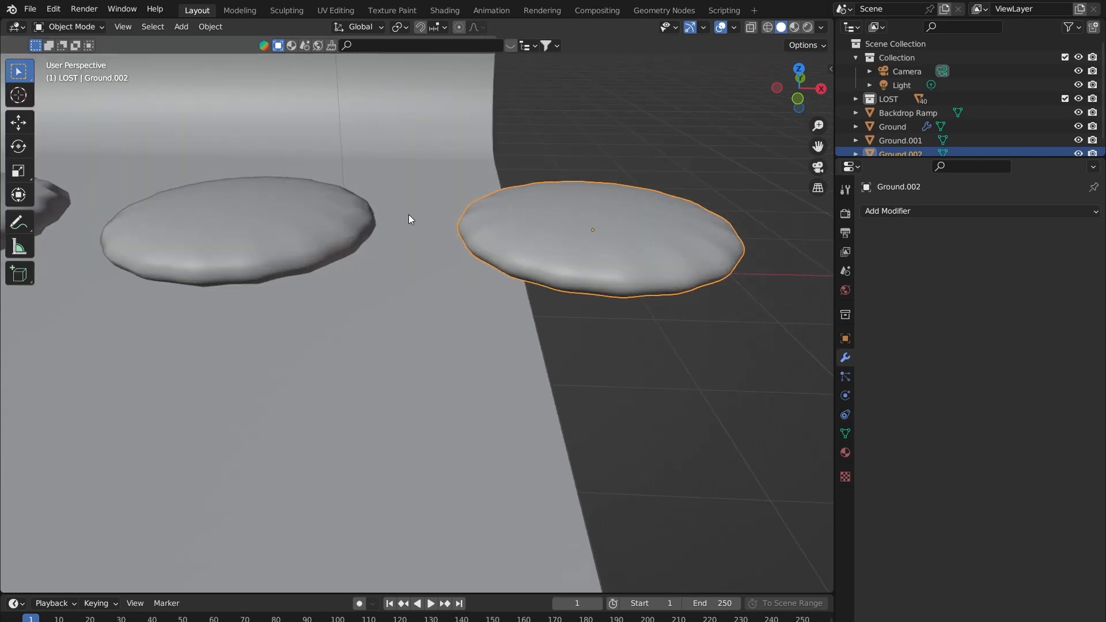
{"action": "key", "text": "Tab"}
{"action": "middle_click_drag", "start_coordinate": [588, 227], "coordinate": [346, 247], "text": "shift"}
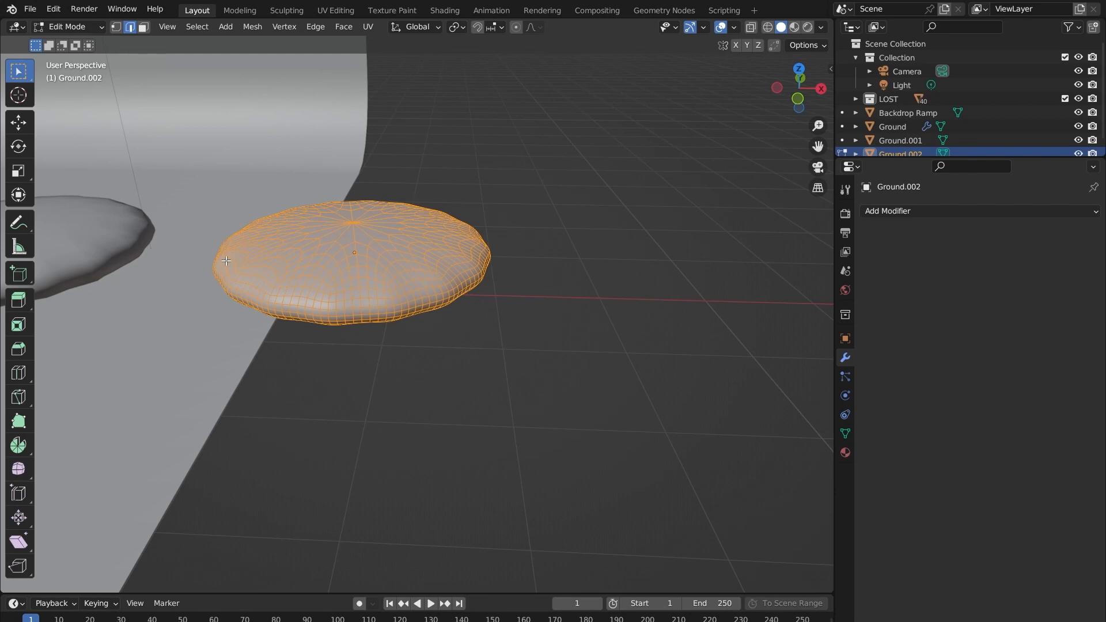
{"action": "middle_click_drag", "start_coordinate": [210, 255], "coordinate": [573, 254], "text": "shift"}
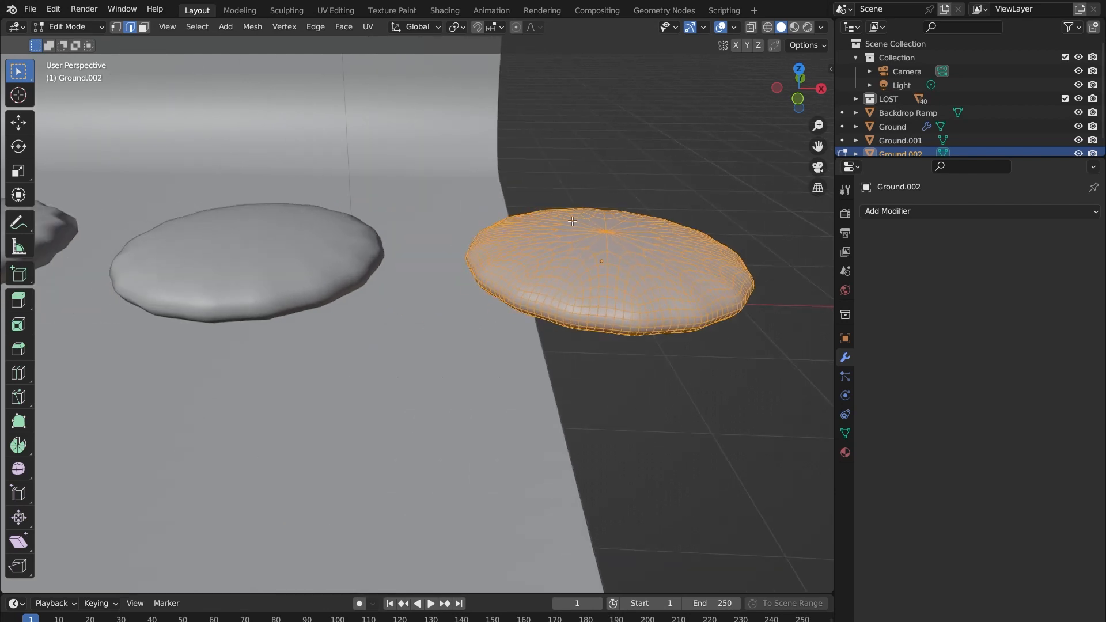
{"action": "scroll", "coordinate": [572, 221], "scroll_direction": "down", "scroll_amount": 1}
{"action": "middle_click_drag", "start_coordinate": [332, 271], "coordinate": [463, 259], "text": "shift"}
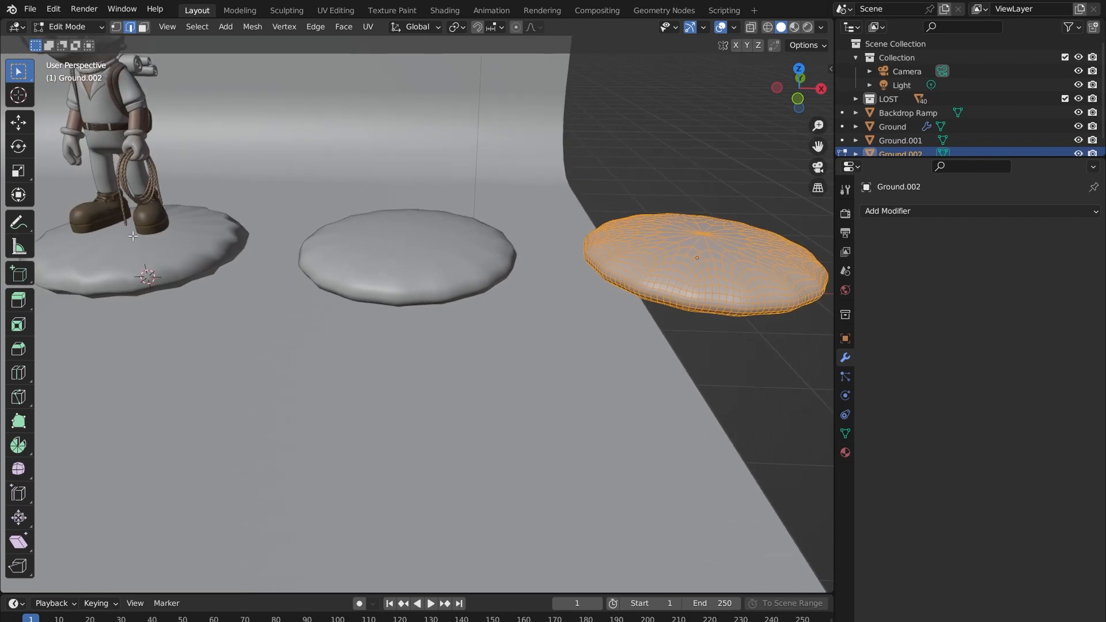
- Delete the third disc and the middle disc, keeping only the original Ground under the character
{"action": "key", "text": "Tab"}
{"action": "key", "text": "Tab"}
{"action": "key", "text": "Tab"}
{"action": "key", "text": "Tab"}
{"action": "key", "text": "x"}
{"action": "key", "text": "Escape"}
{"action": "key", "text": "Tab"}
{"action": "key", "text": "x"}
{"action": "left_click", "coordinate": [656, 244]}
{"action": "left_click", "coordinate": [454, 243]}
{"action": "key", "text": "x"}
{"action": "left_click", "coordinate": [429, 248]}
- Set the Subdivision viewport levels of the original Ground disc under the character to 2
{"action": "middle_click_drag", "start_coordinate": [339, 258], "coordinate": [560, 253], "text": "shift"}
{"action": "left_click", "coordinate": [423, 257]}
{"action": "middle_click_drag", "start_coordinate": [470, 247], "coordinate": [461, 243]}
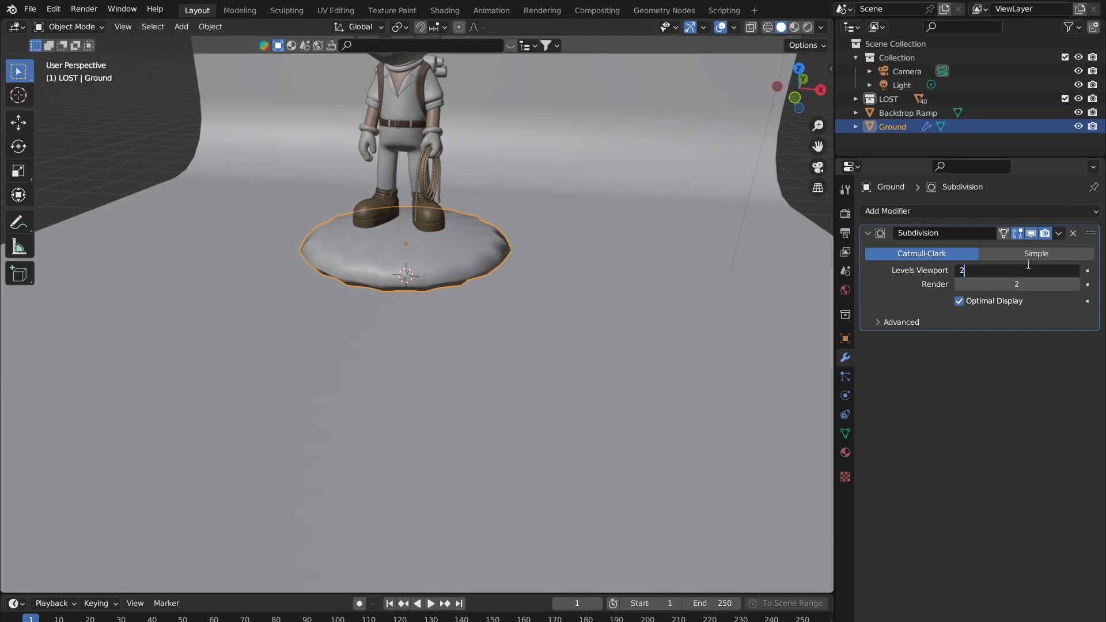
{"action": "key", "text": "ctrl+2"}
- Add one horizontal loop cut around the Ground disc's side and slide it close to the top rim, factor about -0.819
{"action": "scroll", "coordinate": [615, 183], "scroll_direction": "up", "scroll_amount": 2}
{"action": "middle_click_drag", "start_coordinate": [586, 211], "coordinate": [583, 237], "text": "shift"}
{"action": "mouse_move", "coordinate": [432, 251]}
{"action": "middle_mouse_down"}
{"action": "mouse_move", "coordinate": [494, 210]}
{"action": "mouse_move", "coordinate": [229, 215]}
{"action": "mouse_move", "coordinate": [510, 197]}
{"action": "mouse_move", "coordinate": [437, 234]}
{"action": "mouse_move", "coordinate": [448, 236]}
{"action": "middle_mouse_up"}
{"action": "key", "text": "Tab"}
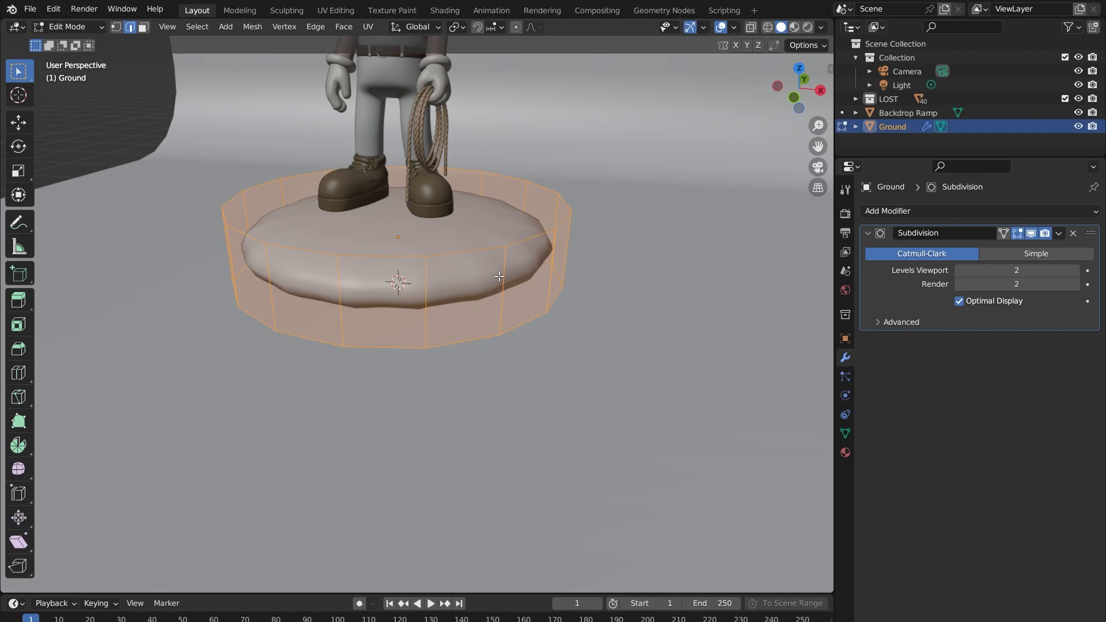
{"action": "middle_click_drag", "start_coordinate": [390, 227], "coordinate": [241, 180]}
{"action": "middle_click_drag", "start_coordinate": [528, 232], "coordinate": [483, 288]}
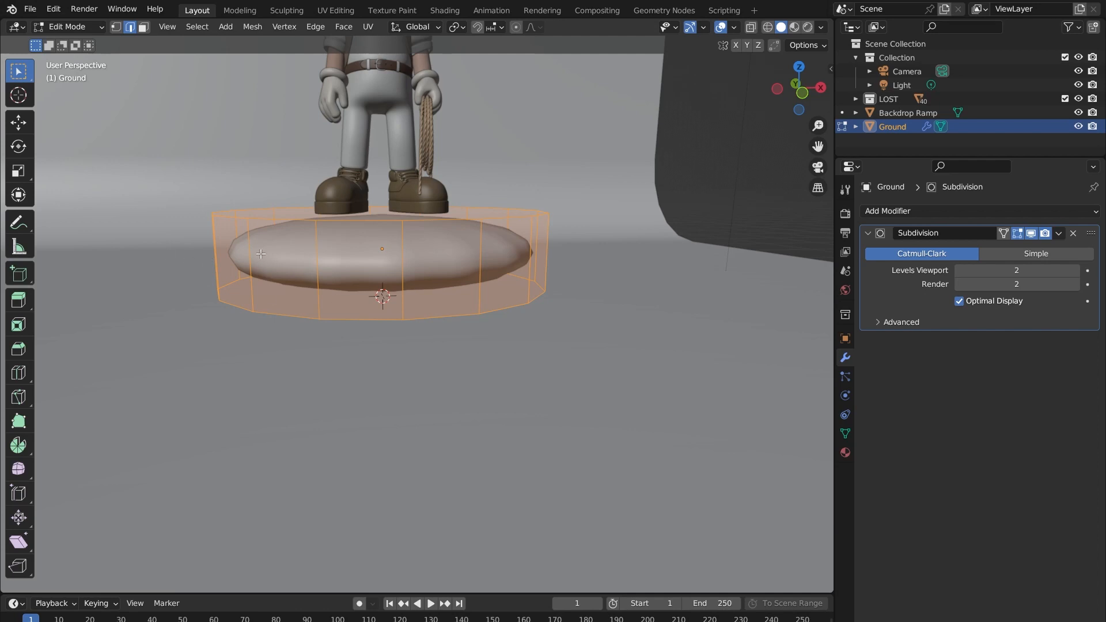
{"action": "key", "text": "ctrl+r"}
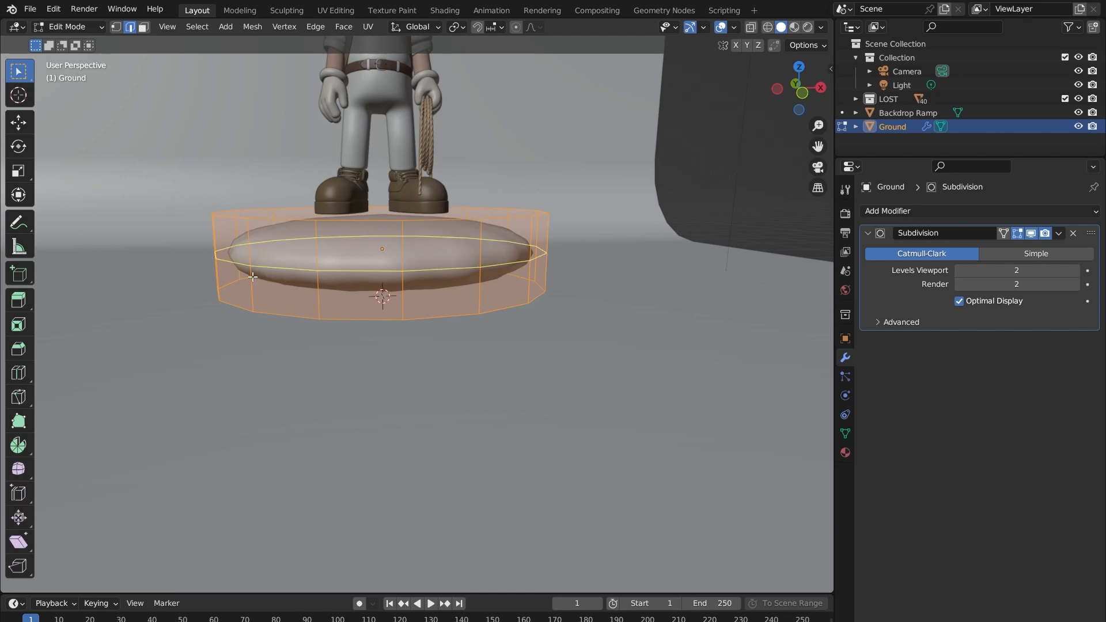
{"action": "left_click", "coordinate": [290, 269]}
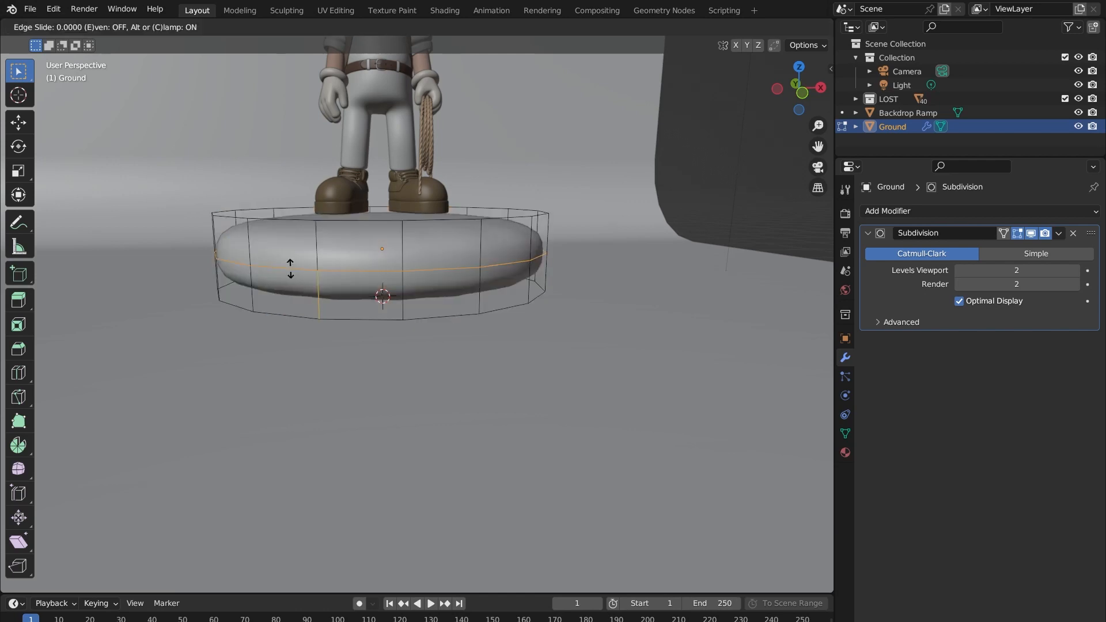
{"action": "left_click_drag", "start_coordinate": [290, 269], "coordinate": [329, 227]}
{"action": "middle_click_drag", "start_coordinate": [380, 227], "coordinate": [383, 280]}
{"action": "scroll", "coordinate": [386, 279], "scroll_direction": "up", "scroll_amount": 4}
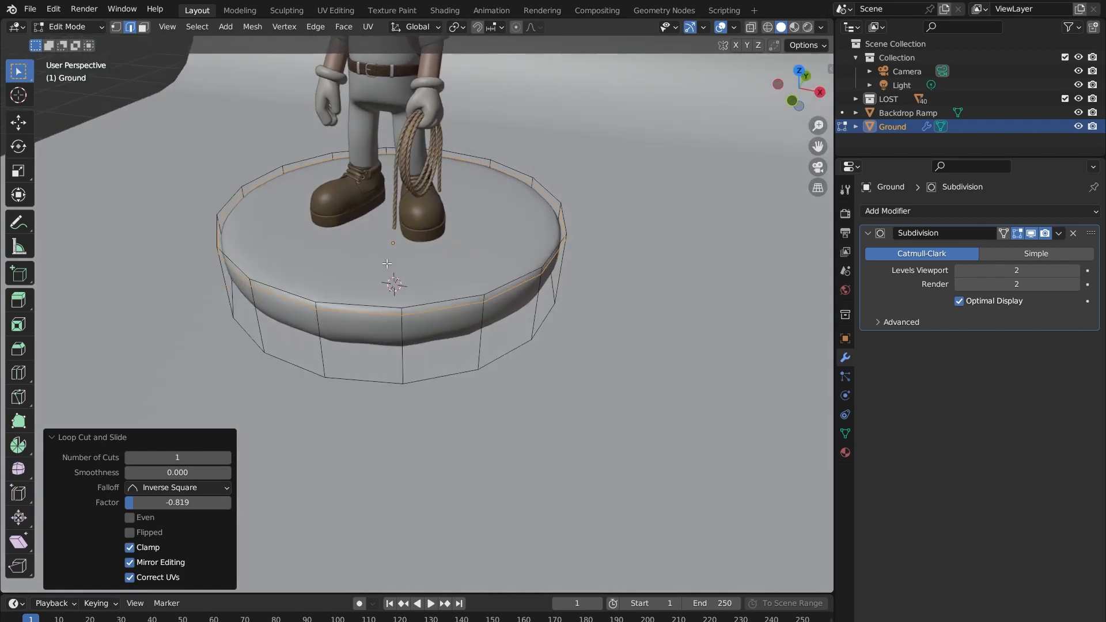
- Add a second horizontal loop cut around the Ground disc's side and slide it close to the bottom rim
{"action": "middle_click_drag", "start_coordinate": [523, 233], "coordinate": [584, 232]}
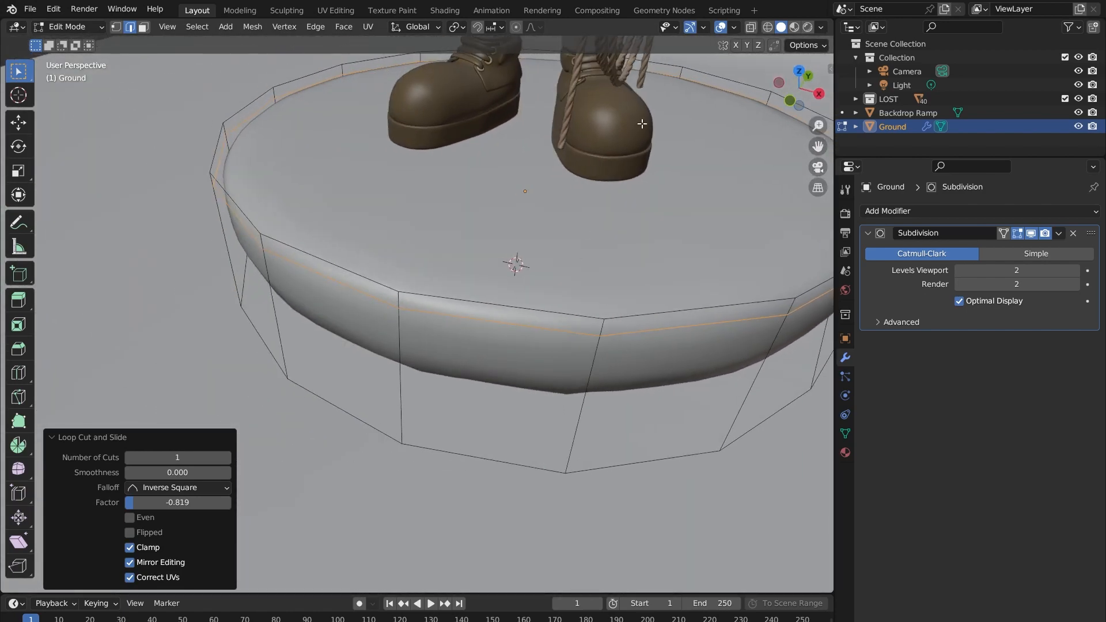
{"action": "scroll", "coordinate": [706, 173], "scroll_direction": "down", "scroll_amount": 2}
{"action": "middle_click_drag", "start_coordinate": [478, 189], "coordinate": [490, 168]}
{"action": "middle_click_drag", "start_coordinate": [369, 225], "coordinate": [363, 249]}
{"action": "key", "text": "ctrl+r"}
{"action": "left_click", "coordinate": [266, 265]}
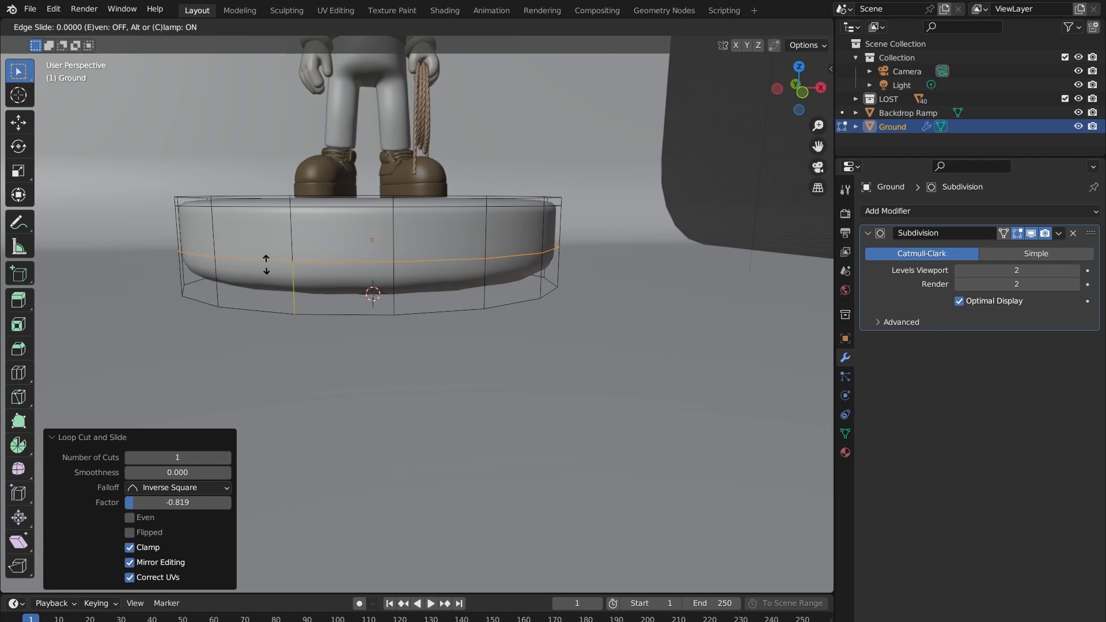
{"action": "left_click", "coordinate": [267, 303]}
{"action": "middle_click_drag", "start_coordinate": [311, 303], "coordinate": [496, 271]}
- Examine the Ground disc's sharpened rims and new edge loops from several angles in Object and Edit Mode
{"action": "key", "text": "Tab"}
{"action": "scroll", "coordinate": [435, 267], "scroll_direction": "up", "scroll_amount": 1}
{"action": "scroll", "coordinate": [490, 279], "scroll_direction": "up", "scroll_amount": 1}
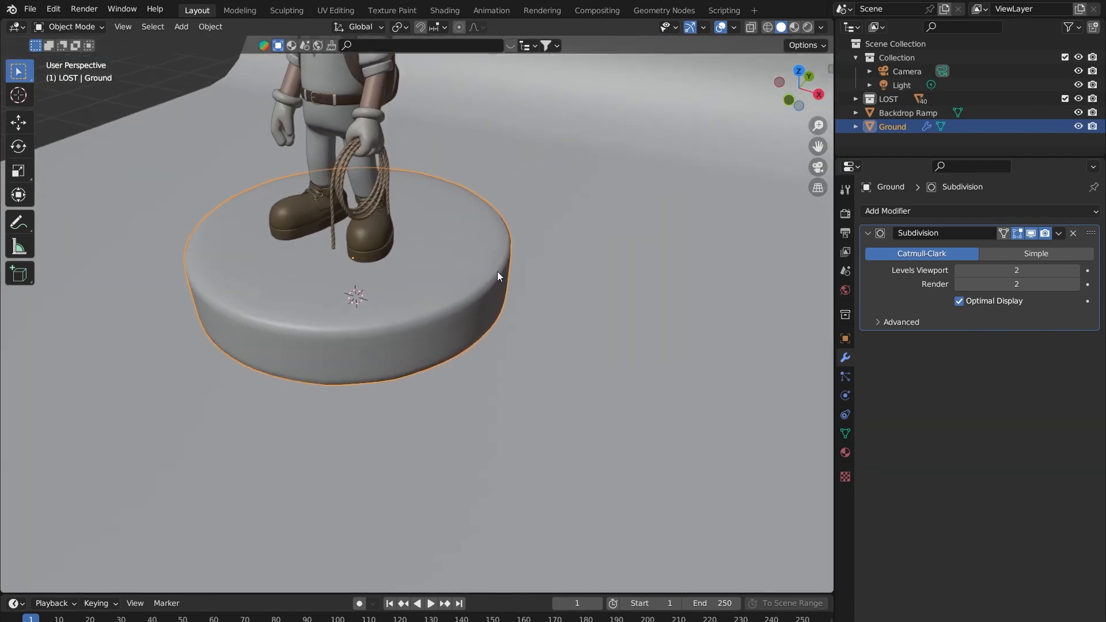
{"action": "key", "text": "Tab"}
{"action": "middle_click_drag", "start_coordinate": [171, 234], "coordinate": [394, 225]}
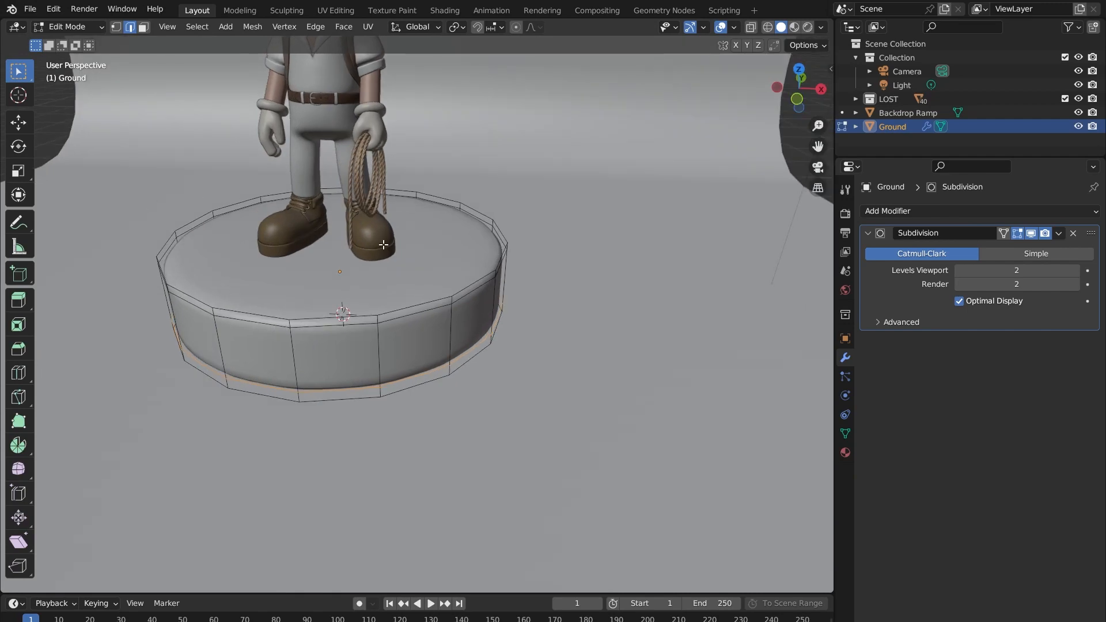
{"action": "middle_click_drag", "start_coordinate": [245, 233], "coordinate": [466, 317]}
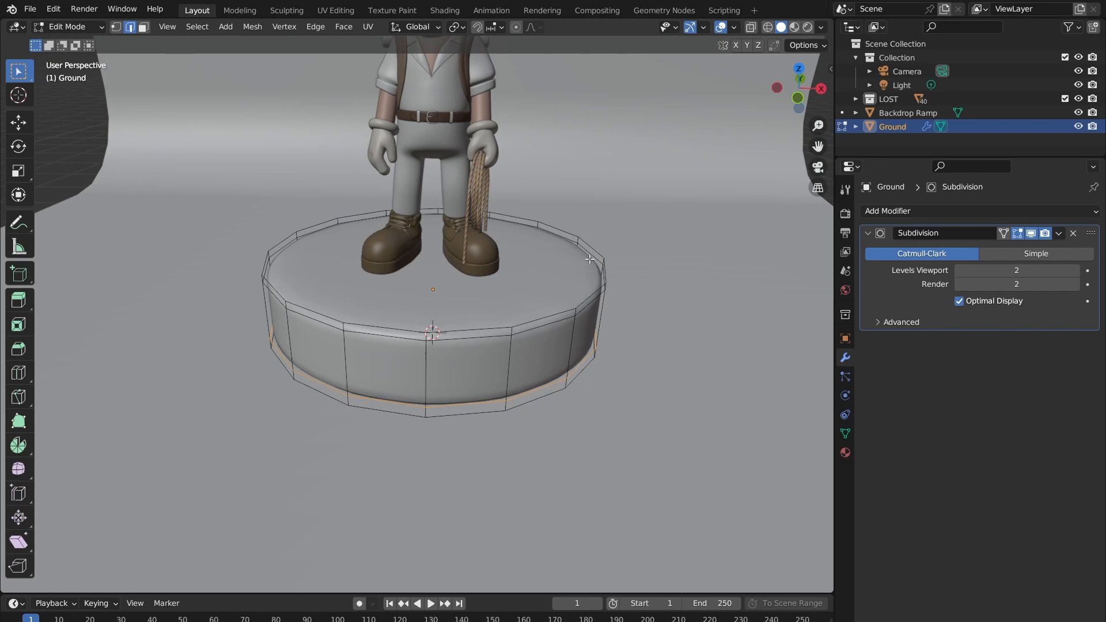
{"action": "middle_click_drag", "start_coordinate": [335, 306], "coordinate": [321, 278]}
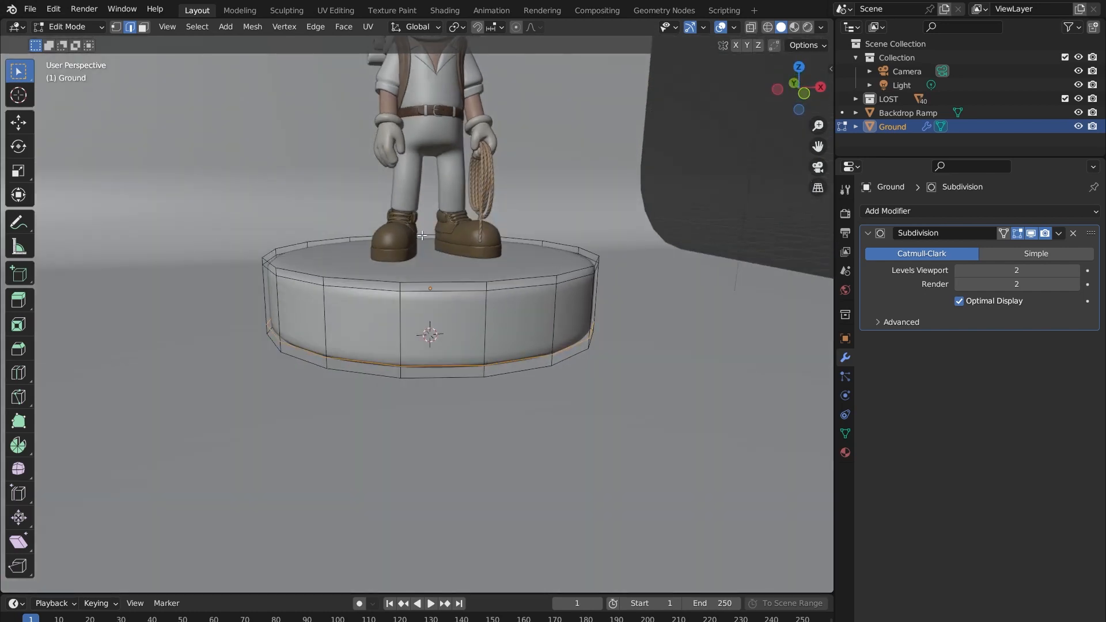
{"action": "middle_click_drag", "start_coordinate": [497, 261], "coordinate": [404, 254]}
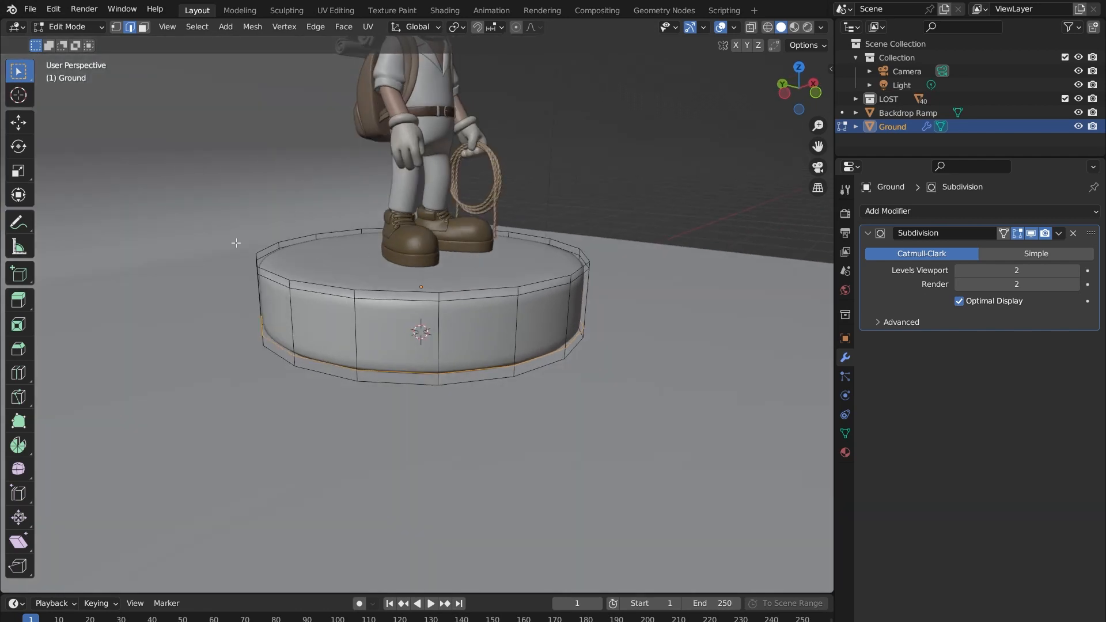
{"action": "middle_click_drag", "start_coordinate": [485, 237], "coordinate": [620, 224]}
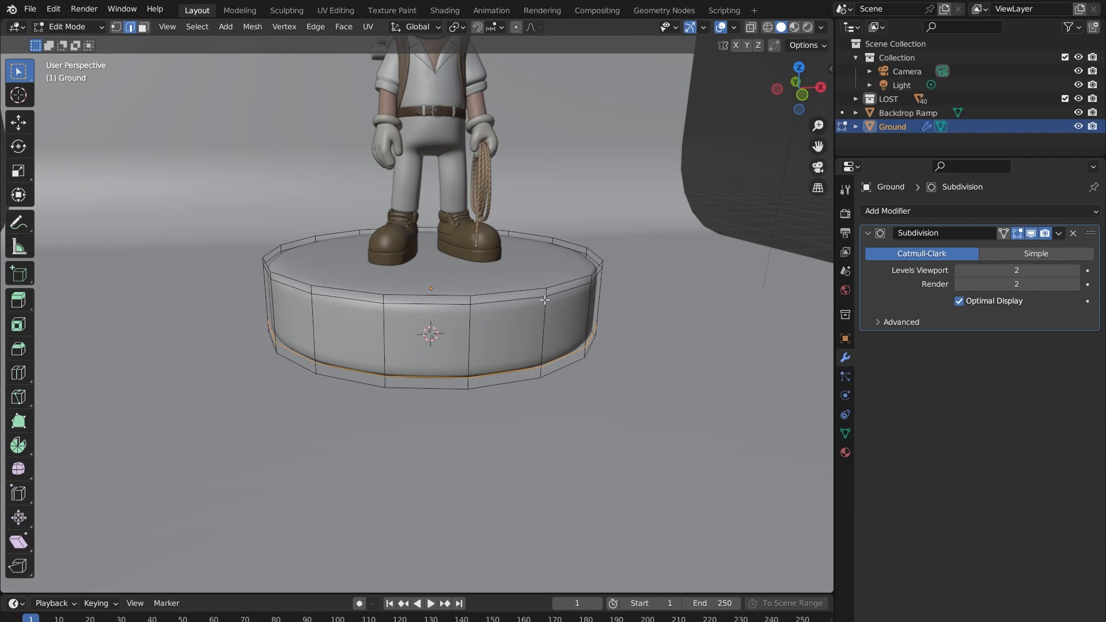
{"action": "middle_click_drag", "start_coordinate": [526, 242], "coordinate": [416, 298]}
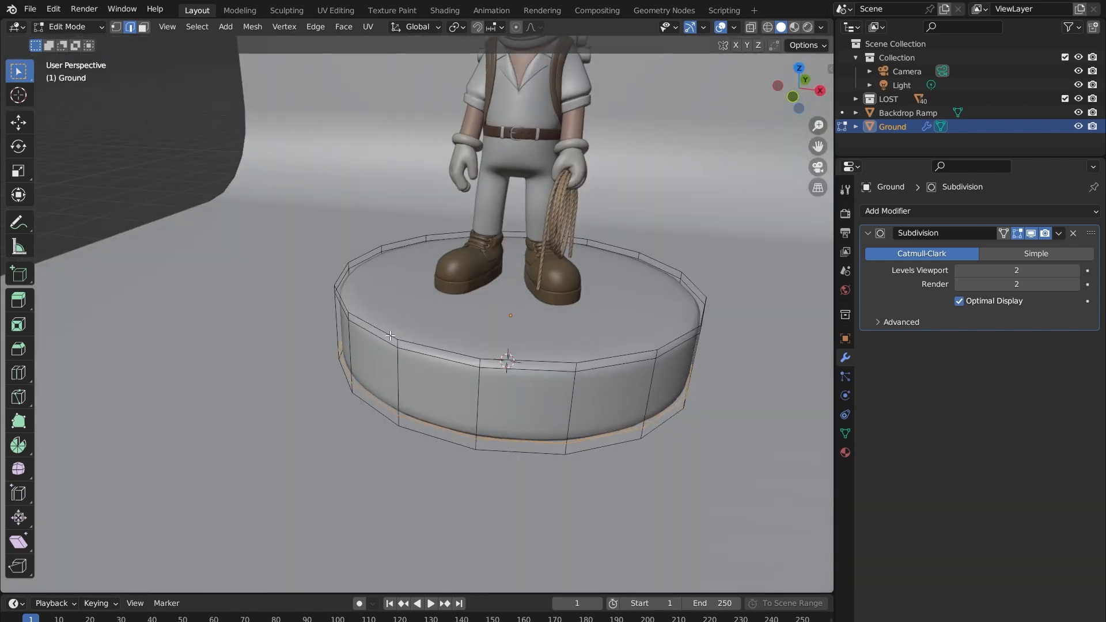
- Examine the Ground disc's single flat top face in Face select mode from several angles
{"action": "left_click", "coordinate": [143, 27]}
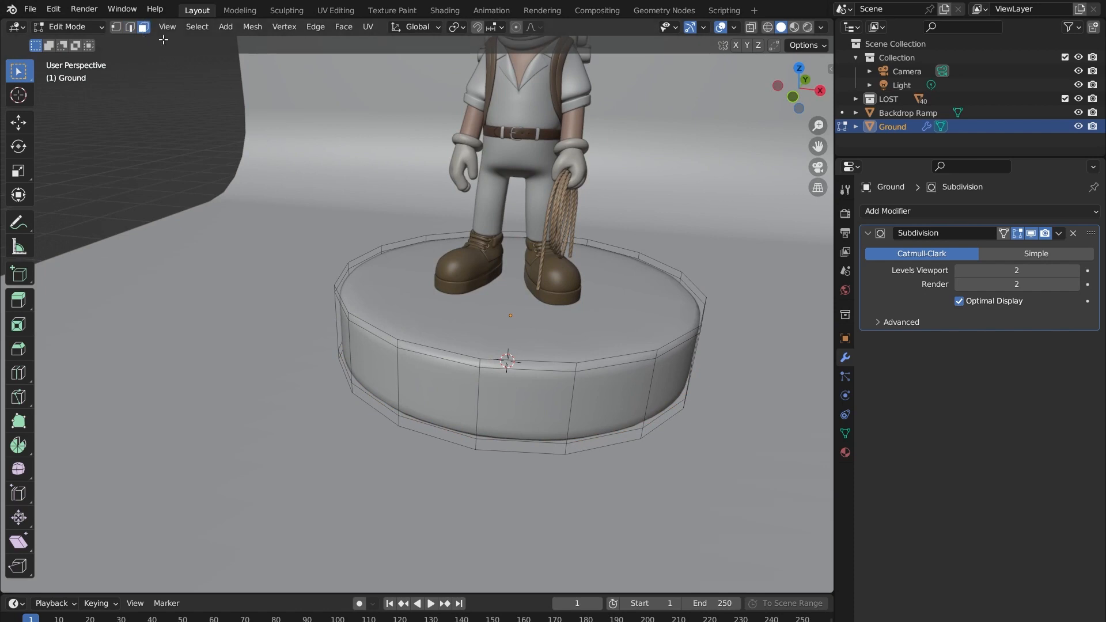
{"action": "left_click", "coordinate": [498, 300]}
{"action": "middle_click_drag", "start_coordinate": [498, 300], "coordinate": [400, 276]}
{"action": "middle_click_drag", "start_coordinate": [287, 226], "coordinate": [173, 216]}
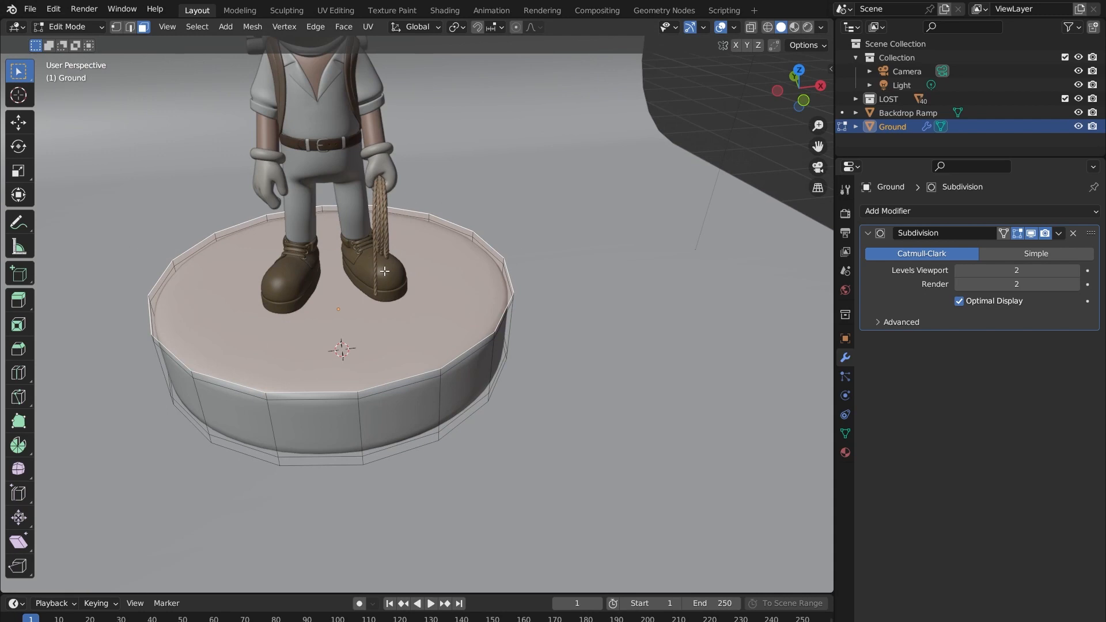
{"action": "middle_click_drag", "start_coordinate": [340, 345], "coordinate": [457, 296], "text": "shift"}
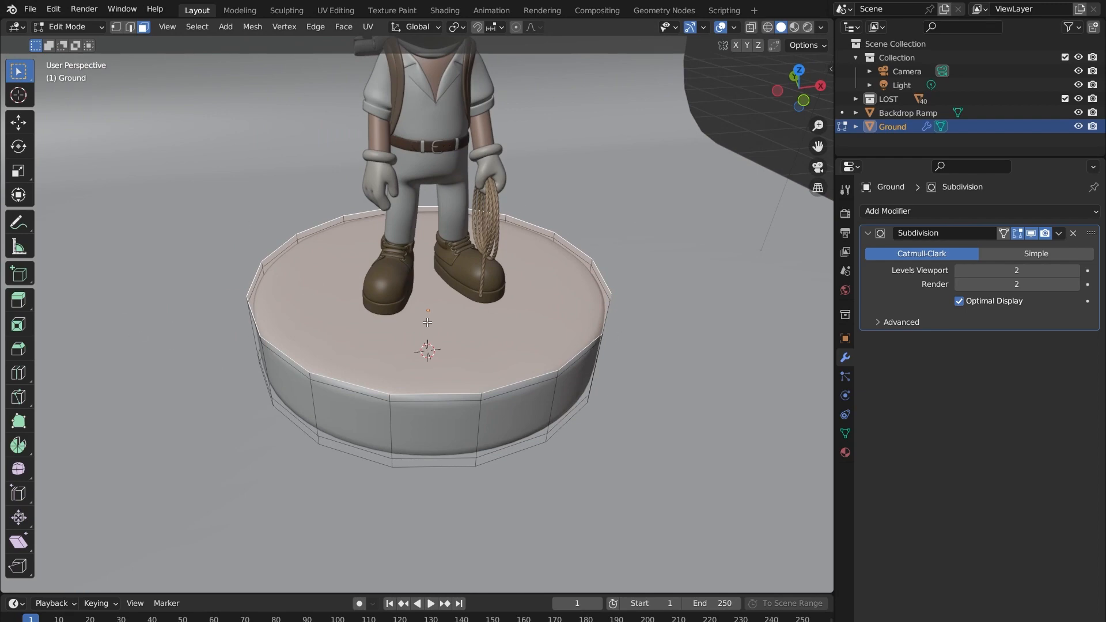
{"action": "middle_click_drag", "start_coordinate": [353, 287], "coordinate": [275, 276]}
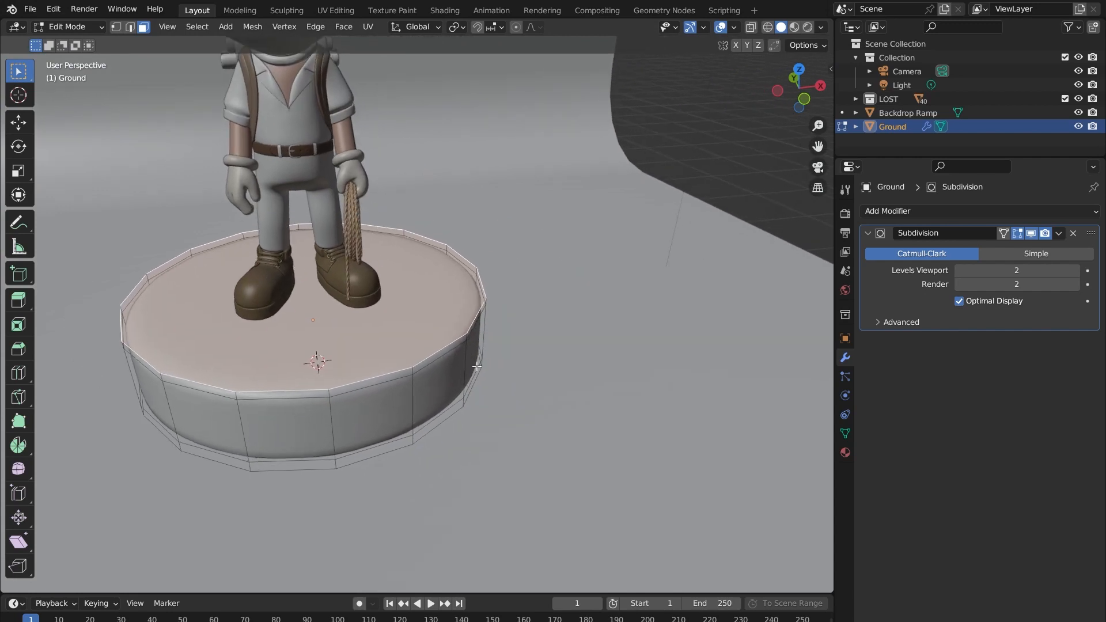
{"action": "middle_click_drag", "start_coordinate": [387, 255], "coordinate": [574, 205], "text": "shift"}
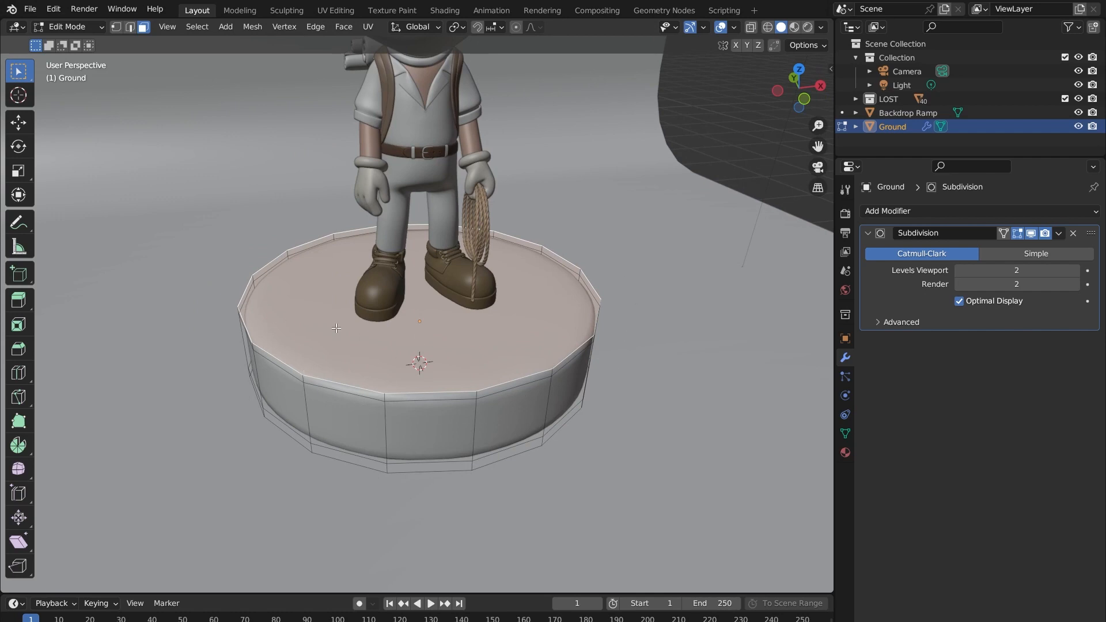
{"action": "middle_click_drag", "start_coordinate": [320, 404], "coordinate": [377, 337]}
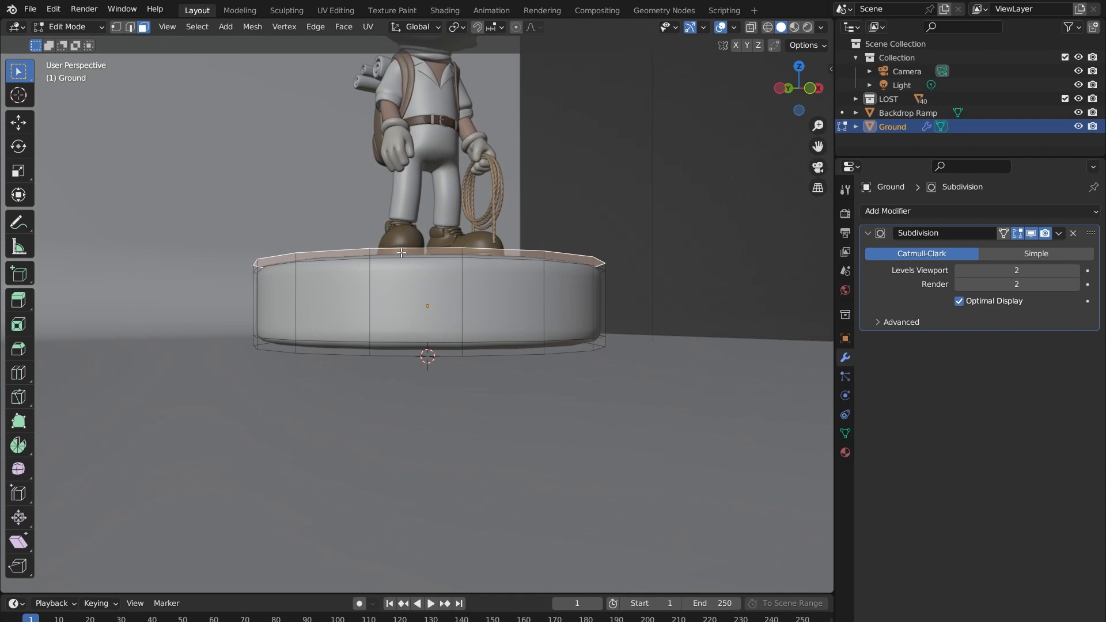
{"action": "middle_click_drag", "start_coordinate": [405, 277], "coordinate": [366, 286]}
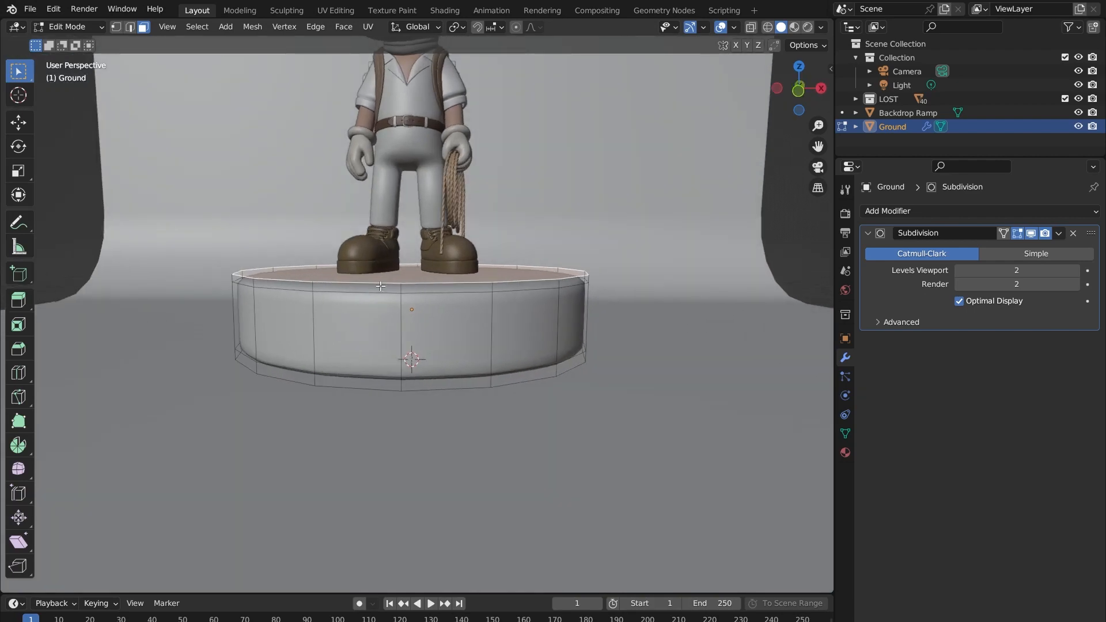
{"action": "middle_click_drag", "start_coordinate": [580, 291], "coordinate": [460, 259]}
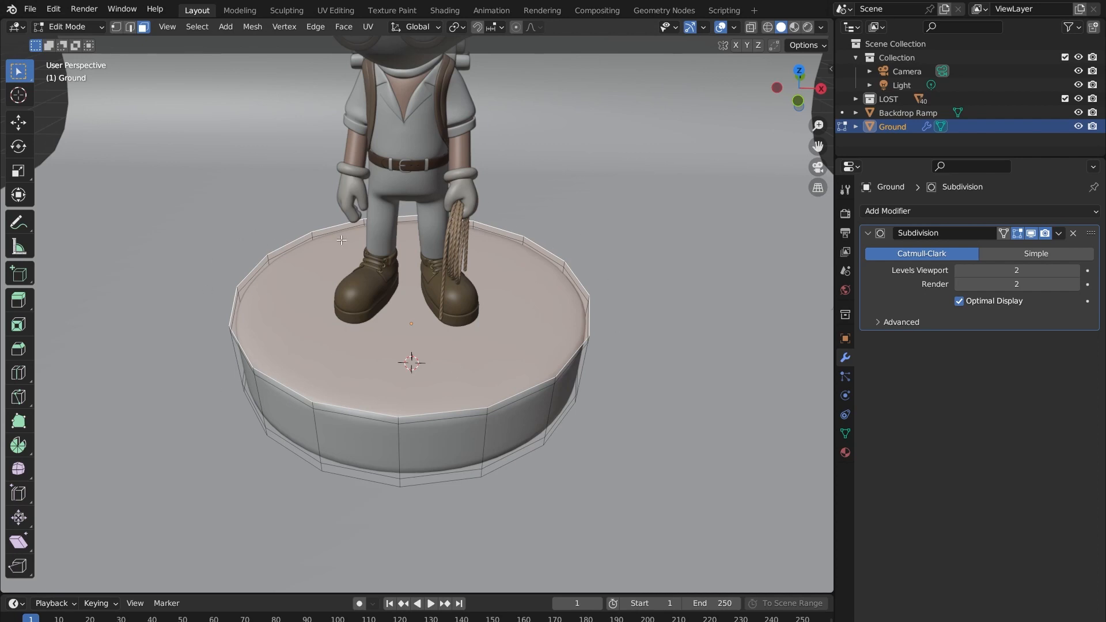
{"action": "middle_click_drag", "start_coordinate": [394, 277], "coordinate": [421, 281], "text": "shift"}
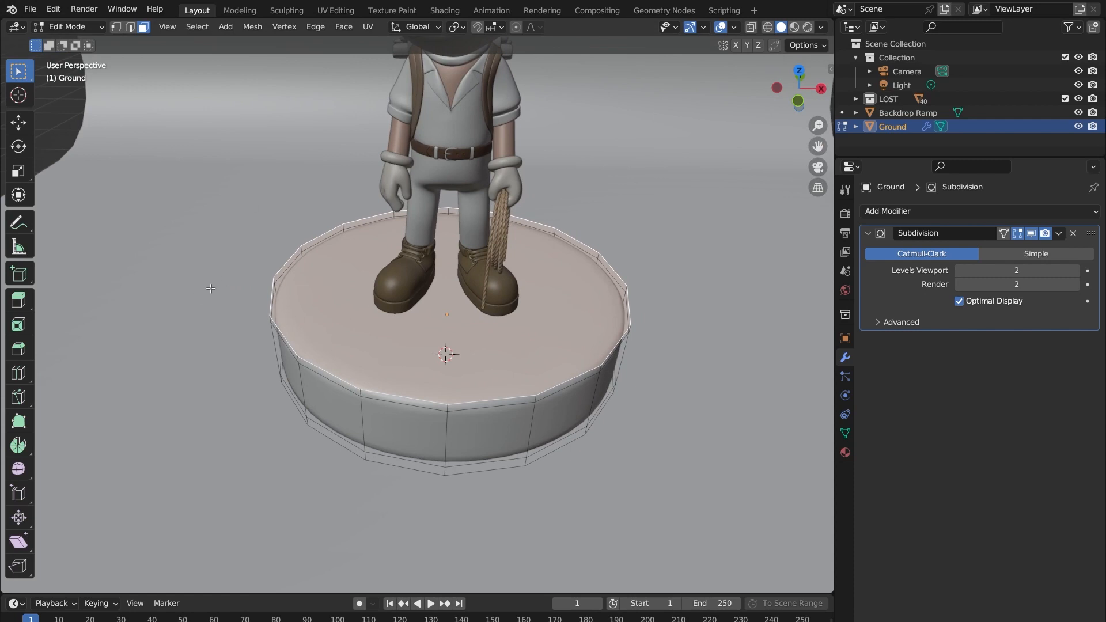
{"action": "left_click", "coordinate": [257, 197]}
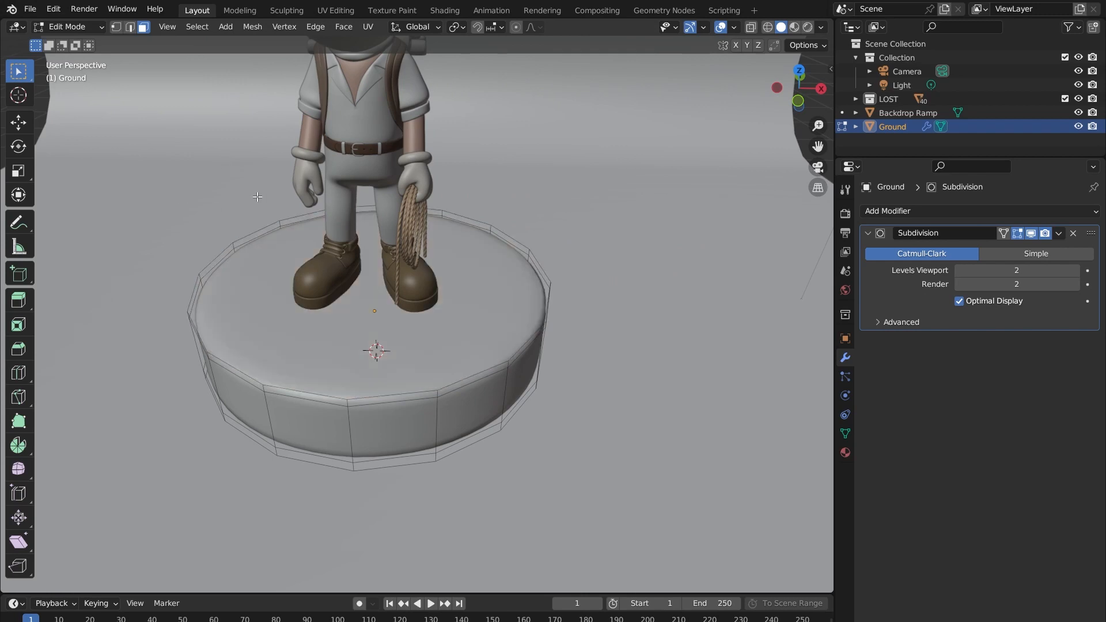
- Delete the Ground disc's top face, leaving its side wall and base in place
{"action": "left_click", "coordinate": [382, 339]}
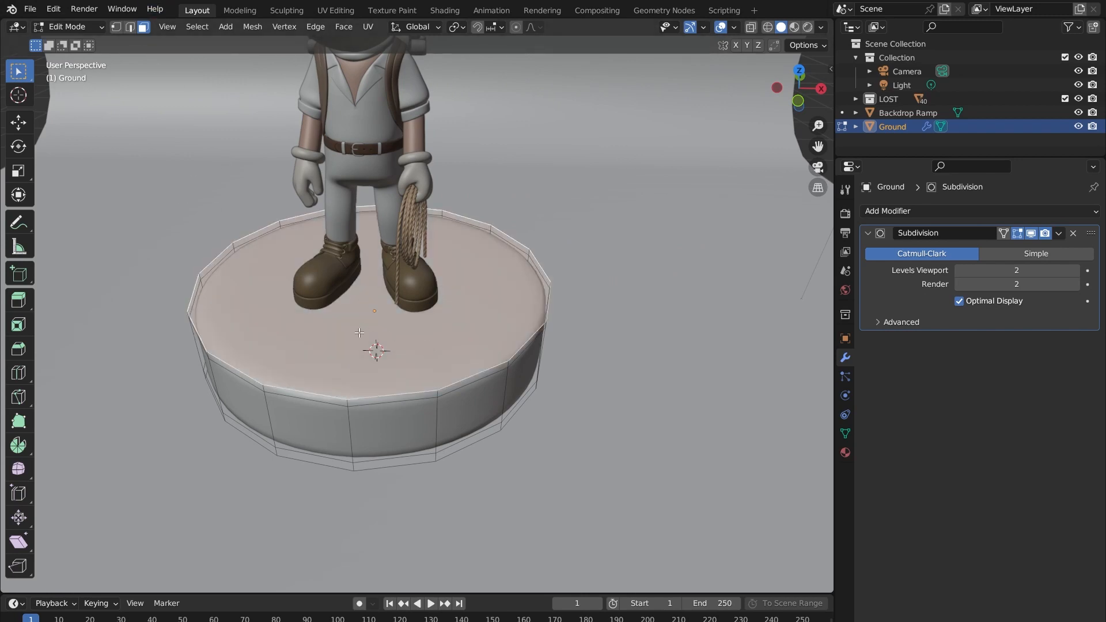
{"action": "key", "text": "x"}
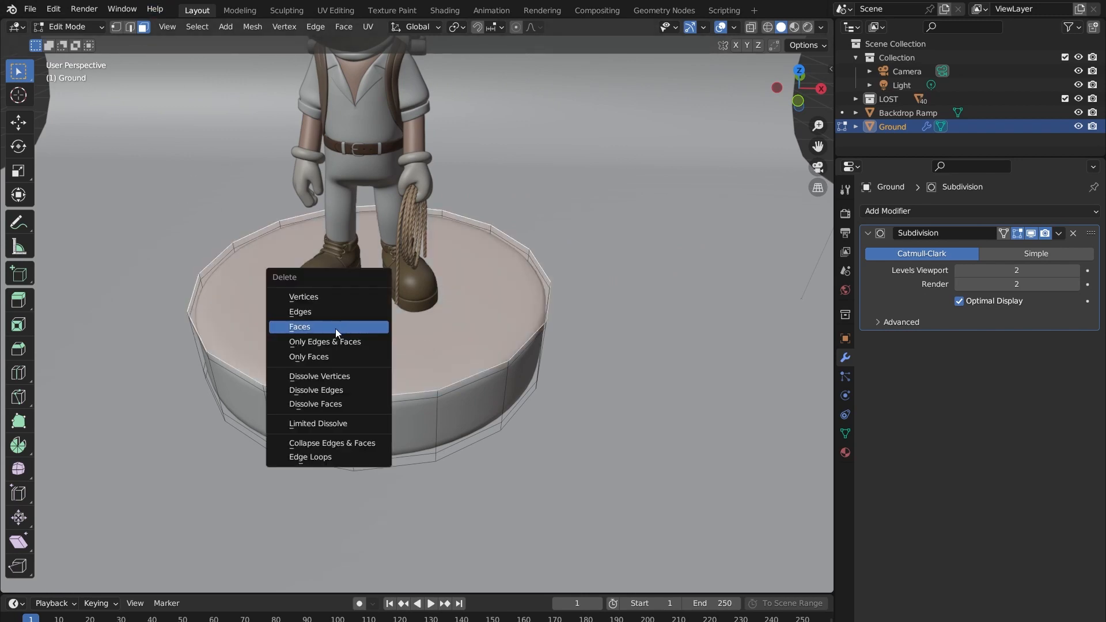
{"action": "left_click", "coordinate": [320, 328]}
{"action": "middle_click_drag", "start_coordinate": [320, 327], "coordinate": [233, 232]}
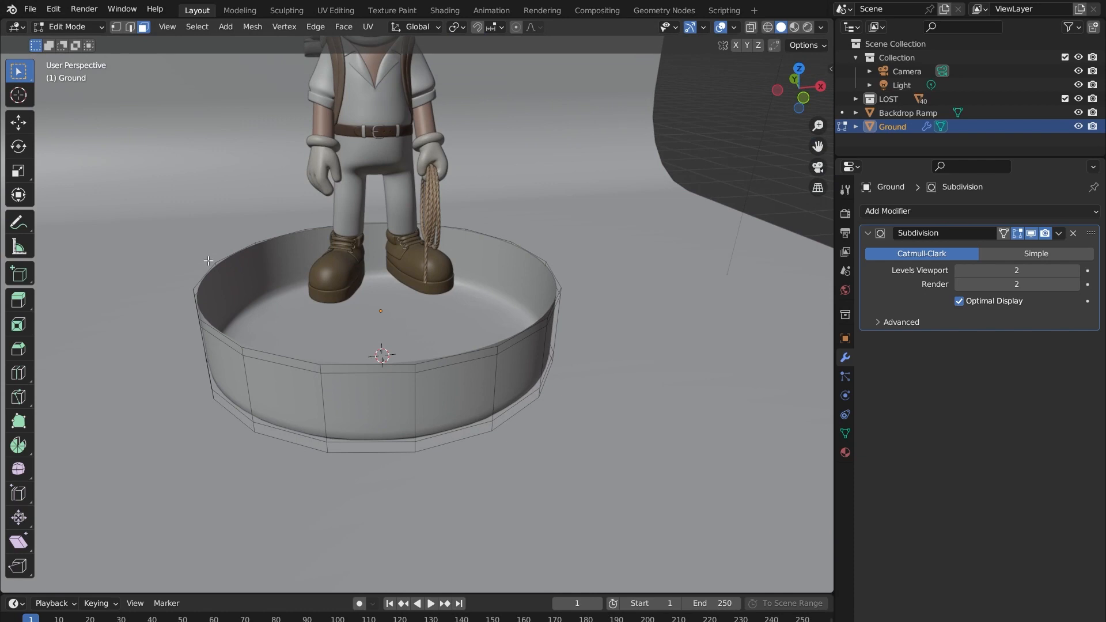
- Select the entire open top edge loop of the Ground disc and close it using Grid Fill with span 4 and offset 0
{"action": "key", "text": "2"}
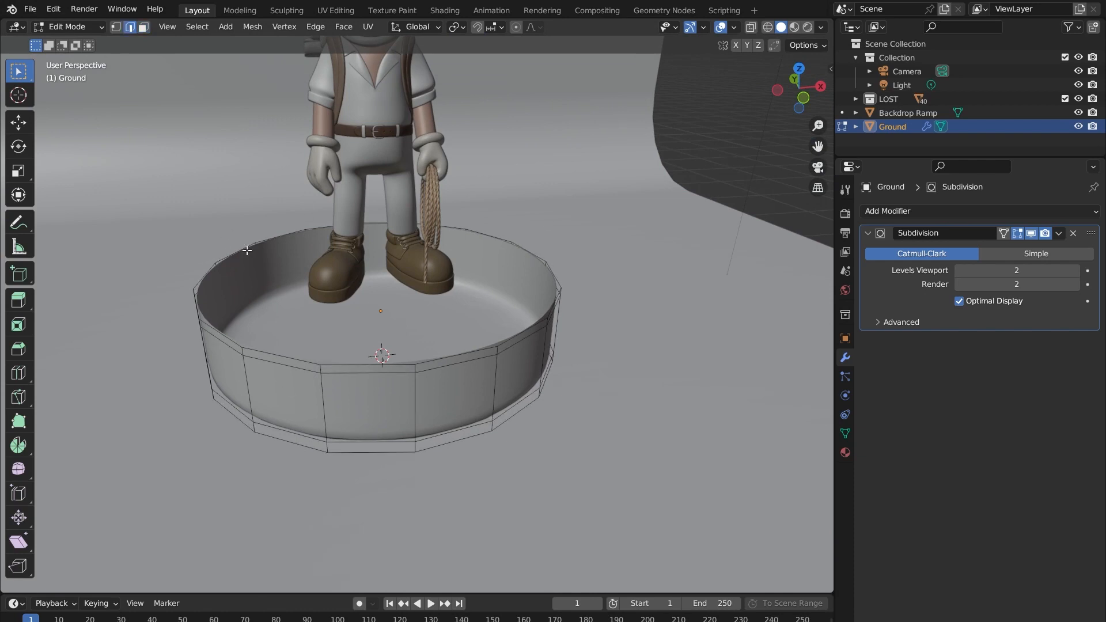
{"action": "middle_click_drag", "start_coordinate": [247, 251], "coordinate": [277, 238], "text": "shift"}
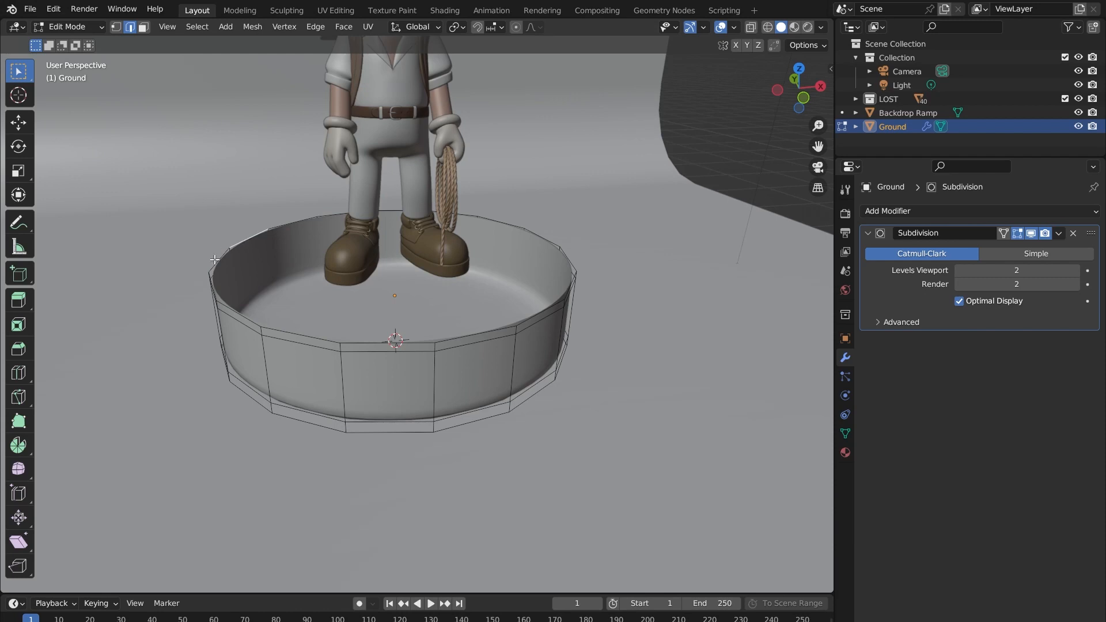
{"action": "left_click", "coordinate": [241, 317]}
{"action": "left_click", "coordinate": [240, 242]}
{"action": "left_click", "coordinate": [238, 243], "text": "alt"}
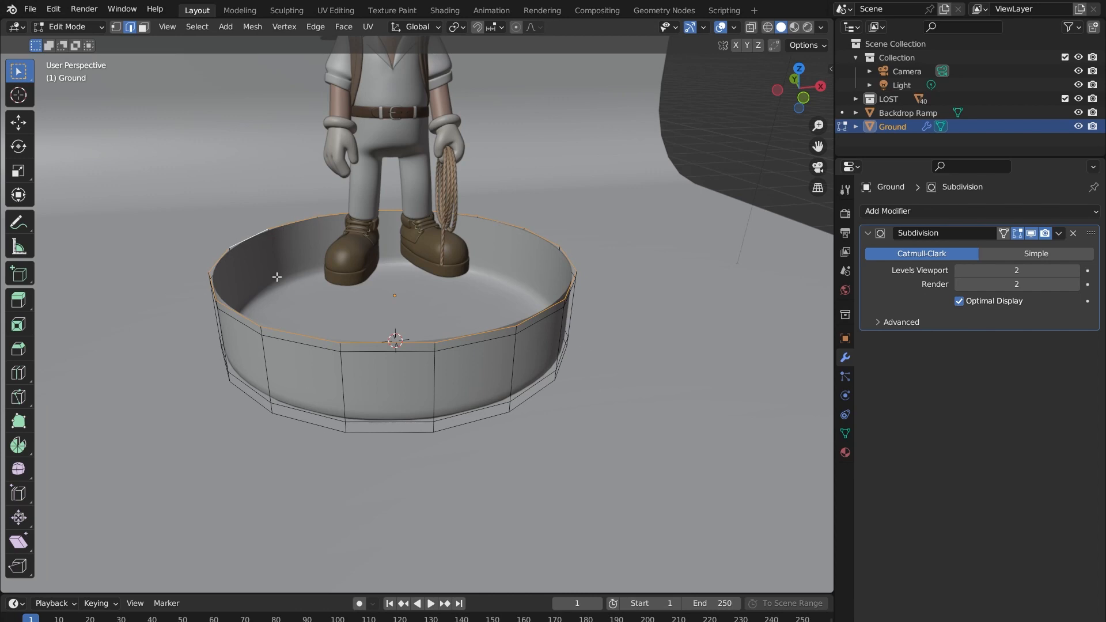
{"action": "left_click", "coordinate": [585, 334]}
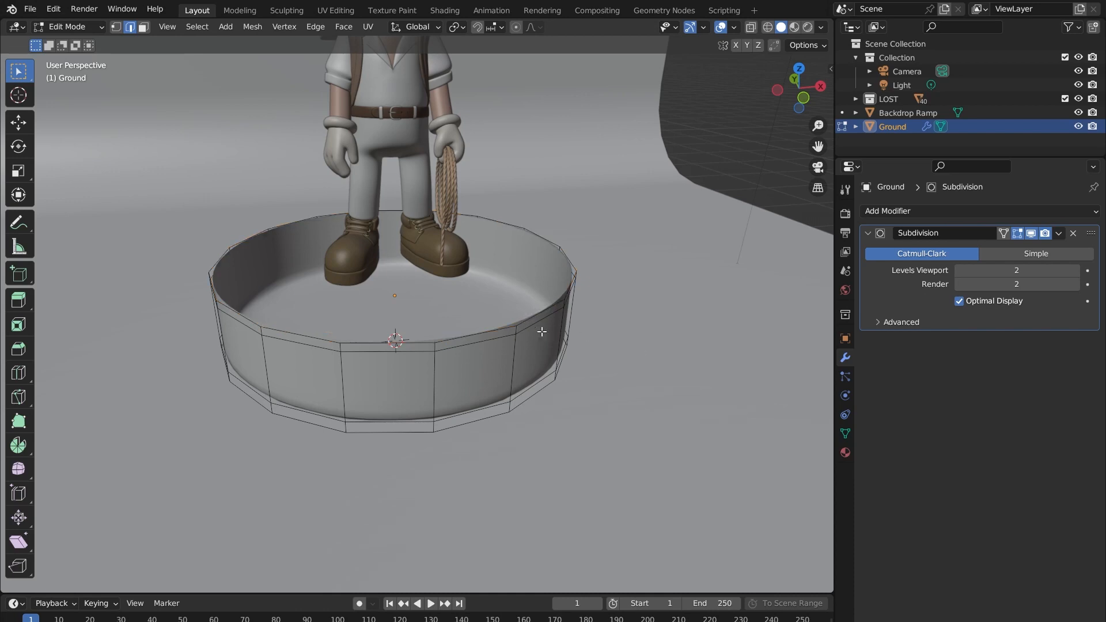
{"action": "left_click", "coordinate": [554, 307]}
{"action": "left_click", "coordinate": [280, 328], "text": "alt"}
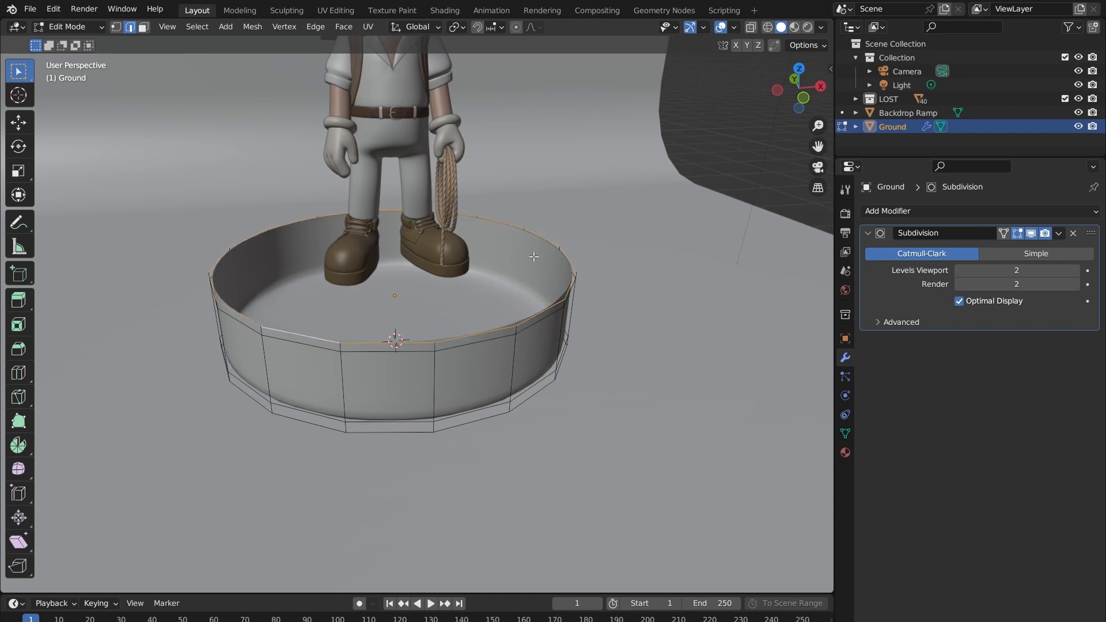
{"action": "left_click", "coordinate": [520, 226], "text": "alt"}
{"action": "middle_click_drag", "start_coordinate": [515, 216], "coordinate": [261, 217]}
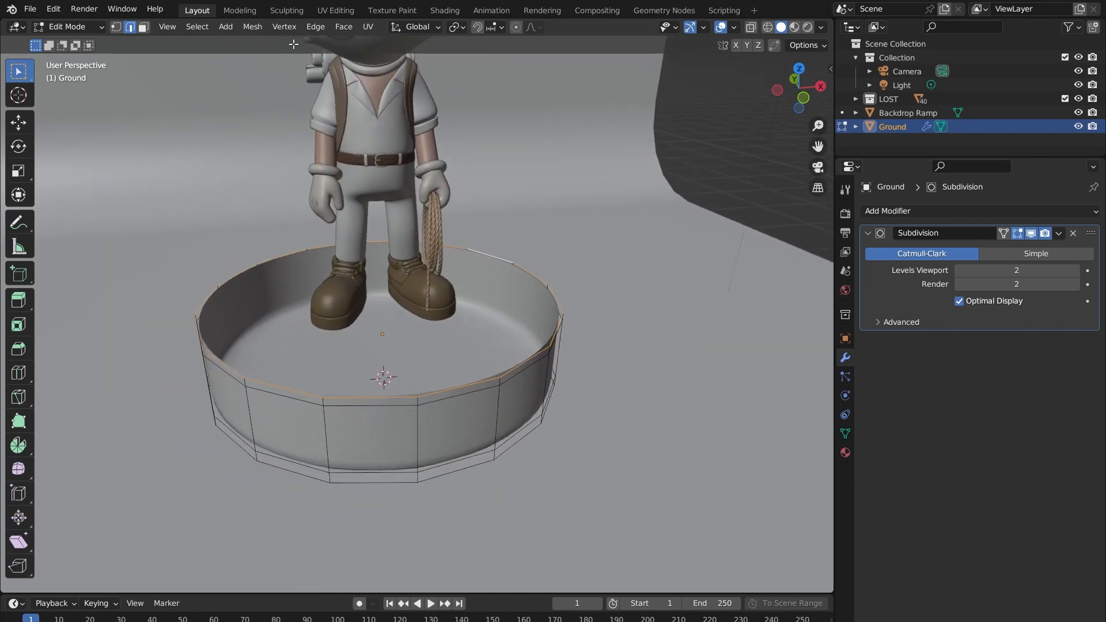
{"action": "left_click", "coordinate": [342, 27]}
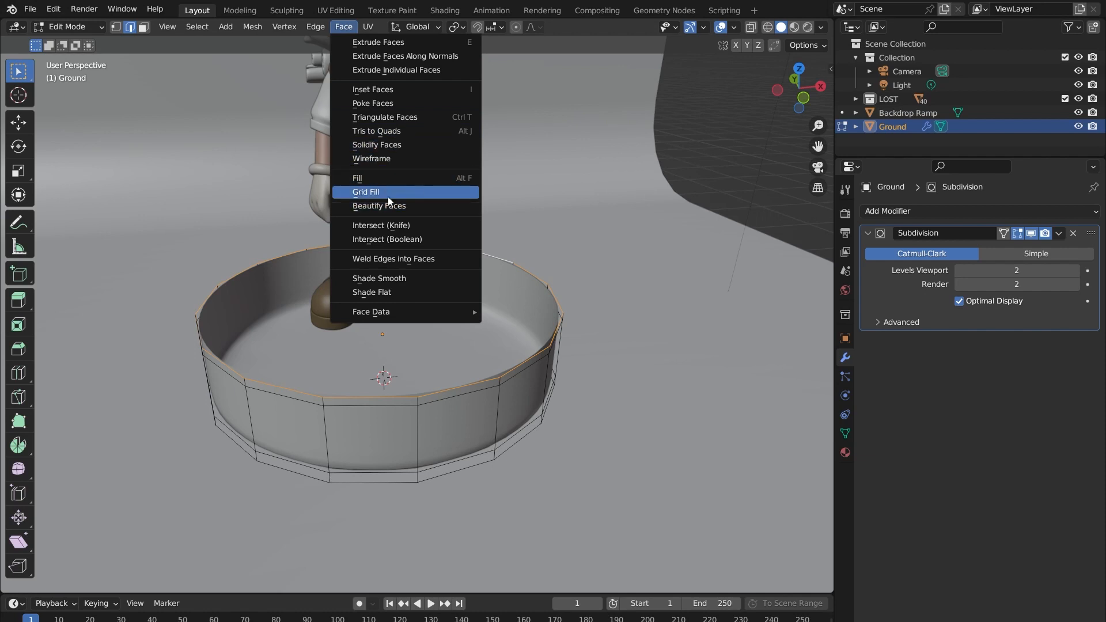
{"action": "left_click", "coordinate": [414, 193]}
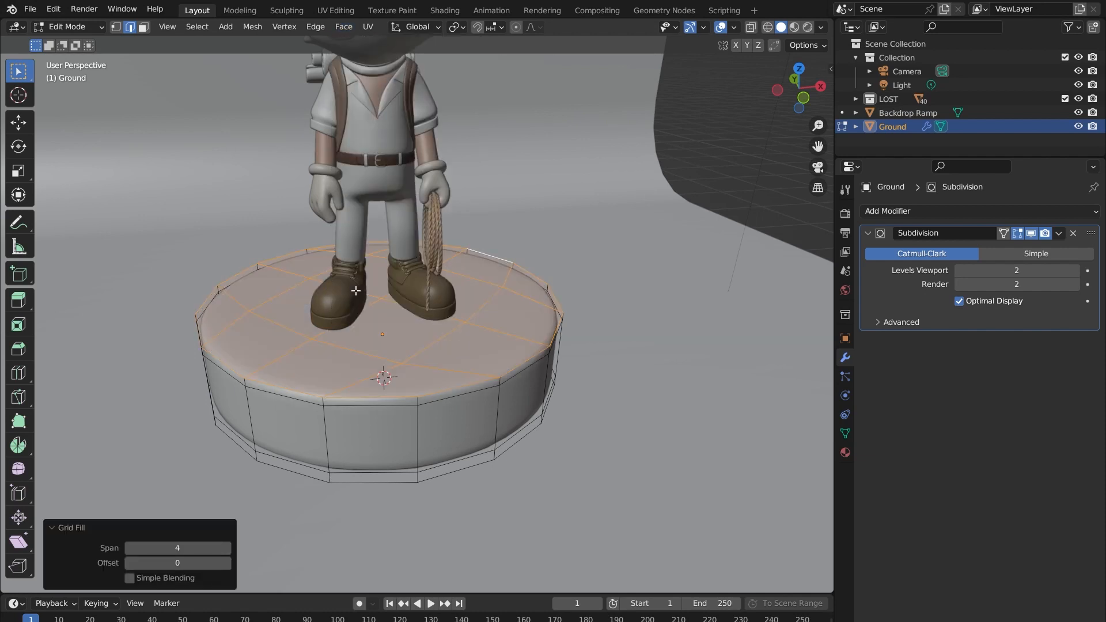
- Examine the grid topology on the Ground disc's filled top from several angles, ending with nothing selected
{"action": "scroll", "coordinate": [346, 282], "scroll_direction": "up", "scroll_amount": 1}
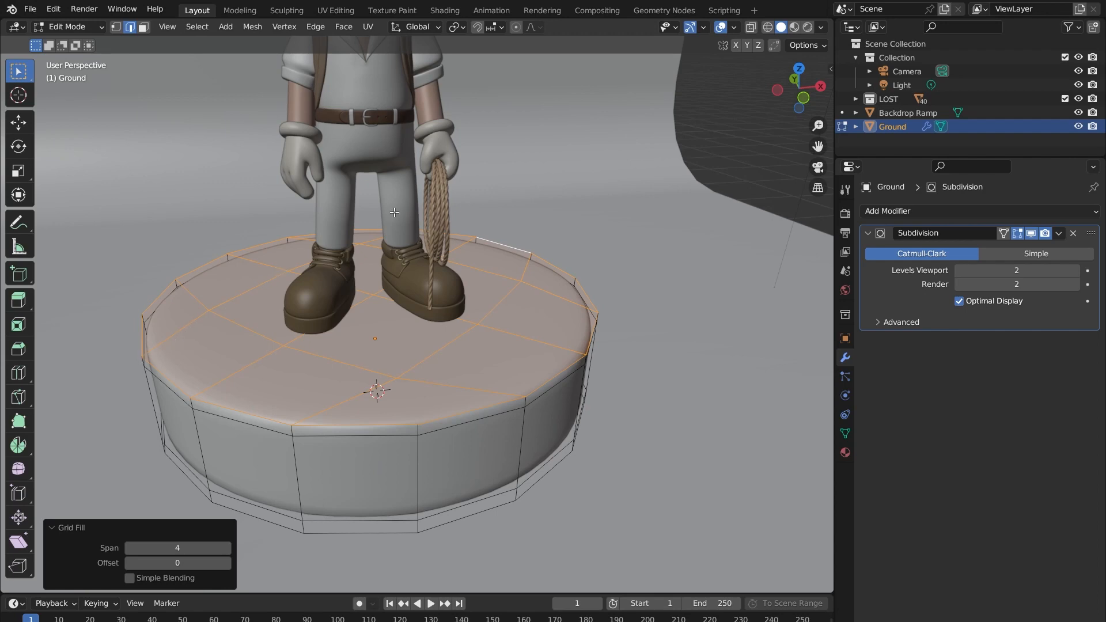
{"action": "middle_click_drag", "start_coordinate": [280, 270], "coordinate": [294, 295]}
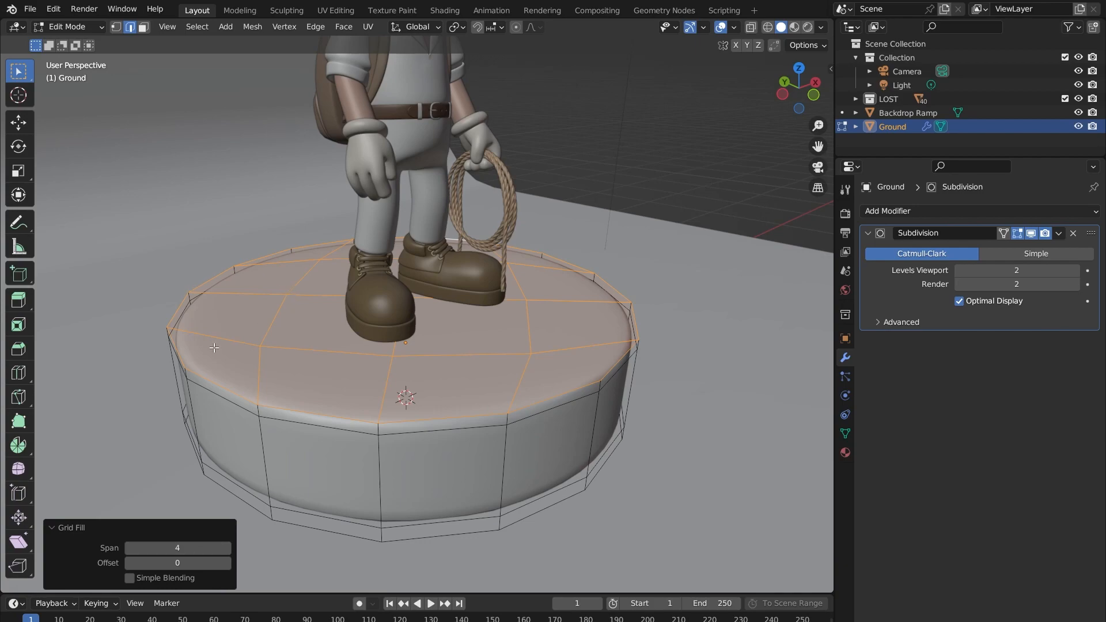
{"action": "middle_click_drag", "start_coordinate": [558, 274], "coordinate": [518, 267]}
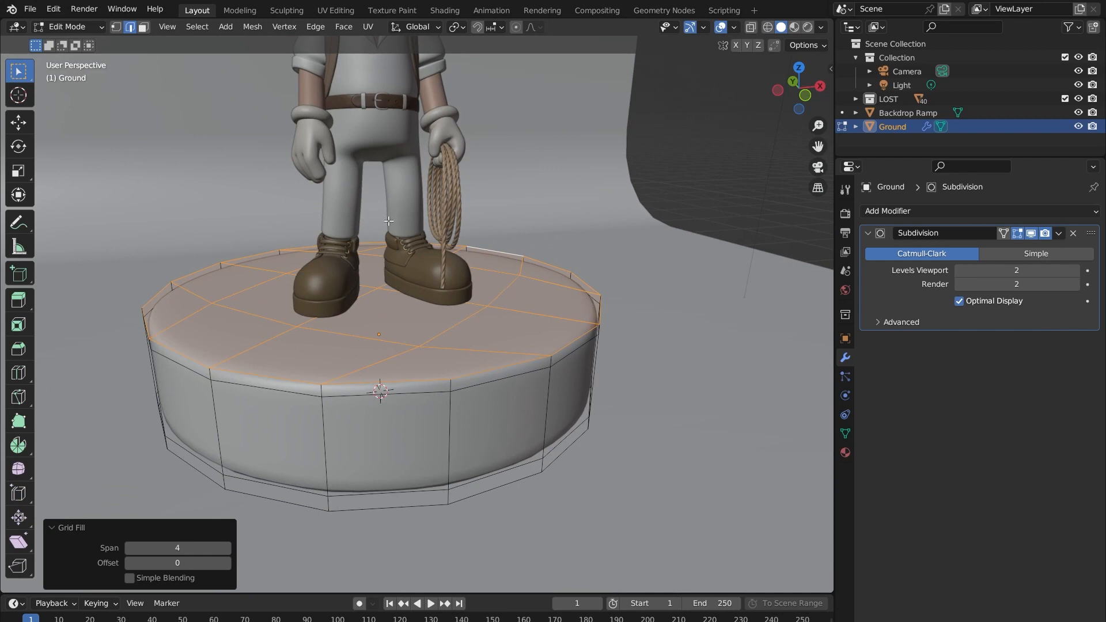
{"action": "middle_click_drag", "start_coordinate": [336, 292], "coordinate": [452, 275], "text": "shift"}
{"action": "middle_click_drag", "start_coordinate": [650, 287], "coordinate": [374, 293], "text": "shift"}
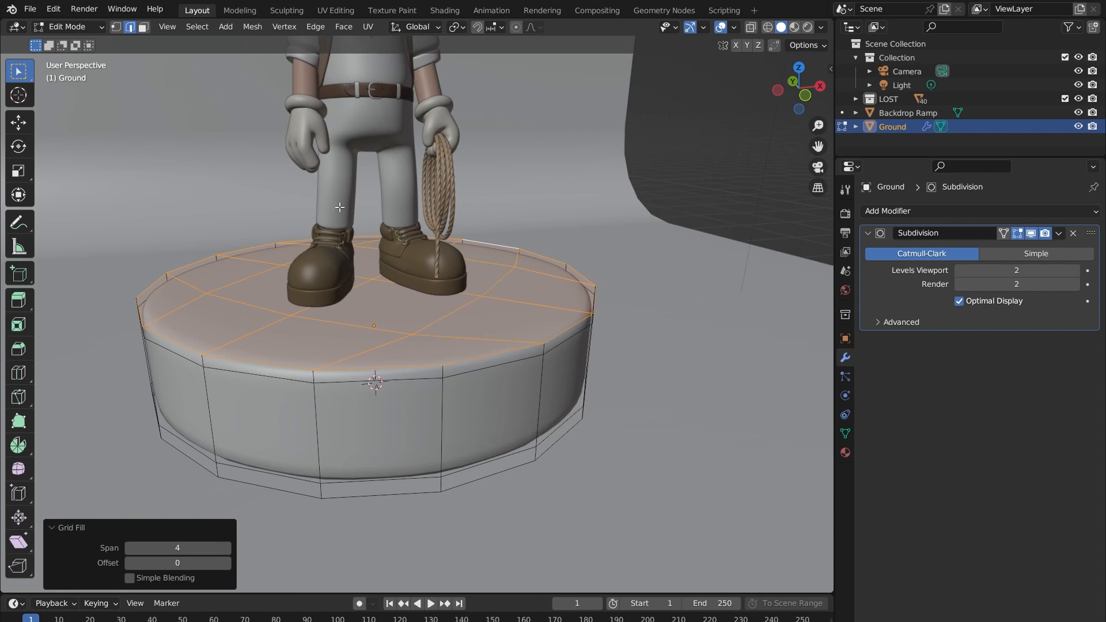
{"action": "middle_click_drag", "start_coordinate": [425, 263], "coordinate": [511, 260], "text": "shift"}
{"action": "middle_click_drag", "start_coordinate": [572, 316], "coordinate": [408, 309]}
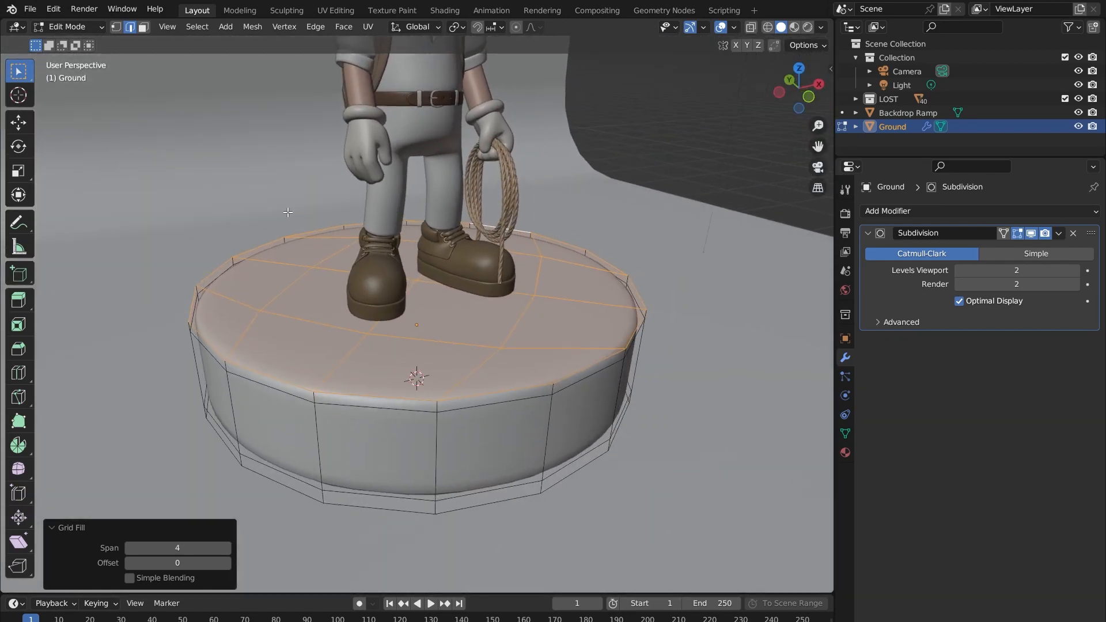
{"action": "middle_click_drag", "start_coordinate": [593, 303], "coordinate": [544, 302], "text": "shift"}
{"action": "left_click", "coordinate": [211, 188]}
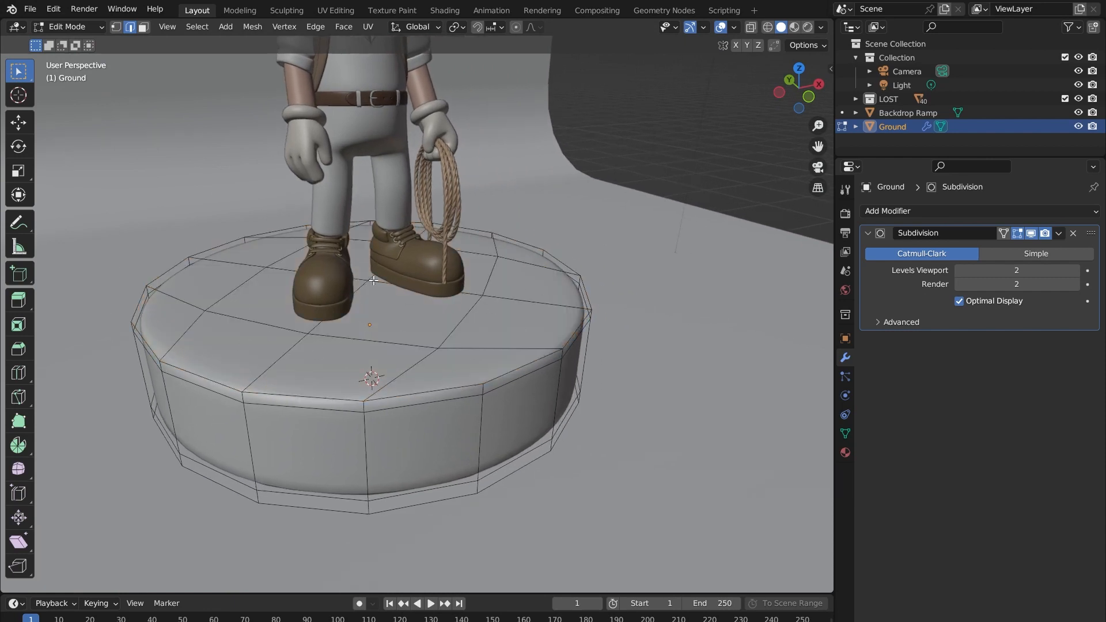
- Raise the inner top vertex beside the character's rope-side boot about 0.48 m along Z to form a mound
{"action": "key", "text": "1"}
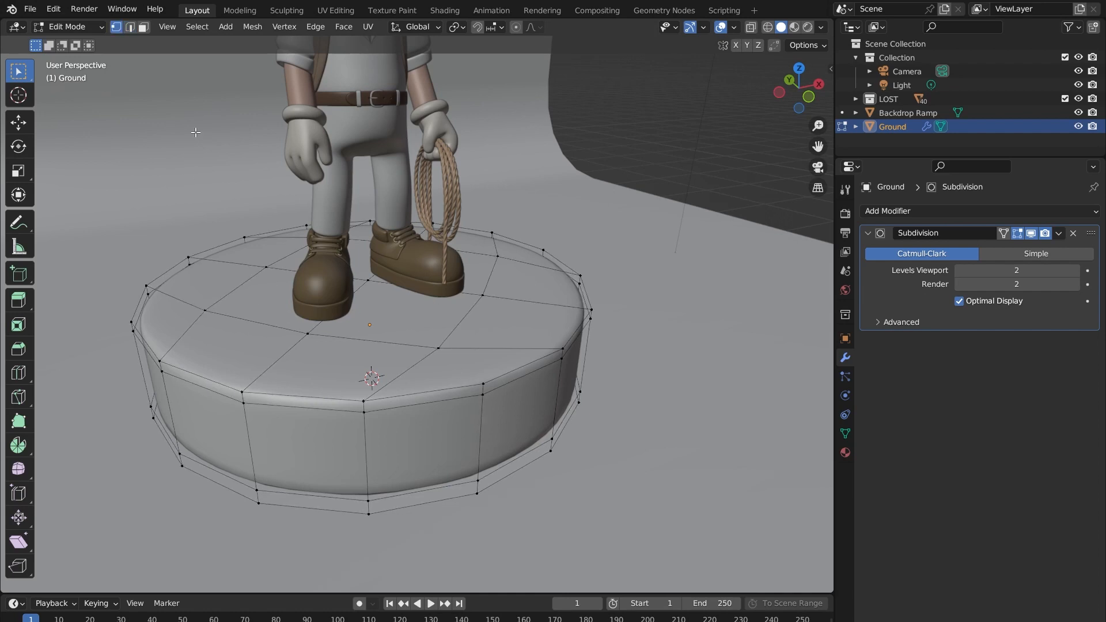
{"action": "left_click", "coordinate": [207, 313]}
{"action": "left_click", "coordinate": [472, 302], "text": "shift"}
{"action": "mouse_move", "coordinate": [484, 378]}
{"action": "middle_mouse_down"}
{"action": "mouse_move", "coordinate": [444, 379]}
{"action": "mouse_move", "coordinate": [472, 378]}
{"action": "middle_mouse_up"}
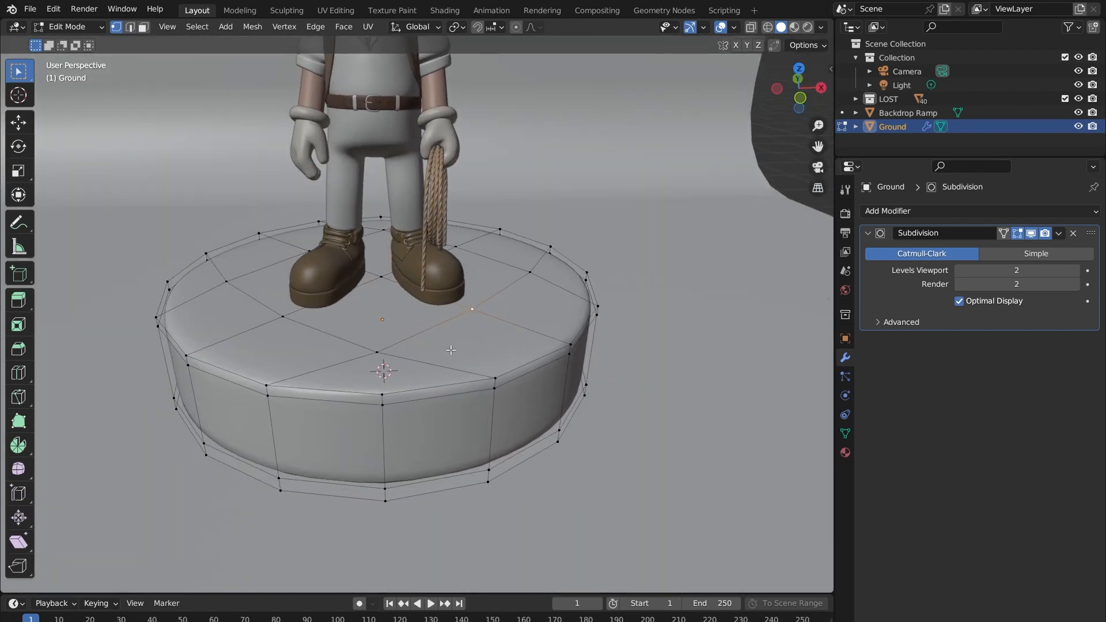
{"action": "key", "text": "g"}
{"action": "key", "text": "z"}
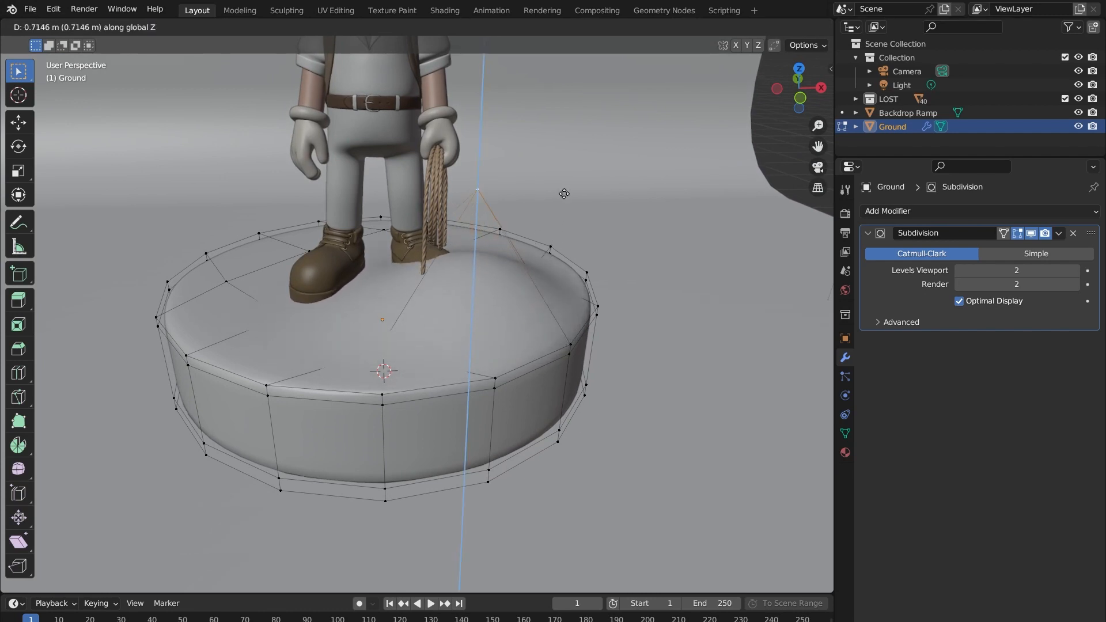
{"action": "left_click", "coordinate": [554, 246]}
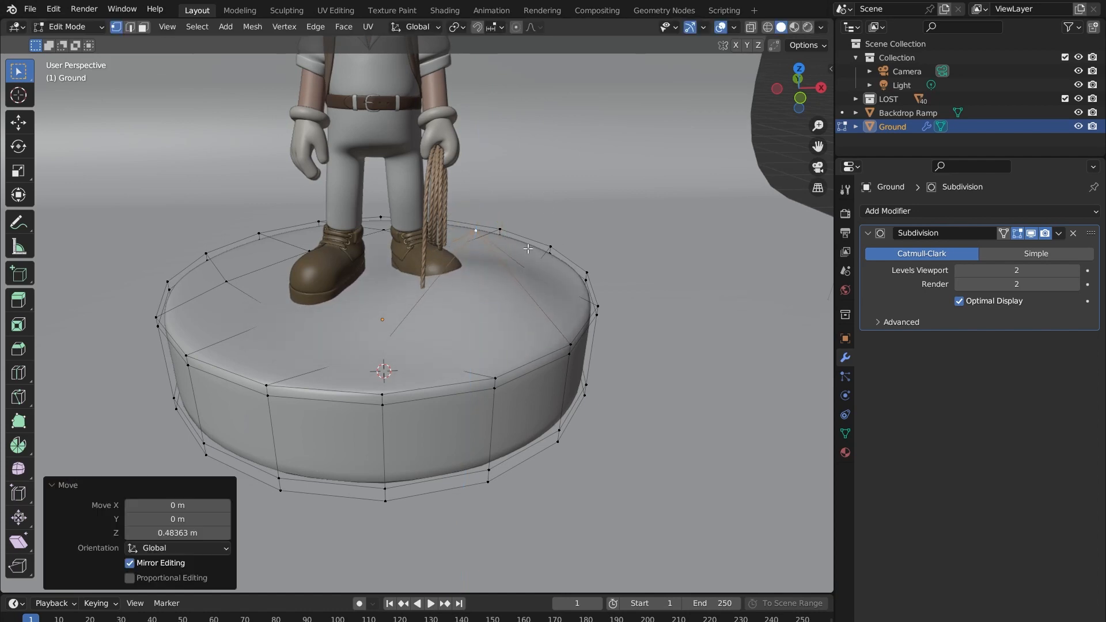
- Lower the inner top vertex on the side opposite the rope by about 0.24 m along Z
{"action": "left_click", "coordinate": [228, 280]}
{"action": "key", "text": "g"}
{"action": "key", "text": "z"}
{"action": "left_click", "coordinate": [231, 315]}
{"action": "middle_click_drag", "start_coordinate": [255, 293], "coordinate": [537, 282]}
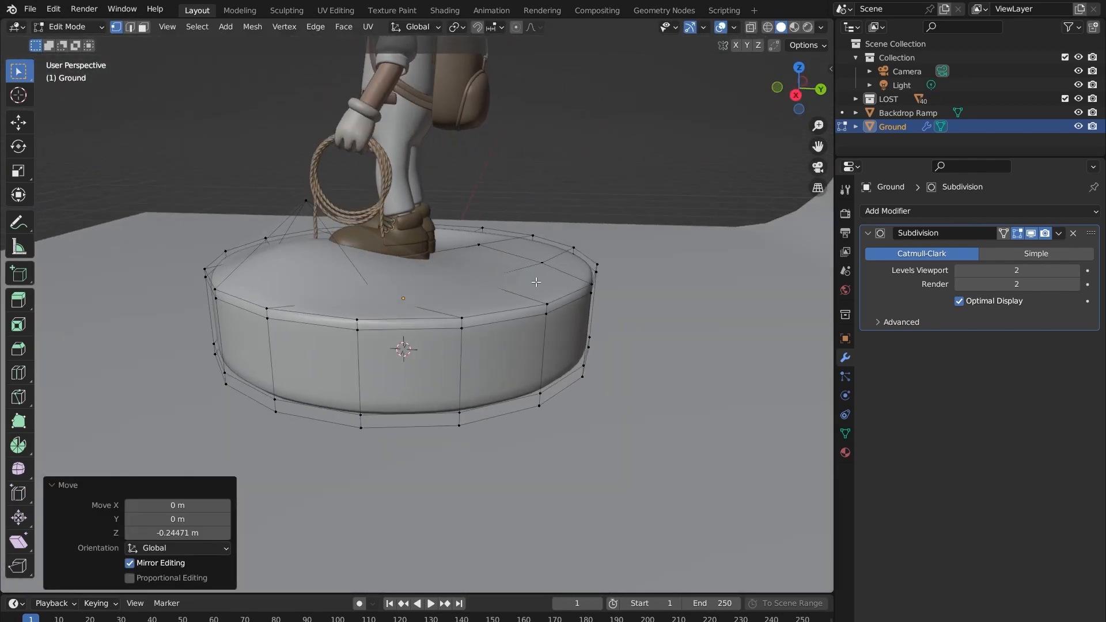
- Select the inner edge of the disc's top behind the character and raise it about 0.28 m along Z
{"action": "left_click", "coordinate": [546, 263]}
{"action": "middle_click_drag", "start_coordinate": [445, 244], "coordinate": [467, 302]}
{"action": "key", "text": "2"}
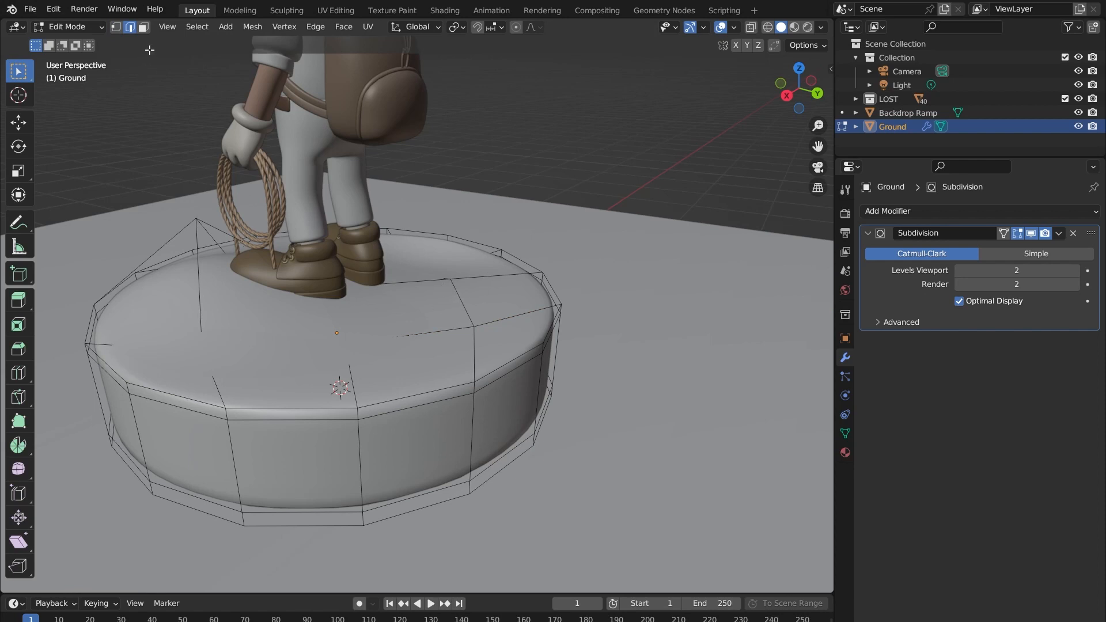
{"action": "left_click", "coordinate": [455, 281]}
{"action": "middle_click_drag", "start_coordinate": [468, 303], "coordinate": [531, 301]}
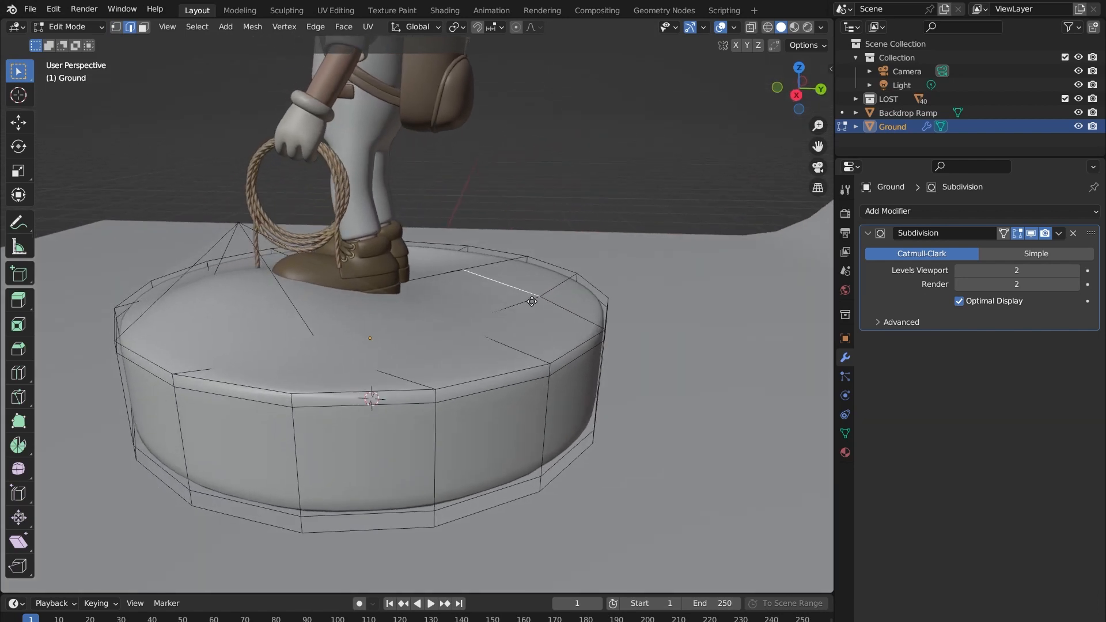
{"action": "key", "text": "g"}
{"action": "key", "text": "z"}
{"action": "key", "text": "g"}
{"action": "left_click", "coordinate": [532, 296]}
{"action": "key", "text": "g"}
{"action": "key", "text": "z"}
{"action": "left_click", "coordinate": [527, 209]}
{"action": "middle_click_drag", "start_coordinate": [371, 269], "coordinate": [297, 227]}
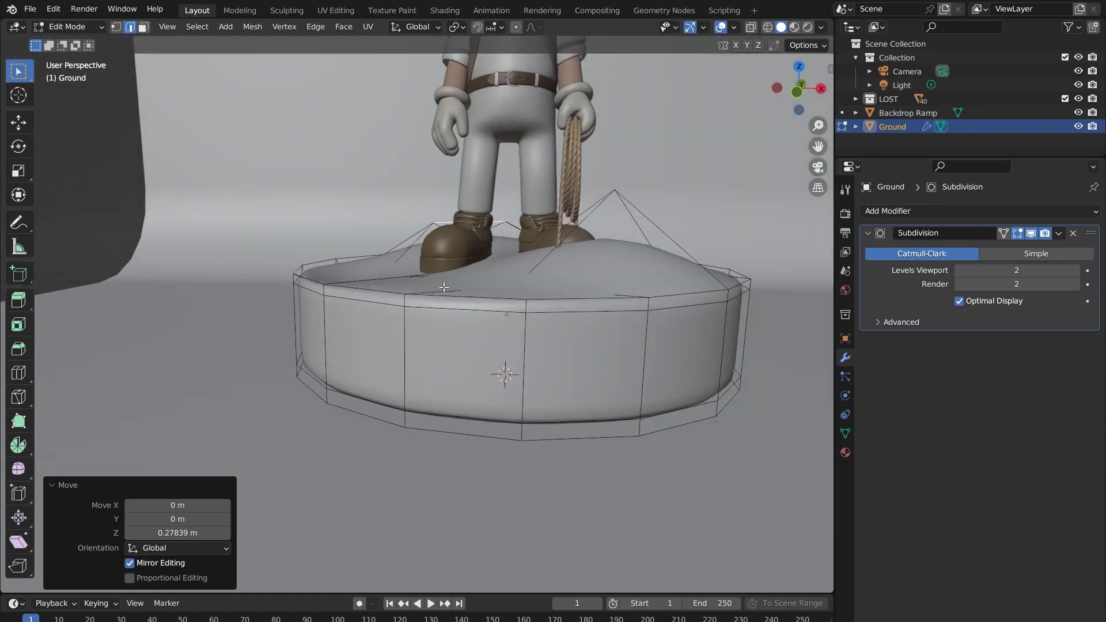
- Examine the sculpted Ground disc around the character, comparing its smooth surface with its control cage
{"action": "scroll", "coordinate": [385, 279], "scroll_direction": "down", "scroll_amount": 3}
{"action": "middle_click_drag", "start_coordinate": [518, 269], "coordinate": [634, 365]}
{"action": "key", "text": "Tab"}
{"action": "middle_click_drag", "start_coordinate": [497, 333], "coordinate": [440, 383]}
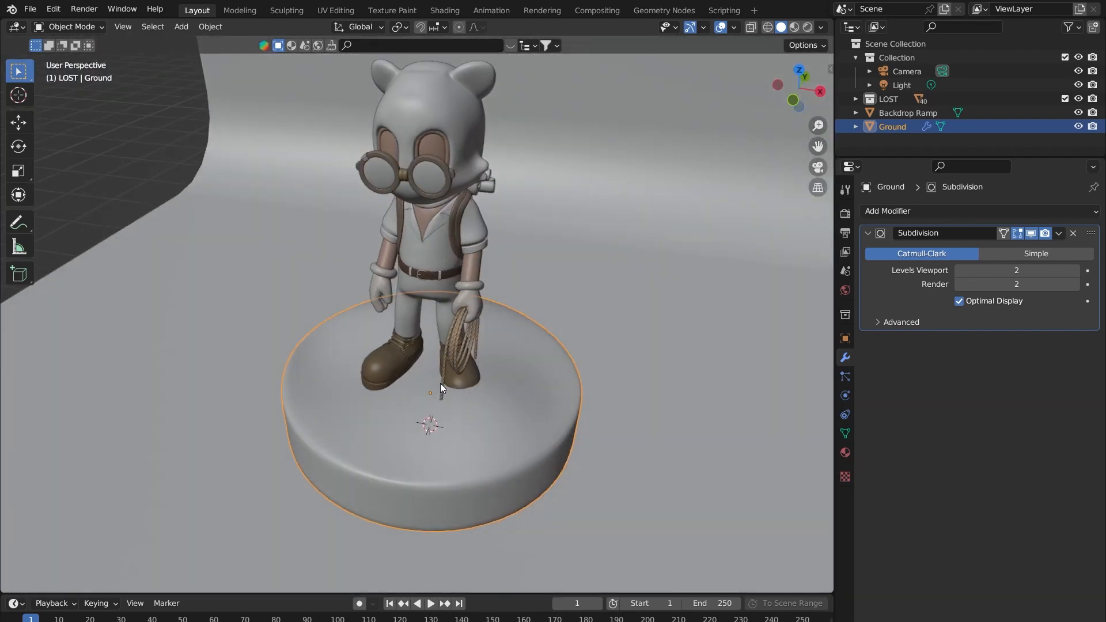
{"action": "key", "text": "Tab"}
{"action": "key", "text": "Tab"}
{"action": "key", "text": "Tab"}
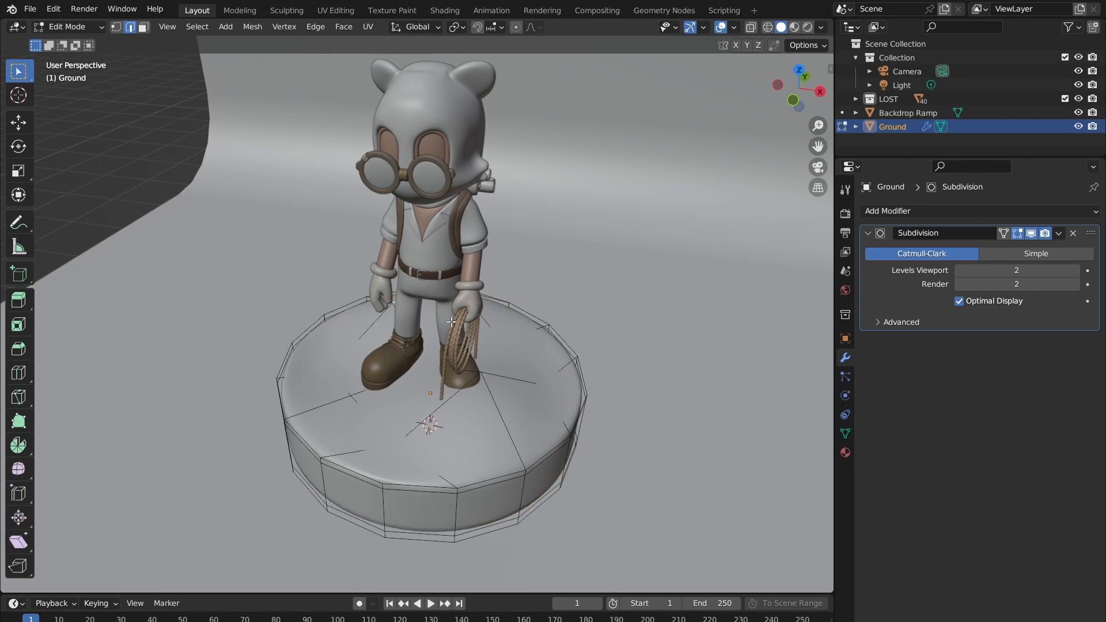
{"action": "middle_click_drag", "start_coordinate": [767, 323], "coordinate": [724, 219], "text": "shift"}
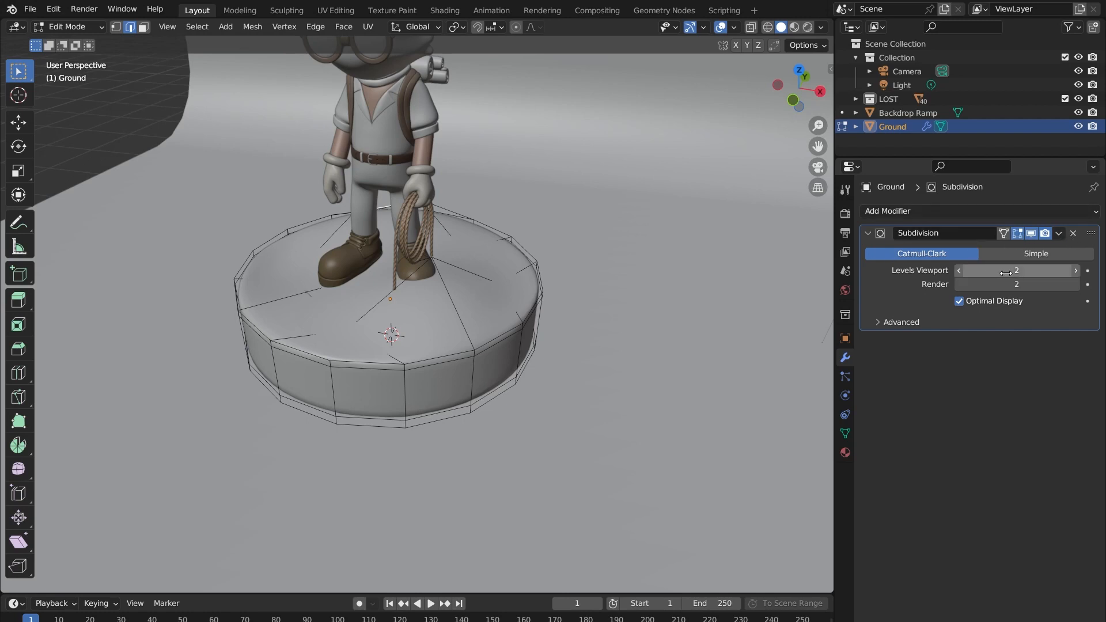
- Try Subdivision viewport levels 0 and 3 on the Ground disc, and return the level to 2
{"action": "left_click_drag", "start_coordinate": [1019, 270], "coordinate": [973, 270]}
{"action": "middle_click_drag", "start_coordinate": [579, 273], "coordinate": [596, 243]}
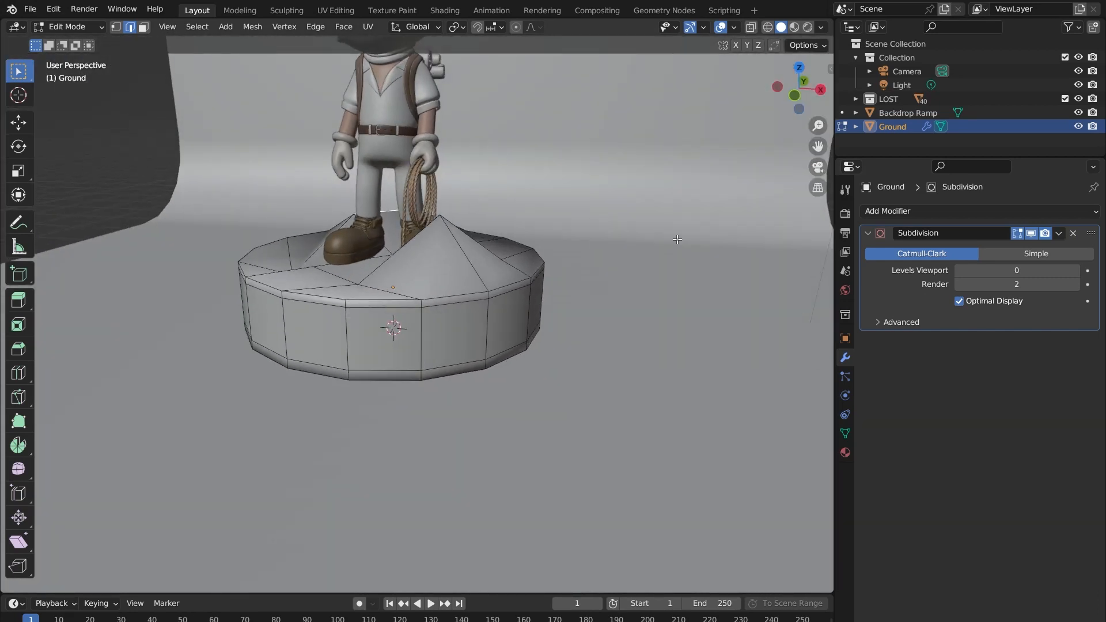
{"action": "left_click", "coordinate": [992, 270]}
{"action": "type", "text": "3"}
{"action": "key", "text": "Return"}
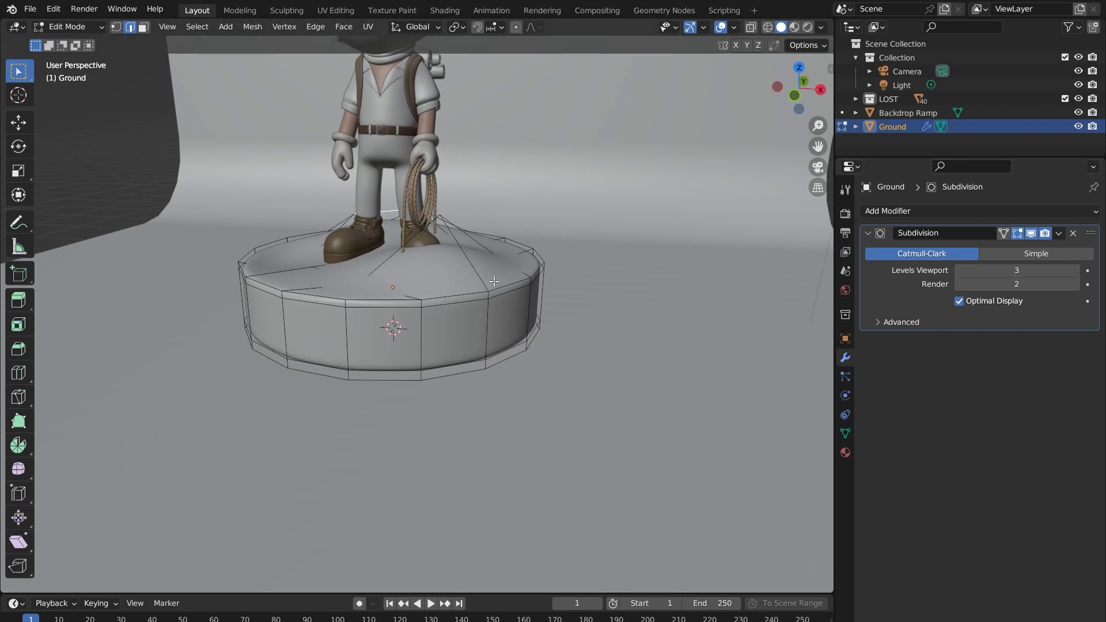
{"action": "key", "text": "Tab"}
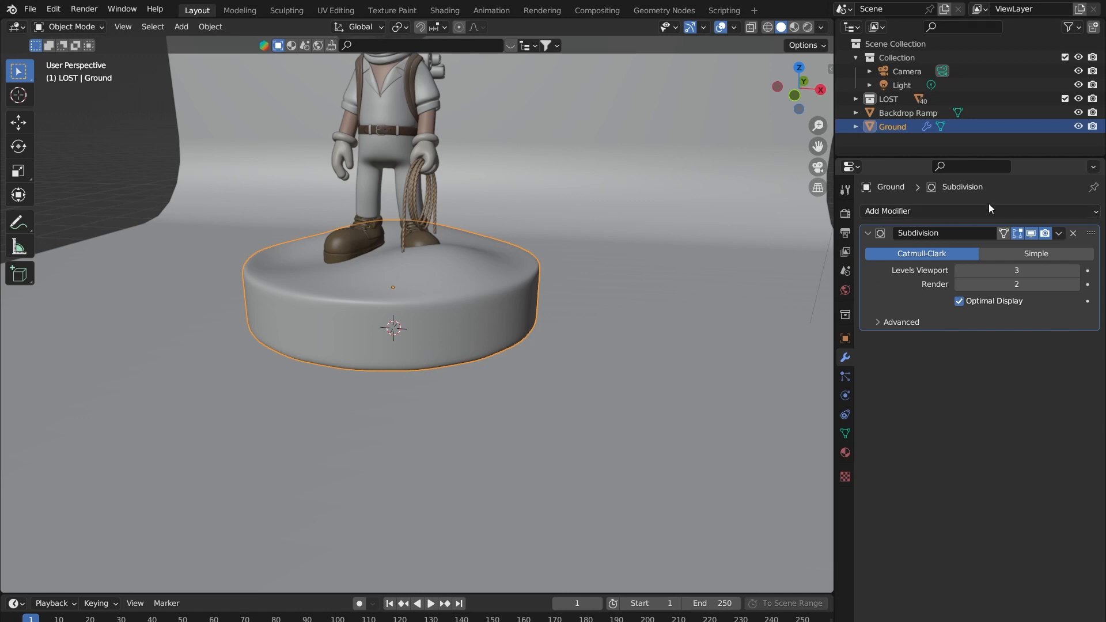
{"action": "middle_click_drag", "start_coordinate": [357, 236], "coordinate": [453, 272]}
{"action": "scroll", "coordinate": [454, 278], "scroll_direction": "up", "scroll_amount": 2}
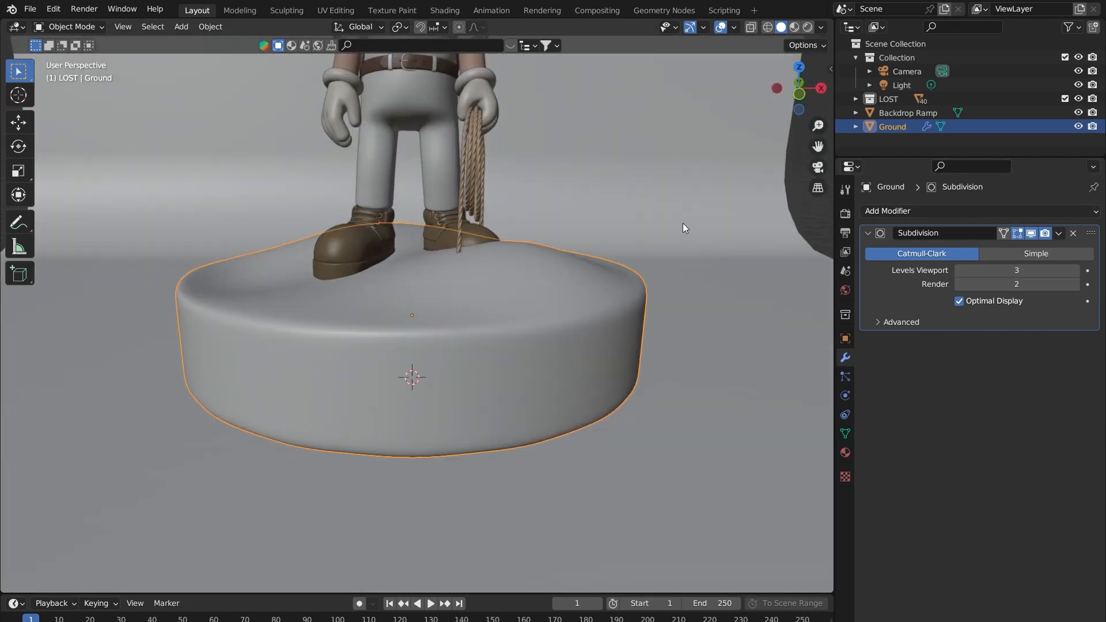
{"action": "left_click", "coordinate": [961, 270]}
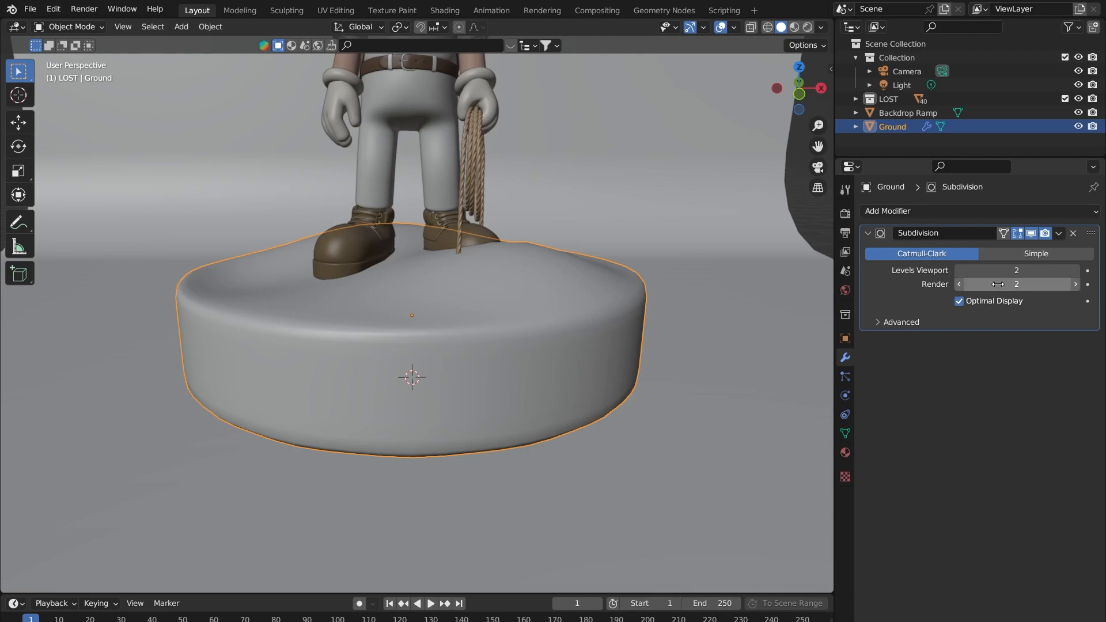
- Apply the Subdivision modifier to the Ground disc and inspect the resulting mesh from several angles
{"action": "left_click", "coordinate": [1072, 233]}
{"action": "key", "text": "Tab"}
{"action": "middle_click_drag", "start_coordinate": [598, 262], "coordinate": [222, 264]}
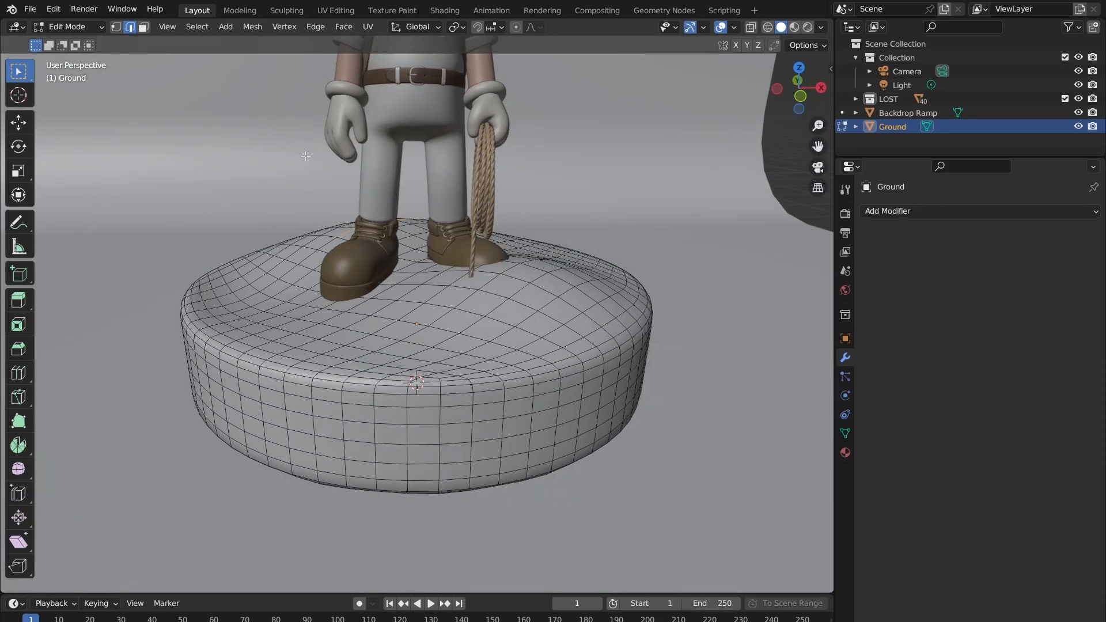
{"action": "middle_click_drag", "start_coordinate": [519, 256], "coordinate": [562, 244], "text": "shift"}
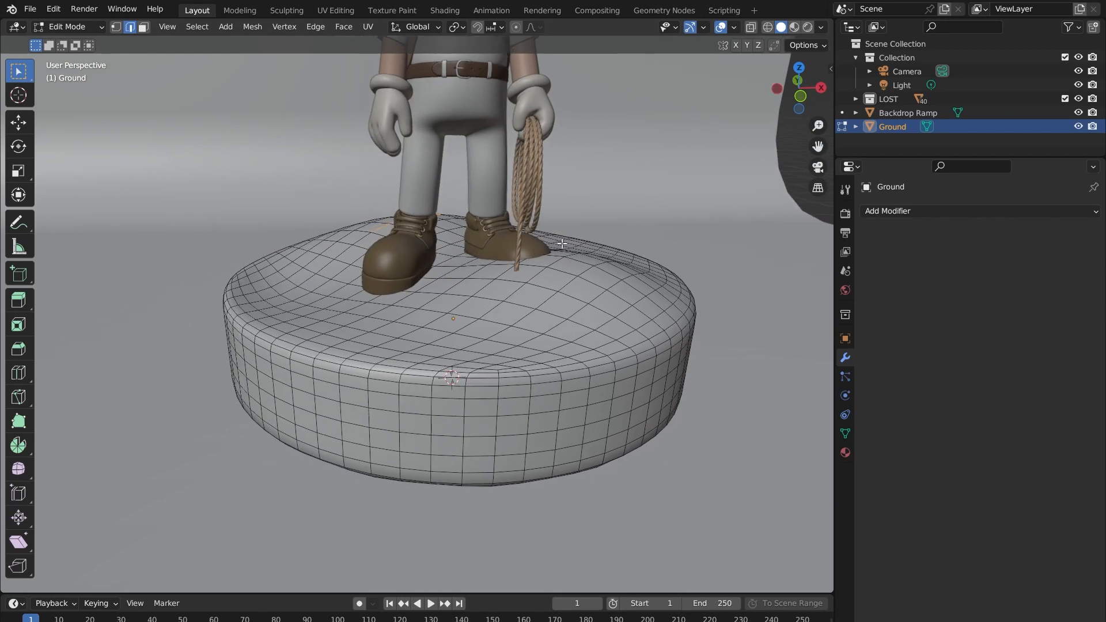
{"action": "middle_click_drag", "start_coordinate": [497, 254], "coordinate": [441, 265]}
{"action": "middle_click_drag", "start_coordinate": [431, 312], "coordinate": [481, 311]}
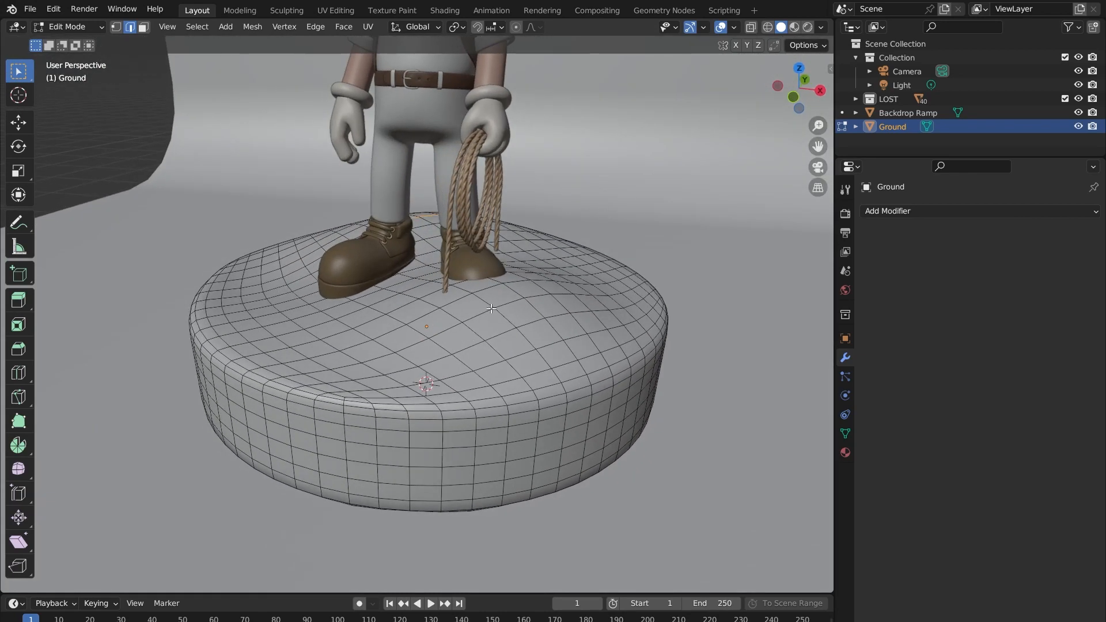
{"action": "middle_click_drag", "start_coordinate": [515, 318], "coordinate": [574, 361]}
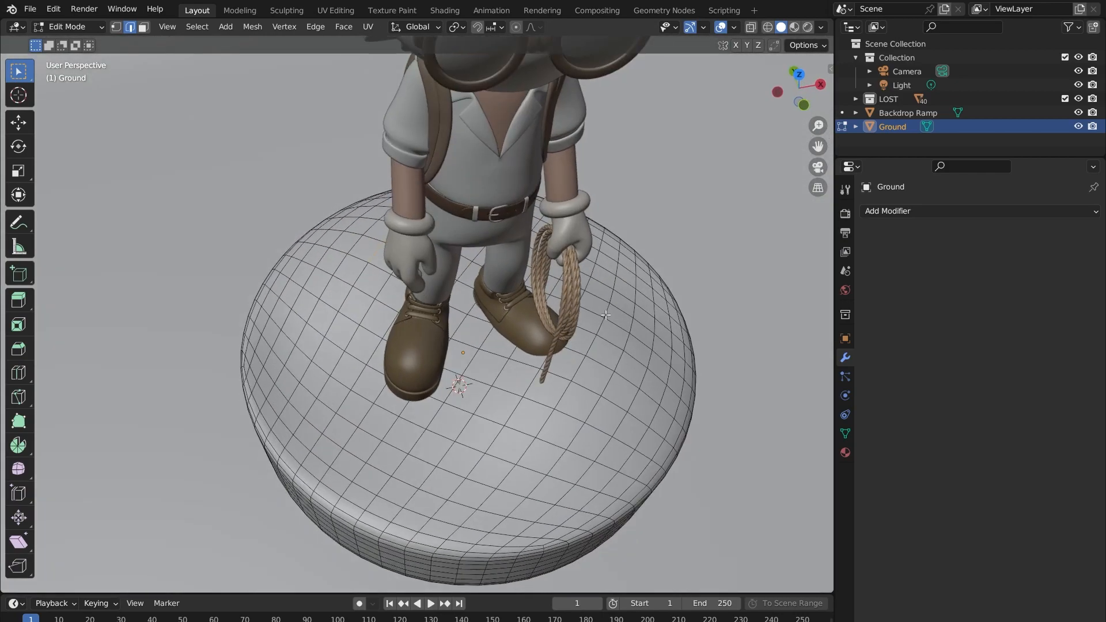
{"action": "middle_click_drag", "start_coordinate": [577, 289], "coordinate": [483, 304]}
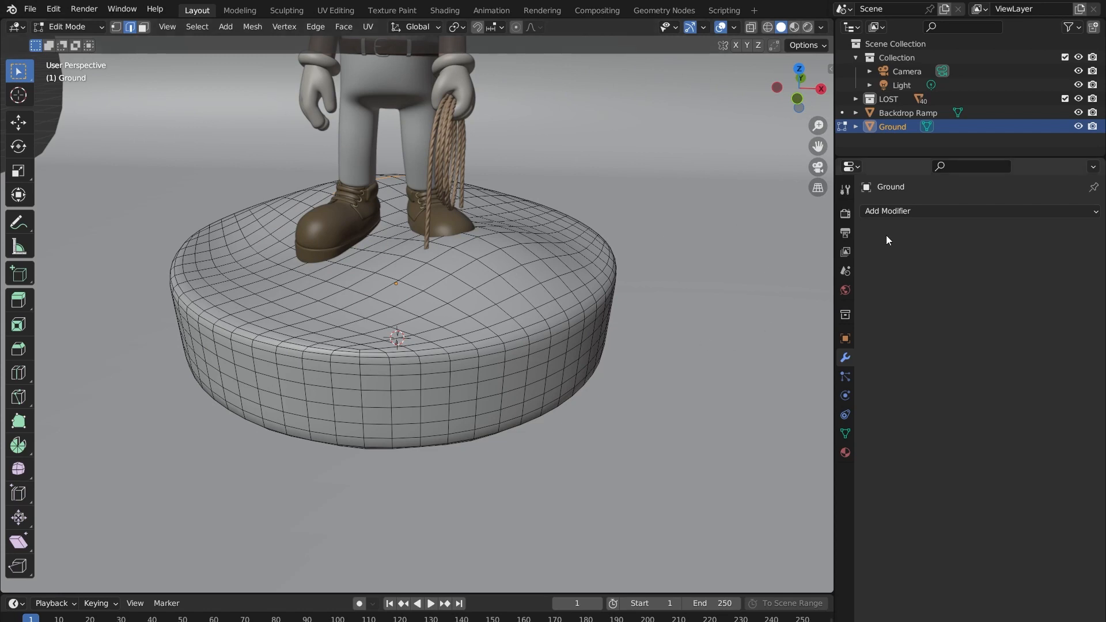
- Undo applying the Subdivision modifier on the Ground disc
{"action": "key", "text": "Tab"}
{"action": "key", "text": "ctrl+2"}
{"action": "key", "text": "Tab"}
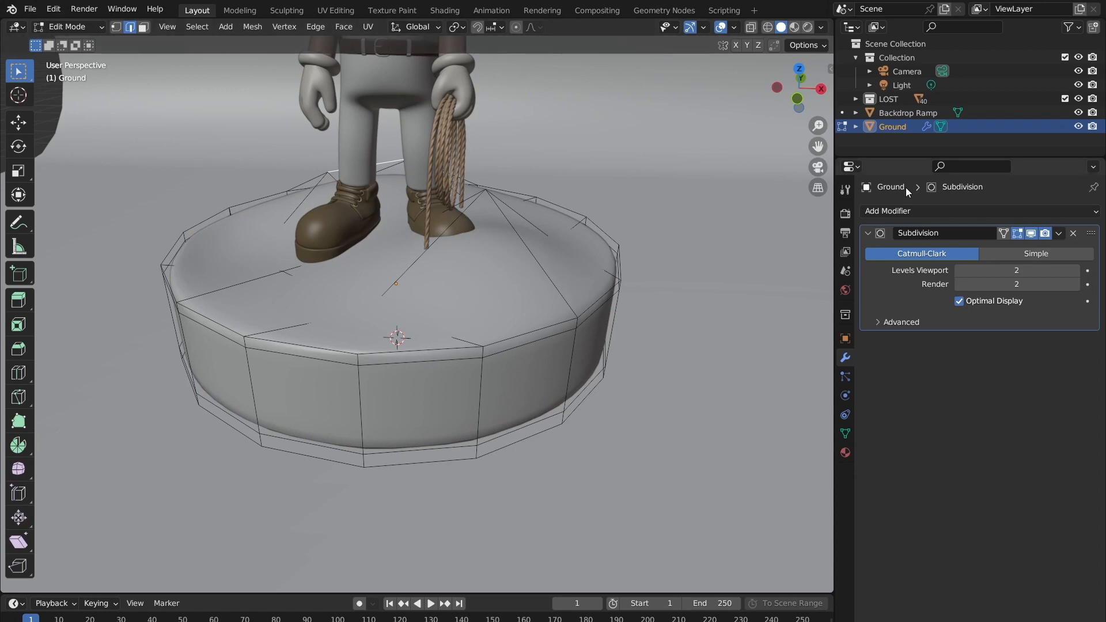
- Examine the smoothed Ground disc, character and backdrop in Object Mode from several sides
{"action": "key", "text": "Tab"}
{"action": "middle_click_drag", "start_coordinate": [513, 271], "coordinate": [537, 247]}
{"action": "middle_click_drag", "start_coordinate": [443, 229], "coordinate": [469, 281], "text": "shift"}
{"action": "scroll", "coordinate": [534, 306], "scroll_direction": "down", "scroll_amount": 2}
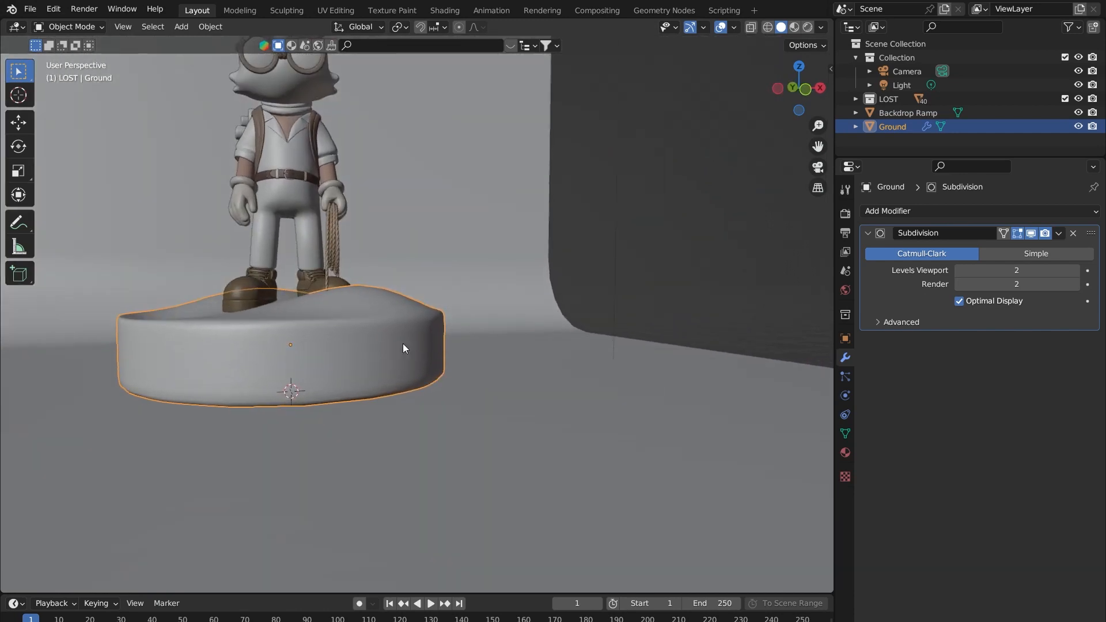
{"action": "middle_click_drag", "start_coordinate": [204, 325], "coordinate": [343, 330]}
{"action": "middle_click_drag", "start_coordinate": [715, 314], "coordinate": [389, 296]}
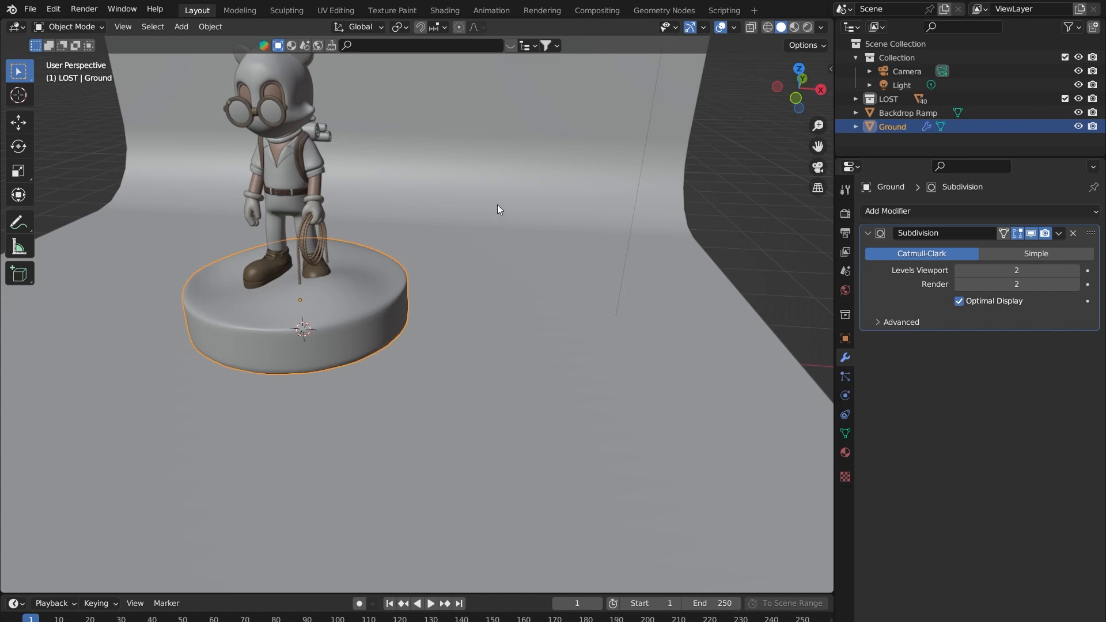
{"action": "middle_click_drag", "start_coordinate": [372, 266], "coordinate": [392, 331]}
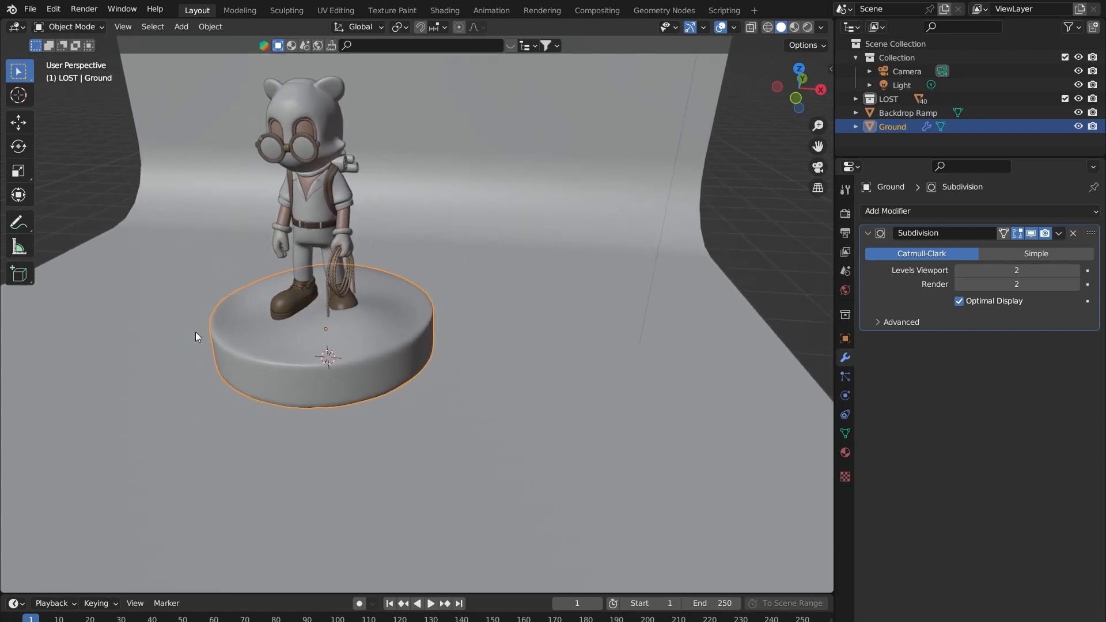
{"action": "middle_click_drag", "start_coordinate": [462, 336], "coordinate": [457, 348], "text": "shift"}
{"action": "middle_click_drag", "start_coordinate": [261, 285], "coordinate": [303, 344]}
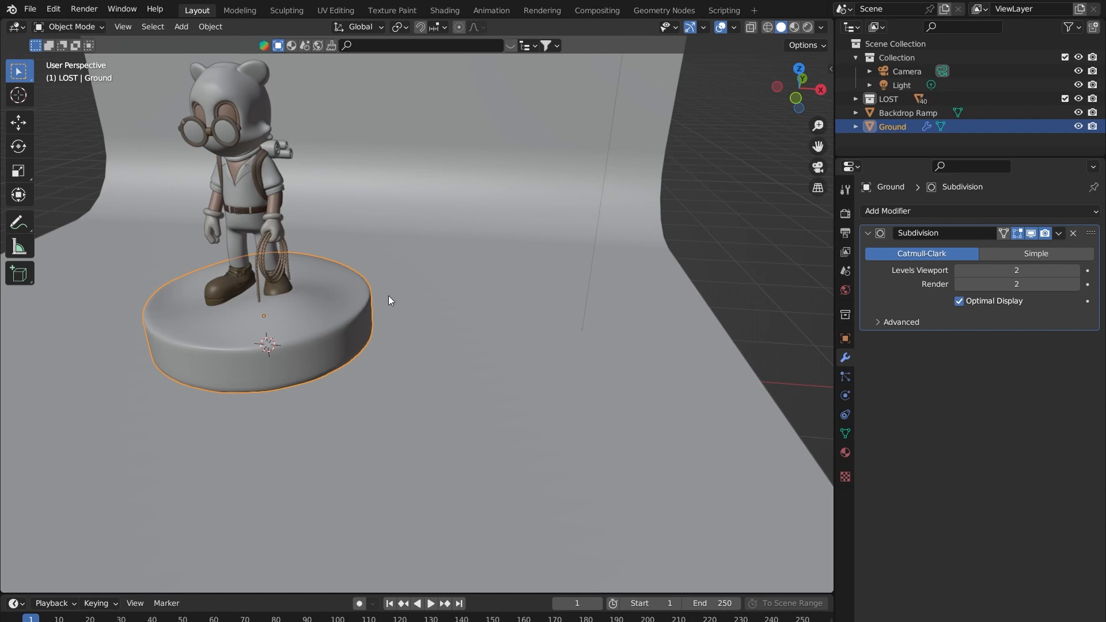
{"action": "middle_click_drag", "start_coordinate": [487, 319], "coordinate": [462, 324]}
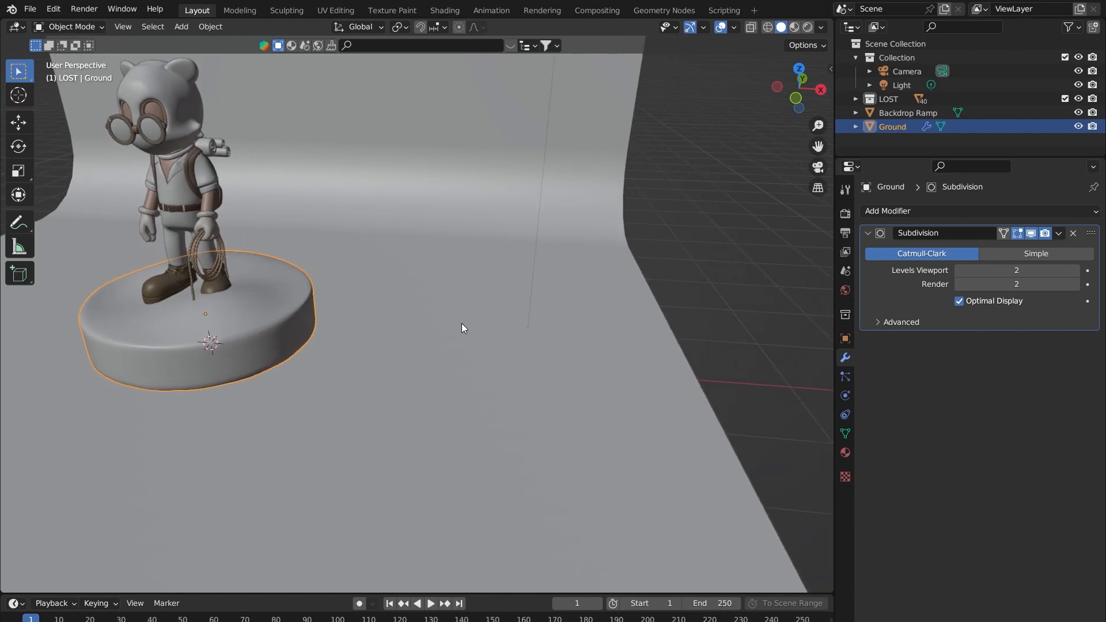
- Add a 2 m mesh cube at the world origin
{"action": "key", "text": "shift+a"}
{"action": "key", "text": "Escape"}
{"action": "key", "text": "shift+a"}
{"action": "mouse_move", "coordinate": [274, 253]}
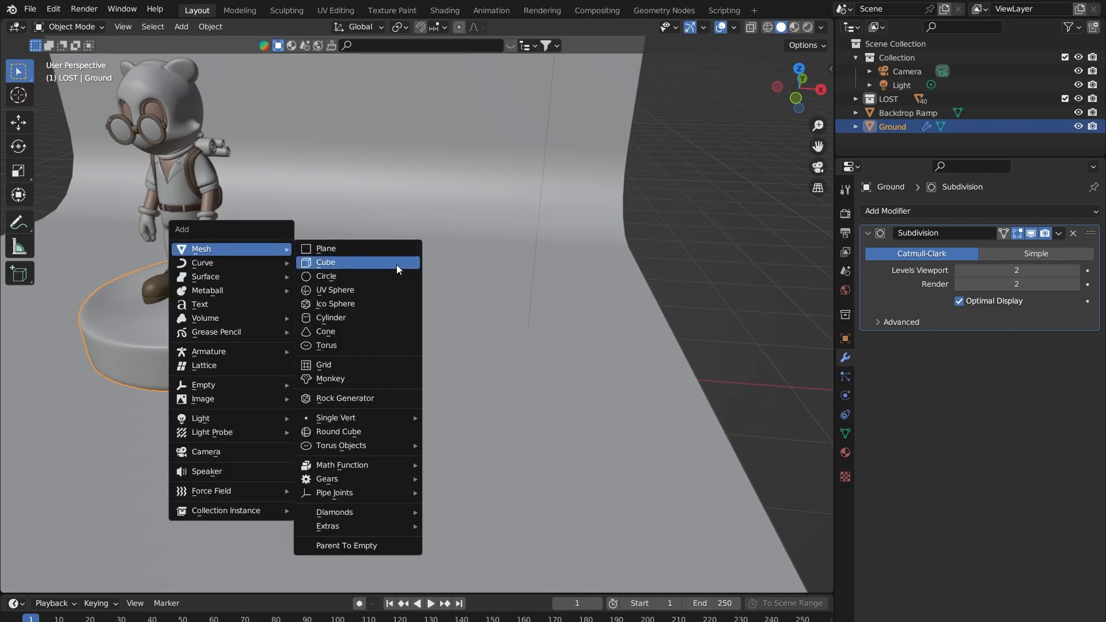
{"action": "left_click", "coordinate": [358, 262]}
- Move the new cube about 3.82 m along X, clear of the Ground disc
{"action": "scroll", "coordinate": [311, 268], "scroll_direction": "down", "scroll_amount": 4}
{"action": "middle_click_drag", "start_coordinate": [309, 267], "coordinate": [403, 252]}
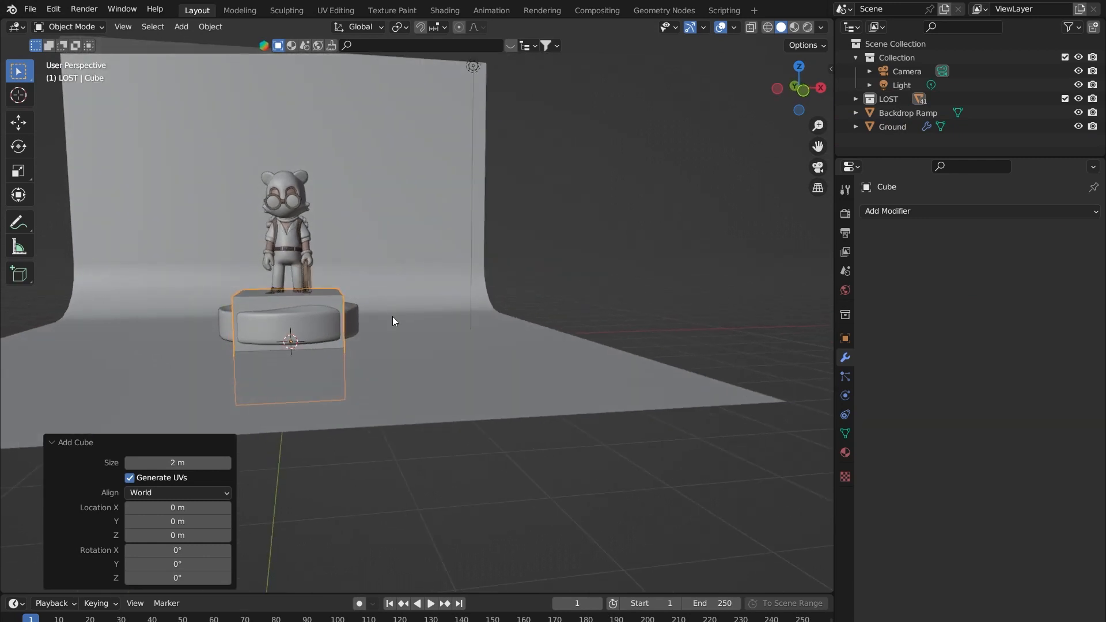
{"action": "middle_click_drag", "start_coordinate": [390, 353], "coordinate": [515, 345]}
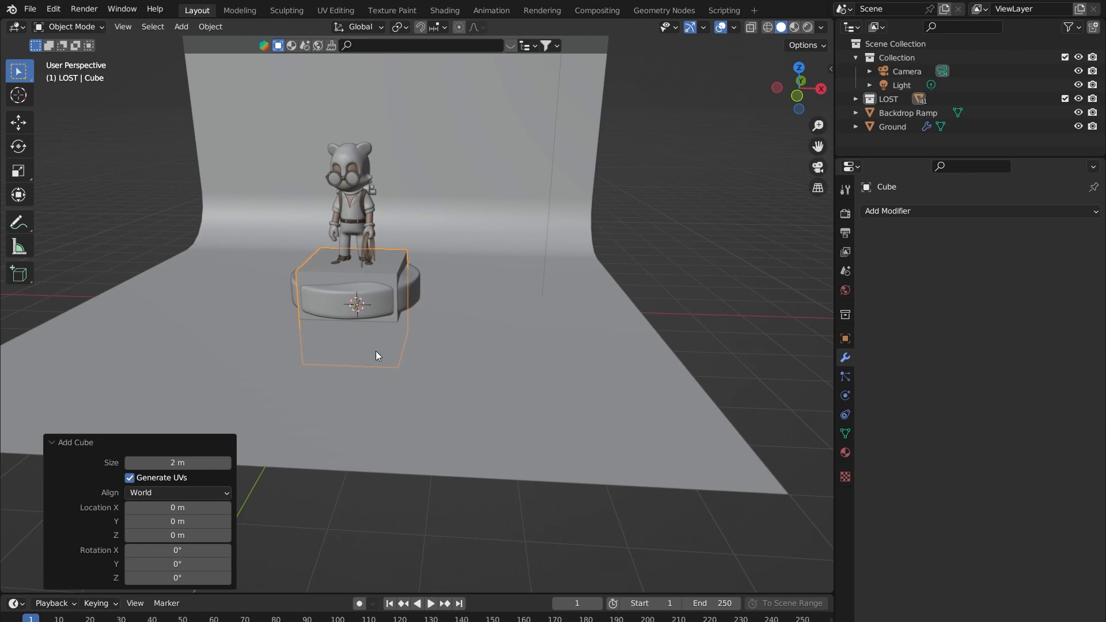
{"action": "middle_click_drag", "start_coordinate": [536, 272], "coordinate": [368, 275], "text": "shift"}
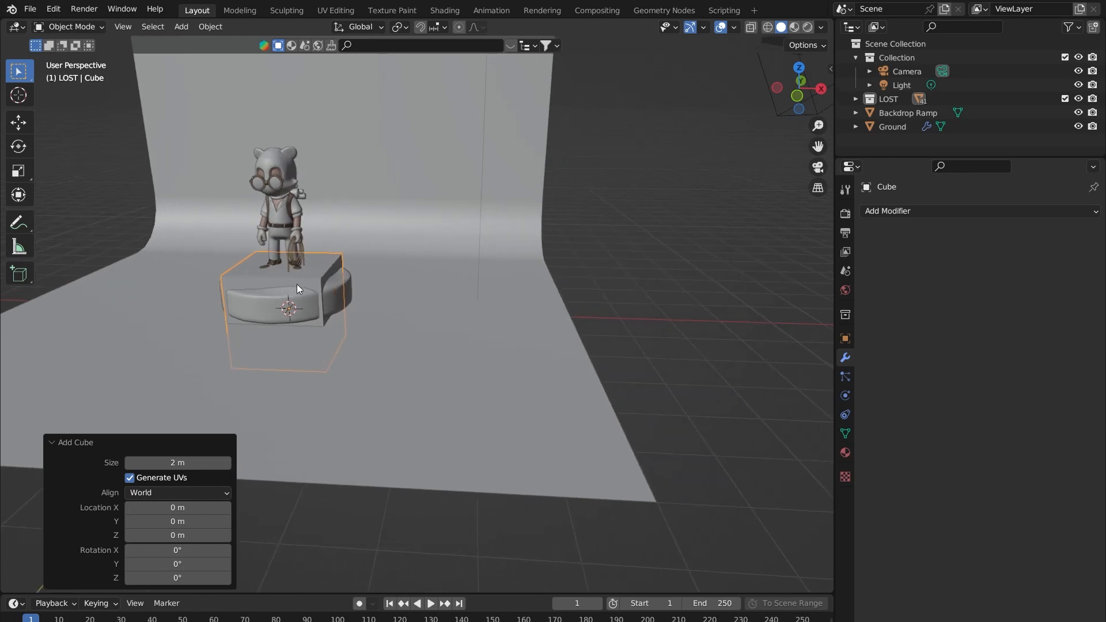
{"action": "key", "text": "g"}
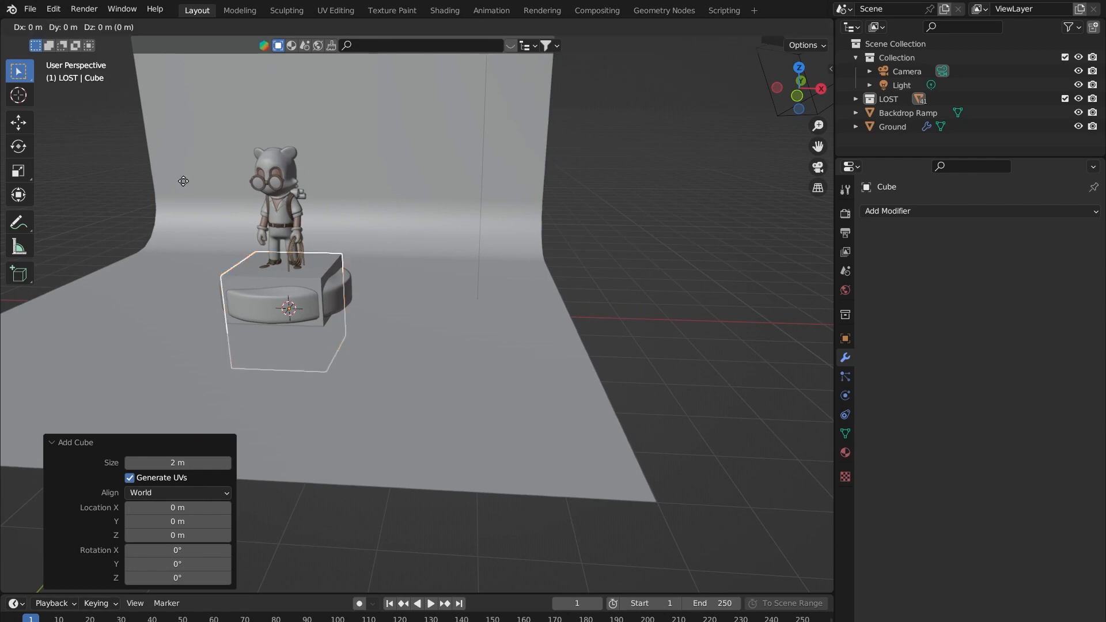
{"action": "key", "text": "z"}
{"action": "key", "text": "x"}
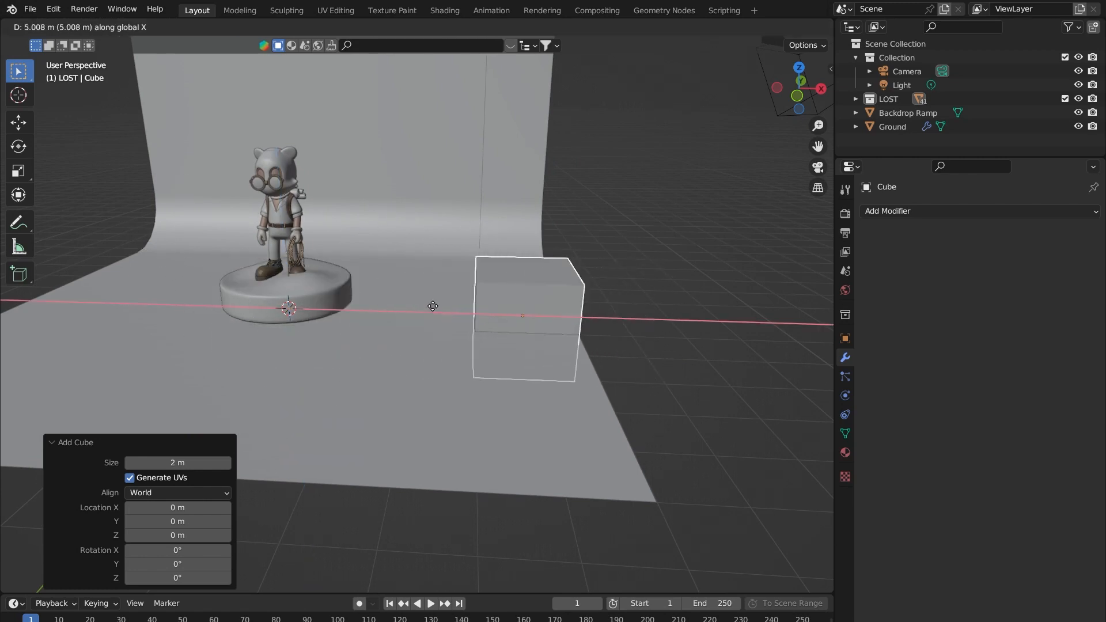
{"action": "left_click", "coordinate": [351, 335]}
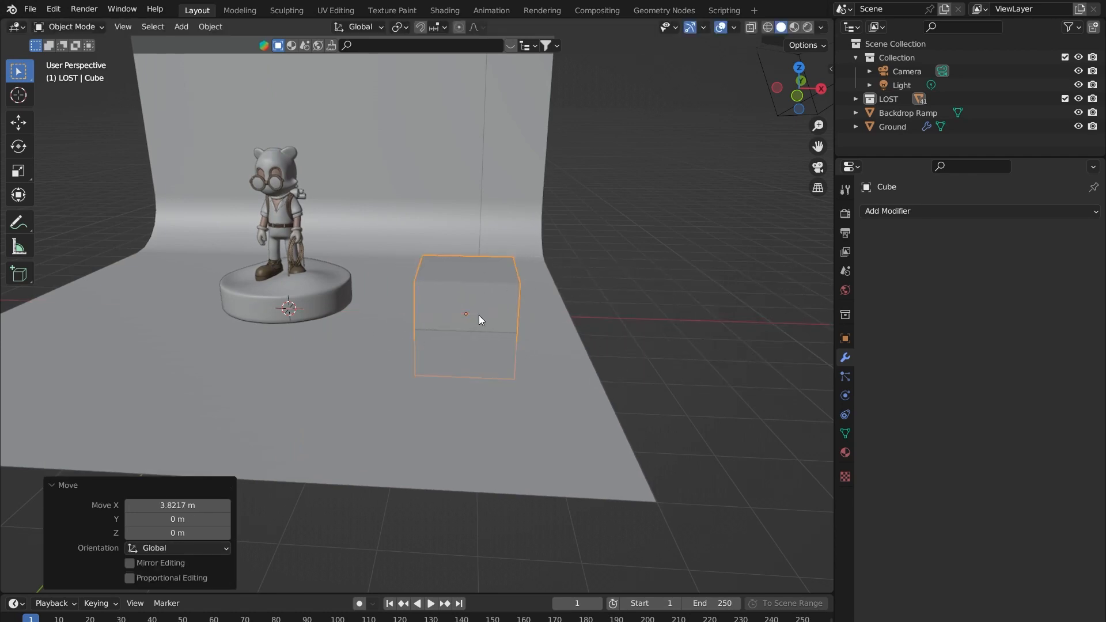
- Examine the cube's shape and its placement on the backdrop beside the Ground disc
{"action": "scroll", "coordinate": [481, 315], "scroll_direction": "up", "scroll_amount": 3}
{"action": "middle_click_drag", "start_coordinate": [522, 319], "coordinate": [338, 337], "text": "shift"}
{"action": "middle_click_drag", "start_coordinate": [358, 245], "coordinate": [347, 292]}
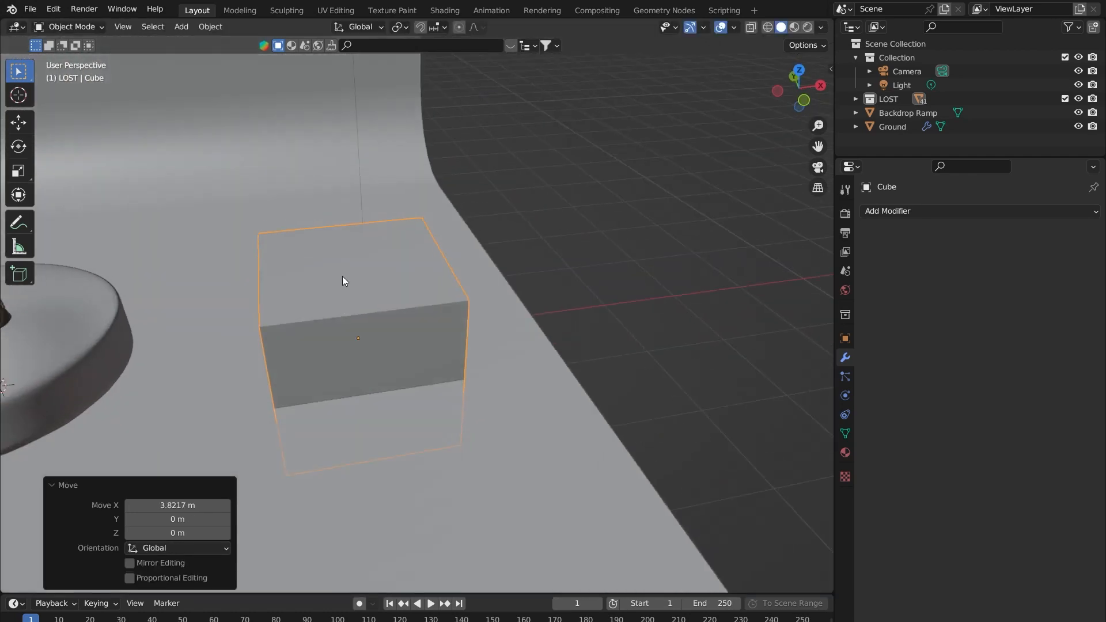
{"action": "middle_click_drag", "start_coordinate": [261, 305], "coordinate": [177, 233]}
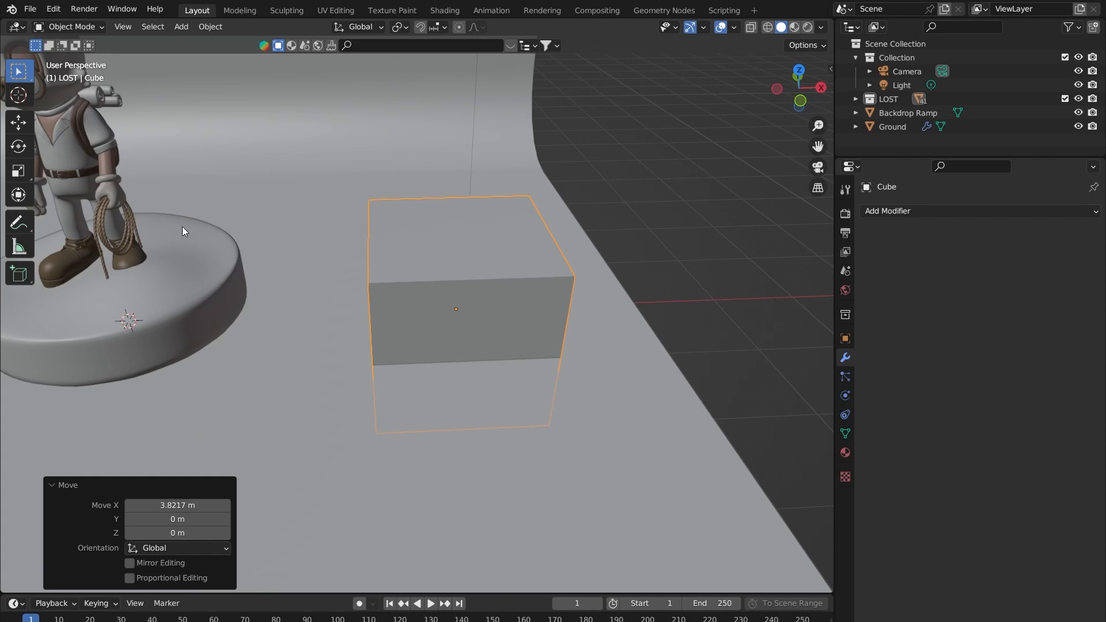
{"action": "scroll", "coordinate": [208, 226], "scroll_direction": "down", "scroll_amount": 2}
{"action": "middle_click_drag", "start_coordinate": [299, 222], "coordinate": [265, 221]}
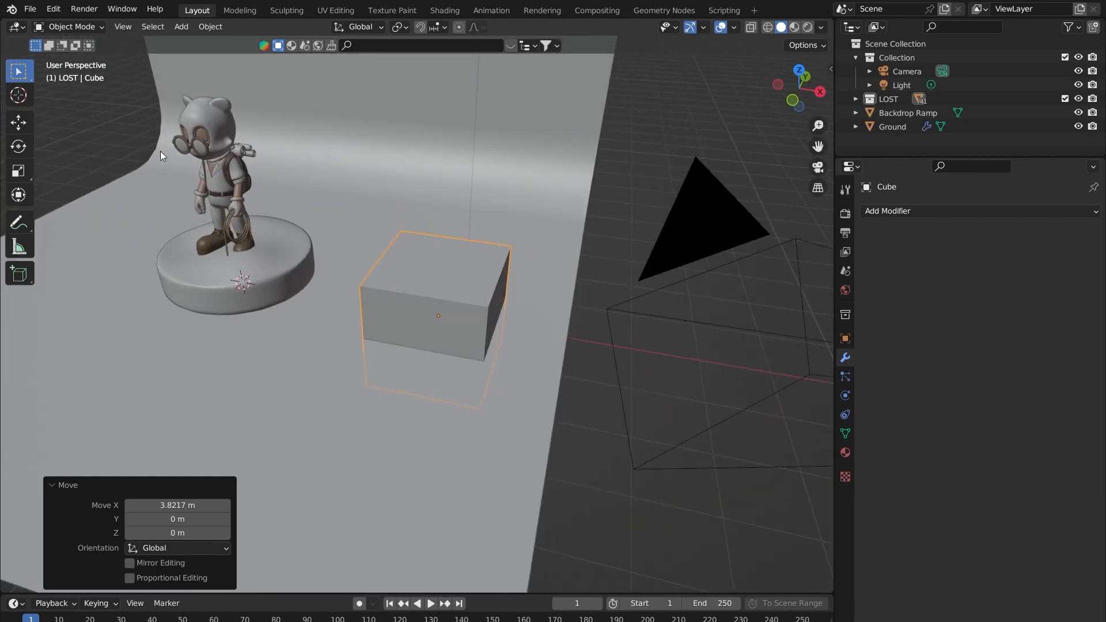
{"action": "middle_click_drag", "start_coordinate": [410, 236], "coordinate": [359, 244], "text": "shift"}
{"action": "scroll", "coordinate": [316, 208], "scroll_direction": "up", "scroll_amount": 2}
{"action": "left_click", "coordinate": [359, 244]}
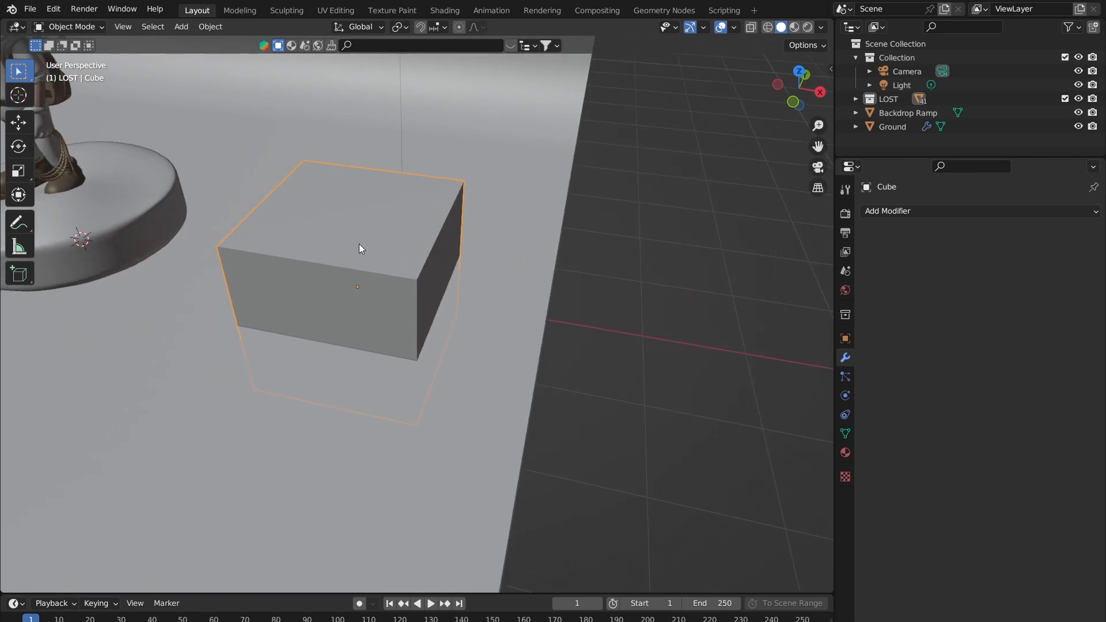
{"action": "key", "text": "Tab"}
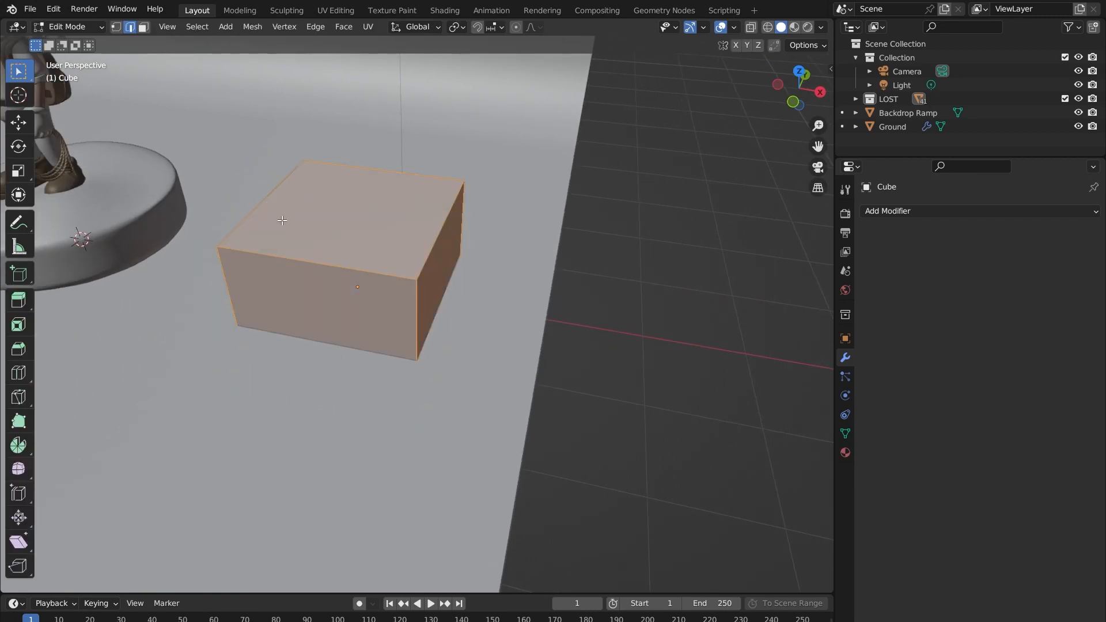
{"action": "key", "text": "Tab"}
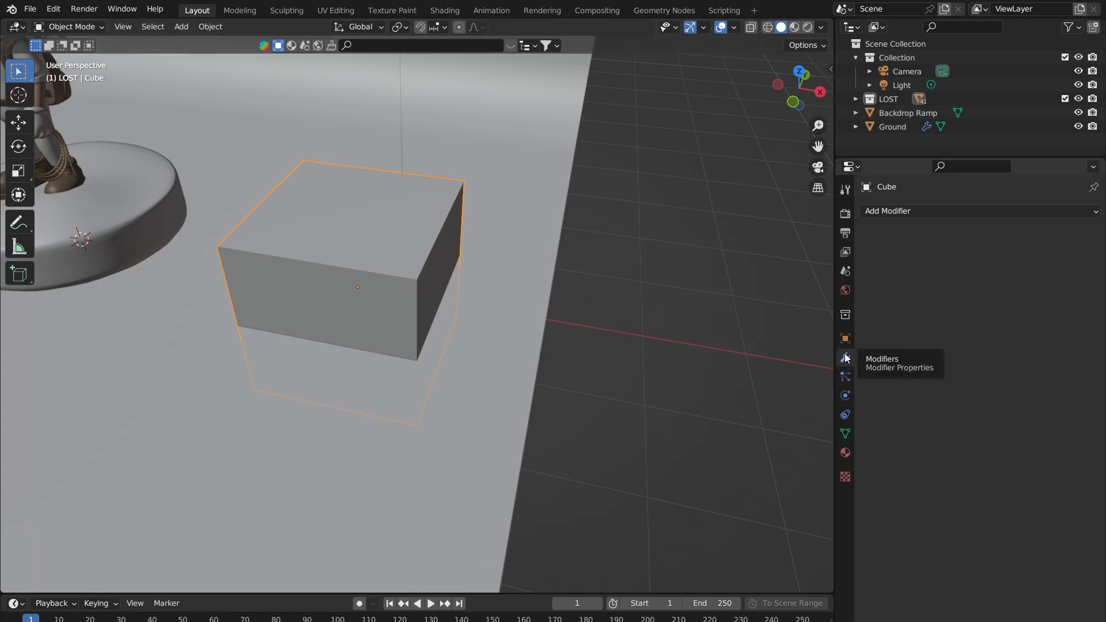
{"action": "left_click", "coordinate": [900, 210]}
{"action": "key", "text": "Escape"}
{"action": "left_click", "coordinate": [901, 212]}
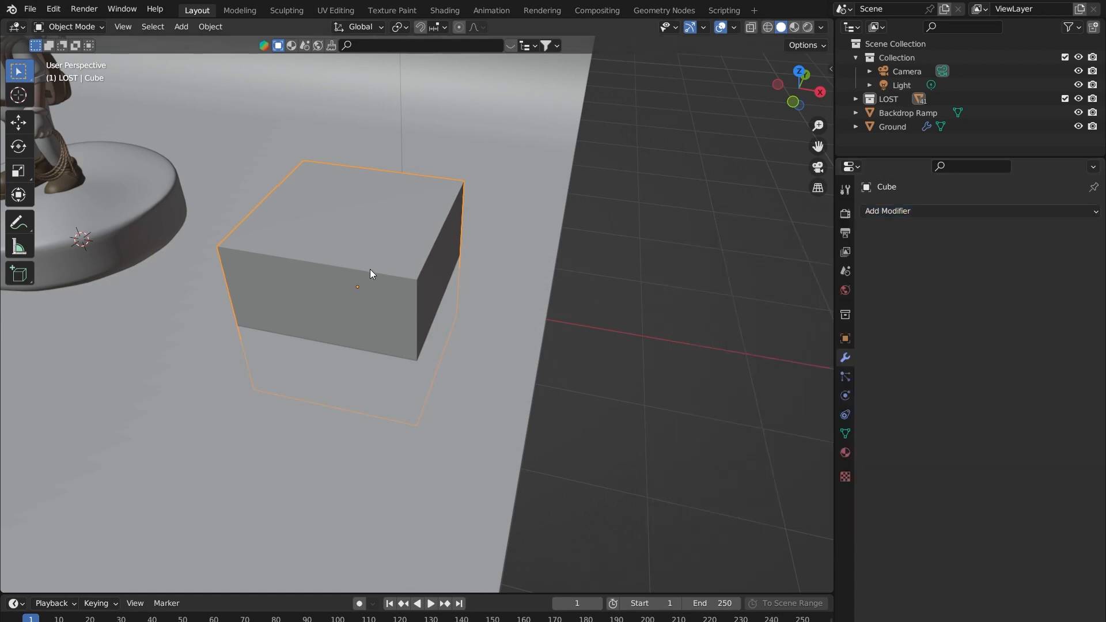
- Add a Catmull-Clark Subdivision modifier with viewport level 2 to the cube
{"action": "scroll", "coordinate": [378, 269], "scroll_direction": "down", "scroll_amount": 2}
{"action": "scroll", "coordinate": [274, 282], "scroll_direction": "up", "scroll_amount": 3}
{"action": "middle_click_drag", "start_coordinate": [260, 164], "coordinate": [361, 184]}
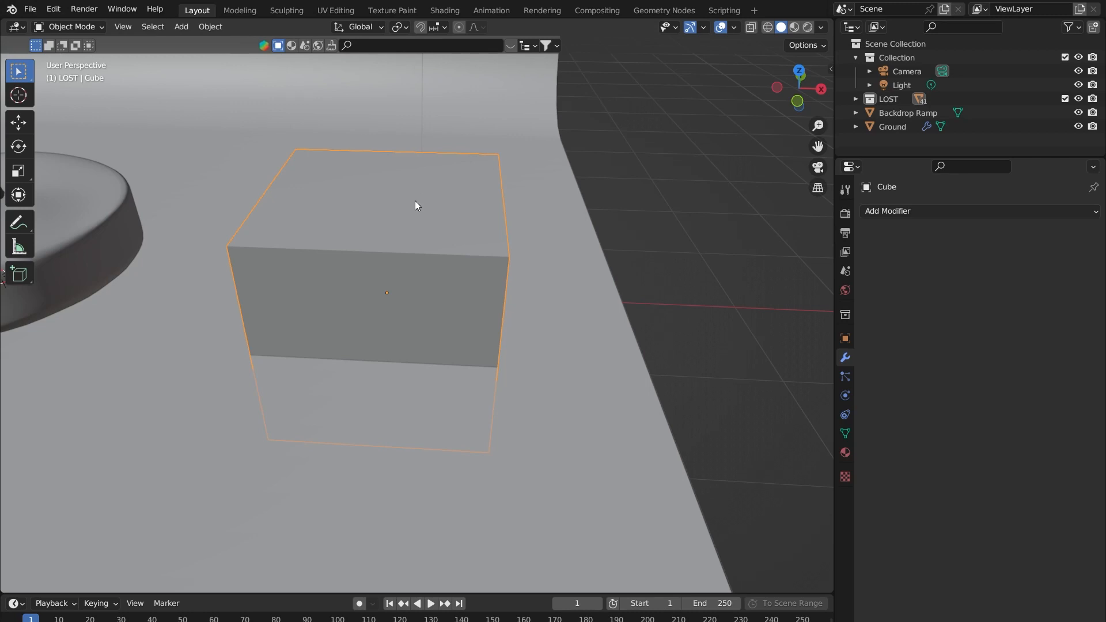
{"action": "key", "text": "ctrl+2"}
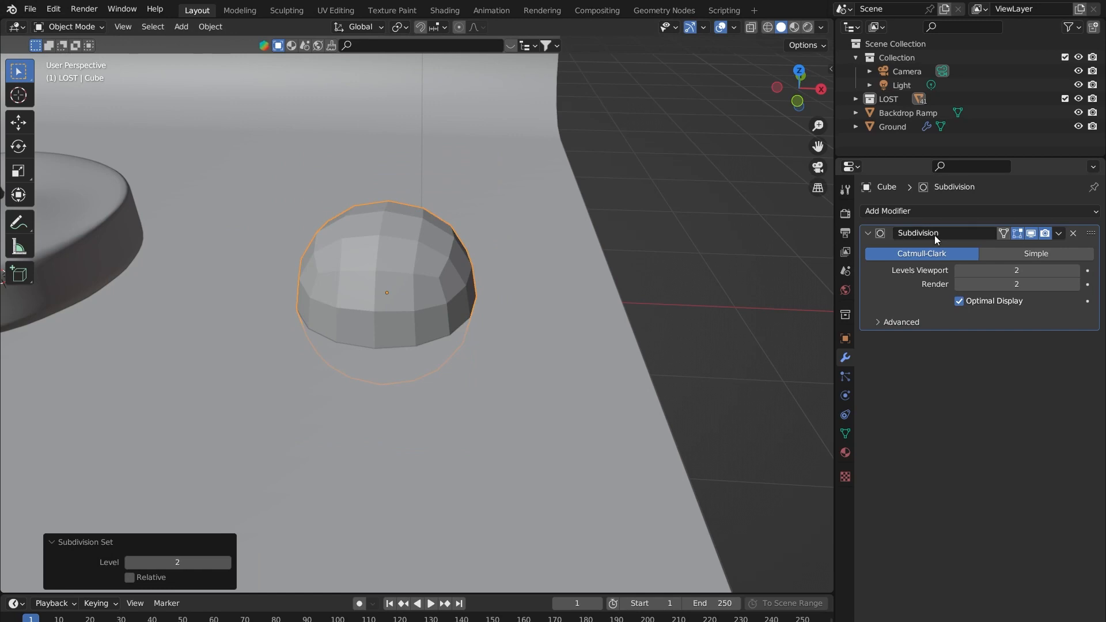
- Examine the faceted surface of the subdivided cube beside the Ground disc
{"action": "middle_click_drag", "start_coordinate": [614, 261], "coordinate": [575, 246]}
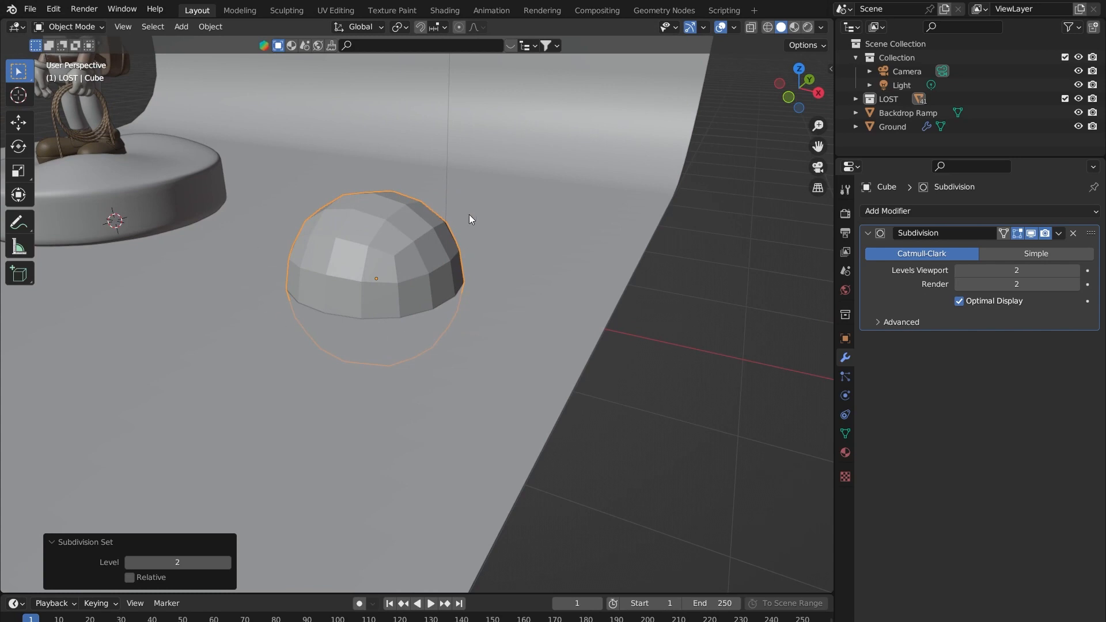
{"action": "middle_click_drag", "start_coordinate": [413, 187], "coordinate": [348, 202]}
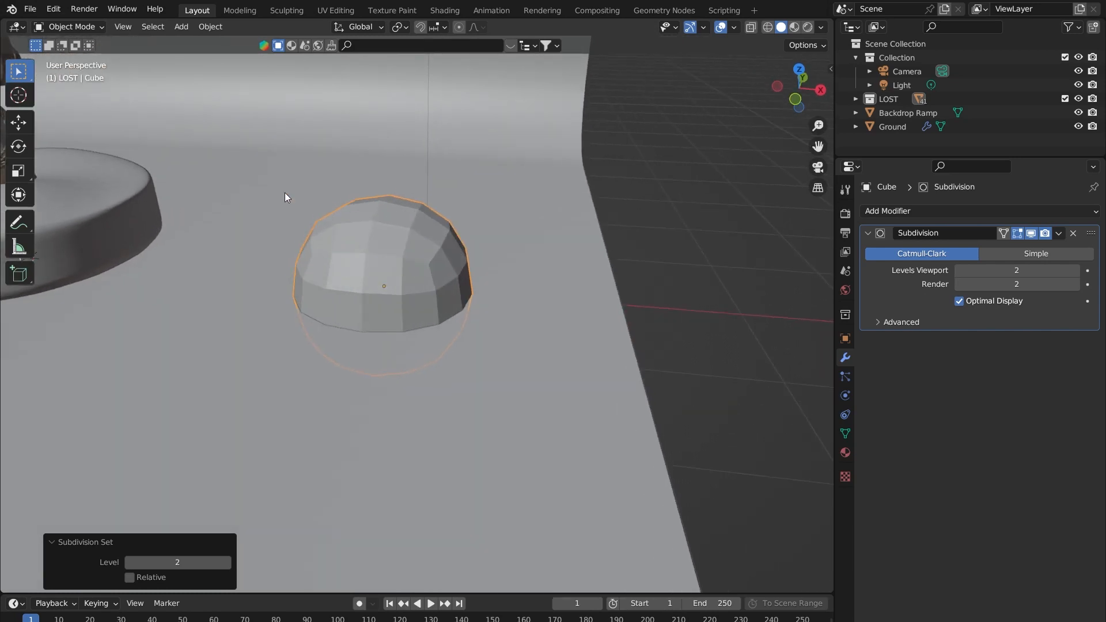
{"action": "middle_click_drag", "start_coordinate": [471, 152], "coordinate": [533, 199], "text": "shift"}
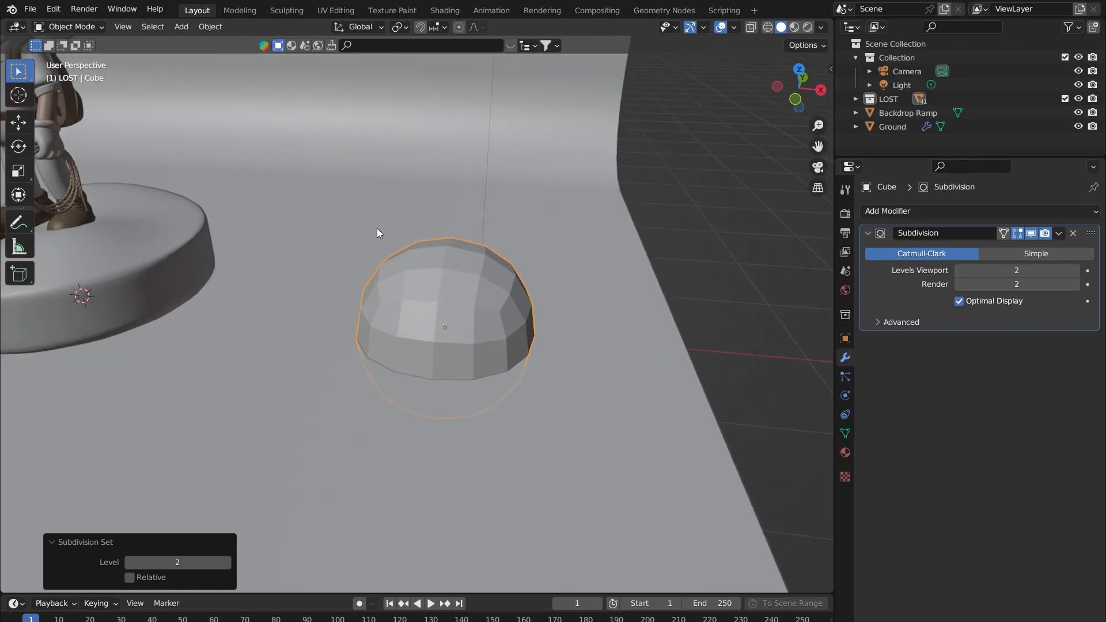
{"action": "middle_click_drag", "start_coordinate": [383, 220], "coordinate": [543, 262], "text": "shift"}
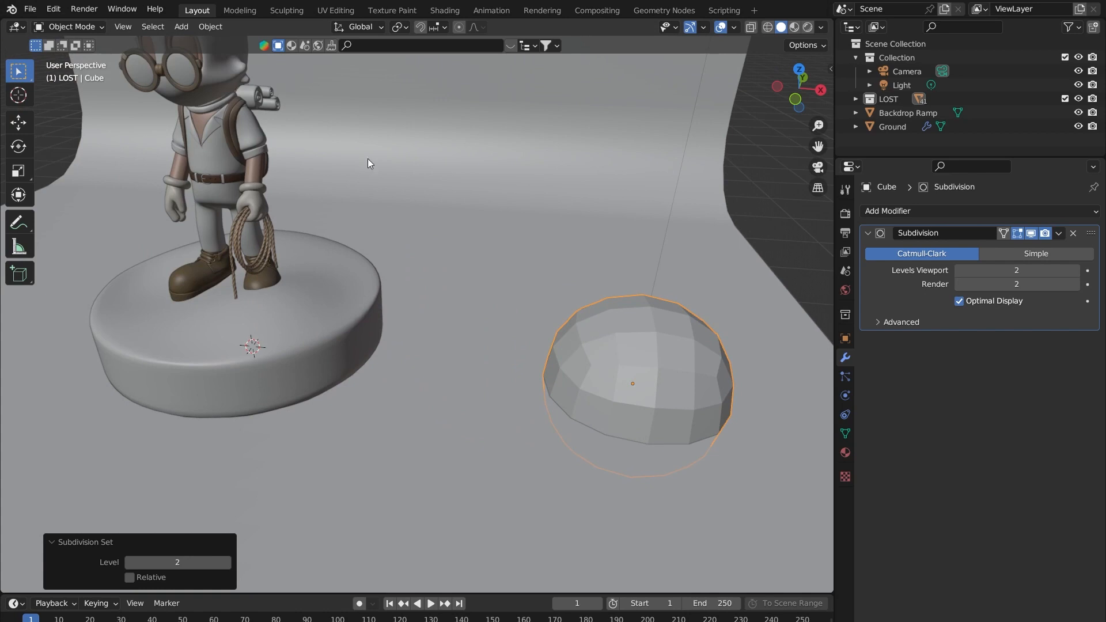
{"action": "middle_click_drag", "start_coordinate": [453, 162], "coordinate": [374, 163], "text": "shift"}
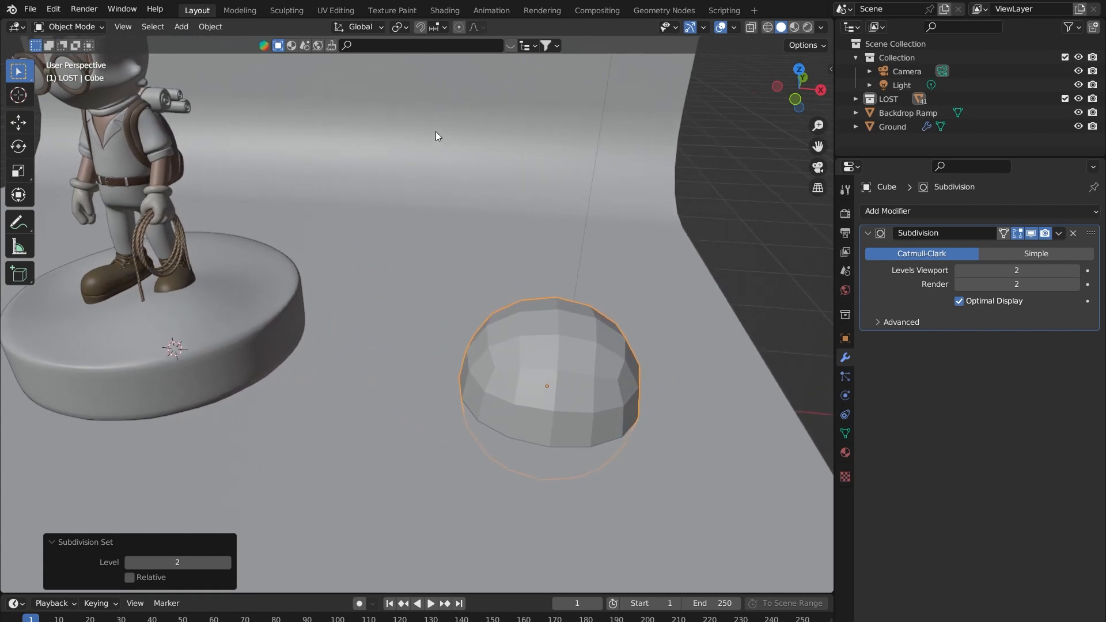
{"action": "middle_click_drag", "start_coordinate": [551, 153], "coordinate": [459, 145], "text": "shift"}
- Inspect the mesh topology of the character's shirt in Edit Mode and return to Object Mode
{"action": "middle_click_drag", "start_coordinate": [386, 263], "coordinate": [690, 332], "text": "shift"}
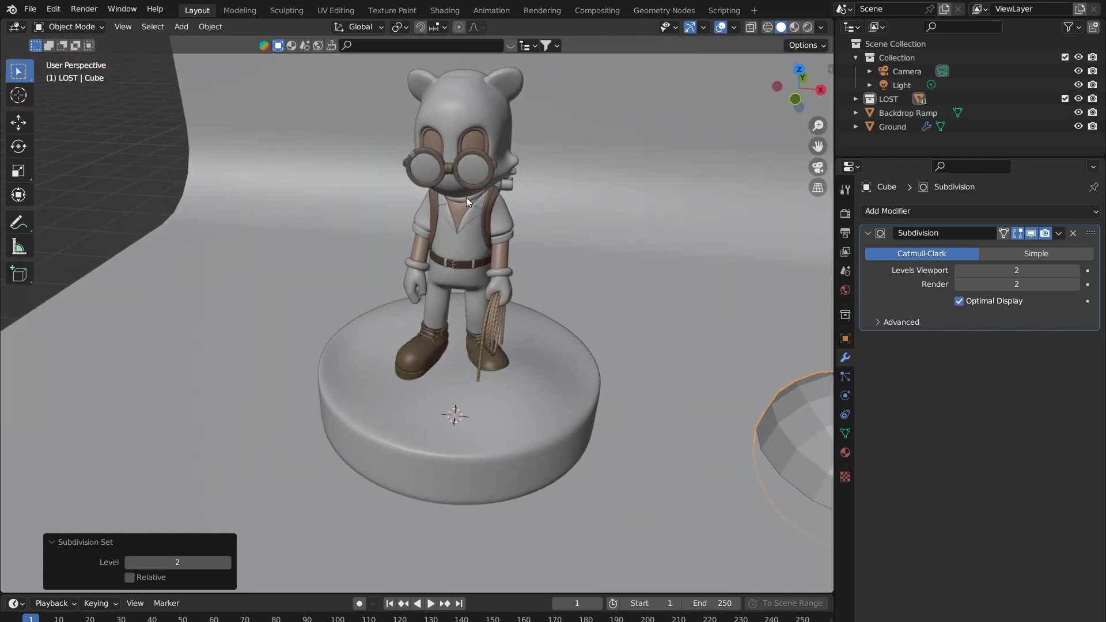
{"action": "scroll", "coordinate": [465, 197], "scroll_direction": "up", "scroll_amount": 2}
{"action": "key", "text": "Tab"}
{"action": "key", "text": "Tab"}
{"action": "left_click", "coordinate": [499, 175]}
{"action": "middle_click_drag", "start_coordinate": [499, 175], "coordinate": [343, 293], "text": "shift"}
{"action": "key", "text": "Tab"}
{"action": "scroll", "coordinate": [316, 306], "scroll_direction": "up", "scroll_amount": 5}
{"action": "middle_click_drag", "start_coordinate": [232, 299], "coordinate": [272, 283]}
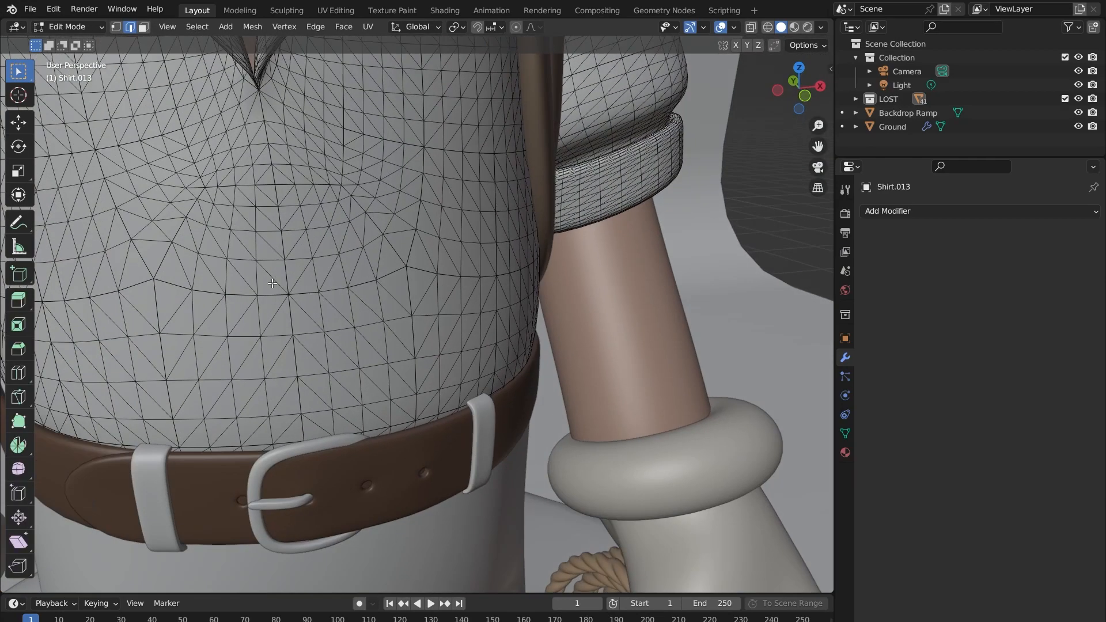
{"action": "scroll", "coordinate": [272, 283], "scroll_direction": "down", "scroll_amount": 5}
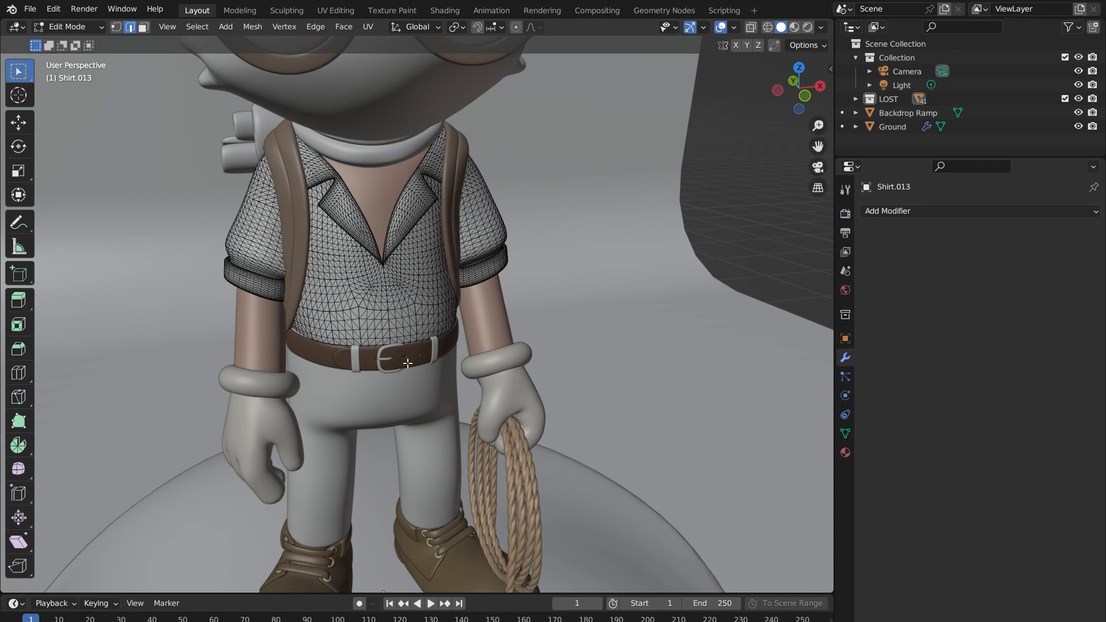
{"action": "key", "text": "Tab"}
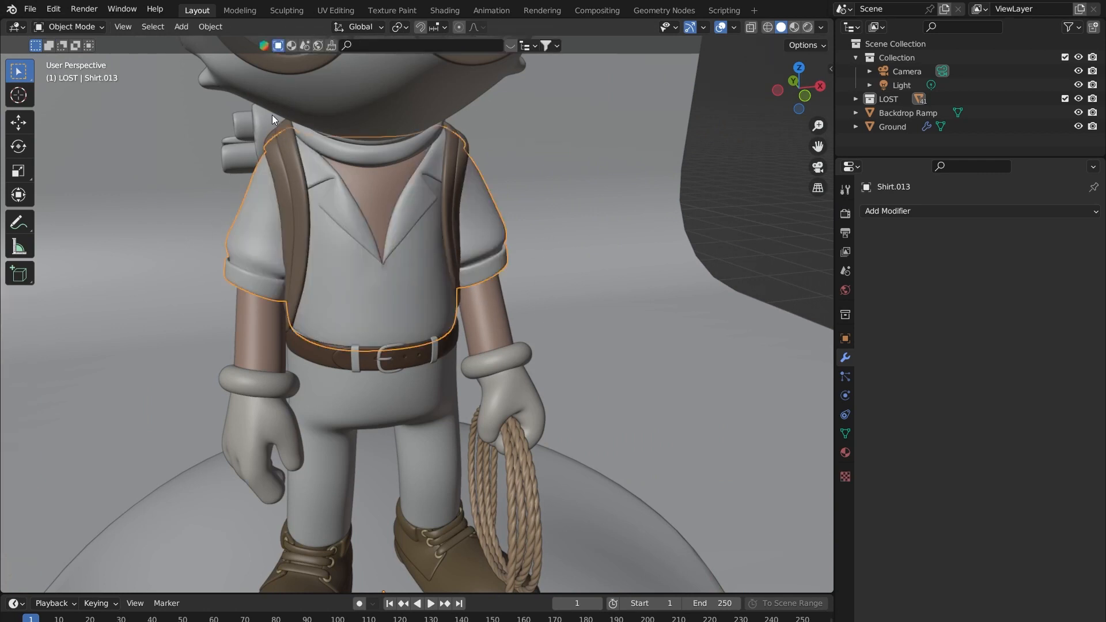
{"action": "key", "text": "Tab"}
{"action": "key", "text": "Tab"}
{"action": "scroll", "coordinate": [534, 313], "scroll_direction": "down", "scroll_amount": 4}
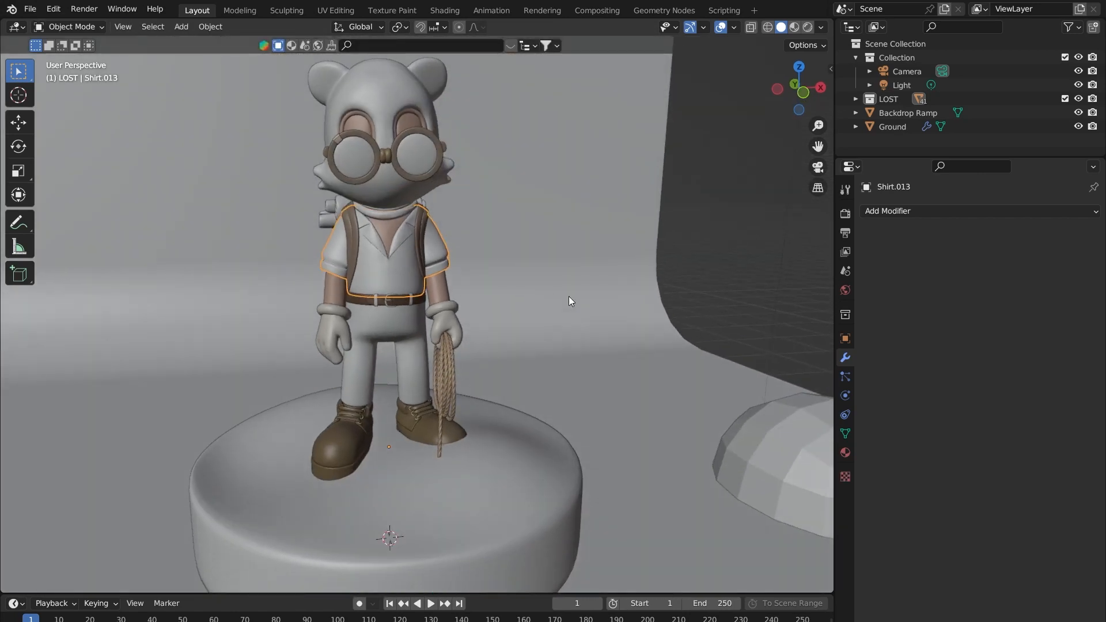
- Apply Shade Smooth to the subdivided cube beside the Ground disc
{"action": "middle_click_drag", "start_coordinate": [569, 296], "coordinate": [187, 229], "text": "shift"}
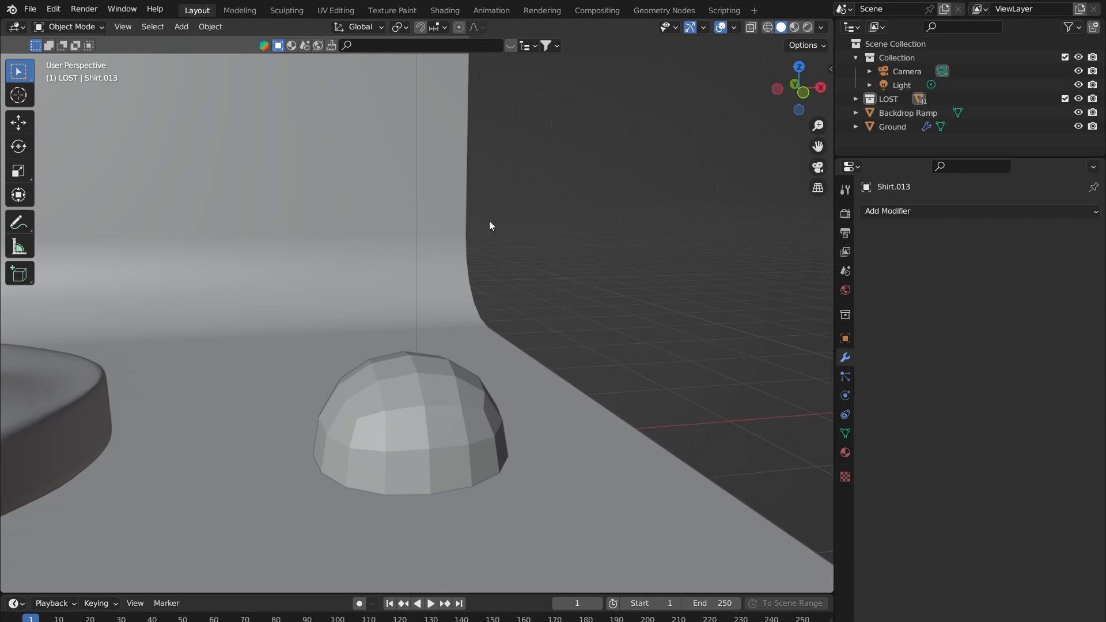
{"action": "middle_click_drag", "start_coordinate": [485, 264], "coordinate": [563, 347]}
{"action": "middle_click_drag", "start_coordinate": [434, 298], "coordinate": [460, 352], "text": "shift"}
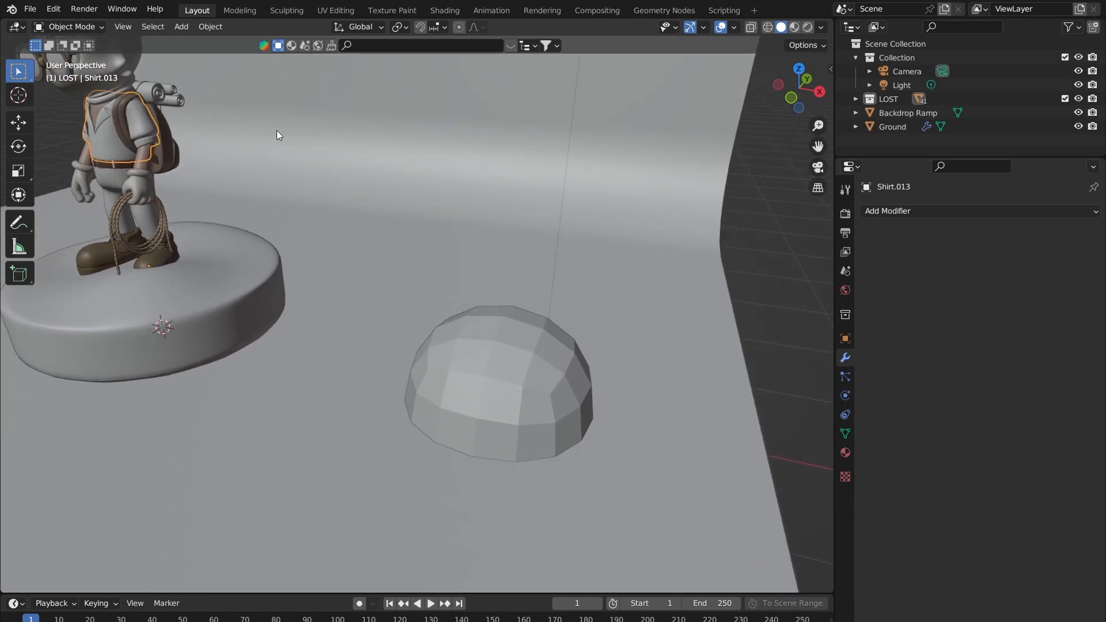
{"action": "middle_click_drag", "start_coordinate": [633, 273], "coordinate": [543, 238], "text": "shift"}
{"action": "left_click", "coordinate": [382, 330]}
{"action": "middle_click_drag", "start_coordinate": [482, 368], "coordinate": [405, 282]}
{"action": "right_click", "coordinate": [389, 272]}
{"action": "left_click", "coordinate": [394, 275]}
{"action": "mouse_move", "coordinate": [497, 279]}
{"action": "middle_mouse_down"}
{"action": "mouse_move", "coordinate": [513, 310]}
{"action": "mouse_move", "coordinate": [496, 299]}
{"action": "middle_mouse_up"}
{"action": "scroll", "coordinate": [662, 245], "scroll_direction": "down", "scroll_amount": 3}
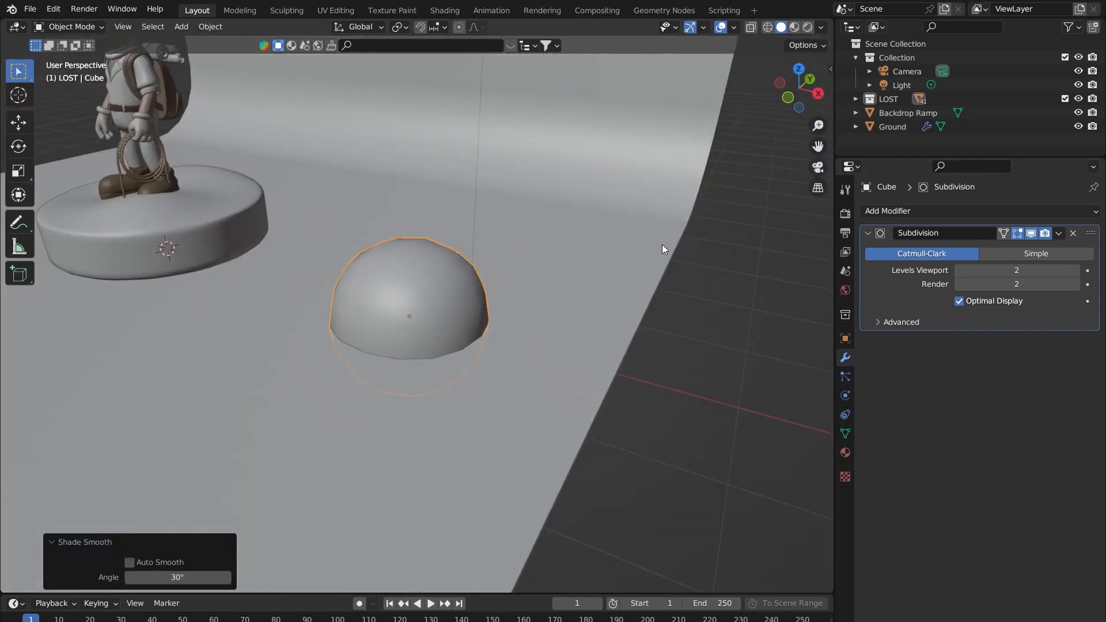
{"action": "scroll", "coordinate": [394, 285], "scroll_direction": "up", "scroll_amount": 3}
{"action": "key", "text": "Tab"}
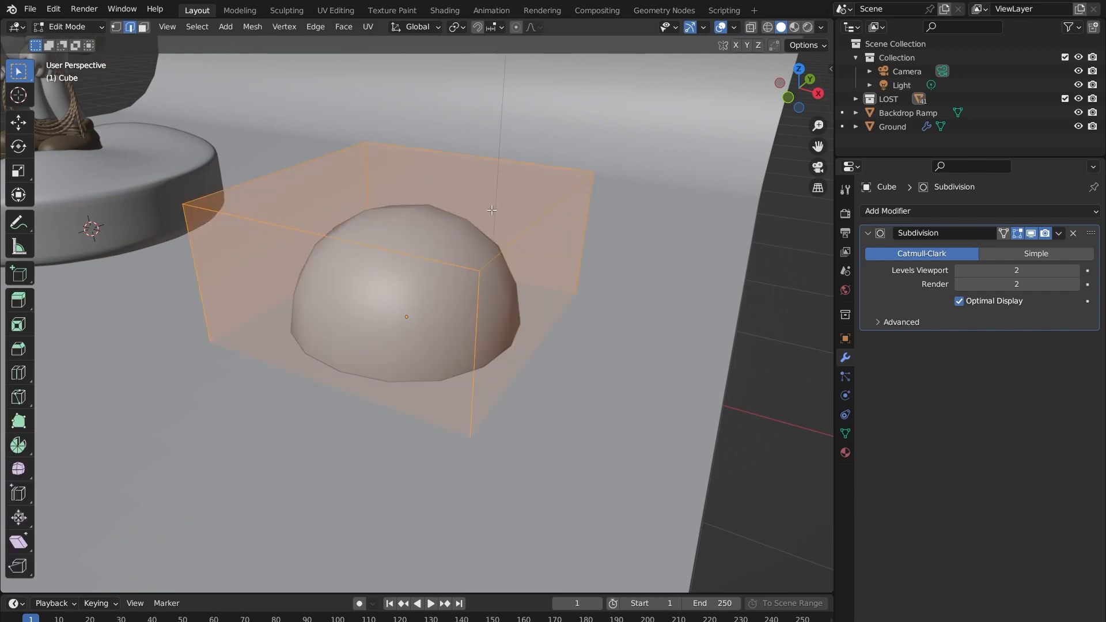
{"action": "key", "text": "Tab"}
{"action": "key", "text": "Tab"}
{"action": "key", "text": "1"}
{"action": "left_click", "coordinate": [593, 173]}
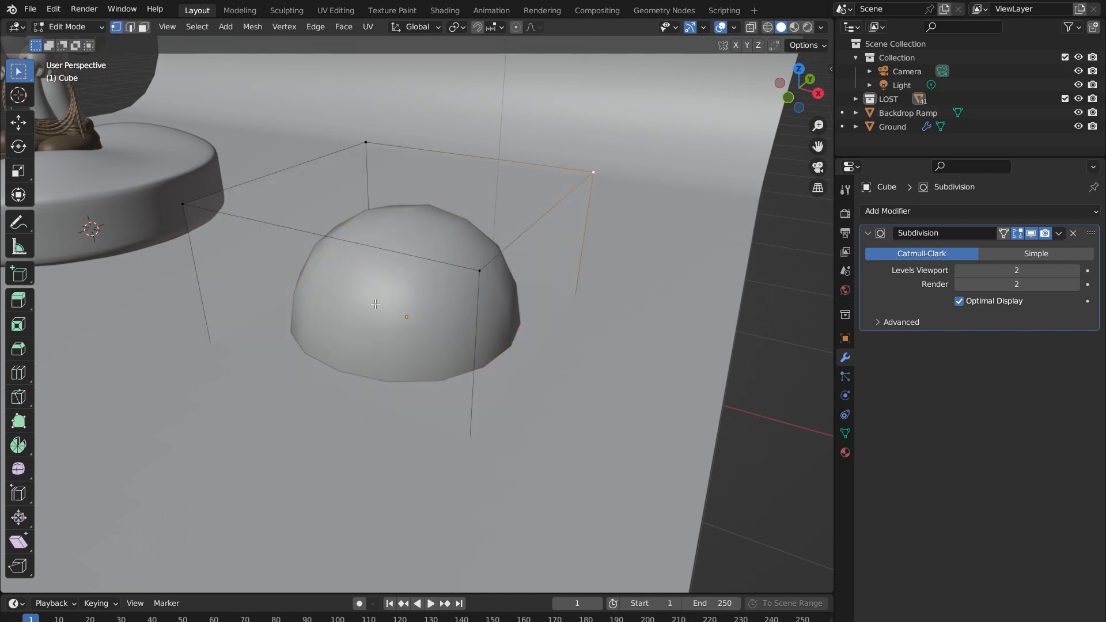
{"action": "key", "text": "g"}
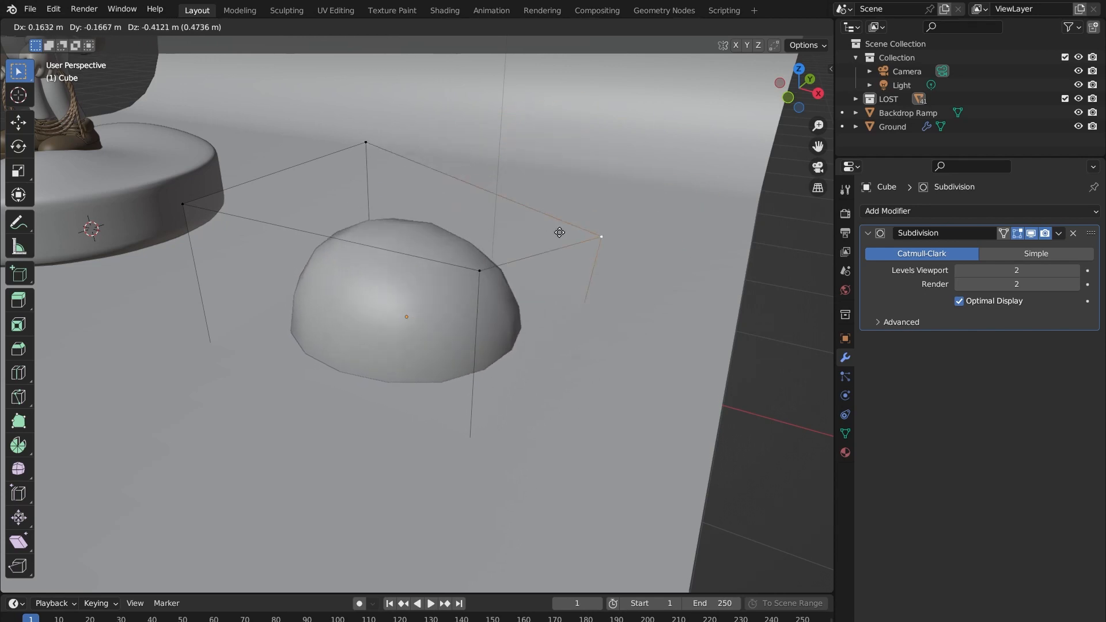
{"action": "right_click", "coordinate": [638, 190]}
{"action": "key", "text": "Tab"}
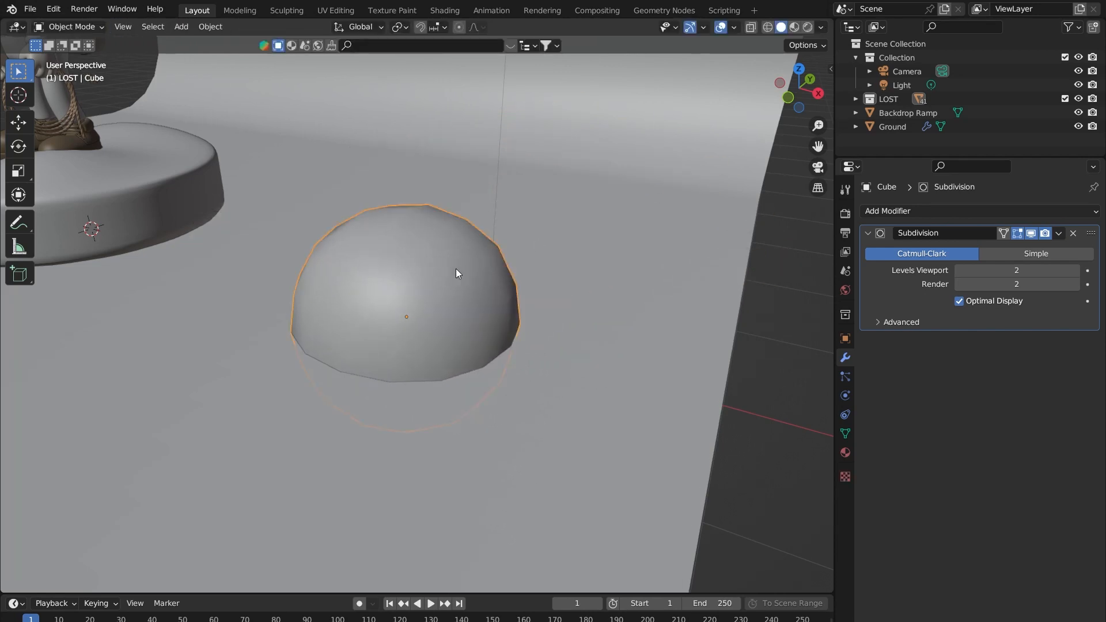
- Apply the cube's Subdivision modifier to its mesh and set up Edit Mode for face selection
{"action": "left_click", "coordinate": [1059, 234]}
{"action": "left_click", "coordinate": [1001, 247]}
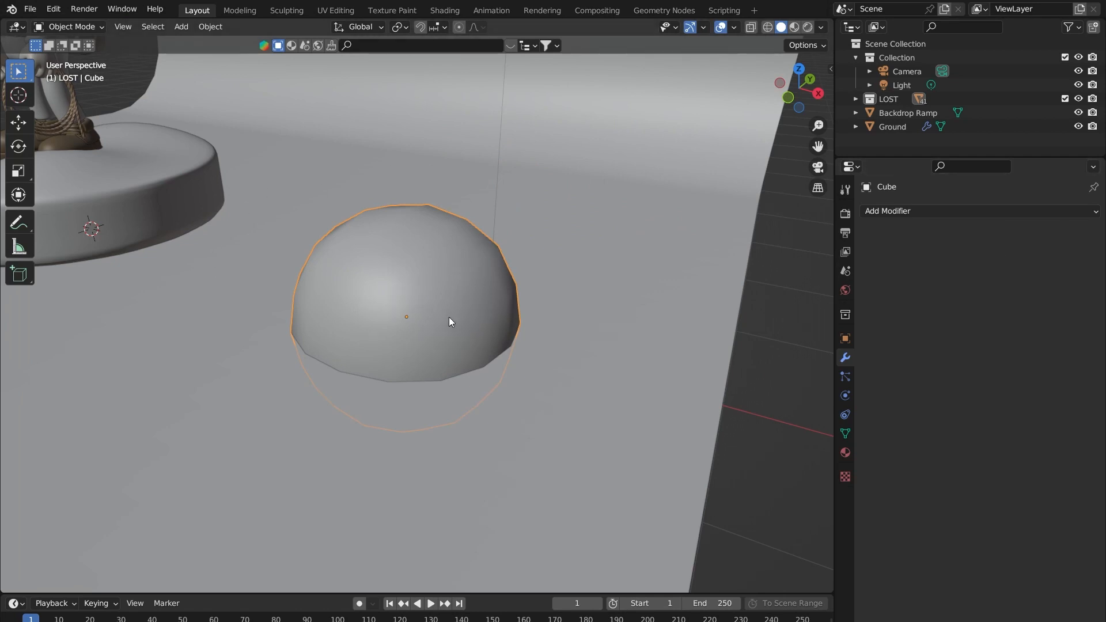
{"action": "key", "text": "Tab"}
{"action": "mouse_move", "coordinate": [475, 352]}
{"action": "middle_mouse_down"}
{"action": "mouse_move", "coordinate": [406, 308]}
{"action": "mouse_move", "coordinate": [452, 291]}
{"action": "mouse_move", "coordinate": [478, 355]}
{"action": "middle_mouse_up"}
{"action": "left_click", "coordinate": [498, 251]}
{"action": "middle_click_drag", "start_coordinate": [487, 256], "coordinate": [454, 264]}
{"action": "key", "text": "3"}
- Move four adjacent faces near the top of the dome outward and upward by about 0.32 m
{"action": "left_click", "coordinate": [468, 265]}
{"action": "left_click", "coordinate": [455, 232], "text": "shift"}
{"action": "left_click", "coordinate": [413, 236], "text": "shift"}
{"action": "left_click", "coordinate": [437, 274], "text": "shift"}
{"action": "middle_click_drag", "start_coordinate": [538, 276], "coordinate": [491, 250]}
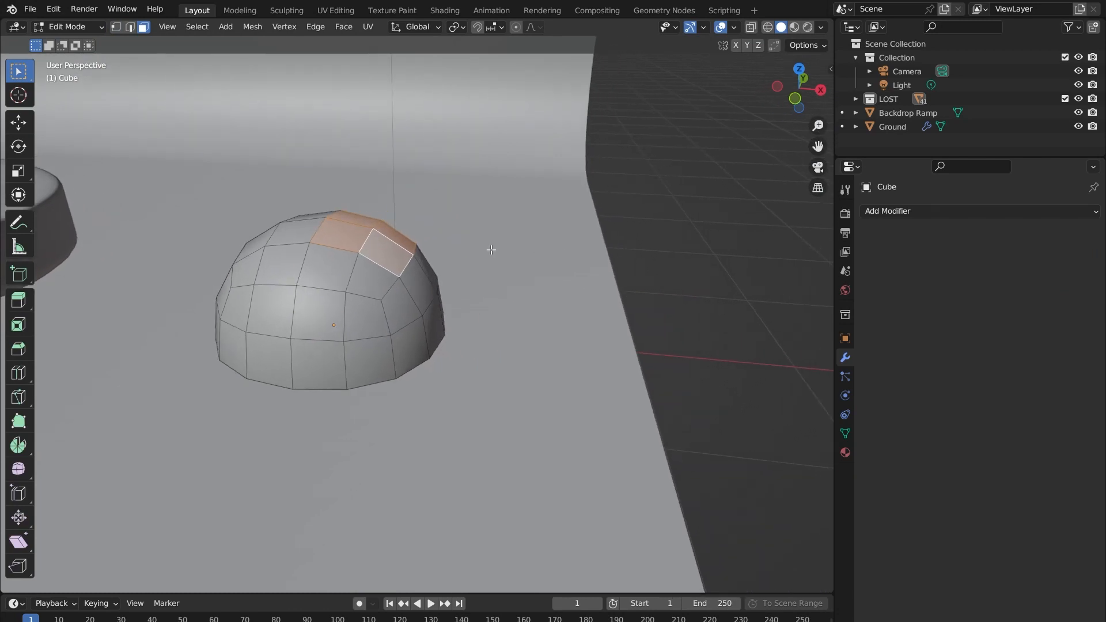
{"action": "key", "text": "g"}
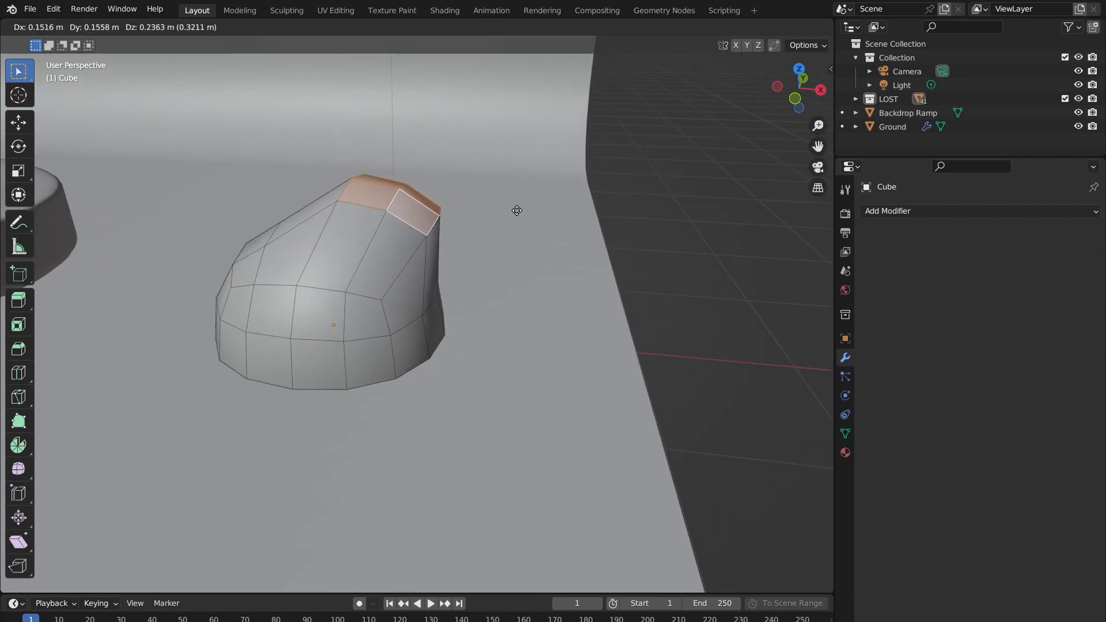
{"action": "left_click", "coordinate": [516, 209]}
- Select adjacent faces on the lower front of the rounded mesh and pull them outward into a bulge
{"action": "middle_click_drag", "start_coordinate": [410, 249], "coordinate": [273, 279]}
{"action": "left_click", "coordinate": [273, 278]}
{"action": "left_click", "coordinate": [302, 296], "text": "shift"}
{"action": "left_click", "coordinate": [295, 345], "text": "shift"}
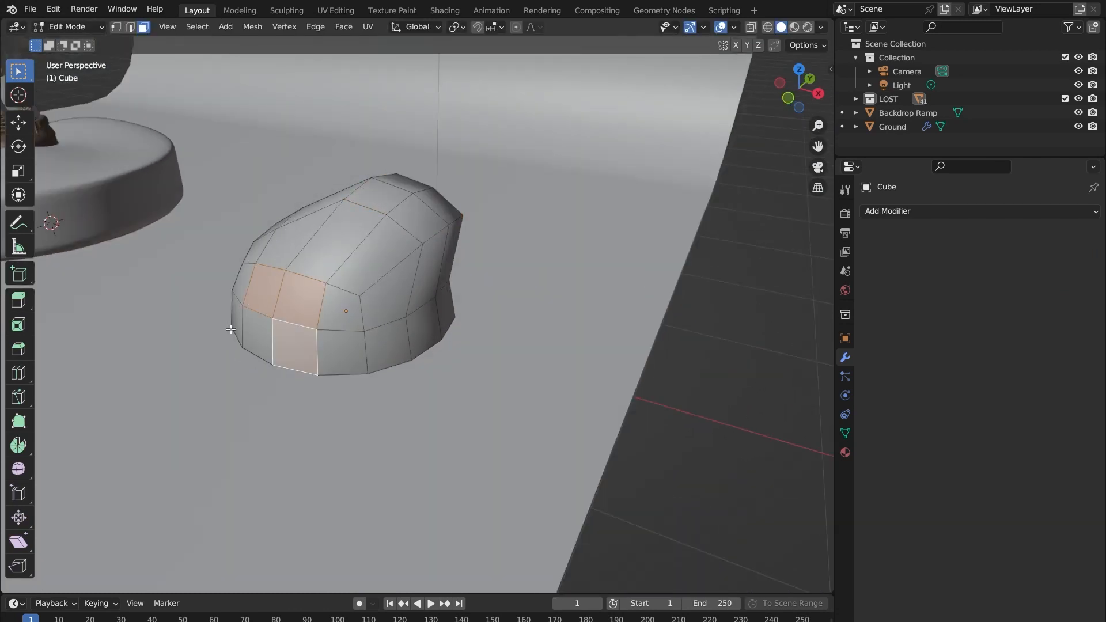
{"action": "middle_click_drag", "start_coordinate": [245, 333], "coordinate": [500, 345]}
{"action": "key", "text": "g"}
{"action": "left_click", "coordinate": [262, 326]}
- Reshape the lower +X side of the rounded mesh by moving a couple of its vertices
{"action": "key", "text": "1"}
{"action": "left_click", "coordinate": [426, 349], "text": "shift"}
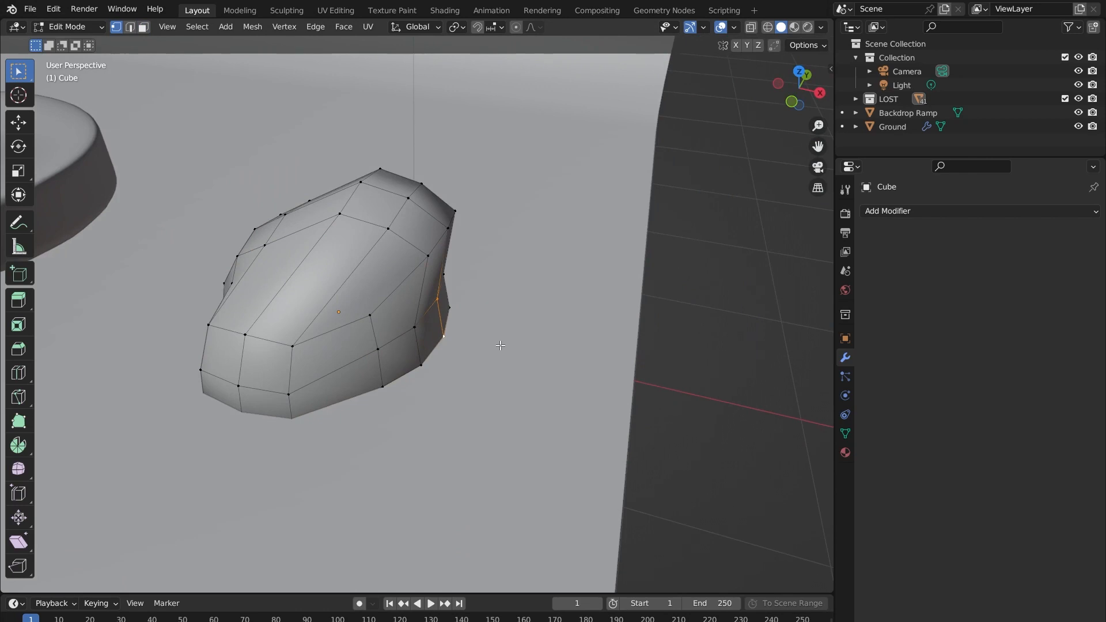
{"action": "key", "text": "Tab"}
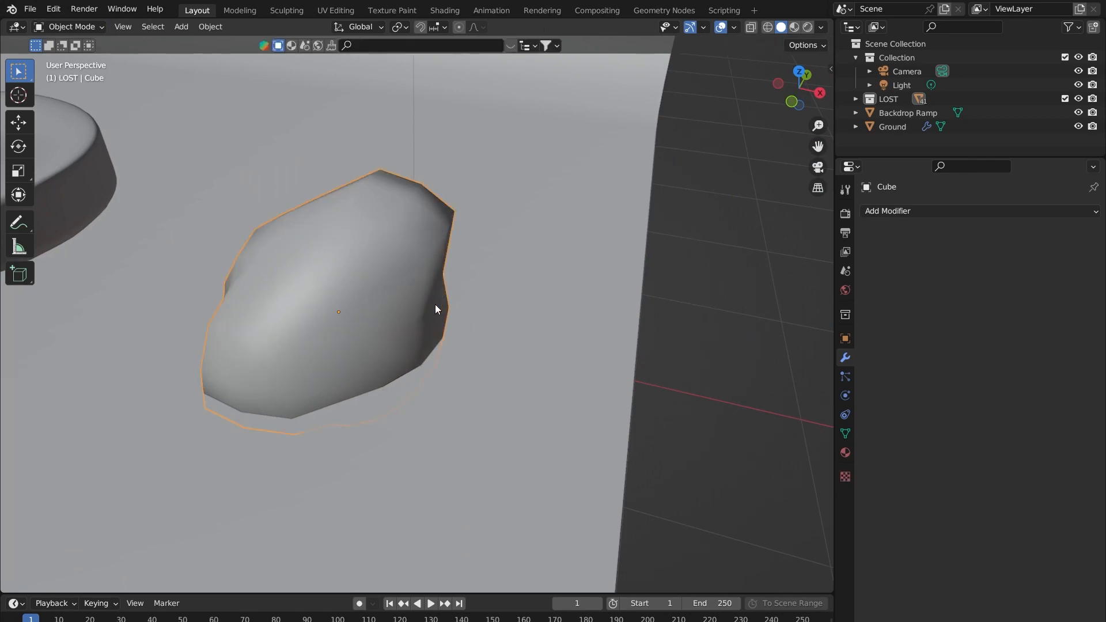
{"action": "key", "text": "Tab"}
{"action": "middle_click_drag", "start_coordinate": [438, 297], "coordinate": [550, 345]}
{"action": "key", "text": "g"}
{"action": "left_click", "coordinate": [506, 302]}
- Move four adjacent faces on the back of the mesh about -0.21 m in X and 0.11 m in Y
{"action": "middle_click_drag", "start_coordinate": [470, 325], "coordinate": [420, 310]}
{"action": "left_click", "coordinate": [425, 309]}
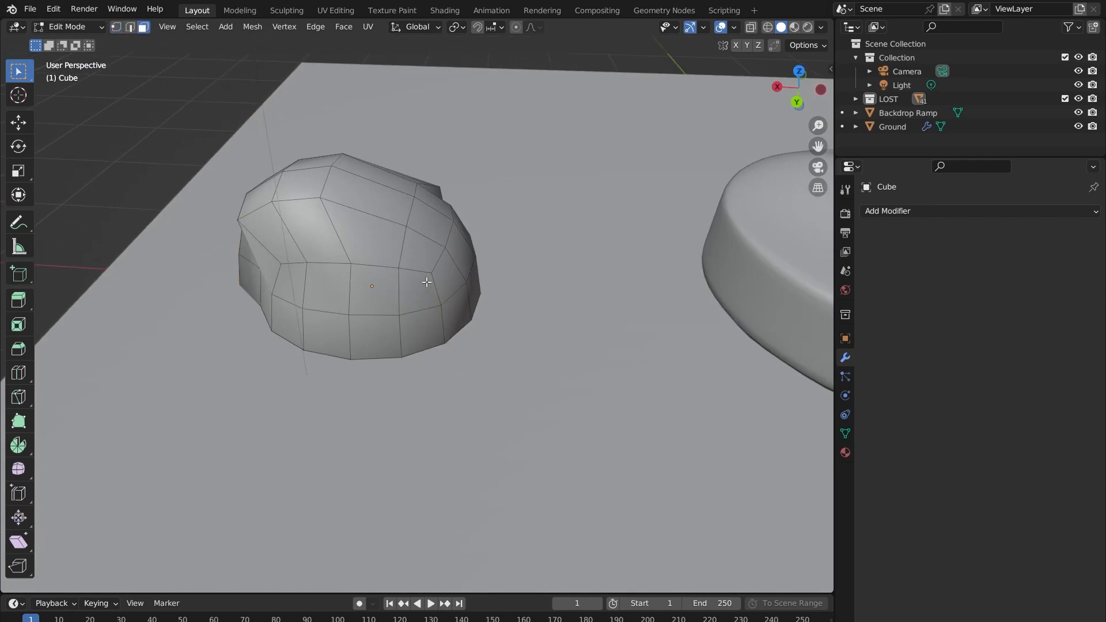
{"action": "left_click", "coordinate": [422, 251]}
{"action": "left_click", "coordinate": [421, 296], "text": "shift"}
{"action": "left_click", "coordinate": [432, 330], "text": "shift"}
{"action": "left_click", "coordinate": [456, 275], "text": "shift"}
{"action": "middle_click_drag", "start_coordinate": [487, 317], "coordinate": [148, 180]}
{"action": "key", "text": "g"}
{"action": "left_click", "coordinate": [575, 313]}
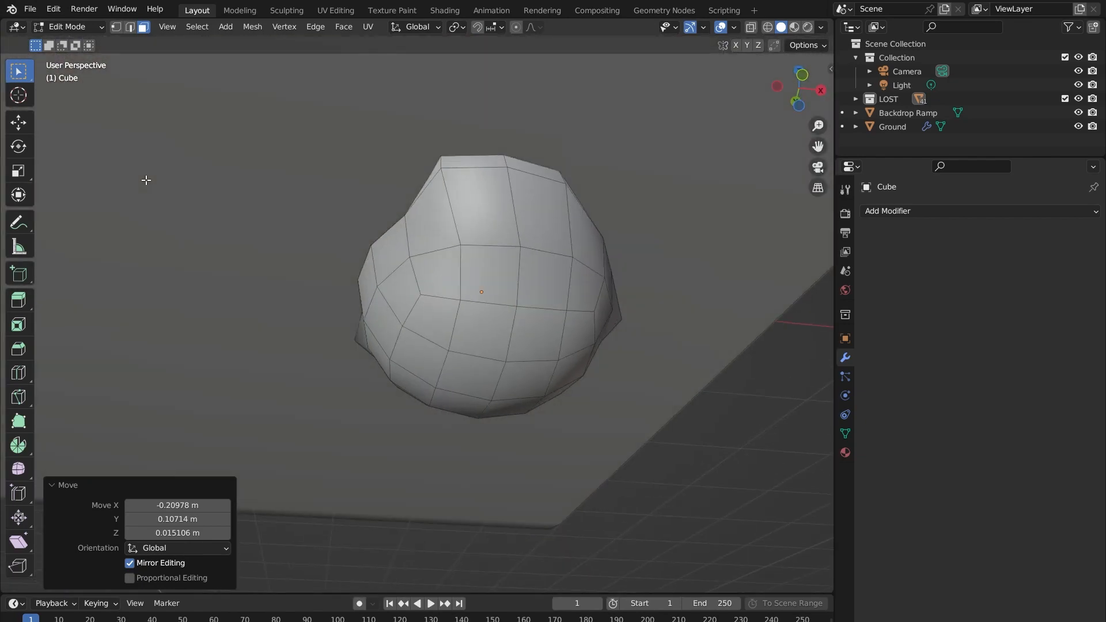
- Return to Object Mode and add a level 2 Catmull-Clark Subdivision modifier to the reshaped cube
{"action": "scroll", "coordinate": [368, 257], "scroll_direction": "down", "scroll_amount": 7}
{"action": "middle_click_drag", "start_coordinate": [368, 257], "coordinate": [372, 327]}
{"action": "scroll", "coordinate": [465, 329], "scroll_direction": "up", "scroll_amount": 3}
{"action": "mouse_move", "coordinate": [472, 329]}
{"action": "middle_mouse_down"}
{"action": "mouse_move", "coordinate": [499, 213]}
{"action": "mouse_move", "coordinate": [500, 340]}
{"action": "mouse_move", "coordinate": [266, 318]}
{"action": "mouse_move", "coordinate": [595, 341]}
{"action": "mouse_move", "coordinate": [531, 412]}
{"action": "mouse_move", "coordinate": [558, 323]}
{"action": "mouse_move", "coordinate": [487, 322]}
{"action": "mouse_move", "coordinate": [471, 299]}
{"action": "mouse_move", "coordinate": [598, 331]}
{"action": "mouse_move", "coordinate": [430, 318]}
{"action": "mouse_move", "coordinate": [479, 288]}
{"action": "mouse_move", "coordinate": [287, 284]}
{"action": "mouse_move", "coordinate": [577, 306]}
{"action": "mouse_move", "coordinate": [559, 294]}
{"action": "mouse_move", "coordinate": [481, 310]}
{"action": "middle_mouse_up"}
{"action": "scroll", "coordinate": [489, 332], "scroll_direction": "up", "scroll_amount": 6}
{"action": "key", "text": "Tab"}
{"action": "scroll", "coordinate": [531, 315], "scroll_direction": "down", "scroll_amount": 7}
{"action": "scroll", "coordinate": [543, 320], "scroll_direction": "up", "scroll_amount": 4}
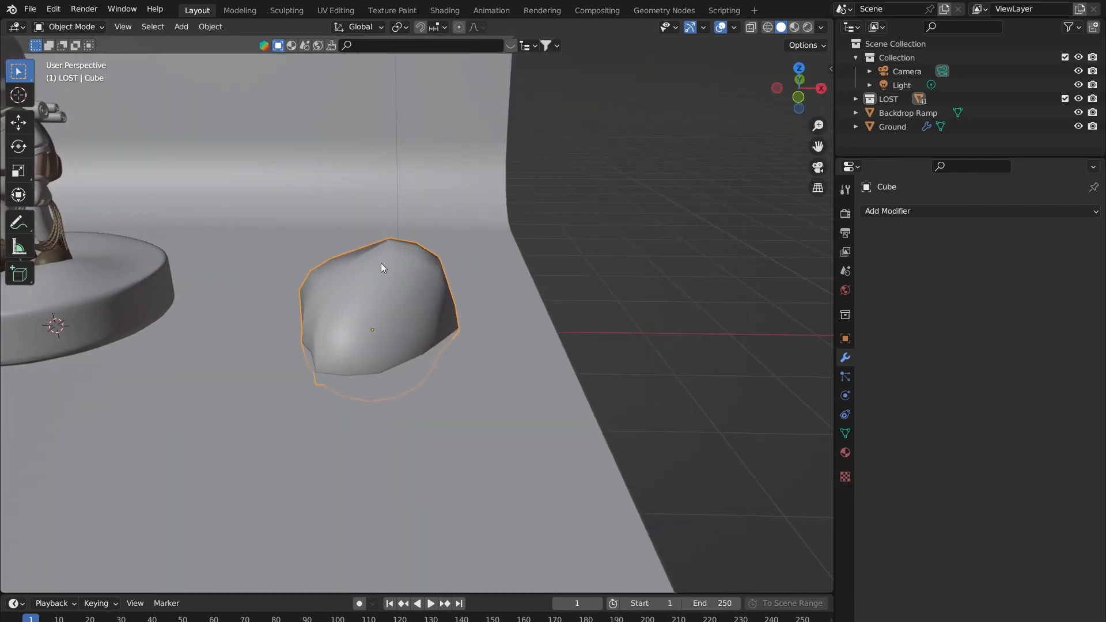
{"action": "key", "text": "ctrl+2"}
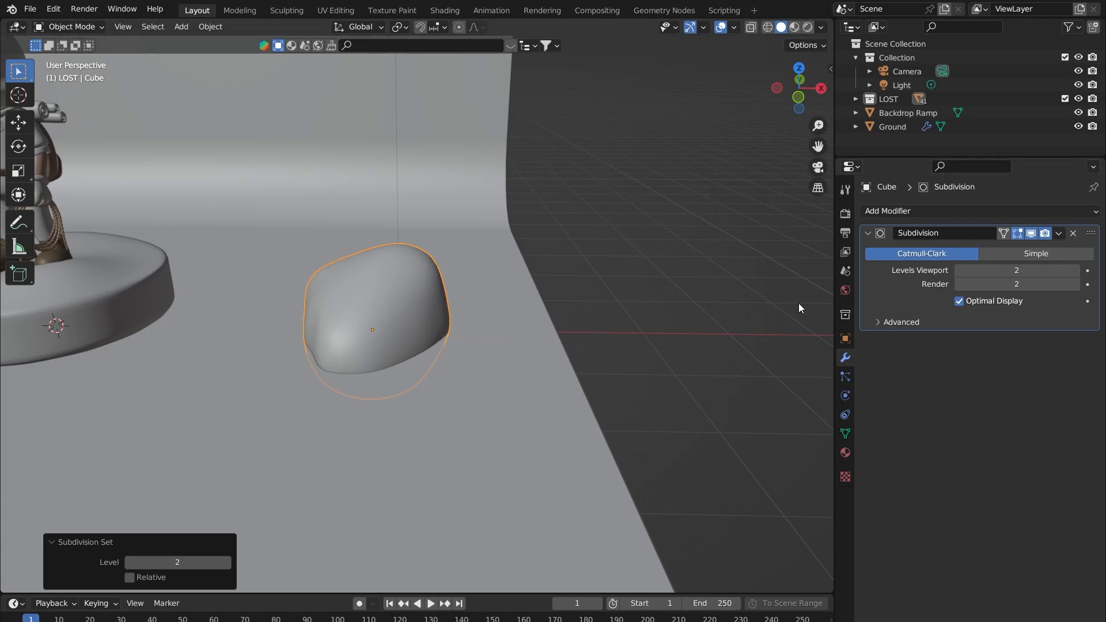
- Try the reshaped cube without its Subdivision modifier, undo the removal and test a render level of 4
{"action": "left_click", "coordinate": [1073, 233]}
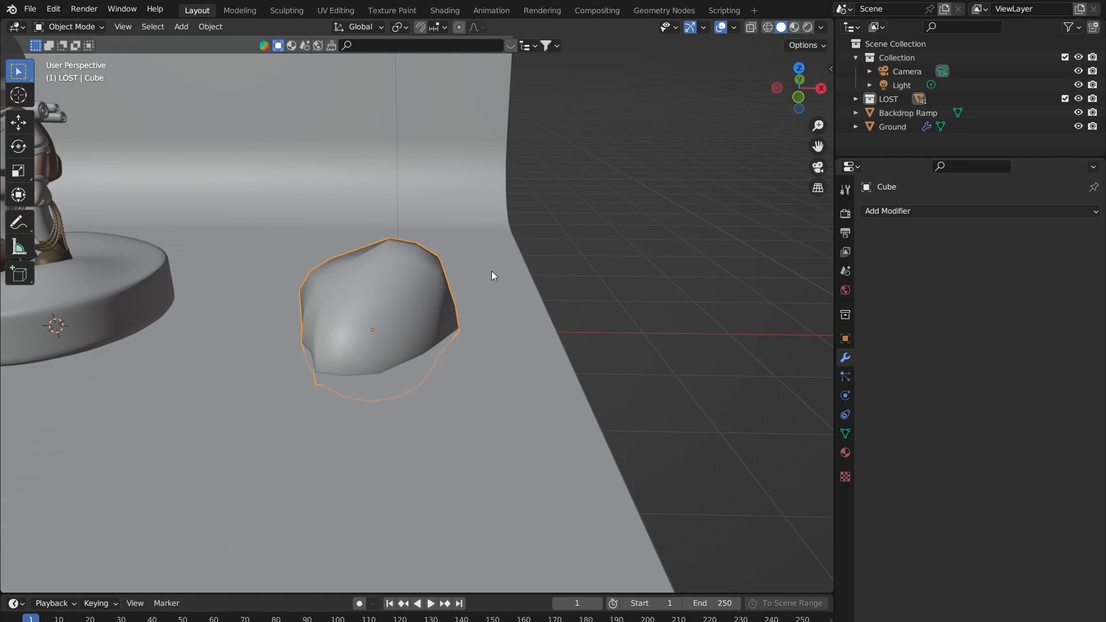
{"action": "key", "text": "ctrl+z"}
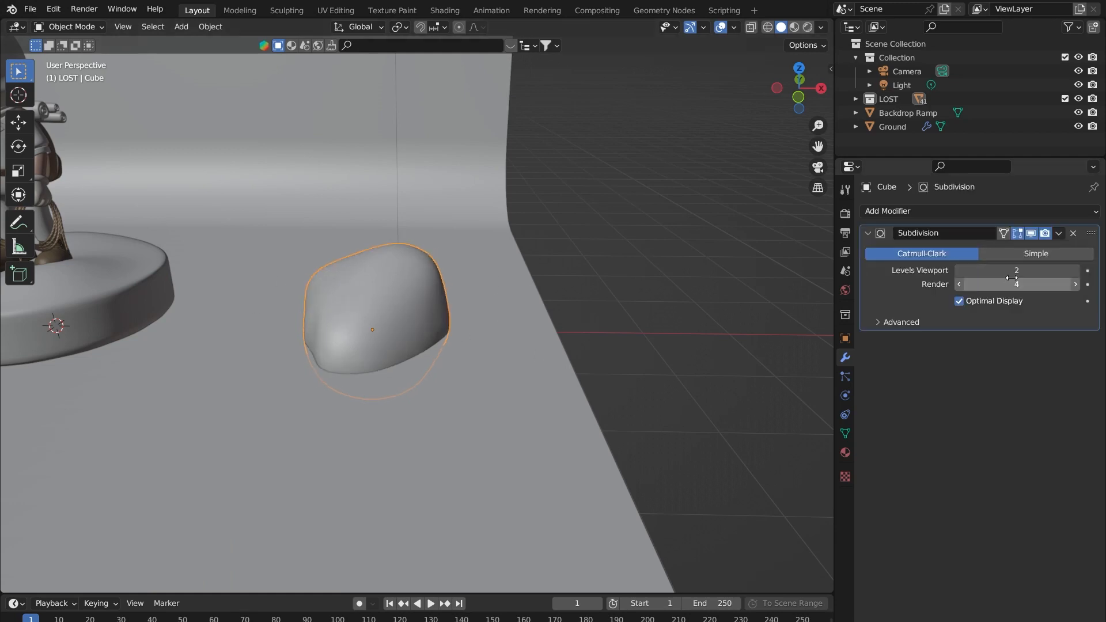
{"action": "left_click_drag", "start_coordinate": [1025, 279], "coordinate": [1001, 279]}
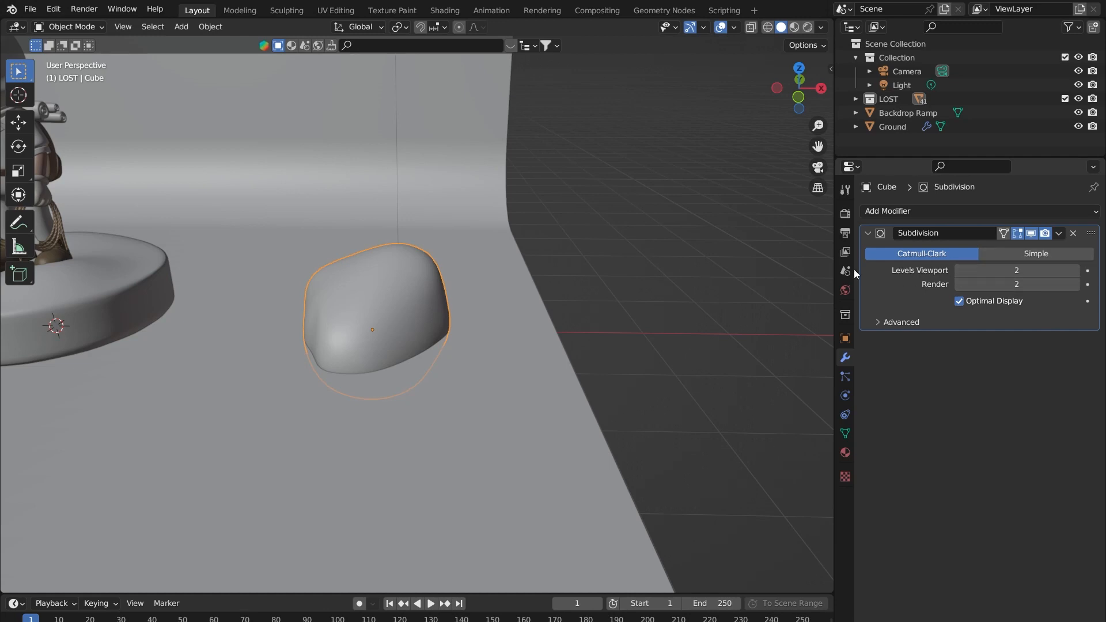
- Set the cube's Subdivision levels to 1 for the viewport and 3 for the render
{"action": "middle_click_drag", "start_coordinate": [346, 251], "coordinate": [212, 414]}
{"action": "middle_click_drag", "start_coordinate": [207, 246], "coordinate": [564, 311]}
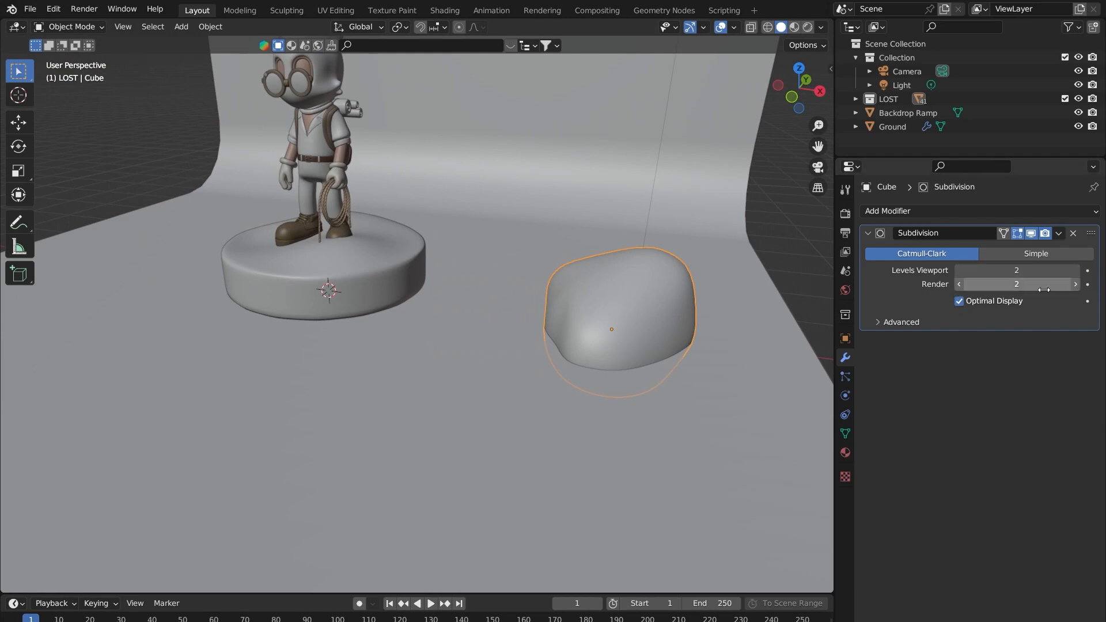
{"action": "middle_click_drag", "start_coordinate": [460, 262], "coordinate": [383, 229], "text": "shift"}
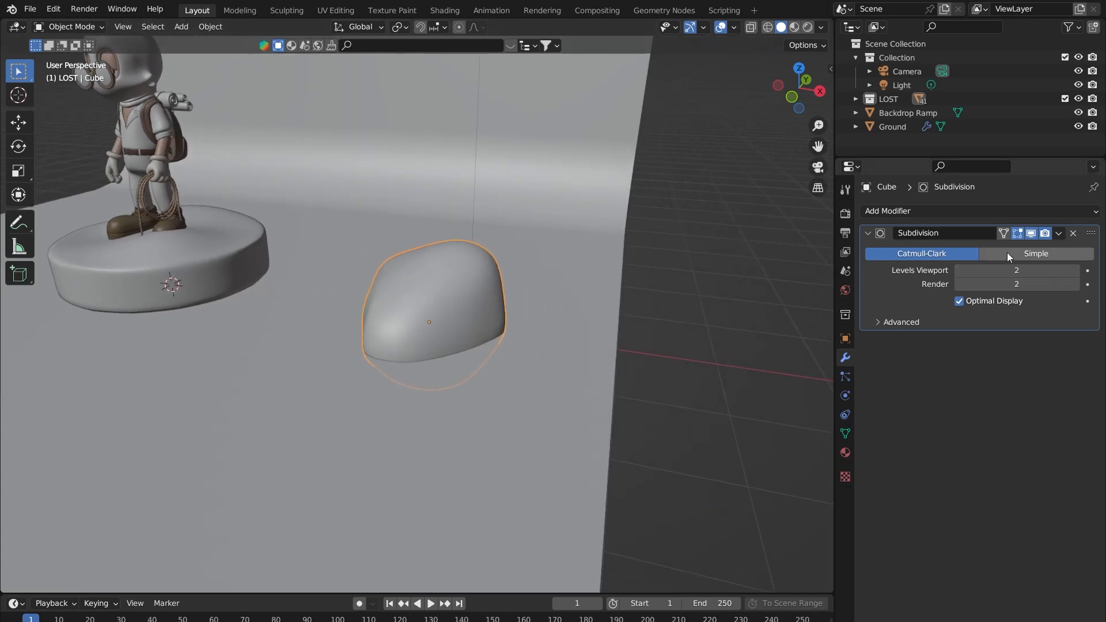
{"action": "left_click", "coordinate": [1038, 270]}
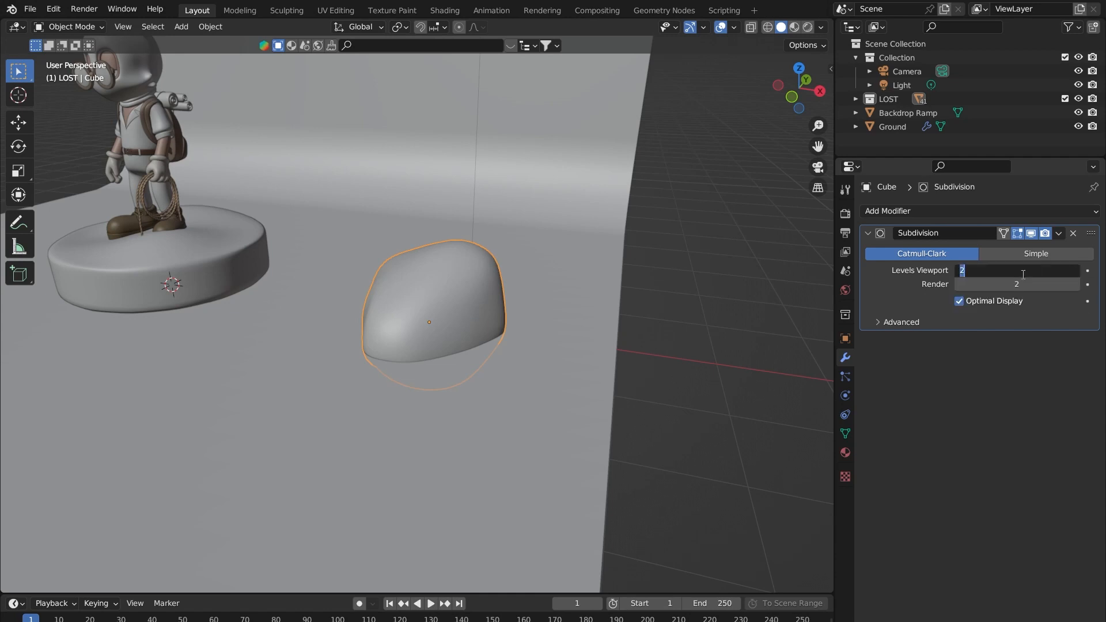
{"action": "type", "text": "1"}
{"action": "key", "text": "Return"}
{"action": "left_click", "coordinate": [1032, 284]}
{"action": "type", "text": "3"}
{"action": "key", "text": "Return"}
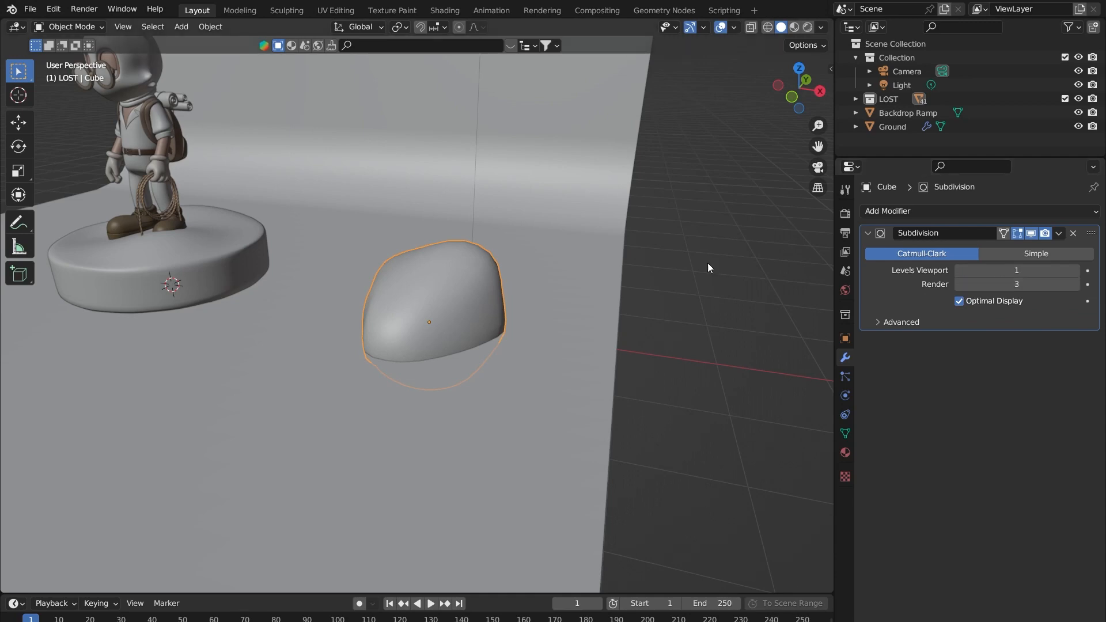
{"action": "scroll", "coordinate": [404, 302], "scroll_direction": "down", "scroll_amount": 4}
{"action": "mouse_move", "coordinate": [170, 236]}
{"action": "middle_mouse_down"}
{"action": "mouse_move", "coordinate": [222, 188]}
{"action": "mouse_move", "coordinate": [201, 272]}
{"action": "mouse_move", "coordinate": [186, 236]}
{"action": "middle_mouse_up"}
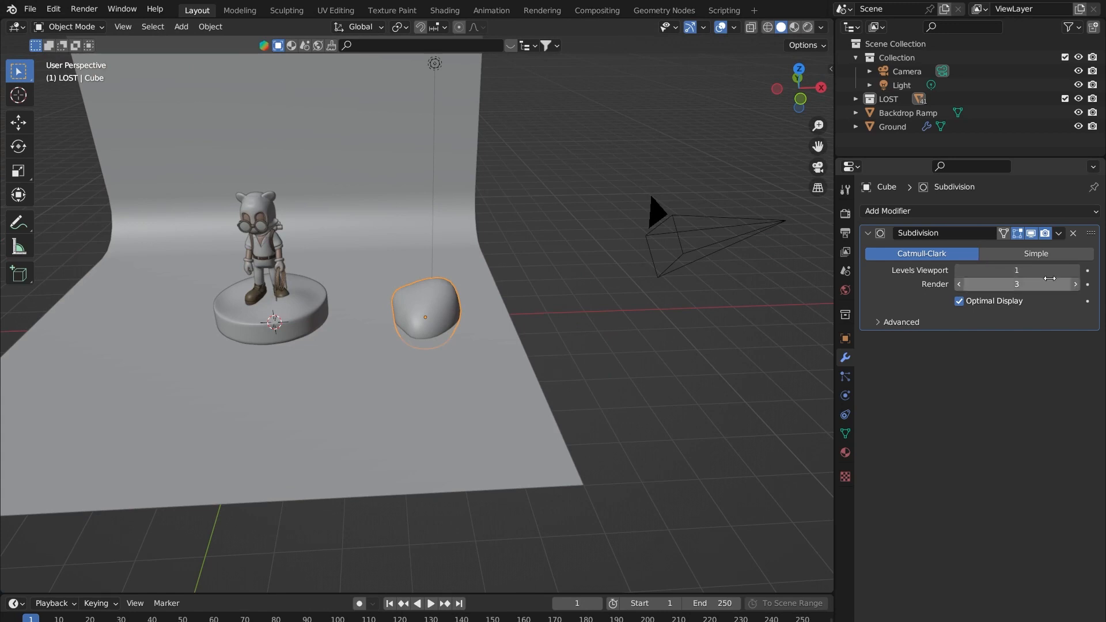
- Set the reshaped cube's Subdivision levels to 2 for both the viewport and the render
{"action": "scroll", "coordinate": [396, 305], "scroll_direction": "up", "scroll_amount": 4}
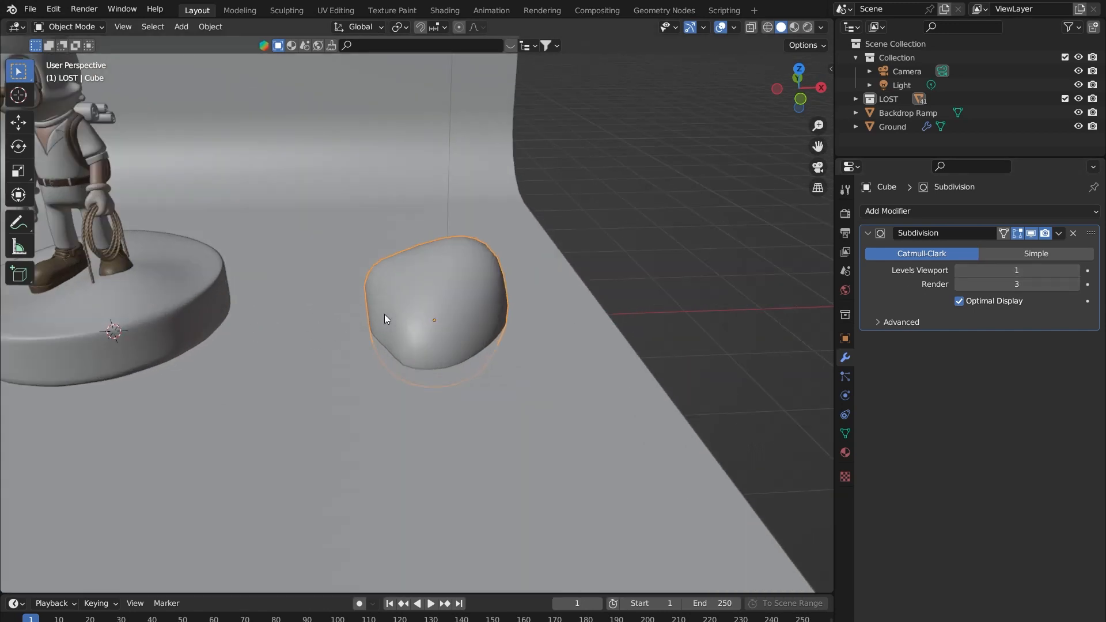
{"action": "middle_click_drag", "start_coordinate": [676, 272], "coordinate": [726, 268], "text": "shift"}
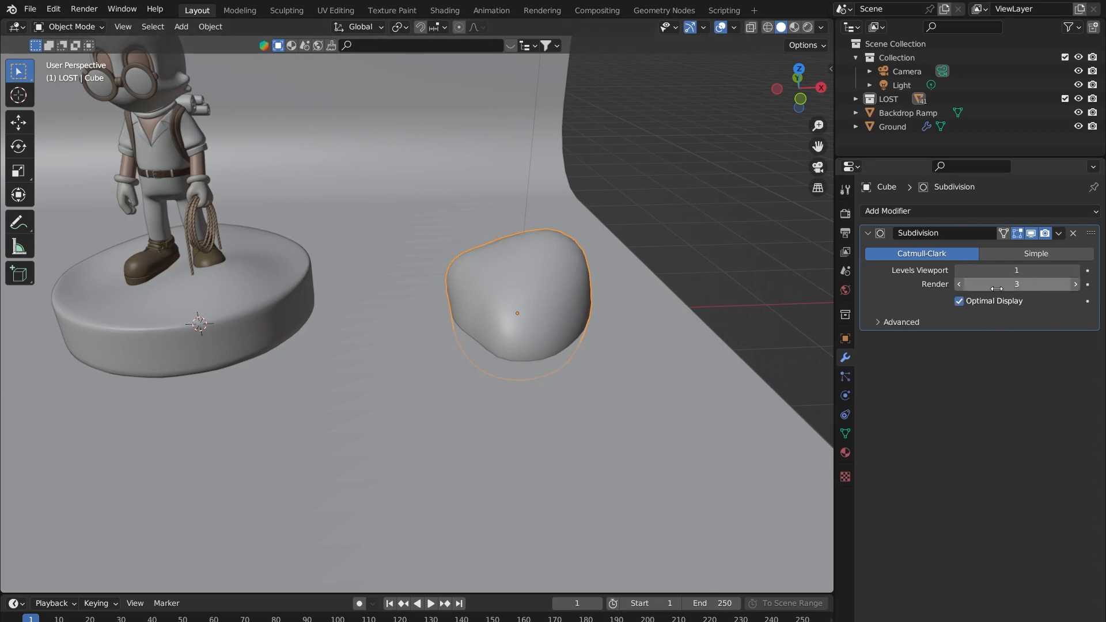
{"action": "mouse_move", "coordinate": [570, 288]}
{"action": "middle_mouse_down"}
{"action": "mouse_move", "coordinate": [544, 278]}
{"action": "mouse_move", "coordinate": [571, 281]}
{"action": "middle_mouse_up"}
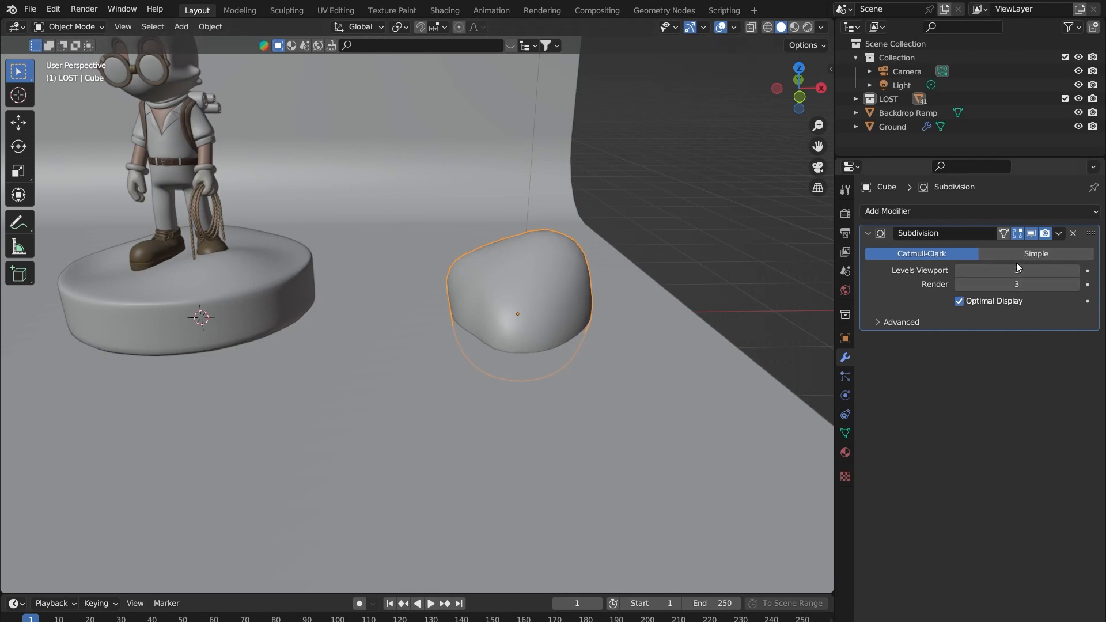
{"action": "middle_click_drag", "start_coordinate": [633, 216], "coordinate": [599, 236]}
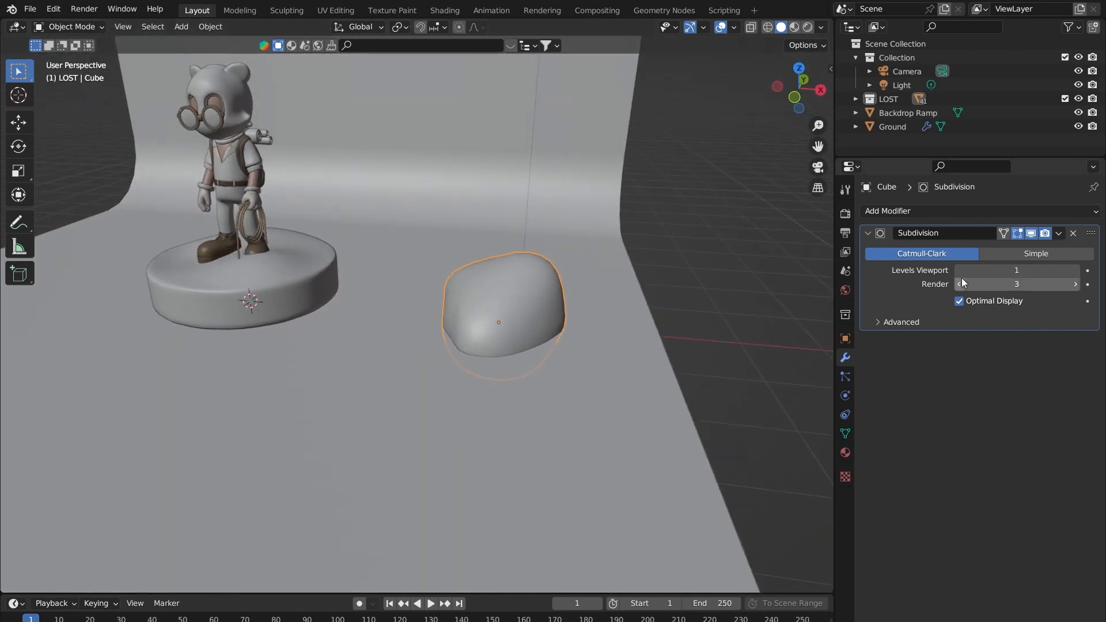
{"action": "left_click", "coordinate": [975, 269]}
{"action": "type", "text": "2"}
{"action": "key", "text": "Return"}
{"action": "left_click", "coordinate": [1041, 286]}
{"action": "type", "text": "2"}
{"action": "key", "text": "Return"}
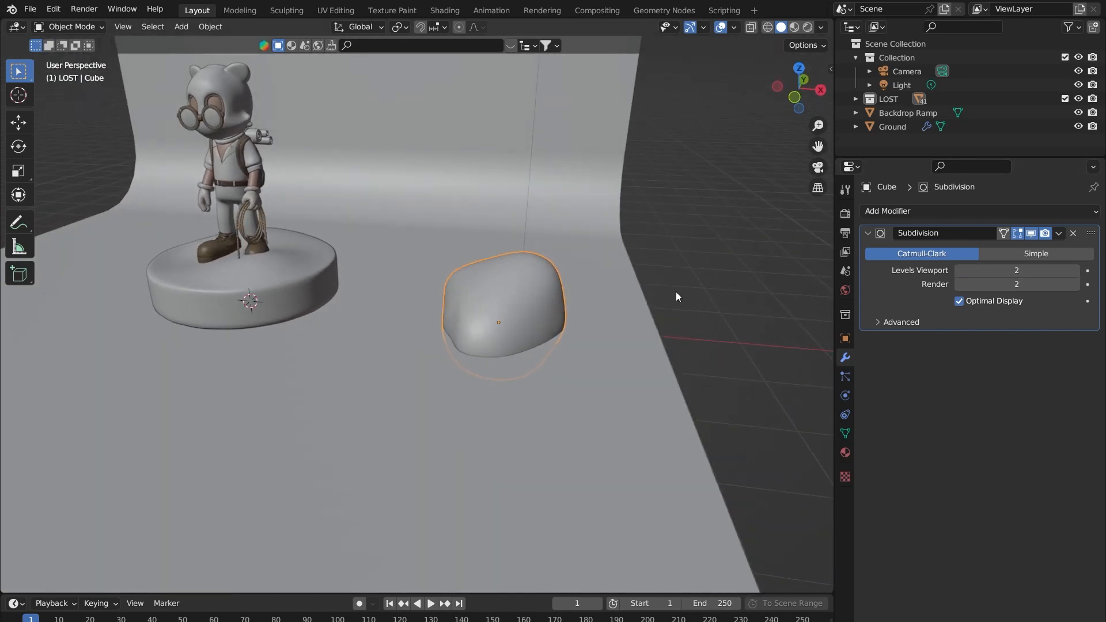
- Scale the rock down uniformly to about 0.484 of its size
{"action": "middle_click_drag", "start_coordinate": [749, 292], "coordinate": [693, 294]}
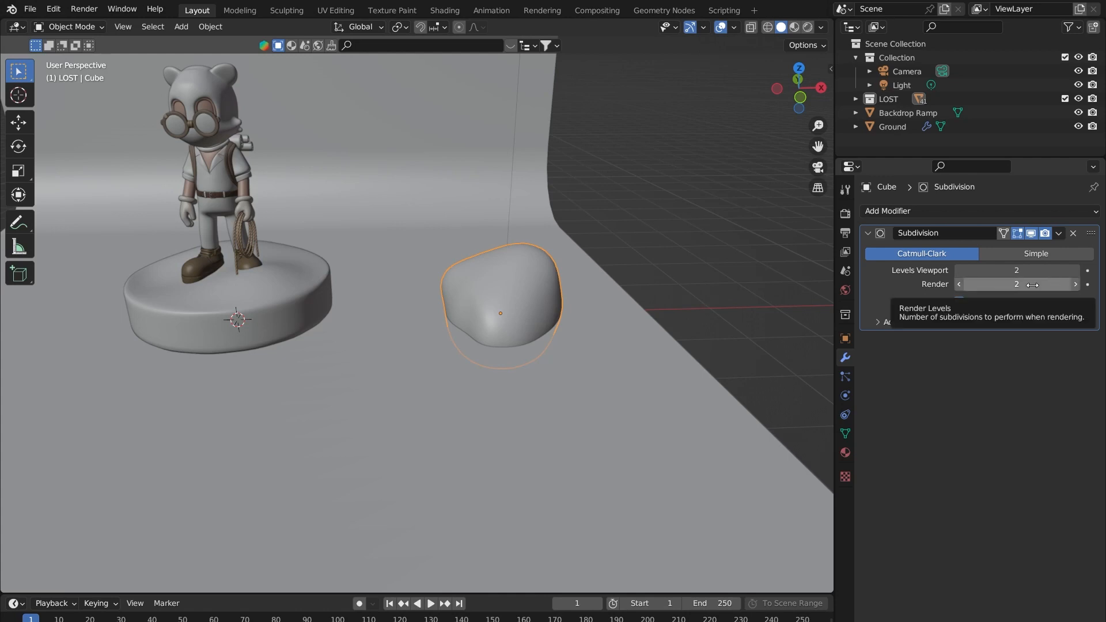
{"action": "mouse_move", "coordinate": [497, 268]}
{"action": "middle_mouse_down"}
{"action": "mouse_move", "coordinate": [473, 289]}
{"action": "mouse_move", "coordinate": [508, 269]}
{"action": "middle_mouse_up"}
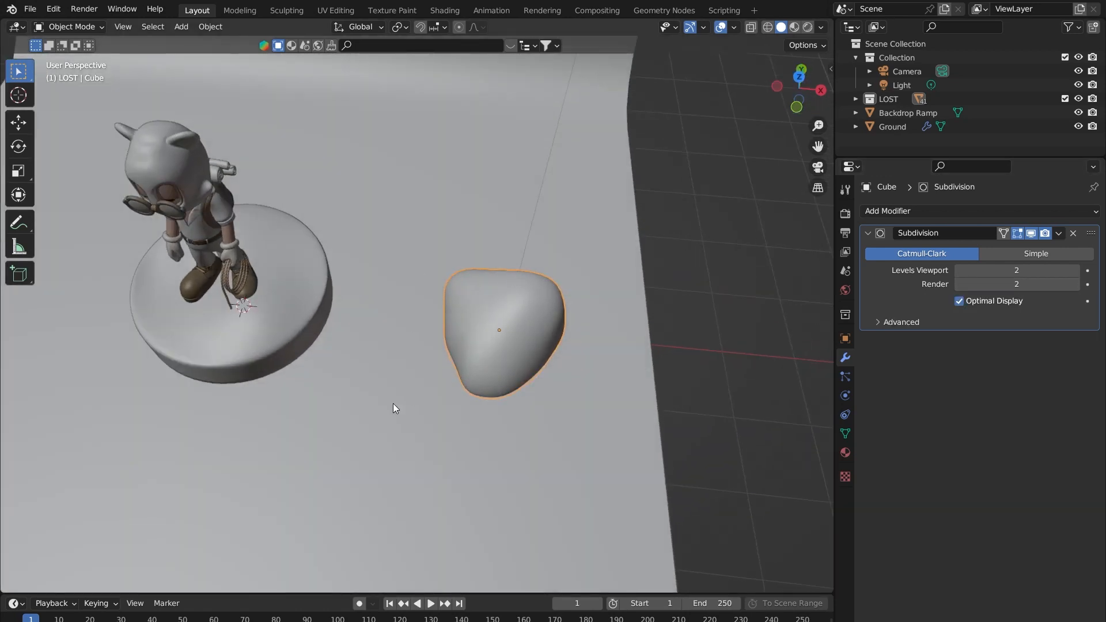
{"action": "middle_click_drag", "start_coordinate": [396, 314], "coordinate": [574, 328], "text": "shift"}
{"action": "scroll", "coordinate": [669, 326], "scroll_direction": "up", "scroll_amount": 2}
{"action": "middle_click_drag", "start_coordinate": [668, 326], "coordinate": [500, 260]}
{"action": "middle_click_drag", "start_coordinate": [666, 259], "coordinate": [598, 255]}
{"action": "key", "text": "s"}
{"action": "key", "text": "Escape"}
{"action": "key", "text": "s"}
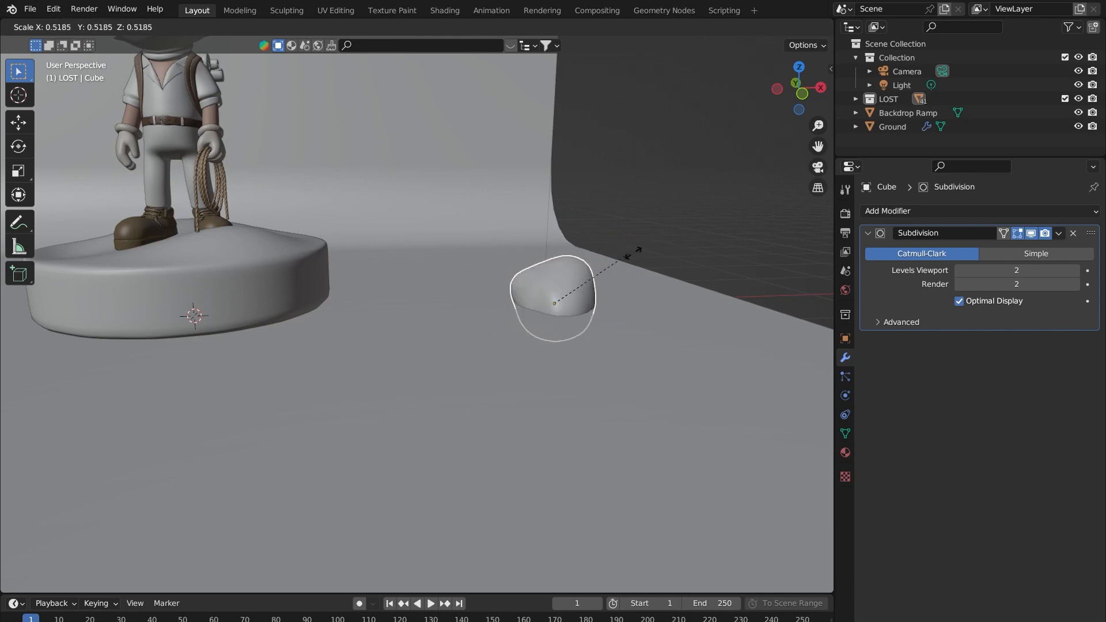
{"action": "left_click", "coordinate": [605, 284]}
{"action": "middle_click_drag", "start_coordinate": [604, 285], "coordinate": [605, 330]}
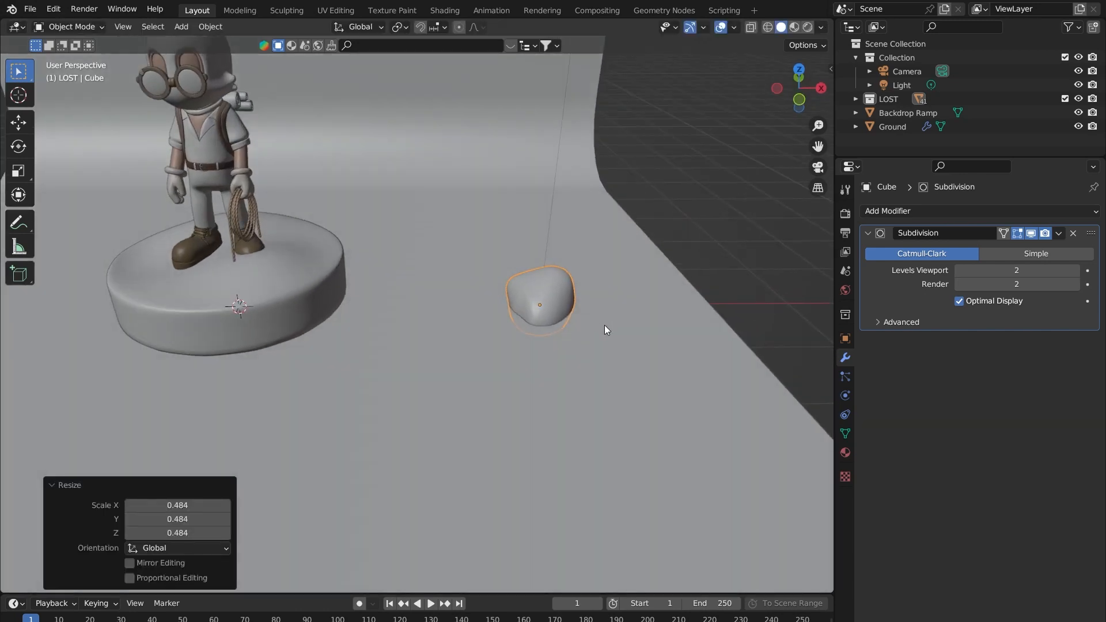
- Move the rock onto the round ground behind the character's rope hand, resize it and raise it about 0.1 m
{"action": "key", "text": "g"}
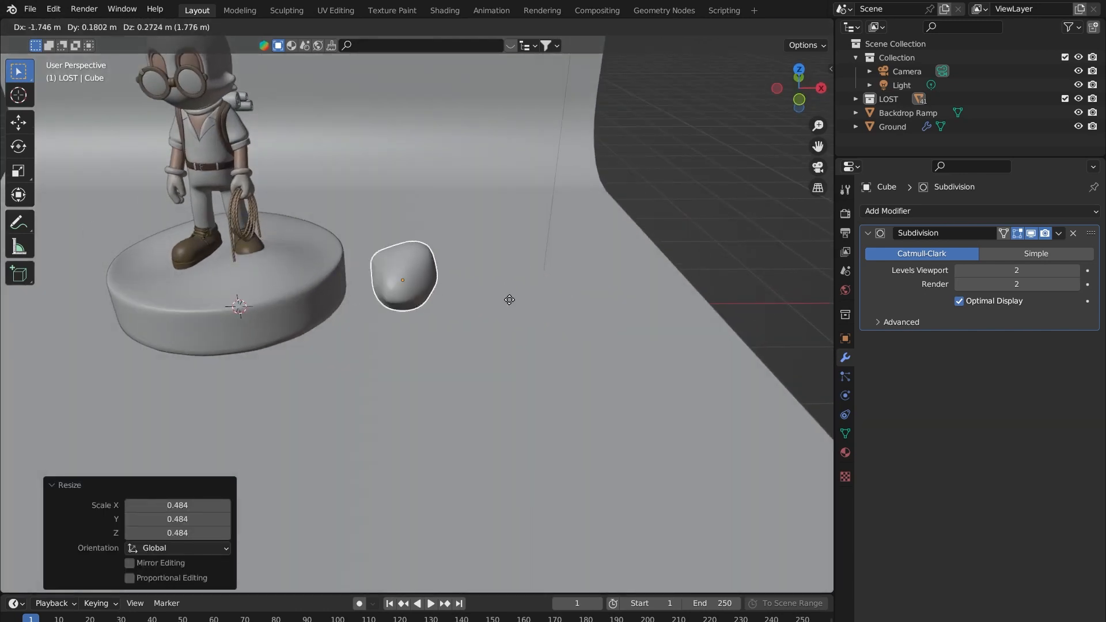
{"action": "left_click", "coordinate": [382, 267]}
{"action": "middle_click_drag", "start_coordinate": [382, 267], "coordinate": [357, 230]}
{"action": "scroll", "coordinate": [357, 229], "scroll_direction": "up", "scroll_amount": 3}
{"action": "middle_click_drag", "start_coordinate": [266, 230], "coordinate": [399, 261], "text": "shift"}
{"action": "key", "text": "s"}
{"action": "left_click", "coordinate": [489, 254]}
{"action": "key", "text": "g"}
{"action": "left_click", "coordinate": [472, 241]}
{"action": "middle_click_drag", "start_coordinate": [472, 241], "coordinate": [644, 247]}
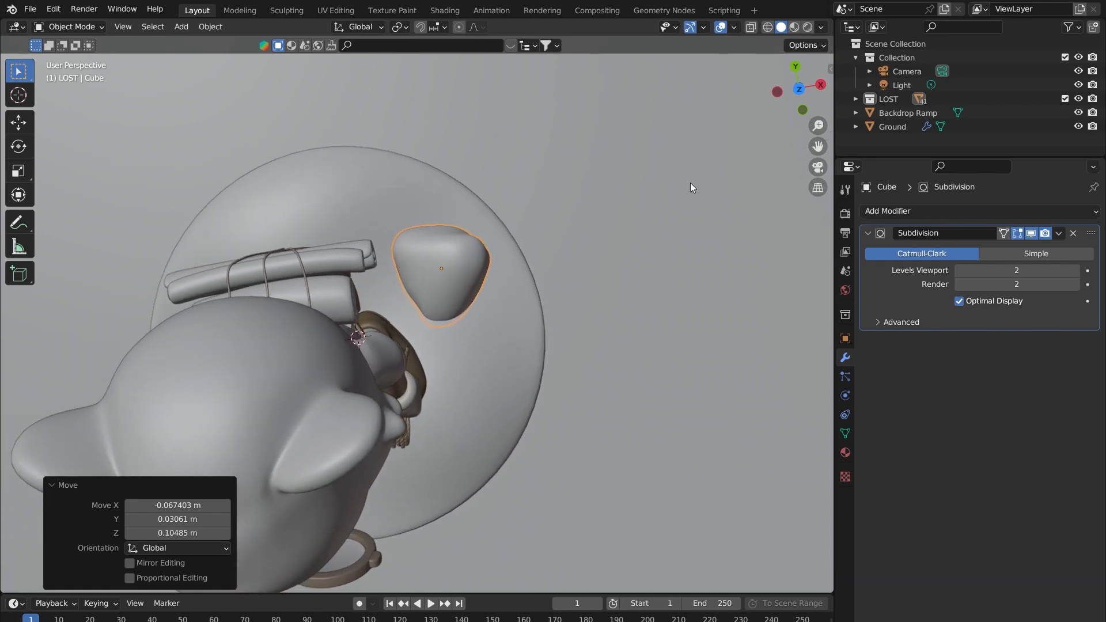
- From the top view, duplicate the rock about -1.15 m in X and 0.35 m in Y, and rotate the copy about 552° around Z
{"action": "left_click", "coordinate": [800, 89]}
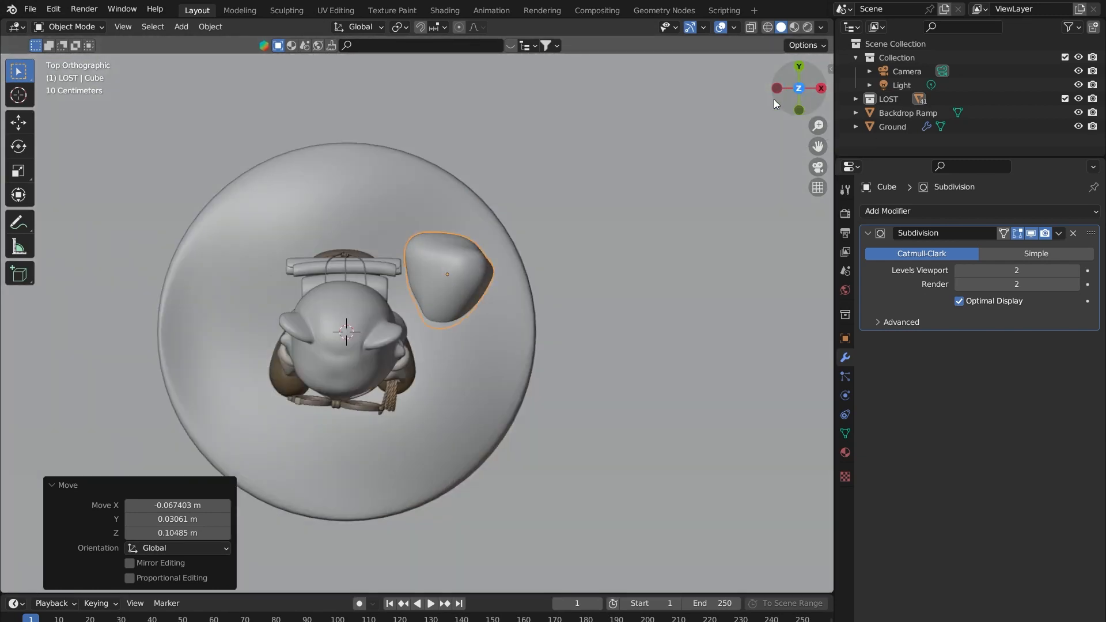
{"action": "middle_click_drag", "start_coordinate": [307, 293], "coordinate": [418, 262], "text": "shift"}
{"action": "scroll", "coordinate": [440, 250], "scroll_direction": "down", "scroll_amount": 1}
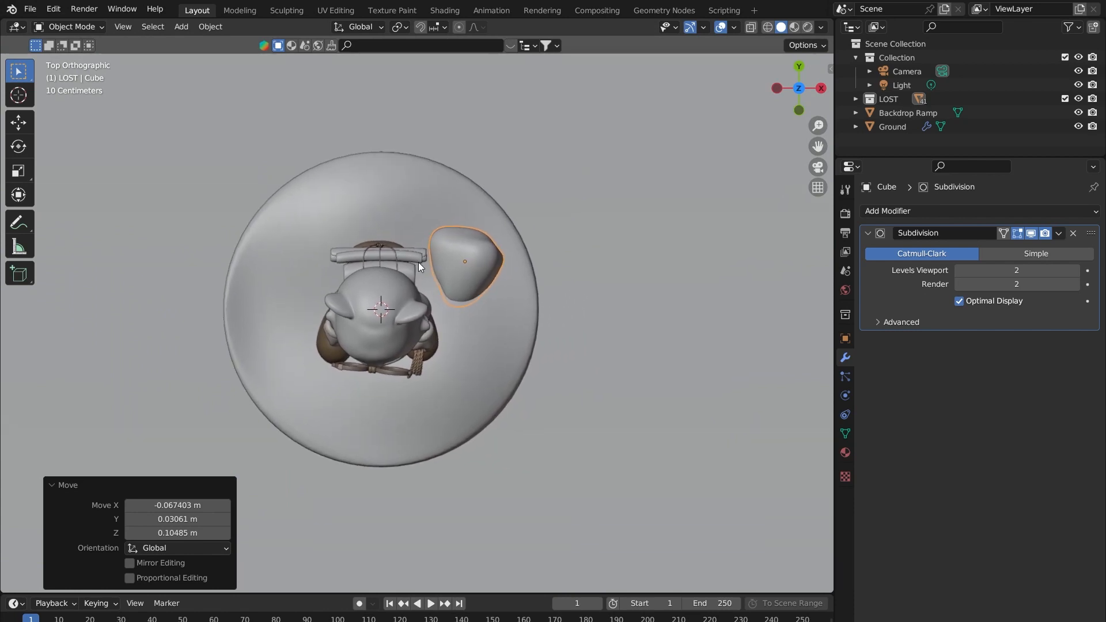
{"action": "left_click", "coordinate": [479, 250]}
{"action": "key", "text": "shift+d"}
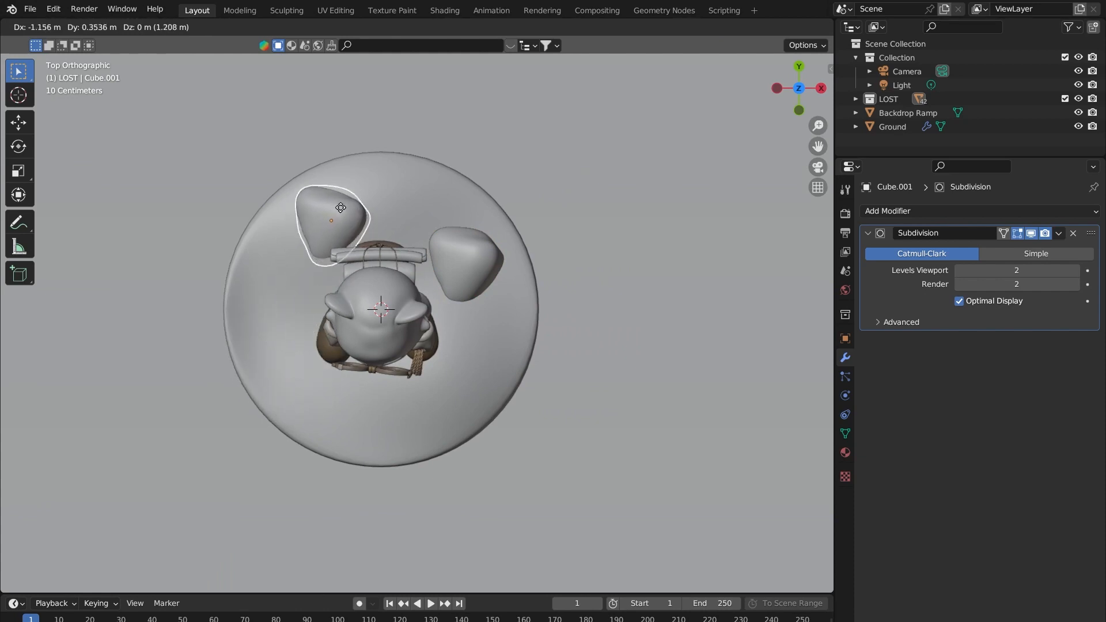
{"action": "left_click", "coordinate": [341, 207]}
{"action": "key", "text": "r"}
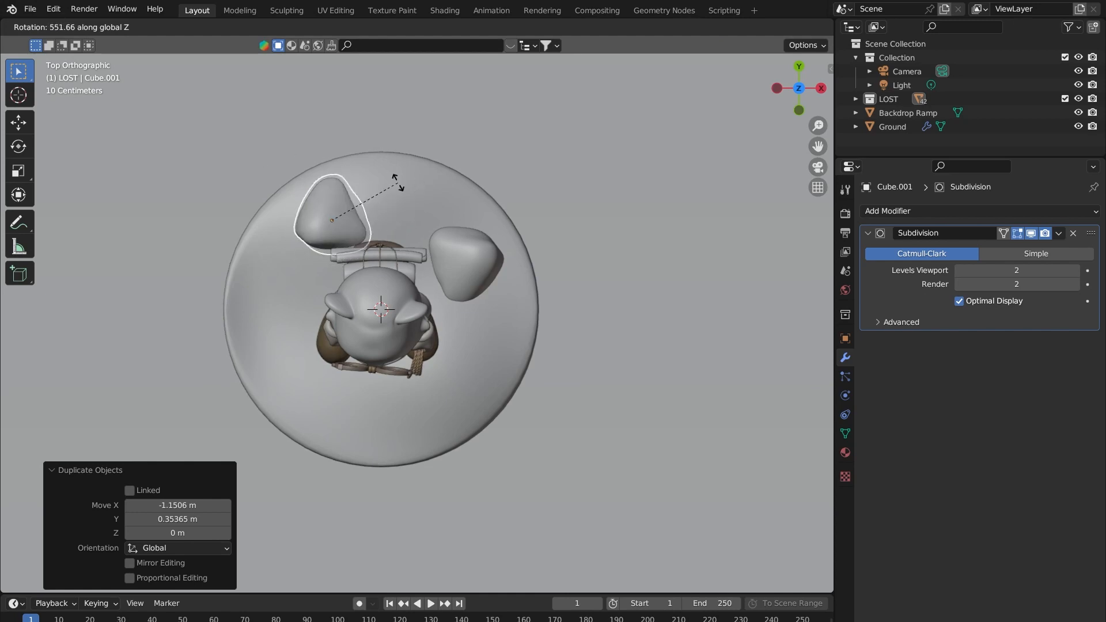
{"action": "left_click", "coordinate": [366, 240]}
- Rotate the second rock about -85° around the view axis from behind the character
{"action": "middle_click_drag", "start_coordinate": [365, 239], "coordinate": [589, 250]}
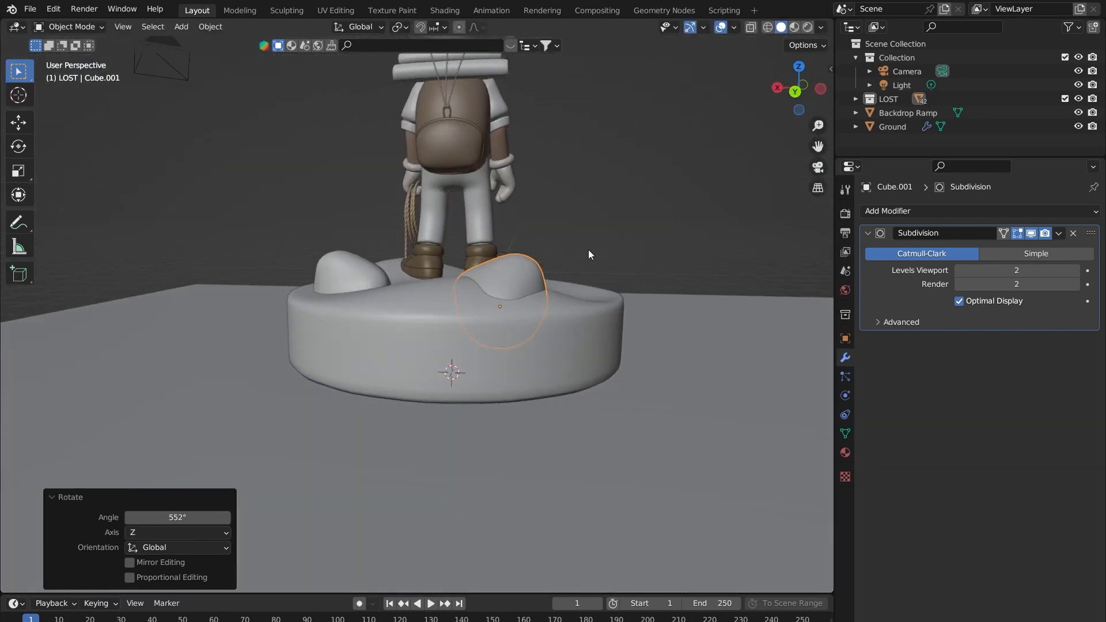
{"action": "key", "text": "r"}
{"action": "middle_click_drag", "start_coordinate": [424, 207], "coordinate": [387, 306]}
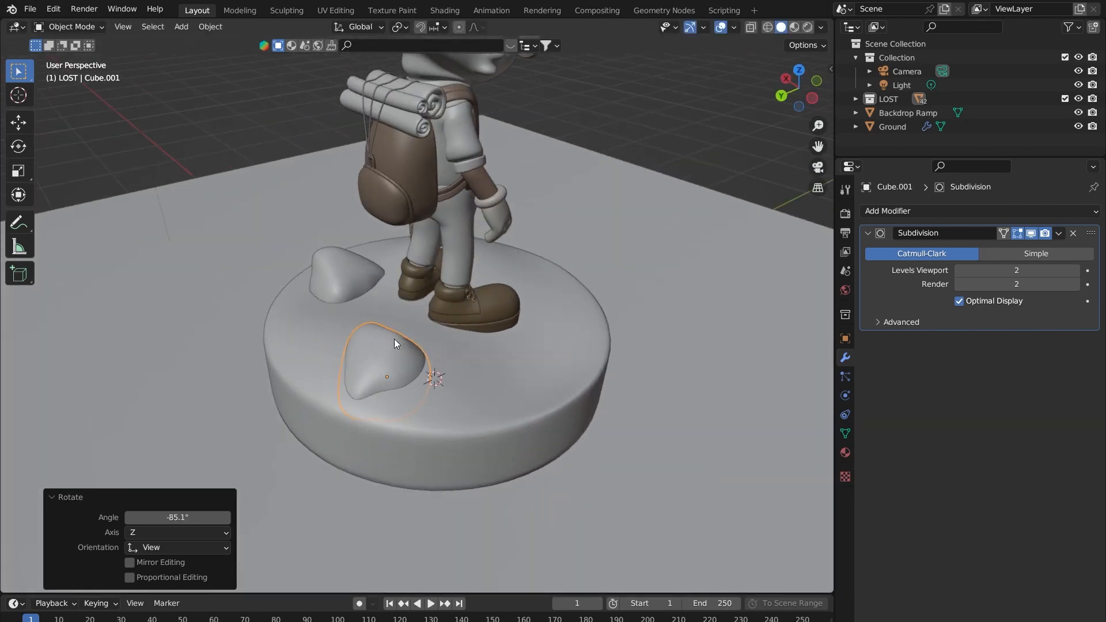
{"action": "middle_click_drag", "start_coordinate": [319, 295], "coordinate": [487, 339]}
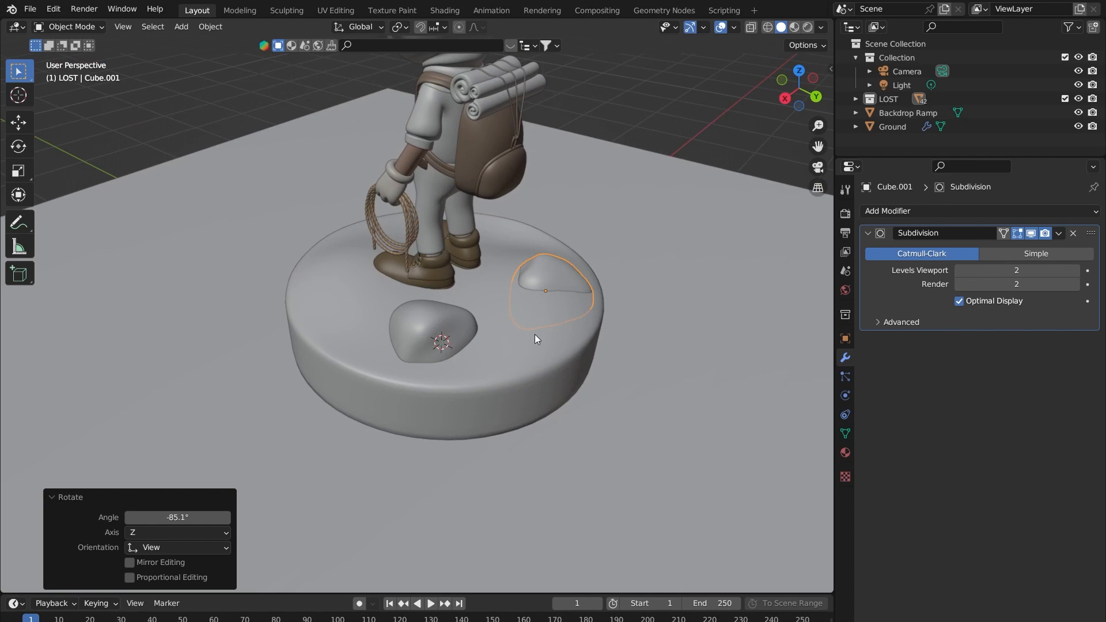
{"action": "middle_click_drag", "start_coordinate": [572, 286], "coordinate": [495, 303], "text": "shift"}
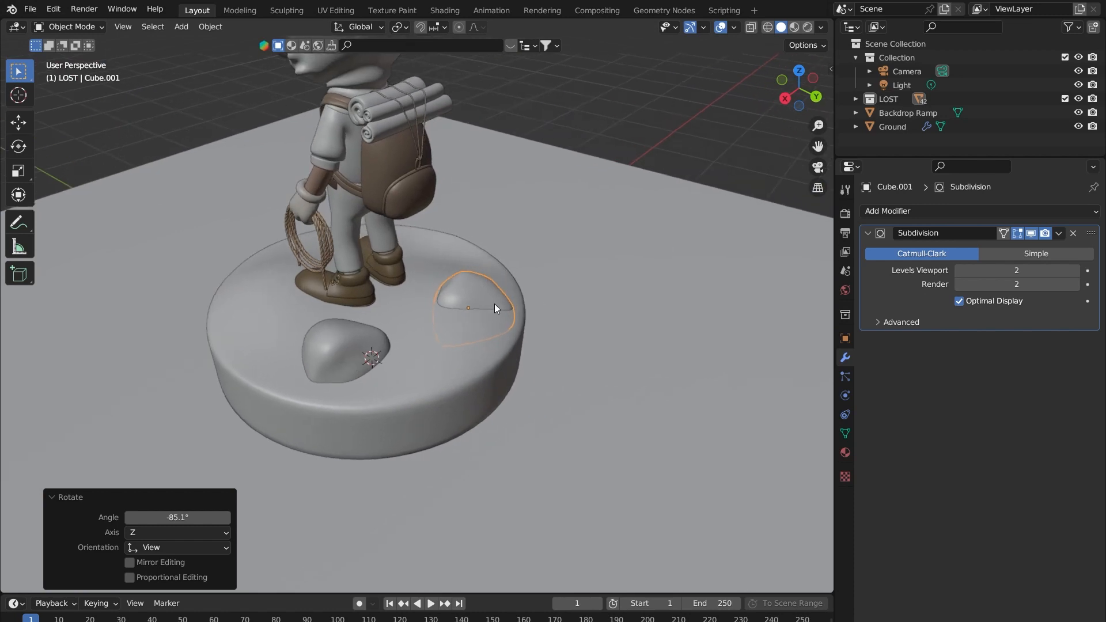
{"action": "middle_click_drag", "start_coordinate": [531, 303], "coordinate": [219, 394]}
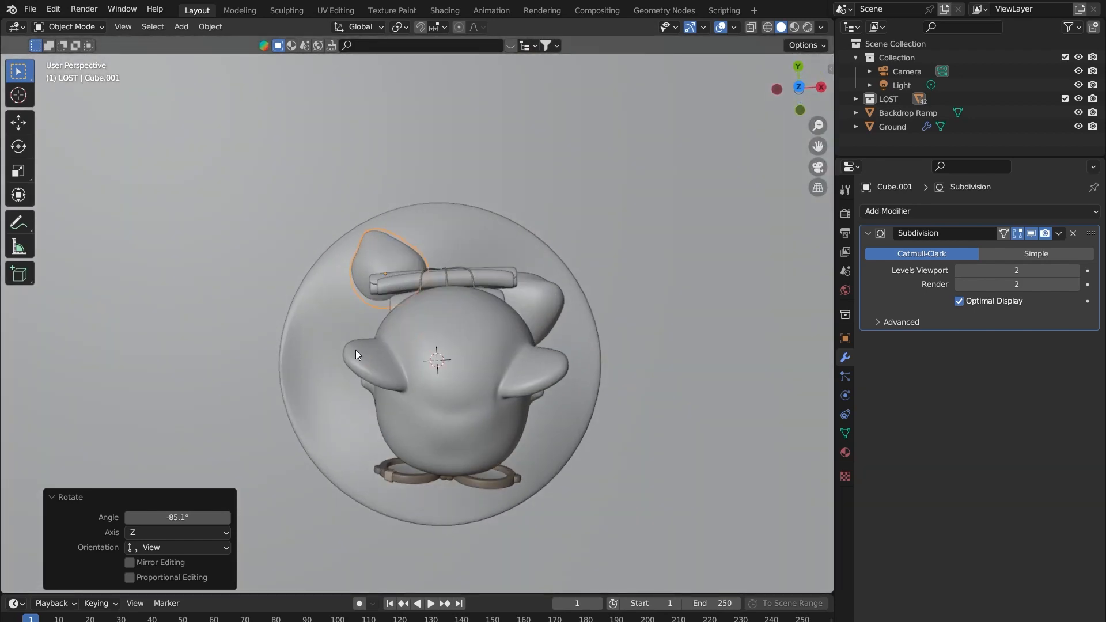
- From the top view, duplicate the second rock about 1.03 m in X and -1.35 m in Y to the front of the ground
{"action": "left_click", "coordinate": [798, 87]}
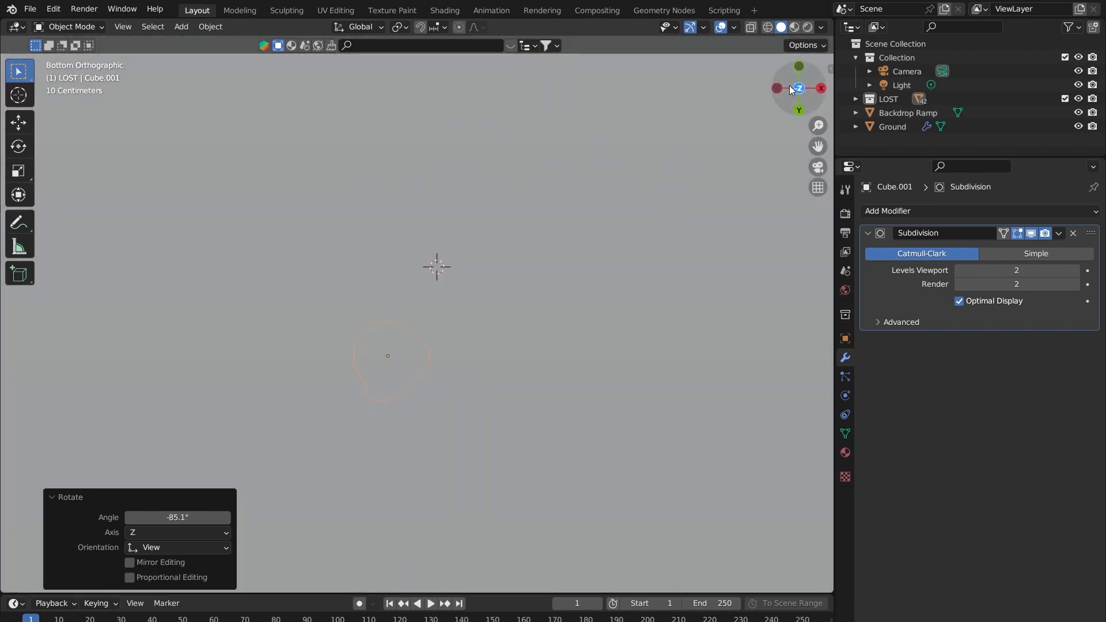
{"action": "scroll", "coordinate": [413, 273], "scroll_direction": "down", "scroll_amount": 2}
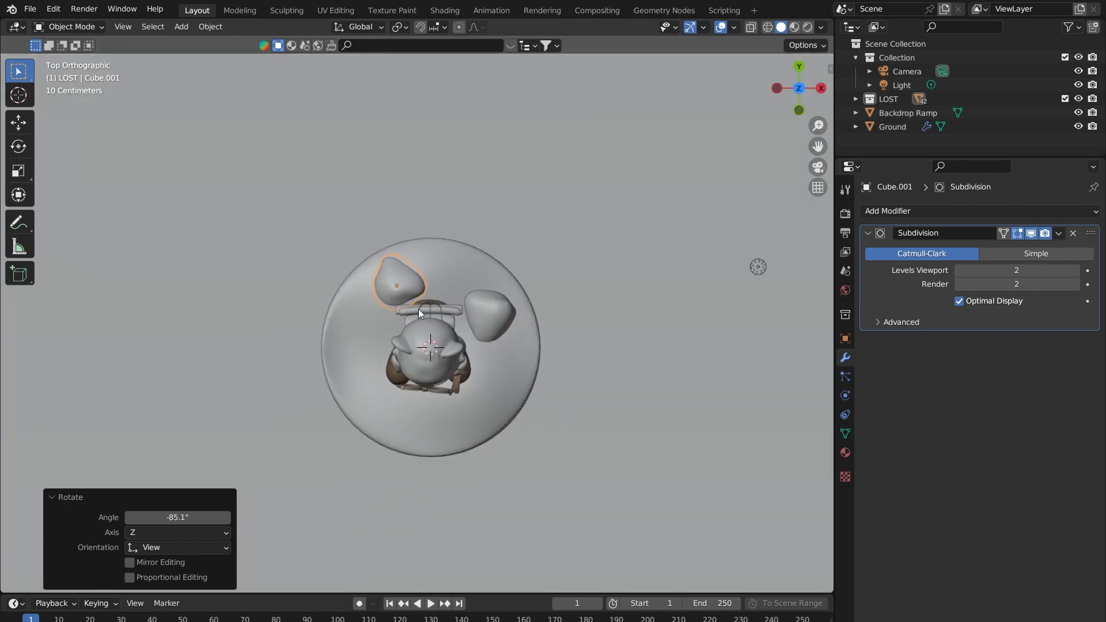
{"action": "key", "text": "shift+d"}
{"action": "left_click", "coordinate": [500, 417]}
{"action": "middle_click_drag", "start_coordinate": [500, 417], "coordinate": [541, 299]}
- Scale the front rock down and move it about 0.16 m in X, 0.10 m in Y and 0.06 m in Z
{"action": "scroll", "coordinate": [475, 317], "scroll_direction": "up", "scroll_amount": 2}
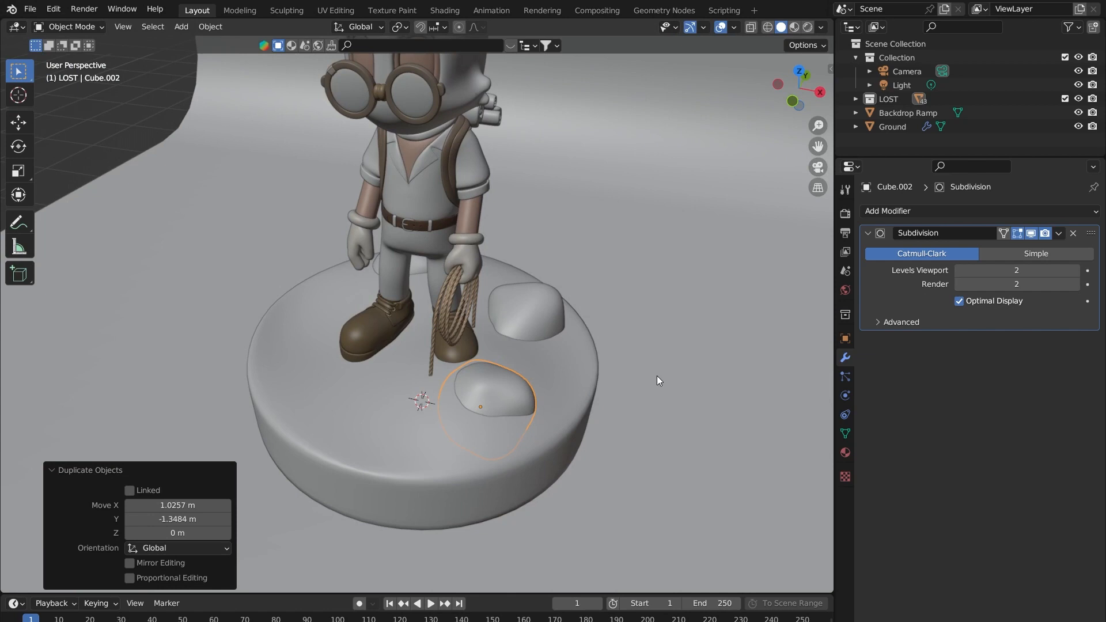
{"action": "key", "text": "s"}
{"action": "left_click", "coordinate": [638, 372]}
{"action": "key", "text": "g"}
{"action": "left_click", "coordinate": [665, 358]}
- Duplicate the front rock beside itself, shrink the copy and nudge it about 0.03 m in X, 0.02 m in Y and 0.03 m in Z
{"action": "middle_click_drag", "start_coordinate": [611, 375], "coordinate": [589, 355]}
{"action": "key", "text": "shift+d"}
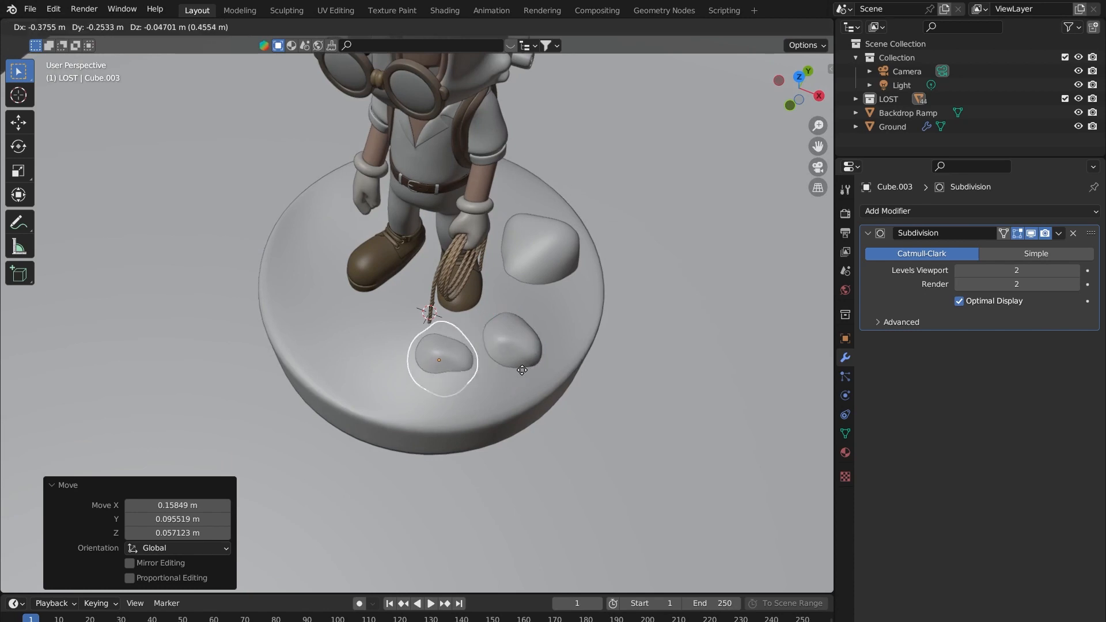
{"action": "left_click", "coordinate": [522, 369]}
{"action": "key", "text": "s"}
{"action": "left_click", "coordinate": [539, 357]}
{"action": "middle_click_drag", "start_coordinate": [538, 357], "coordinate": [616, 341]}
{"action": "key", "text": "g"}
{"action": "left_click", "coordinate": [605, 312]}
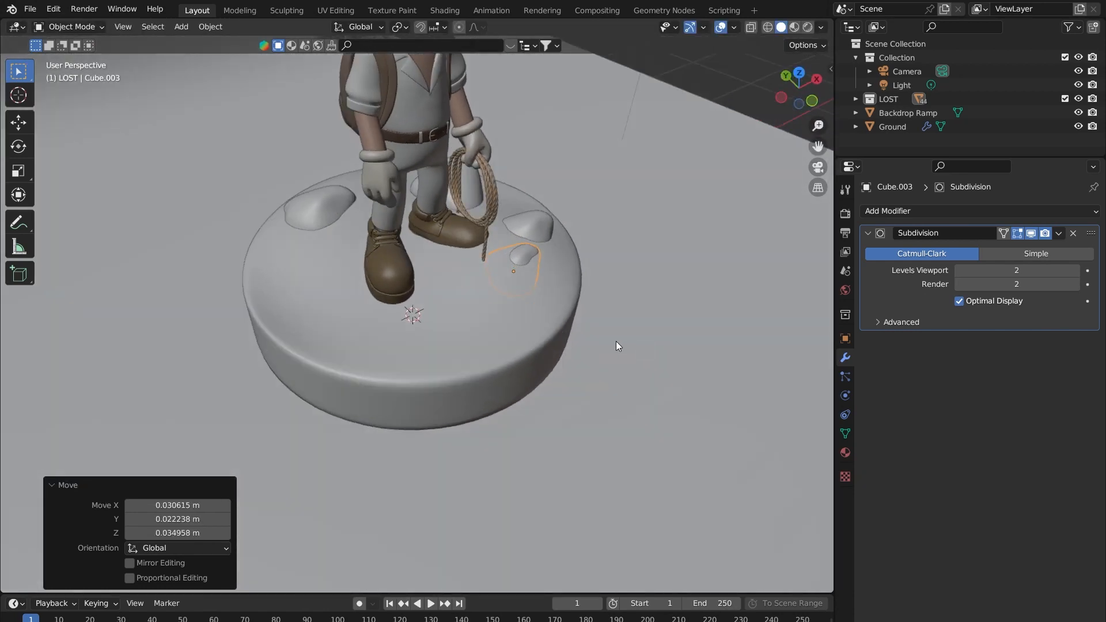
- Duplicate the two front rocks together about -1.52 m in X and 0.40 m in Y, and lower the copies onto the ground
{"action": "left_click", "coordinate": [538, 229], "text": "shift"}
{"action": "middle_click_drag", "start_coordinate": [637, 249], "coordinate": [590, 261]}
{"action": "key", "text": "shift+d"}
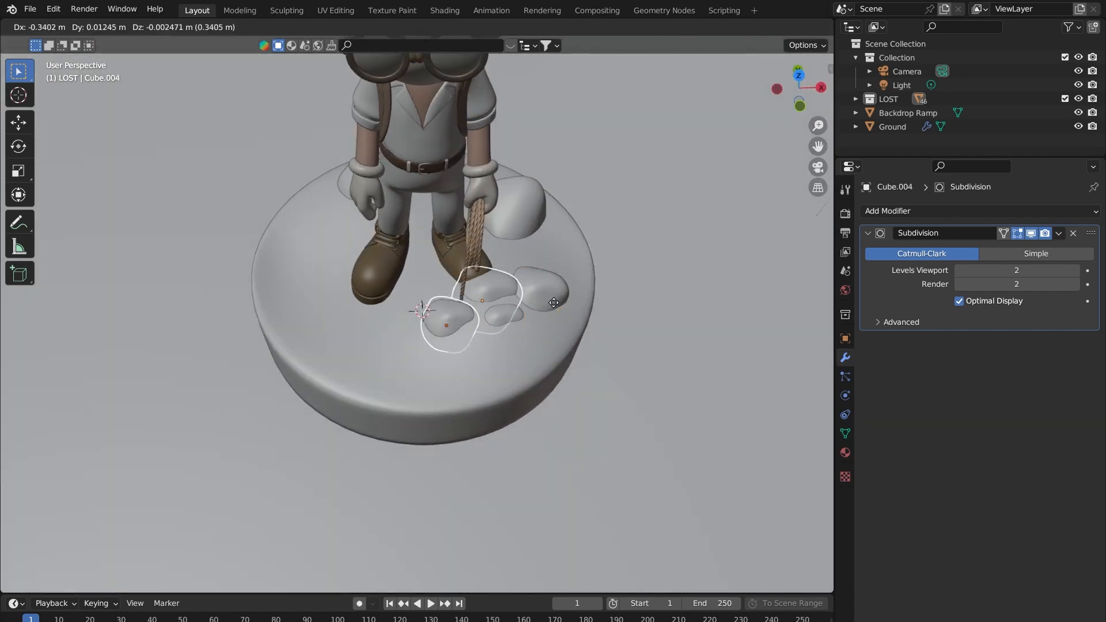
{"action": "left_click", "coordinate": [398, 275]}
{"action": "middle_click_drag", "start_coordinate": [423, 289], "coordinate": [578, 261]}
{"action": "key", "text": "g"}
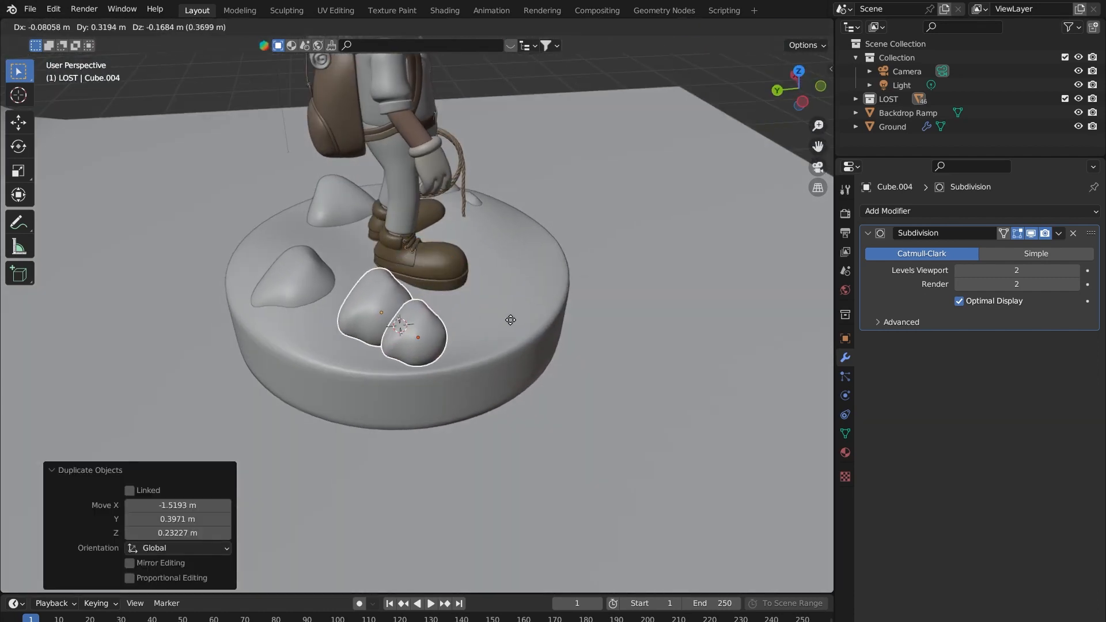
{"action": "left_click", "coordinate": [507, 330]}
{"action": "middle_click_drag", "start_coordinate": [506, 330], "coordinate": [452, 344]}
- Scale the copied rock pair down and move it about 0.14 m in X, -0.33 m in Y and -0.14 m in Z
{"action": "key", "text": "s"}
{"action": "left_click", "coordinate": [391, 310]}
{"action": "key", "text": "g"}
{"action": "left_click", "coordinate": [447, 336]}
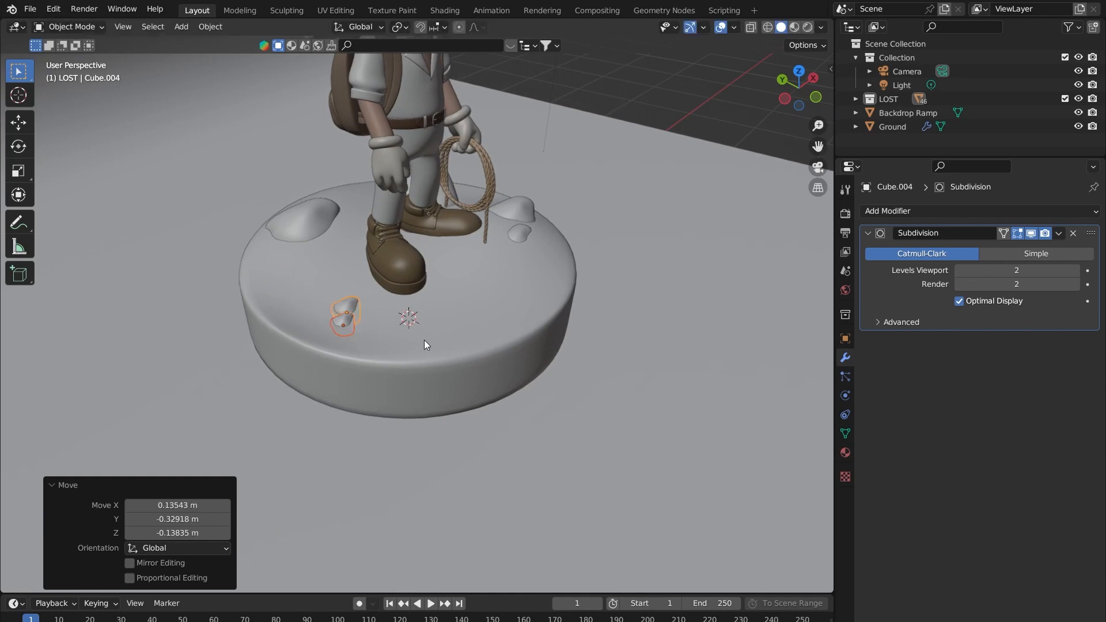
- Move one pebble of the copied pair about 0.30 m in X, -0.31 m in Y and 0.04 m in Z
{"action": "left_click", "coordinate": [353, 323]}
{"action": "left_click", "coordinate": [350, 321]}
{"action": "key", "text": "g"}
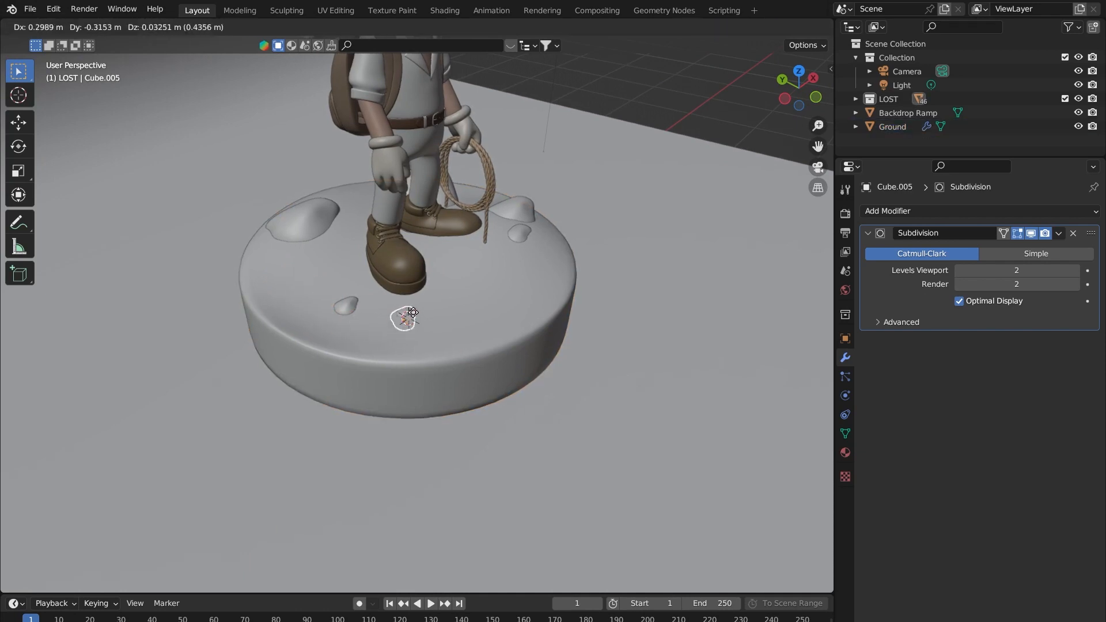
{"action": "left_click", "coordinate": [413, 316]}
- Duplicate the small pebble and place the copy near the ground's edge beside the two front rocks
{"action": "middle_click_drag", "start_coordinate": [413, 315], "coordinate": [309, 381]}
{"action": "mouse_move", "coordinate": [389, 356]}
{"action": "middle_mouse_down"}
{"action": "mouse_move", "coordinate": [470, 353]}
{"action": "mouse_move", "coordinate": [379, 340]}
{"action": "middle_mouse_up"}
{"action": "key", "text": "shift+d"}
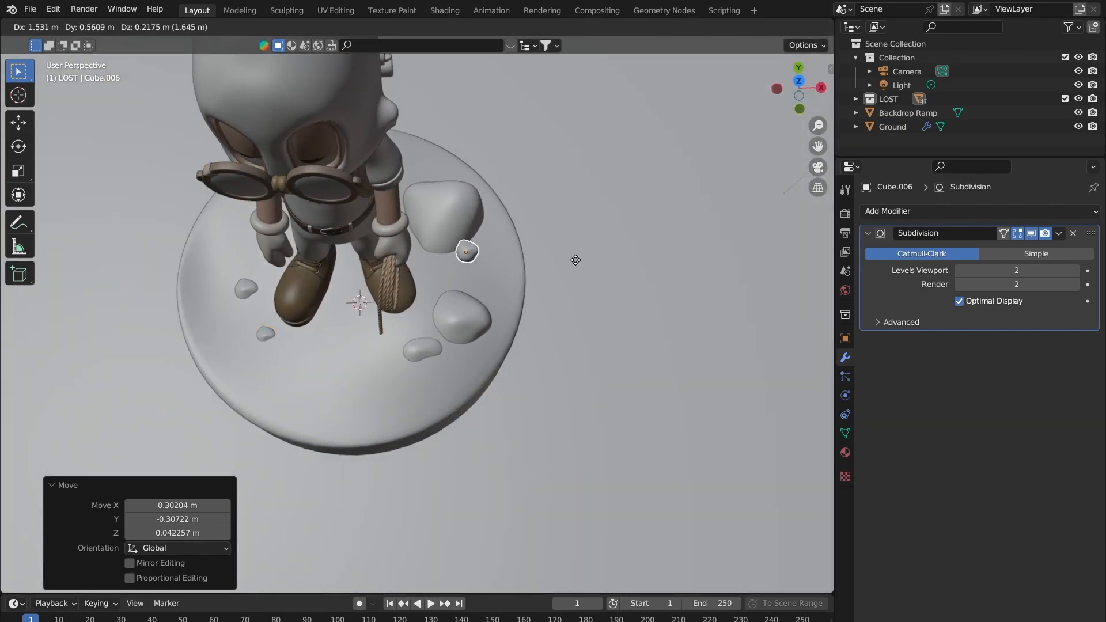
{"action": "left_click", "coordinate": [572, 362]}
{"action": "middle_click_drag", "start_coordinate": [571, 357], "coordinate": [574, 415]}
{"action": "key", "text": "g"}
{"action": "left_click", "coordinate": [610, 286]}
{"action": "left_click", "coordinate": [592, 336]}
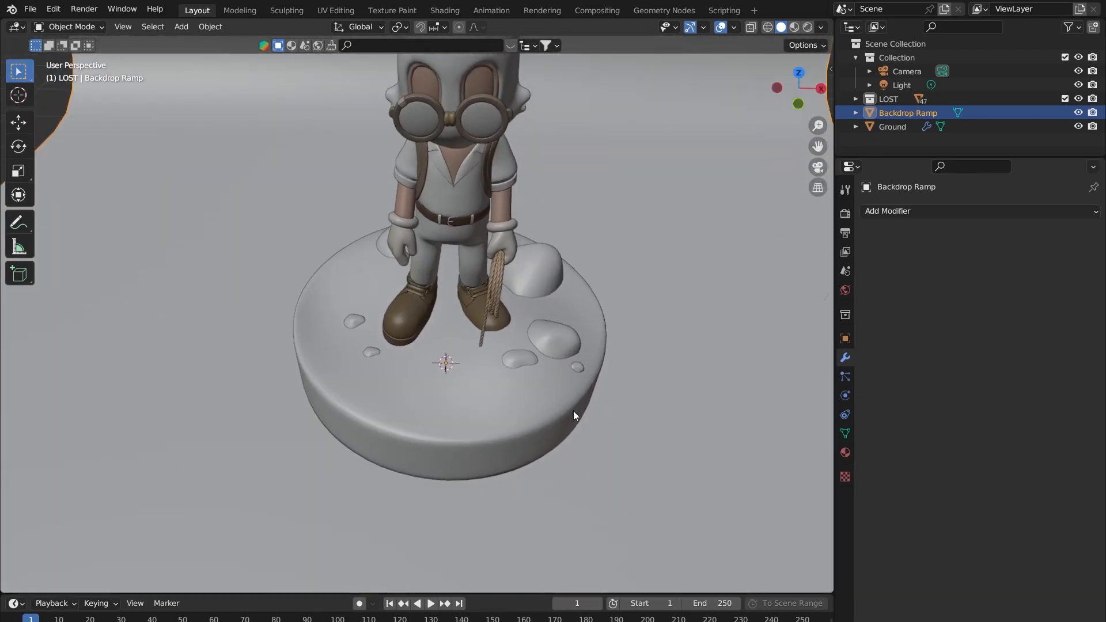
- Select the largest rock, expand the LOST collection and enlarge the scene object list to show all the rock cubes
{"action": "middle_click_drag", "start_coordinate": [583, 206], "coordinate": [455, 281]}
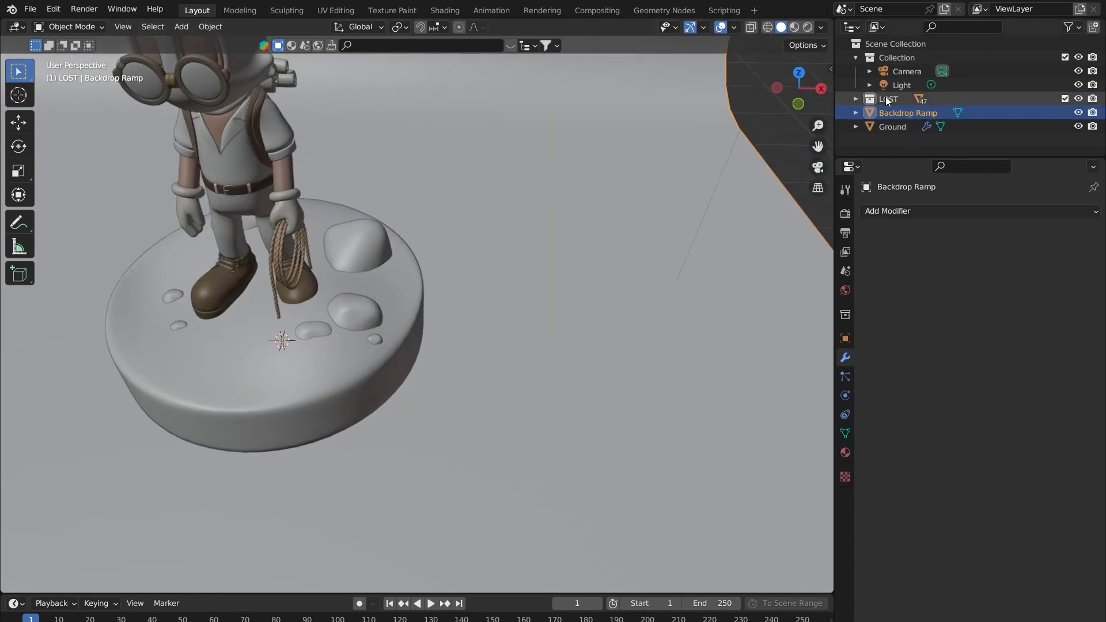
{"action": "left_click", "coordinate": [339, 253]}
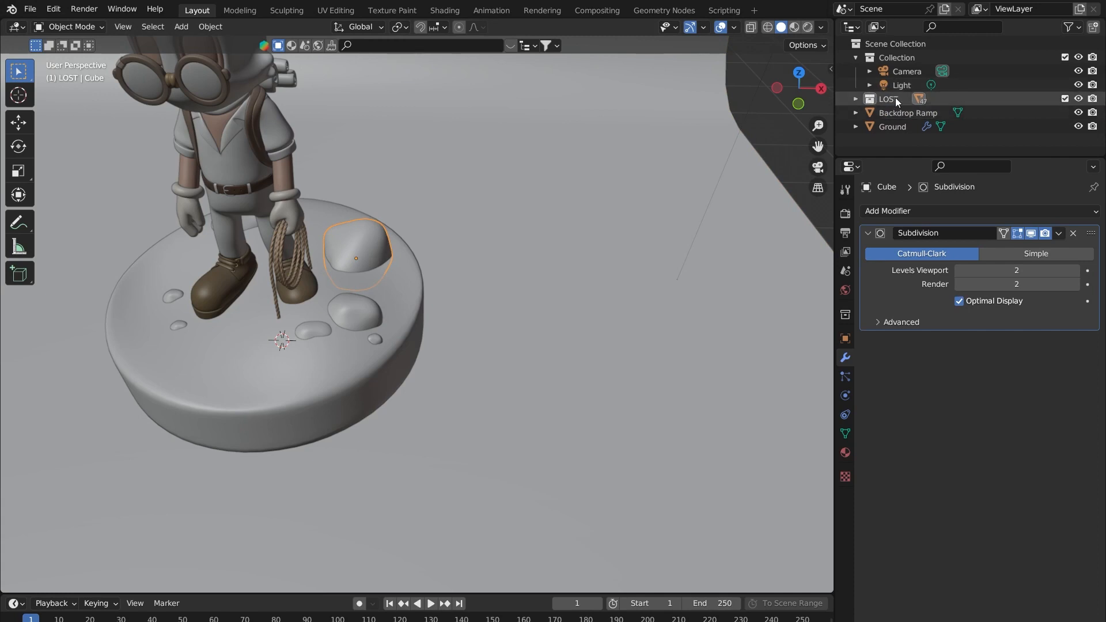
{"action": "left_click", "coordinate": [856, 99]}
{"action": "scroll", "coordinate": [933, 119], "scroll_direction": "down", "scroll_amount": 1}
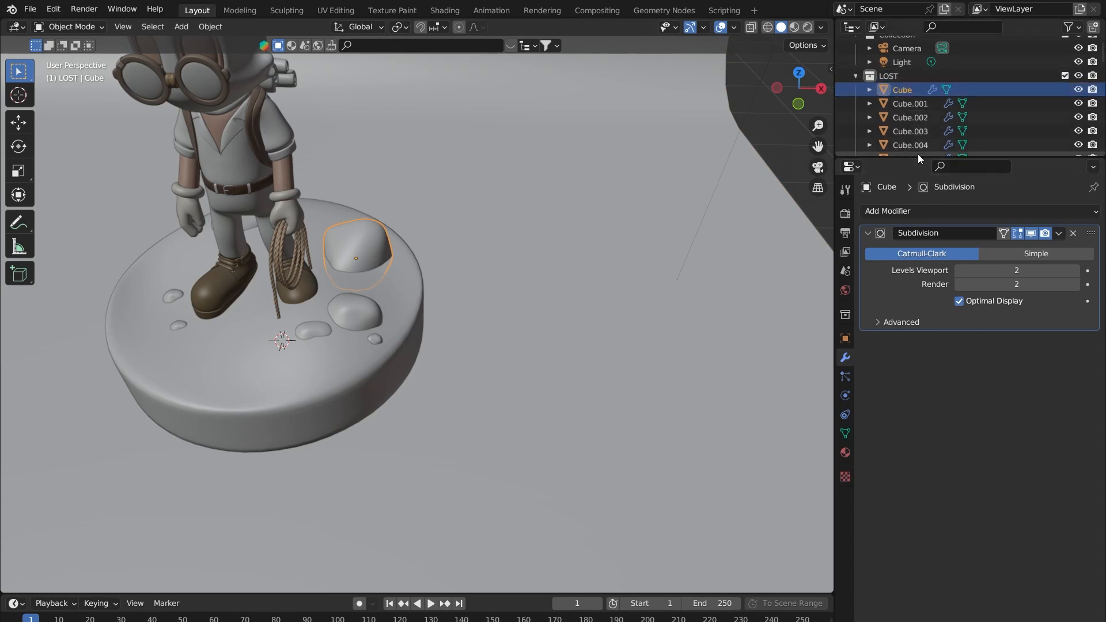
{"action": "left_click_drag", "start_coordinate": [914, 160], "coordinate": [913, 390]}
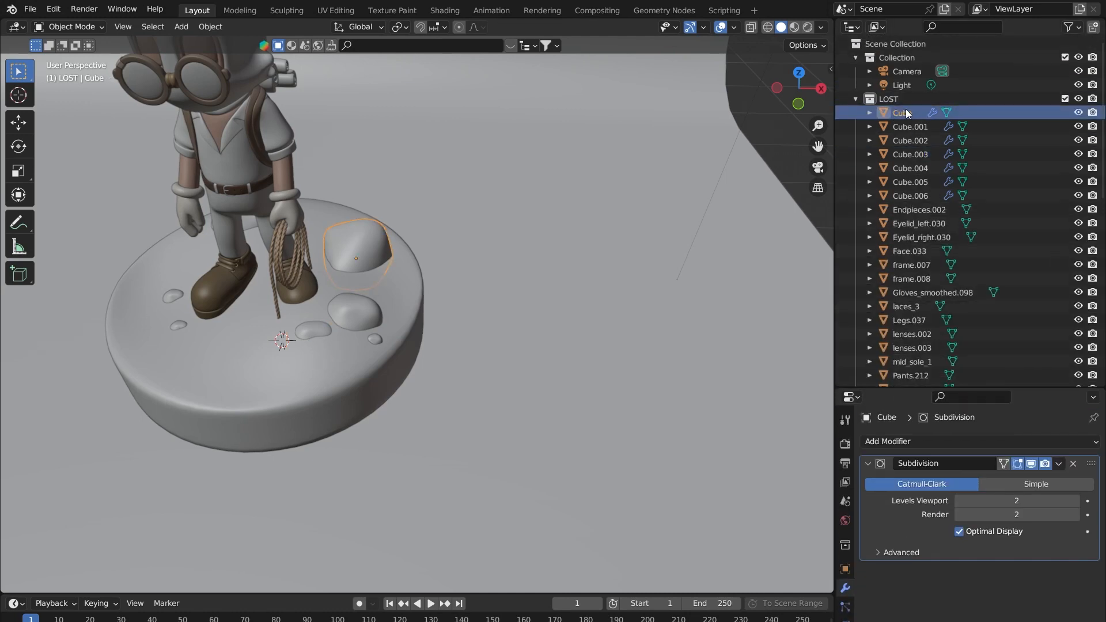
- Move all seven rock cubes, Cube through Cube.006, from LOST into a new collection named "Rocks"
{"action": "left_click", "coordinate": [906, 197], "text": "shift"}
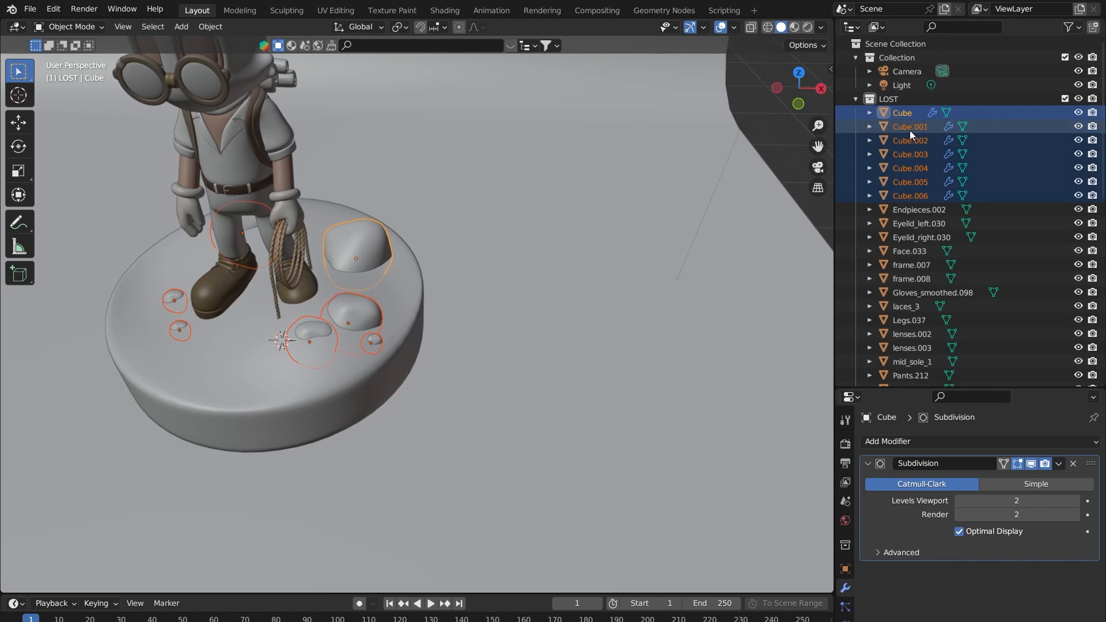
{"action": "key", "text": "m"}
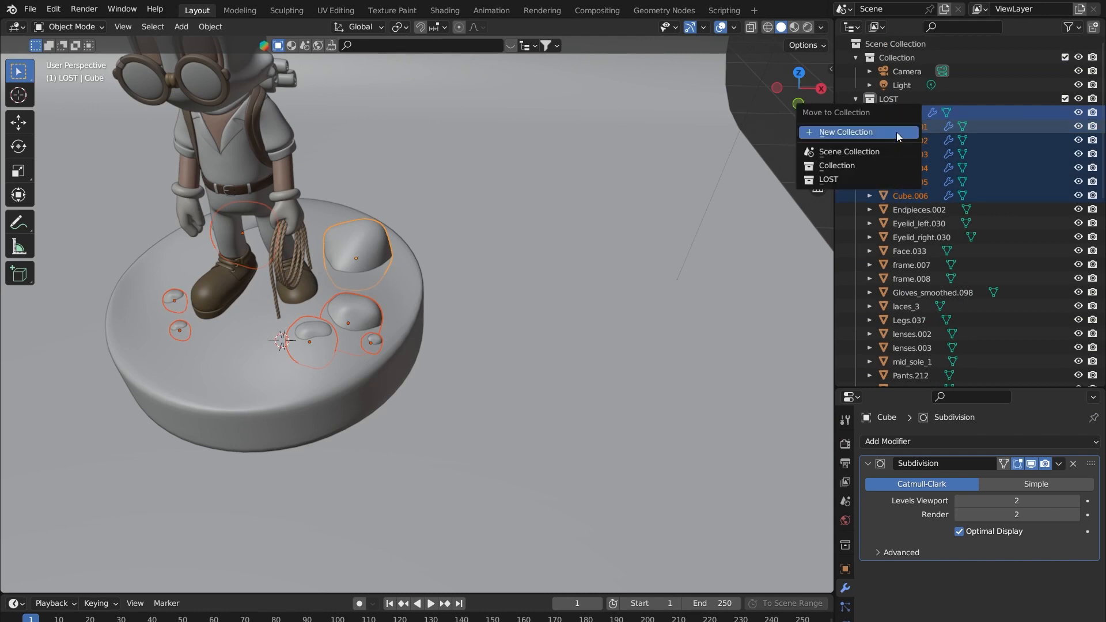
{"action": "left_click", "coordinate": [896, 132]}
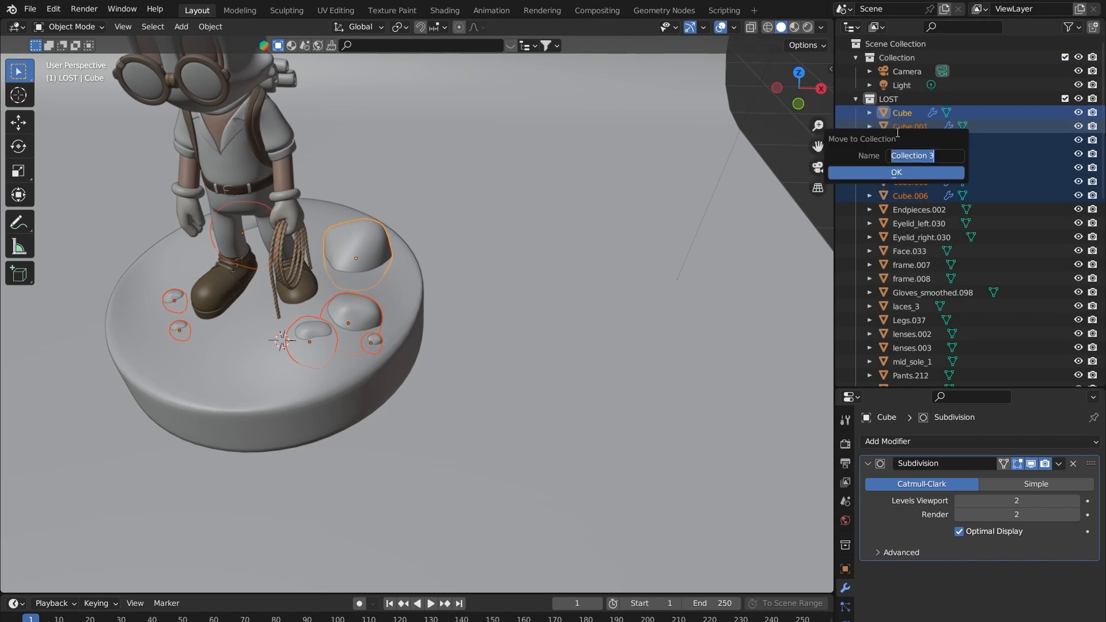
{"action": "type", "text": "Rocks"}
{"action": "key", "text": "Return"}
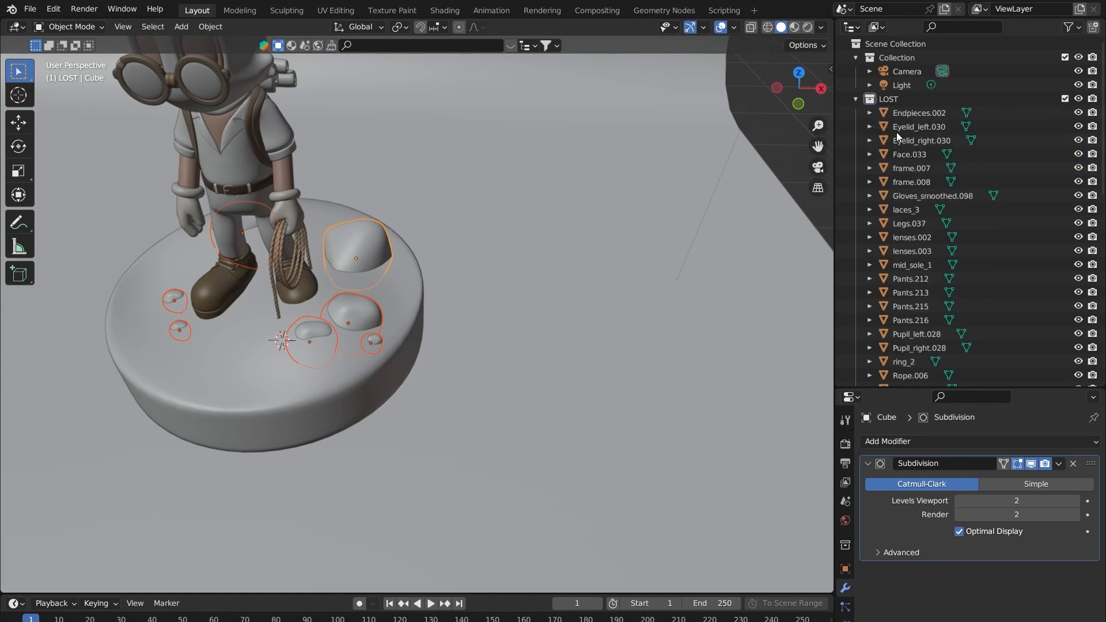
- Collapse the LOST and Rocks collections and select all objects belonging to the Rocks collection
{"action": "left_click", "coordinate": [856, 99]}
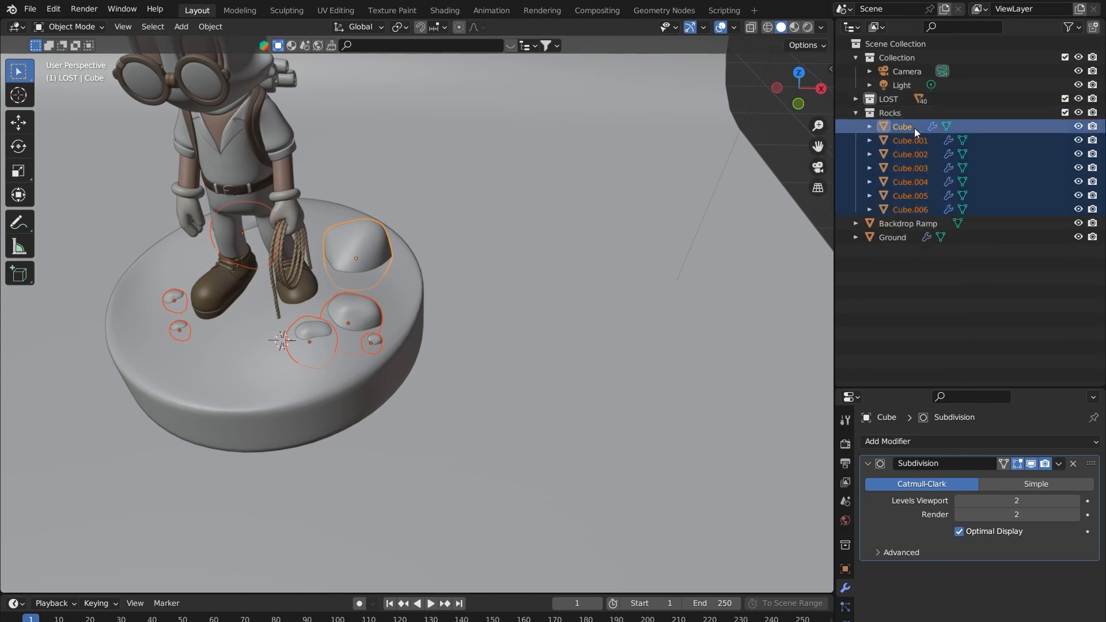
{"action": "left_click", "coordinate": [863, 116]}
{"action": "left_click", "coordinate": [904, 118]}
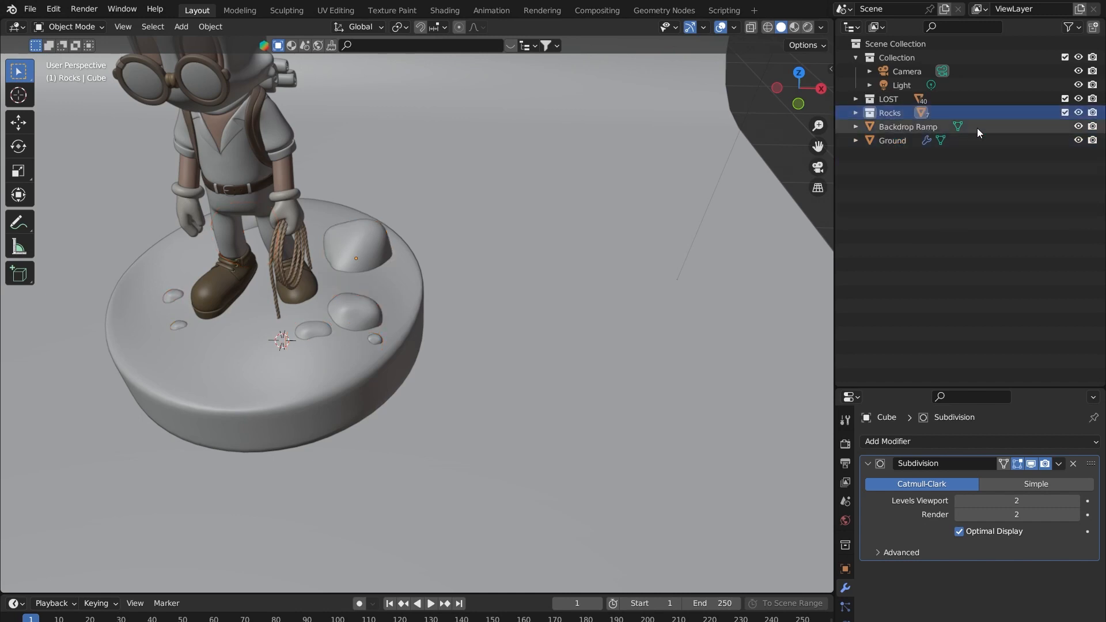
{"action": "right_click", "coordinate": [965, 118]}
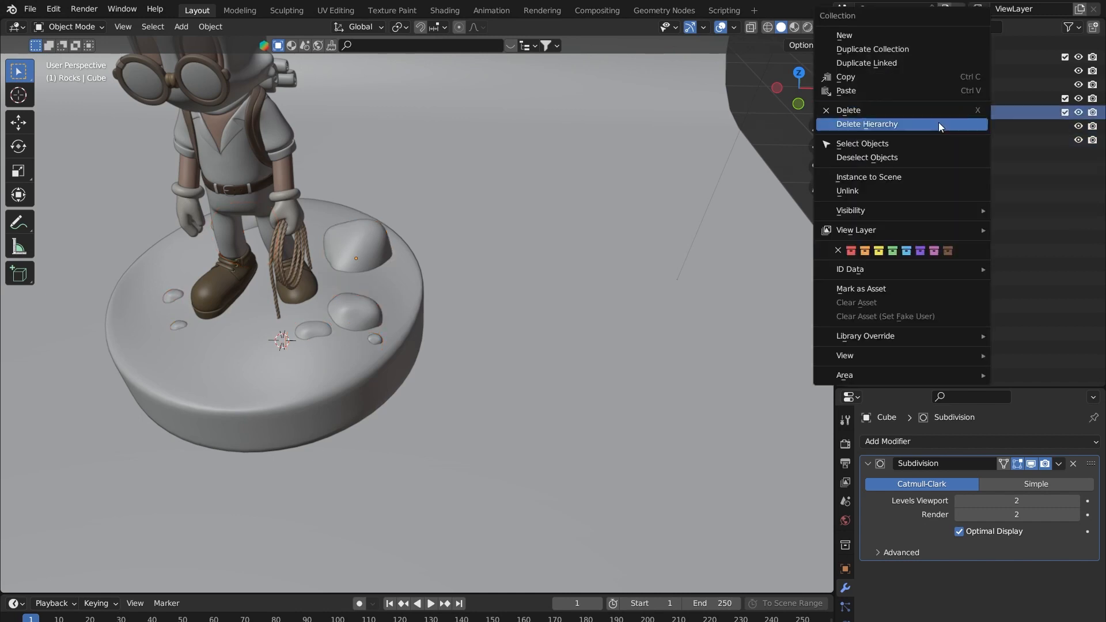
{"action": "left_click", "coordinate": [874, 141]}
{"action": "key", "text": "g"}
{"action": "right_click", "coordinate": [252, 535]}
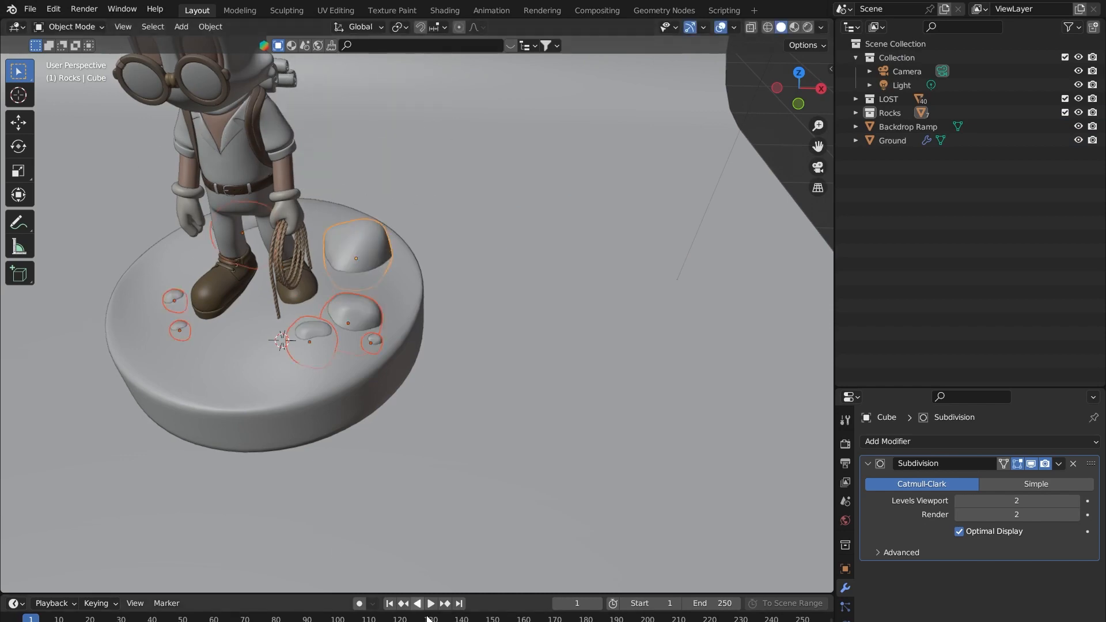
- Examine the rock arrangement around the character from several sides and make the backdrop ramp the selected object
{"action": "middle_click_drag", "start_coordinate": [417, 326], "coordinate": [522, 316]}
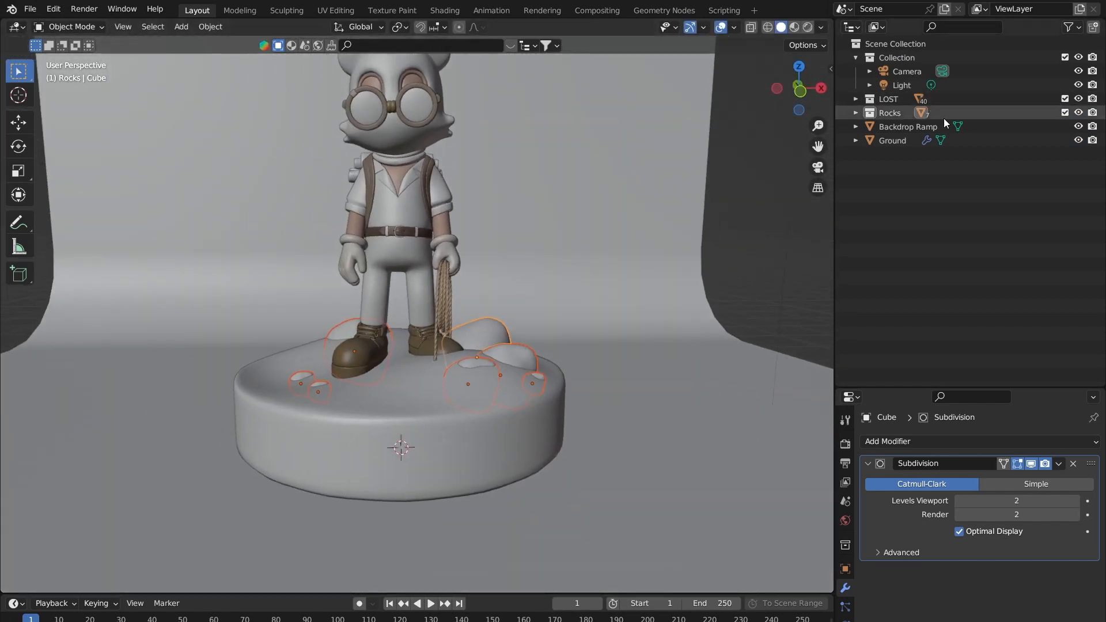
{"action": "scroll", "coordinate": [583, 253], "scroll_direction": "down", "scroll_amount": 1}
{"action": "mouse_move", "coordinate": [581, 257]}
{"action": "middle_mouse_down", "text": "shift"}
{"action": "mouse_move", "coordinate": [610, 289]}
{"action": "mouse_move", "coordinate": [580, 267]}
{"action": "middle_mouse_up", "text": "shift"}
{"action": "middle_click_drag", "start_coordinate": [575, 306], "coordinate": [557, 358]}
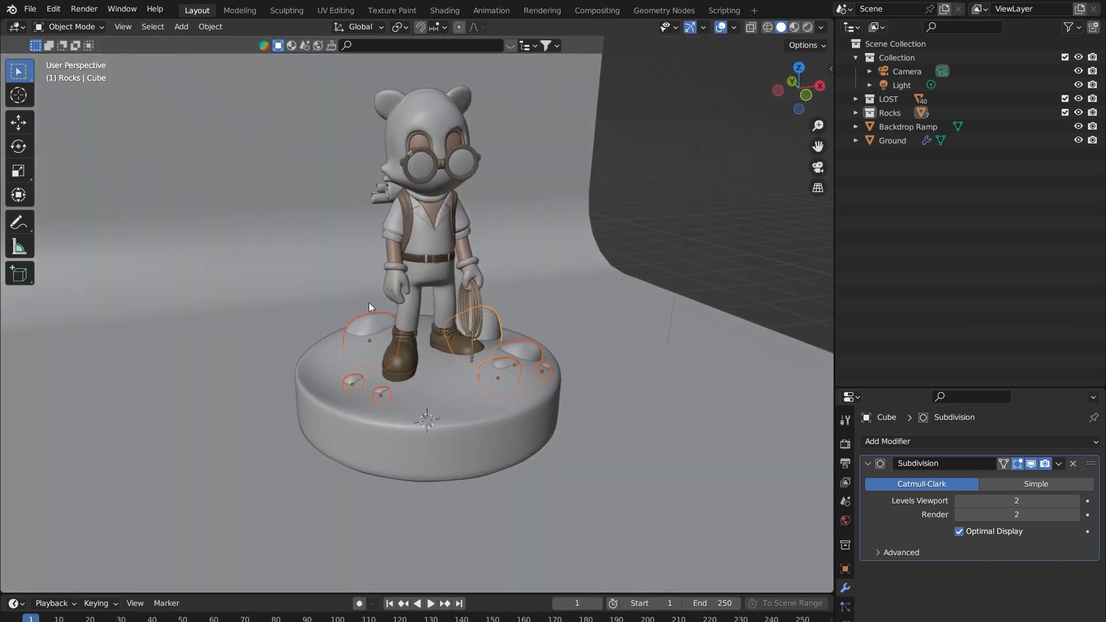
{"action": "middle_click_drag", "start_coordinate": [399, 278], "coordinate": [351, 323]}
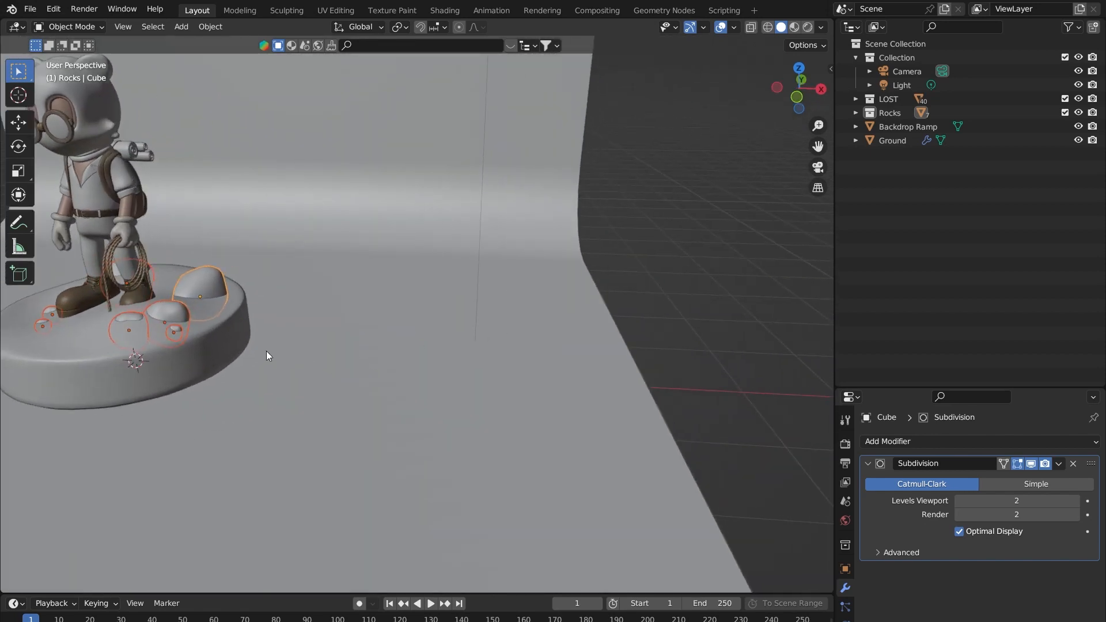
{"action": "middle_click_drag", "start_coordinate": [215, 254], "coordinate": [333, 296], "text": "shift"}
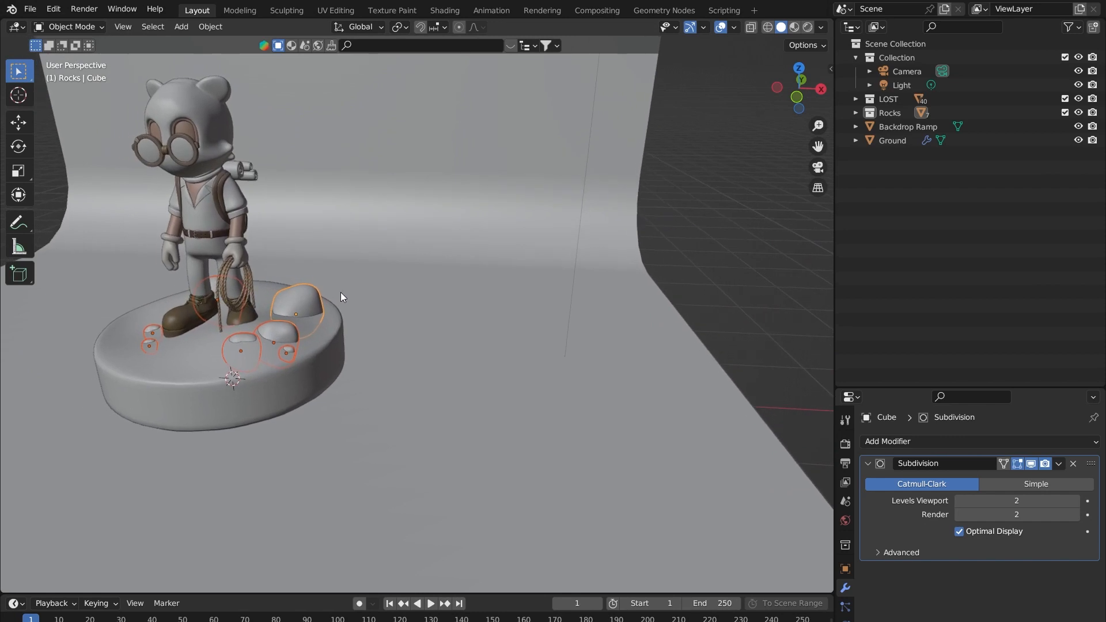
{"action": "middle_click_drag", "start_coordinate": [590, 347], "coordinate": [482, 344], "text": "shift"}
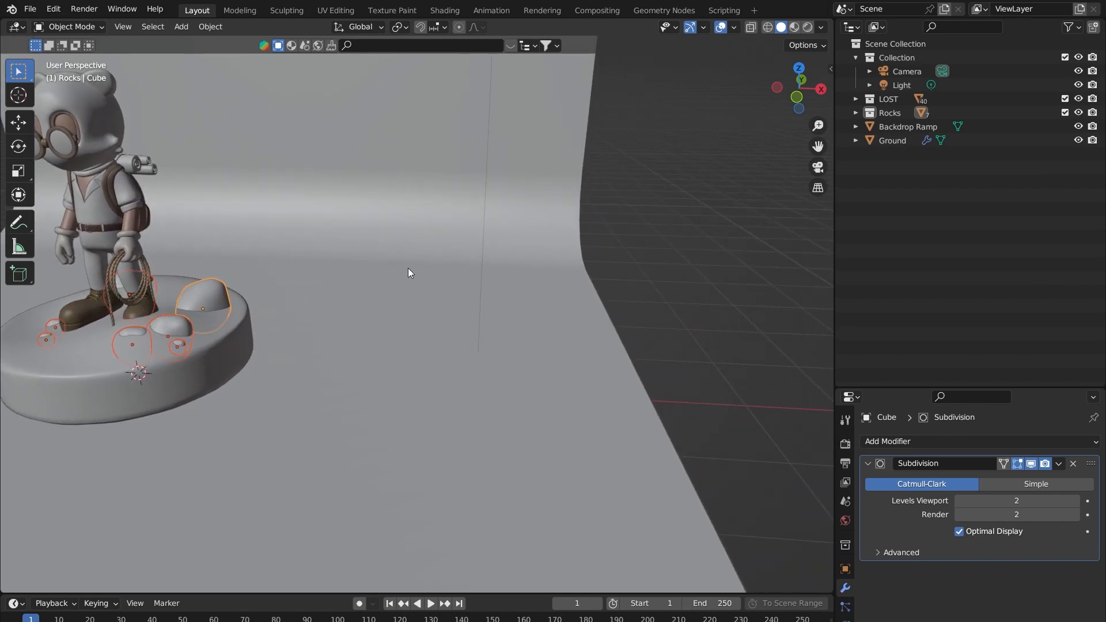
{"action": "middle_click_drag", "start_coordinate": [399, 268], "coordinate": [387, 382], "text": "shift"}
{"action": "left_click", "coordinate": [500, 325]}
{"action": "scroll", "coordinate": [524, 289], "scroll_direction": "down", "scroll_amount": 2}
{"action": "scroll", "coordinate": [414, 368], "scroll_direction": "up", "scroll_amount": 3}
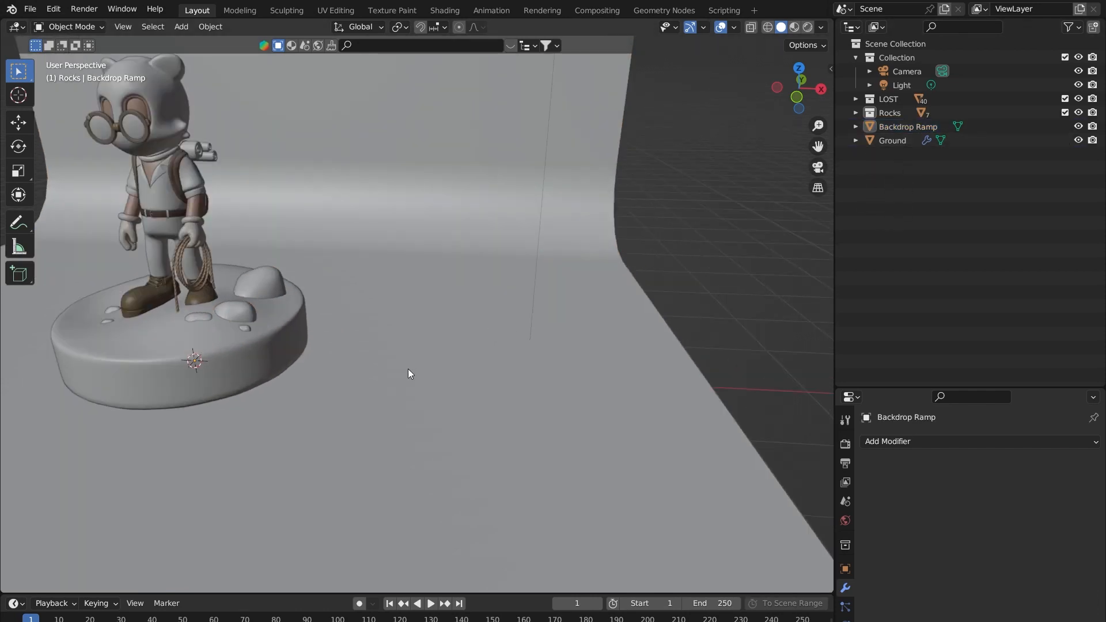
- Add a plane mesh and move it about 10.06 m along the X axis, clear of the backdrop ramp
{"action": "key", "text": "shift+a"}
{"action": "mouse_move", "coordinate": [349, 355]}
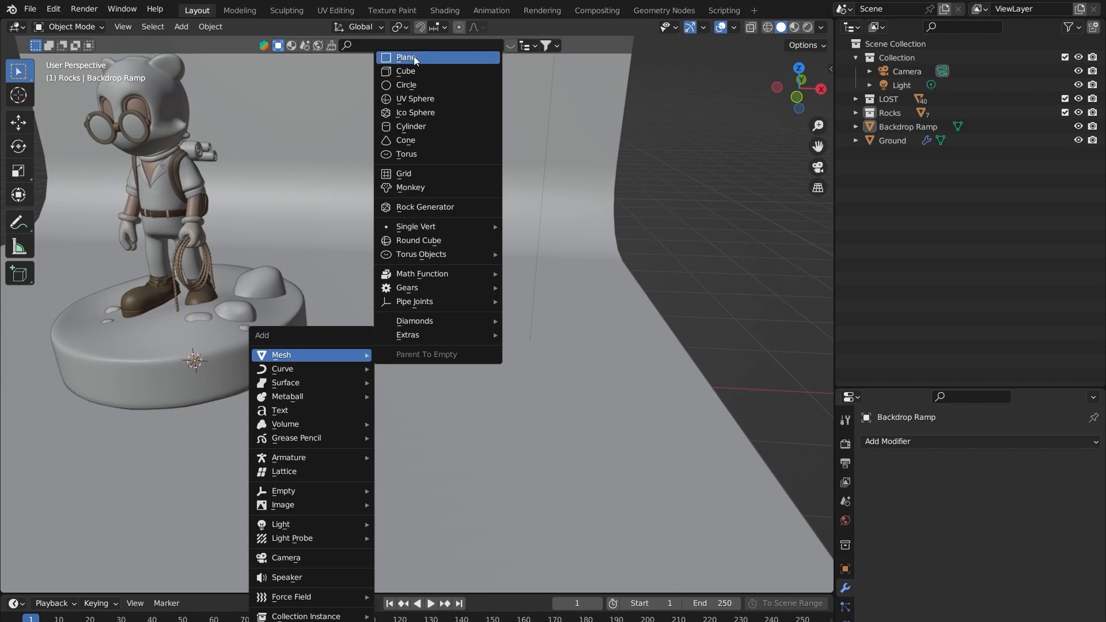
{"action": "key", "text": "shift+a"}
{"action": "mouse_move", "coordinate": [424, 341]}
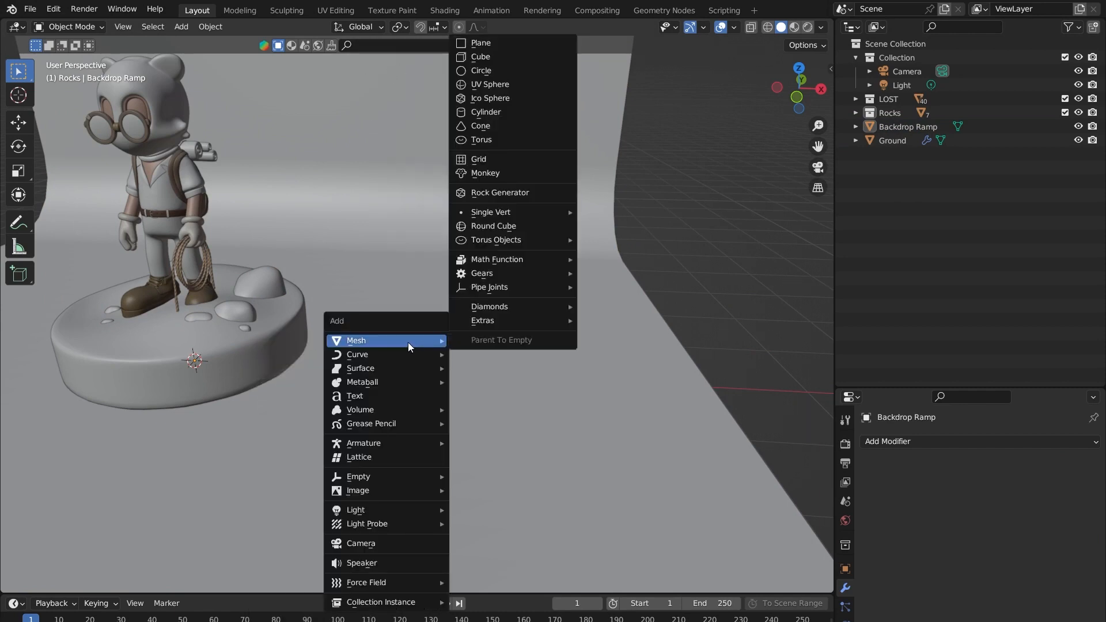
{"action": "left_click", "coordinate": [467, 44]}
{"action": "scroll", "coordinate": [278, 292], "scroll_direction": "down", "scroll_amount": 4}
{"action": "middle_click_drag", "start_coordinate": [278, 292], "coordinate": [329, 363]}
{"action": "key", "text": "g"}
{"action": "key", "text": "x"}
{"action": "left_click", "coordinate": [758, 325]}
{"action": "key", "text": "KP_Decimal"}
{"action": "middle_click_drag", "start_coordinate": [379, 330], "coordinate": [562, 246]}
{"action": "key", "text": "q"}
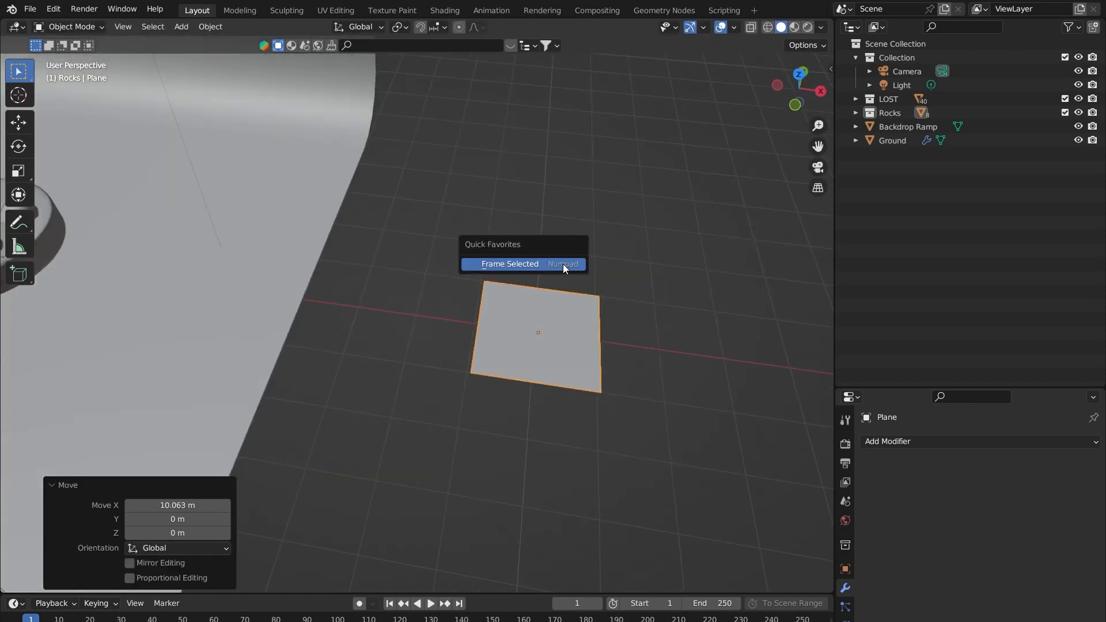
{"action": "left_click", "coordinate": [563, 264]}
{"action": "scroll", "coordinate": [518, 317], "scroll_direction": "down", "scroll_amount": 3}
{"action": "mouse_move", "coordinate": [551, 305]}
{"action": "middle_mouse_down"}
{"action": "mouse_move", "coordinate": [259, 296]}
{"action": "mouse_move", "coordinate": [500, 278]}
{"action": "mouse_move", "coordinate": [533, 289]}
{"action": "mouse_move", "coordinate": [519, 286]}
{"action": "mouse_move", "coordinate": [507, 306]}
{"action": "mouse_move", "coordinate": [418, 321]}
{"action": "mouse_move", "coordinate": [330, 307]}
{"action": "mouse_move", "coordinate": [444, 306]}
{"action": "mouse_move", "coordinate": [453, 321]}
{"action": "mouse_move", "coordinate": [464, 302]}
{"action": "mouse_move", "coordinate": [452, 299]}
{"action": "mouse_move", "coordinate": [473, 322]}
{"action": "mouse_move", "coordinate": [566, 296]}
{"action": "middle_mouse_up"}
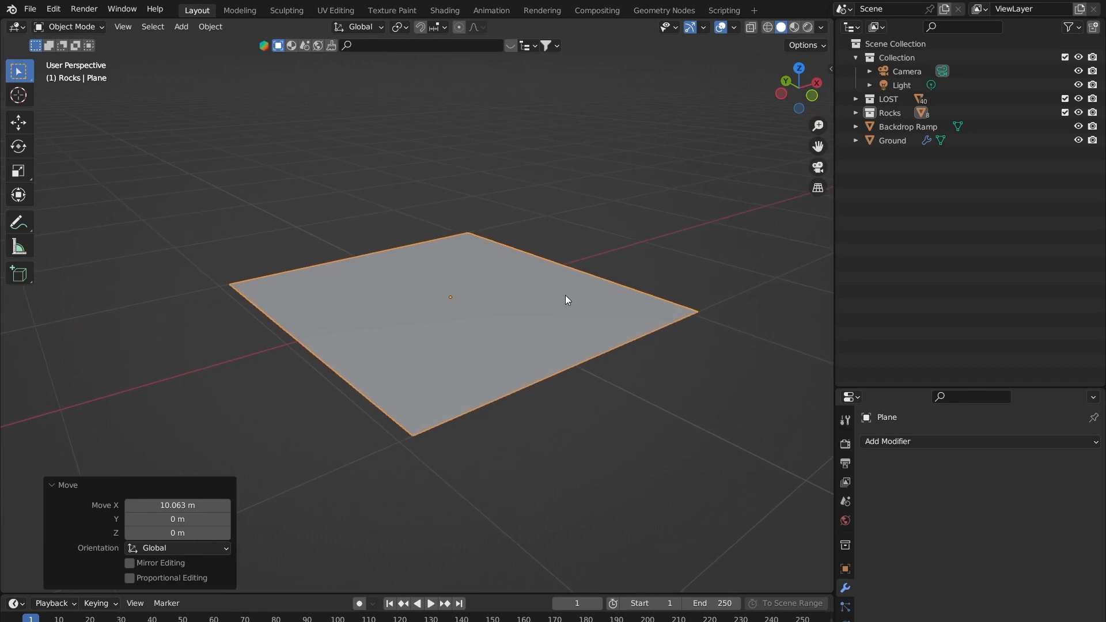
- Try to rotate the plane about the global X axis with typed angles, and undo the rotation
{"action": "key", "text": "r"}
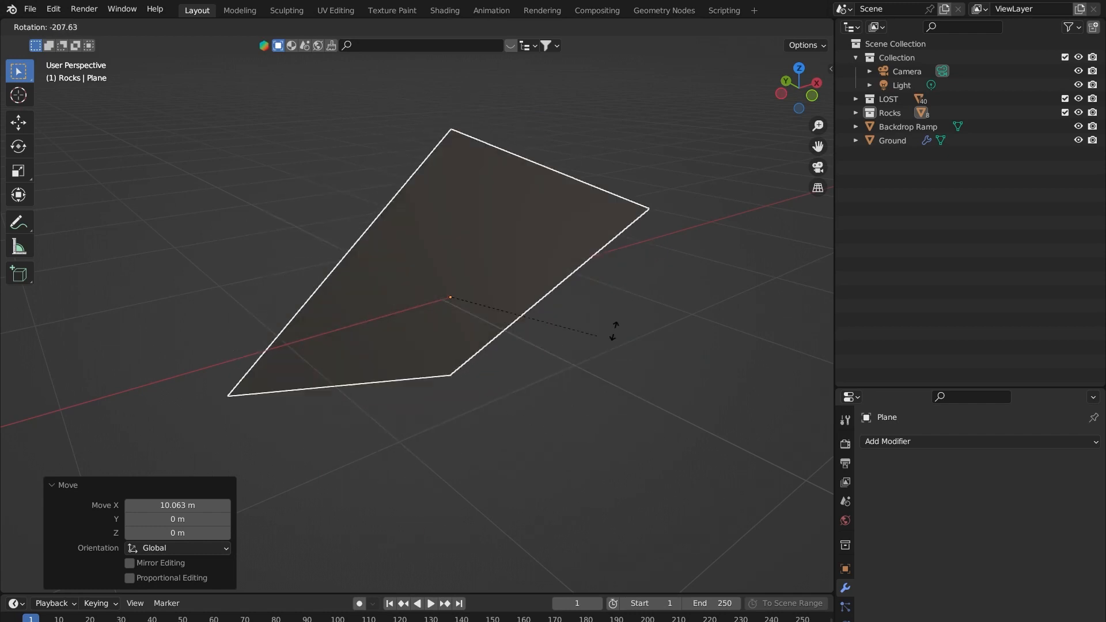
{"action": "key", "text": "x"}
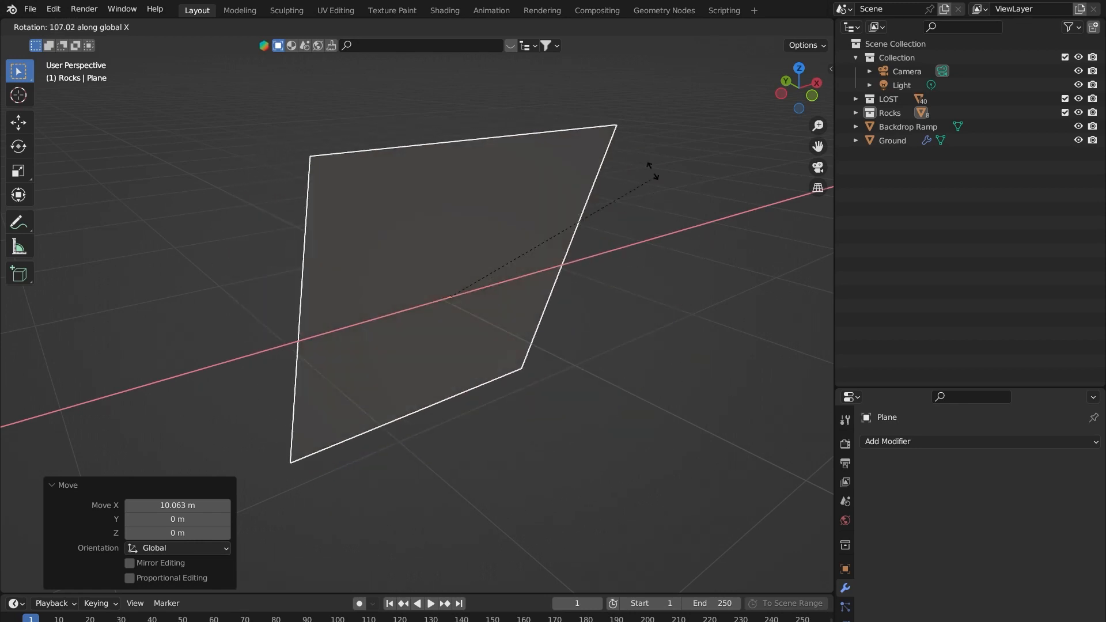
{"action": "type", "text": "90"}
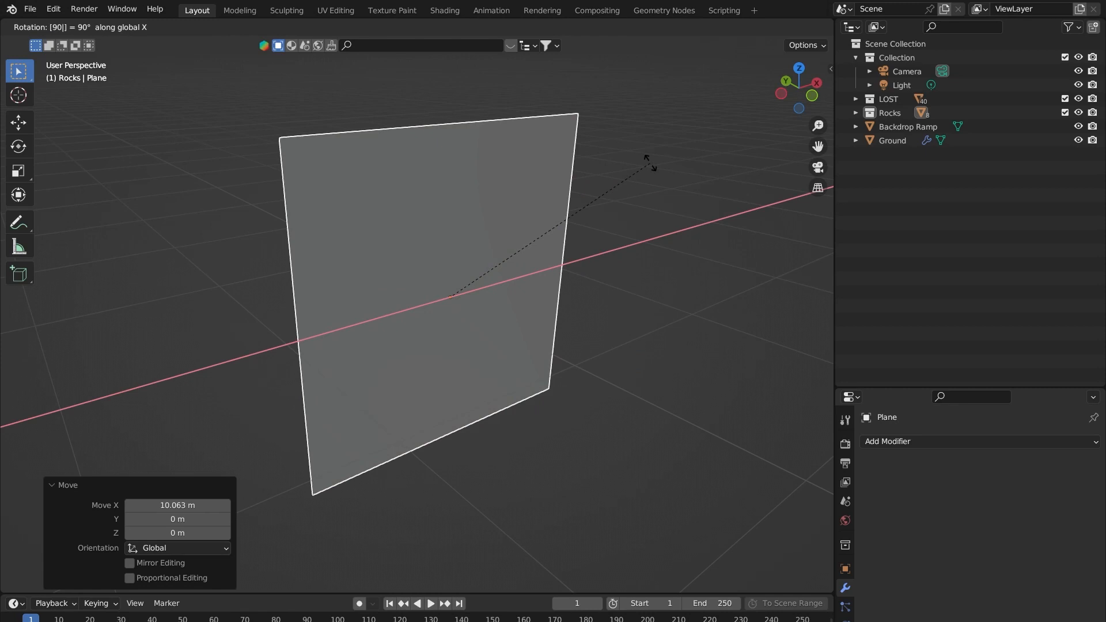
{"action": "type", "text": "180"}
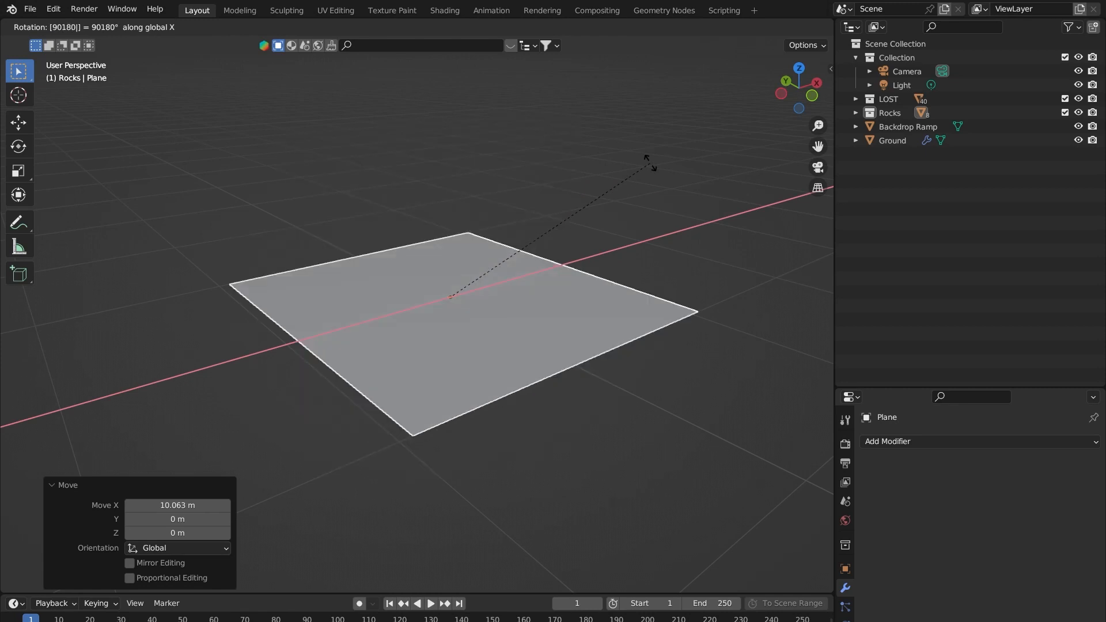
{"action": "type", "text": "-"}
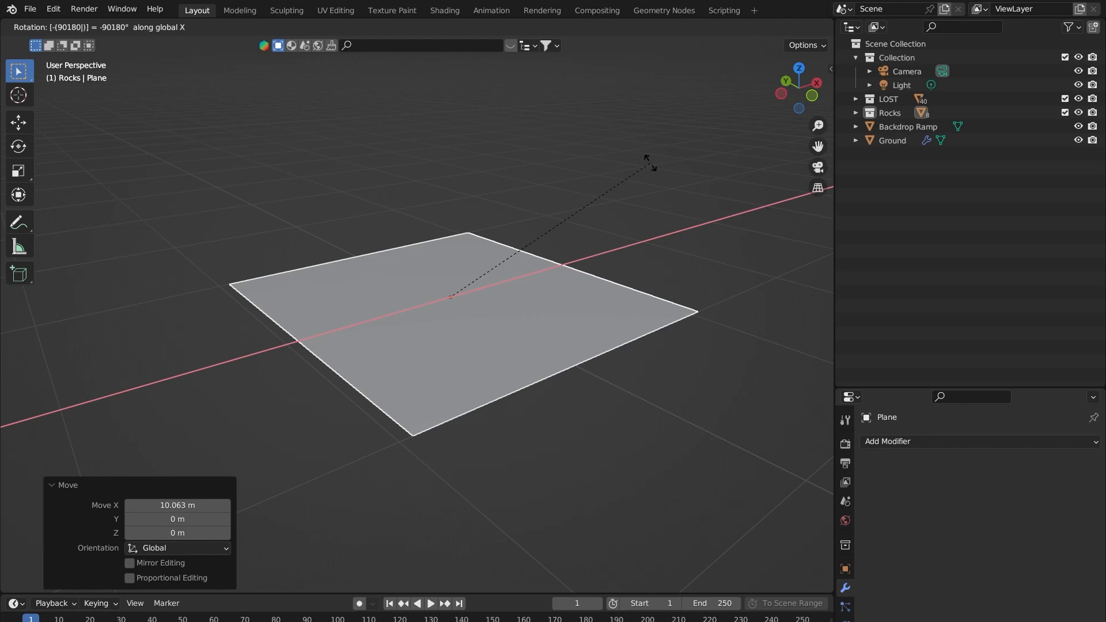
{"action": "type", "text": "90"}
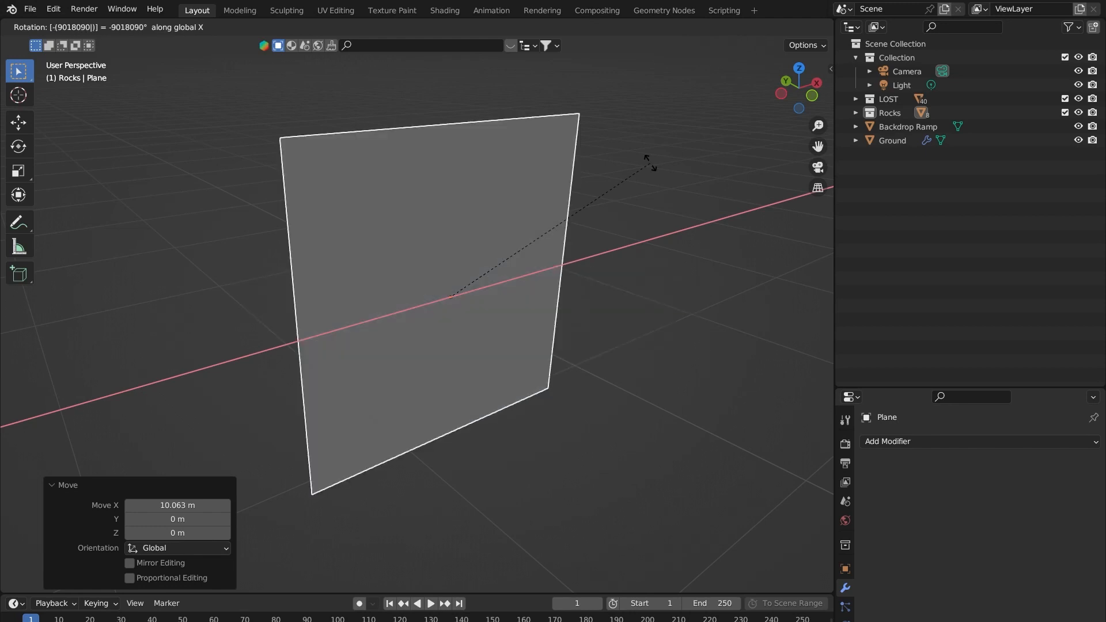
{"action": "type", "text": "45"}
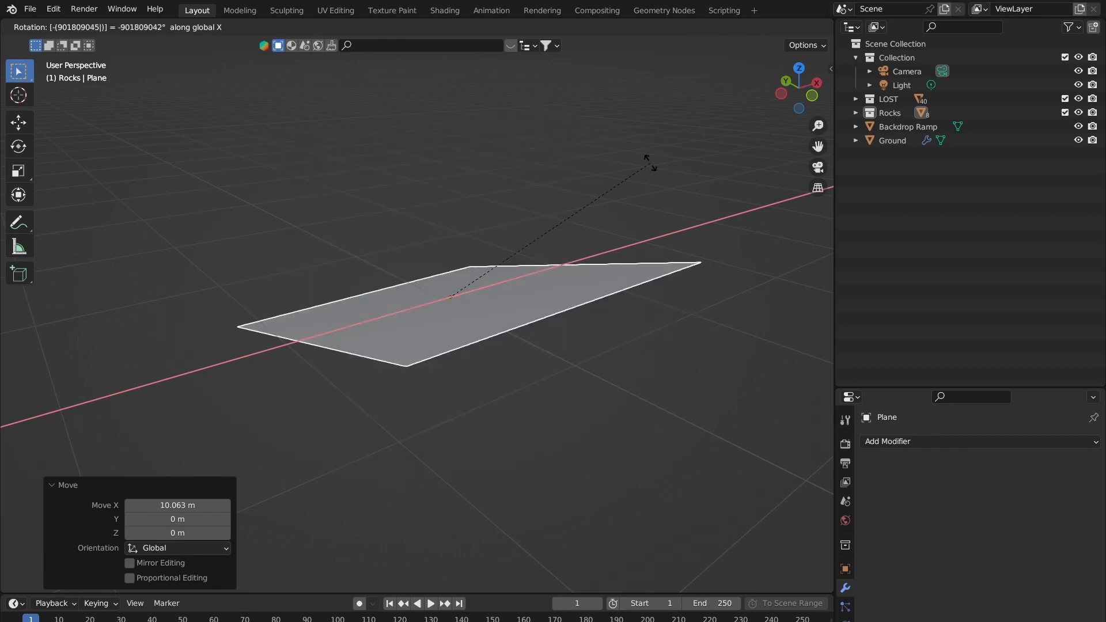
{"action": "type", "text": "3010"}
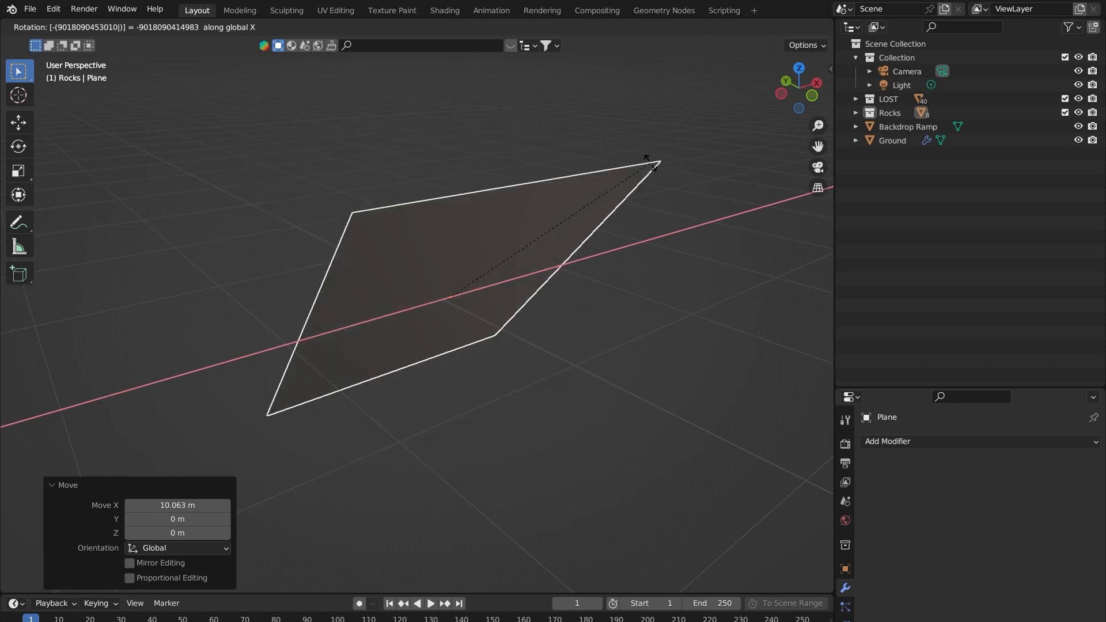
{"action": "type", "text": "r"}
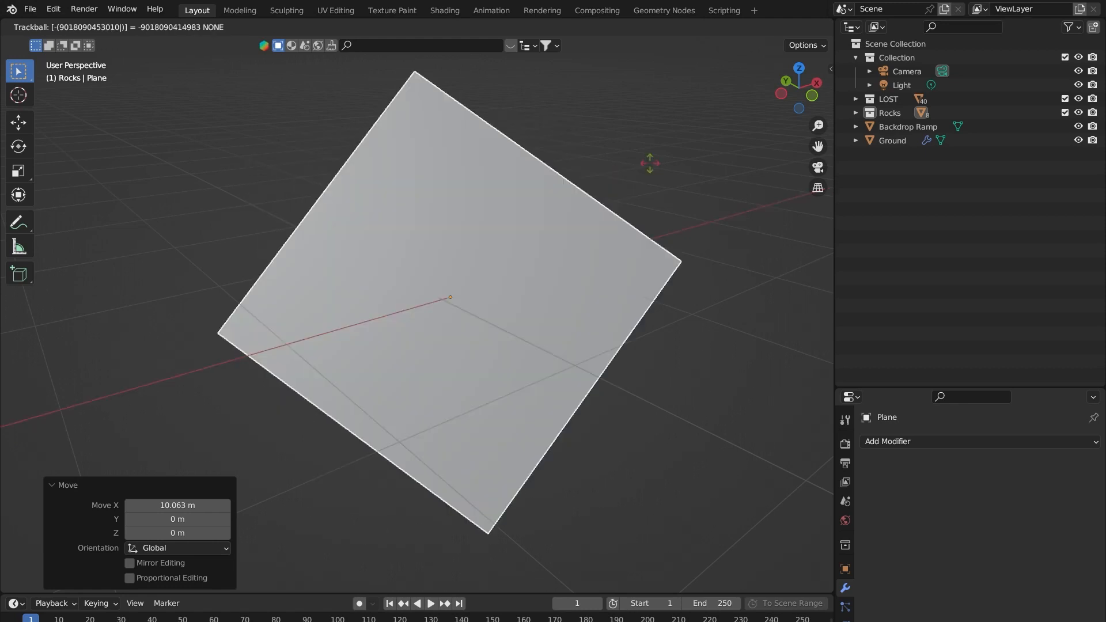
{"action": "type", "text": "r90"}
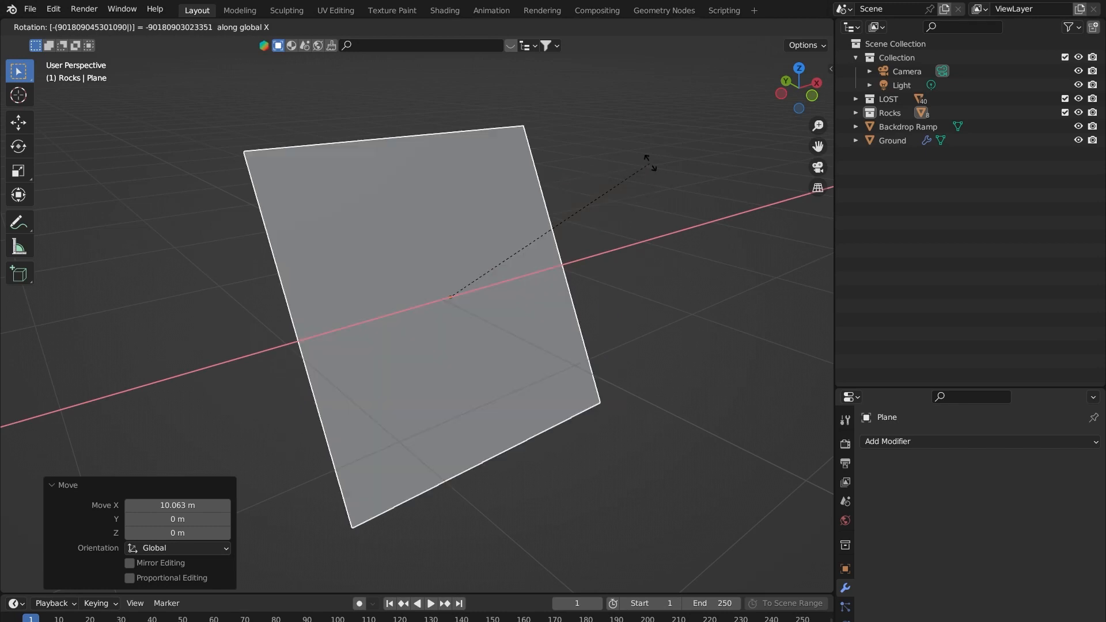
{"action": "type", "text": "90"}
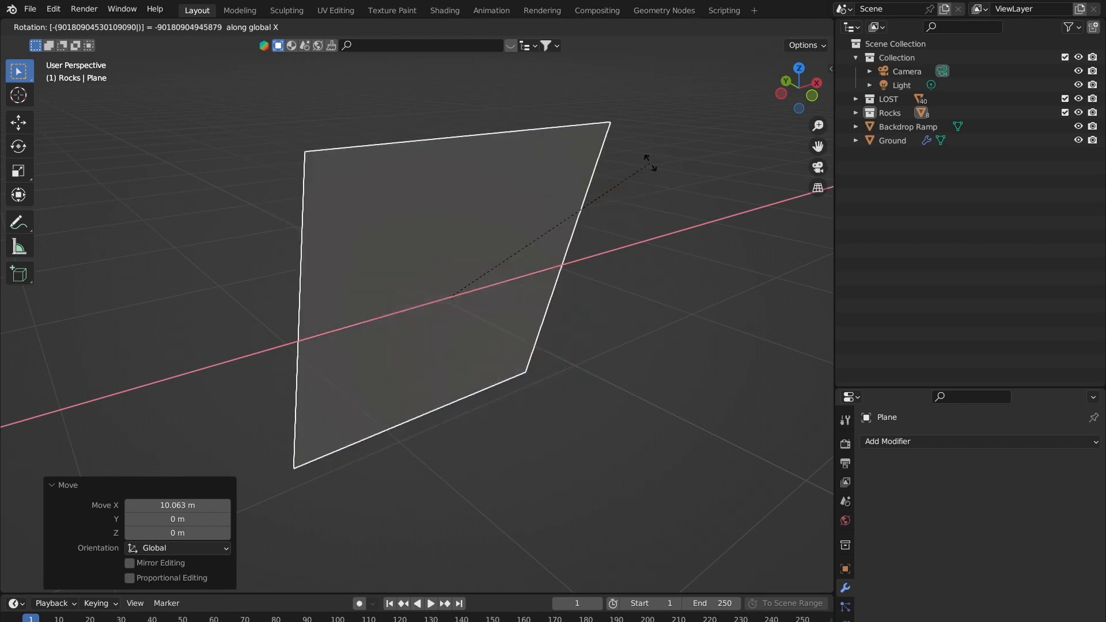
{"action": "key", "text": "Return"}
{"action": "middle_click_drag", "start_coordinate": [650, 163], "coordinate": [647, 220]}
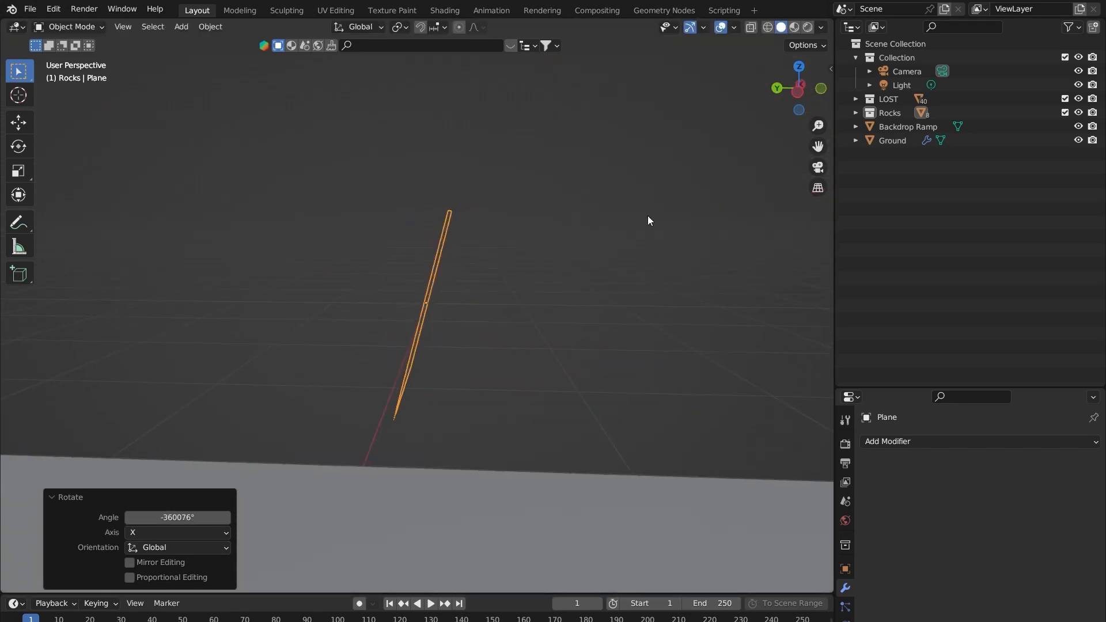
{"action": "key", "text": "ctrl+z"}
- Try to rotate the plane 90° without constraining the rotation to an axis
{"action": "type", "text": "r90"}
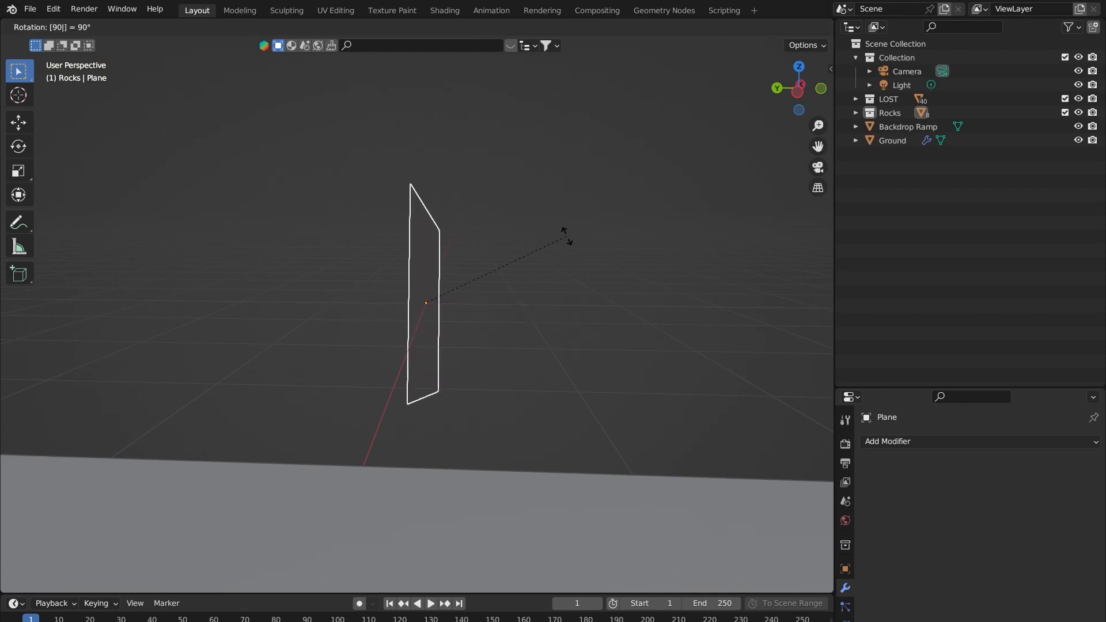
{"action": "key", "text": "Return"}
{"action": "middle_click_drag", "start_coordinate": [550, 236], "coordinate": [320, 339]}
{"action": "middle_click_drag", "start_coordinate": [434, 265], "coordinate": [480, 396]}
- Rotate the plane 90° about the global X axis so it stands upright
{"action": "middle_click_drag", "start_coordinate": [499, 224], "coordinate": [568, 289]}
{"action": "type", "text": "rx90"}
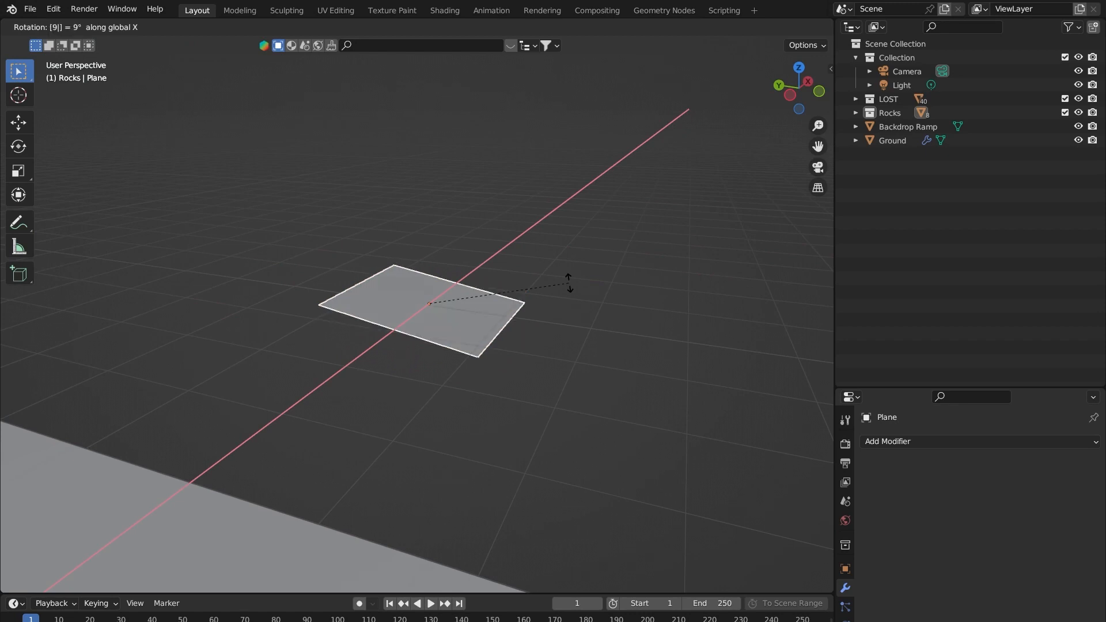
{"action": "key", "text": "Return"}
{"action": "mouse_move", "coordinate": [444, 262]}
{"action": "middle_mouse_down"}
{"action": "mouse_move", "coordinate": [348, 240]}
{"action": "mouse_move", "coordinate": [402, 274]}
{"action": "mouse_move", "coordinate": [521, 306]}
{"action": "mouse_move", "coordinate": [628, 312]}
{"action": "mouse_move", "coordinate": [452, 309]}
{"action": "mouse_move", "coordinate": [597, 299]}
{"action": "mouse_move", "coordinate": [541, 277]}
{"action": "mouse_move", "coordinate": [499, 277]}
{"action": "middle_mouse_up"}
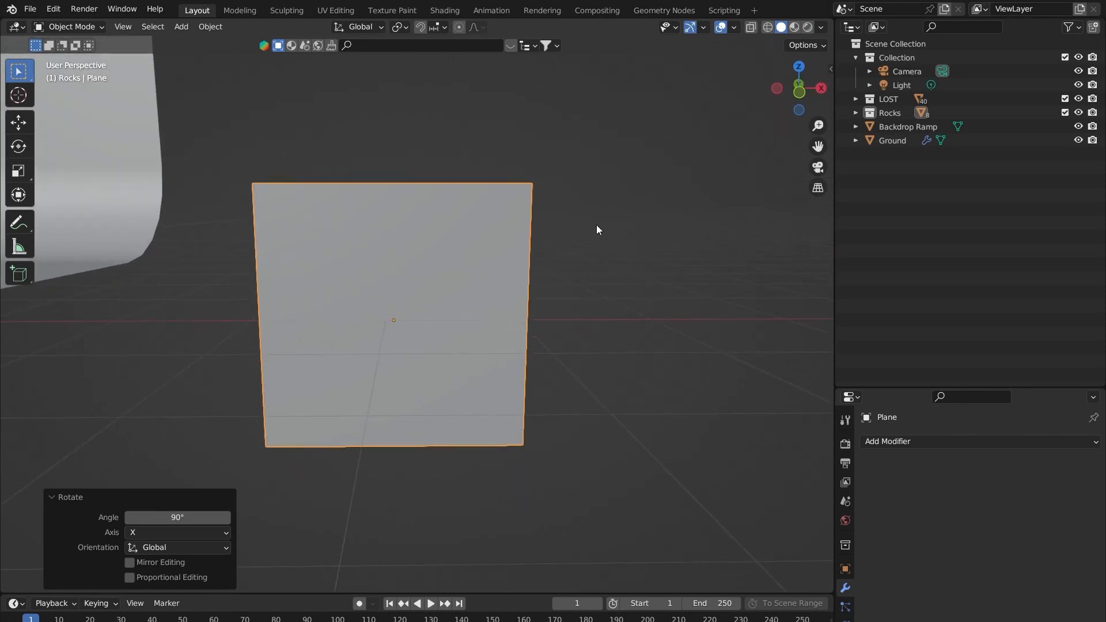
- Narrow the upright plane's mesh into a thin strip by scaling it to 0.142 along the X axis
{"action": "key", "text": "Tab"}
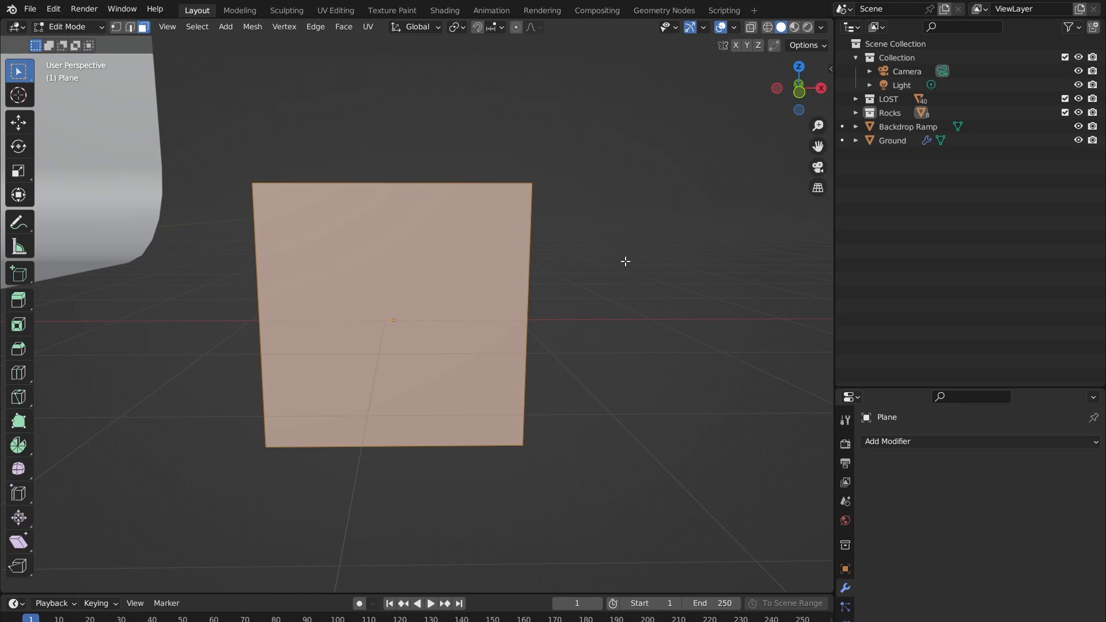
{"action": "key", "text": "s"}
{"action": "key", "text": "x"}
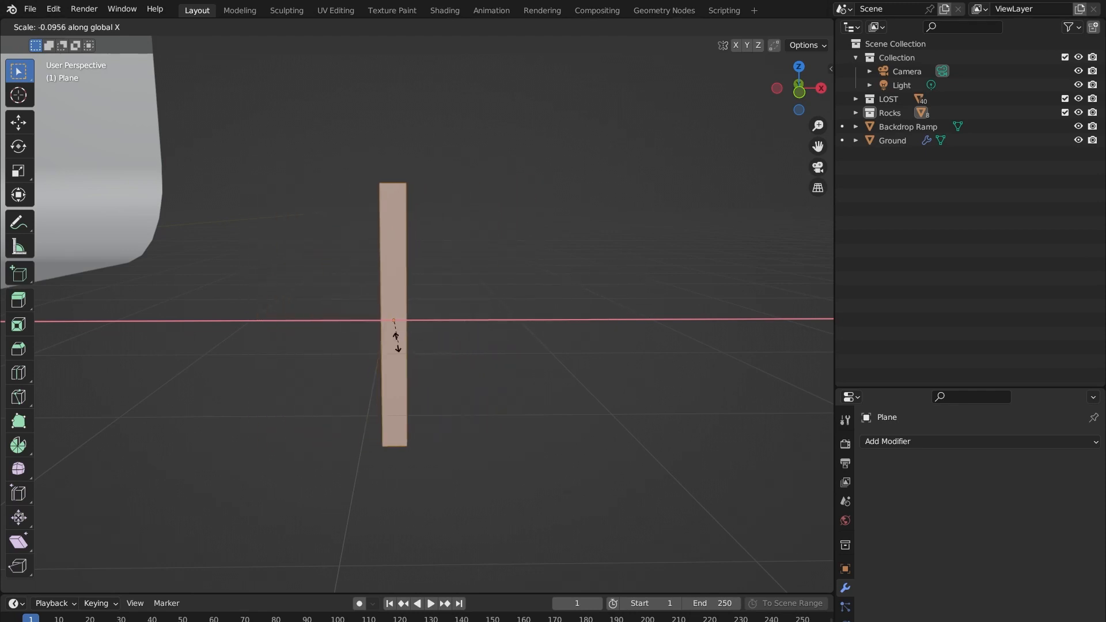
{"action": "left_click", "coordinate": [438, 317]}
{"action": "mouse_move", "coordinate": [440, 314]}
{"action": "middle_mouse_down"}
{"action": "mouse_move", "coordinate": [462, 309]}
{"action": "mouse_move", "coordinate": [435, 306]}
{"action": "middle_mouse_up"}
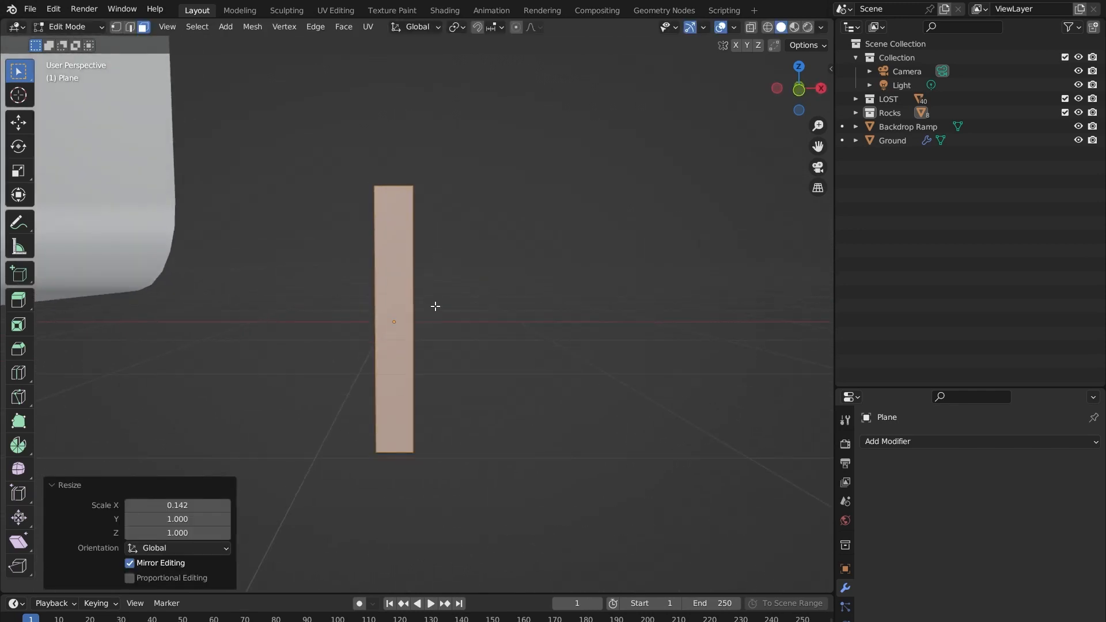
- Raise the strip's mesh about 0.908 m along the Z axis so its origin sits near the lower end
{"action": "key", "text": "g"}
{"action": "key", "text": "z"}
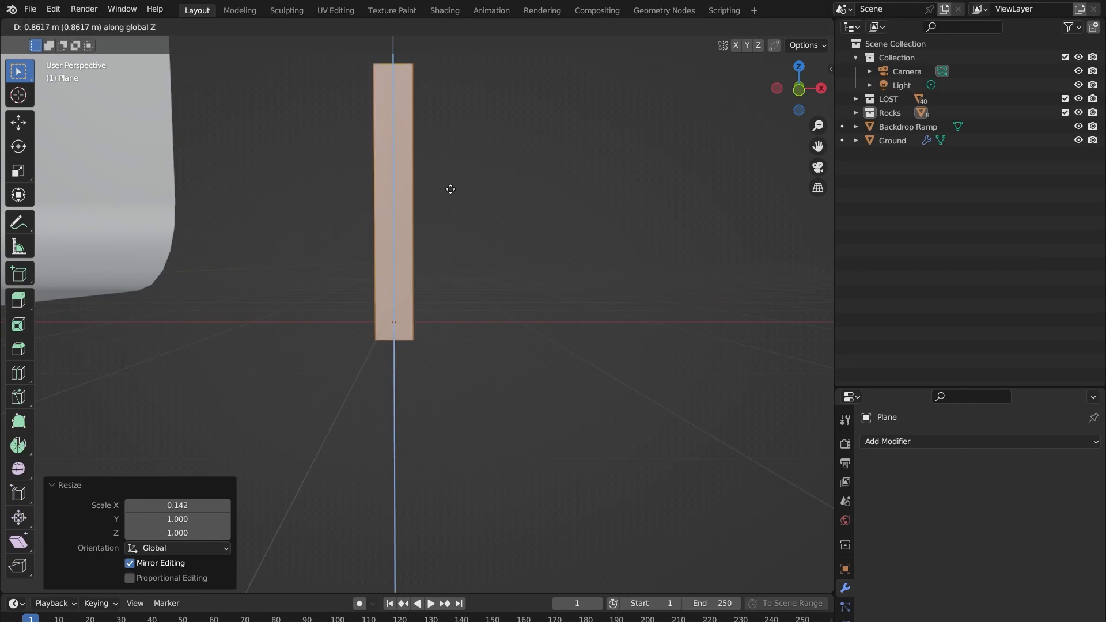
{"action": "left_click", "coordinate": [452, 182]}
{"action": "middle_click_drag", "start_coordinate": [440, 200], "coordinate": [458, 346]}
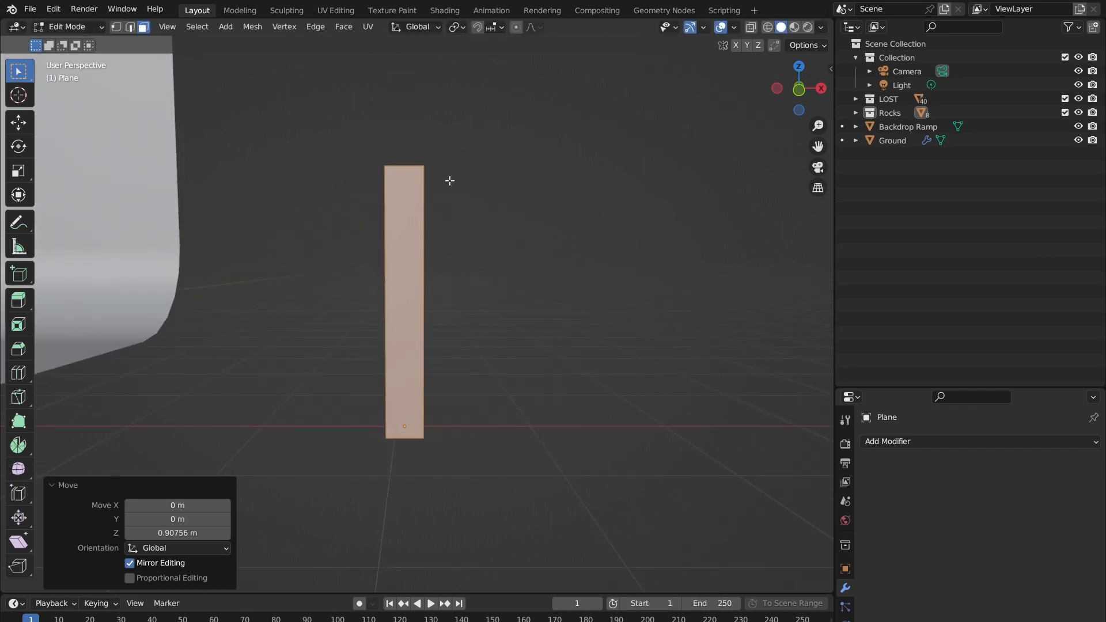
{"action": "middle_click_drag", "start_coordinate": [450, 190], "coordinate": [318, 276]}
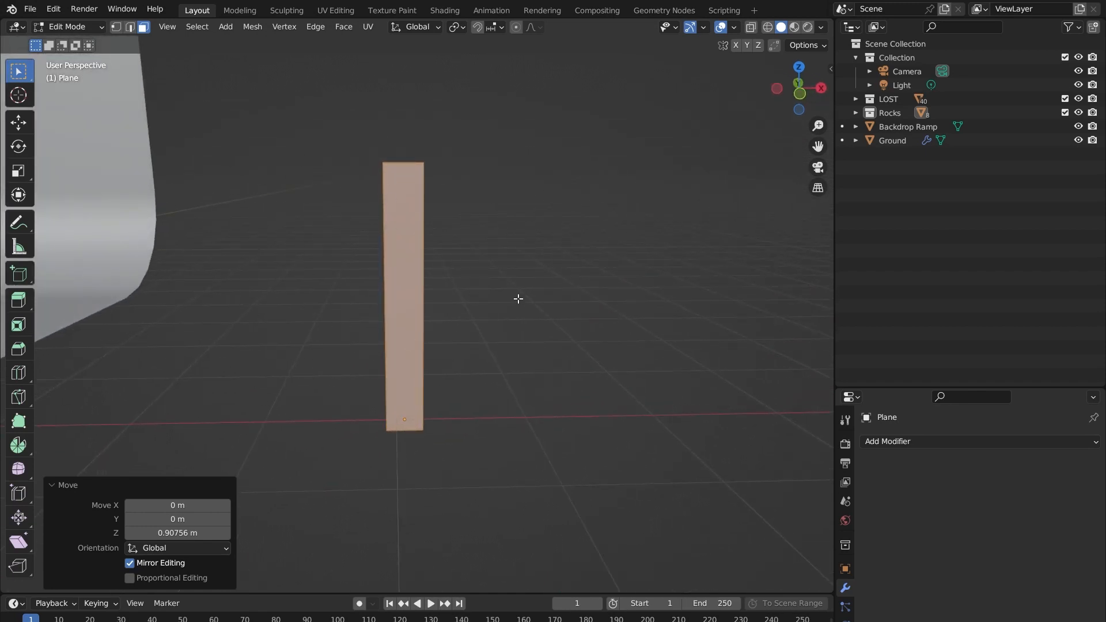
- Examine the round ground's mesh beneath the character, and reselect the thin strip
{"action": "scroll", "coordinate": [247, 306], "scroll_direction": "down", "scroll_amount": 6}
{"action": "middle_click_drag", "start_coordinate": [197, 294], "coordinate": [405, 316], "text": "shift"}
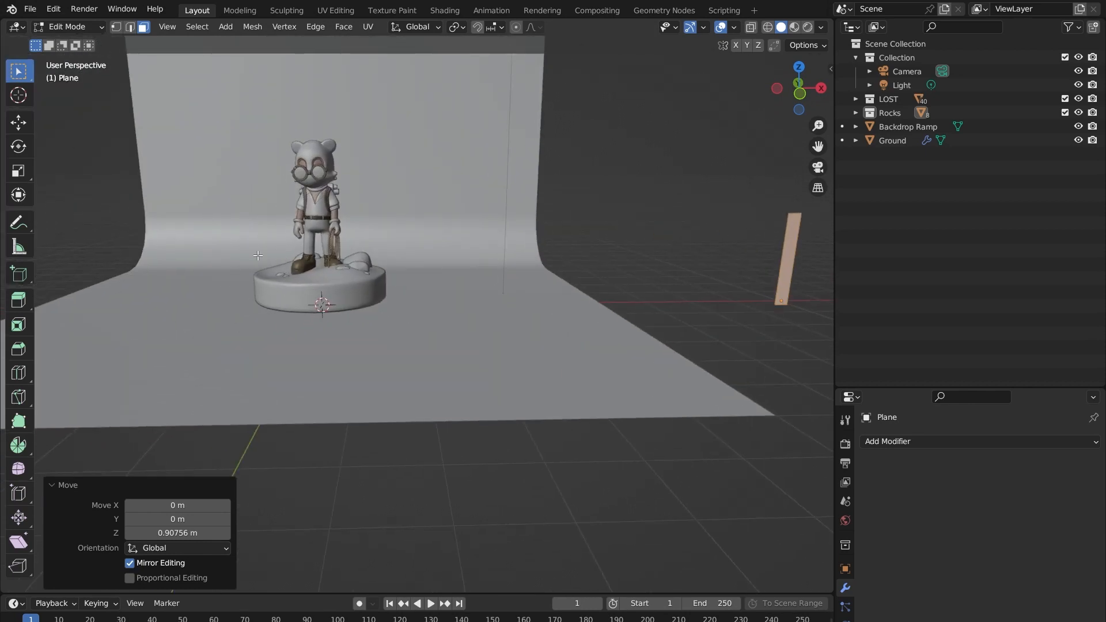
{"action": "key", "text": "Tab"}
{"action": "left_click", "coordinate": [347, 286]}
{"action": "key", "text": "Tab"}
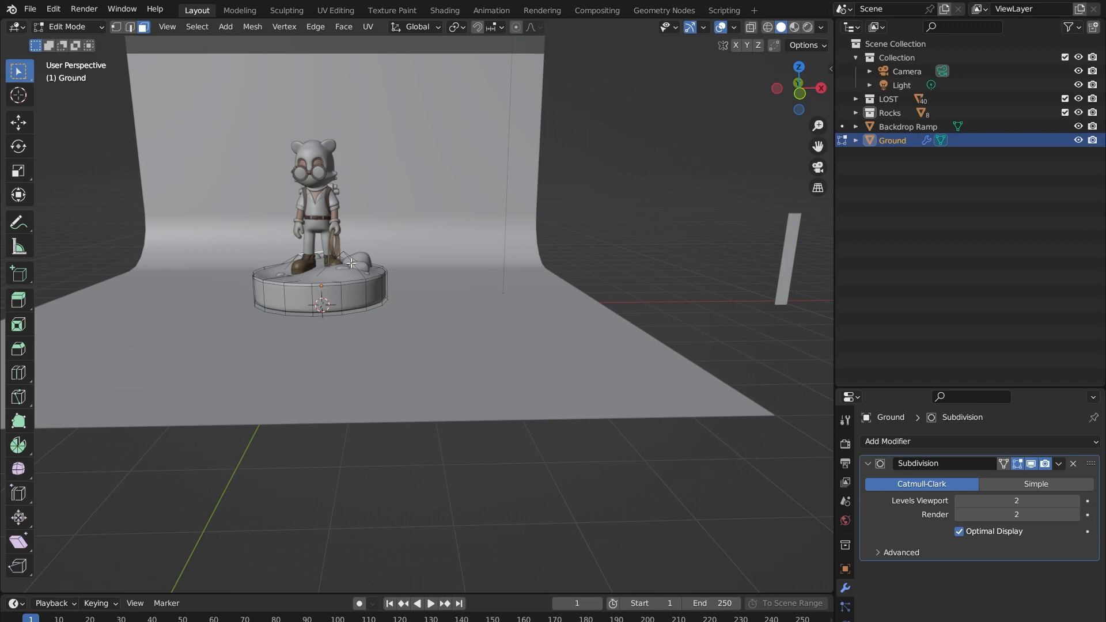
{"action": "key", "text": "Tab"}
{"action": "middle_click_drag", "start_coordinate": [659, 258], "coordinate": [428, 292], "text": "shift"}
{"action": "scroll", "coordinate": [428, 292], "scroll_direction": "up", "scroll_amount": 5}
{"action": "left_click", "coordinate": [414, 198]}
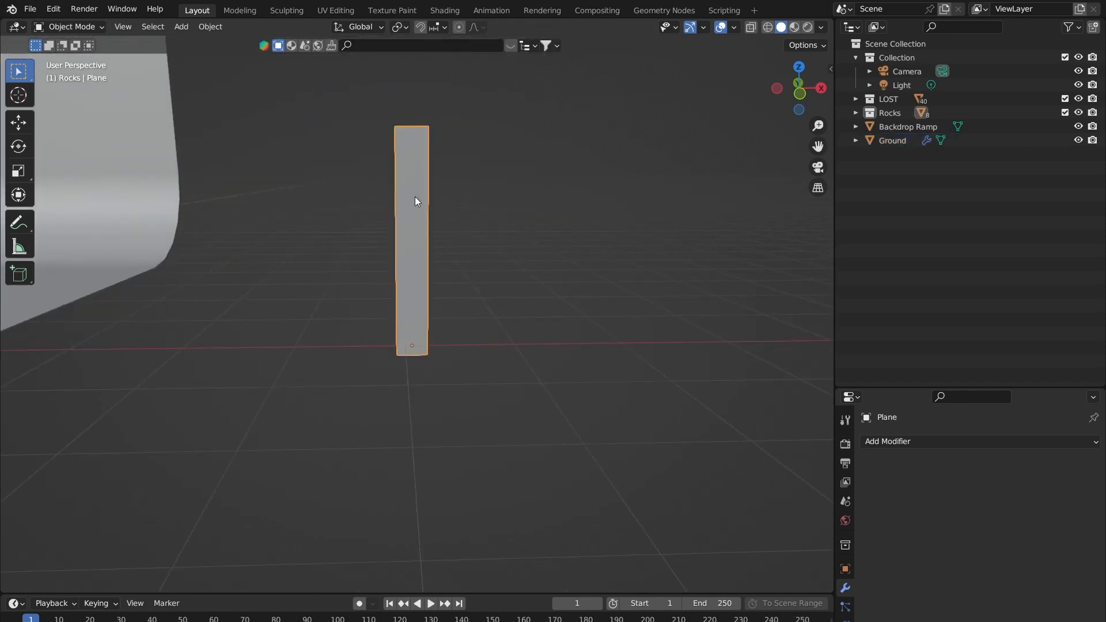
- Add three evenly spaced horizontal loop cuts across the strip, without sliding them
{"action": "middle_click_drag", "start_coordinate": [415, 197], "coordinate": [385, 248], "text": "shift"}
{"action": "key", "text": "Tab"}
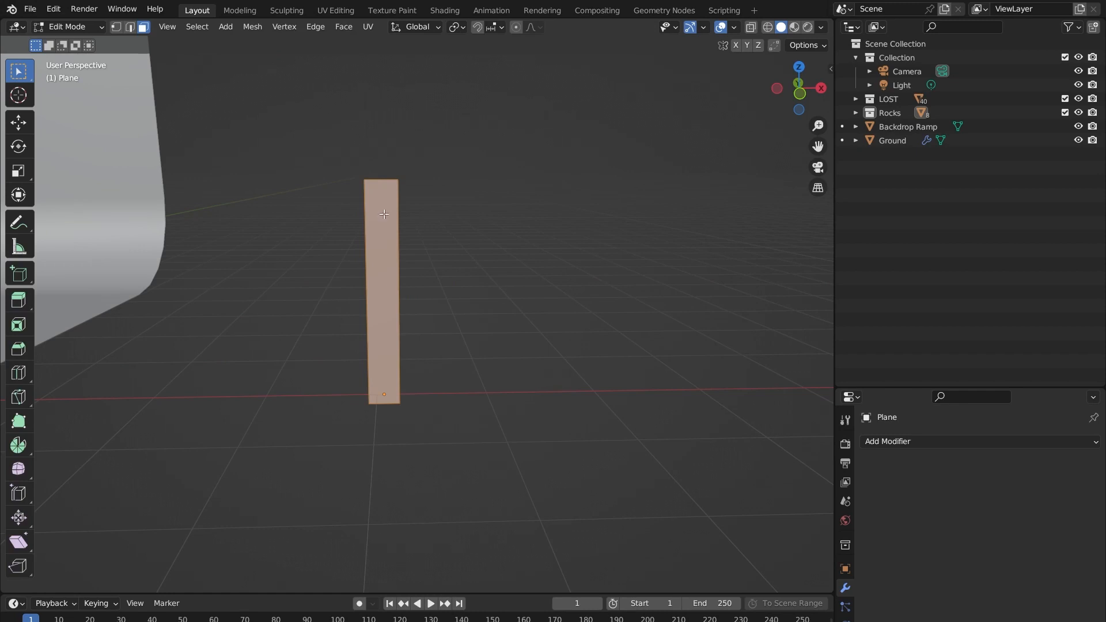
{"action": "scroll", "coordinate": [414, 203], "scroll_direction": "up", "scroll_amount": 2}
{"action": "middle_click_drag", "start_coordinate": [415, 204], "coordinate": [427, 272], "text": "shift"}
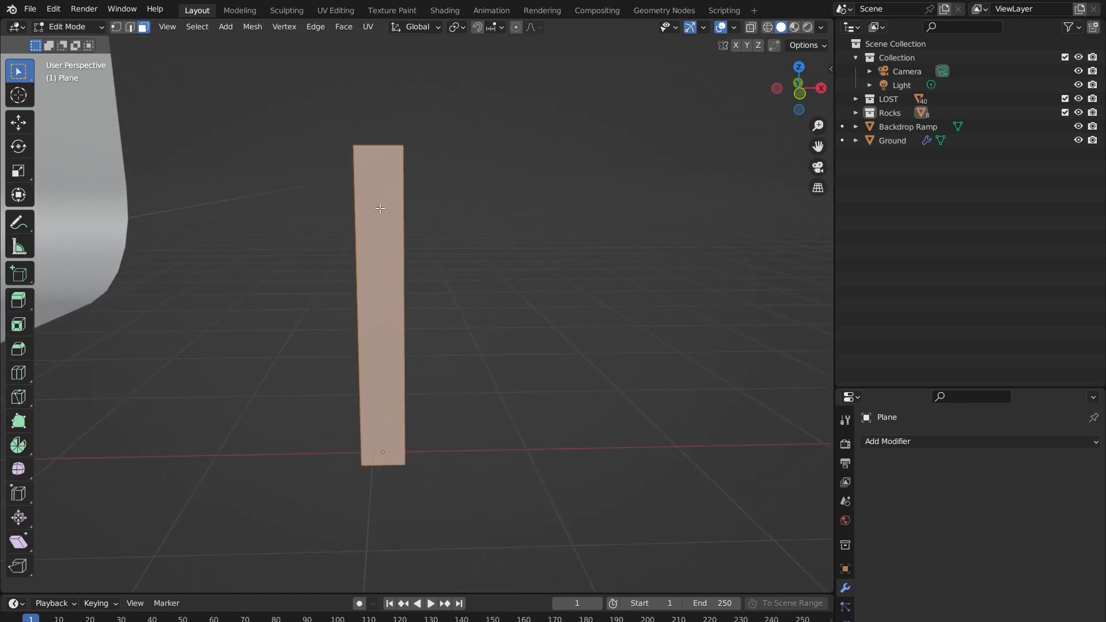
{"action": "key", "text": "ctrl+r"}
{"action": "scroll", "coordinate": [392, 309], "scroll_direction": "up", "scroll_amount": 2}
{"action": "scroll", "coordinate": [391, 310], "scroll_direction": "down", "scroll_amount": 2}
{"action": "scroll", "coordinate": [392, 308], "scroll_direction": "up", "scroll_amount": 3}
{"action": "scroll", "coordinate": [392, 309], "scroll_direction": "up", "scroll_amount": 20}
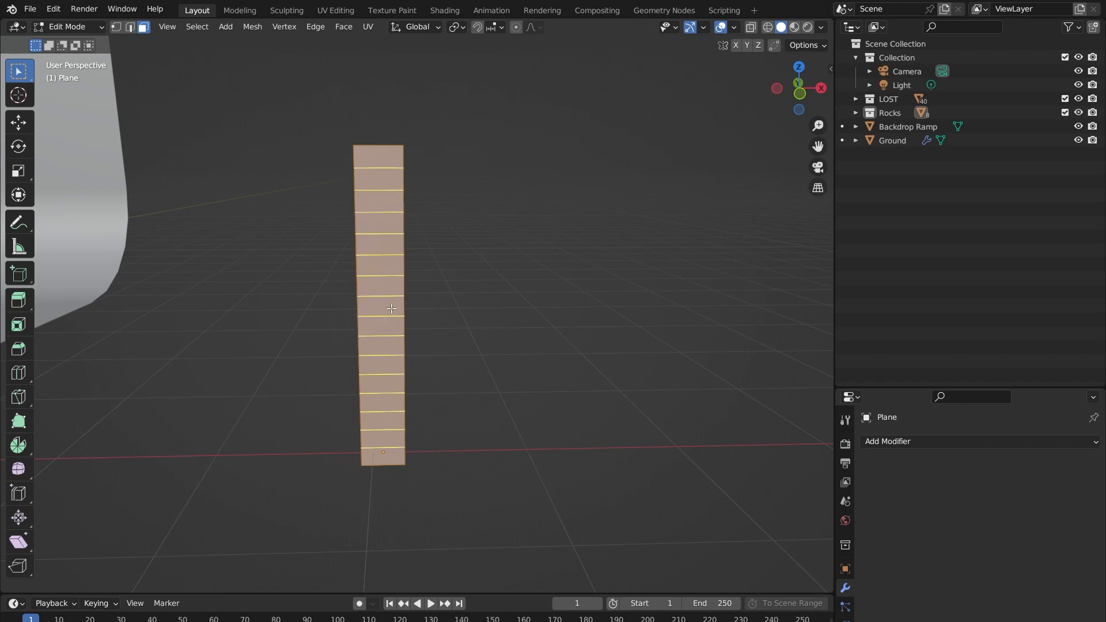
{"action": "scroll", "coordinate": [392, 308], "scroll_direction": "down", "scroll_amount": 20}
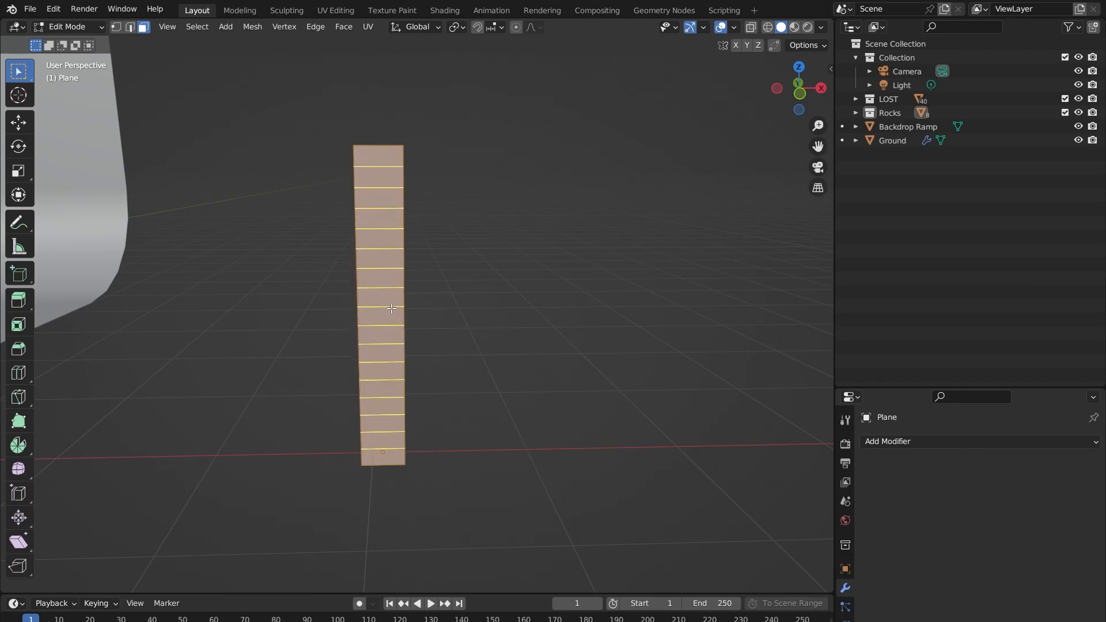
{"action": "scroll", "coordinate": [392, 309], "scroll_direction": "up", "scroll_amount": 1}
{"action": "scroll", "coordinate": [392, 309], "scroll_direction": "up", "scroll_amount": 3}
{"action": "scroll", "coordinate": [392, 308], "scroll_direction": "down", "scroll_amount": 3}
{"action": "scroll", "coordinate": [392, 309], "scroll_direction": "up", "scroll_amount": 2}
{"action": "scroll", "coordinate": [392, 309], "scroll_direction": "up", "scroll_amount": 1}
{"action": "scroll", "coordinate": [392, 309], "scroll_direction": "down", "scroll_amount": 2}
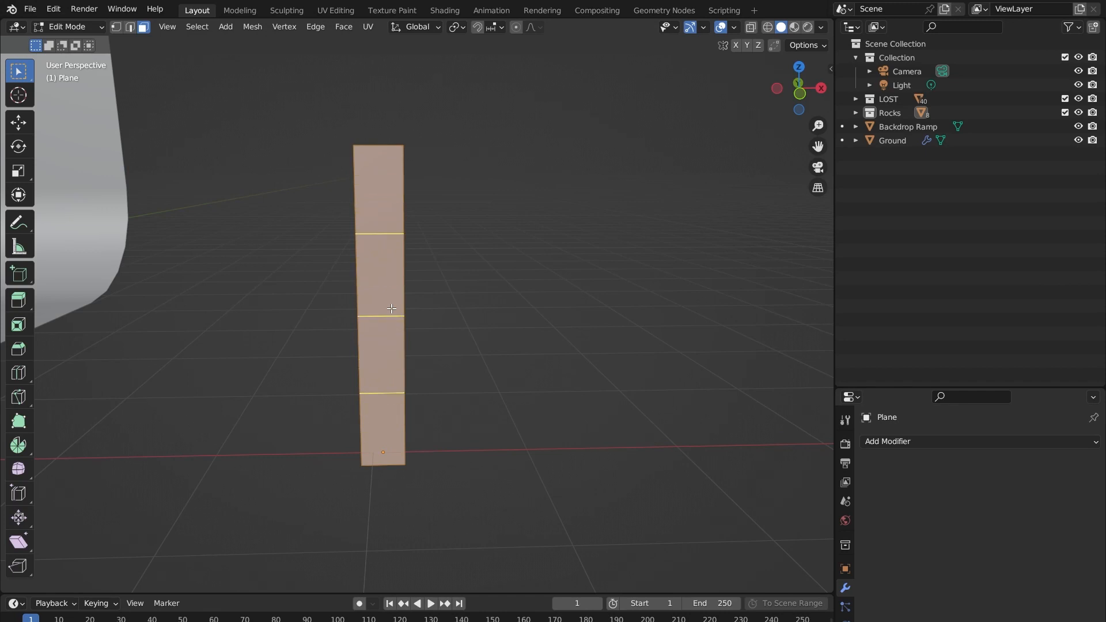
{"action": "scroll", "coordinate": [391, 308], "scroll_direction": "up", "scroll_amount": 1}
{"action": "scroll", "coordinate": [392, 309], "scroll_direction": "down", "scroll_amount": 1}
{"action": "scroll", "coordinate": [392, 309], "scroll_direction": "up", "scroll_amount": 1}
{"action": "scroll", "coordinate": [392, 309], "scroll_direction": "down", "scroll_amount": 1}
{"action": "scroll", "coordinate": [392, 309], "scroll_direction": "up", "scroll_amount": 1}
{"action": "scroll", "coordinate": [392, 309], "scroll_direction": "down", "scroll_amount": 1}
{"action": "left_click", "coordinate": [377, 304]}
{"action": "right_click", "coordinate": [484, 275]}
- Taper the strip's tip by scaling its top edge to about 0.317
{"action": "mouse_move", "coordinate": [517, 246]}
{"action": "middle_mouse_down"}
{"action": "mouse_move", "coordinate": [539, 244]}
{"action": "mouse_move", "coordinate": [516, 250]}
{"action": "mouse_move", "coordinate": [512, 232]}
{"action": "middle_mouse_up"}
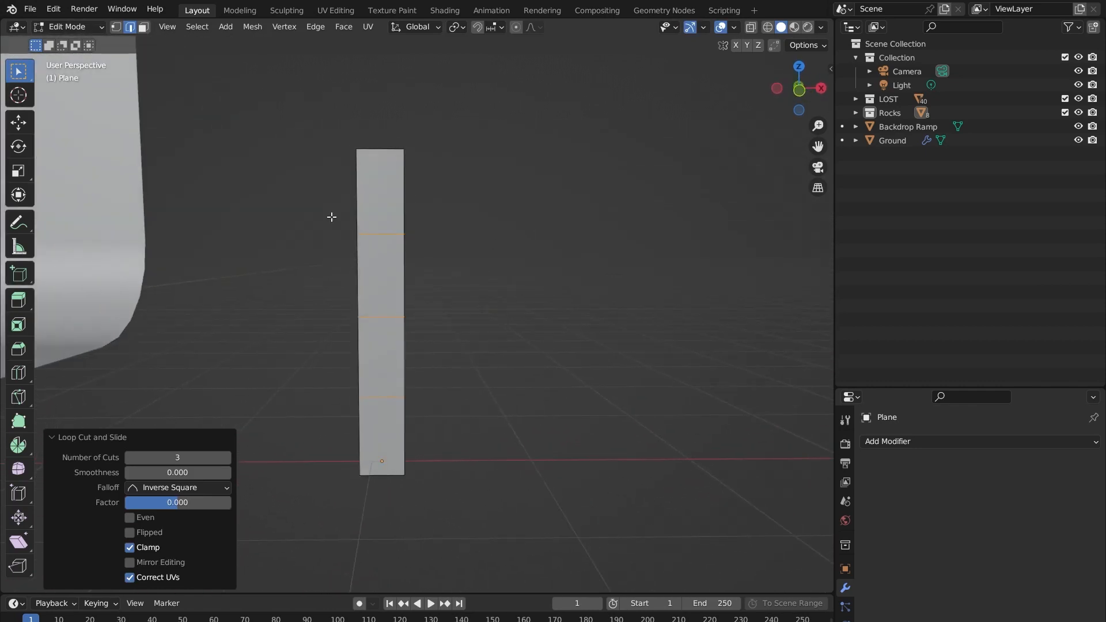
{"action": "middle_click_drag", "start_coordinate": [417, 282], "coordinate": [430, 263], "text": "shift"}
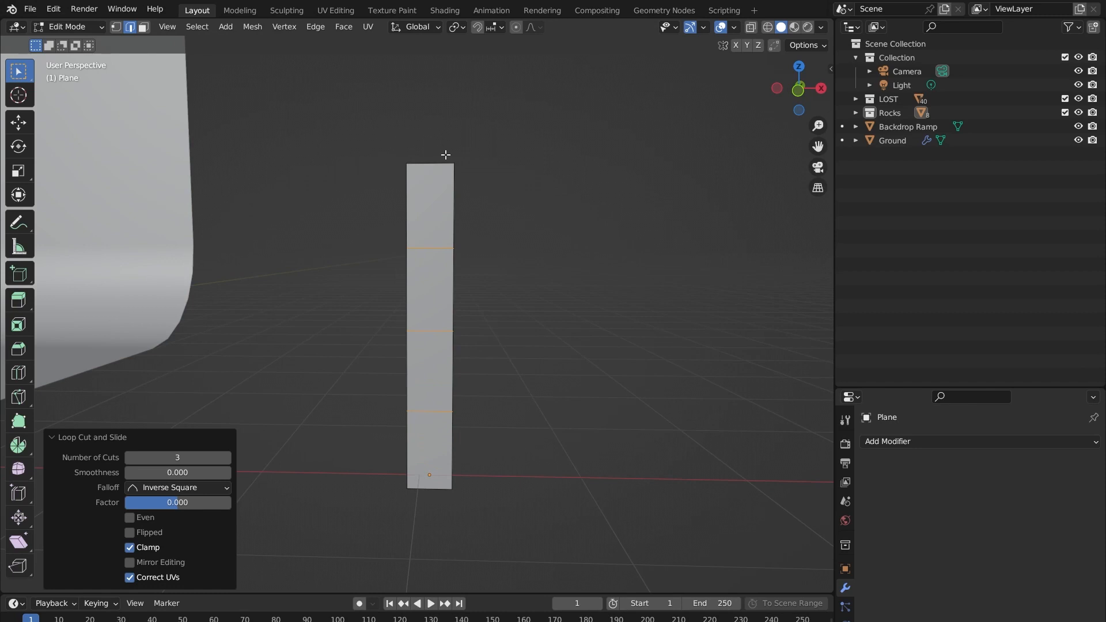
{"action": "left_click", "coordinate": [423, 164]}
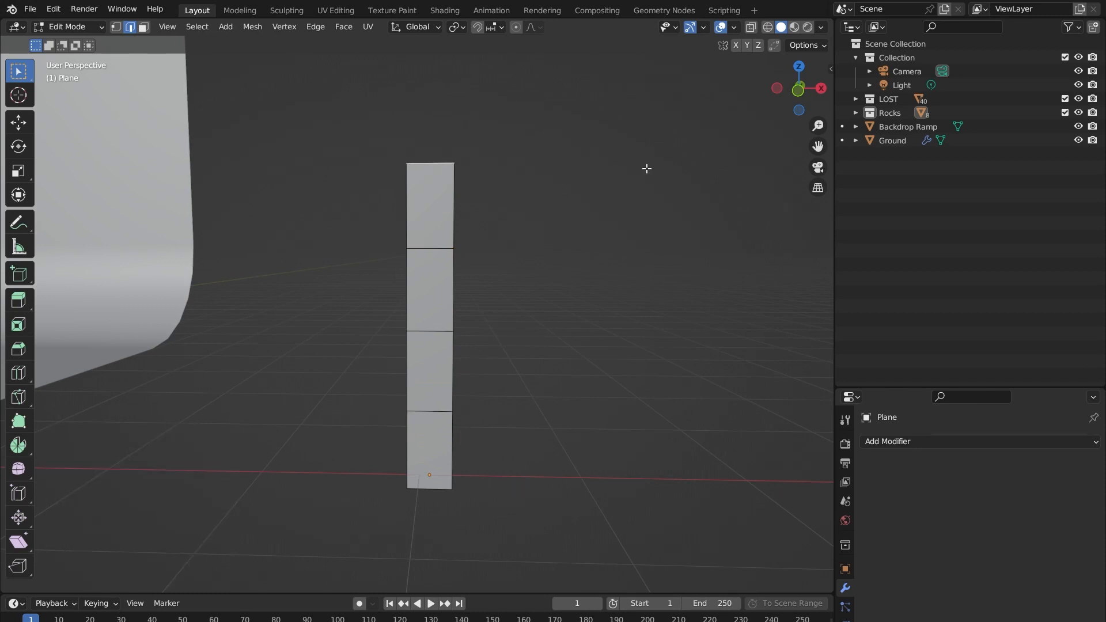
{"action": "key", "text": "s"}
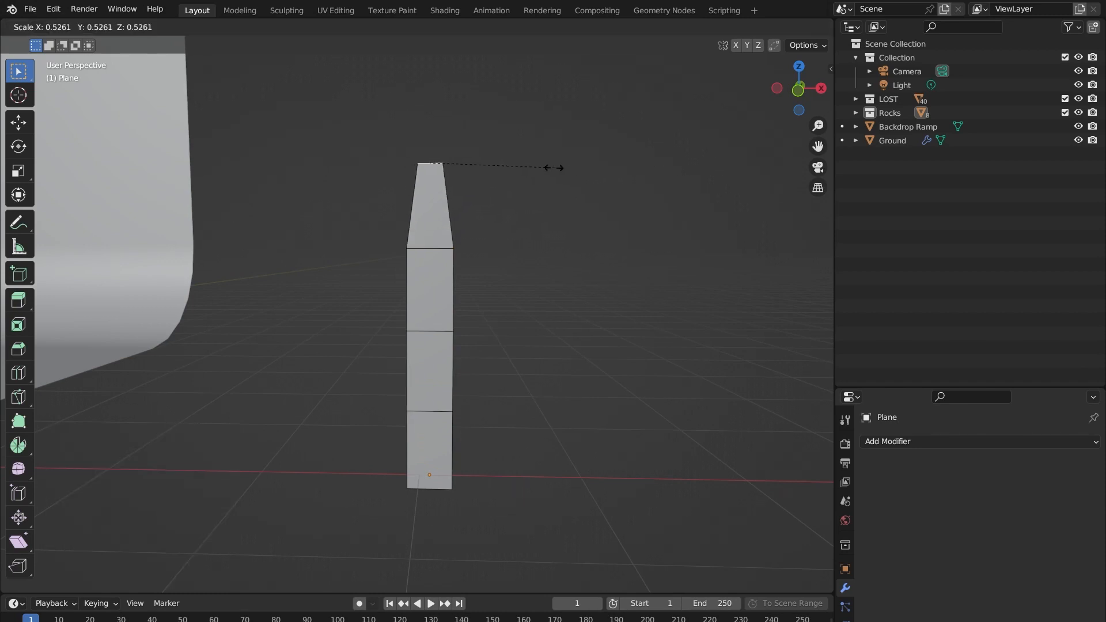
{"action": "left_click", "coordinate": [505, 166]}
{"action": "middle_click_drag", "start_coordinate": [517, 263], "coordinate": [548, 167], "text": "shift"}
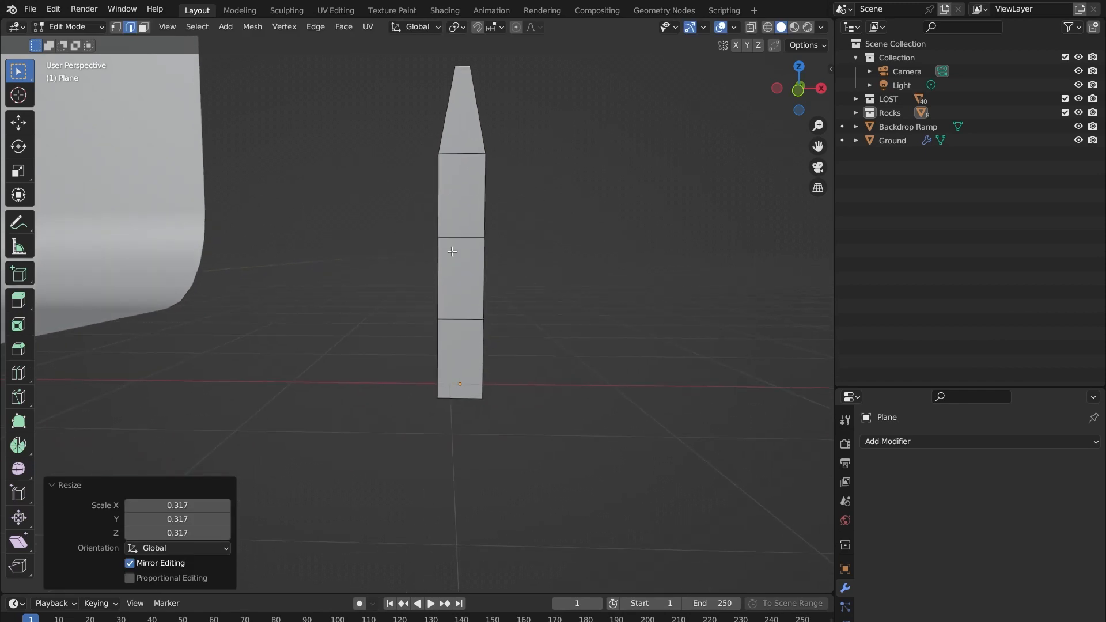
- Widen the strip's body by scaling the middle cut to about 1.324 and the lowest cut to about 1.236
{"action": "left_click", "coordinate": [456, 235]}
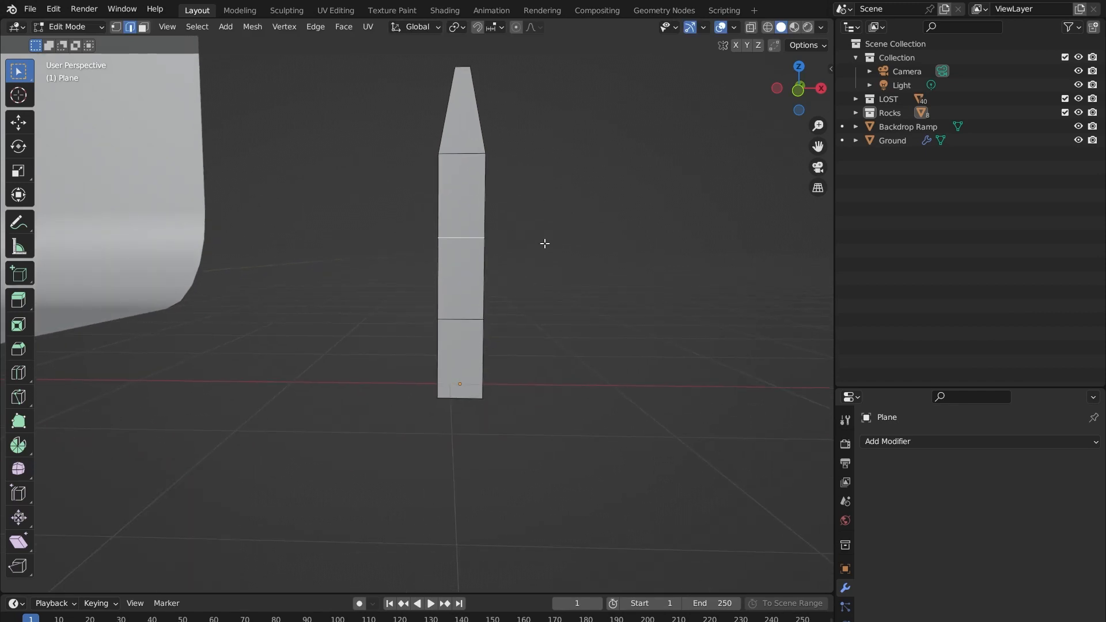
{"action": "key", "text": "s"}
{"action": "left_click", "coordinate": [563, 256]}
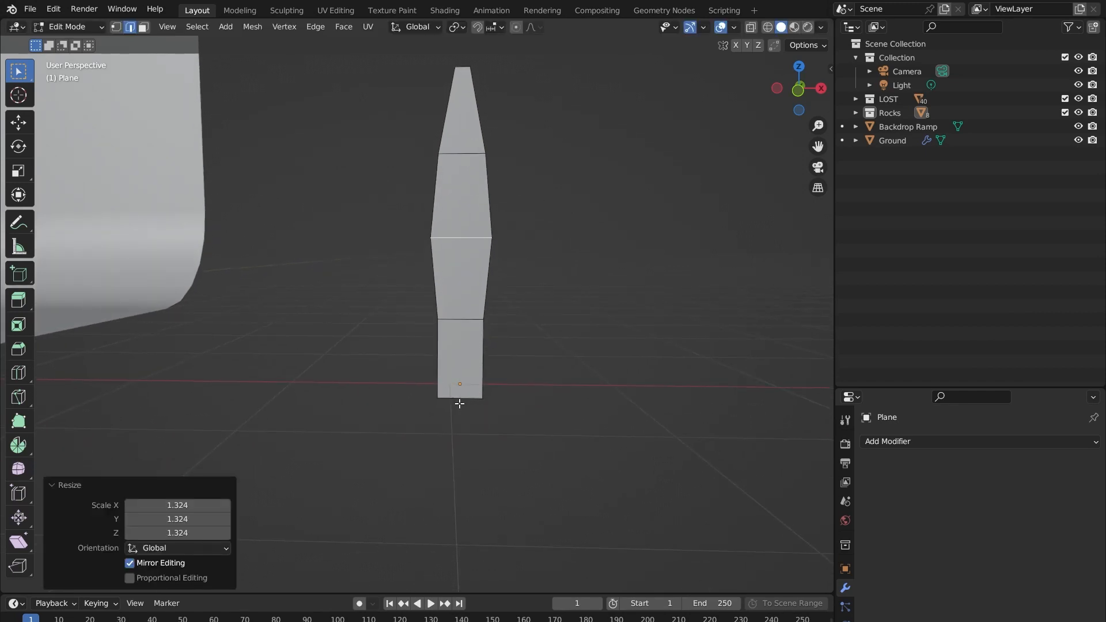
{"action": "left_click", "coordinate": [462, 321]}
{"action": "key", "text": "s"}
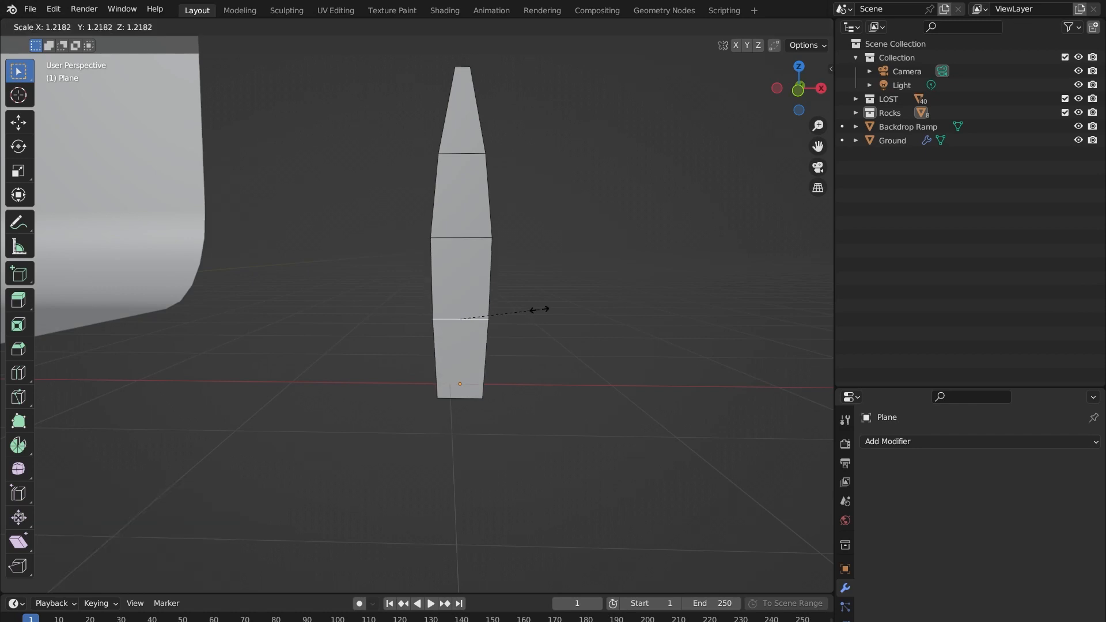
{"action": "left_click", "coordinate": [540, 309]}
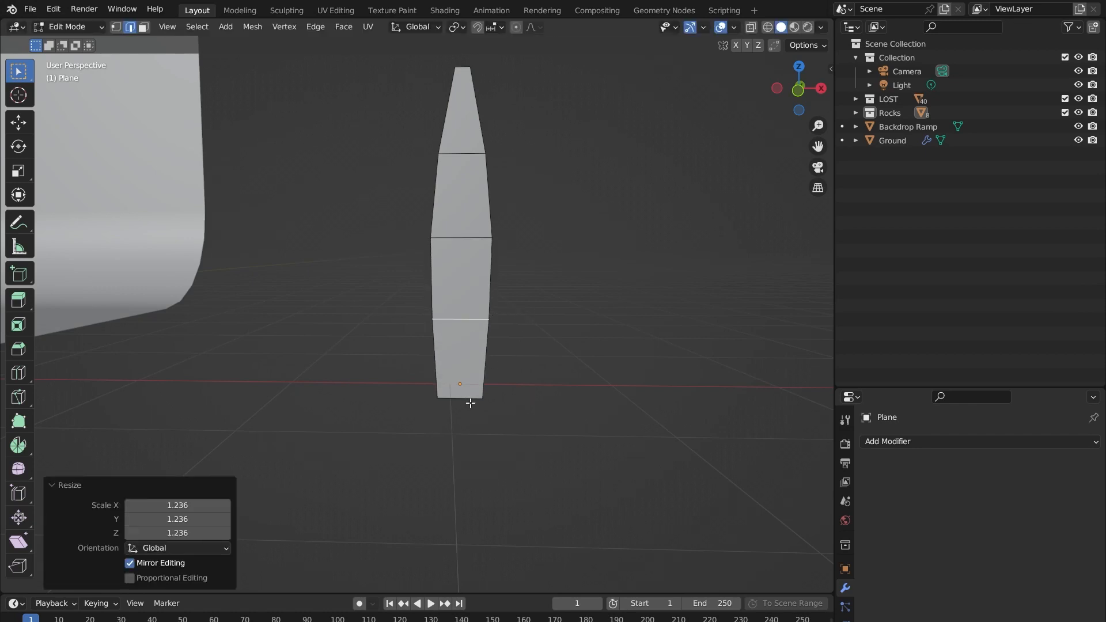
- Narrow the strip's base by scaling its bottom edge to about 0.63
{"action": "left_click", "coordinate": [470, 404]}
{"action": "key", "text": "s"}
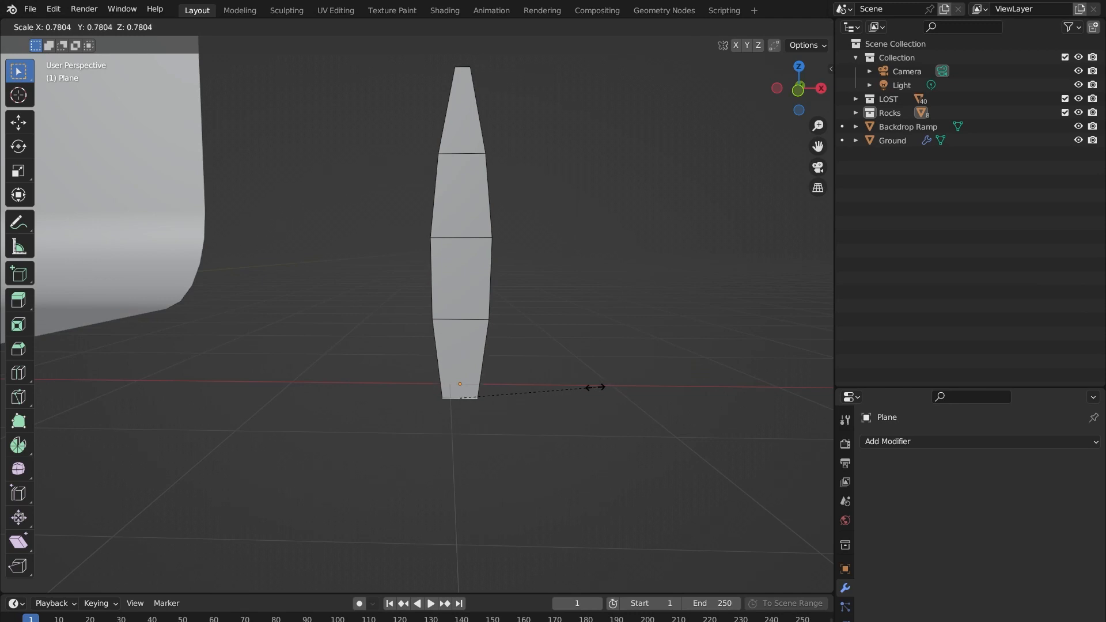
{"action": "left_click", "coordinate": [568, 391]}
{"action": "middle_click_drag", "start_coordinate": [458, 308], "coordinate": [433, 237]}
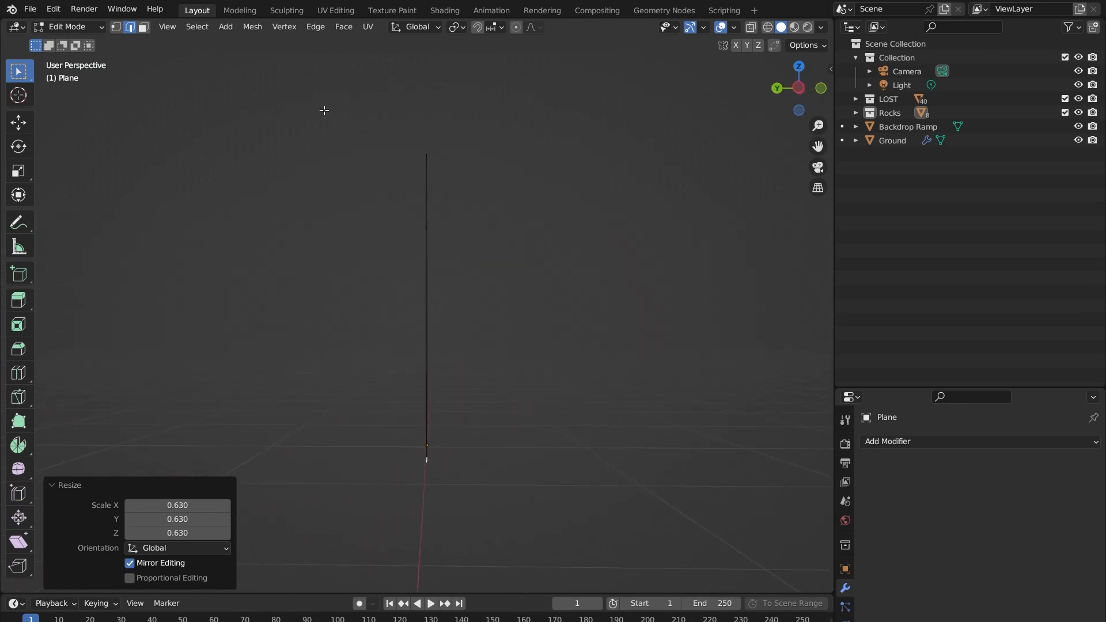
{"action": "middle_click_drag", "start_coordinate": [482, 350], "coordinate": [328, 366]}
{"action": "middle_click_drag", "start_coordinate": [507, 357], "coordinate": [380, 340]}
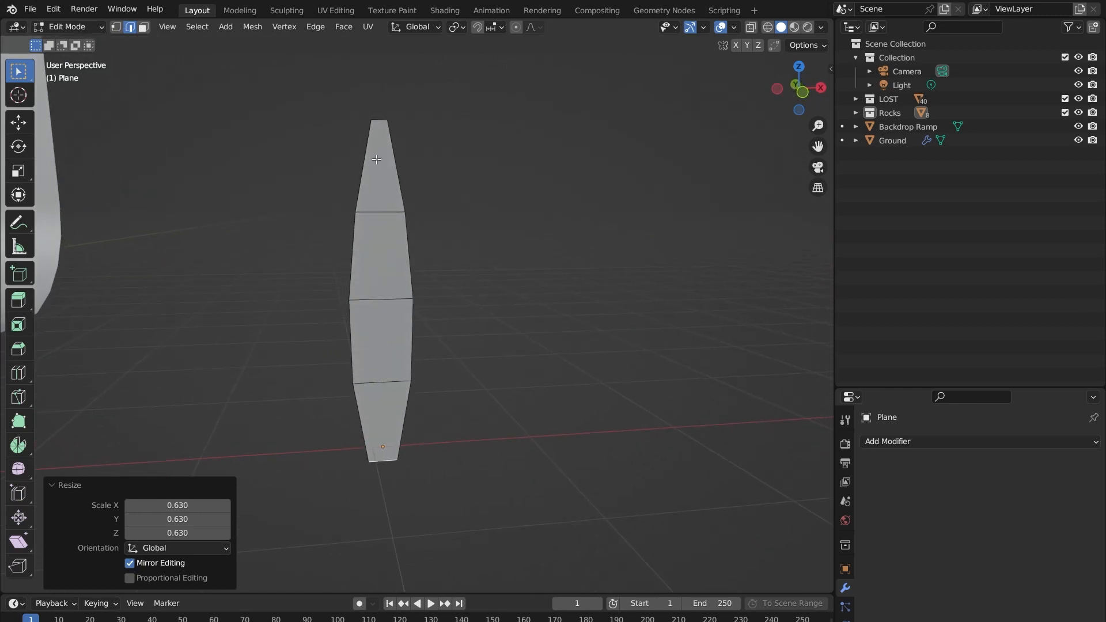
{"action": "middle_click_drag", "start_coordinate": [384, 184], "coordinate": [369, 211]}
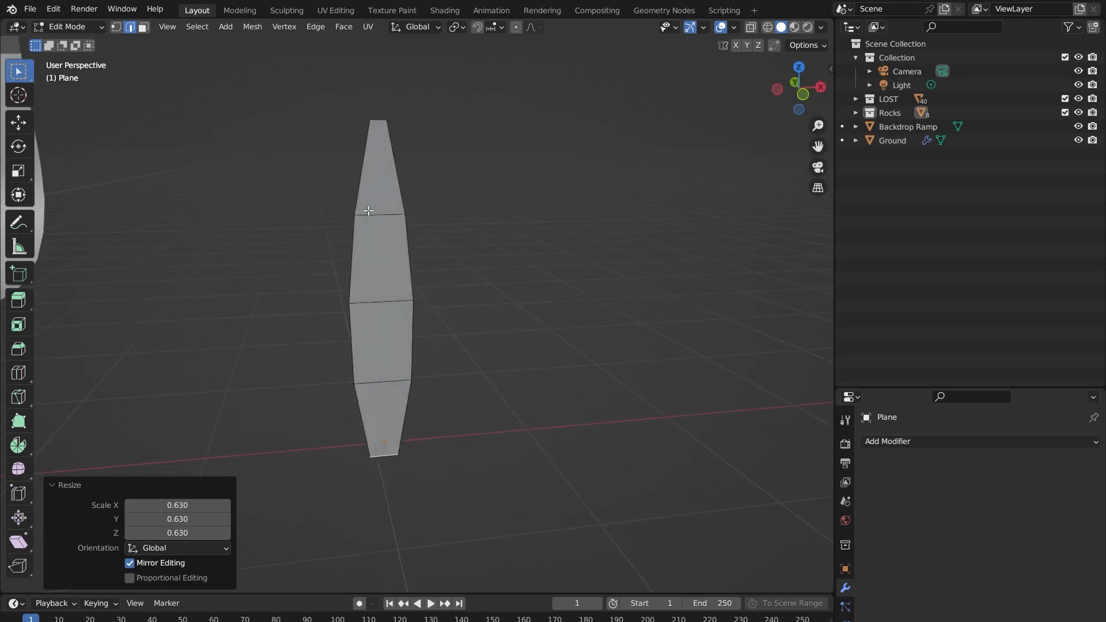
- Try to add a loop cut to the tapered strip, and undo it
{"action": "key", "text": "ctrl+r"}
{"action": "key", "text": "Escape"}
{"action": "key", "text": "ctrl+r"}
{"action": "left_click", "coordinate": [378, 199]}
{"action": "right_click", "coordinate": [370, 195]}
{"action": "middle_click_drag", "start_coordinate": [420, 205], "coordinate": [440, 192]}
{"action": "key", "text": "ctrl+z"}
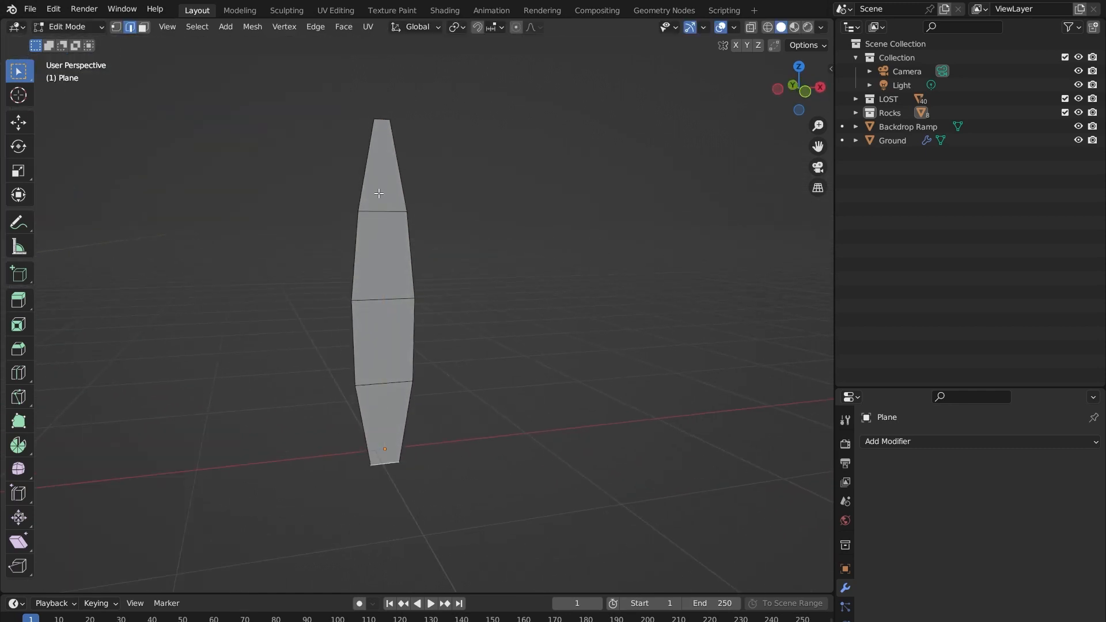
- Add one centred loop cut running lengthwise through the tapered strip
{"action": "key", "text": "ctrl+r"}
{"action": "left_click", "coordinate": [382, 202]}
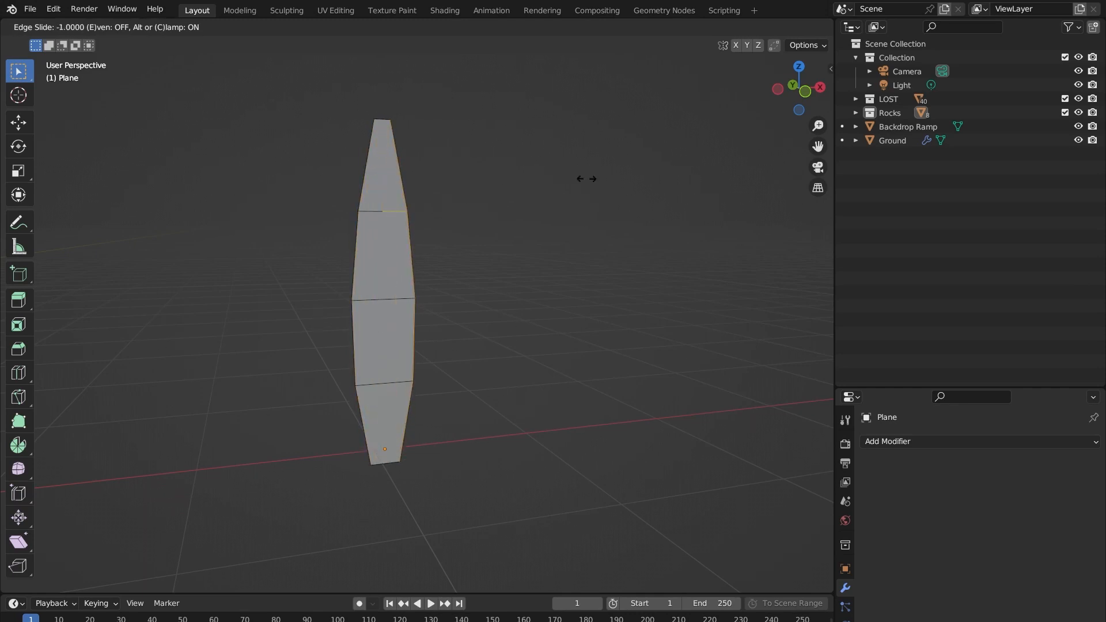
{"action": "right_click", "coordinate": [477, 156]}
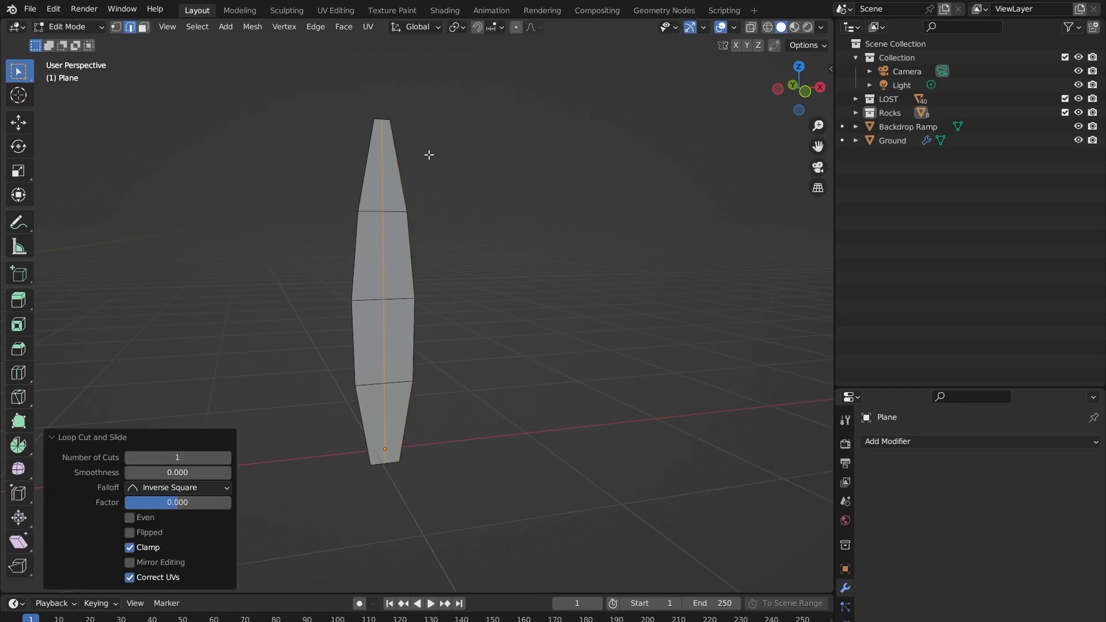
- Move the lengthwise centre edge loop about 0.064 m along the Y axis to crease the strip
{"action": "middle_click_drag", "start_coordinate": [416, 172], "coordinate": [501, 214]}
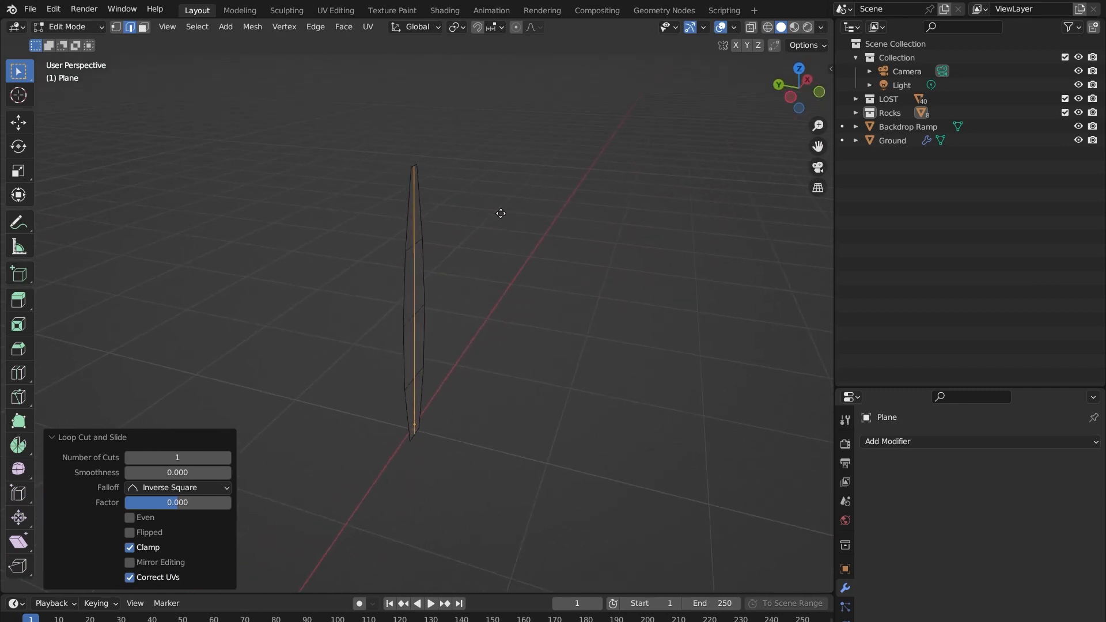
{"action": "key", "text": "g"}
{"action": "key", "text": "y"}
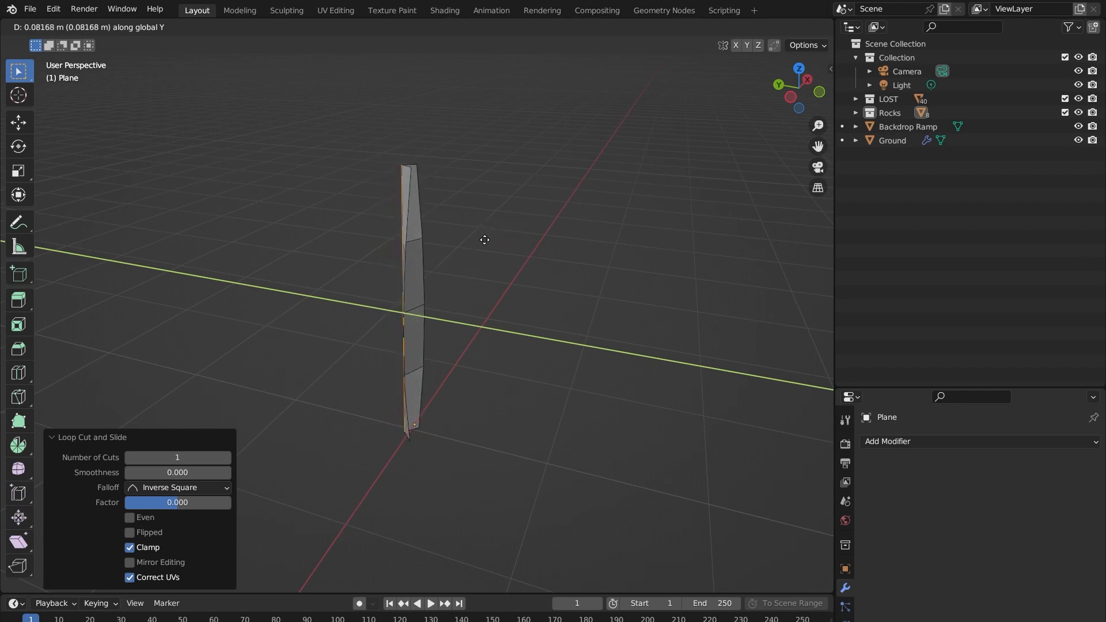
{"action": "left_click", "coordinate": [484, 240]}
{"action": "middle_click_drag", "start_coordinate": [464, 235], "coordinate": [360, 184]}
{"action": "middle_click_drag", "start_coordinate": [424, 195], "coordinate": [387, 217]}
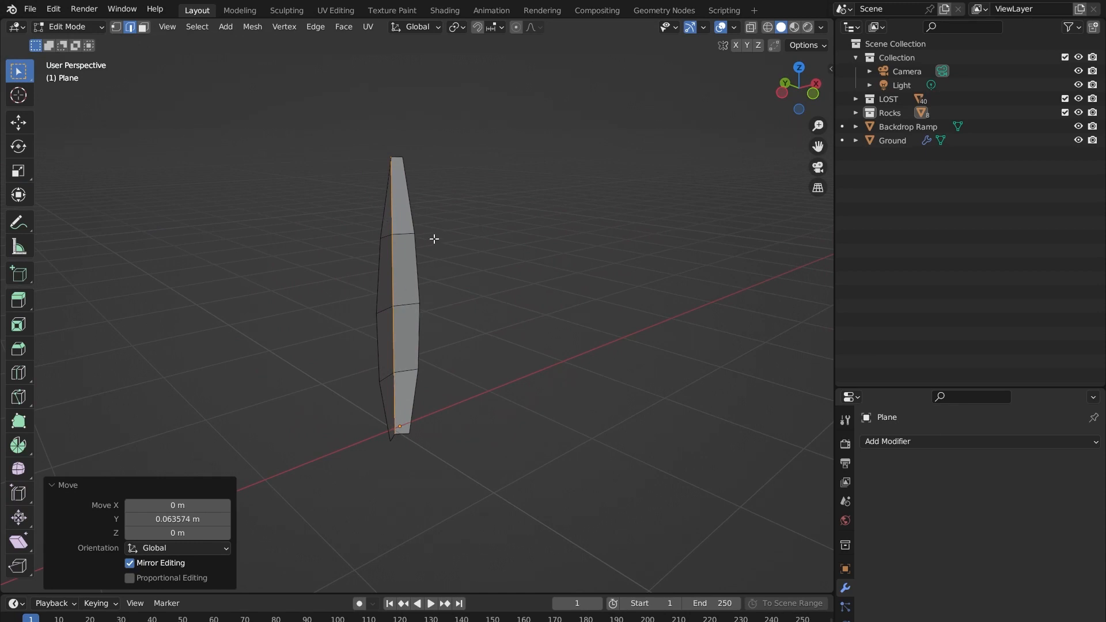
- Select the faces of the blade's upper two segments, rotate them about -17.8°, and shift them to start a bend
{"action": "middle_click_drag", "start_coordinate": [410, 239], "coordinate": [571, 269]}
{"action": "middle_click_drag", "start_coordinate": [444, 183], "coordinate": [468, 196]}
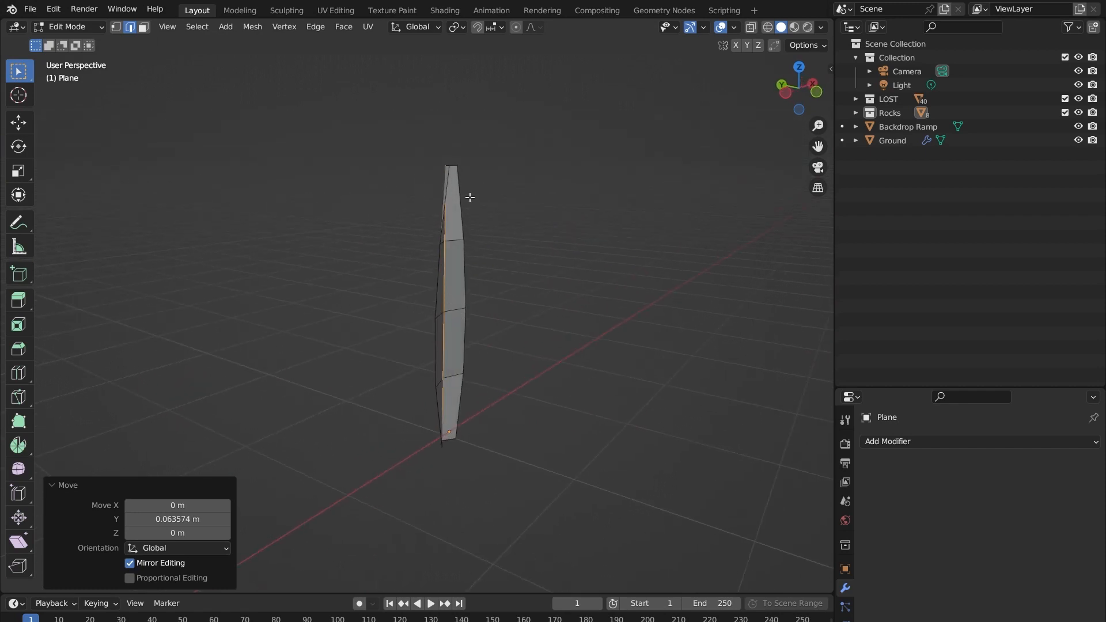
{"action": "key", "text": "3"}
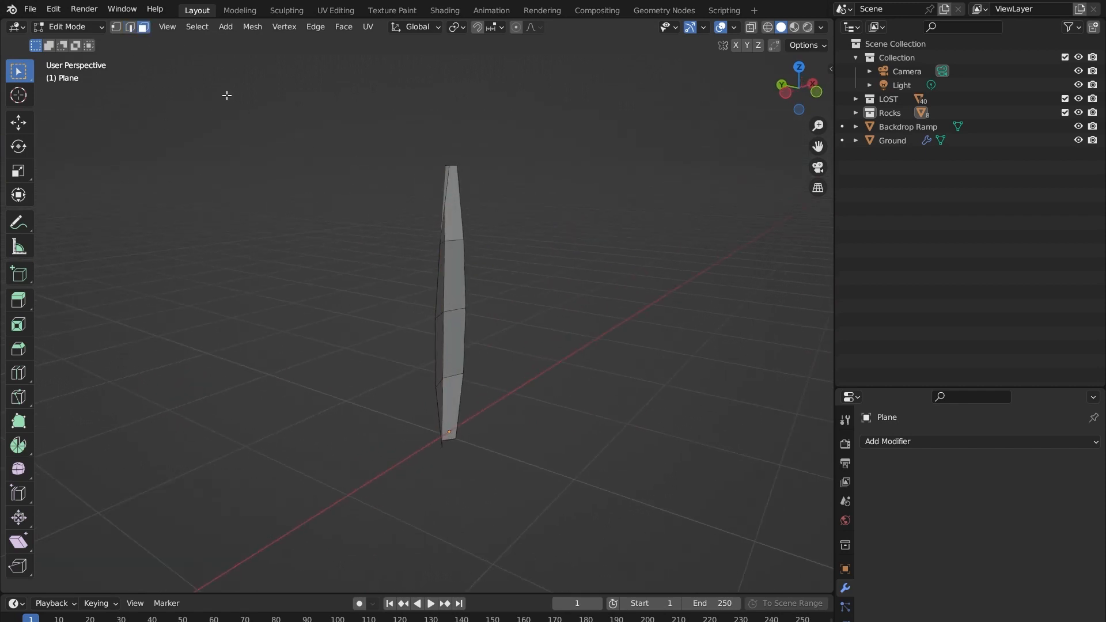
{"action": "left_click_drag", "start_coordinate": [311, 107], "coordinate": [478, 181]}
{"action": "left_click_drag", "start_coordinate": [353, 155], "coordinate": [573, 295]}
{"action": "middle_click_drag", "start_coordinate": [596, 290], "coordinate": [647, 270]}
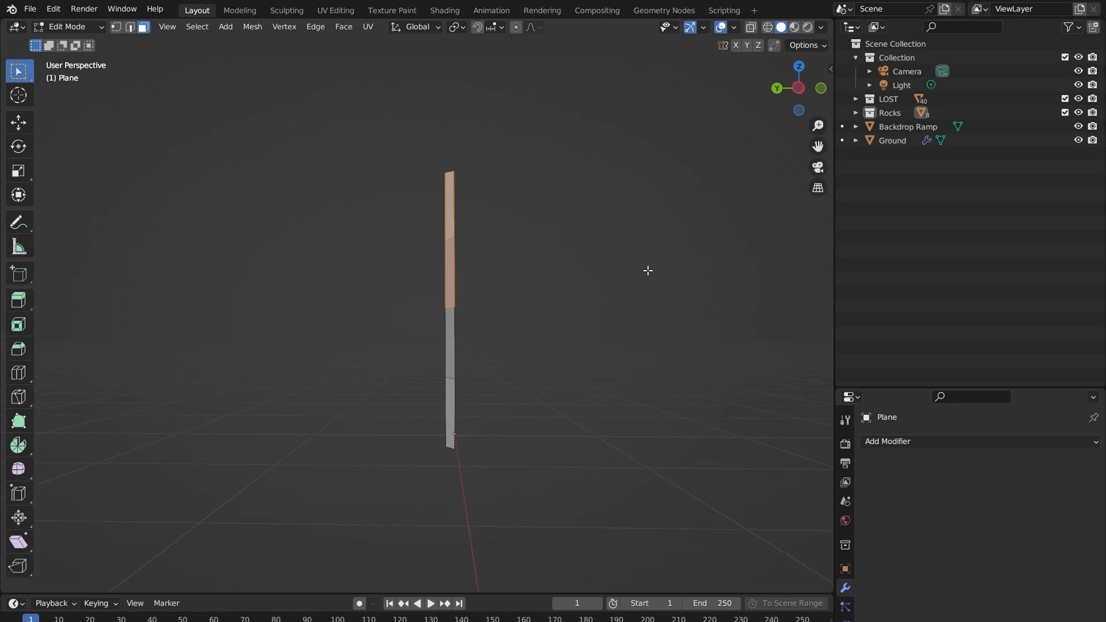
{"action": "key", "text": "r"}
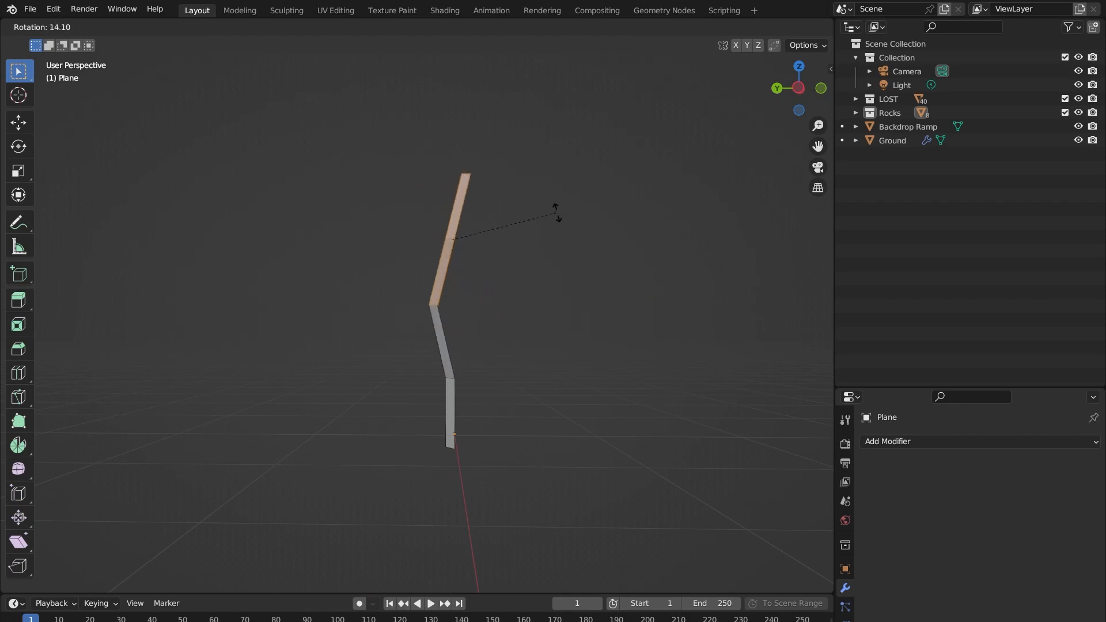
{"action": "left_click", "coordinate": [522, 165]}
{"action": "key", "text": "g"}
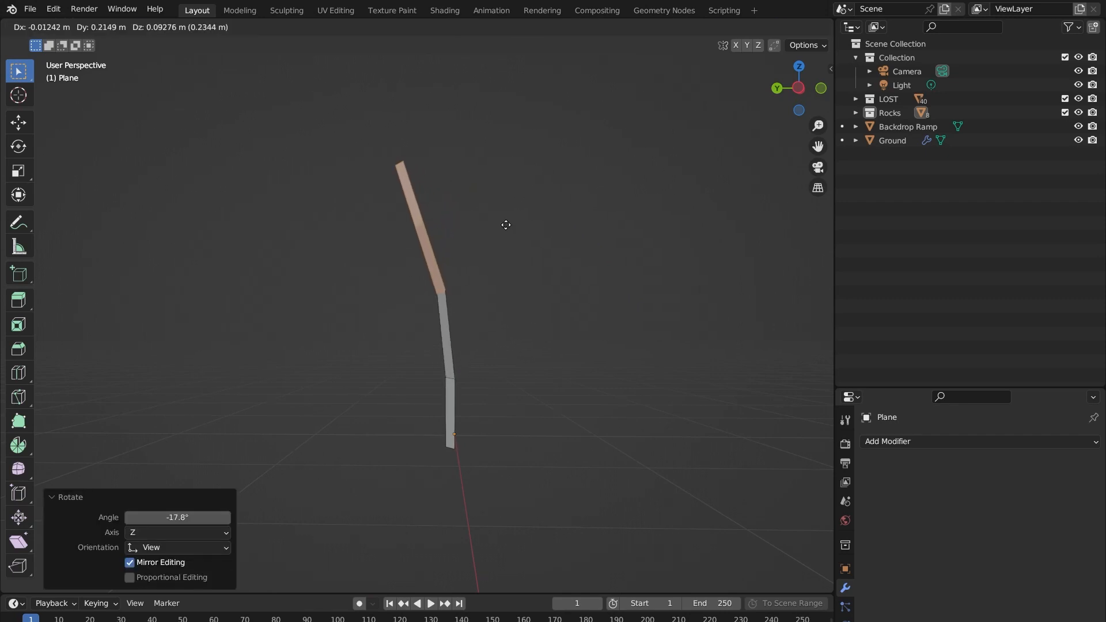
{"action": "left_click", "coordinate": [499, 224]}
- Rotate the blade's upper two segments further and move them about 0.080 m in Y and -0.084 m in Z
{"action": "key", "text": "r"}
{"action": "left_click", "coordinate": [511, 186]}
{"action": "key", "text": "g"}
{"action": "left_click", "coordinate": [492, 187]}
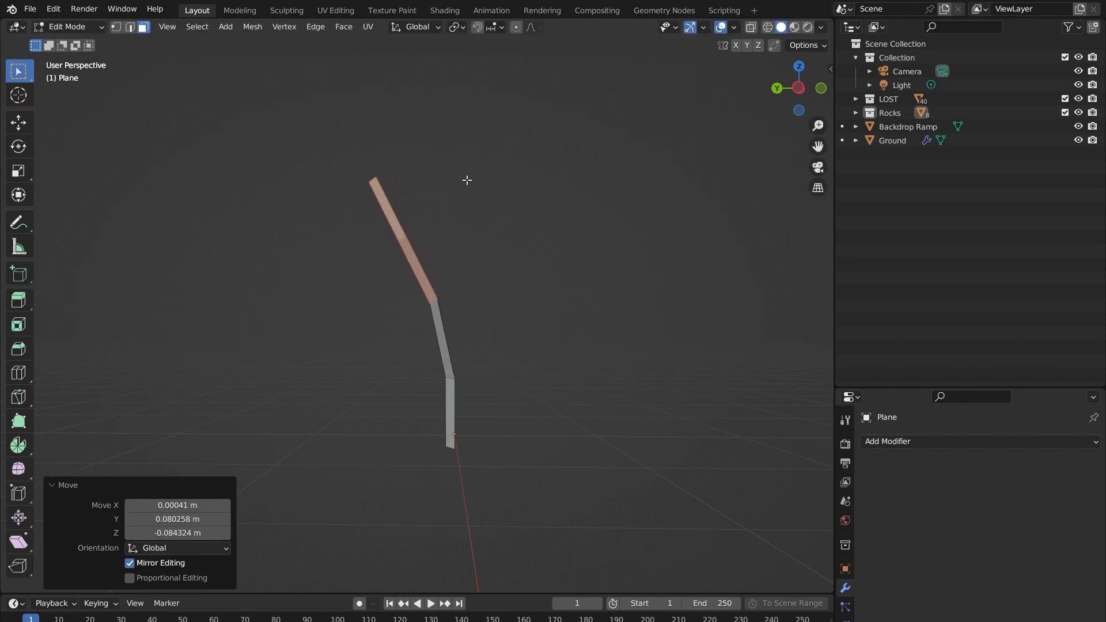
- Rotate the blade's tip segment about -11.5° and shift it slightly to continue the curve
{"action": "left_click_drag", "start_coordinate": [335, 148], "coordinate": [439, 220]}
{"action": "middle_click_drag", "start_coordinate": [430, 167], "coordinate": [521, 201]}
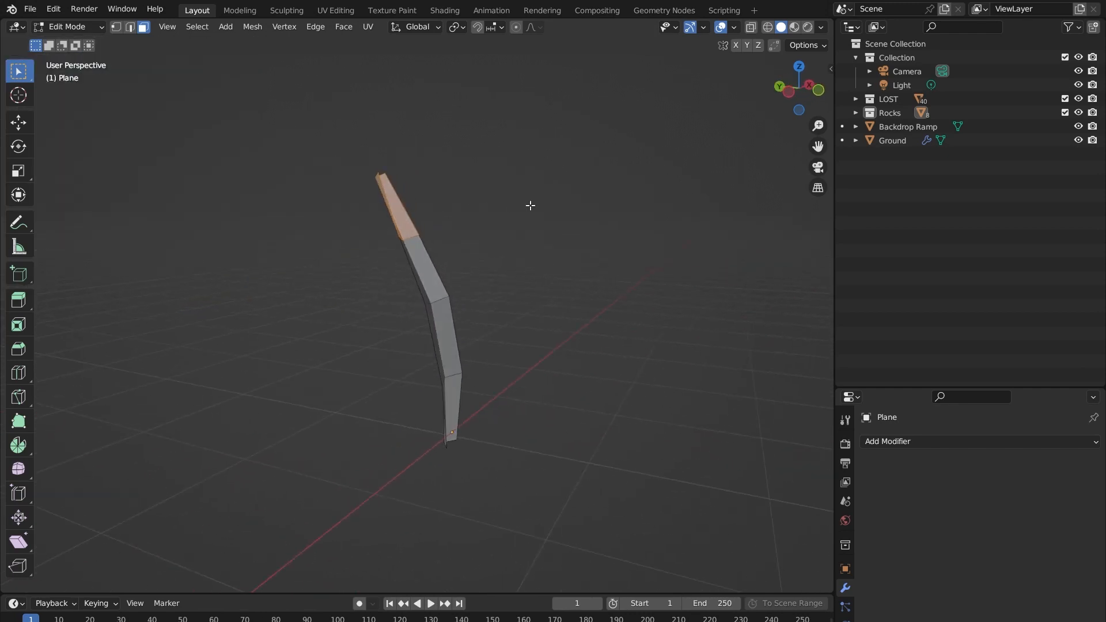
{"action": "key", "text": "r"}
{"action": "left_click", "coordinate": [504, 164]}
{"action": "key", "text": "g"}
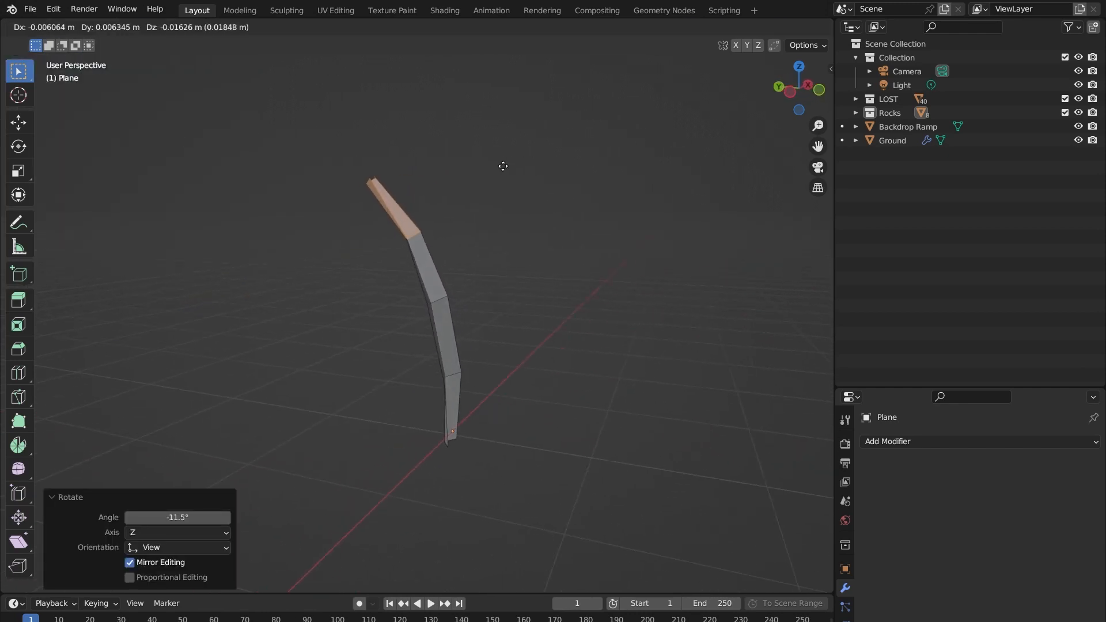
{"action": "left_click", "coordinate": [506, 167]}
- Move the faces of the blade's two middle segments sideways, then clear the selection
{"action": "middle_click_drag", "start_coordinate": [511, 168], "coordinate": [412, 222]}
{"action": "left_click_drag", "start_coordinate": [522, 315], "coordinate": [352, 285]}
{"action": "key", "text": "g"}
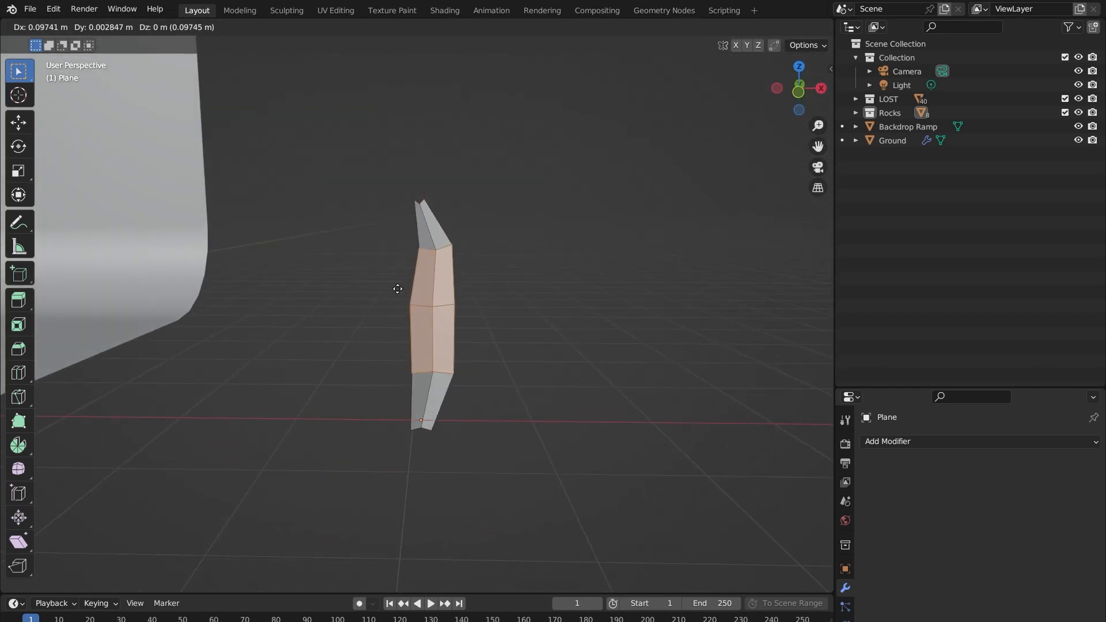
{"action": "left_click", "coordinate": [383, 286]}
{"action": "left_click", "coordinate": [488, 352]}
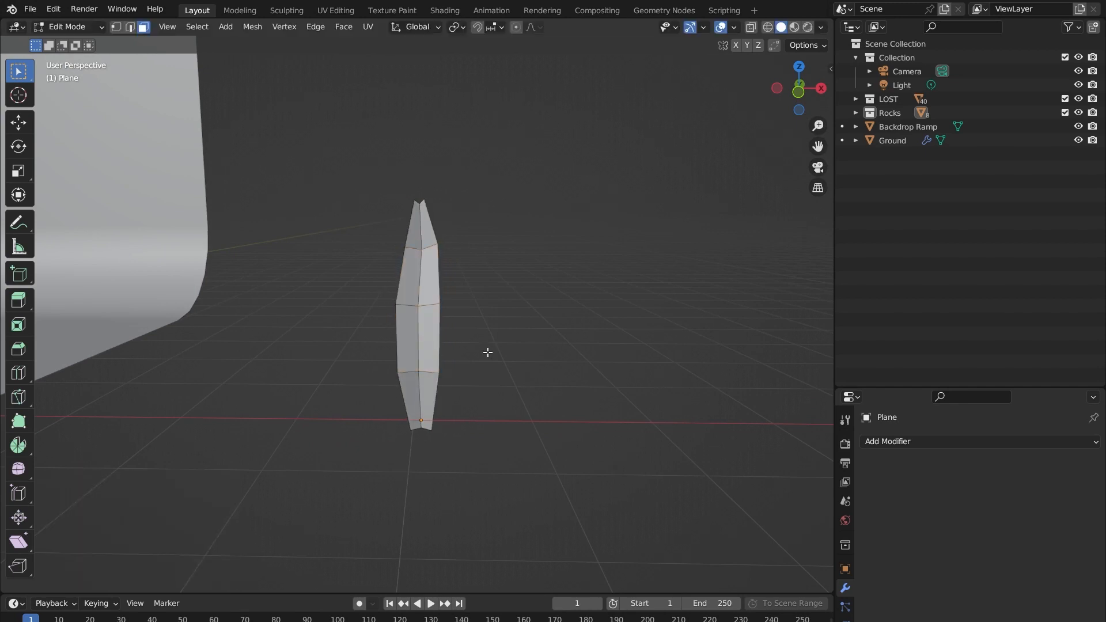
- Shift the blade's middle crosswise edges slightly sideways to make the outline less regular
{"action": "key", "text": "2"}
{"action": "left_click_drag", "start_coordinate": [340, 292], "coordinate": [520, 339]}
{"action": "key", "text": "g"}
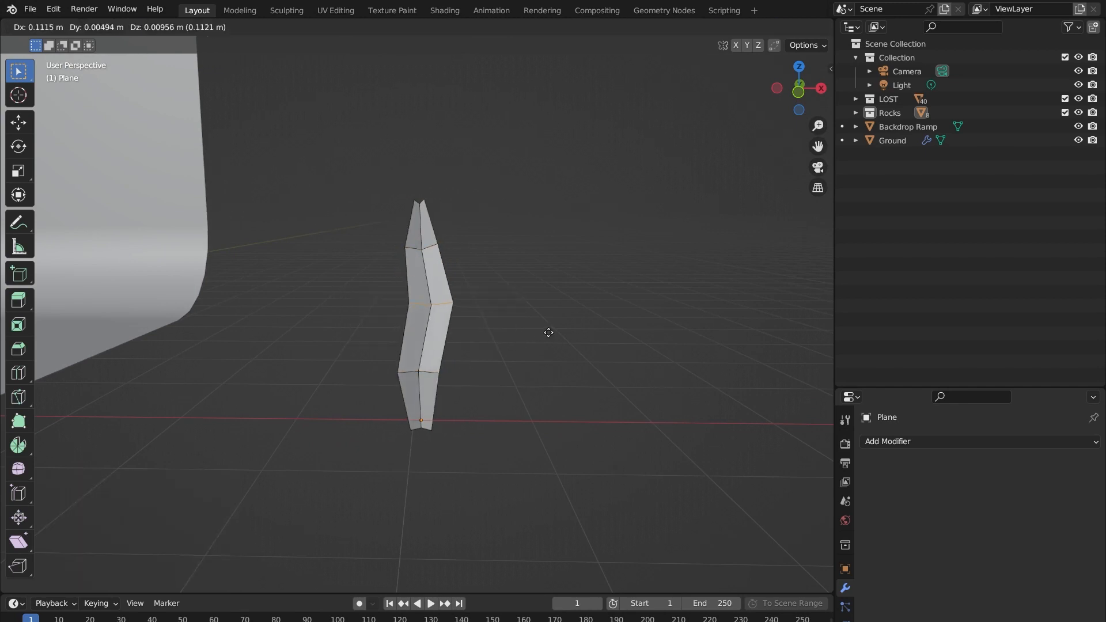
{"action": "left_click", "coordinate": [479, 313]}
{"action": "middle_click_drag", "start_coordinate": [479, 314], "coordinate": [409, 269]}
- Return to Object Mode and apply smooth shading to the blade
{"action": "key", "text": "Tab"}
{"action": "scroll", "coordinate": [410, 269], "scroll_direction": "up", "scroll_amount": 3}
{"action": "middle_click_drag", "start_coordinate": [480, 152], "coordinate": [503, 203]}
{"action": "right_click", "coordinate": [502, 219]}
{"action": "left_click", "coordinate": [502, 215]}
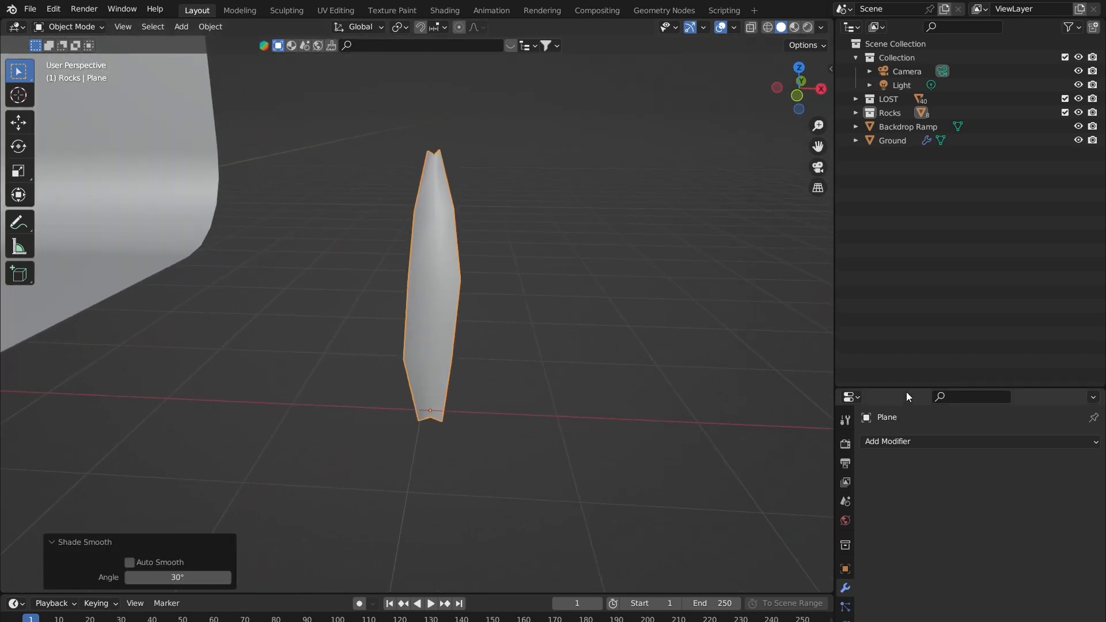
- Enlarge the modifier settings area and add a level 2 Subdivision modifier to the blade
{"action": "left_click_drag", "start_coordinate": [909, 387], "coordinate": [922, 215]}
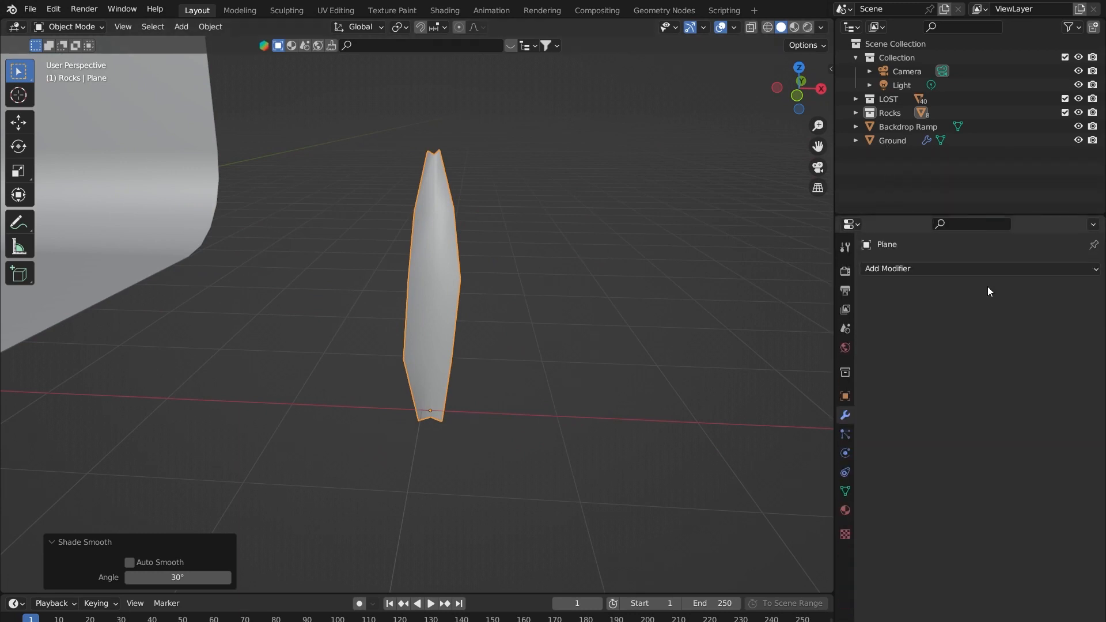
{"action": "left_click", "coordinate": [976, 269]}
{"action": "key", "text": "ctrl+2"}
{"action": "middle_click_drag", "start_coordinate": [479, 240], "coordinate": [350, 303]}
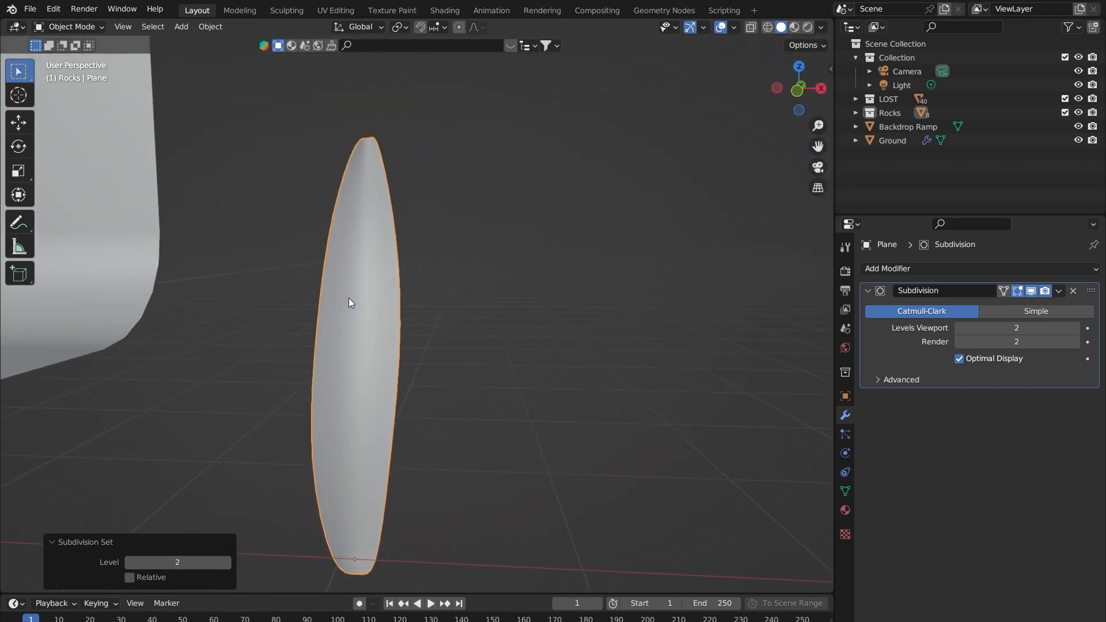
{"action": "middle_click_drag", "start_coordinate": [415, 289], "coordinate": [918, 288]}
- Reopen the subdivided blade's mesh for editing and select a lengthwise centre edge in its upper part
{"action": "key", "text": "Tab"}
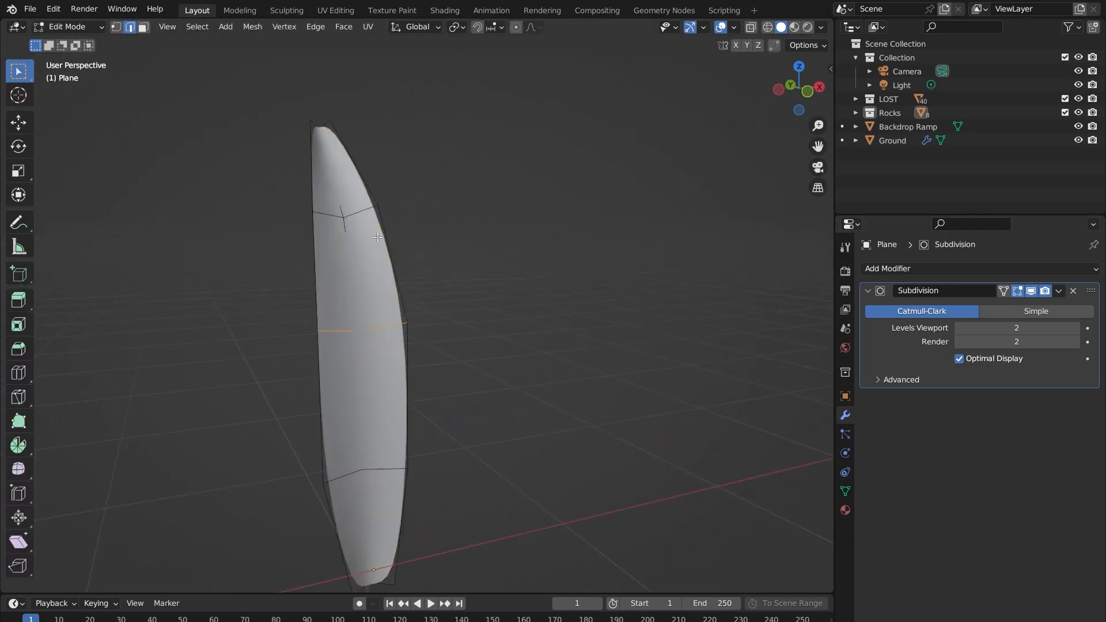
{"action": "key", "text": "Tab"}
{"action": "middle_click_drag", "start_coordinate": [319, 132], "coordinate": [363, 171]}
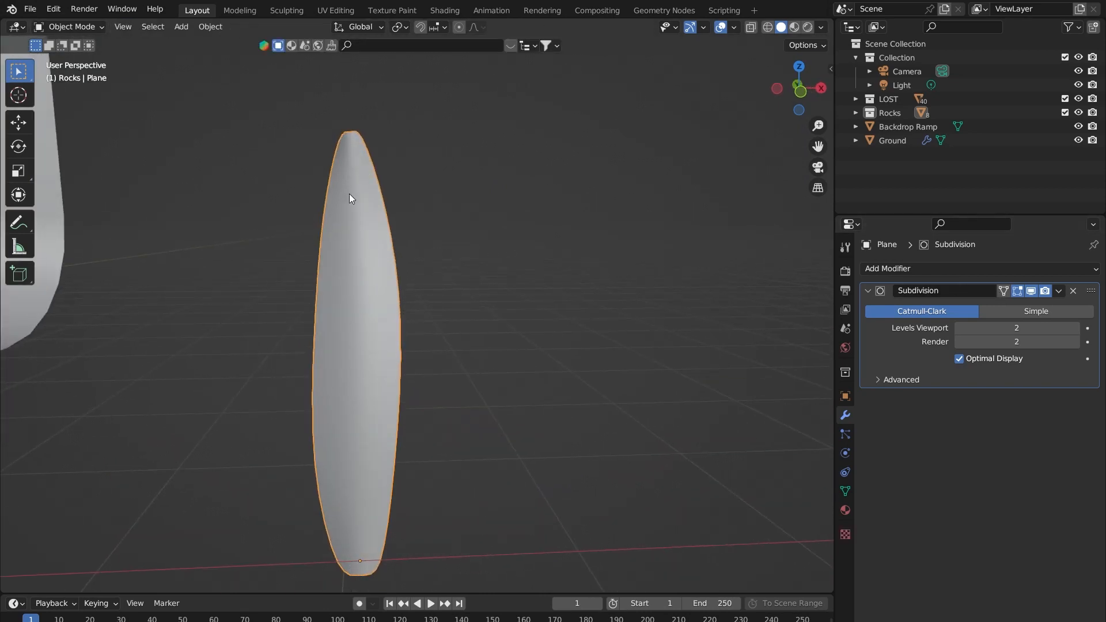
{"action": "key", "text": "Tab"}
{"action": "middle_click_drag", "start_coordinate": [354, 203], "coordinate": [343, 209]}
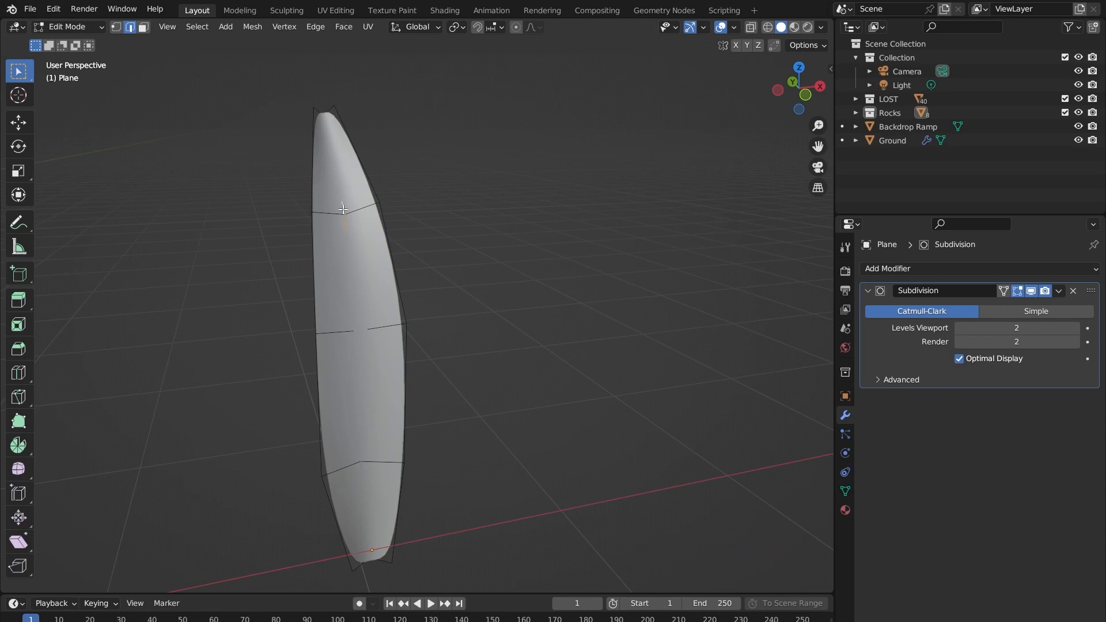
- Bevel the leaf's central lengthwise edge loop with a single narrow segment and return to Object Mode
{"action": "middle_click_drag", "start_coordinate": [327, 141], "coordinate": [601, 150]}
{"action": "middle_click_drag", "start_coordinate": [512, 268], "coordinate": [579, 383]}
{"action": "key", "text": "ctrl+b"}
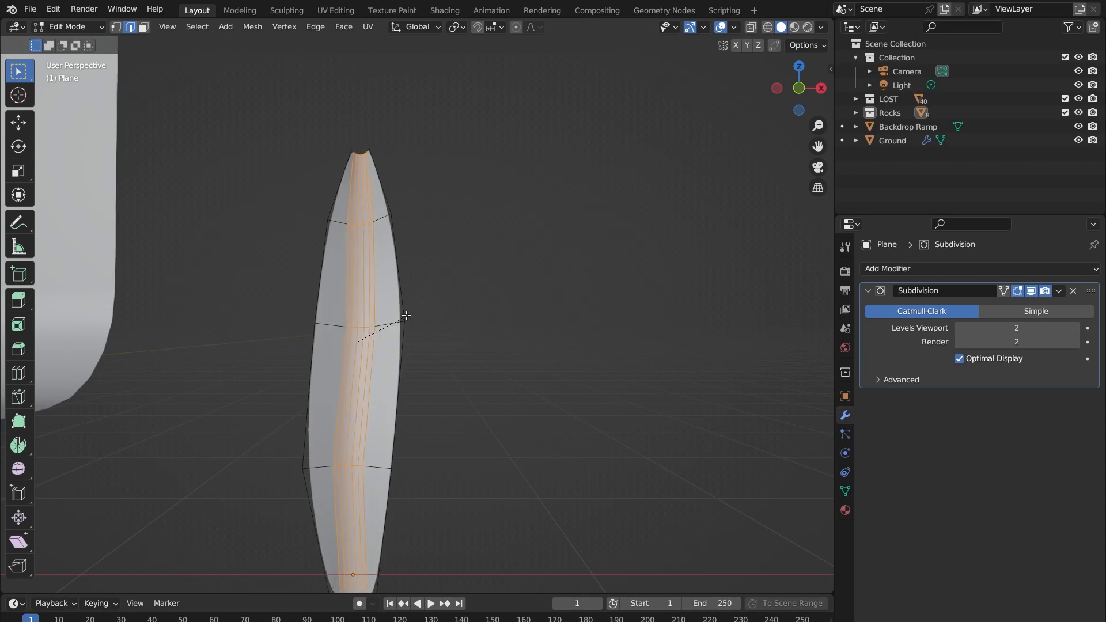
{"action": "scroll", "coordinate": [399, 316], "scroll_direction": "down", "scroll_amount": 5}
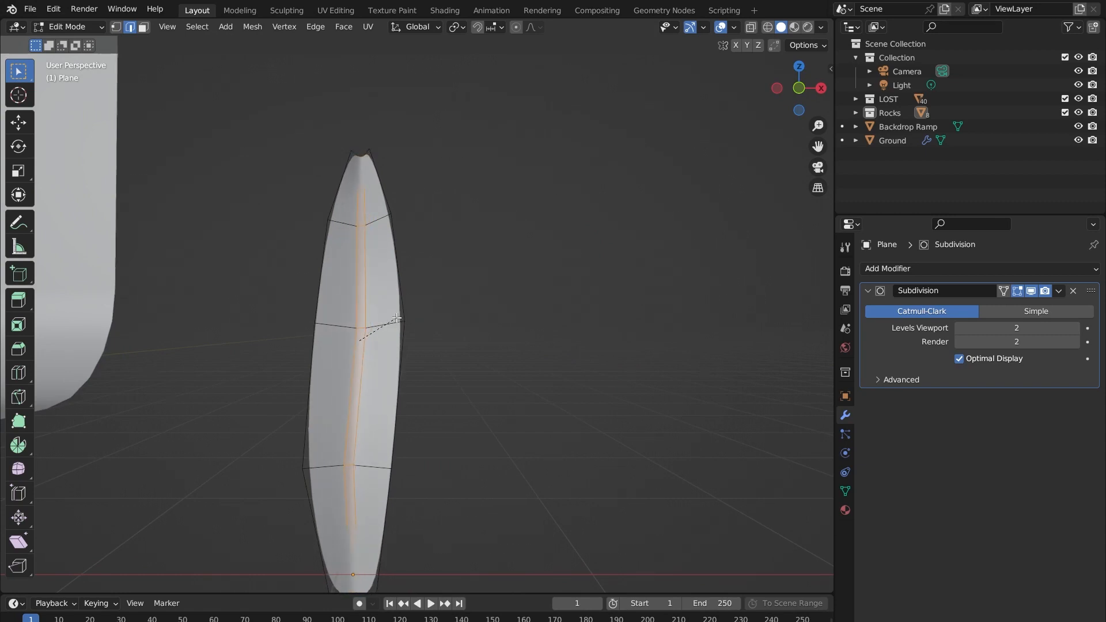
{"action": "left_click", "coordinate": [400, 319]}
{"action": "key", "text": "Tab"}
- Add a Solidify modifier to the leaf, keeping its default settings
{"action": "middle_click_drag", "start_coordinate": [363, 327], "coordinate": [367, 214]}
{"action": "middle_click_drag", "start_coordinate": [345, 459], "coordinate": [341, 294]}
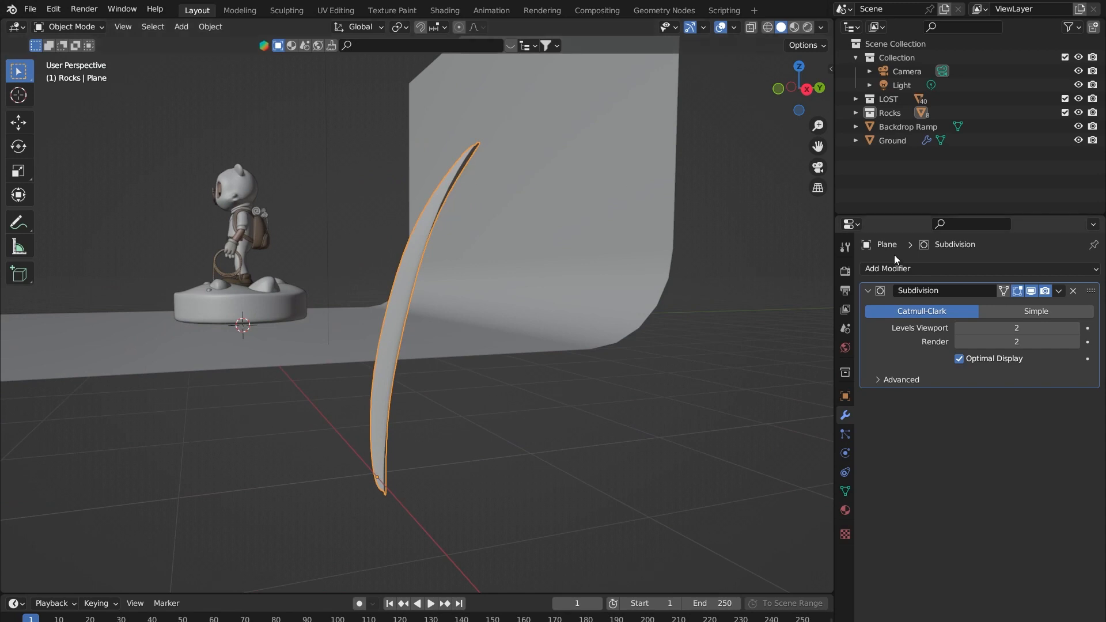
{"action": "middle_click_drag", "start_coordinate": [367, 219], "coordinate": [334, 270]}
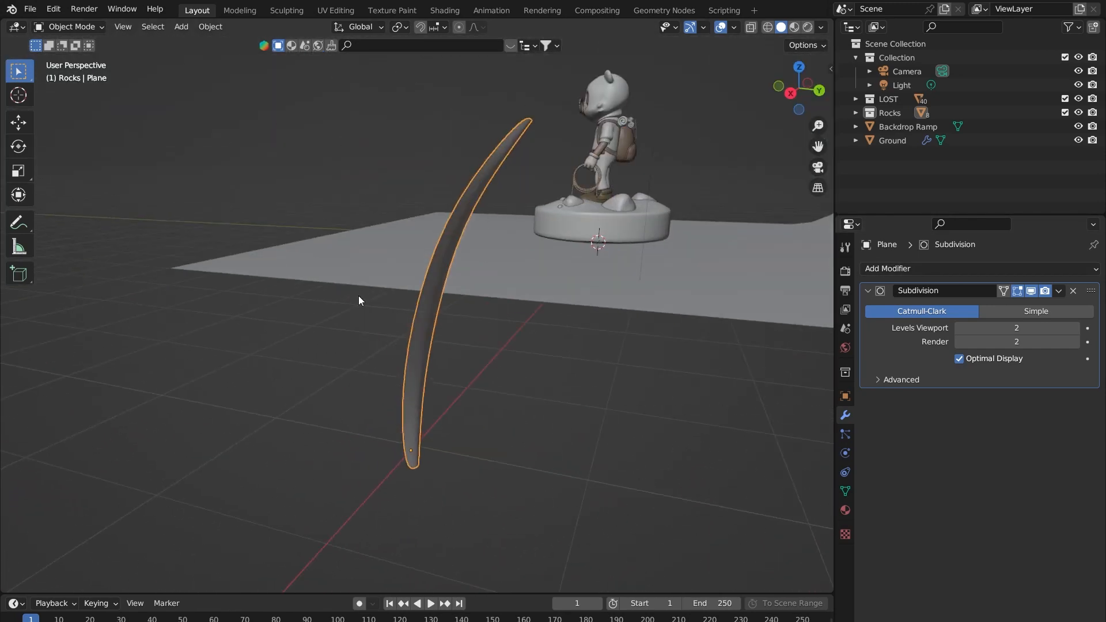
{"action": "middle_click_drag", "start_coordinate": [540, 274], "coordinate": [835, 288]}
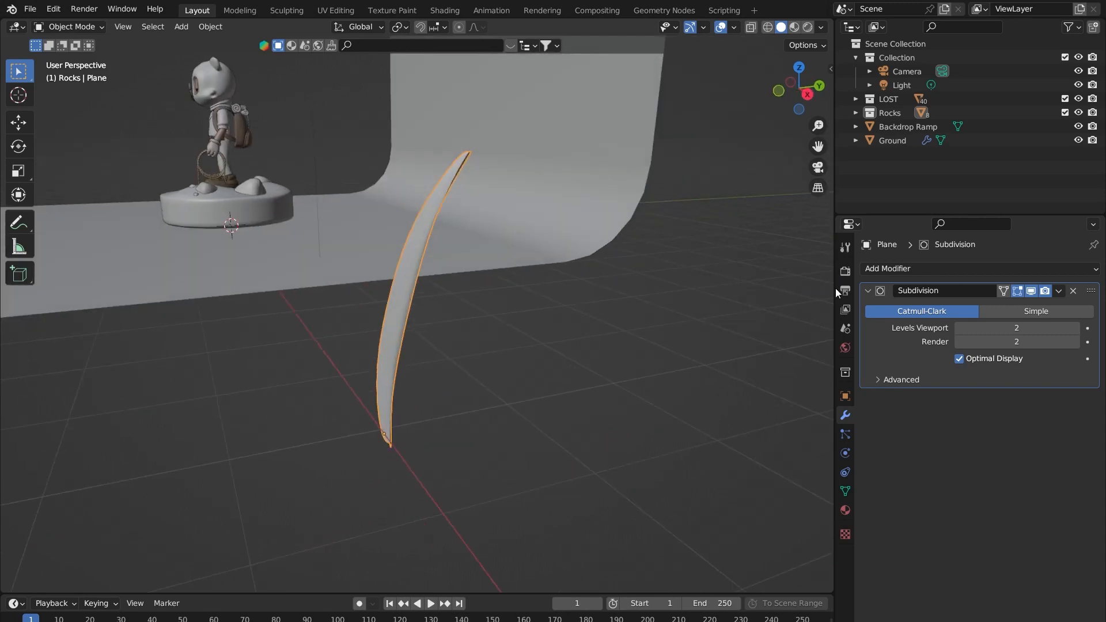
{"action": "left_click", "coordinate": [973, 268]}
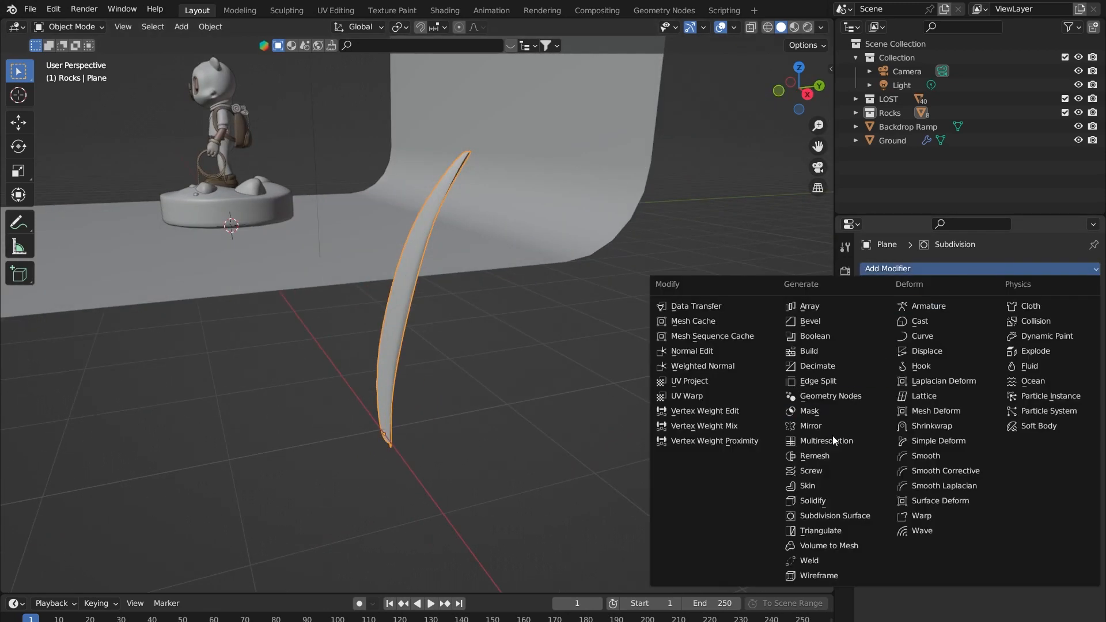
{"action": "left_click", "coordinate": [809, 499]}
{"action": "middle_click_drag", "start_coordinate": [809, 500], "coordinate": [484, 296]}
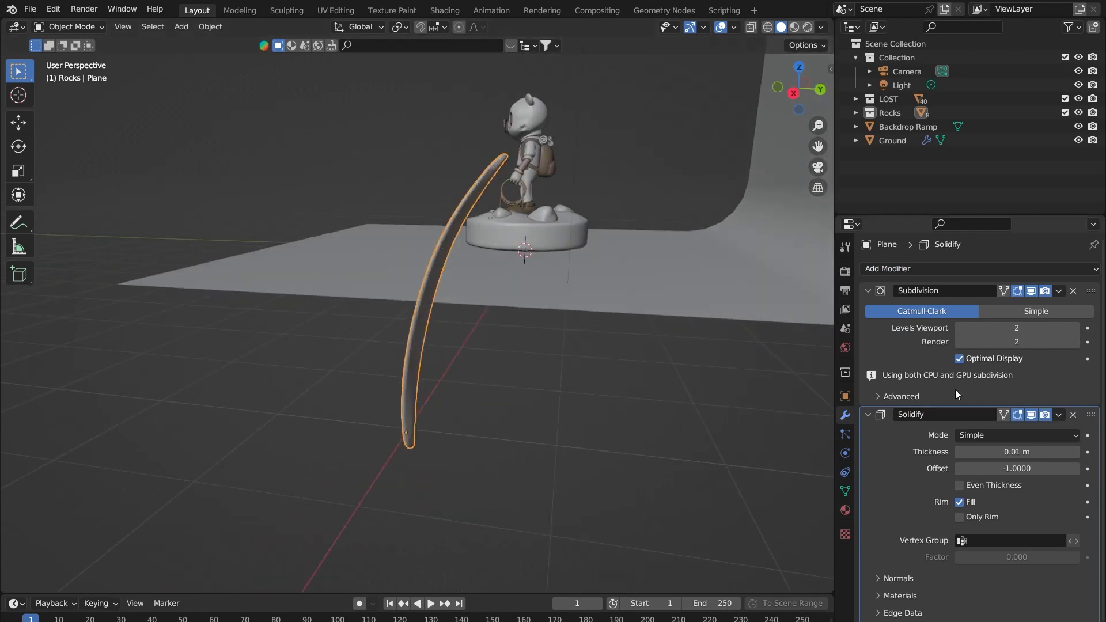
{"action": "left_click", "coordinate": [956, 271]}
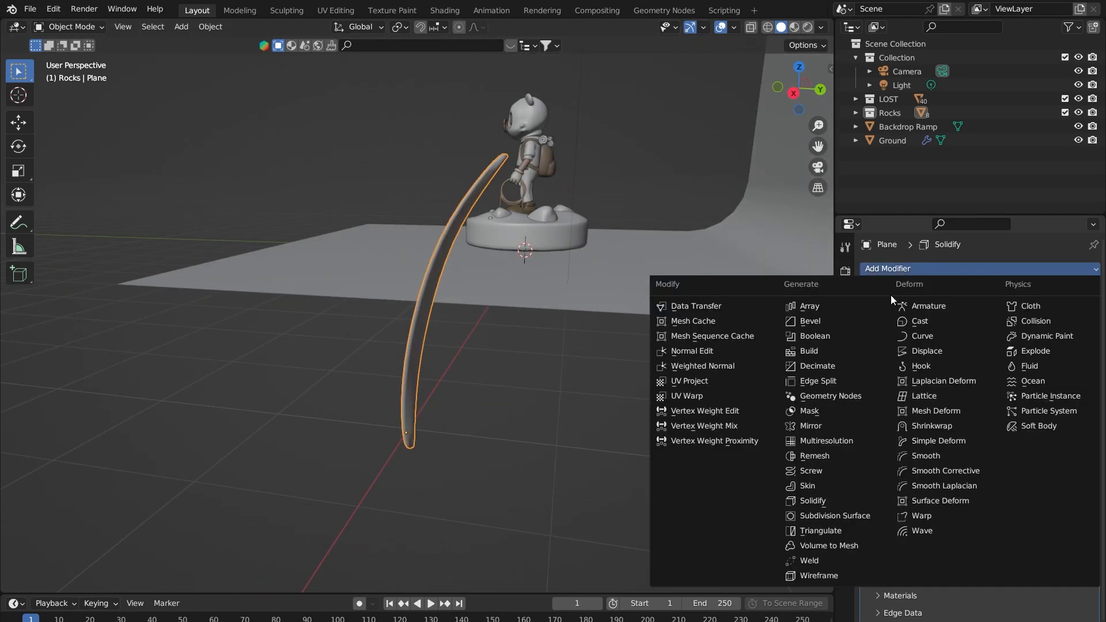
{"action": "left_click", "coordinate": [829, 500]}
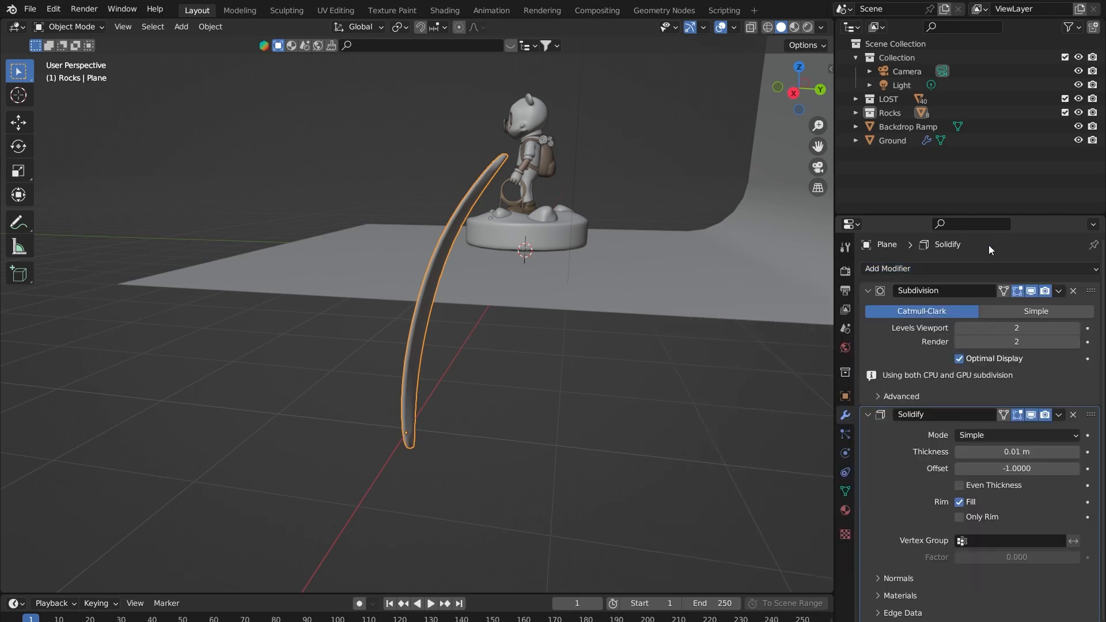
- Collapse both modifiers and move Solidify above Subdivision in the leaf's modifier stack
{"action": "scroll", "coordinate": [928, 396], "scroll_direction": "down", "scroll_amount": 1}
{"action": "left_click", "coordinate": [868, 274]}
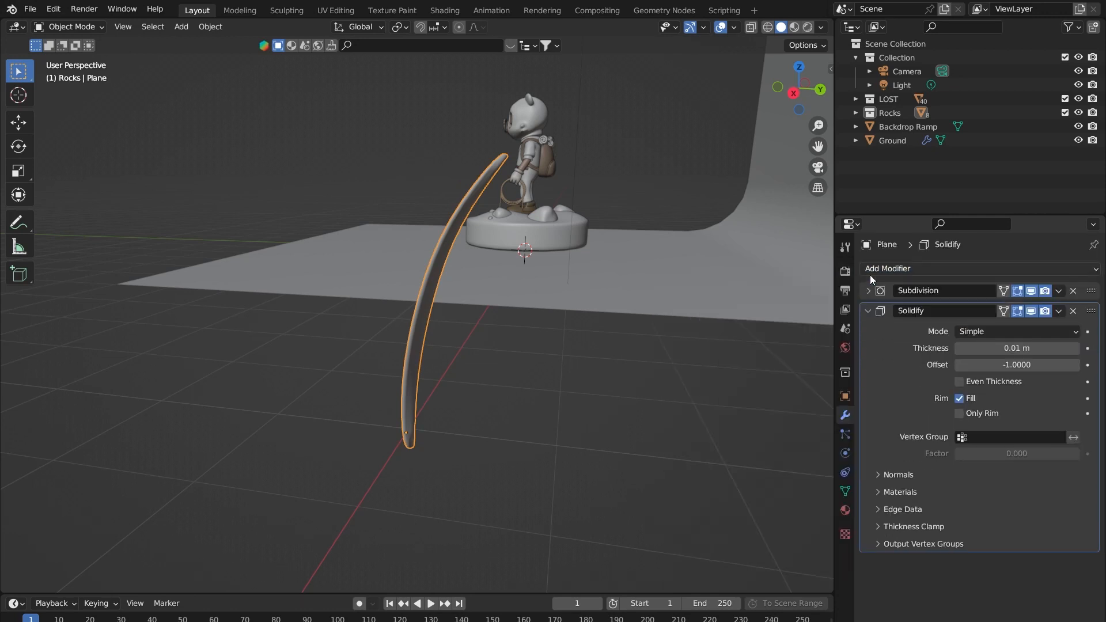
{"action": "left_click", "coordinate": [869, 308]}
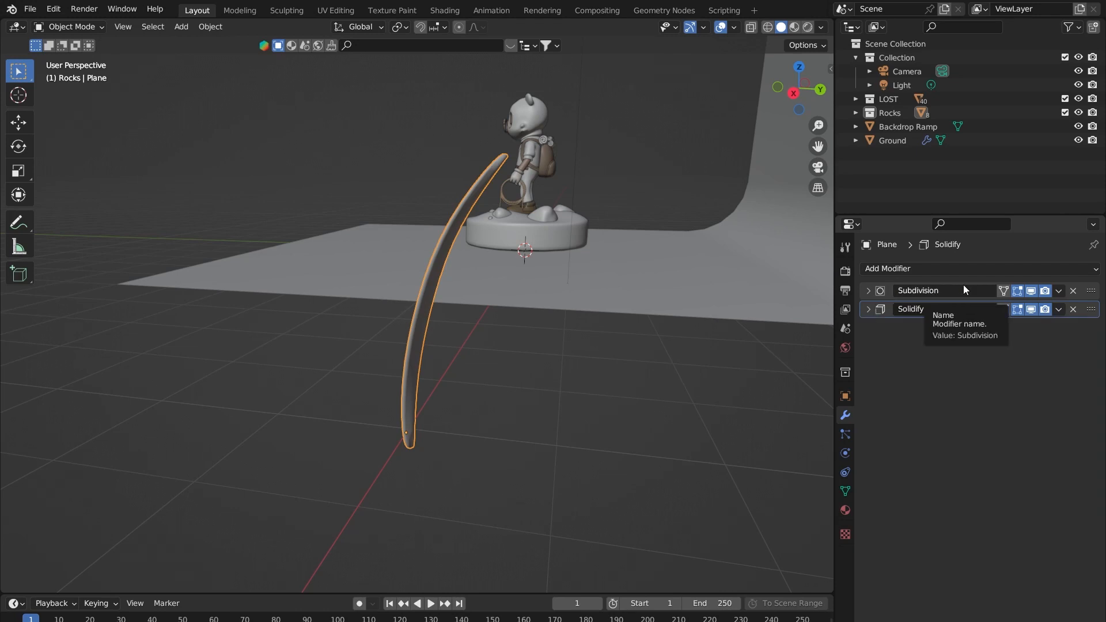
{"action": "middle_click_drag", "start_coordinate": [497, 234], "coordinate": [554, 253]}
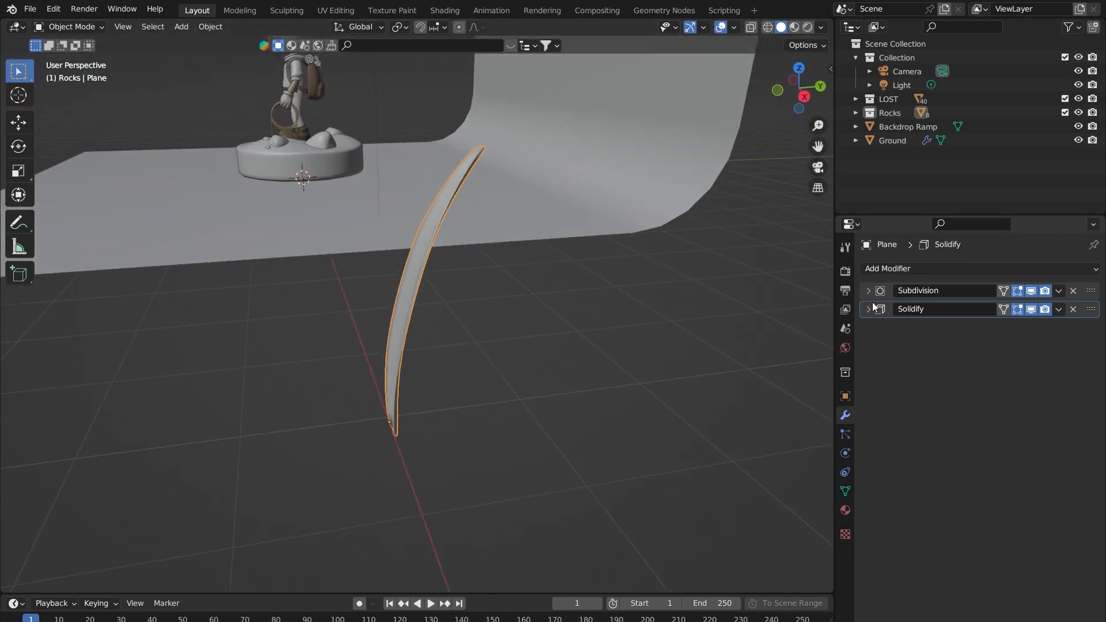
{"action": "left_click_drag", "start_coordinate": [1088, 312], "coordinate": [1089, 293]}
{"action": "middle_click_drag", "start_coordinate": [830, 265], "coordinate": [562, 202]}
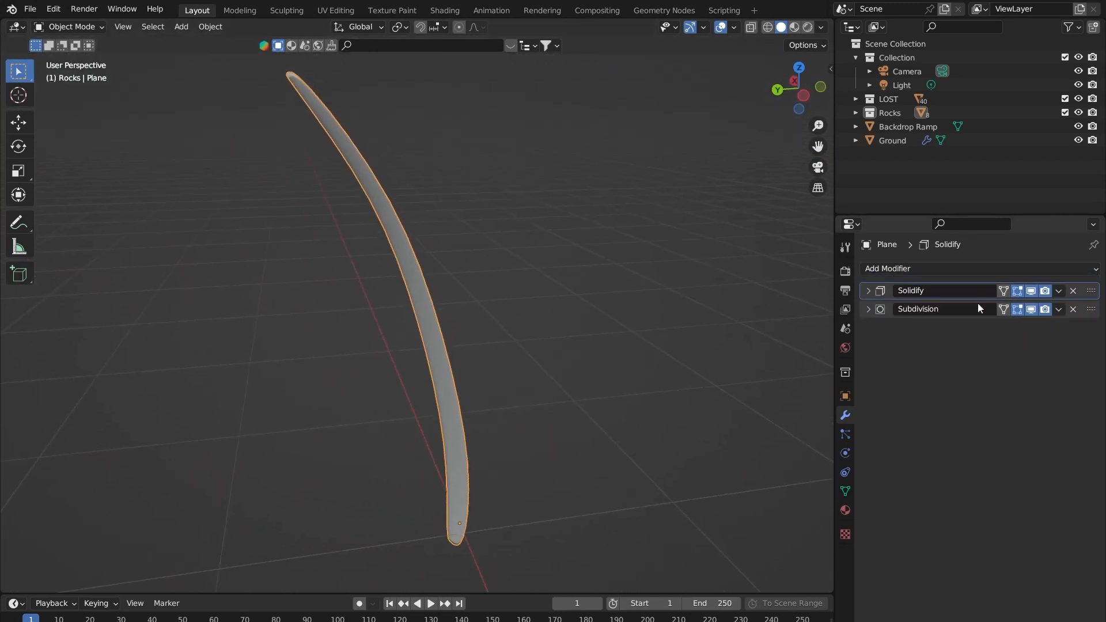
- Set the leaf's Solidify thickness to 0.05 m
{"action": "left_click", "coordinate": [867, 290]}
{"action": "middle_click_drag", "start_coordinate": [404, 151], "coordinate": [358, 151]}
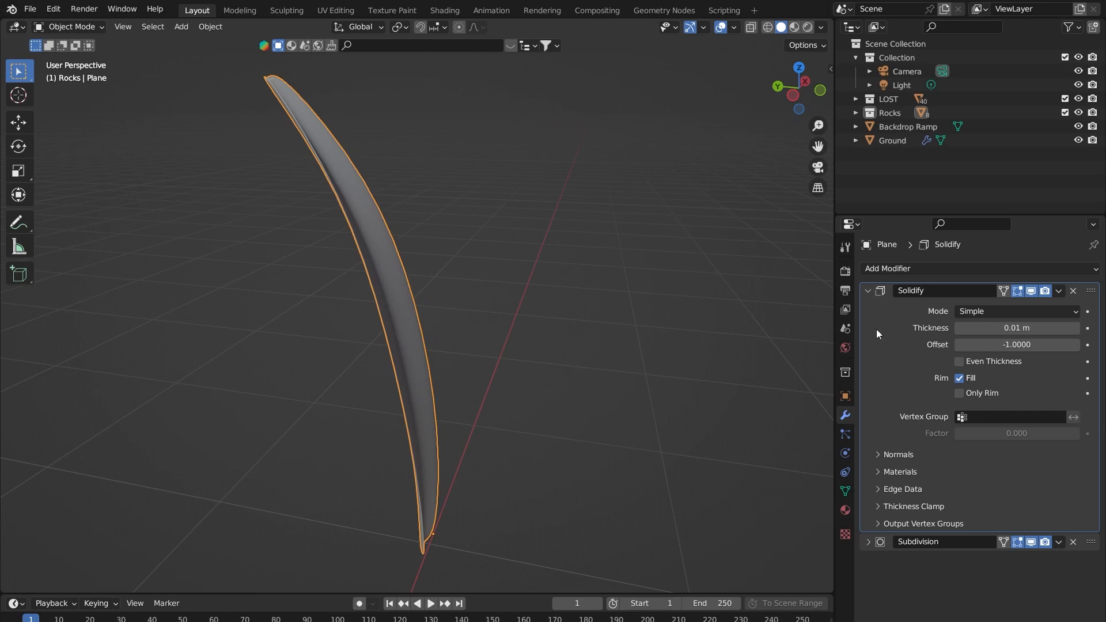
{"action": "mouse_move", "coordinate": [1009, 328]}
{"action": "left_mouse_down"}
{"action": "mouse_move", "coordinate": [1037, 327]}
{"action": "mouse_move", "coordinate": [1011, 328]}
{"action": "left_mouse_up"}
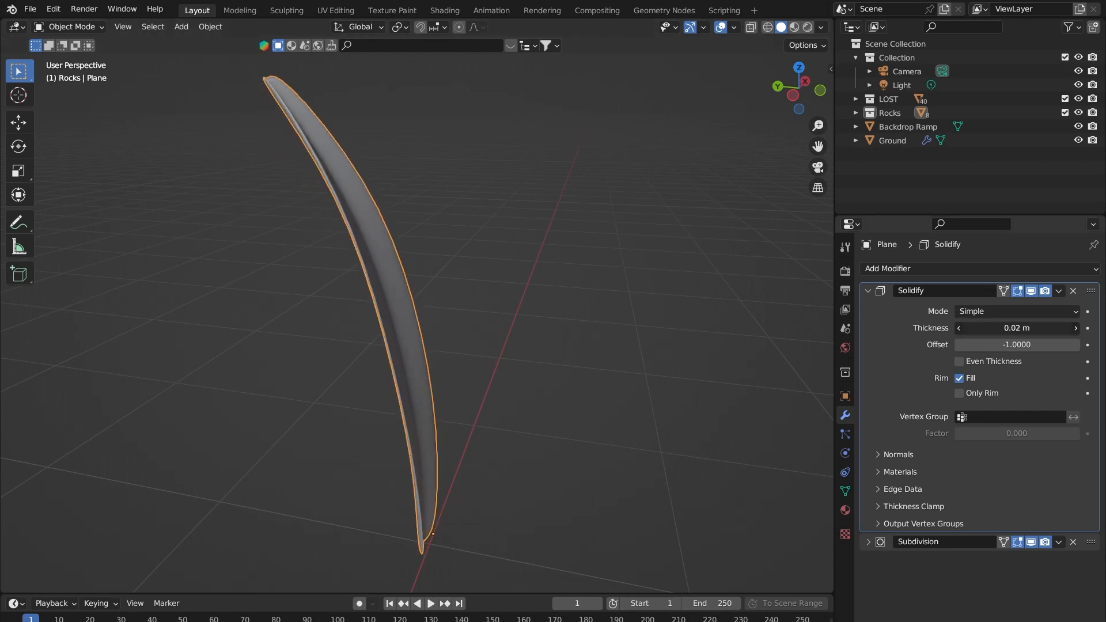
{"action": "left_click", "coordinate": [1036, 332]}
{"action": "key", "text": "Return"}
{"action": "scroll", "coordinate": [365, 216], "scroll_direction": "down", "scroll_amount": 1}
{"action": "middle_click_drag", "start_coordinate": [365, 215], "coordinate": [399, 209]}
{"action": "left_click", "coordinate": [1017, 329]}
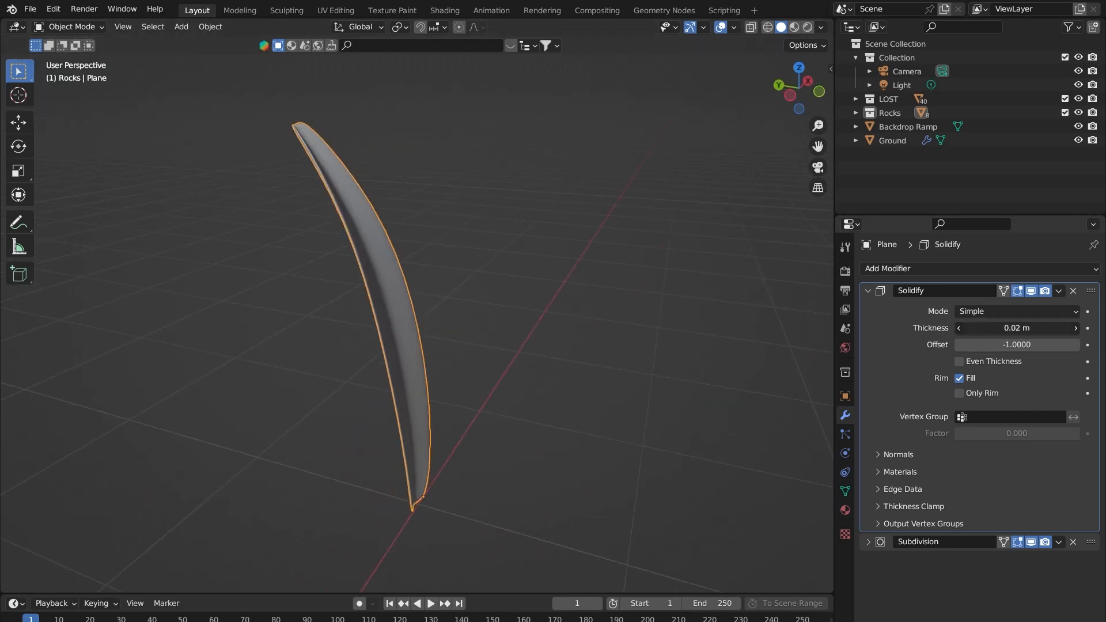
{"action": "type", "text": "0.05"}
{"action": "key", "text": "Return"}
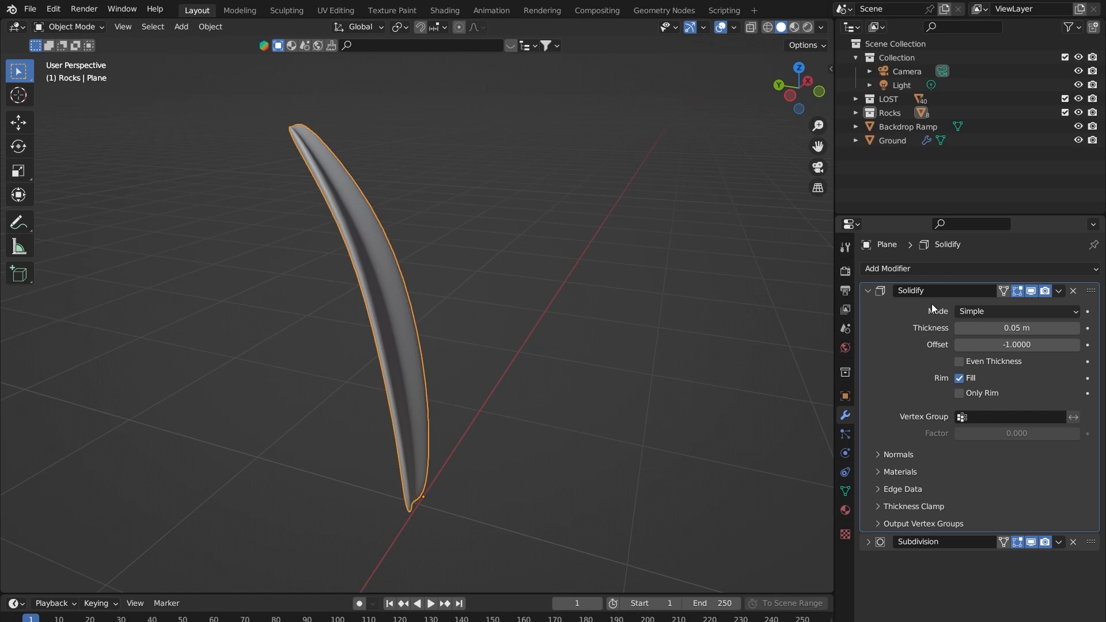
- In the Solidify edge data, set the outer crease to 1.000 and leave the inner crease at 0.000
{"action": "left_click", "coordinate": [885, 490]}
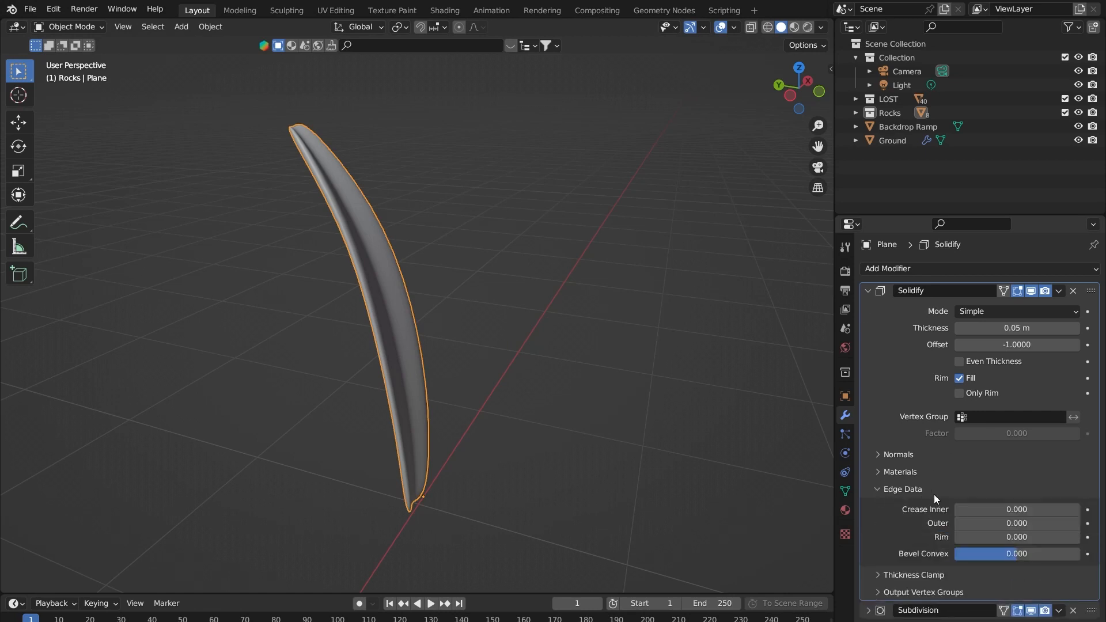
{"action": "mouse_move", "coordinate": [979, 509]}
{"action": "left_mouse_down"}
{"action": "mouse_move", "coordinate": [1077, 509]}
{"action": "mouse_move", "coordinate": [1076, 523]}
{"action": "mouse_move", "coordinate": [1064, 523]}
{"action": "mouse_move", "coordinate": [1078, 524]}
{"action": "mouse_move", "coordinate": [994, 524]}
{"action": "mouse_move", "coordinate": [1079, 524]}
{"action": "mouse_move", "coordinate": [991, 523]}
{"action": "left_mouse_up"}
{"action": "left_click_drag", "start_coordinate": [992, 524], "coordinate": [1079, 524]}
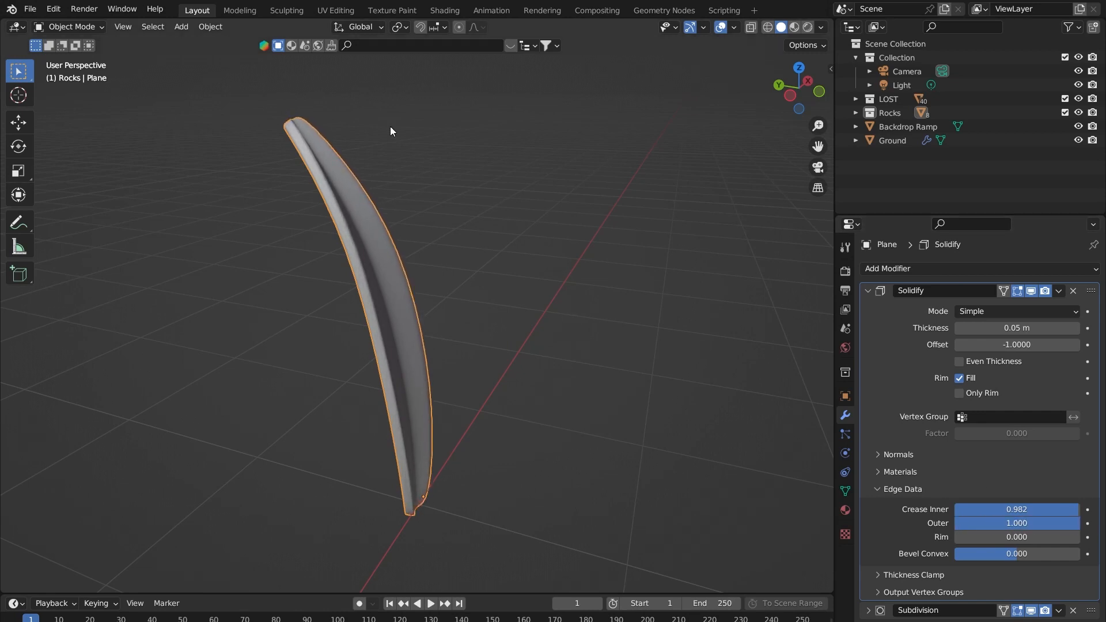
{"action": "middle_click_drag", "start_coordinate": [406, 139], "coordinate": [317, 128]}
{"action": "left_click_drag", "start_coordinate": [1078, 510], "coordinate": [955, 510]}
- From the top view, duplicate the whole leaf mesh in Edit Mode, offset about 0.12 m in X and -0.17 m in Y
{"action": "middle_click_drag", "start_coordinate": [412, 268], "coordinate": [611, 268]}
{"action": "middle_click_drag", "start_coordinate": [342, 154], "coordinate": [397, 205]}
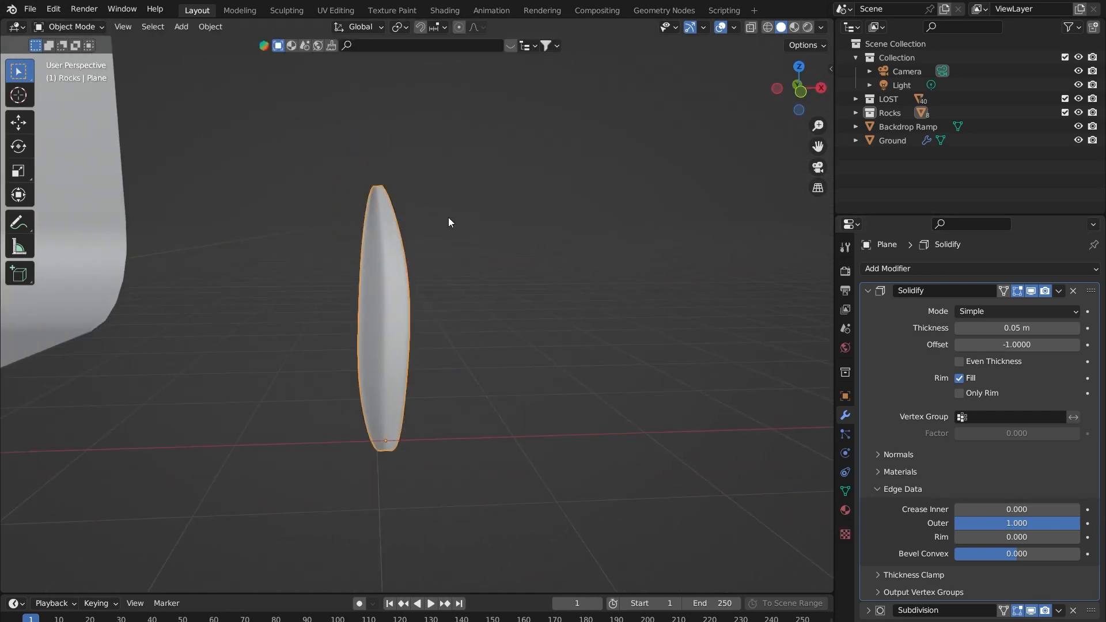
{"action": "middle_click_drag", "start_coordinate": [279, 147], "coordinate": [439, 343]}
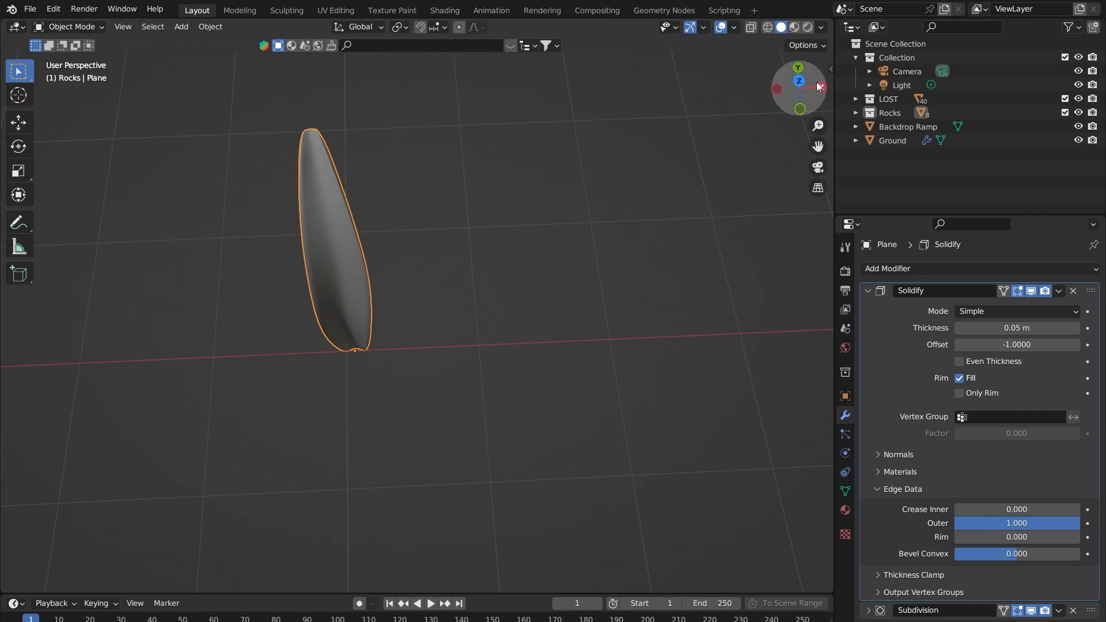
{"action": "left_click", "coordinate": [798, 81]}
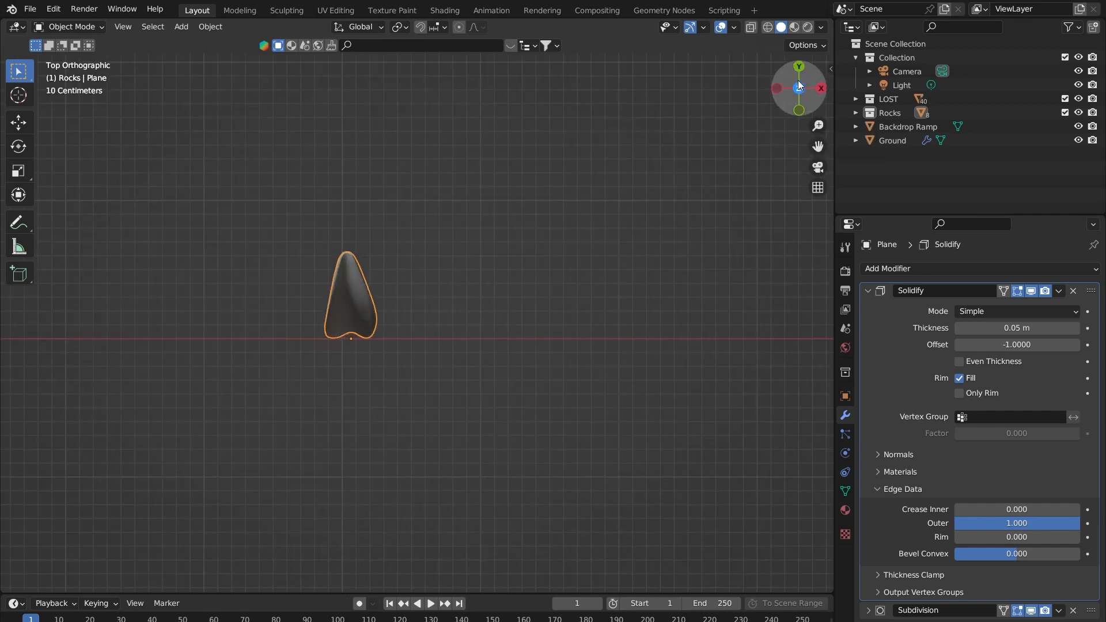
{"action": "middle_click_drag", "start_coordinate": [335, 317], "coordinate": [419, 322], "text": "shift"}
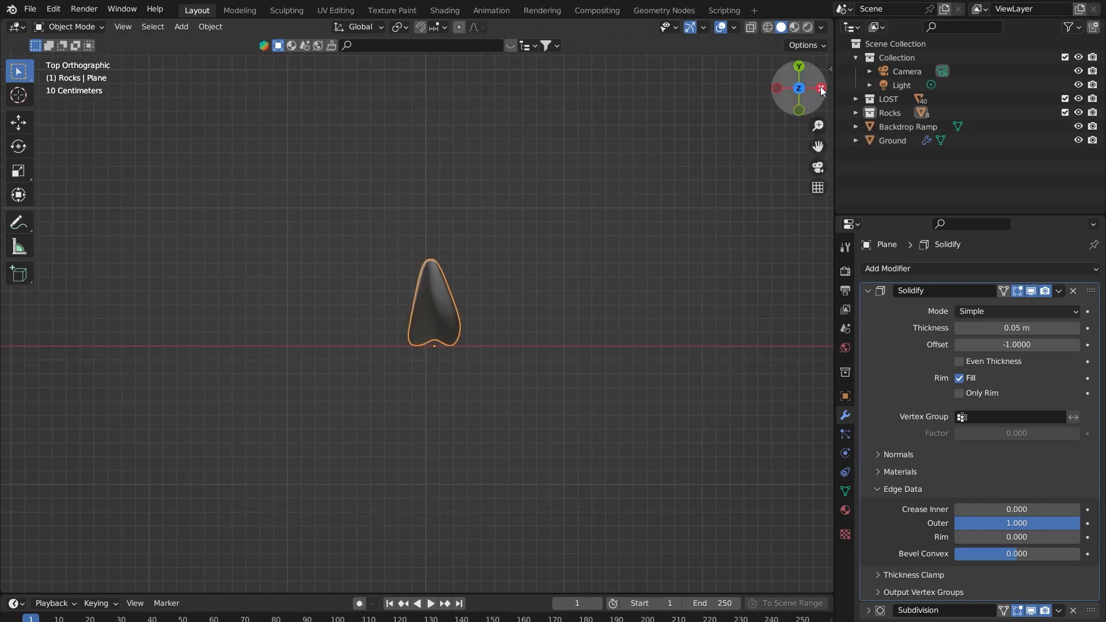
{"action": "middle_click_drag", "start_coordinate": [465, 246], "coordinate": [418, 258], "text": "shift"}
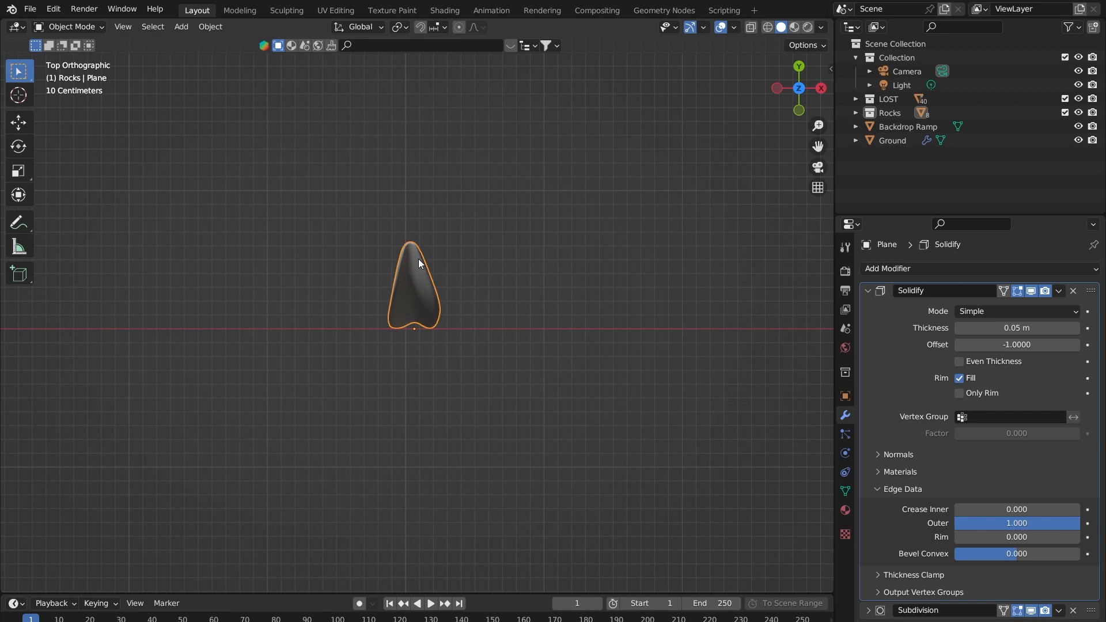
{"action": "key", "text": "Tab"}
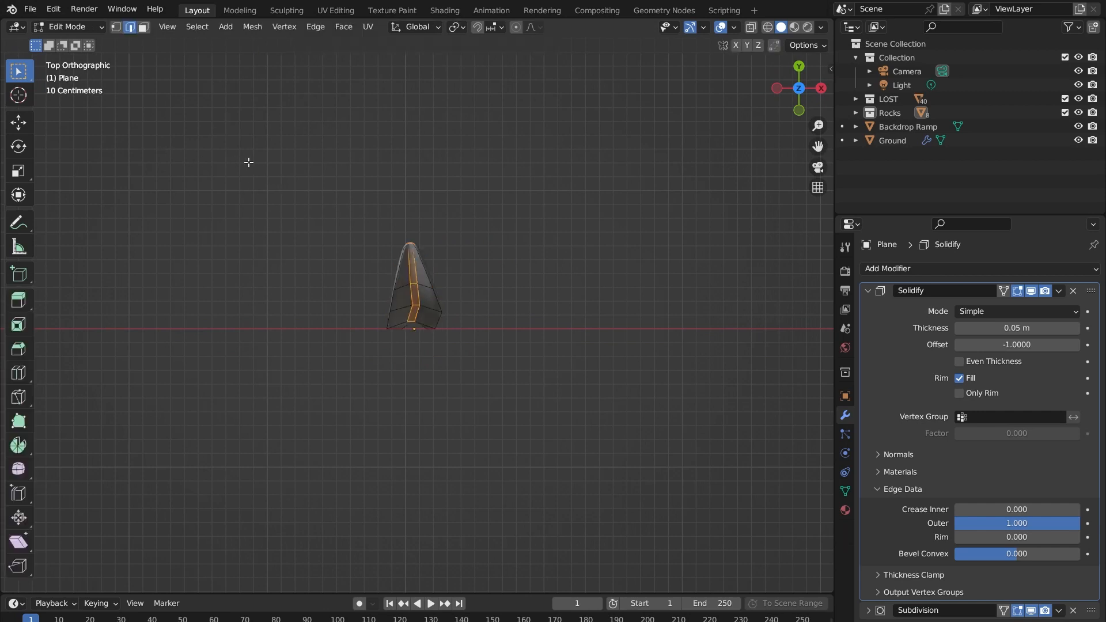
{"action": "key", "text": "a"}
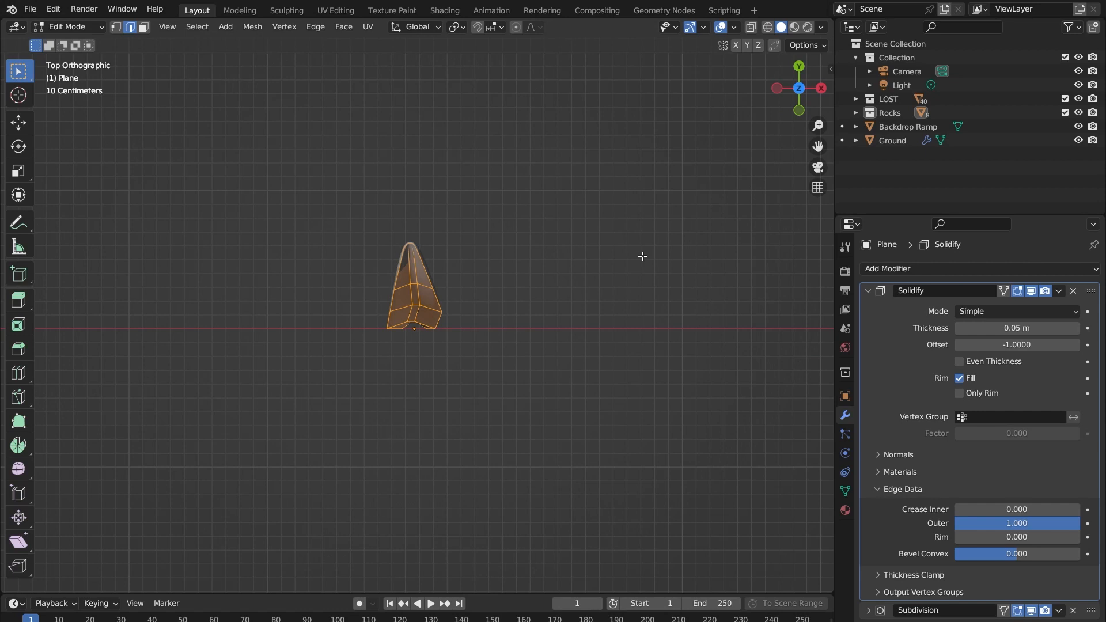
{"action": "key", "text": "shift+d"}
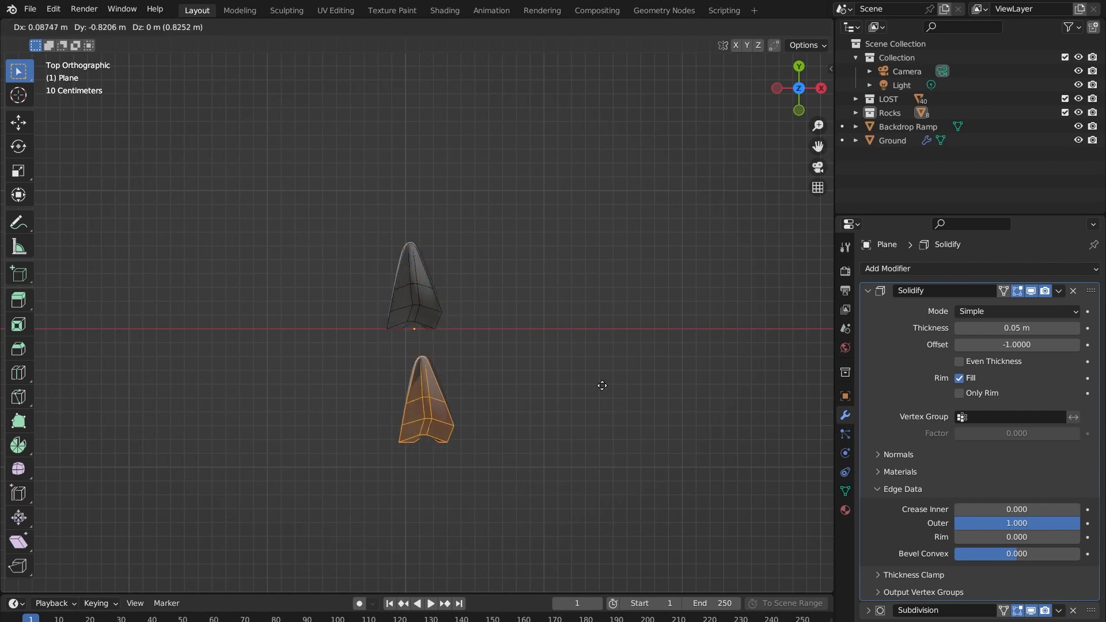
{"action": "left_click", "coordinate": [659, 282]}
- Rotate the leaf copy -72° about Z and move it about 0.12 m in X and -0.19 m in Y
{"action": "key", "text": "r"}
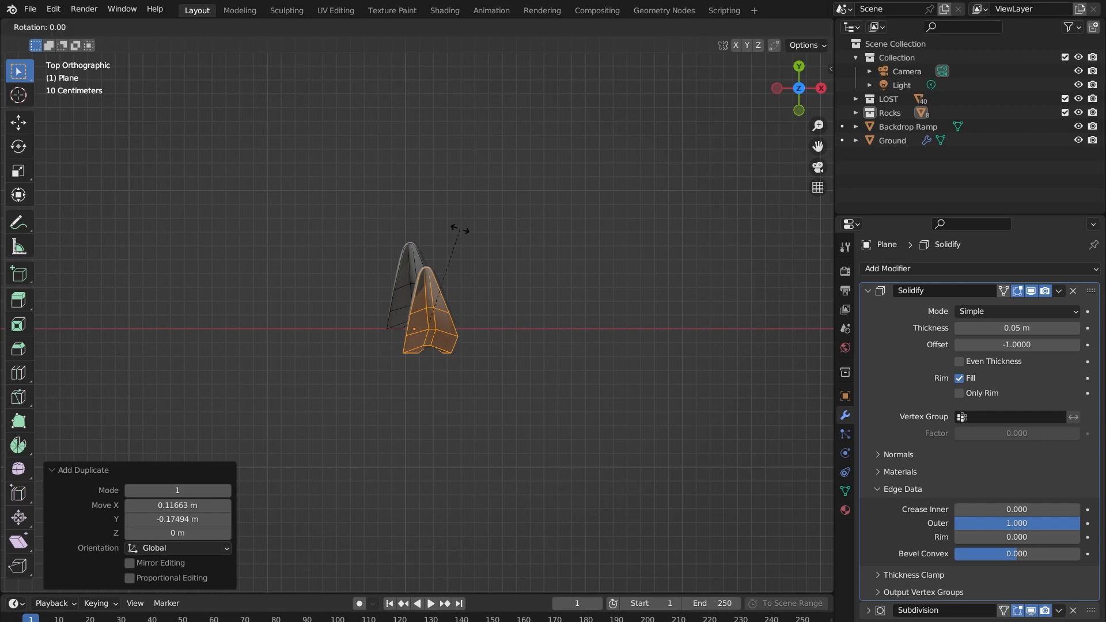
{"action": "left_click", "coordinate": [597, 360]}
{"action": "key", "text": "g"}
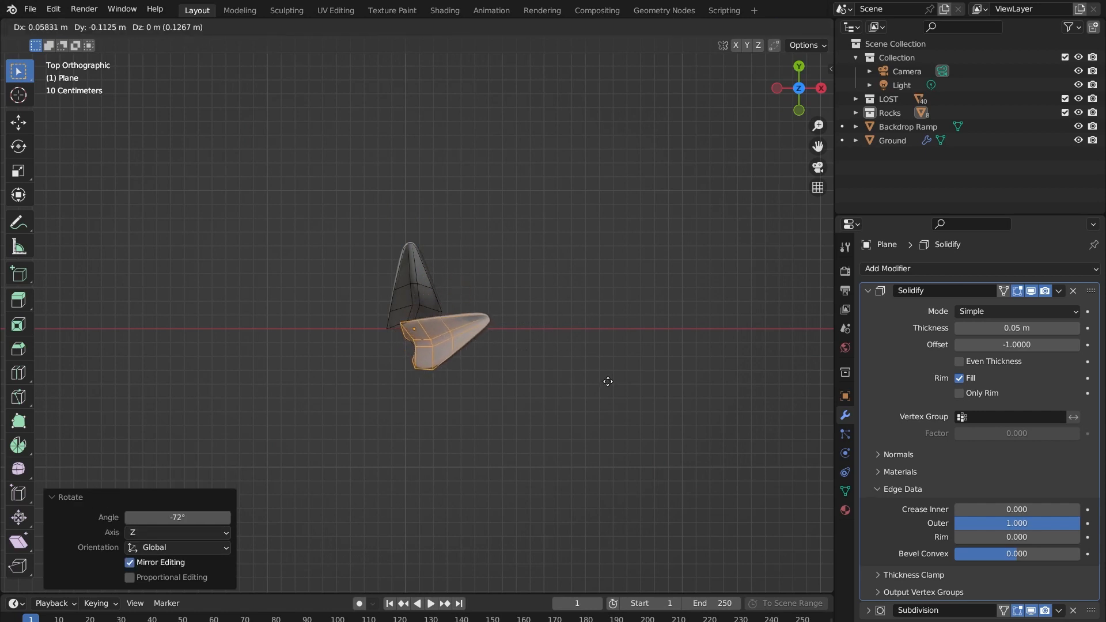
{"action": "left_click", "coordinate": [615, 390]}
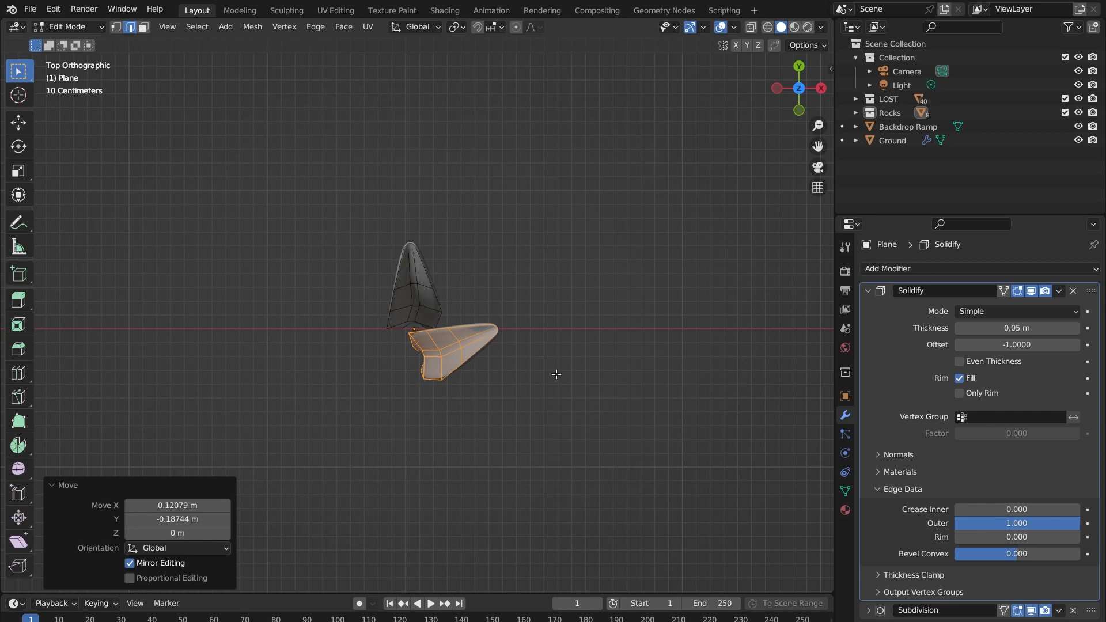
- Duplicate the second leaf as a third one, offset about -0.42 m in X and -0.30 m in Y
{"action": "key", "text": "shift+d"}
{"action": "left_click", "coordinate": [505, 412]}
- Try rotating the third leaf to point along negative Y and moving it about 0.06 m in X and 0.05 m in Y
{"action": "key", "text": "r"}
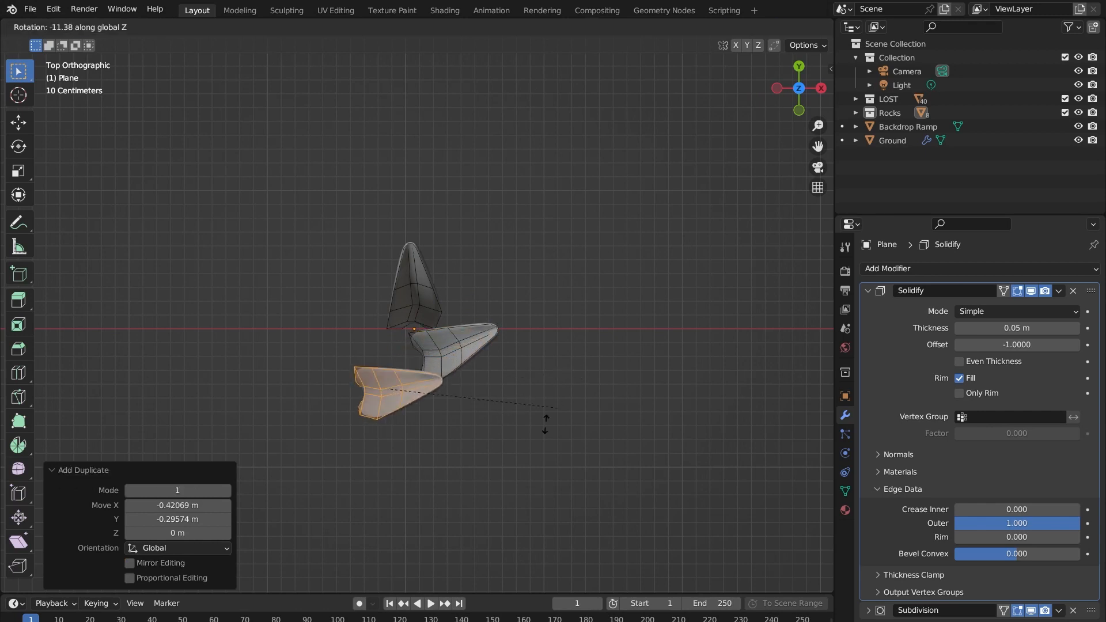
{"action": "left_click", "coordinate": [371, 492]}
{"action": "key", "text": "g"}
{"action": "left_click", "coordinate": [415, 475]}
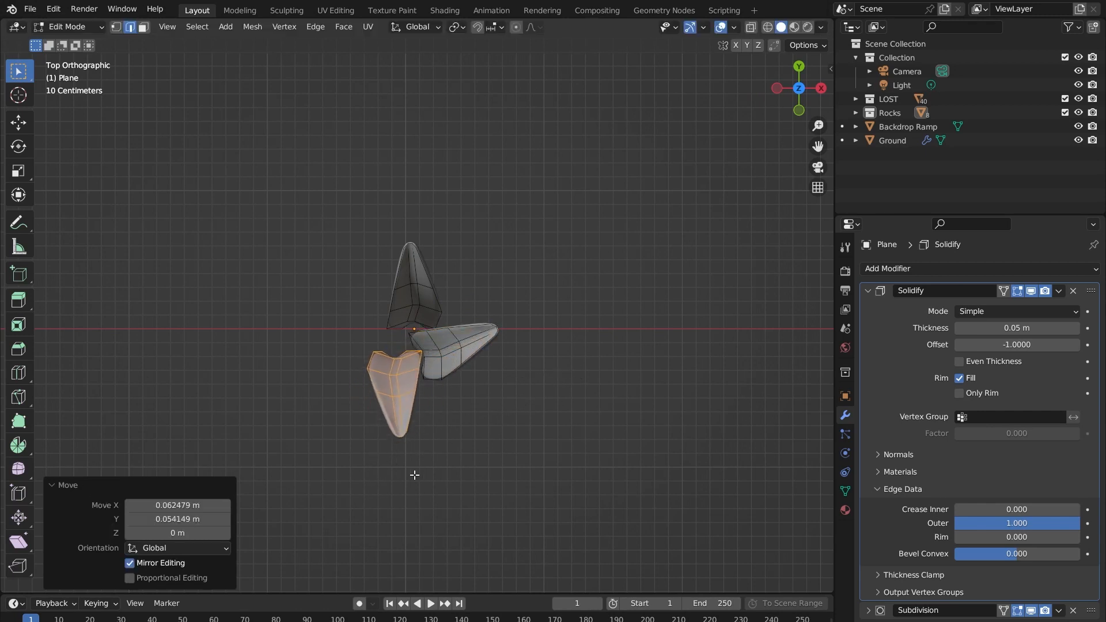
{"action": "key", "text": "r"}
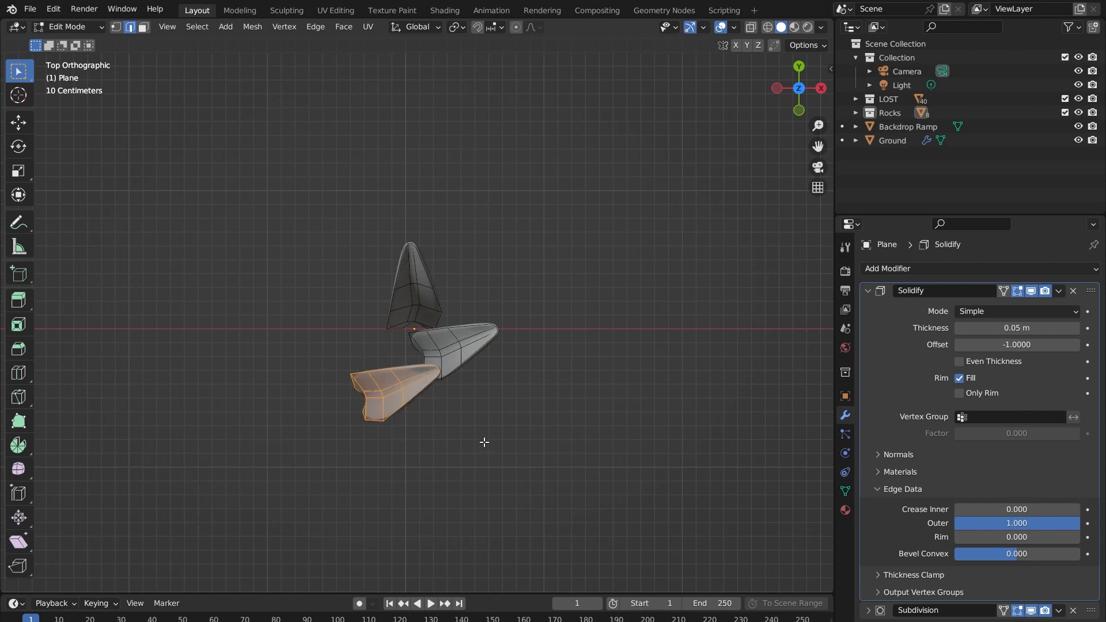
- Rotate the third leaf 113° about Z and move it about -0.11 m in X and 0.35 m in Y, beside the others
{"action": "key", "text": "r"}
{"action": "left_click", "coordinate": [358, 309]}
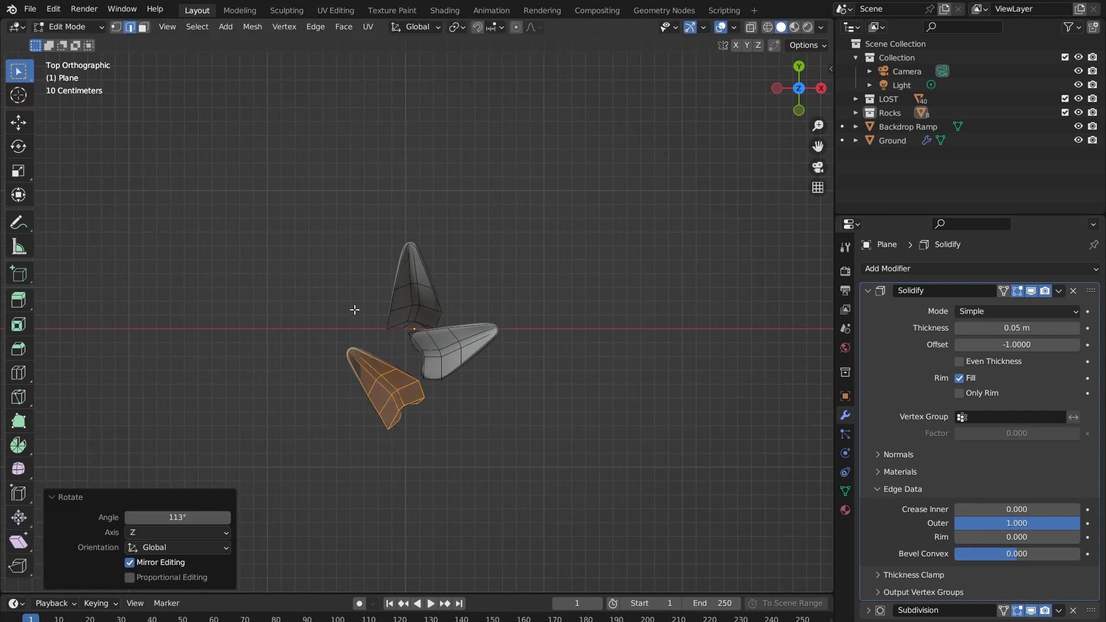
{"action": "key", "text": "g"}
{"action": "left_click", "coordinate": [434, 321]}
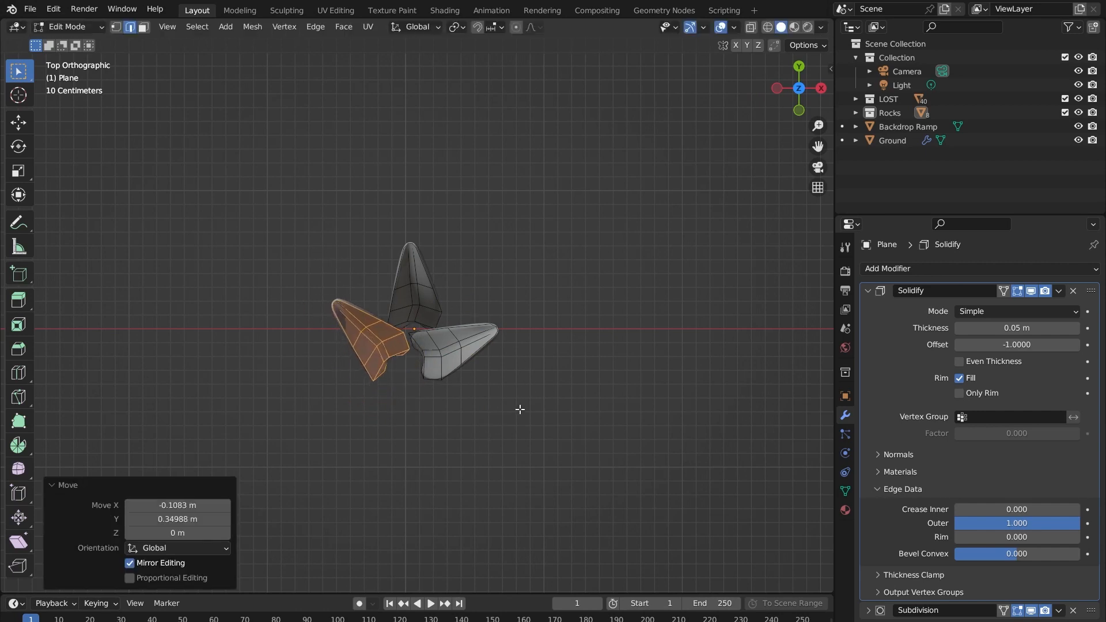
- Scale the third leaf to 0.619 and lower it so its base sits level with the other leaves
{"action": "middle_click_drag", "start_coordinate": [371, 200], "coordinate": [505, 286]}
{"action": "key", "text": "s"}
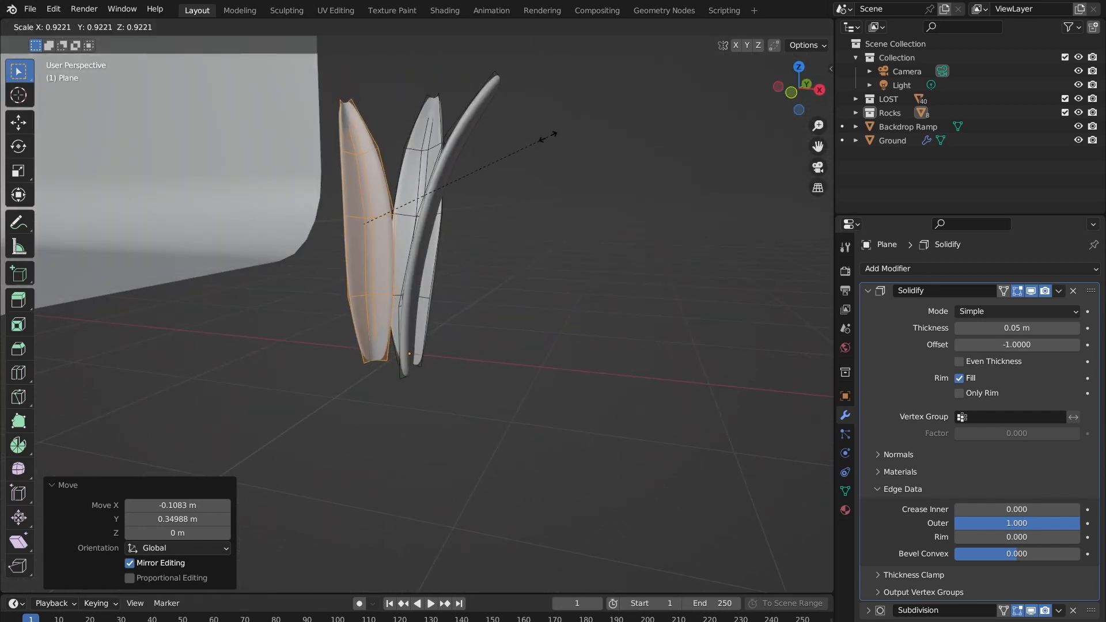
{"action": "left_click", "coordinate": [481, 153]}
{"action": "key", "text": "g"}
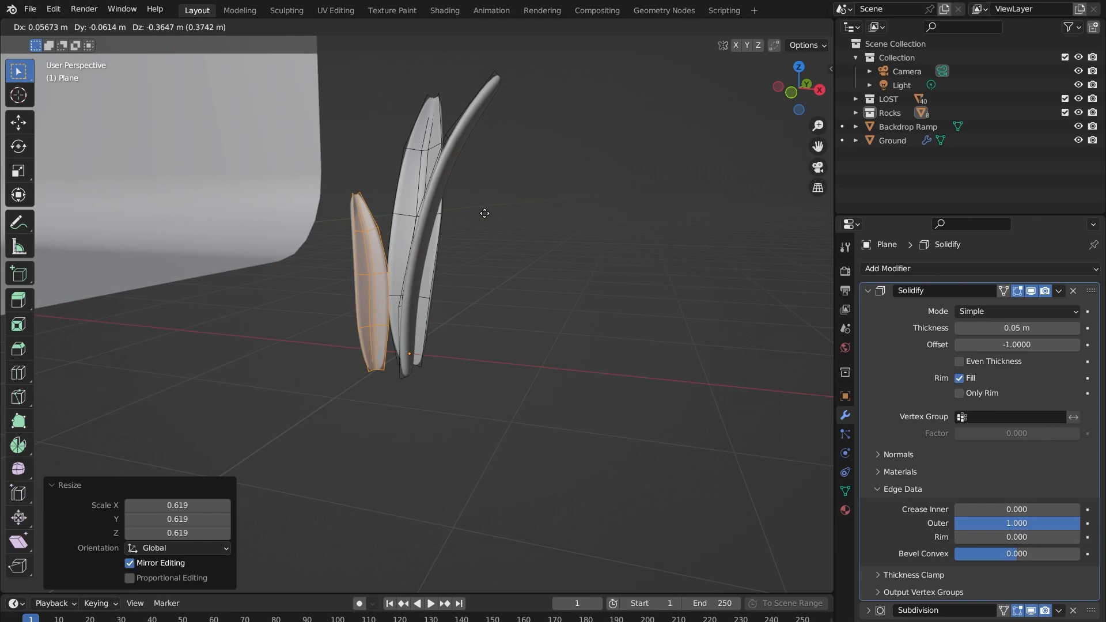
{"action": "left_click", "coordinate": [491, 207]}
- Scale the whole second leaf to 1.249 and move it about 0.06 m in X, 0.01 m in Y and 0.28 m in Z
{"action": "middle_click_drag", "start_coordinate": [491, 207], "coordinate": [465, 196]}
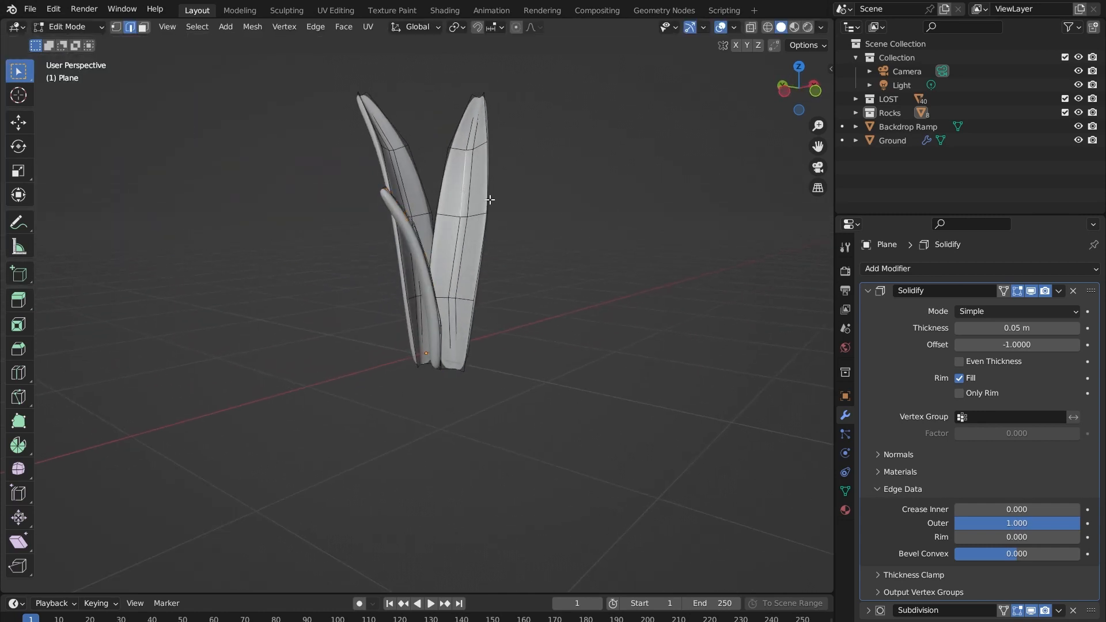
{"action": "key", "text": "l"}
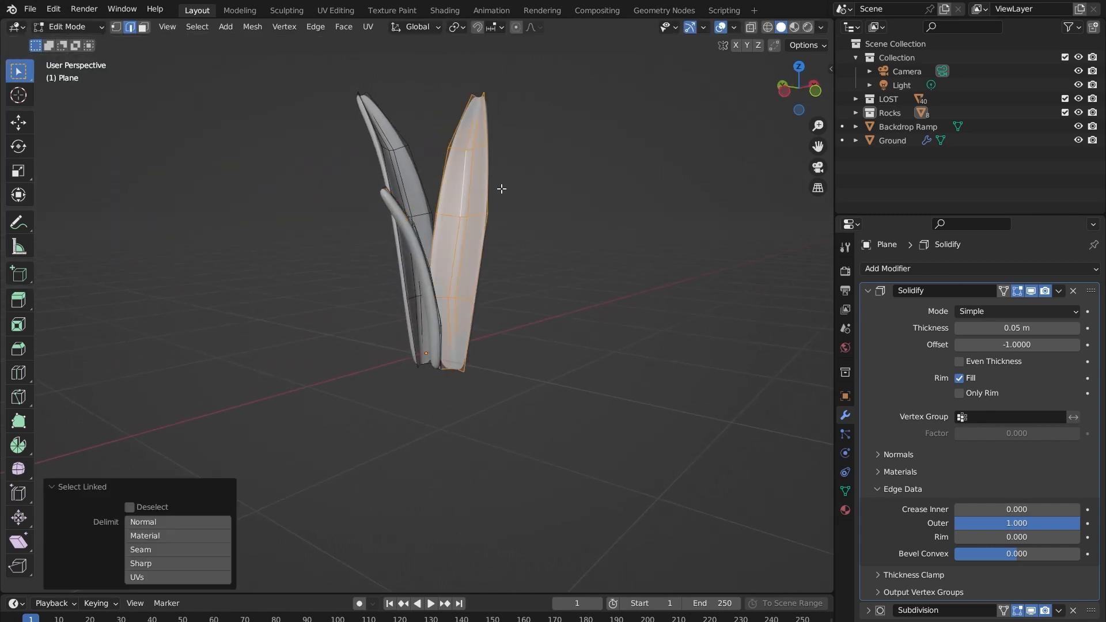
{"action": "key", "text": "s"}
{"action": "left_click", "coordinate": [520, 181]}
{"action": "key", "text": "g"}
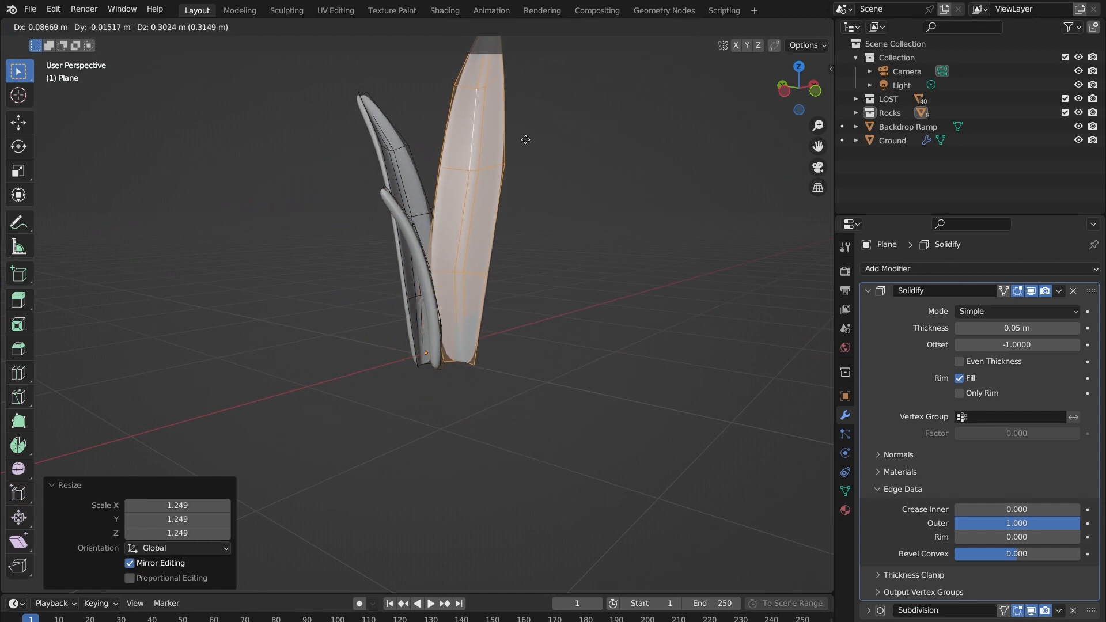
{"action": "left_click", "coordinate": [518, 152]}
{"action": "middle_click_drag", "start_coordinate": [518, 153], "coordinate": [422, 185]}
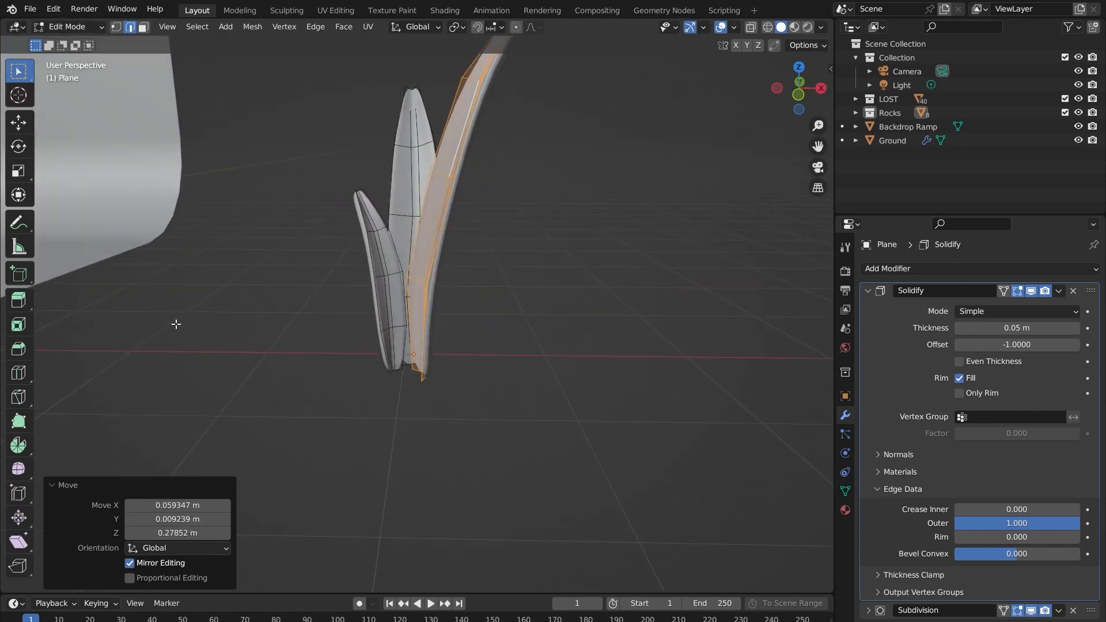
{"action": "middle_click_drag", "start_coordinate": [526, 183], "coordinate": [504, 208]}
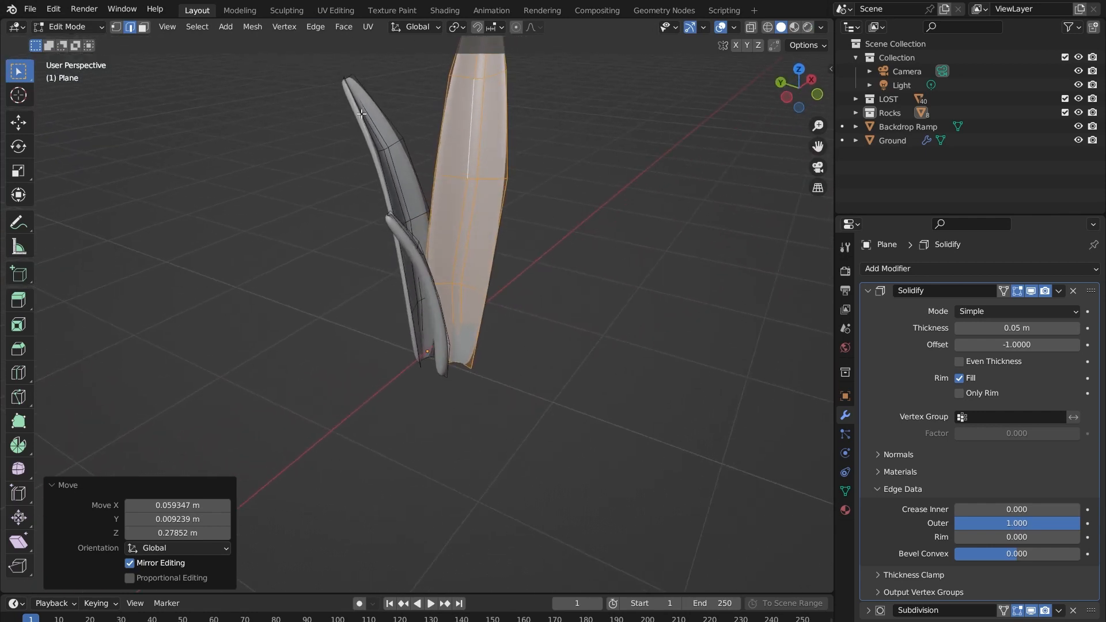
{"action": "middle_click_drag", "start_coordinate": [375, 176], "coordinate": [299, 201]}
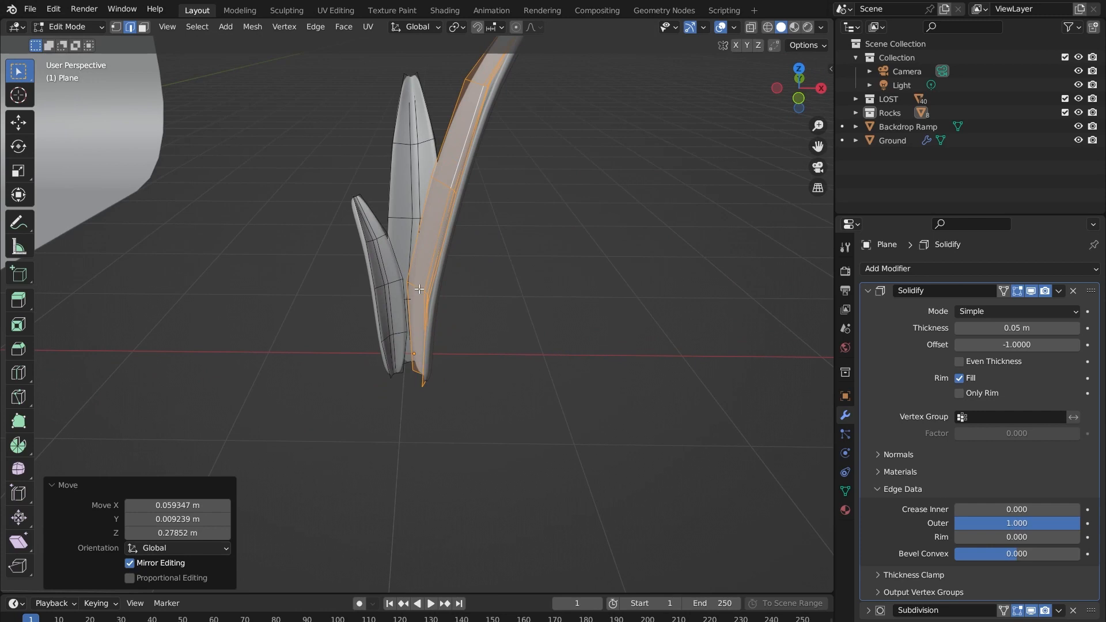
- Clear the selection and select the smallest leaf's faces one by one in face select mode
{"action": "key", "text": "alt+a"}
{"action": "middle_click_drag", "start_coordinate": [372, 234], "coordinate": [358, 211]}
{"action": "scroll", "coordinate": [365, 237], "scroll_direction": "up", "scroll_amount": 5}
{"action": "key", "text": "3"}
{"action": "left_click", "coordinate": [382, 178]}
{"action": "left_click", "coordinate": [399, 182], "text": "shift"}
{"action": "left_click", "coordinate": [429, 225], "text": "shift"}
{"action": "left_click", "coordinate": [401, 237], "text": "shift"}
{"action": "left_click", "coordinate": [392, 251], "text": "shift"}
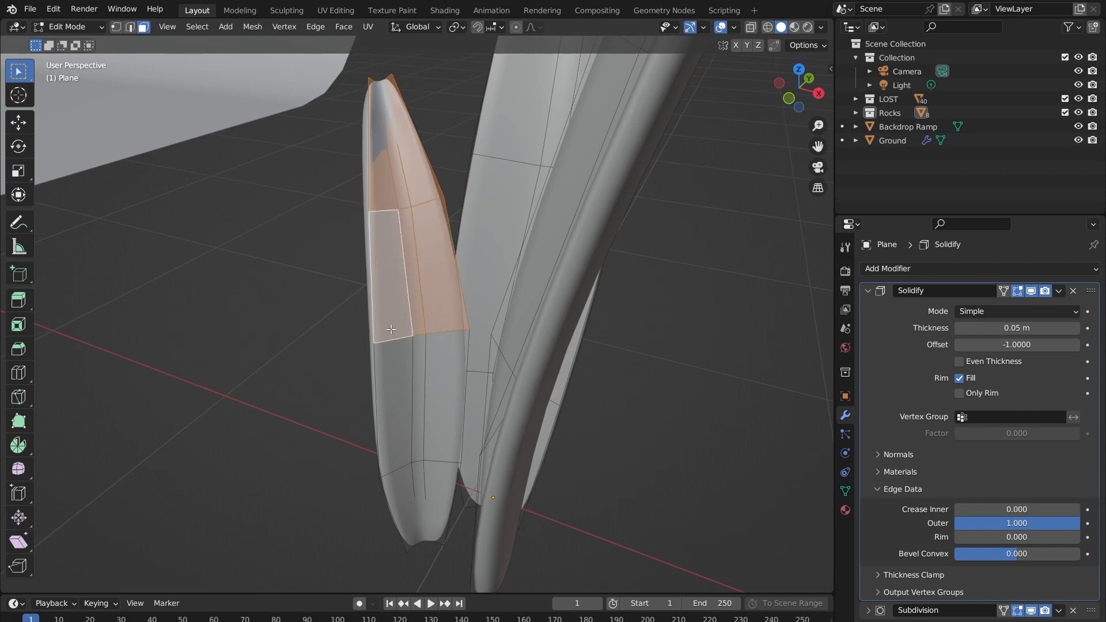
{"action": "left_click", "coordinate": [415, 369], "text": "shift"}
{"action": "left_click", "coordinate": [442, 363], "text": "shift"}
{"action": "left_click", "coordinate": [430, 491], "text": "shift"}
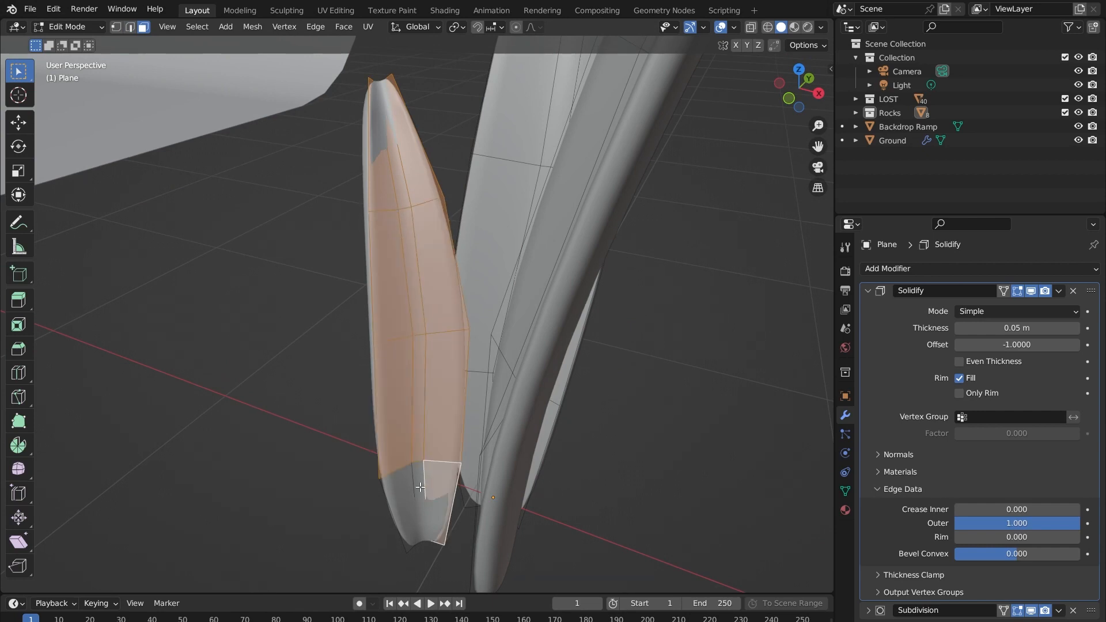
{"action": "left_click", "coordinate": [405, 482], "text": "shift"}
{"action": "middle_click_drag", "start_coordinate": [360, 309], "coordinate": [351, 121]}
{"action": "middle_click_drag", "start_coordinate": [237, 192], "coordinate": [326, 184]}
{"action": "middle_click_drag", "start_coordinate": [403, 208], "coordinate": [375, 205], "text": "shift"}
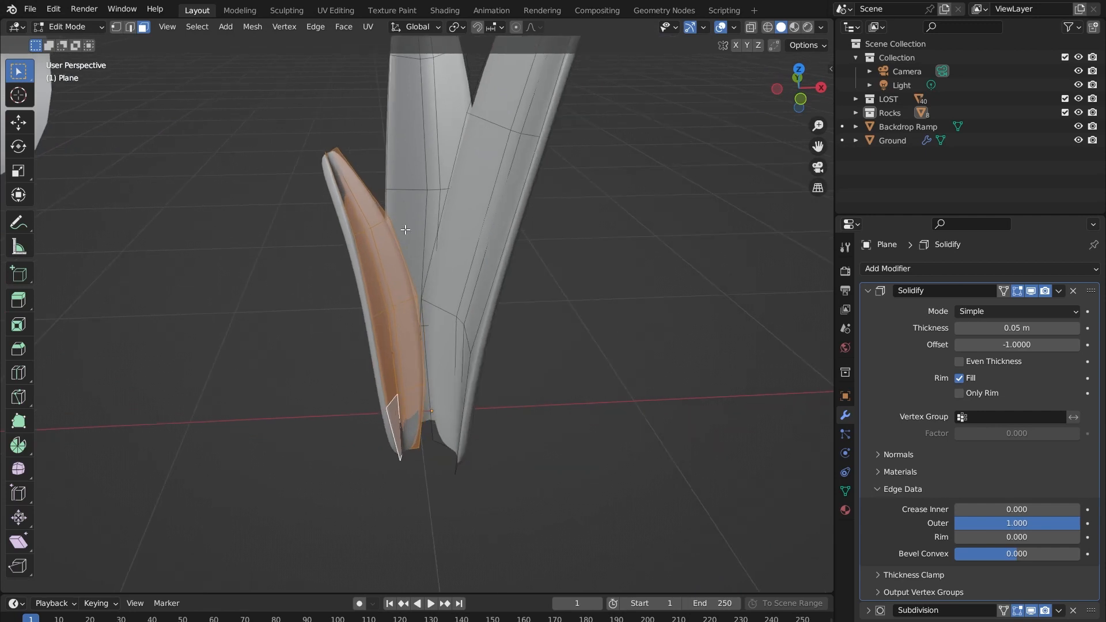
{"action": "middle_click_drag", "start_coordinate": [467, 338], "coordinate": [615, 465]}
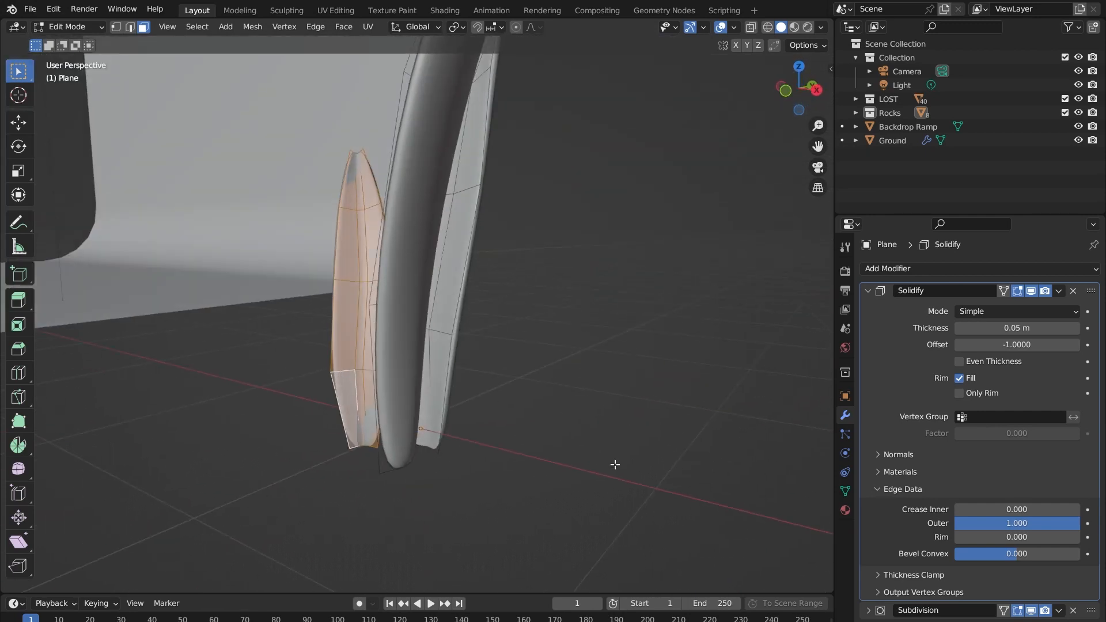
{"action": "middle_click_drag", "start_coordinate": [350, 225], "coordinate": [391, 253]}
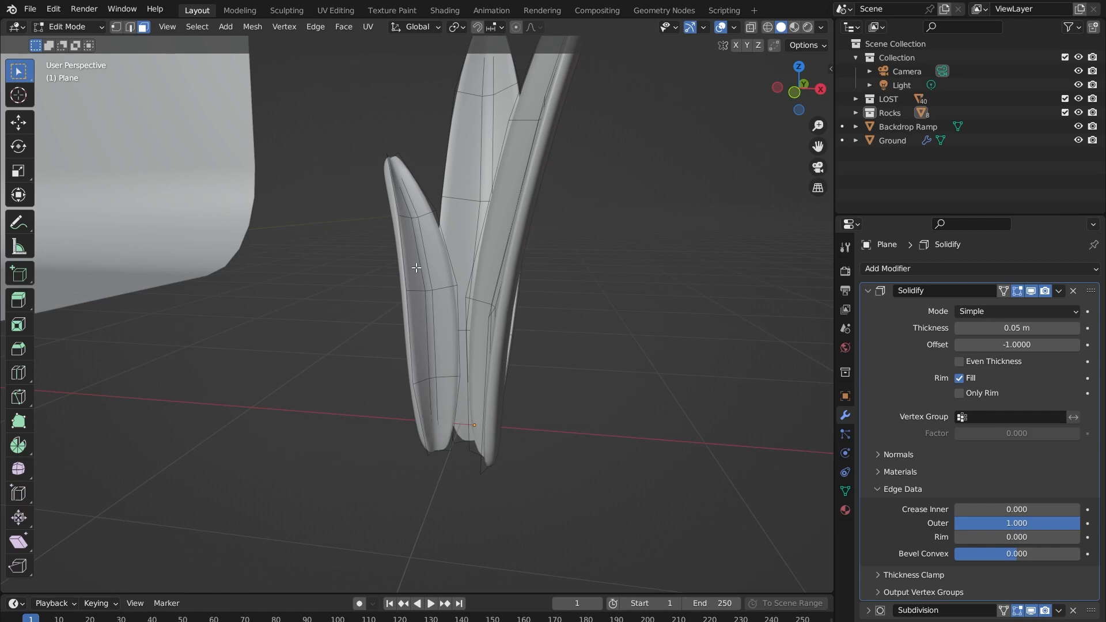
- Select the whole smallest leaf, scale it to about 1.27, raise it about 0.17 m in Z, and leave Edit Mode
{"action": "left_click", "coordinate": [422, 247]}
{"action": "key", "text": "ctrl+l"}
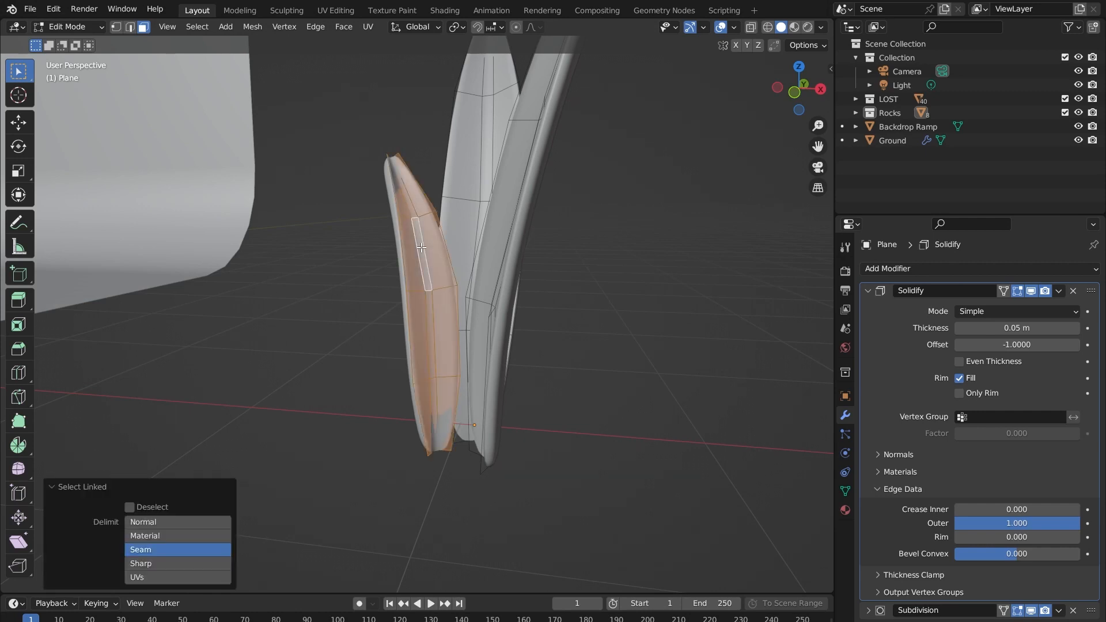
{"action": "middle_click_drag", "start_coordinate": [311, 142], "coordinate": [297, 193]}
{"action": "key", "text": "s"}
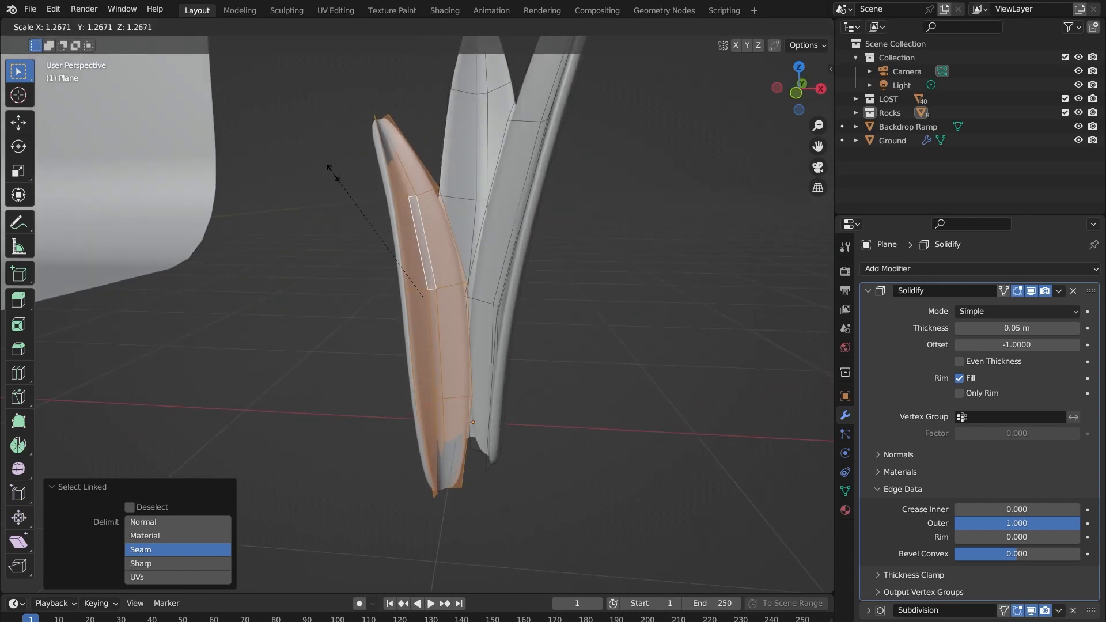
{"action": "left_click", "coordinate": [331, 170]}
{"action": "key", "text": "g"}
{"action": "key", "text": "z"}
{"action": "left_click", "coordinate": [327, 129]}
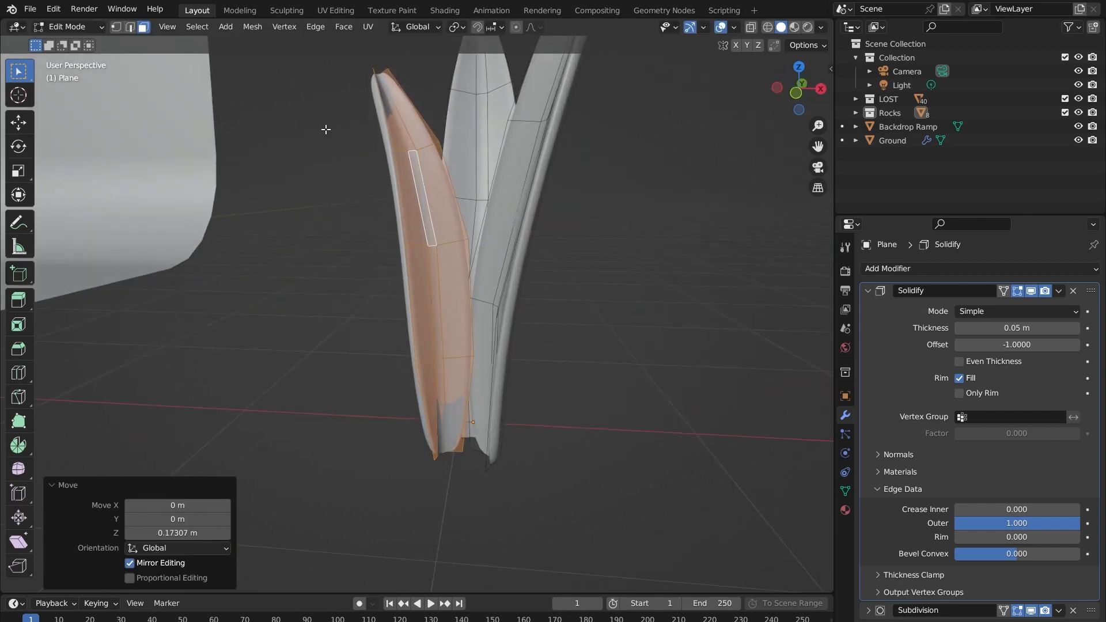
{"action": "key", "text": "Tab"}
- Move the plant about -9.84 m in X, 0.78 m in Y and 0.50 m in Z onto the character's round base
{"action": "scroll", "coordinate": [420, 186], "scroll_direction": "down", "scroll_amount": 4}
{"action": "middle_click_drag", "start_coordinate": [420, 185], "coordinate": [517, 311]}
{"action": "middle_click_drag", "start_coordinate": [594, 338], "coordinate": [476, 305]}
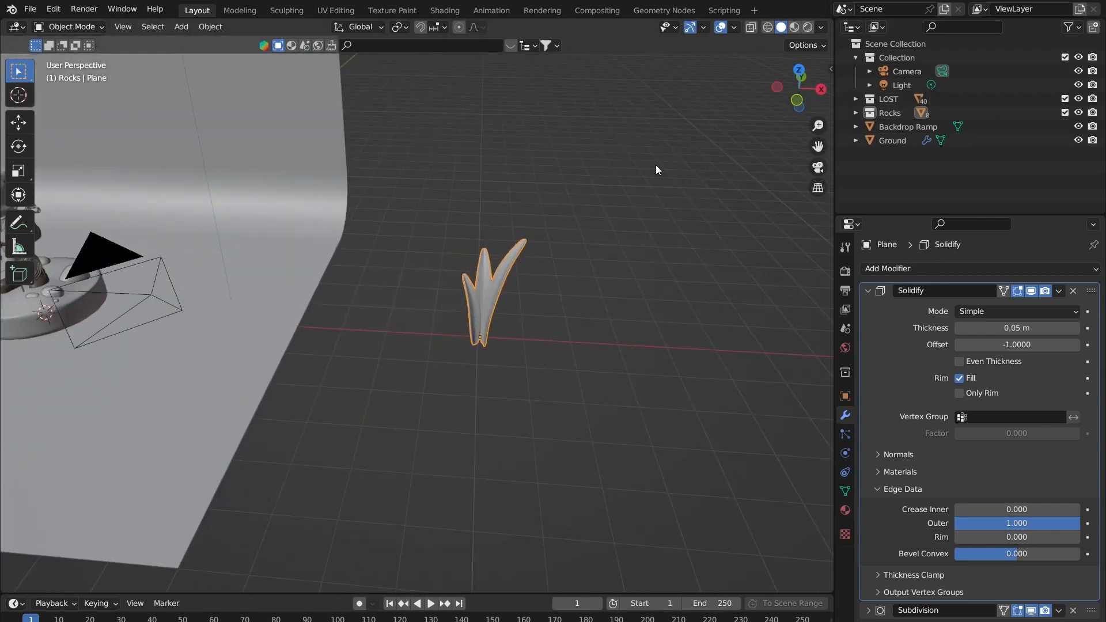
{"action": "middle_click_drag", "start_coordinate": [445, 338], "coordinate": [502, 371]}
{"action": "middle_click_drag", "start_coordinate": [424, 276], "coordinate": [597, 300], "text": "shift"}
{"action": "key", "text": "g"}
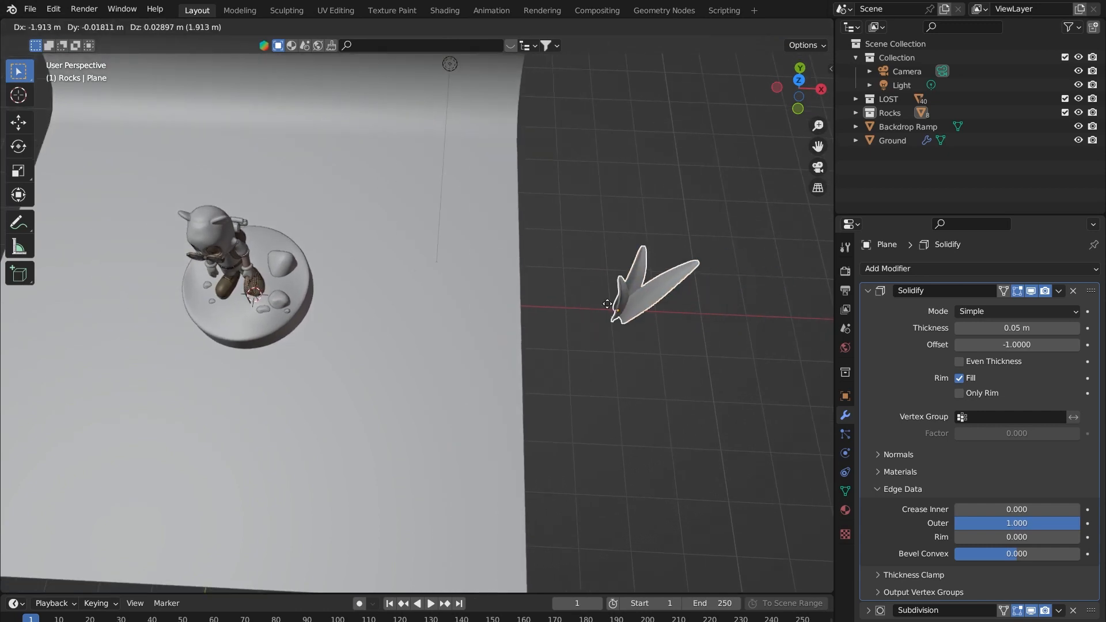
{"action": "left_click", "coordinate": [303, 256]}
{"action": "middle_click_drag", "start_coordinate": [303, 256], "coordinate": [244, 178]}
{"action": "scroll", "coordinate": [233, 272], "scroll_direction": "up", "scroll_amount": 5}
{"action": "scroll", "coordinate": [233, 278], "scroll_direction": "down", "scroll_amount": 5}
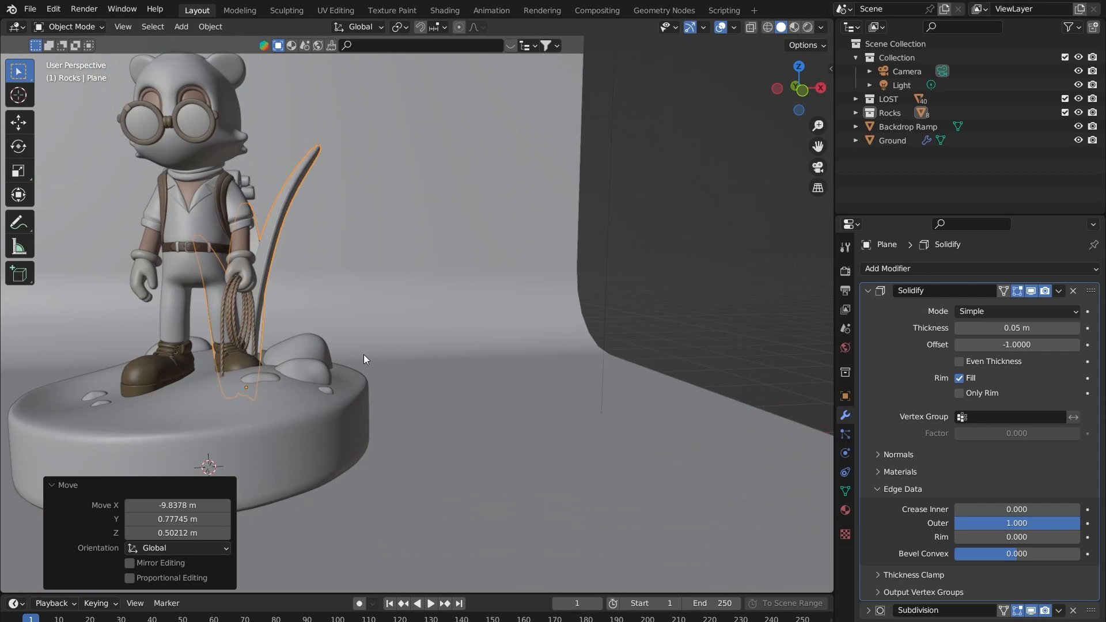
- Shift the plant behind the character next to the large rock and scale it down
{"action": "key", "text": "g"}
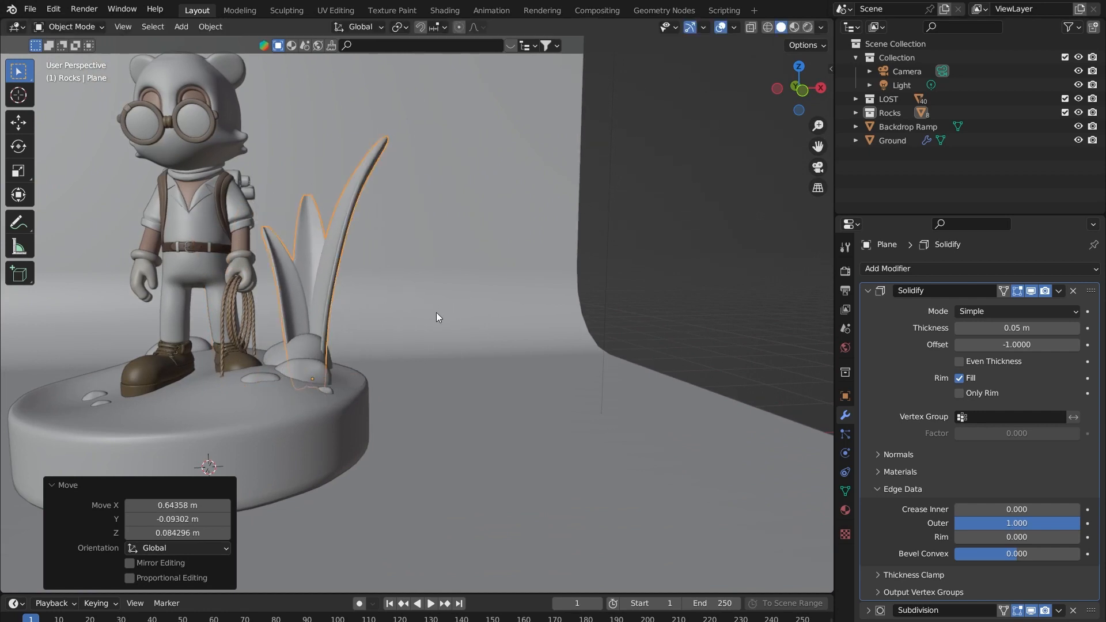
{"action": "left_click", "coordinate": [312, 290]}
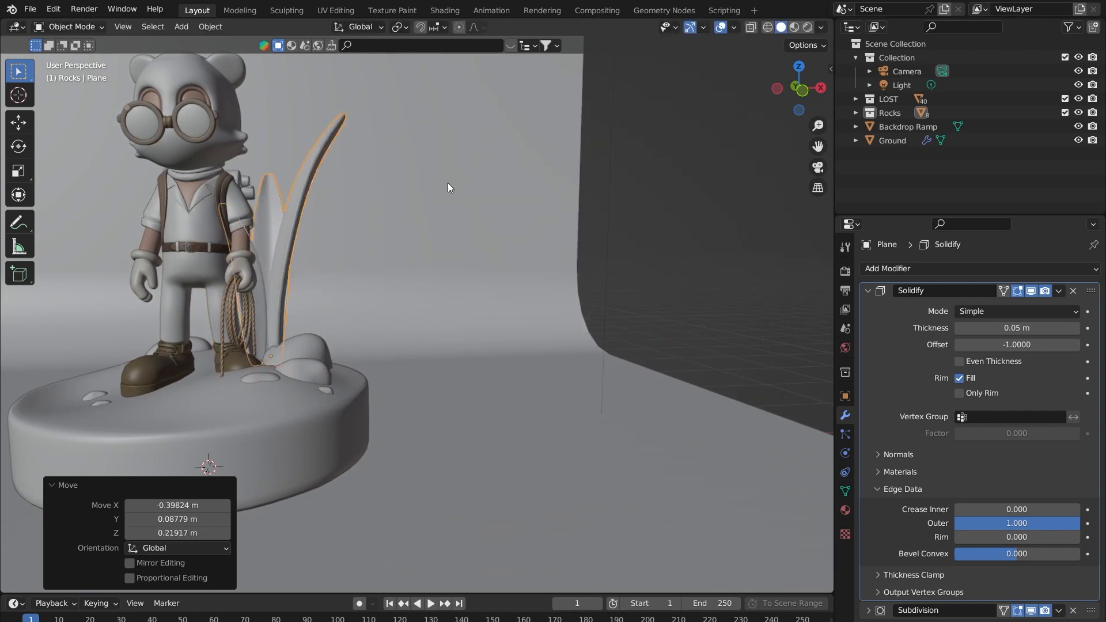
{"action": "key", "text": "s"}
{"action": "left_click", "coordinate": [340, 247]}
- Fine-tune the plant's position so it stands on the base behind the character beside the large rock
{"action": "middle_click_drag", "start_coordinate": [339, 247], "coordinate": [345, 331]}
{"action": "key", "text": "q"}
{"action": "left_click", "coordinate": [396, 307]}
{"action": "key", "text": "g"}
{"action": "left_click", "coordinate": [487, 332]}
{"action": "key", "text": "g"}
{"action": "left_click", "coordinate": [441, 368]}
{"action": "key", "text": "g"}
{"action": "left_click", "coordinate": [464, 386]}
- Duplicate the plant, offsetting the copy about -0.81 m in X, -1.73 m in Y and -0.41 m in Z
{"action": "middle_click_drag", "start_coordinate": [464, 385], "coordinate": [544, 361]}
{"action": "key", "text": "shift+d"}
{"action": "left_click", "coordinate": [611, 426]}
- Scale the plant copy down and move it about -0.52 m in X, 1.01 m in Y and 0.35 m in Z
{"action": "key", "text": "s"}
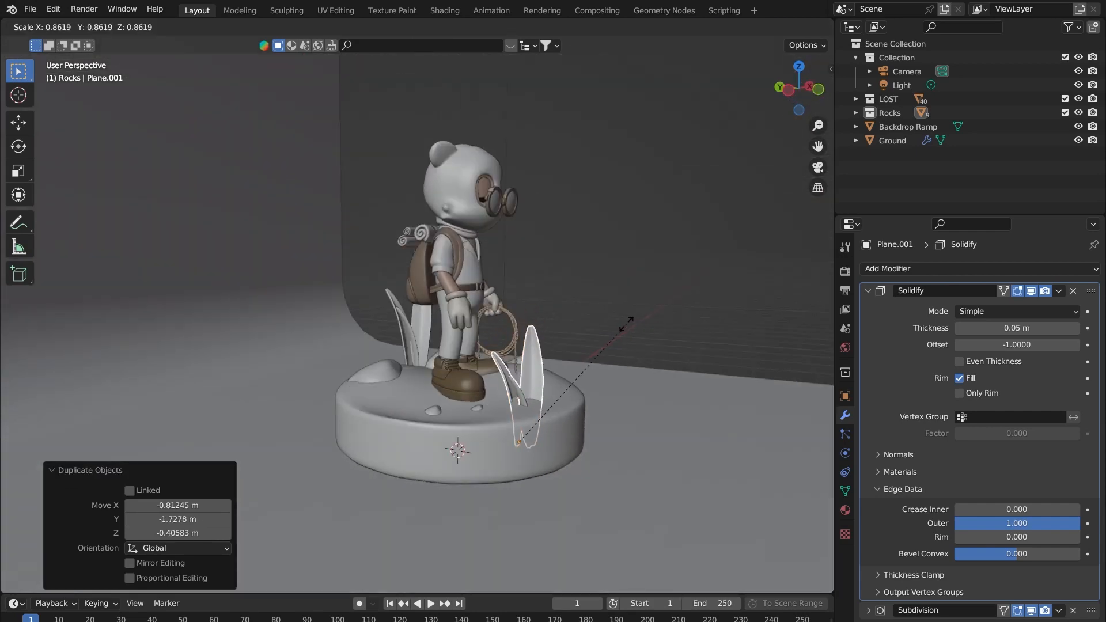
{"action": "left_click", "coordinate": [535, 357]}
{"action": "key", "text": "g"}
{"action": "left_click", "coordinate": [429, 309]}
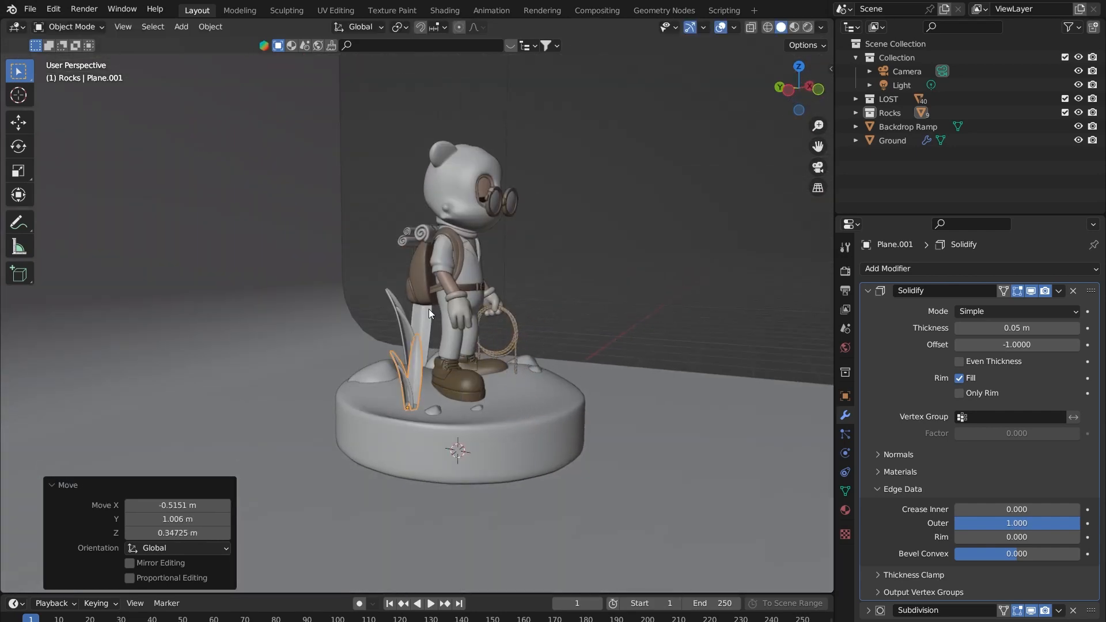
- Rotate the plant copy about Z and move it about -0.19 m in X, 0.06 m in Y and -0.09 m in Z
{"action": "middle_click_drag", "start_coordinate": [428, 309], "coordinate": [320, 319]}
{"action": "middle_click_drag", "start_coordinate": [295, 354], "coordinate": [348, 394]}
{"action": "key", "text": "r"}
{"action": "key", "text": "z"}
{"action": "left_click", "coordinate": [335, 318]}
{"action": "key", "text": "g"}
{"action": "left_click", "coordinate": [322, 323]}
- Duplicate the second plant about 1.72 m in X, -1.07 m in Y and 0.12 m in Z, and rotate the copy -121° about Z
{"action": "middle_click_drag", "start_coordinate": [323, 323], "coordinate": [392, 345]}
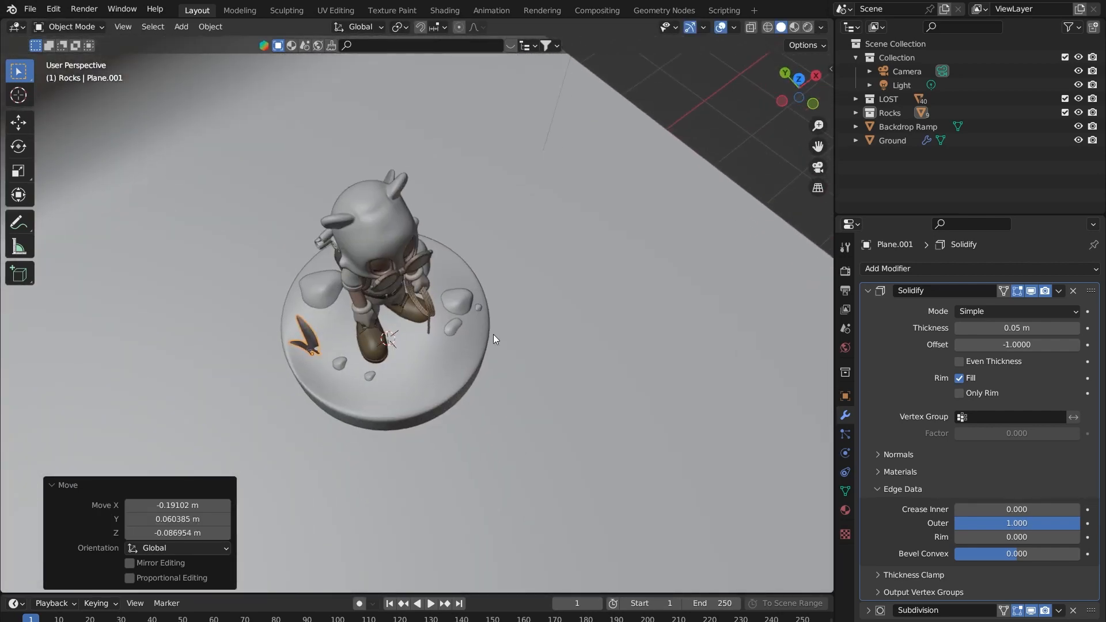
{"action": "key", "text": "shift+d"}
{"action": "left_click", "coordinate": [589, 309]}
{"action": "key", "text": "r"}
{"action": "key", "text": "z"}
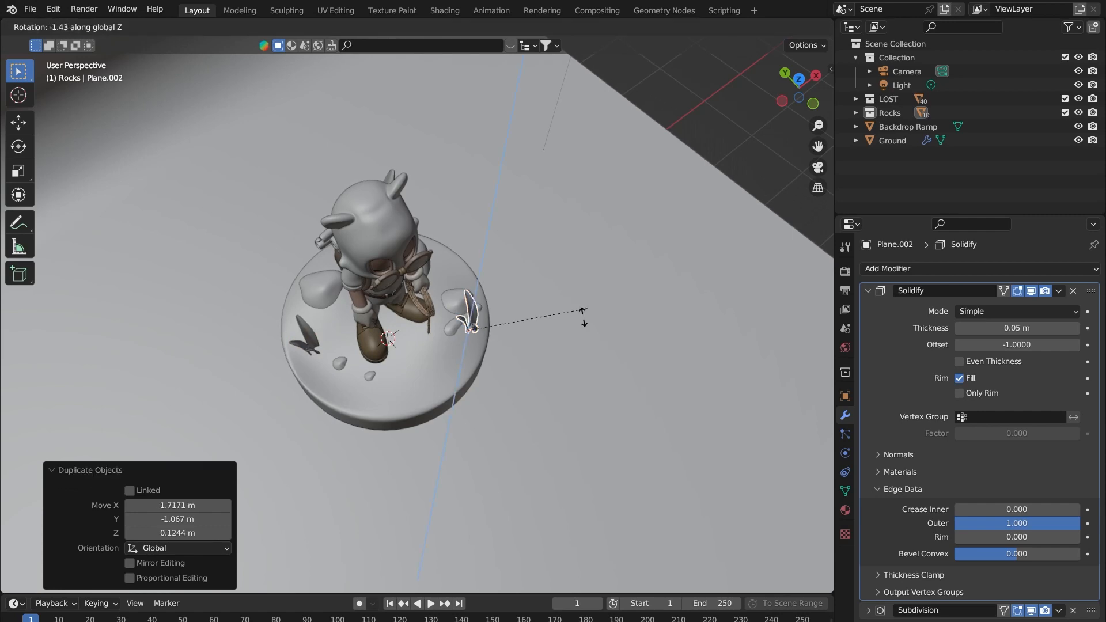
{"action": "left_click", "coordinate": [452, 375]}
- Scale the third plant to 0.704 and move it about 0.08 m in X and 0.10 m in Z, near the small rocks
{"action": "middle_click_drag", "start_coordinate": [452, 375], "coordinate": [532, 278]}
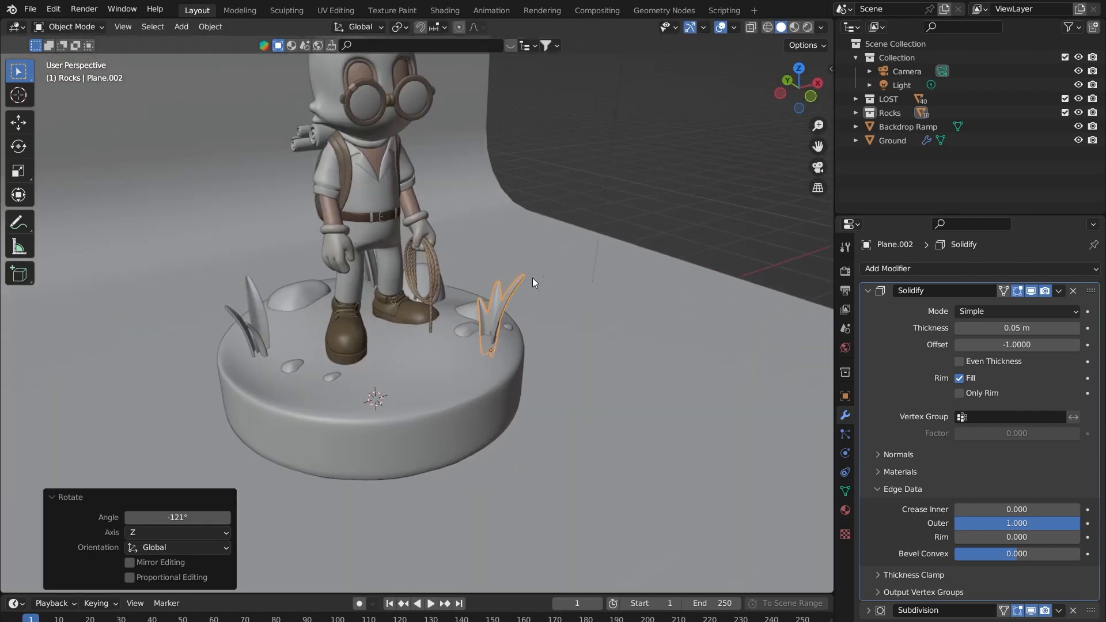
{"action": "key", "text": "s"}
{"action": "left_click", "coordinate": [555, 293]}
{"action": "key", "text": "g"}
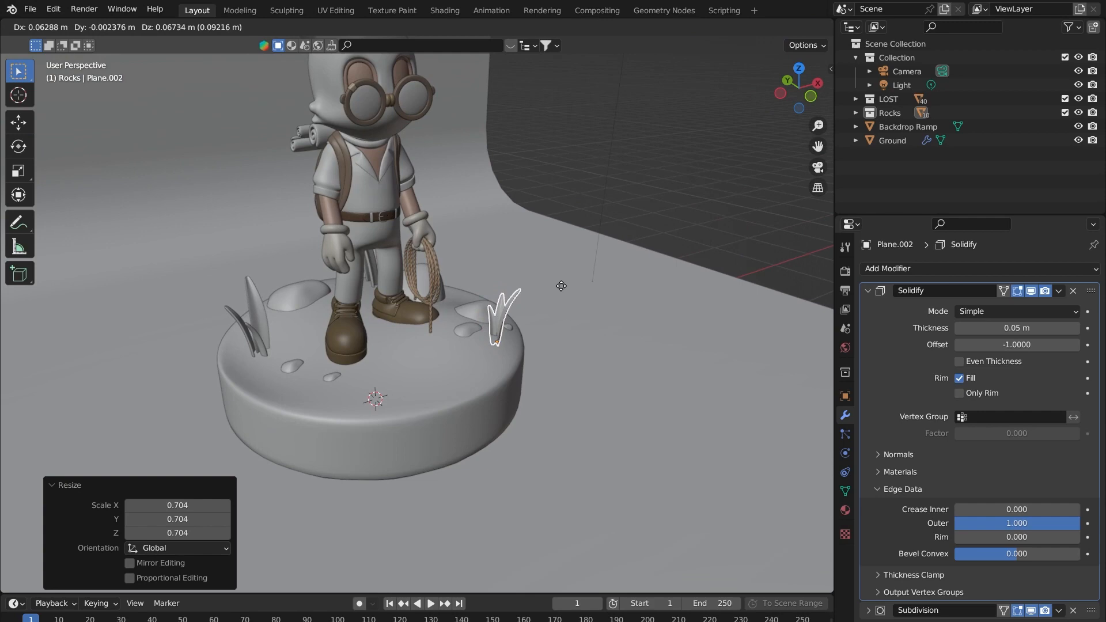
{"action": "left_click", "coordinate": [554, 288]}
- Move the three plants out of the Rocks collection into a new collection named Grass
{"action": "middle_click_drag", "start_coordinate": [554, 288], "coordinate": [551, 205]}
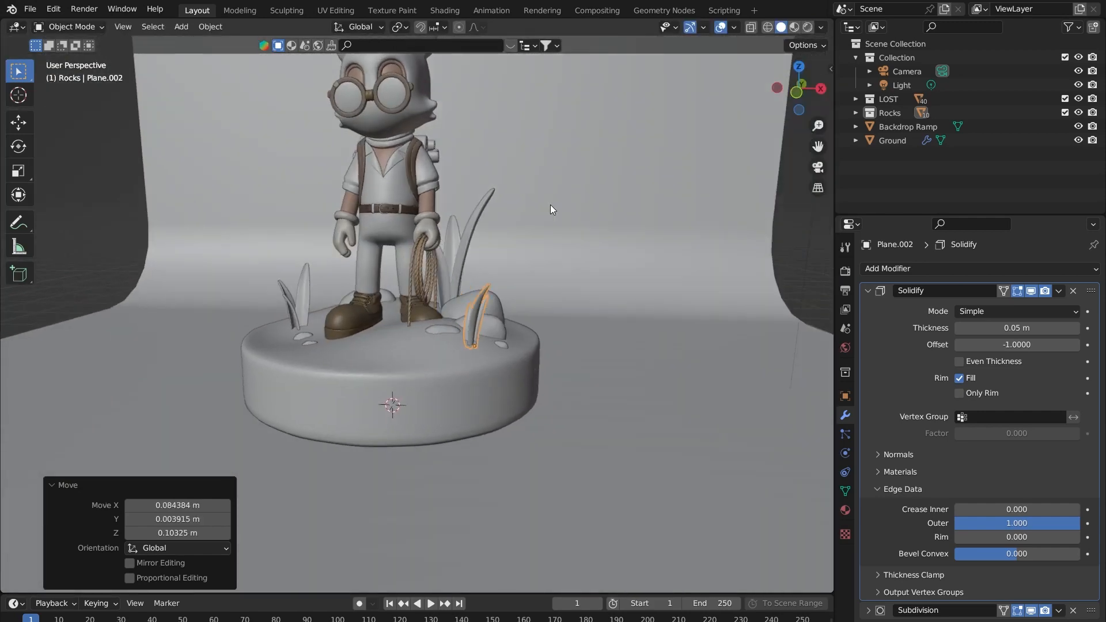
{"action": "middle_click_drag", "start_coordinate": [448, 202], "coordinate": [299, 209]}
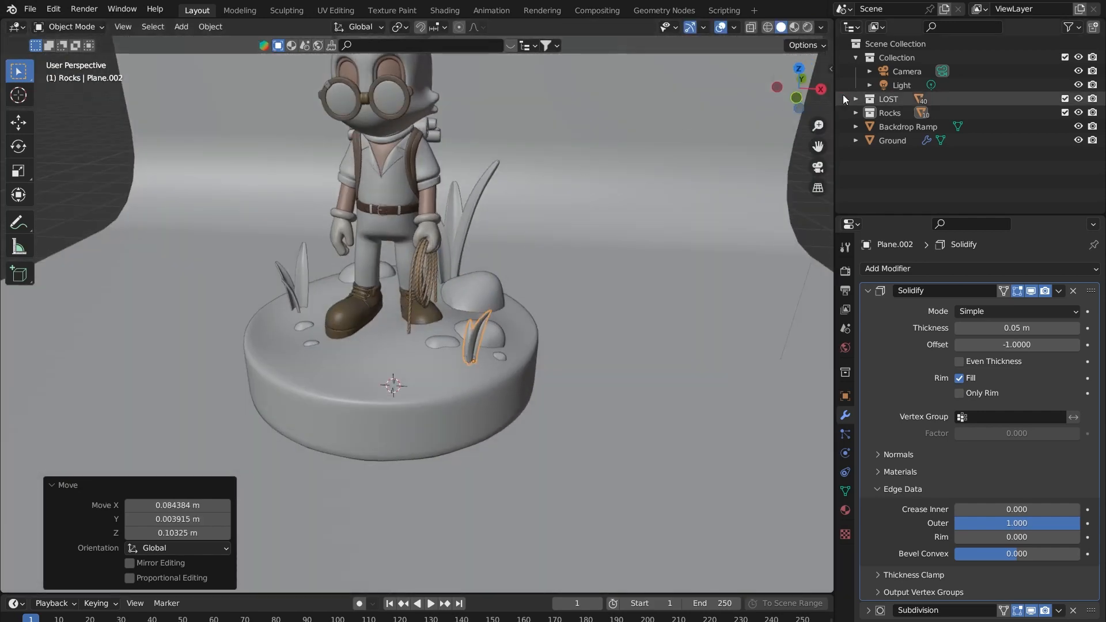
{"action": "middle_click_drag", "start_coordinate": [428, 237], "coordinate": [488, 135]}
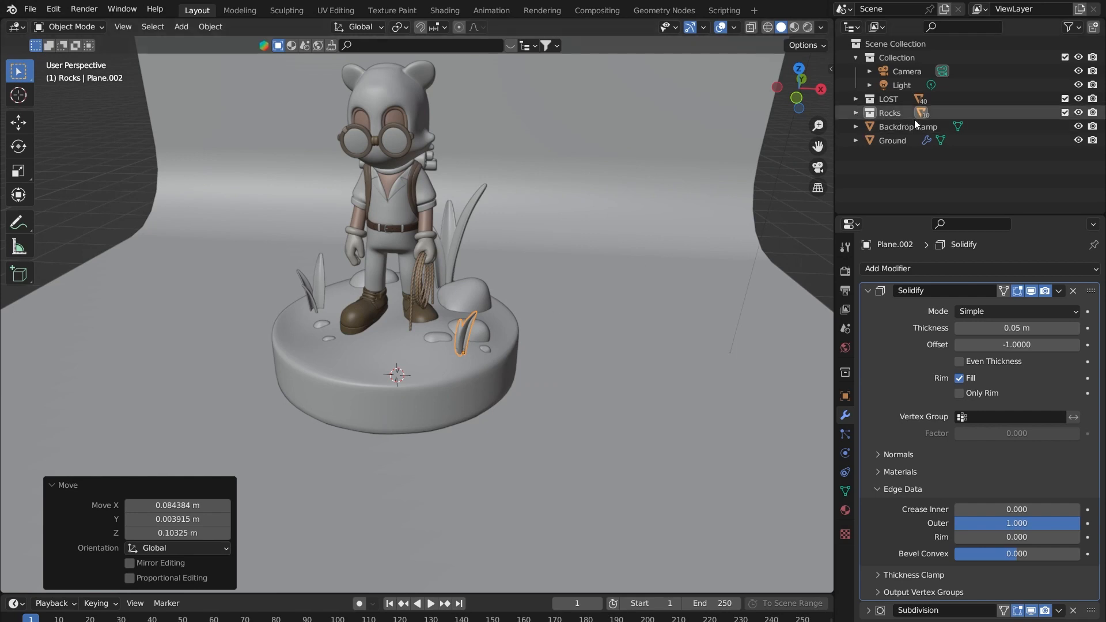
{"action": "left_click", "coordinate": [858, 114]}
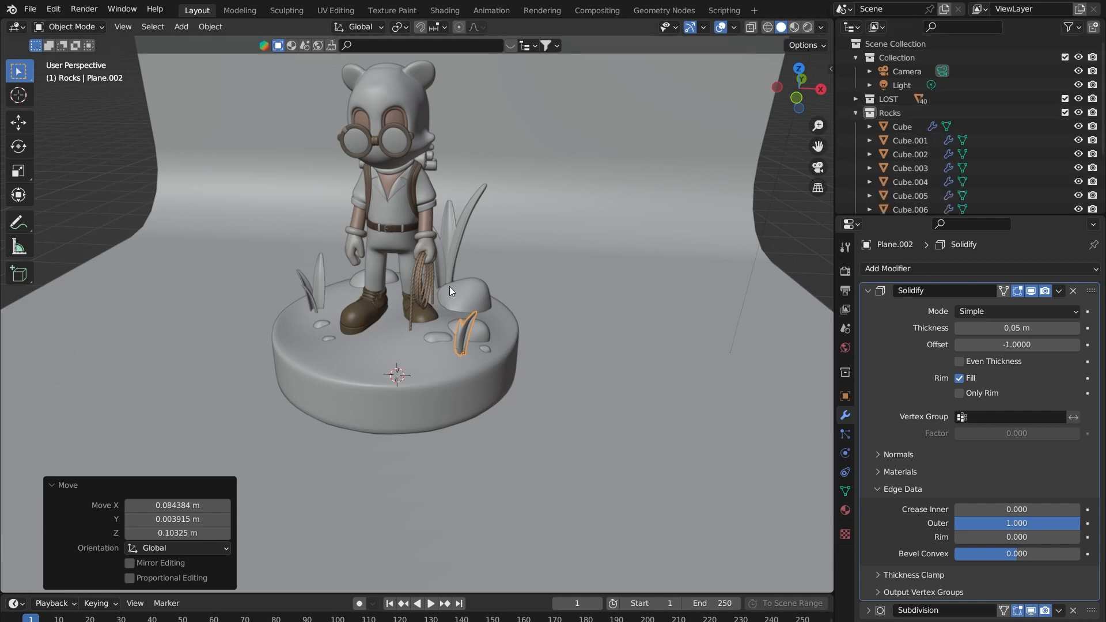
{"action": "left_click", "coordinate": [443, 240]}
{"action": "scroll", "coordinate": [898, 161], "scroll_direction": "down", "scroll_amount": 3}
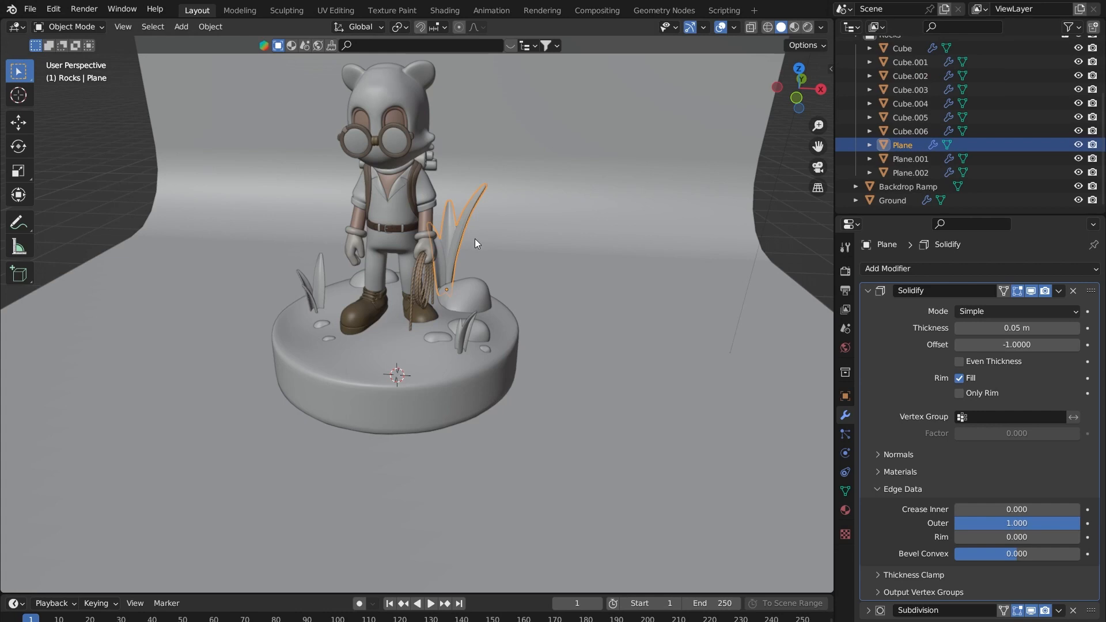
{"action": "left_click", "coordinate": [468, 340], "text": "shift"}
{"action": "left_click", "coordinate": [315, 291], "text": "shift"}
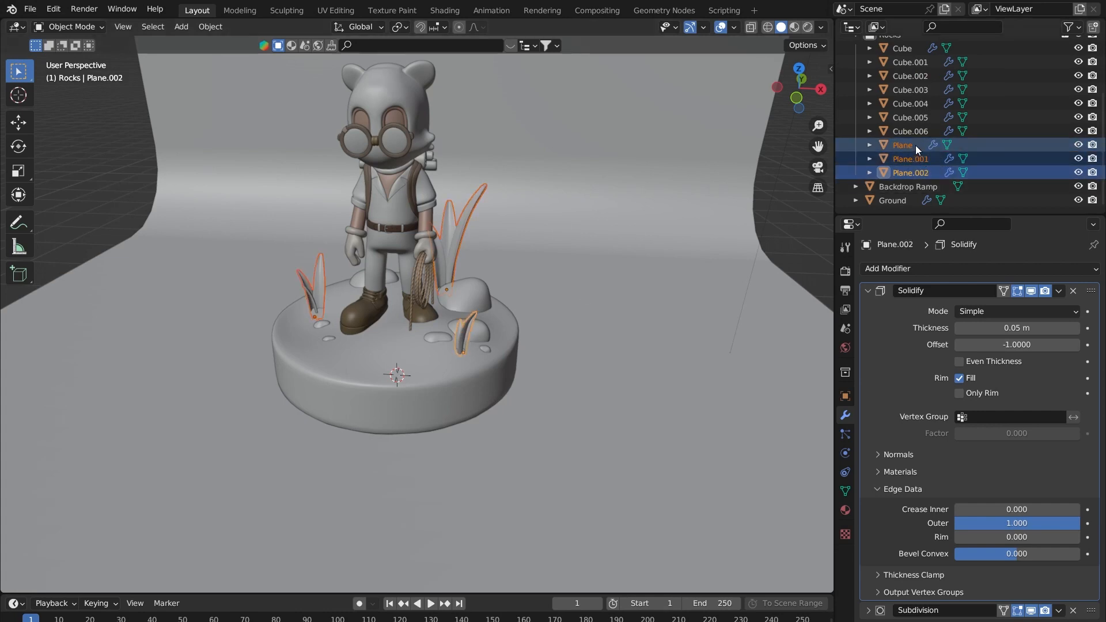
{"action": "key", "text": "m"}
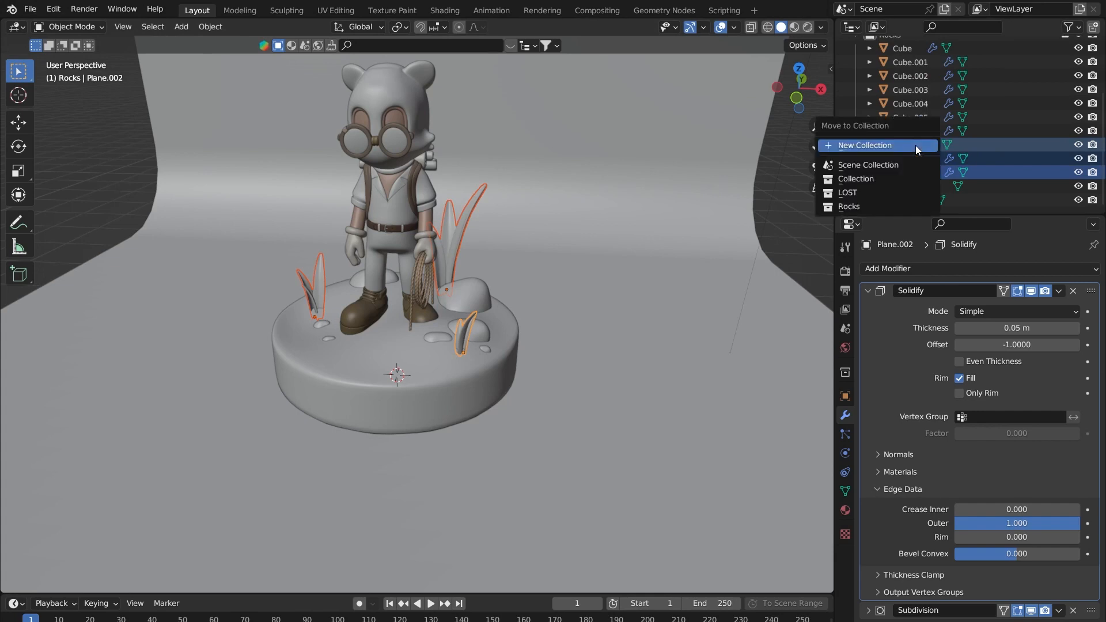
{"action": "left_click", "coordinate": [916, 146]}
{"action": "type", "text": "Grass"}
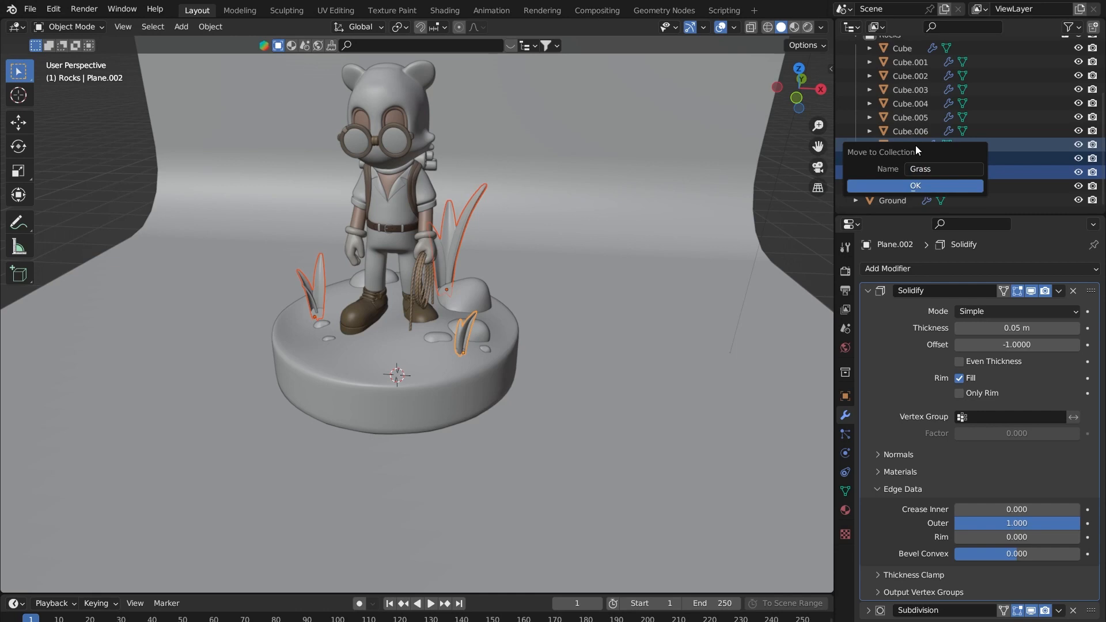
{"action": "left_click", "coordinate": [914, 184]}
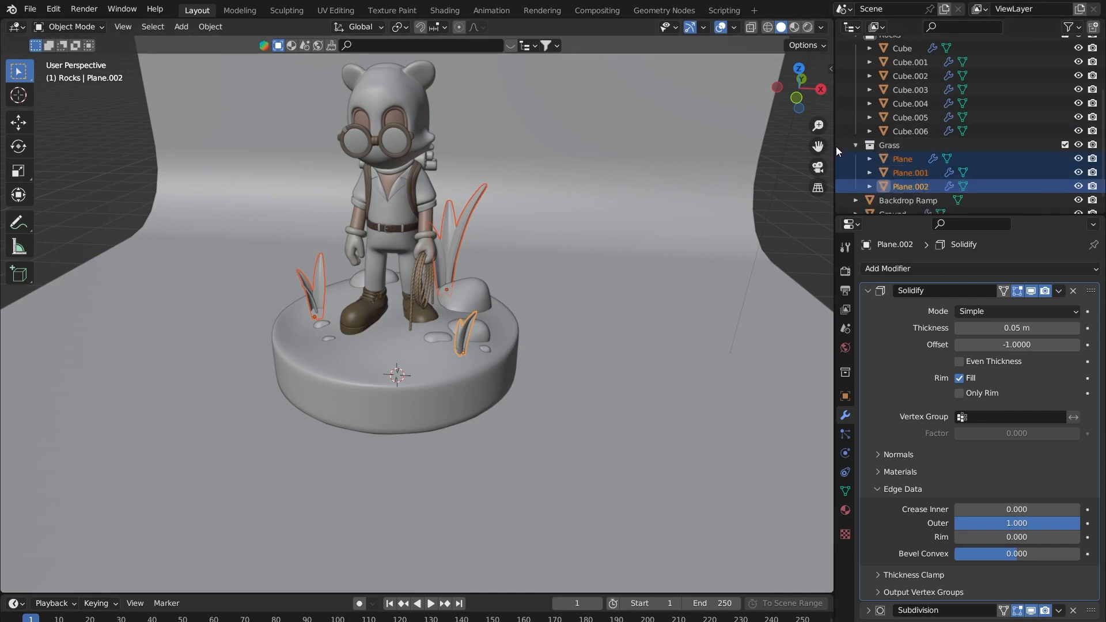
- Collapse the Grass and Rocks collections in the outliner and select the Rocks collection
{"action": "left_click", "coordinate": [856, 146]}
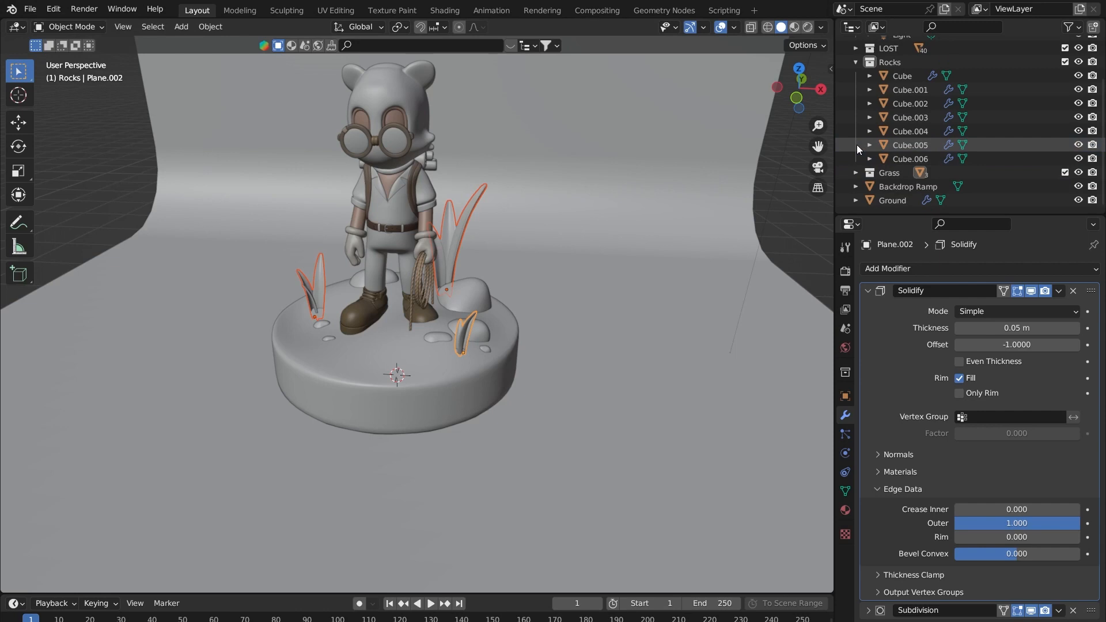
{"action": "left_click", "coordinate": [858, 61]}
{"action": "left_click", "coordinate": [918, 63]}
{"action": "left_click", "coordinate": [896, 124]}
{"action": "left_click", "coordinate": [895, 113]}
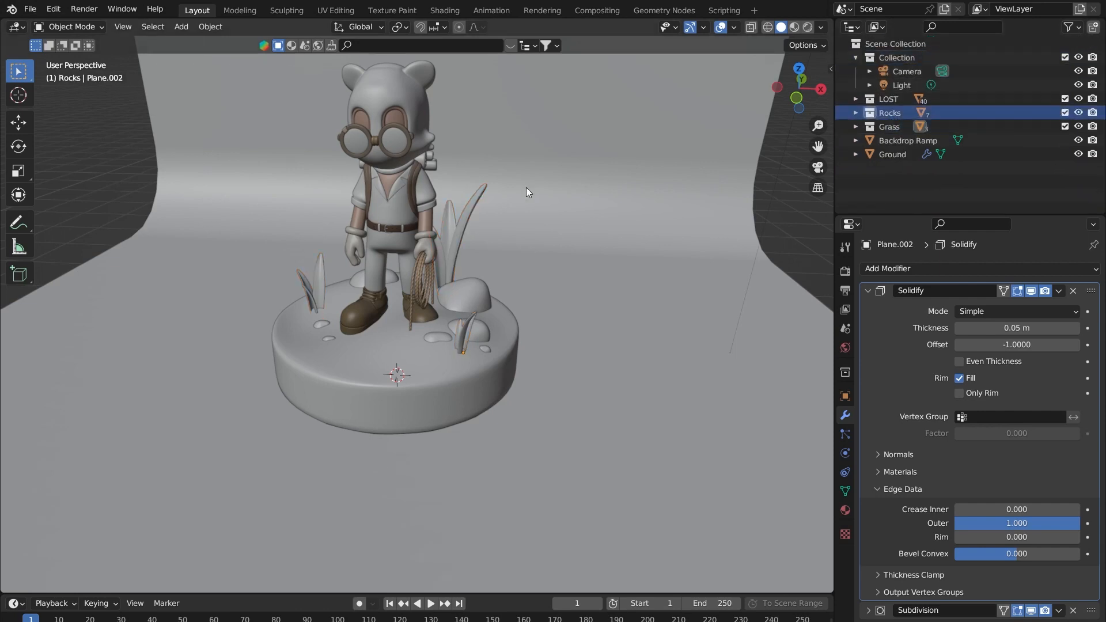
- Examine the scene from several angles, selecting the Ground base and the Backdrop Ramp in turn
{"action": "middle_click_drag", "start_coordinate": [531, 186], "coordinate": [610, 161]}
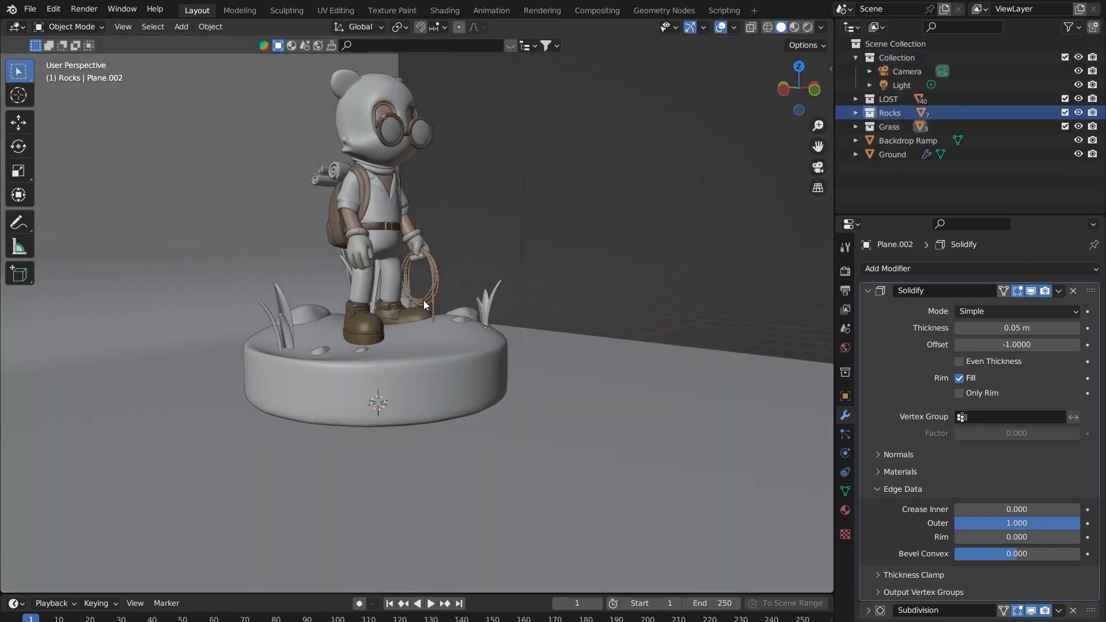
{"action": "middle_click_drag", "start_coordinate": [433, 300], "coordinate": [379, 375]}
{"action": "left_click", "coordinate": [379, 375]}
{"action": "middle_click_drag", "start_coordinate": [368, 252], "coordinate": [424, 260], "text": "shift"}
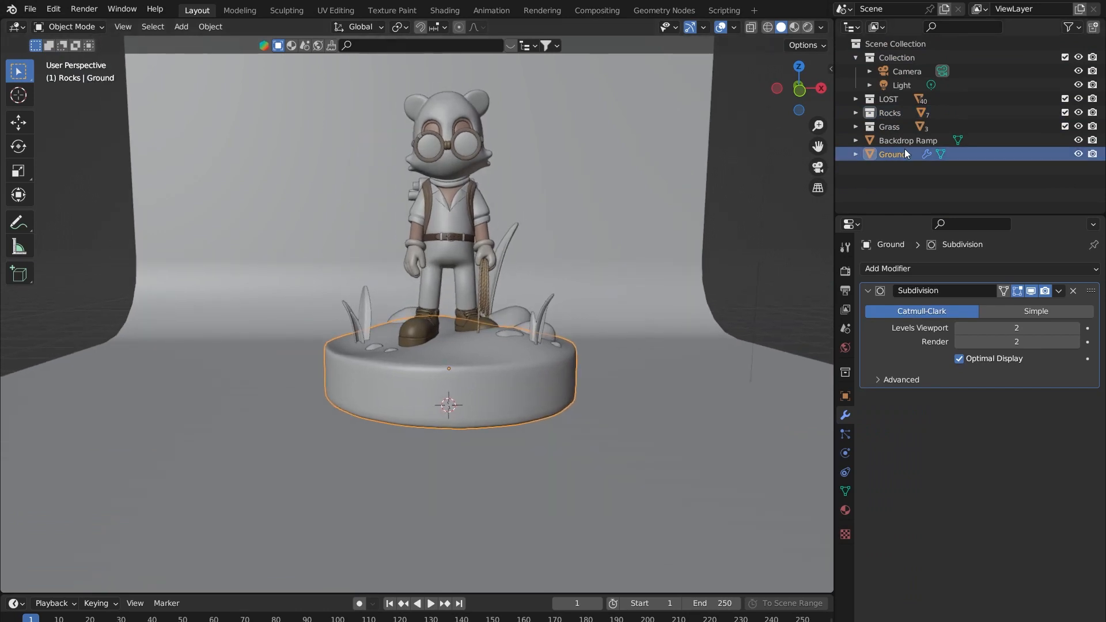
{"action": "left_click", "coordinate": [916, 140]}
{"action": "middle_click_drag", "start_coordinate": [546, 235], "coordinate": [493, 285], "text": "shift"}
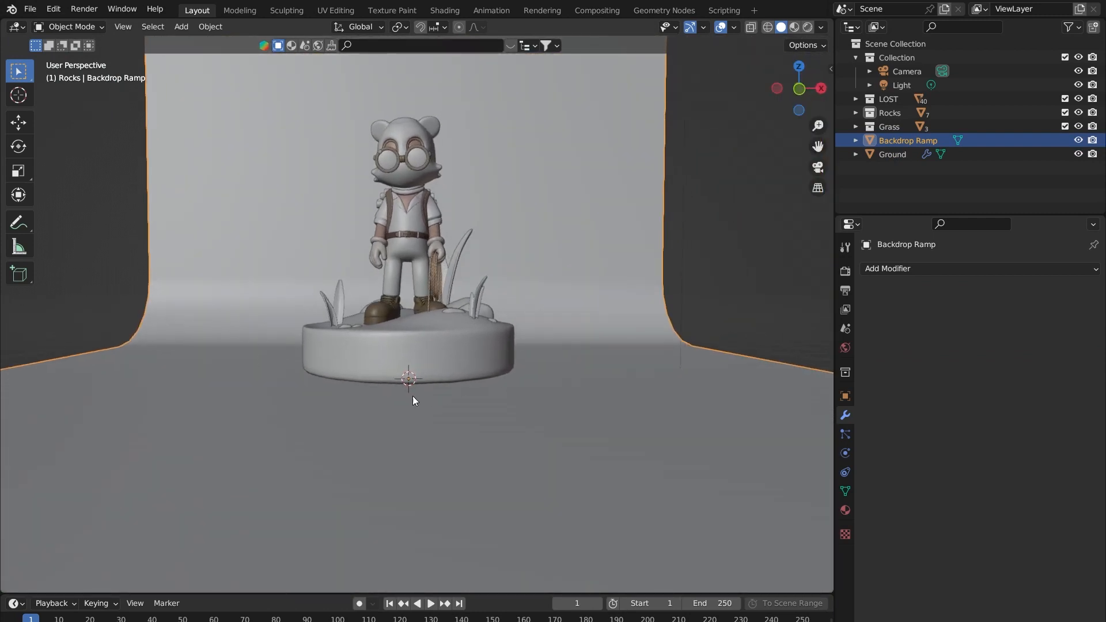
{"action": "middle_click_drag", "start_coordinate": [471, 314], "coordinate": [534, 360]}
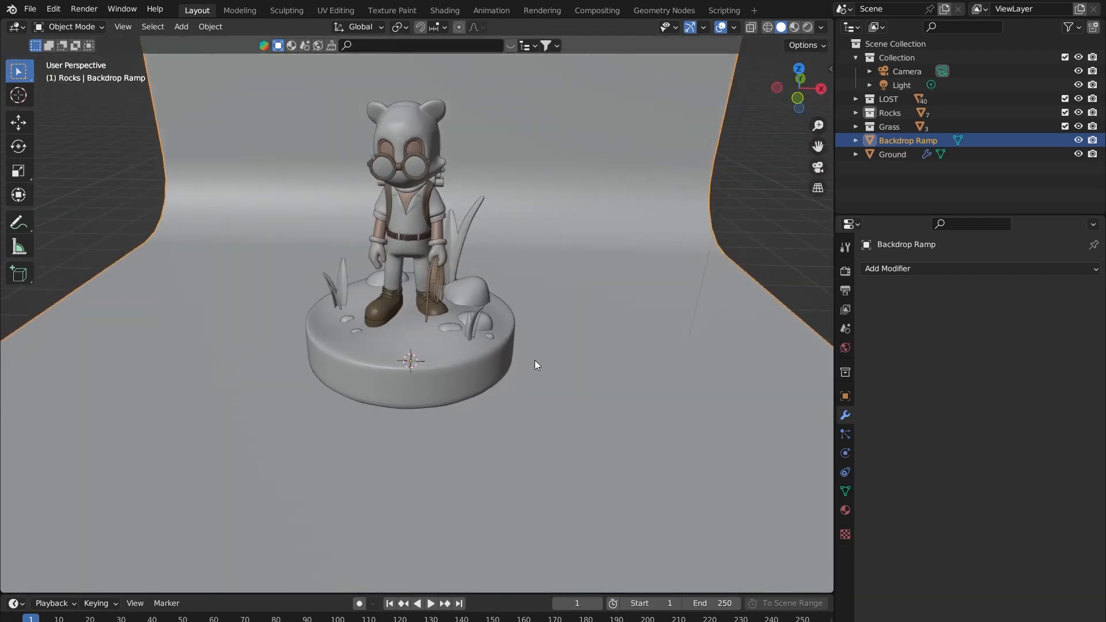
- Add a 16-vertex cylinder at the world origin and scale it uniformly to 1.474, just wider than the round base
{"action": "key", "text": "shift+a"}
{"action": "mouse_move", "coordinate": [534, 361]}
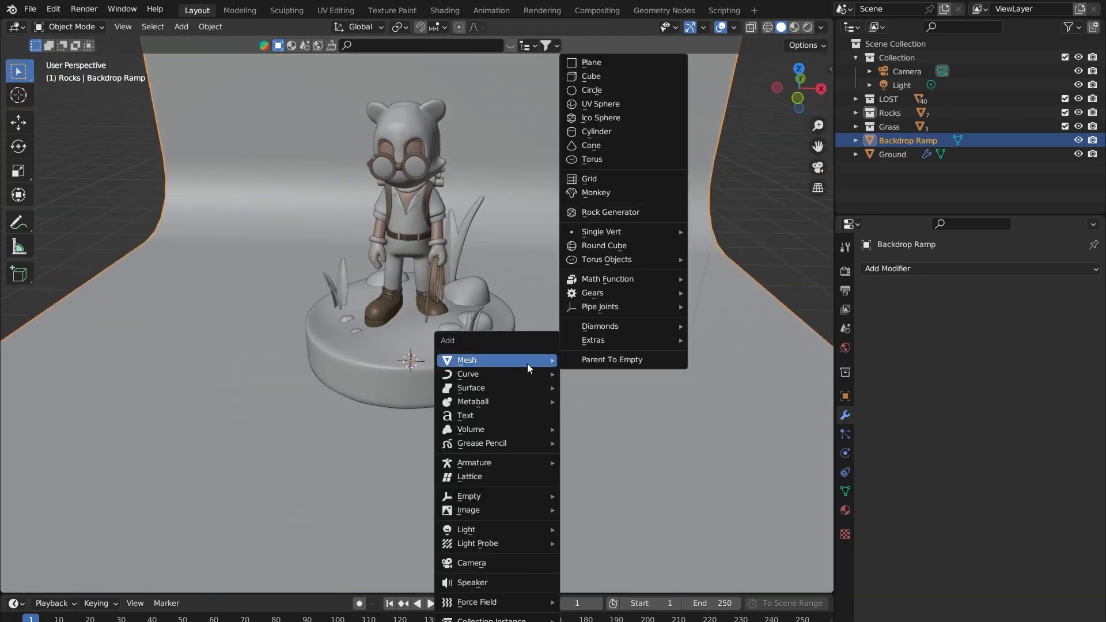
{"action": "left_click", "coordinate": [616, 135]}
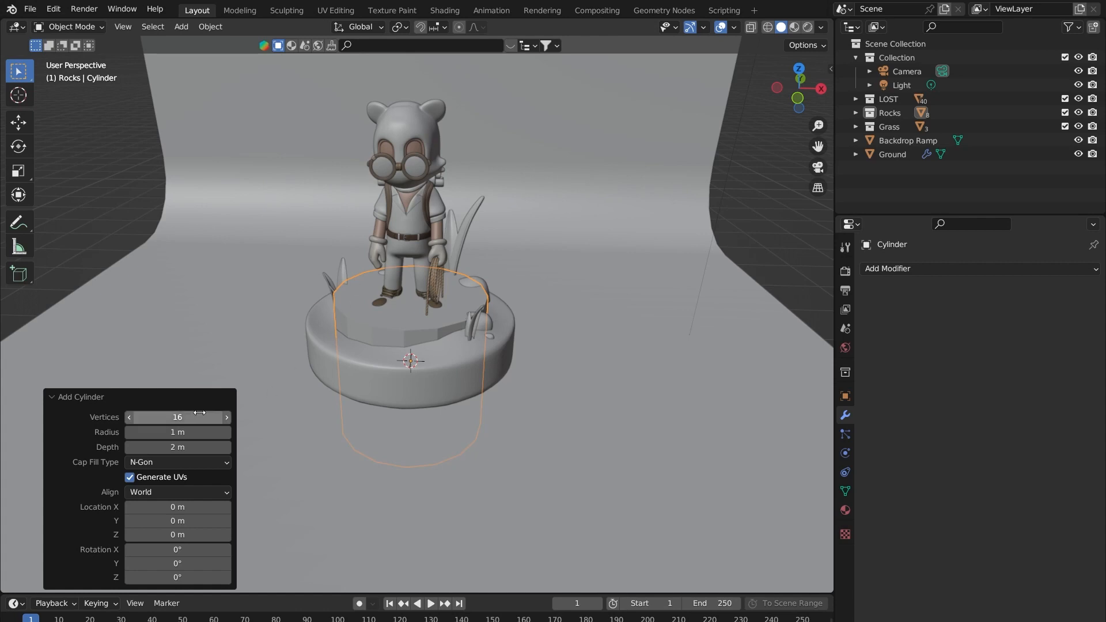
{"action": "key", "text": "s"}
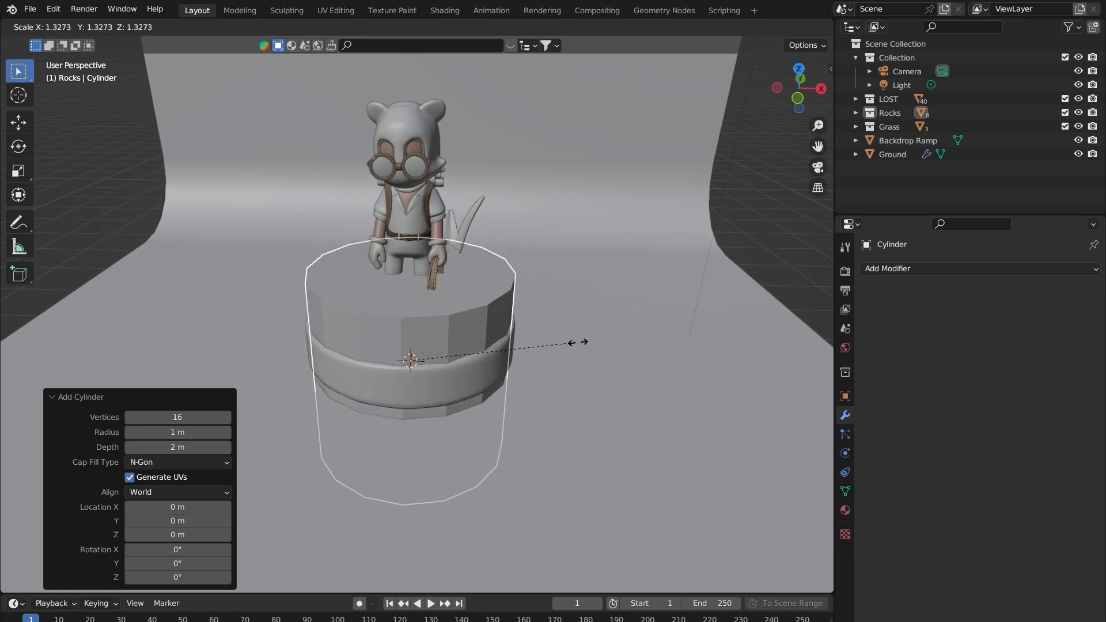
{"action": "left_click", "coordinate": [594, 342]}
- Turn on X-ray display to make the character and base visible through the cylinder
{"action": "middle_click_drag", "start_coordinate": [593, 342], "coordinate": [437, 325]}
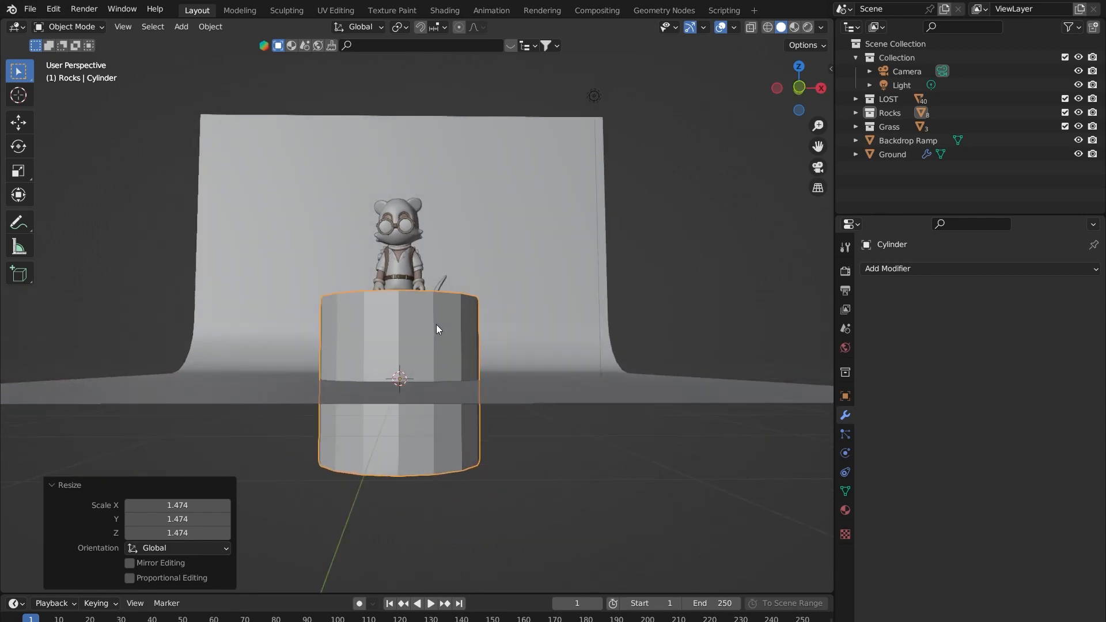
{"action": "middle_click_drag", "start_coordinate": [368, 260], "coordinate": [403, 326]}
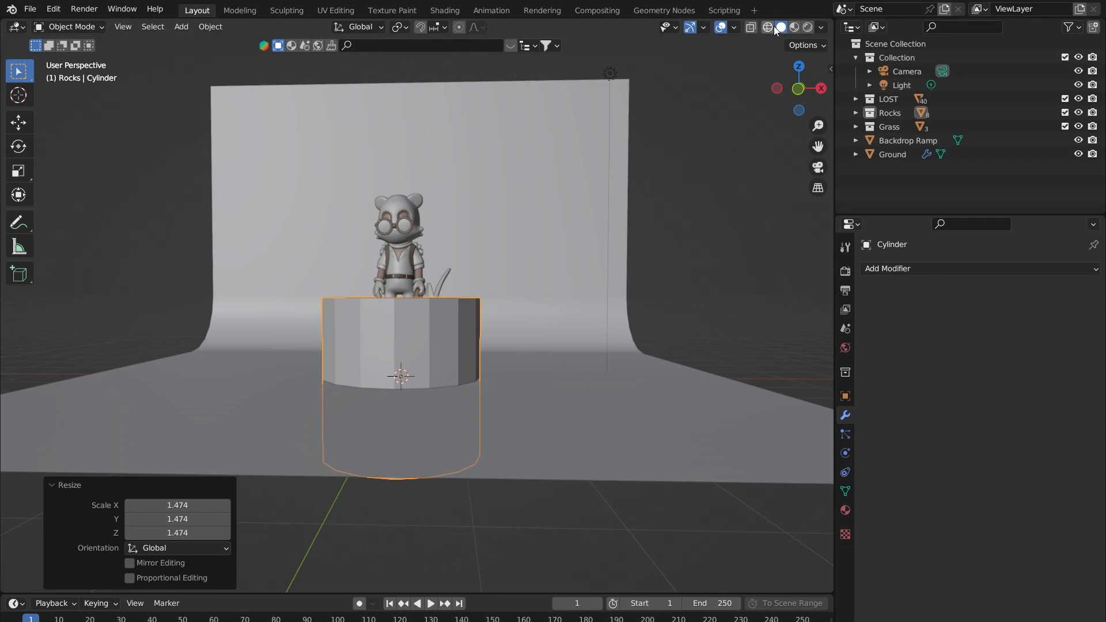
{"action": "middle_click_drag", "start_coordinate": [395, 224], "coordinate": [414, 230], "text": "shift"}
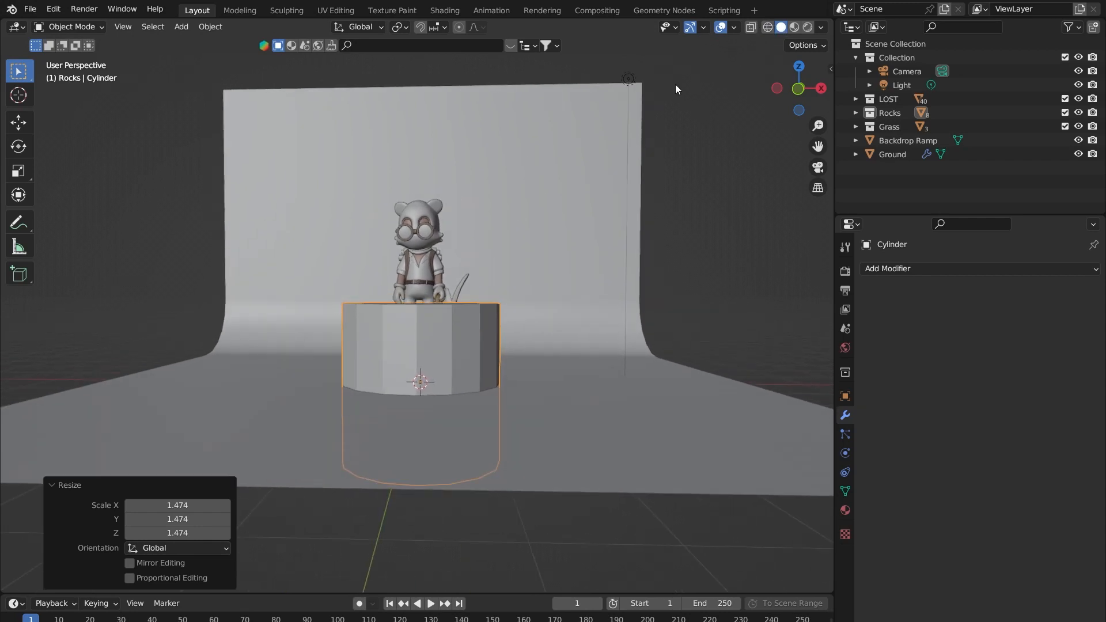
{"action": "left_click", "coordinate": [755, 27]}
{"action": "mouse_move", "coordinate": [489, 262]}
{"action": "middle_mouse_down"}
{"action": "mouse_move", "coordinate": [444, 321]}
{"action": "mouse_move", "coordinate": [360, 254]}
{"action": "mouse_move", "coordinate": [492, 257]}
{"action": "middle_mouse_up"}
{"action": "scroll", "coordinate": [492, 256], "scroll_direction": "up", "scroll_amount": 2}
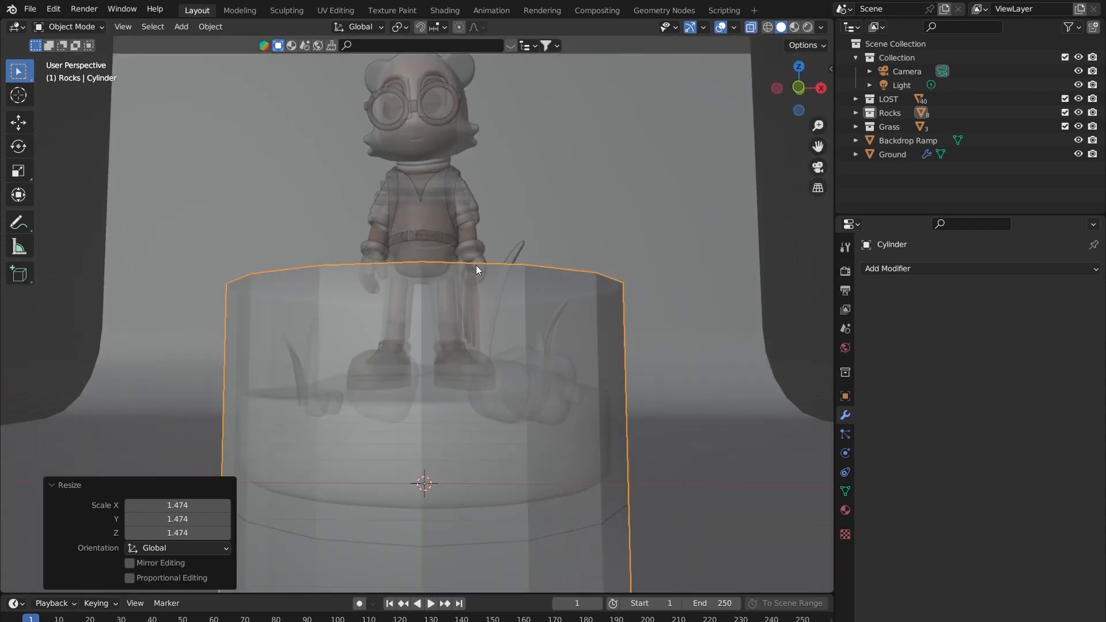
- Examine the character and base through the cylinder from close up and from several angles
{"action": "scroll", "coordinate": [374, 242], "scroll_direction": "up", "scroll_amount": 5}
{"action": "scroll", "coordinate": [426, 294], "scroll_direction": "down", "scroll_amount": 3}
{"action": "middle_click_drag", "start_coordinate": [434, 333], "coordinate": [455, 183]}
{"action": "middle_click_drag", "start_coordinate": [371, 157], "coordinate": [311, 166]}
{"action": "middle_click_drag", "start_coordinate": [371, 144], "coordinate": [596, 189]}
{"action": "scroll", "coordinate": [402, 437], "scroll_direction": "up", "scroll_amount": 4}
{"action": "middle_click_drag", "start_coordinate": [401, 436], "coordinate": [351, 312]}
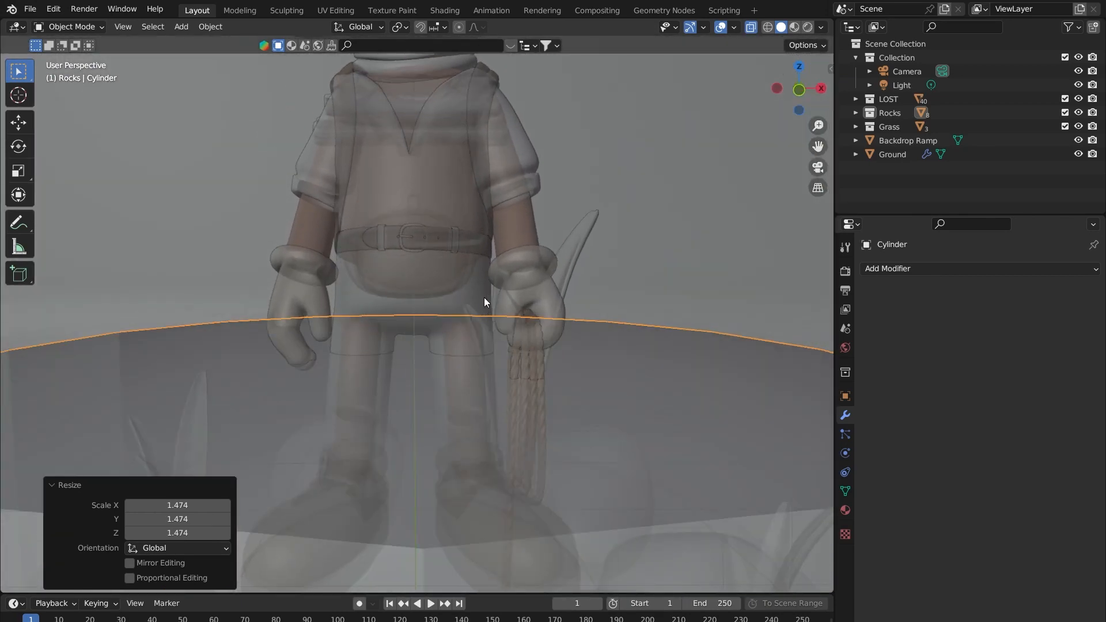
{"action": "middle_click_drag", "start_coordinate": [535, 316], "coordinate": [390, 366]}
{"action": "middle_click_drag", "start_coordinate": [433, 320], "coordinate": [444, 205]}
{"action": "scroll", "coordinate": [457, 222], "scroll_direction": "down", "scroll_amount": 2}
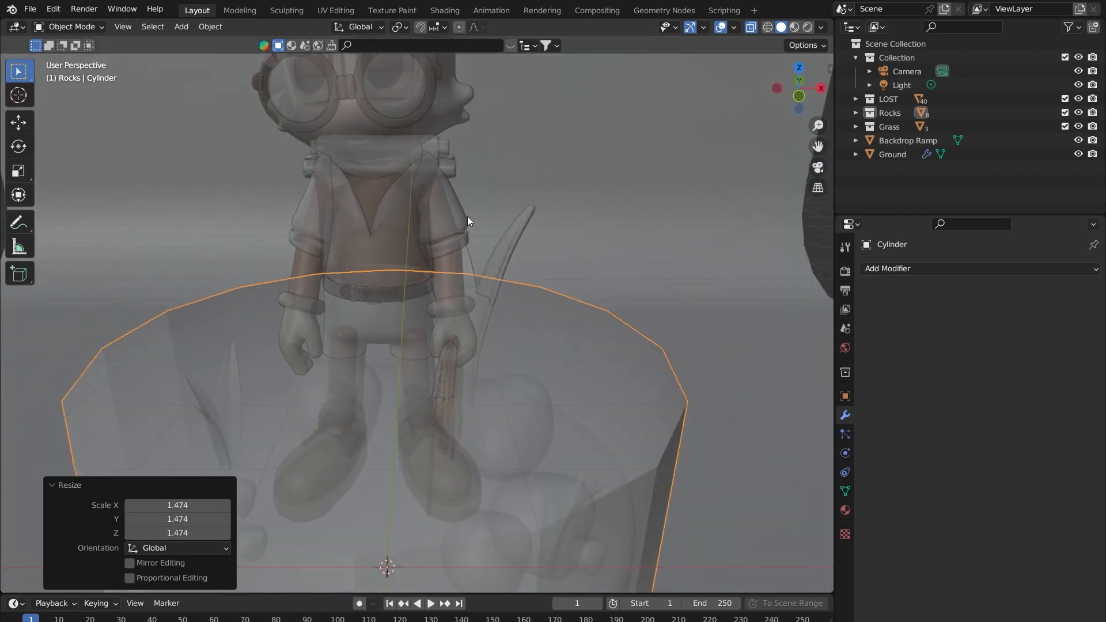
{"action": "scroll", "coordinate": [400, 218], "scroll_direction": "down", "scroll_amount": 6}
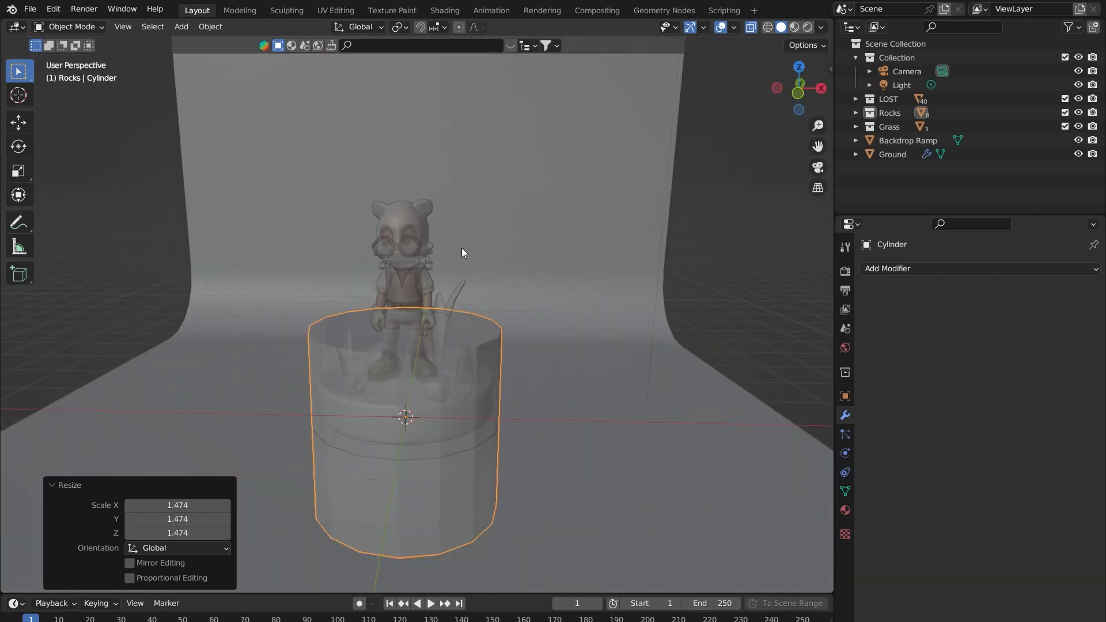
{"action": "middle_click_drag", "start_coordinate": [462, 247], "coordinate": [471, 235]}
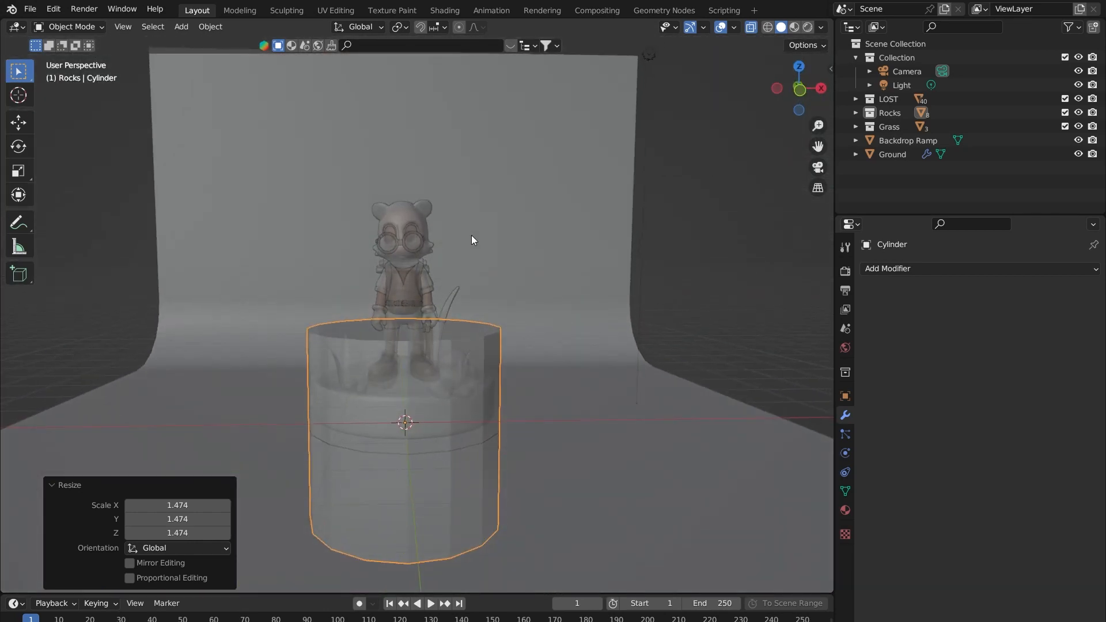
- In Edit Mode, move the cylinder's whole mesh up about 1.466 m along Z
{"action": "left_click", "coordinate": [603, 261]}
{"action": "left_click", "coordinate": [464, 406]}
{"action": "middle_click_drag", "start_coordinate": [371, 355], "coordinate": [461, 312]}
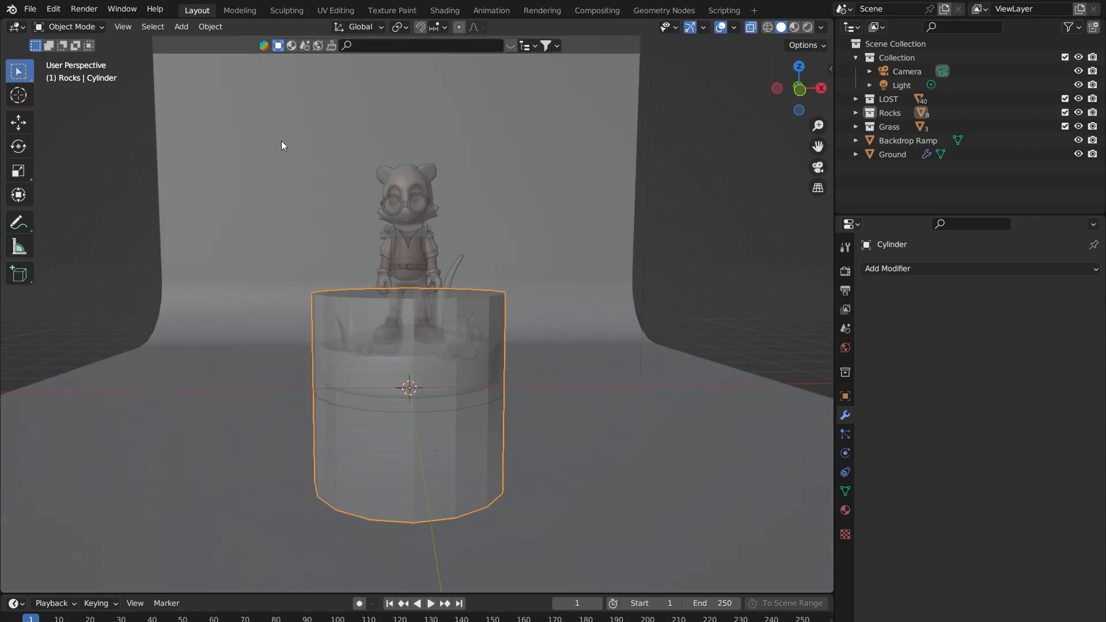
{"action": "mouse_move", "coordinate": [455, 347]}
{"action": "middle_mouse_down"}
{"action": "mouse_move", "coordinate": [478, 495]}
{"action": "mouse_move", "coordinate": [459, 316]}
{"action": "mouse_move", "coordinate": [465, 334]}
{"action": "middle_mouse_up"}
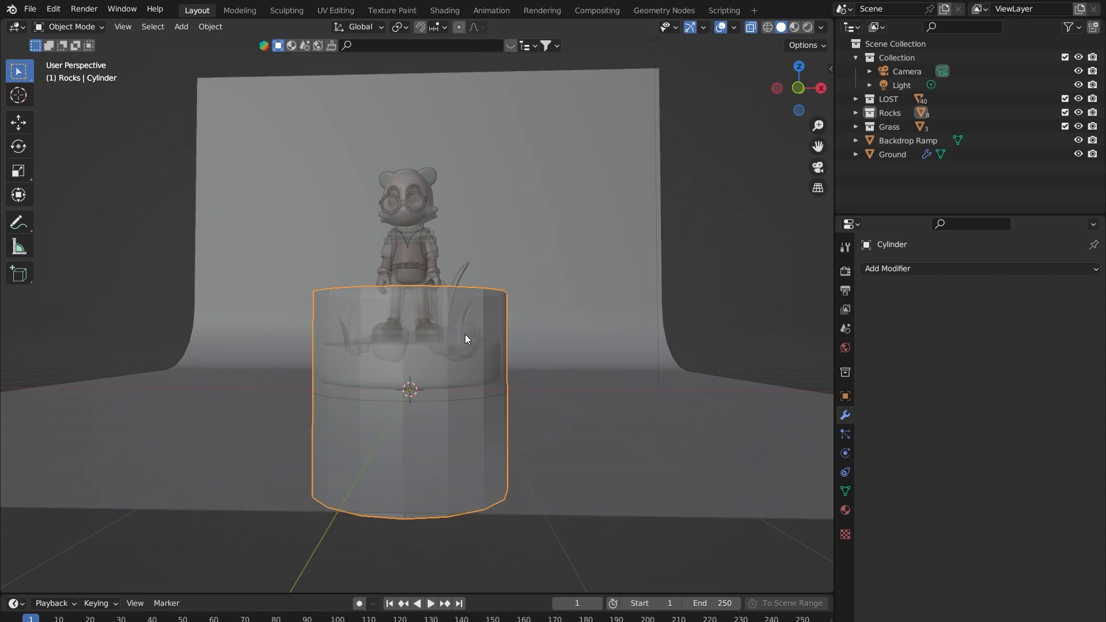
{"action": "key", "text": "Tab"}
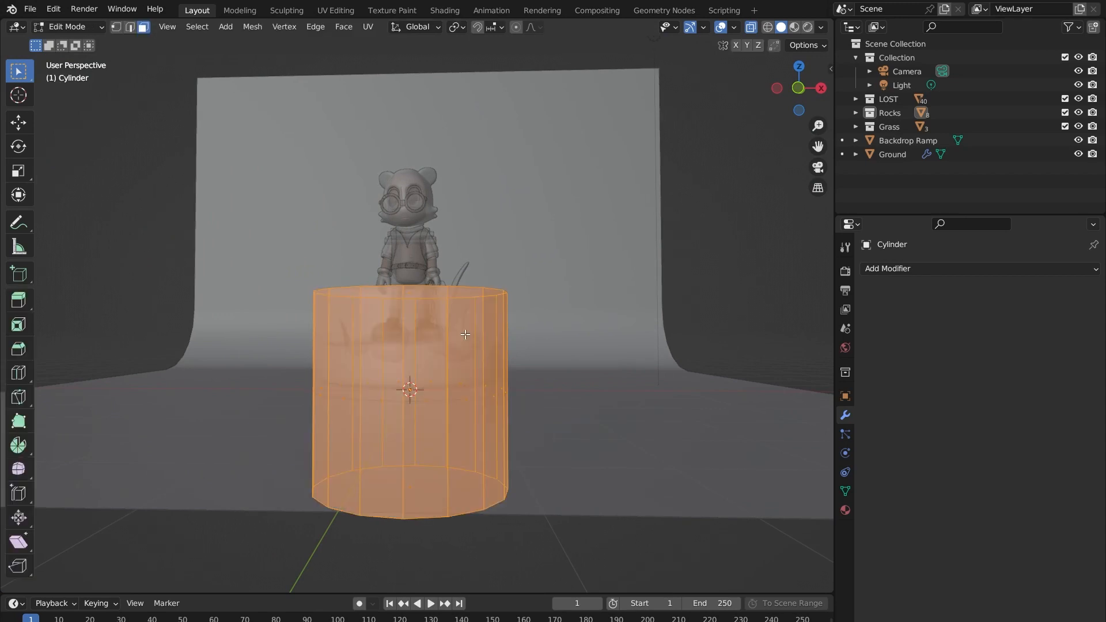
{"action": "key", "text": "g"}
{"action": "key", "text": "z"}
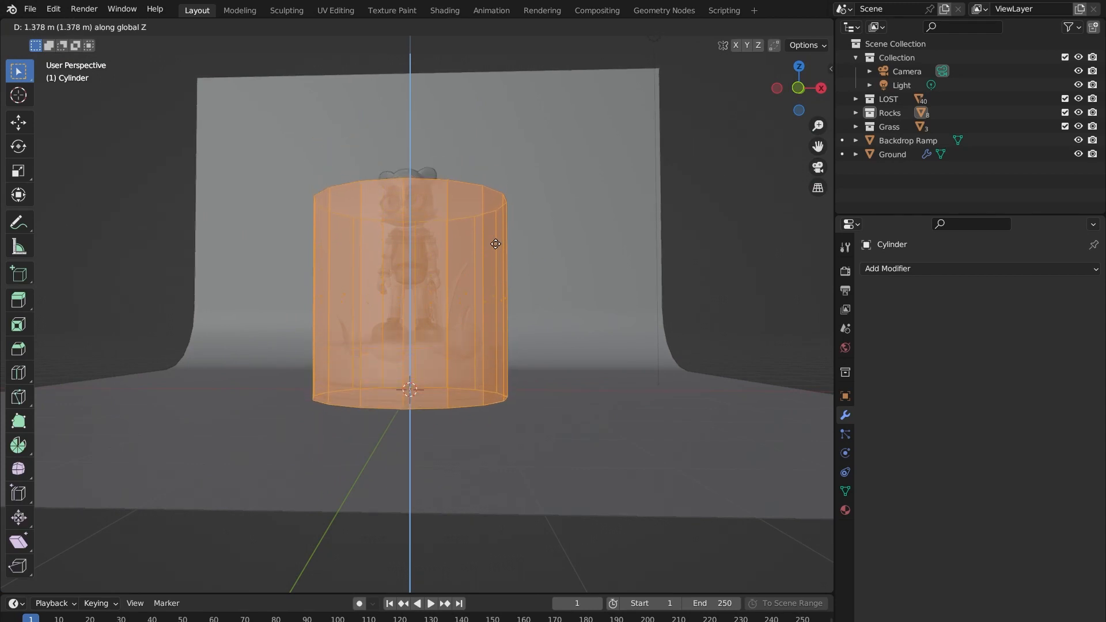
{"action": "left_click", "coordinate": [494, 240]}
{"action": "middle_click_drag", "start_coordinate": [494, 241], "coordinate": [531, 305]}
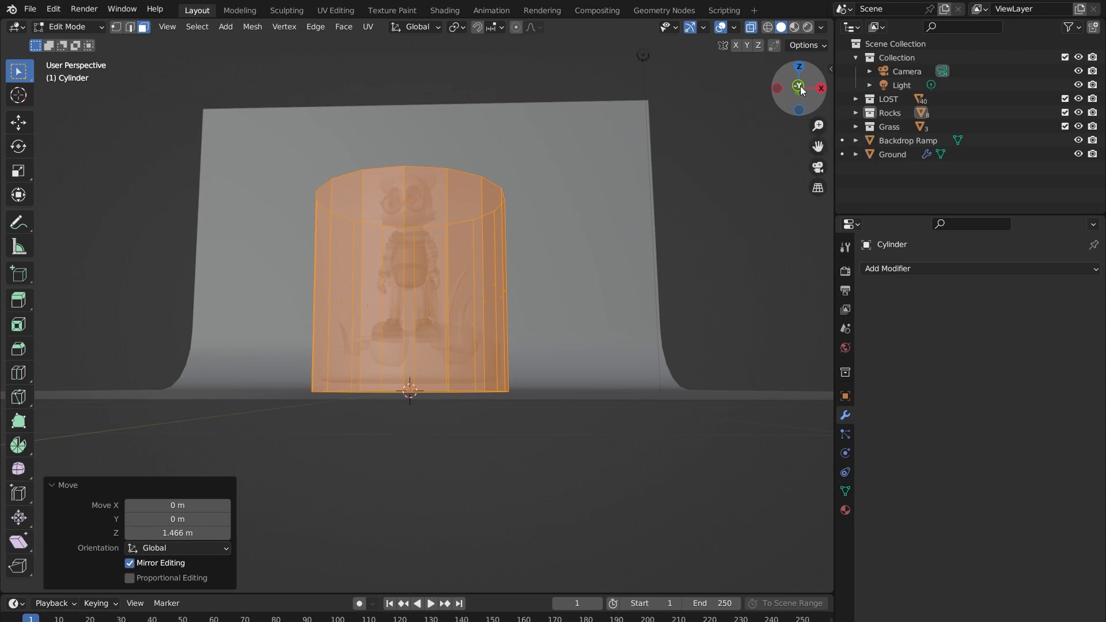
- In the front view, nudge the cylinder's mesh up about 0.04 m along Z, just above the floor line
{"action": "left_click", "coordinate": [800, 86]}
{"action": "scroll", "coordinate": [361, 405], "scroll_direction": "up", "scroll_amount": 3}
{"action": "key", "text": "g"}
{"action": "key", "text": "z"}
{"action": "left_click", "coordinate": [607, 403]}
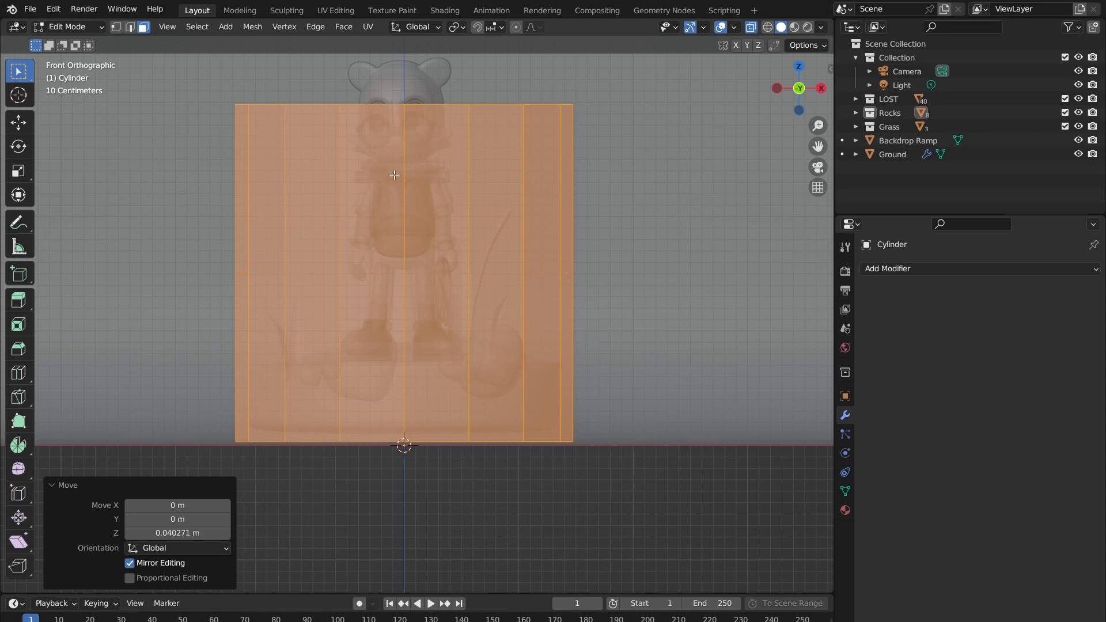
- Clear the selection and box-select all of the cylinder's faces again in the front view
{"action": "scroll", "coordinate": [427, 149], "scroll_direction": "down", "scroll_amount": 3}
{"action": "key", "text": "Tab"}
{"action": "key", "text": "Tab"}
{"action": "middle_click_drag", "start_coordinate": [483, 185], "coordinate": [456, 269], "text": "shift"}
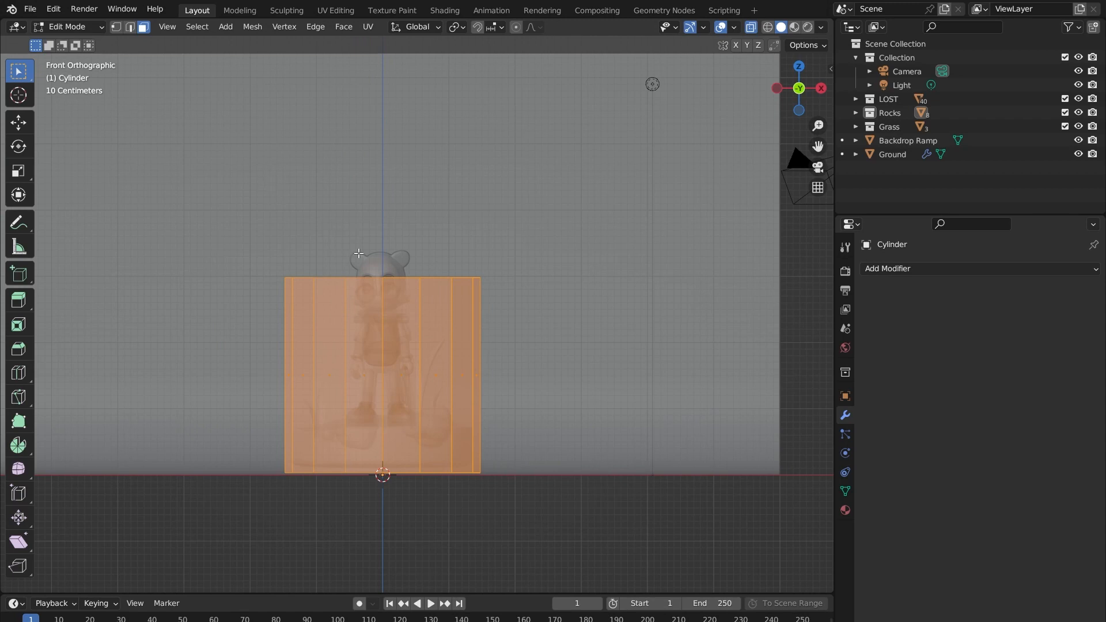
{"action": "left_click", "coordinate": [261, 266]}
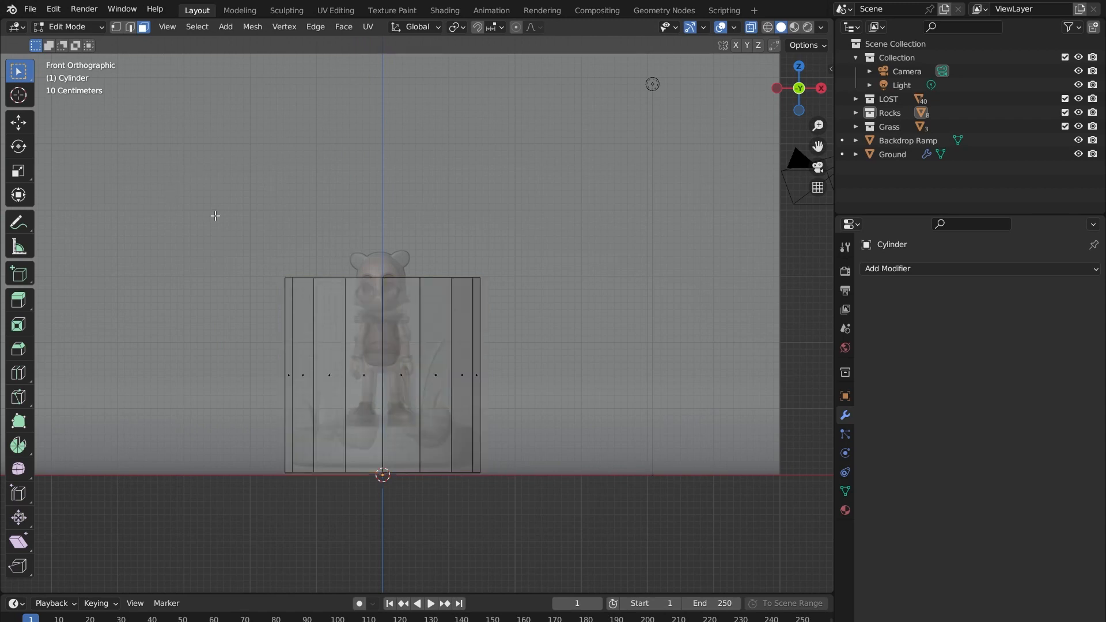
{"action": "left_click_drag", "start_coordinate": [129, 161], "coordinate": [588, 549]}
{"action": "middle_click_drag", "start_coordinate": [449, 370], "coordinate": [674, 298]}
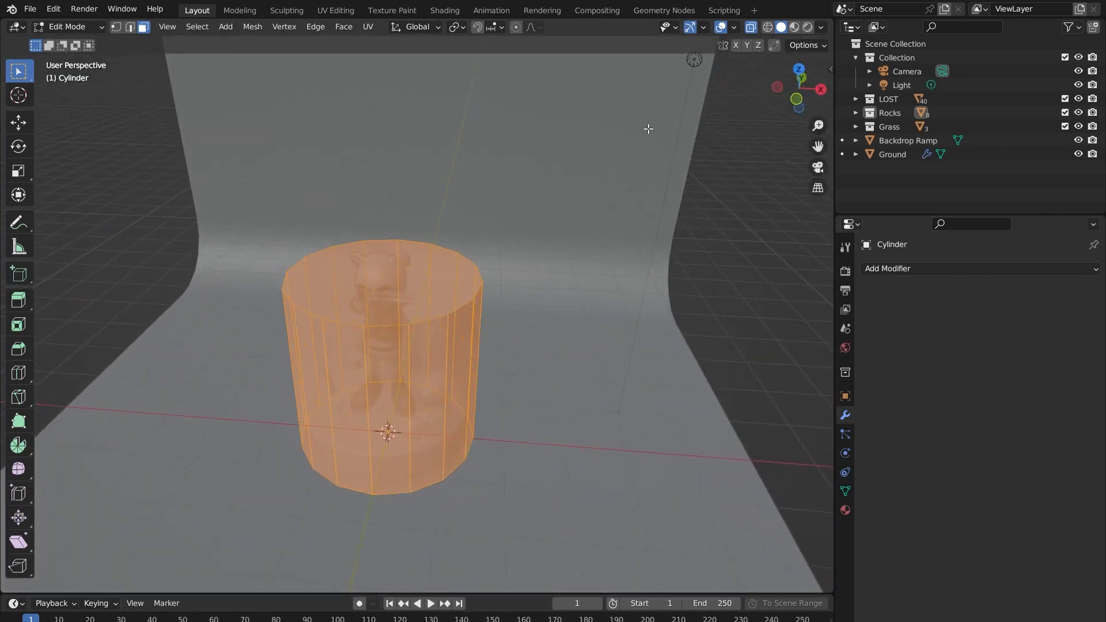
- Turn off X-ray, box-select the cylinder's faces in the front view, and examine the selection from an angle
{"action": "left_click", "coordinate": [751, 27]}
{"action": "scroll", "coordinate": [438, 286], "scroll_direction": "down", "scroll_amount": 2}
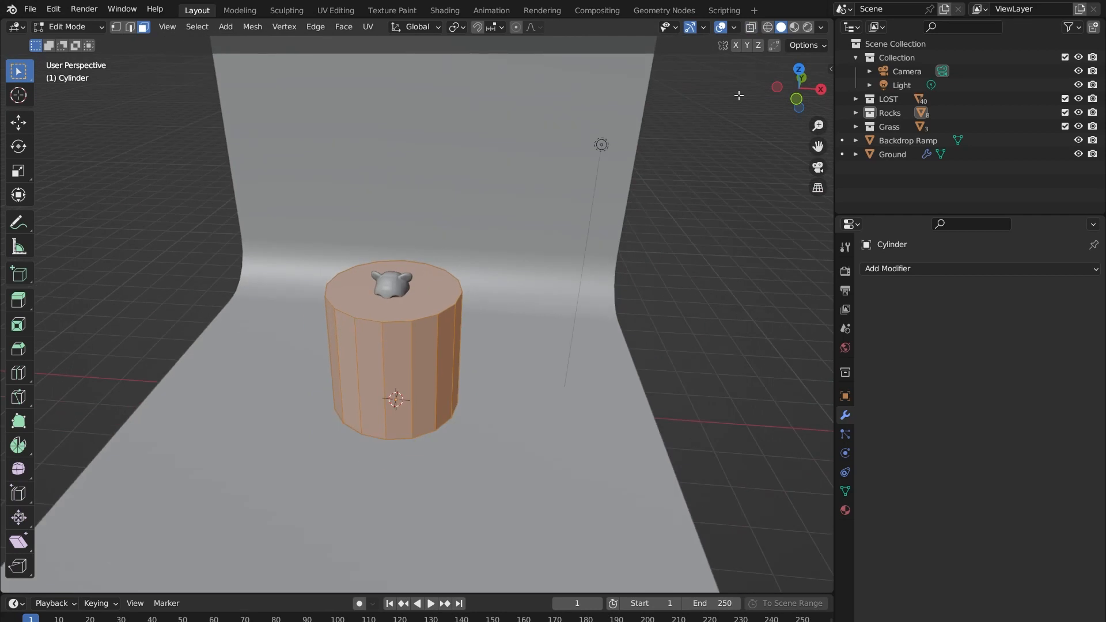
{"action": "left_click", "coordinate": [796, 100]}
{"action": "left_click", "coordinate": [424, 268]}
{"action": "left_click_drag", "start_coordinate": [203, 225], "coordinate": [564, 510]}
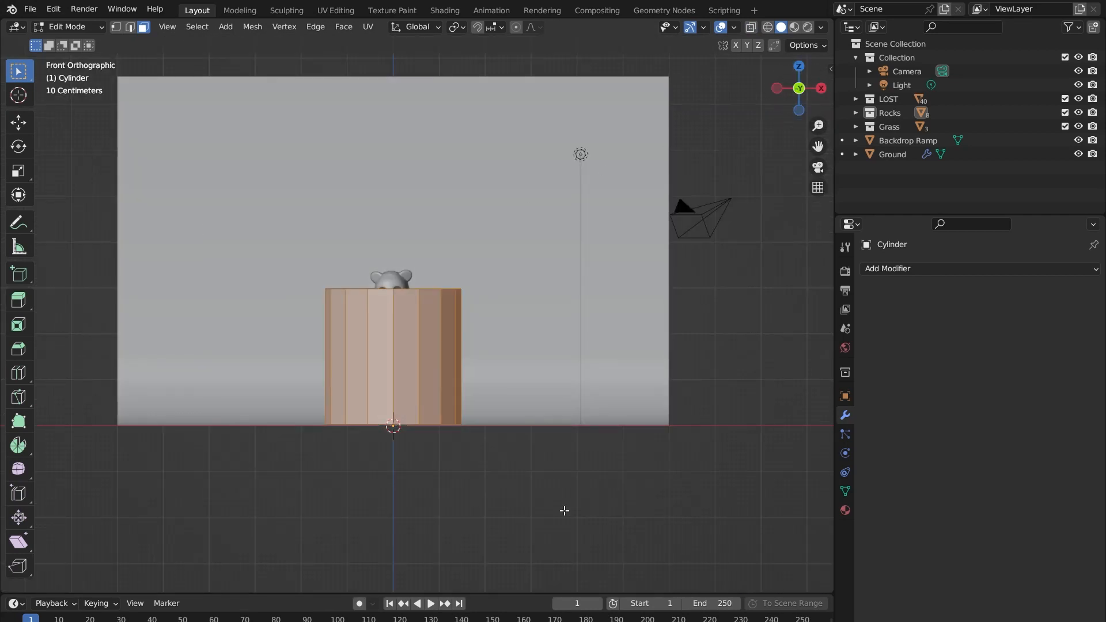
{"action": "middle_click_drag", "start_coordinate": [564, 493], "coordinate": [370, 448]}
{"action": "middle_click_drag", "start_coordinate": [505, 188], "coordinate": [346, 266]}
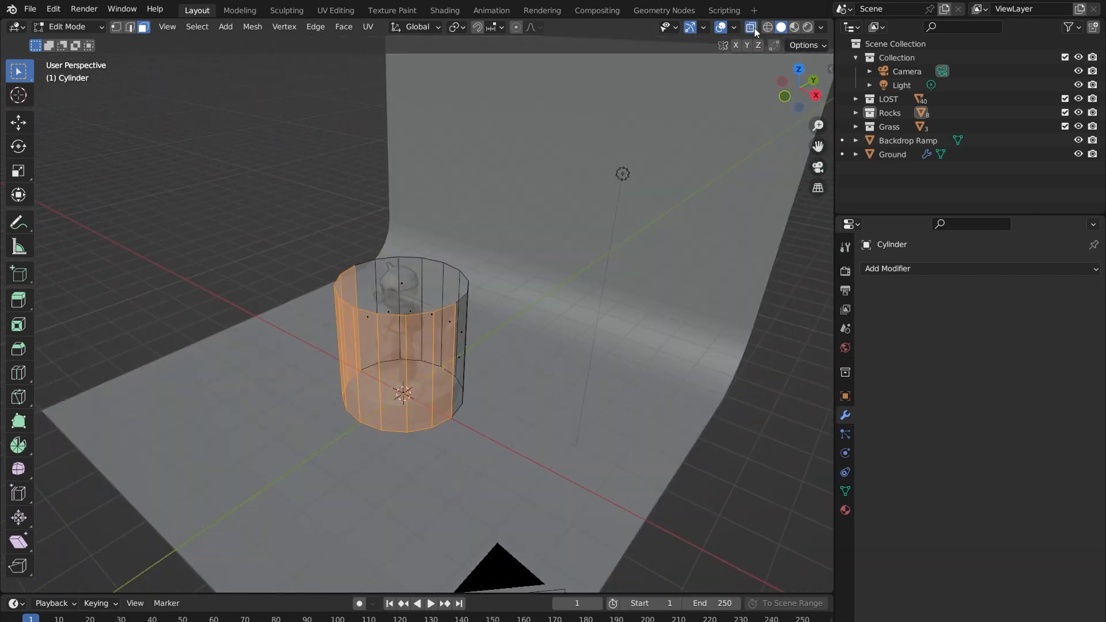
- Turn X-ray back on, box-select all of the cylinder's faces through the mesh, and return to the front view
{"action": "left_click", "coordinate": [751, 28]}
{"action": "left_click_drag", "start_coordinate": [225, 180], "coordinate": [612, 547]}
{"action": "middle_click_drag", "start_coordinate": [453, 406], "coordinate": [364, 250]}
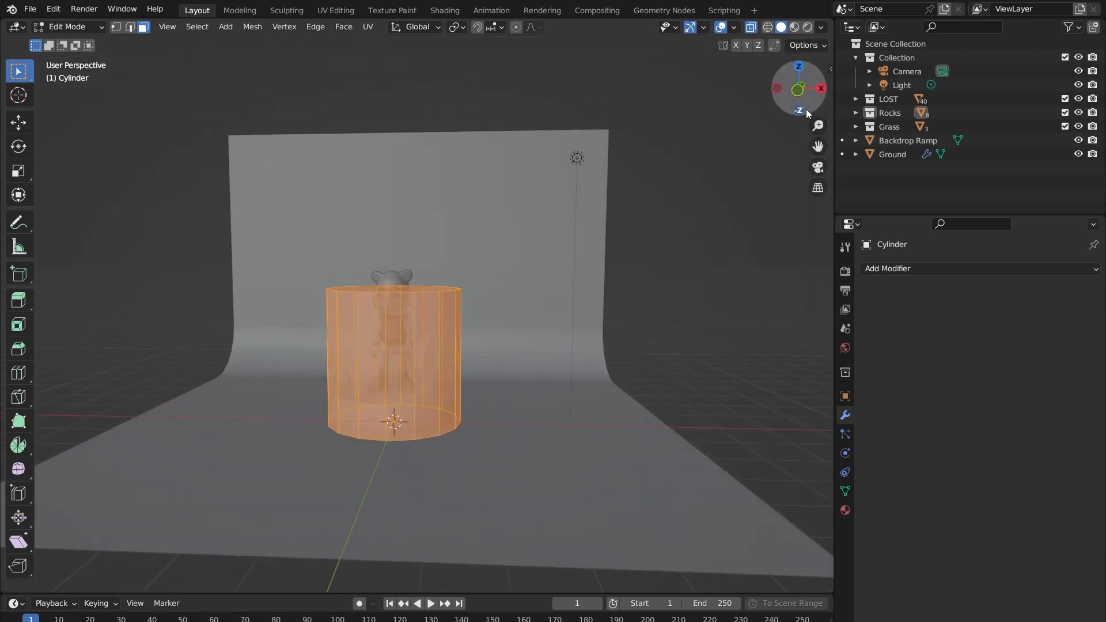
{"action": "left_click", "coordinate": [799, 89]}
{"action": "scroll", "coordinate": [471, 262], "scroll_direction": "up", "scroll_amount": 3}
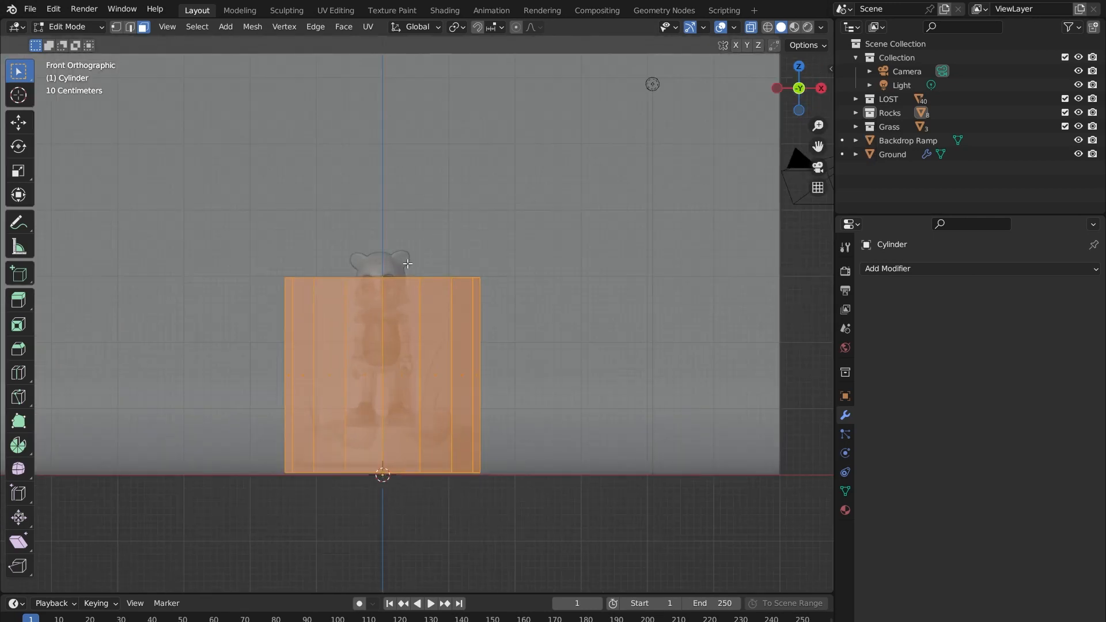
{"action": "middle_click_drag", "start_coordinate": [471, 262], "coordinate": [517, 222], "text": "shift"}
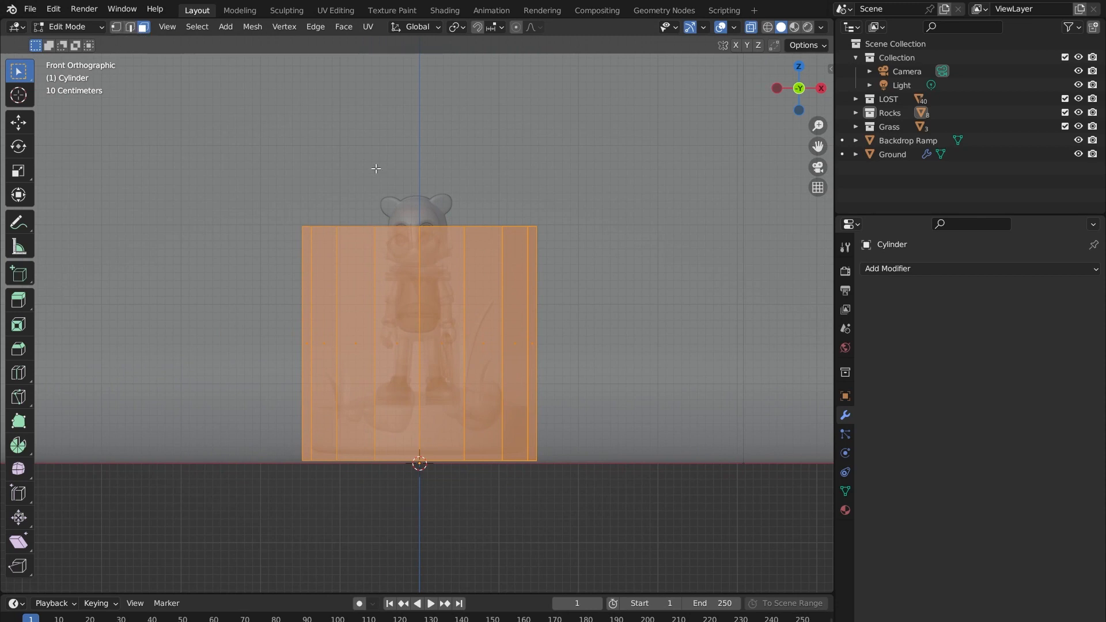
- Clear the selection and box-select only the cylinder's top face in the front view
{"action": "left_click", "coordinate": [277, 183]}
{"action": "left_click_drag", "start_coordinate": [205, 167], "coordinate": [701, 251]}
{"action": "middle_click_drag", "start_coordinate": [379, 242], "coordinate": [451, 283], "text": "shift"}
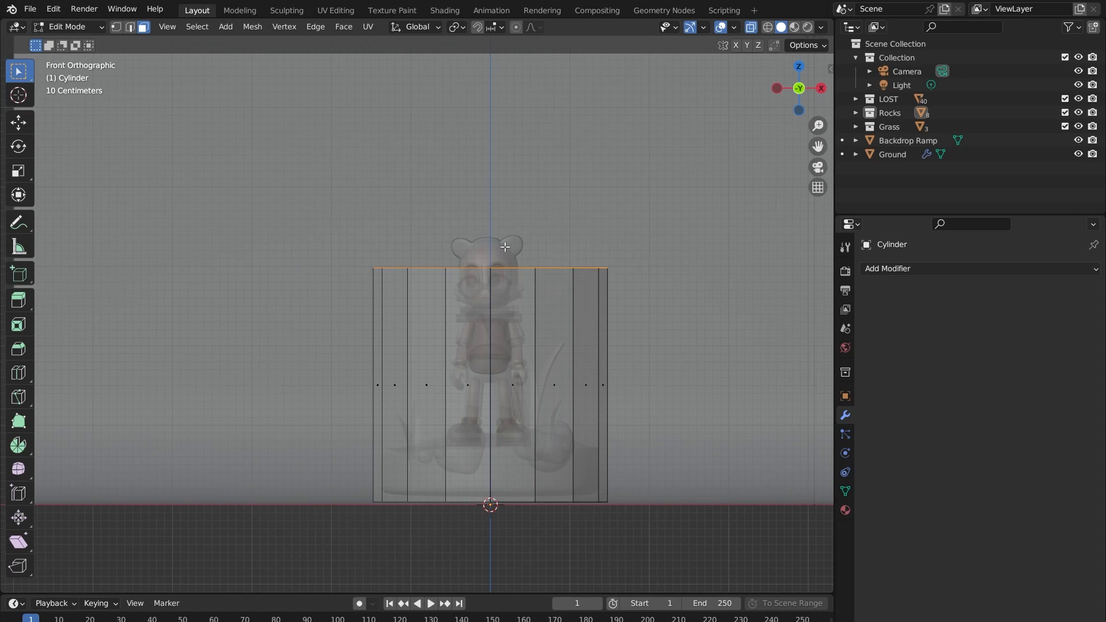
{"action": "middle_click_drag", "start_coordinate": [505, 247], "coordinate": [404, 245]}
{"action": "middle_click_drag", "start_coordinate": [425, 288], "coordinate": [398, 307]}
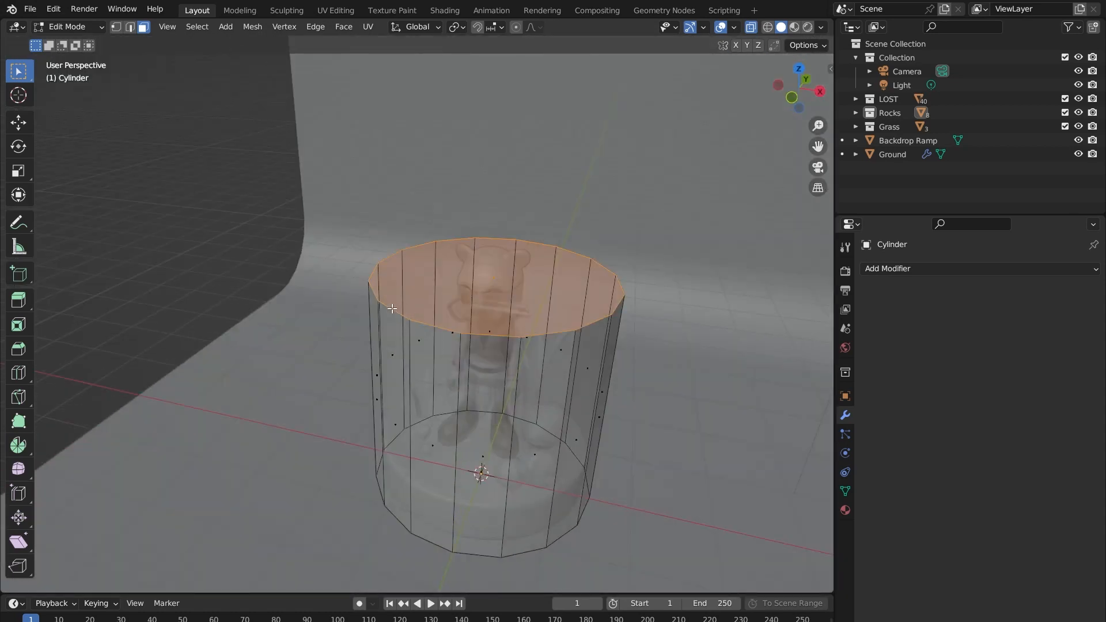
- Switch to edge selection and select the edge loop around the cylinder's top rim
{"action": "left_click", "coordinate": [392, 309]}
{"action": "key", "text": "2"}
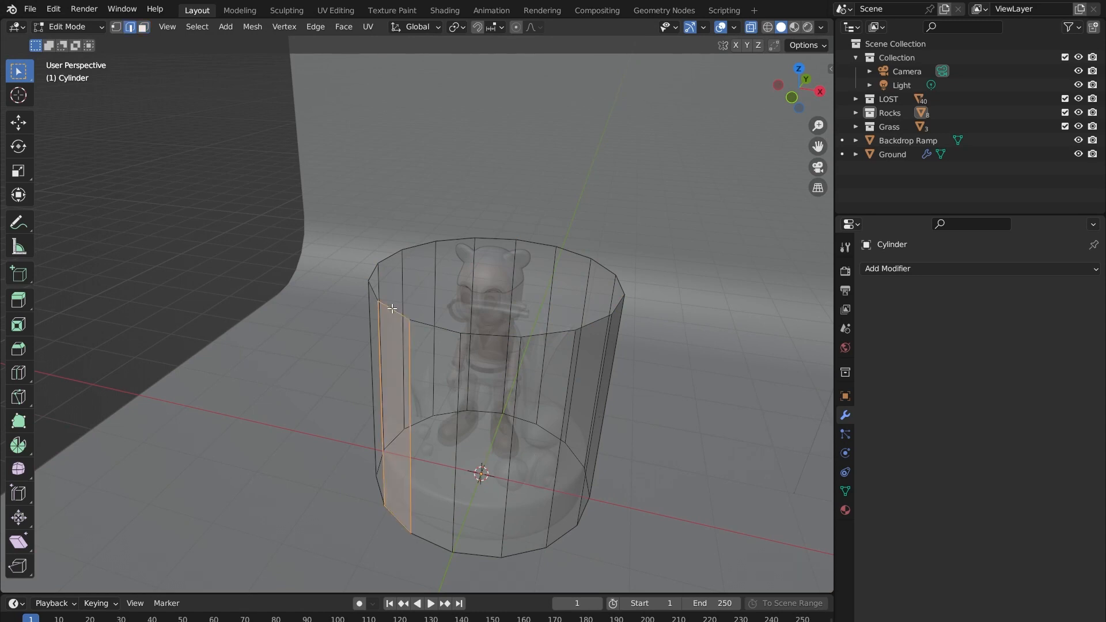
{"action": "left_click", "coordinate": [392, 309], "text": "alt"}
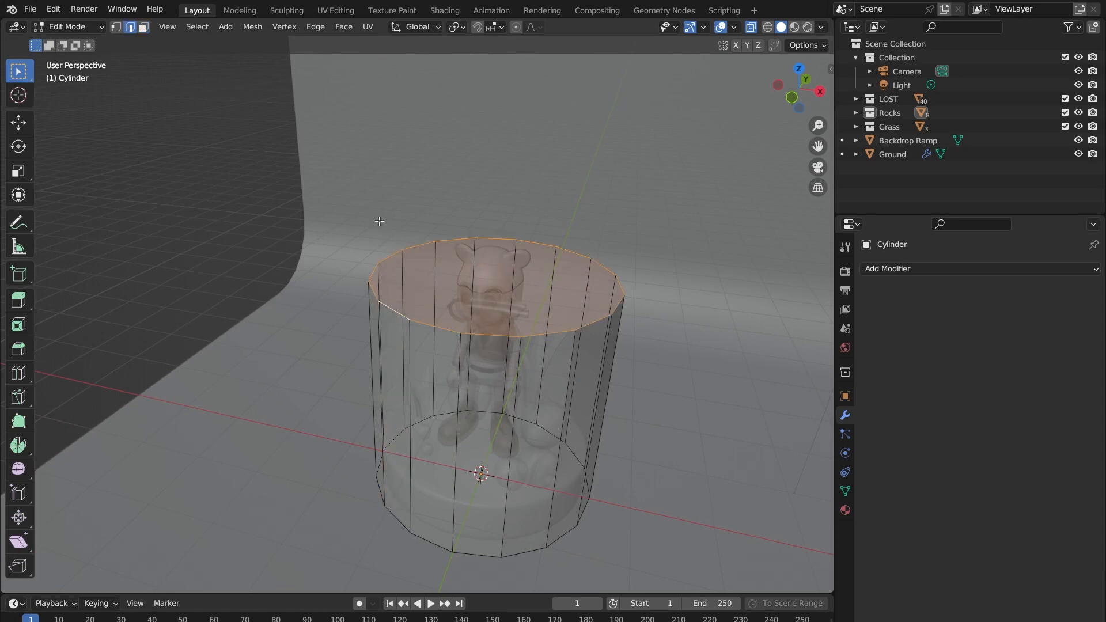
- In the front view, move the cylinder's top edge loop up about 1.461 m along Z, well above the character's head
{"action": "middle_click_drag", "start_coordinate": [736, 192], "coordinate": [789, 152]}
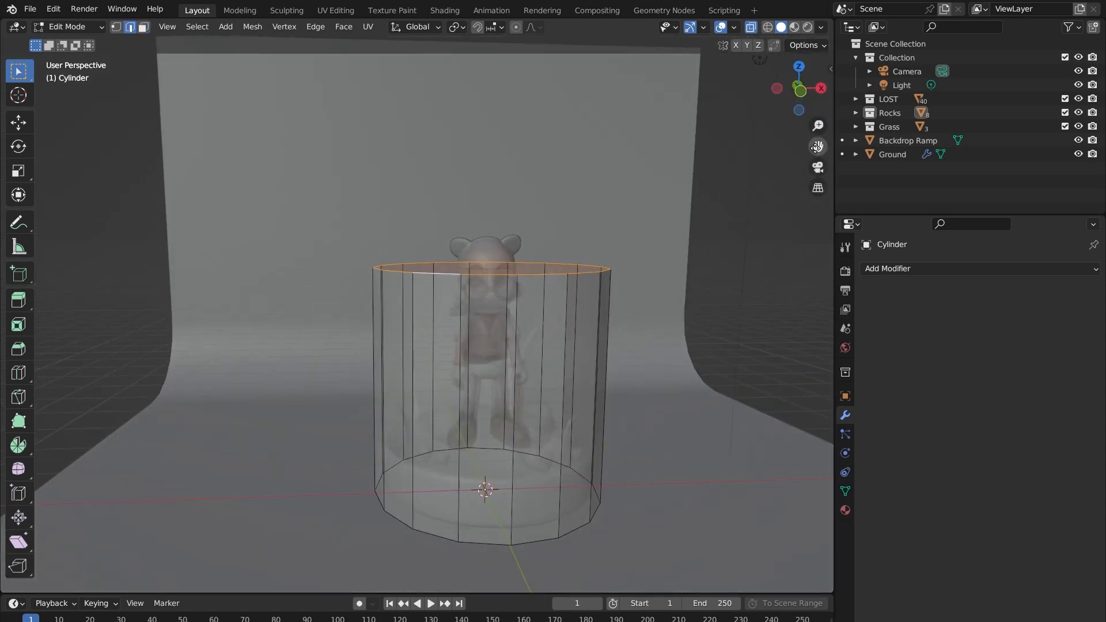
{"action": "left_click", "coordinate": [799, 91]}
{"action": "left_click", "coordinate": [799, 91]}
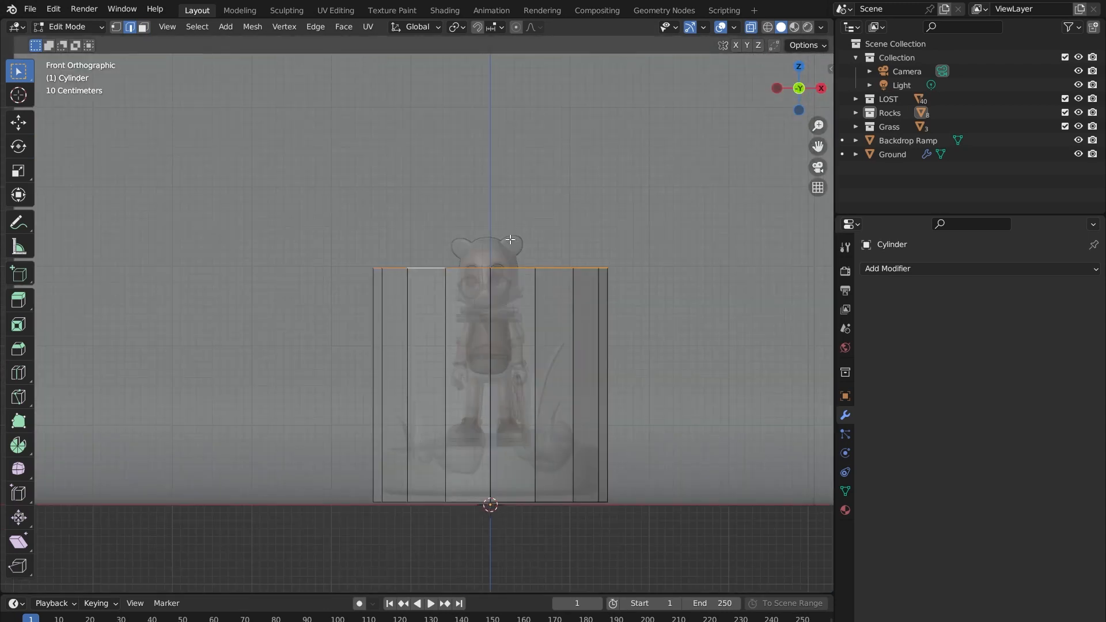
{"action": "middle_click_drag", "start_coordinate": [571, 282], "coordinate": [436, 295], "text": "shift"}
{"action": "scroll", "coordinate": [493, 278], "scroll_direction": "down", "scroll_amount": 2}
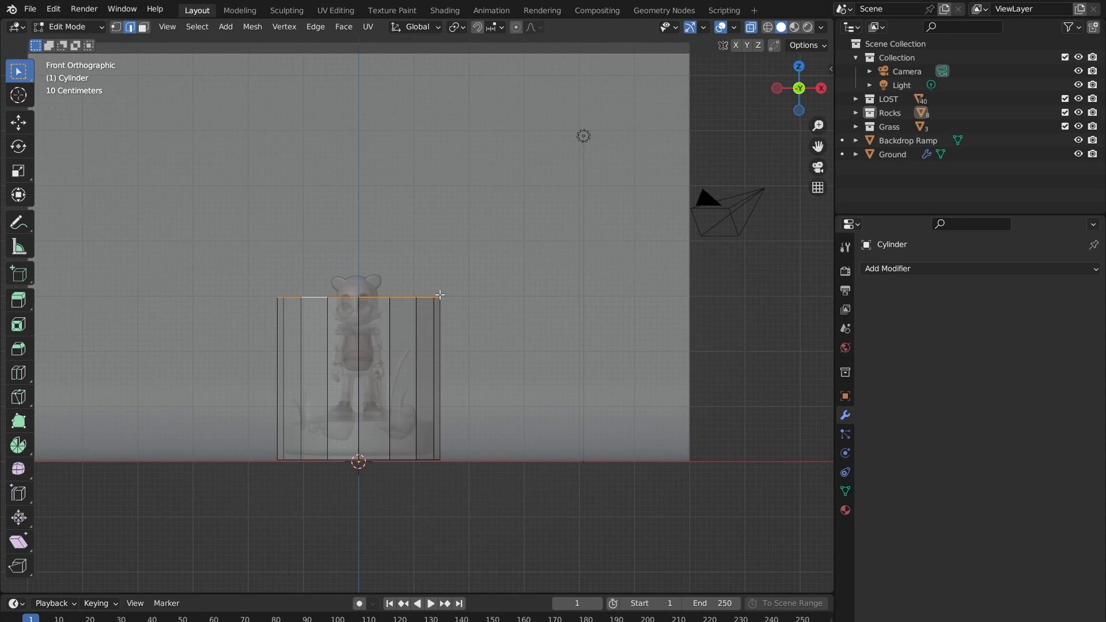
{"action": "key", "text": "g"}
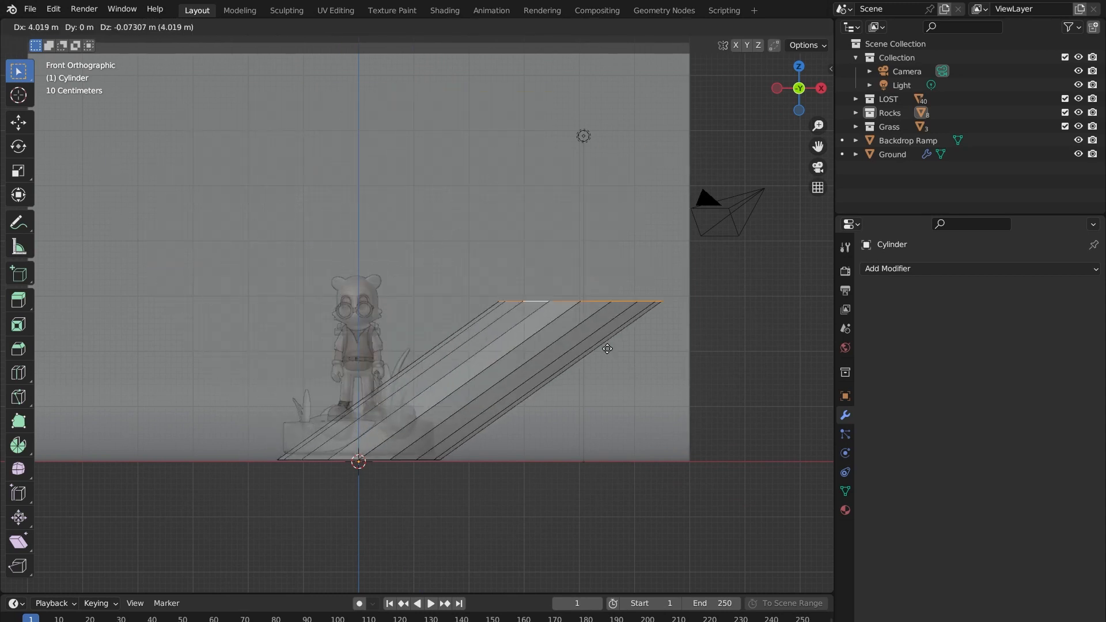
{"action": "key", "text": "z"}
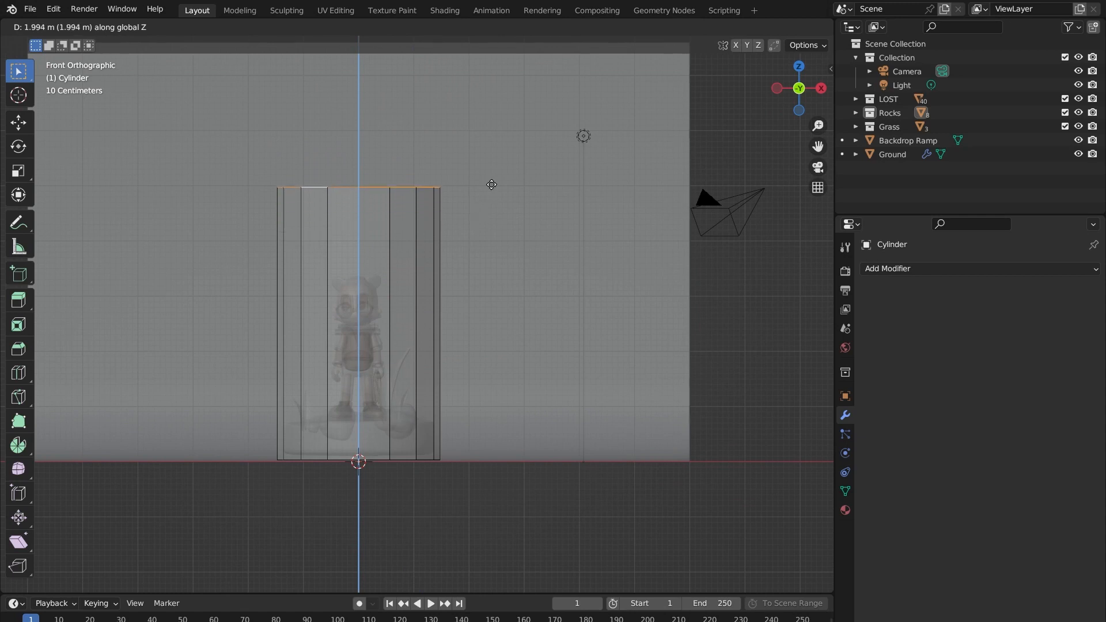
{"action": "left_click", "coordinate": [484, 212]}
{"action": "middle_click_drag", "start_coordinate": [456, 247], "coordinate": [484, 316], "text": "shift"}
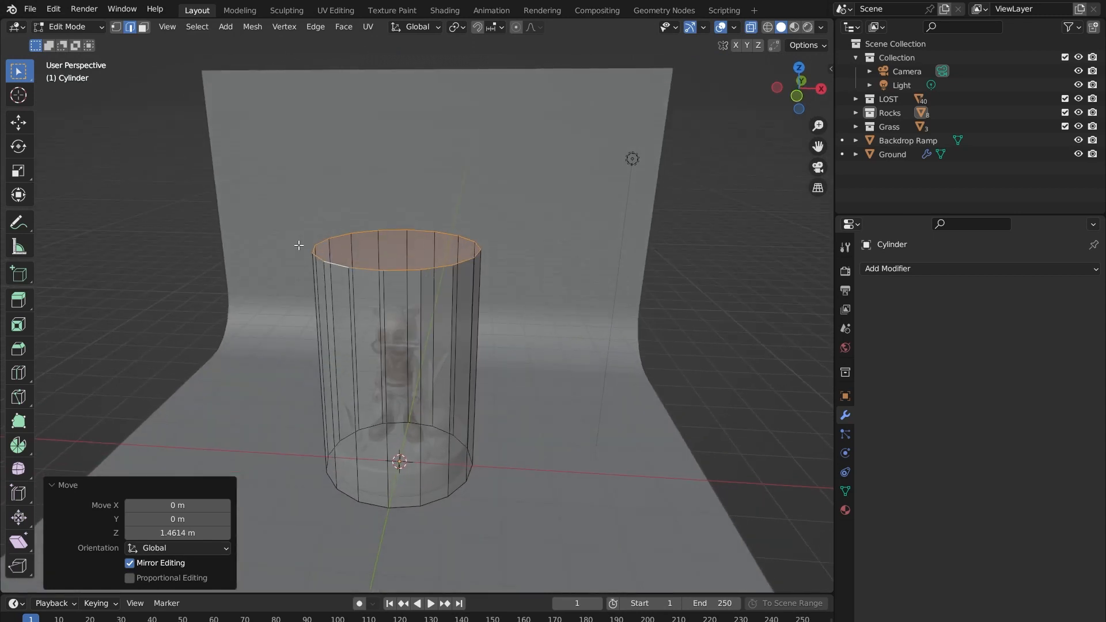
- Delete the cylinder's top face, return to Object Mode, and check the open top with X-ray off
{"action": "scroll", "coordinate": [346, 250], "scroll_direction": "up", "scroll_amount": 4}
{"action": "key", "text": "3"}
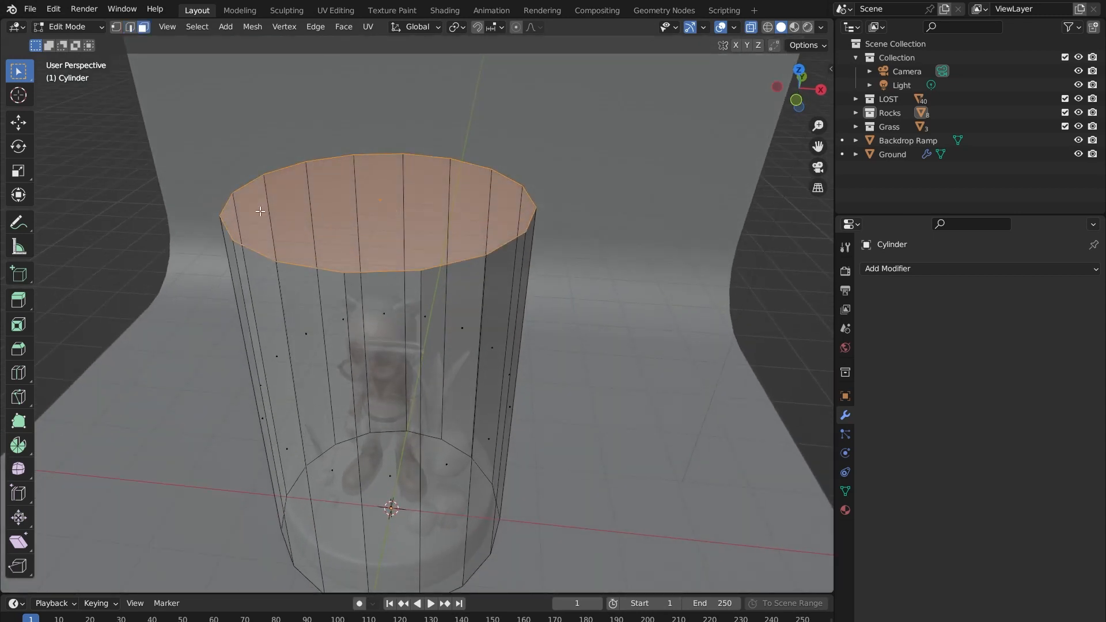
{"action": "left_click", "coordinate": [213, 159]}
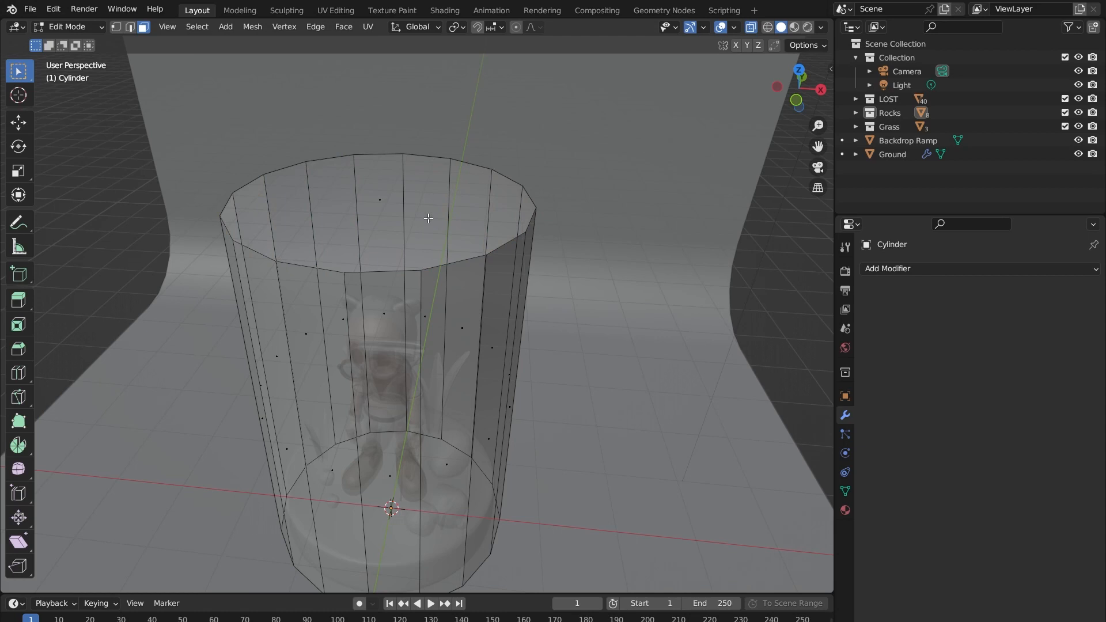
{"action": "left_click", "coordinate": [398, 206]}
{"action": "key", "text": "x"}
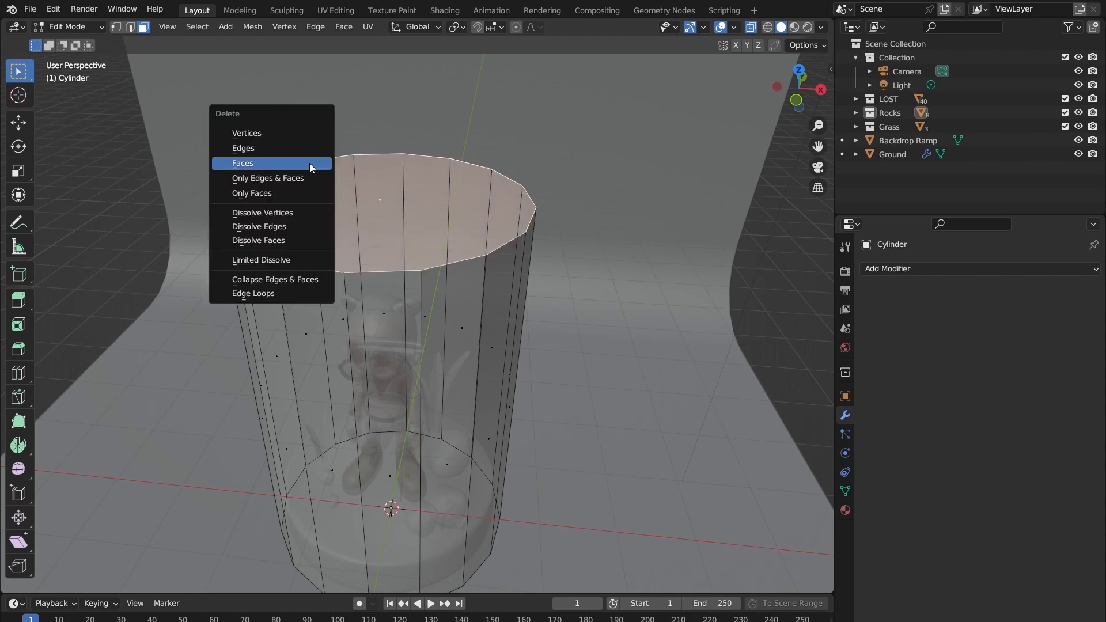
{"action": "left_click", "coordinate": [309, 164]}
{"action": "key", "text": "Tab"}
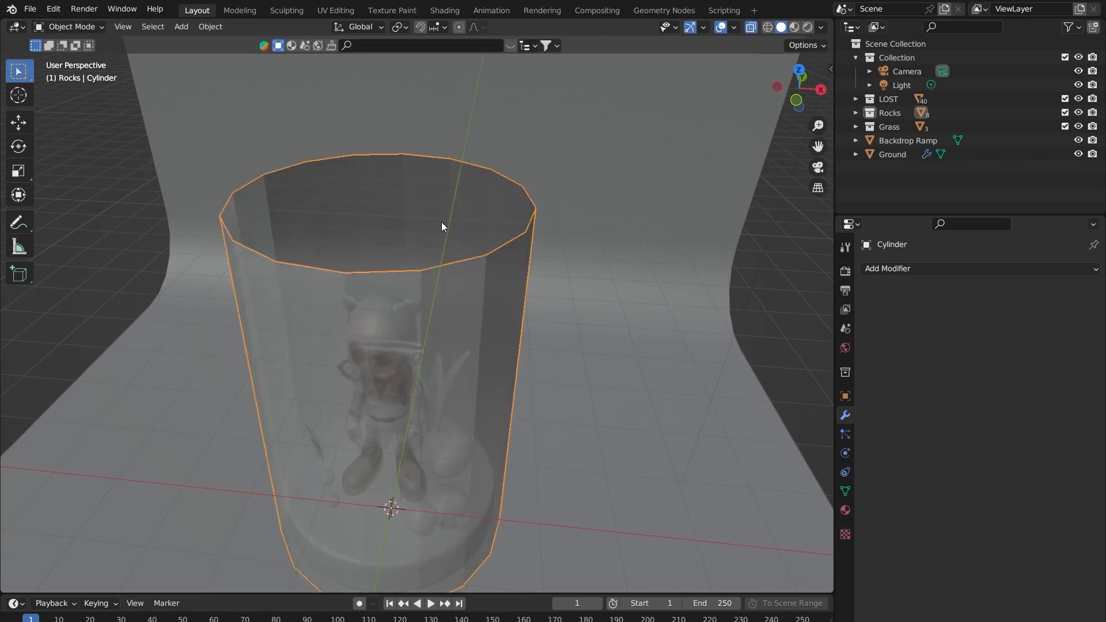
{"action": "left_click", "coordinate": [751, 28]}
{"action": "middle_click_drag", "start_coordinate": [470, 189], "coordinate": [422, 257]}
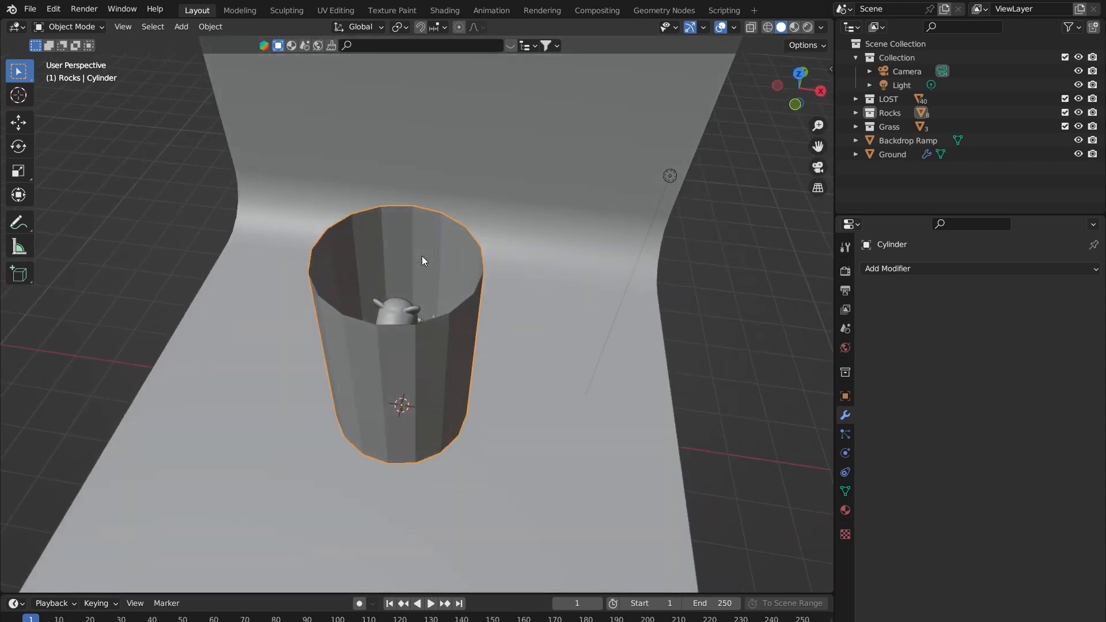
- Turn X-ray on and, in Edit Mode from the front view, box-select the edges of the cylinder's open top rim
{"action": "left_click", "coordinate": [751, 28]}
{"action": "left_click", "coordinate": [798, 107]}
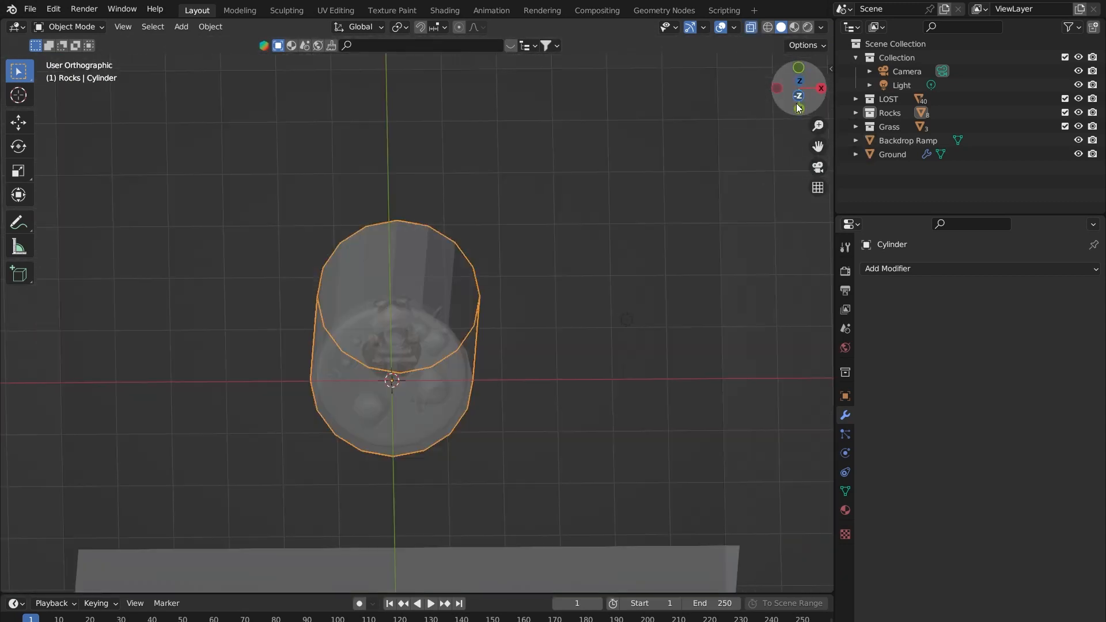
{"action": "left_click", "coordinate": [797, 109]}
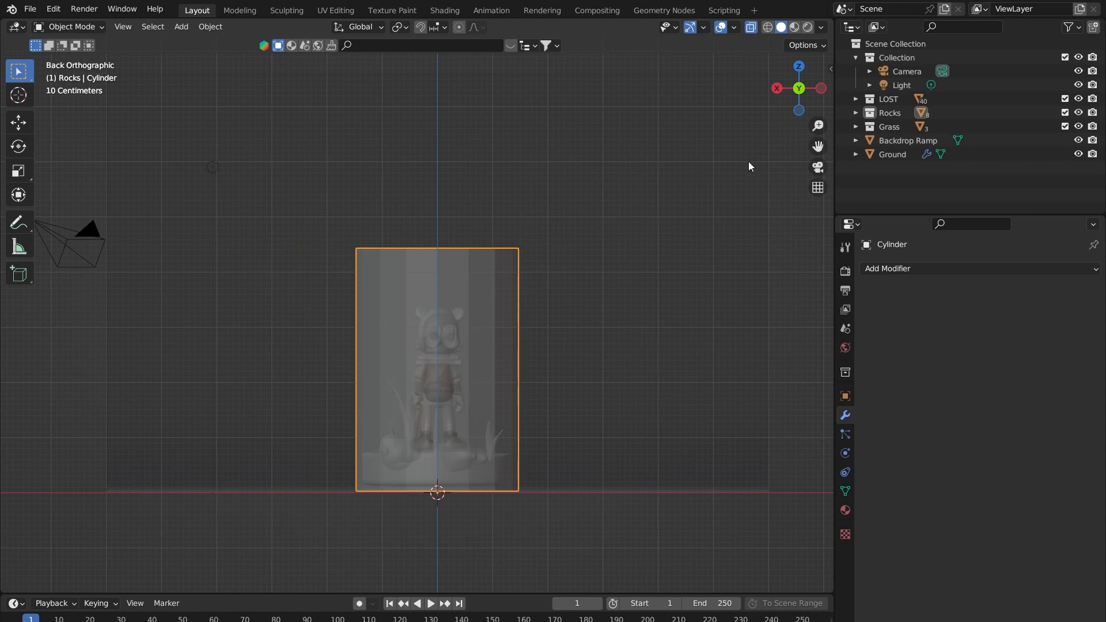
{"action": "left_click", "coordinate": [798, 88]}
{"action": "middle_click_drag", "start_coordinate": [444, 280], "coordinate": [450, 324], "text": "shift"}
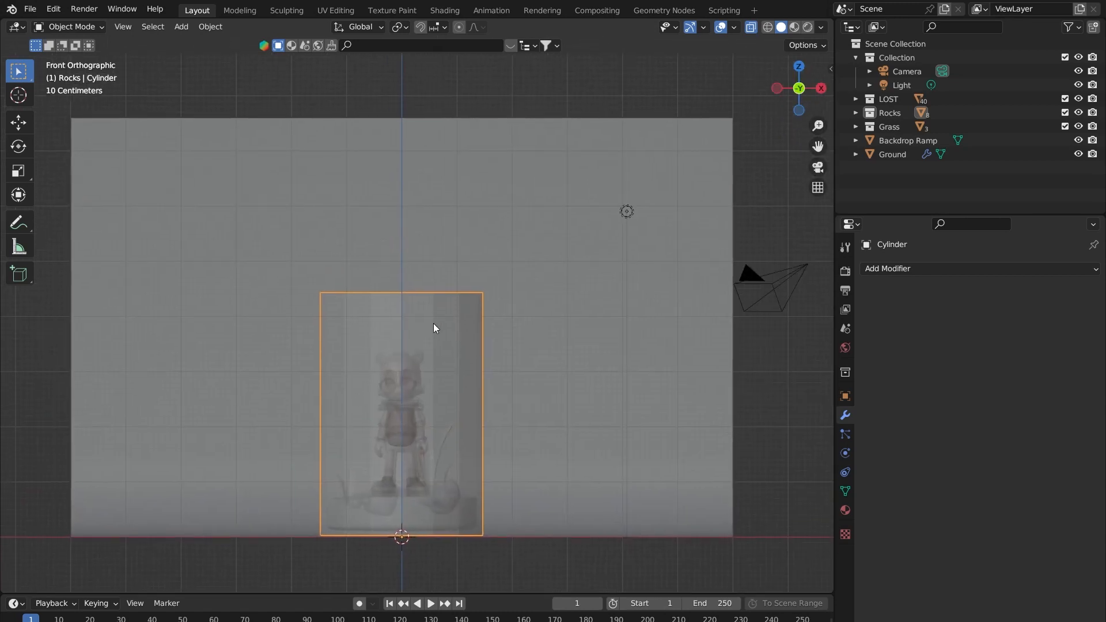
{"action": "key", "text": "Tab"}
{"action": "left_click_drag", "start_coordinate": [240, 235], "coordinate": [525, 307]}
{"action": "key", "text": "2"}
{"action": "left_click_drag", "start_coordinate": [235, 207], "coordinate": [519, 308]}
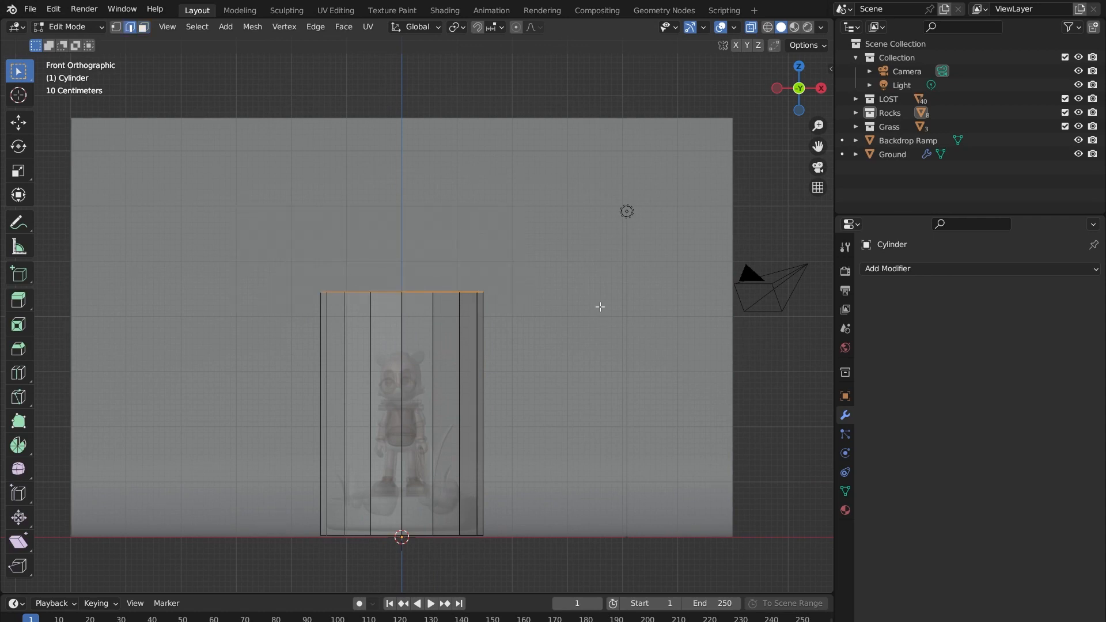
- Extrude the cylinder's top rim up about 1.138 m along Z
{"action": "key", "text": "e"}
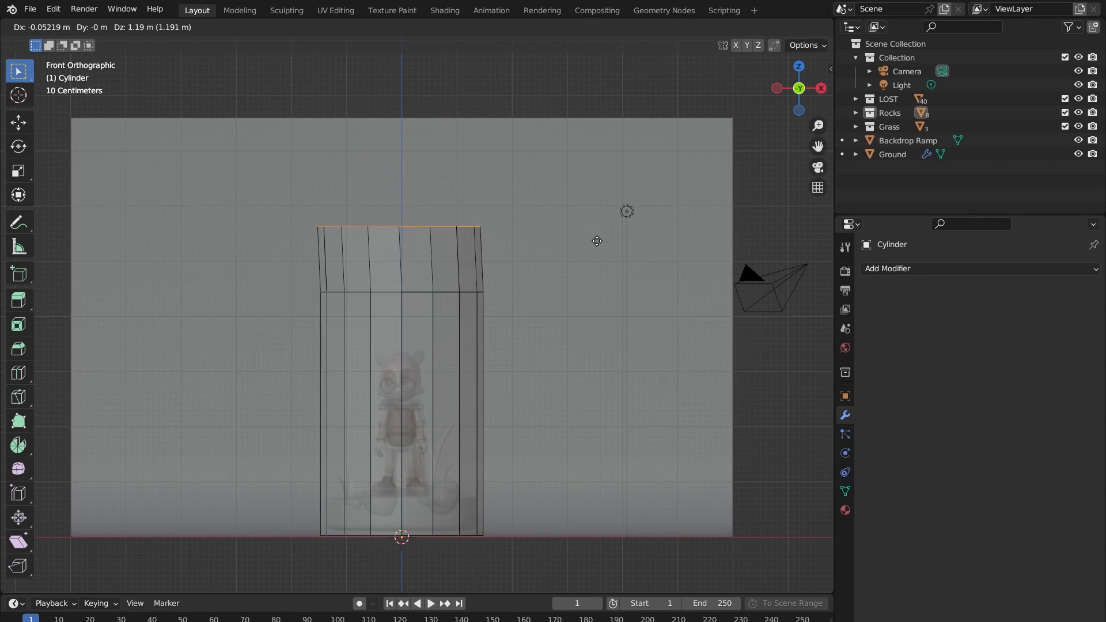
{"action": "key", "text": "z"}
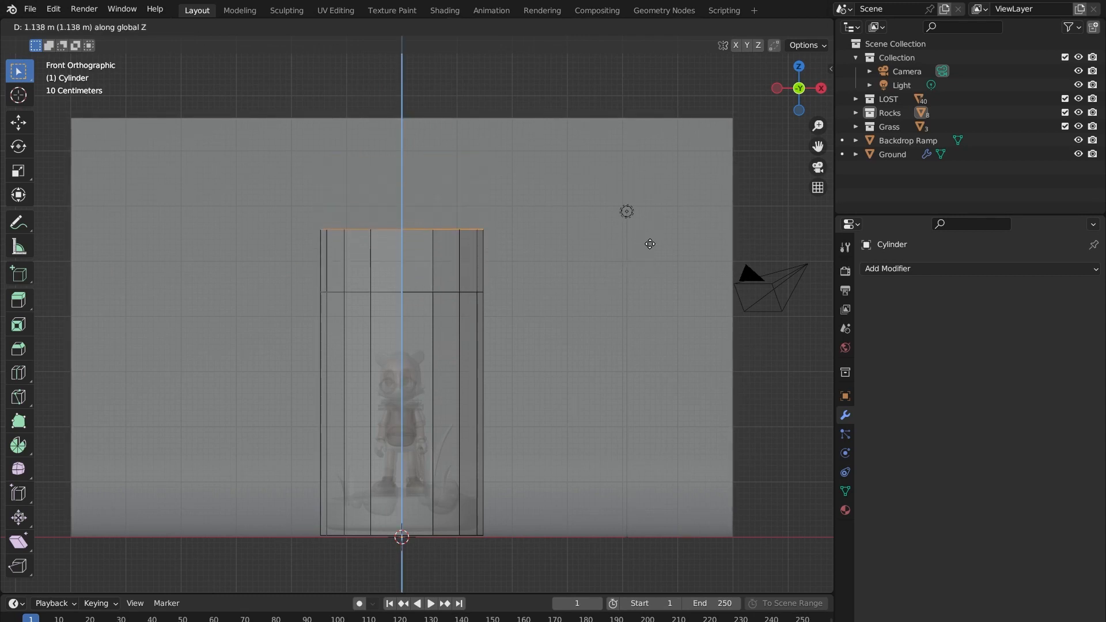
{"action": "left_click", "coordinate": [650, 244]}
- Scale the extruded rim to about 0.377 and lower it about 0.4 m along Z to form the bottle's shoulder
{"action": "scroll", "coordinate": [481, 204], "scroll_direction": "up", "scroll_amount": 1}
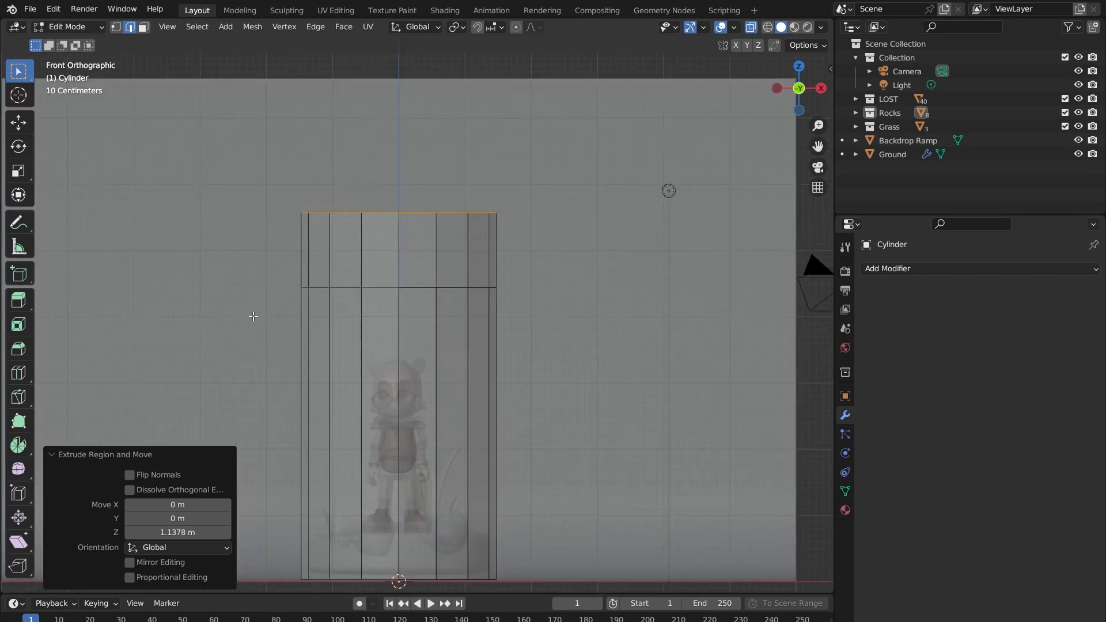
{"action": "key", "text": "s"}
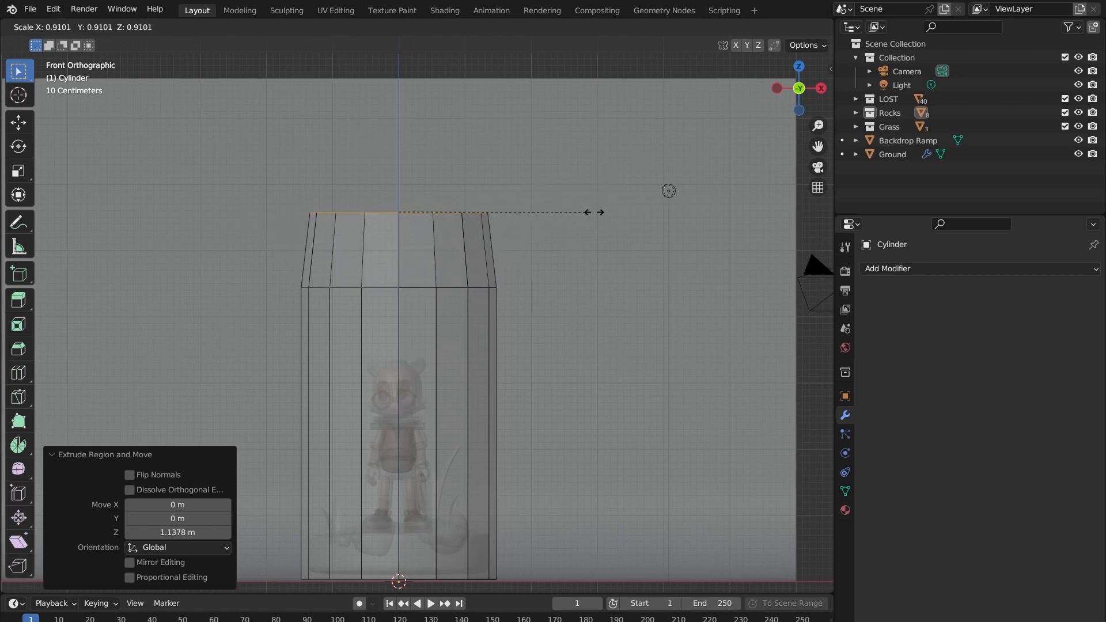
{"action": "left_click", "coordinate": [478, 220]}
{"action": "key", "text": "g"}
{"action": "key", "text": "z"}
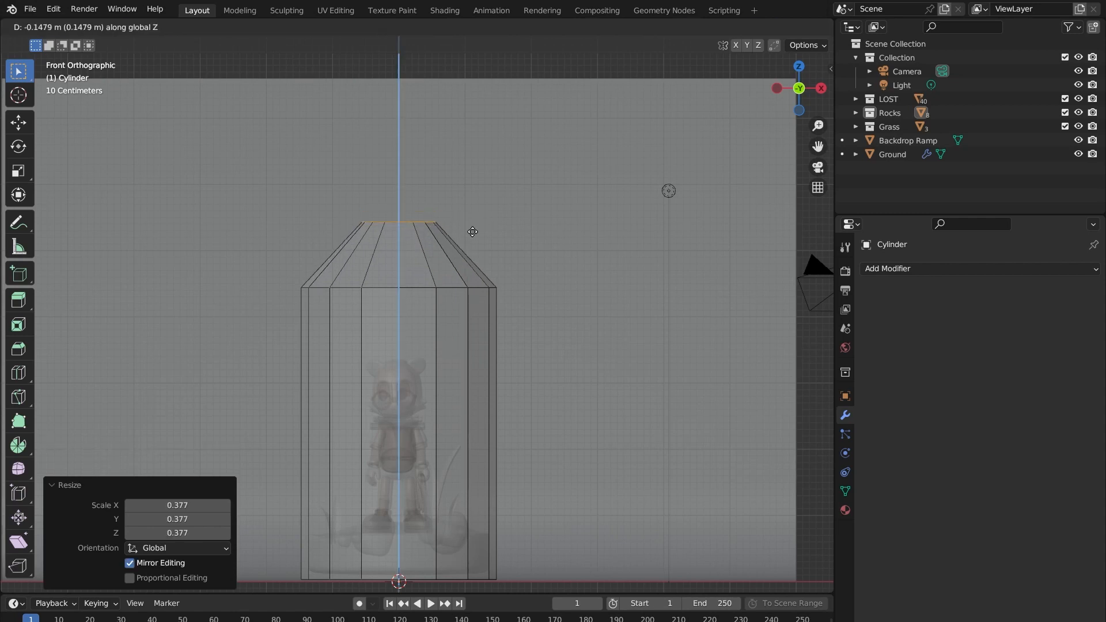
{"action": "left_click", "coordinate": [472, 246]}
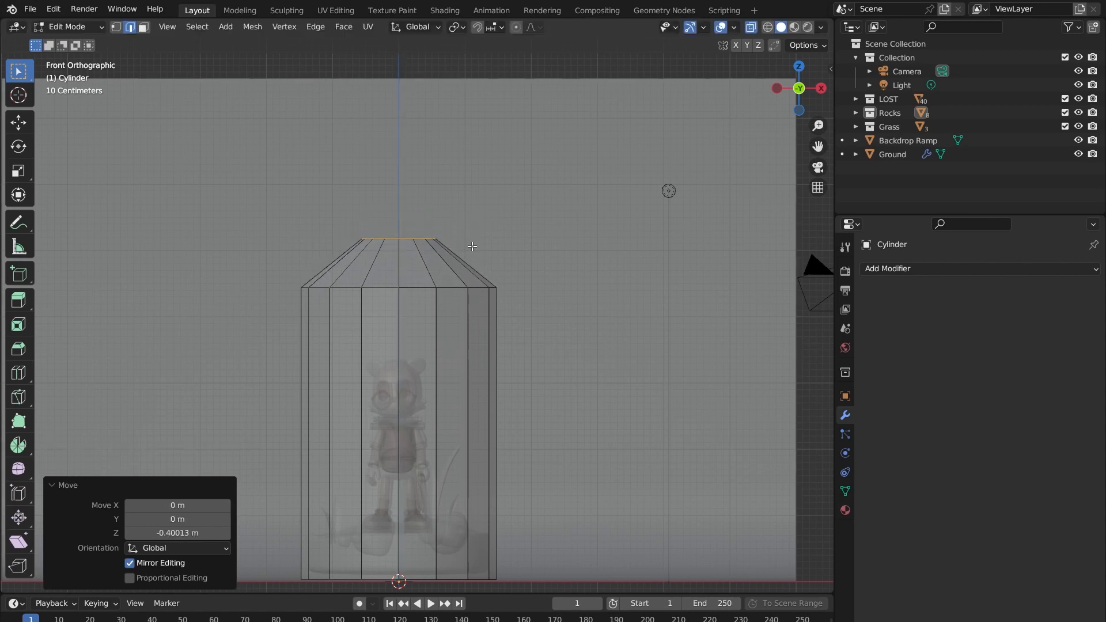
- Extrude the narrowed rim up about 1.461 m along Z to form the bottle's neck
{"action": "key", "text": "e"}
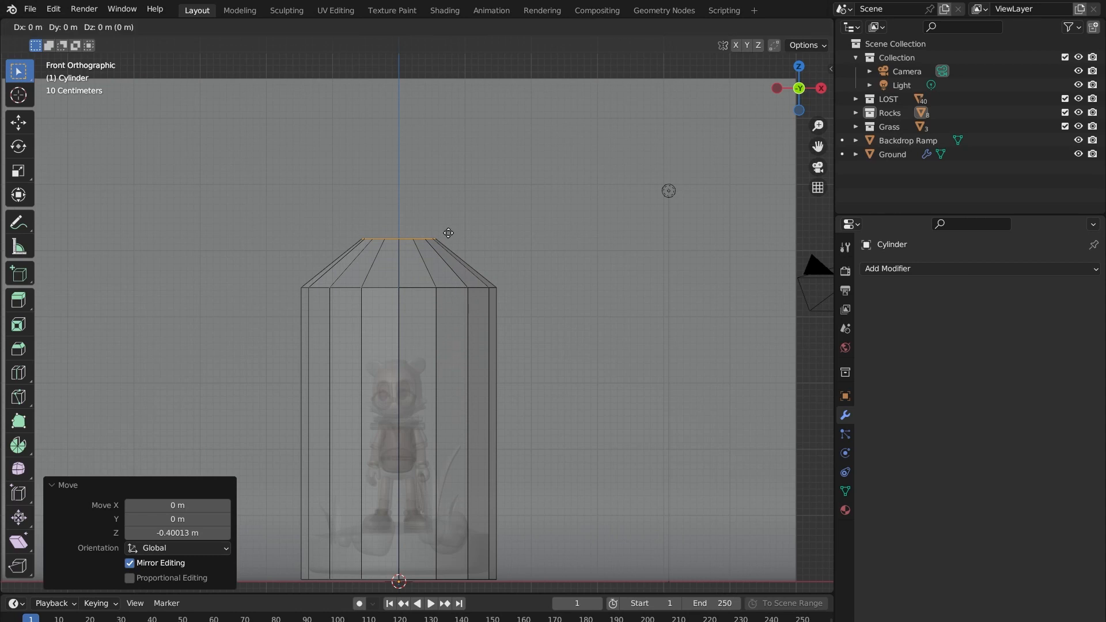
{"action": "key", "text": "z"}
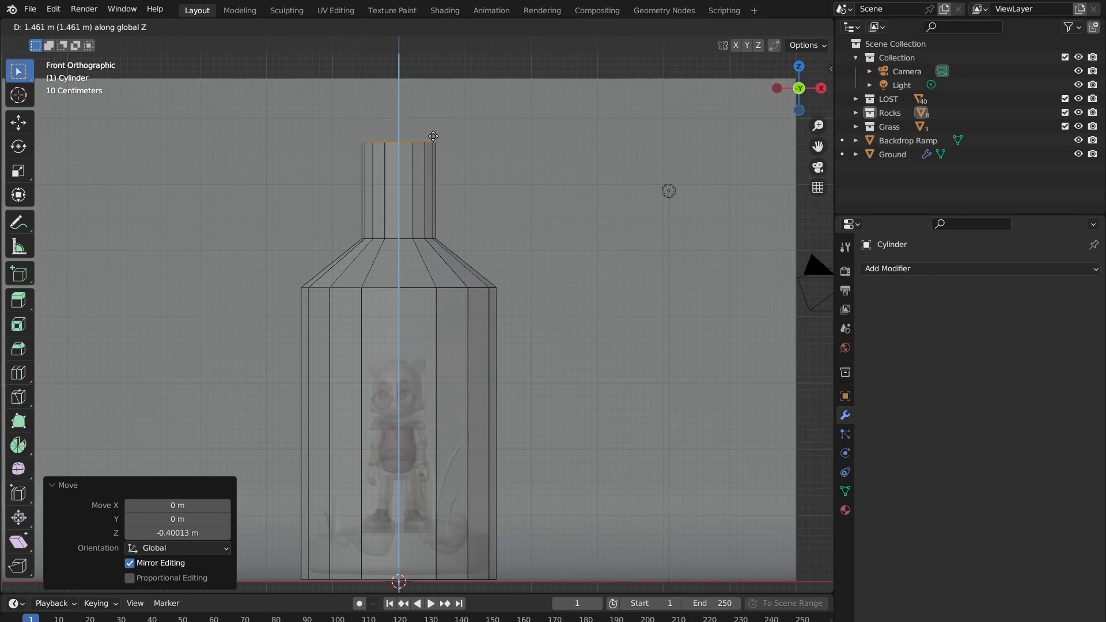
{"action": "left_click", "coordinate": [433, 136]}
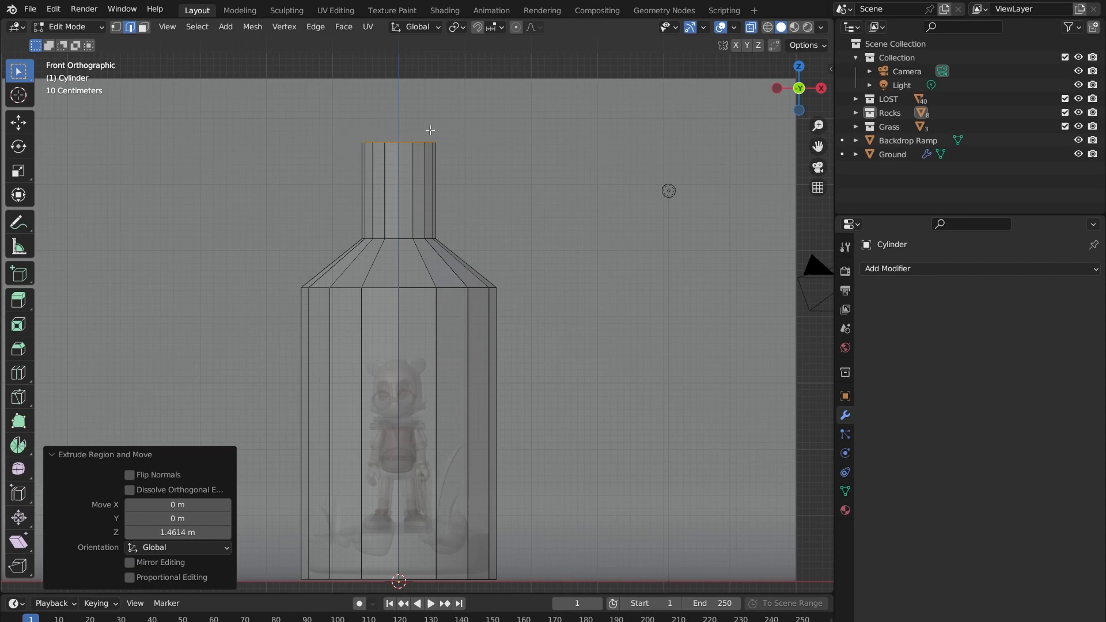
{"action": "key", "text": "e"}
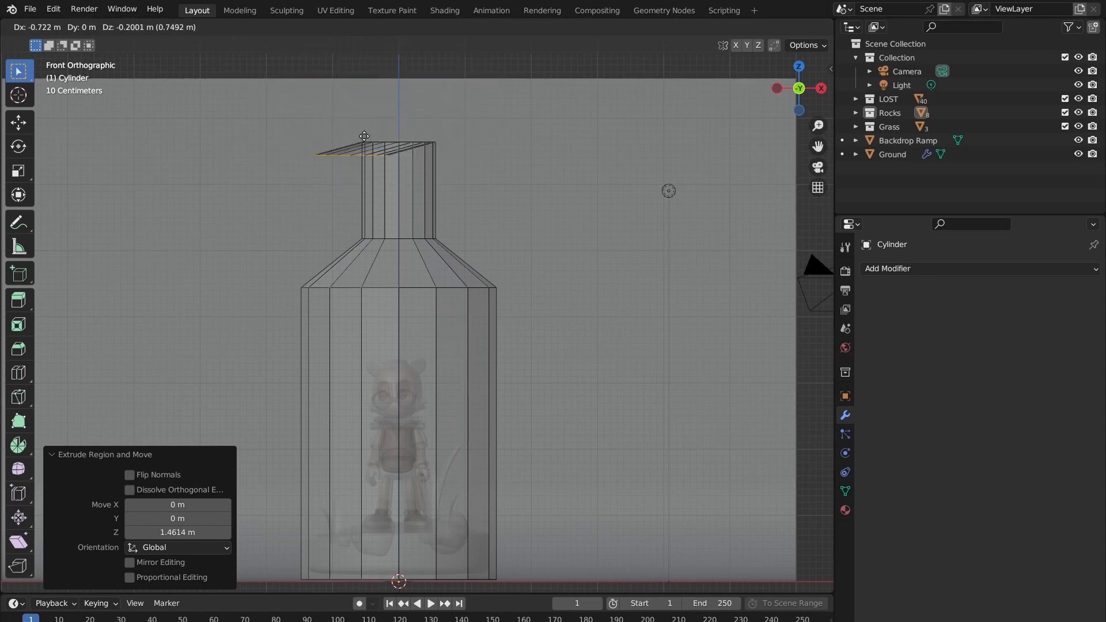
{"action": "middle_click_drag", "start_coordinate": [432, 123], "coordinate": [452, 201]}
{"action": "right_click", "coordinate": [433, 111]}
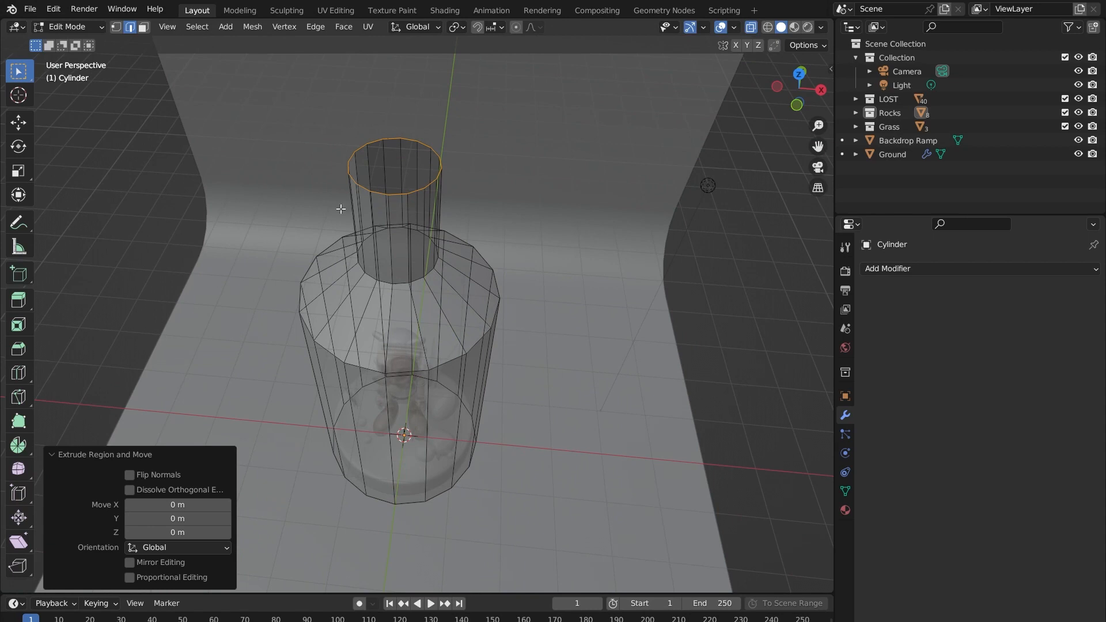
{"action": "middle_click_drag", "start_coordinate": [415, 225], "coordinate": [405, 190]}
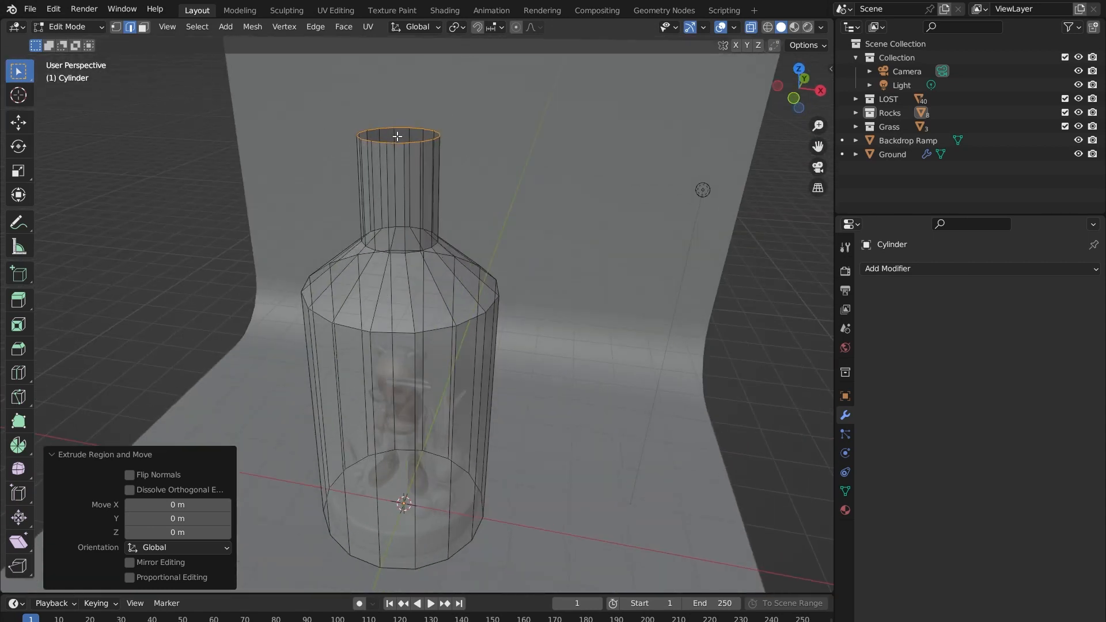
{"action": "middle_click_drag", "start_coordinate": [446, 139], "coordinate": [457, 165]}
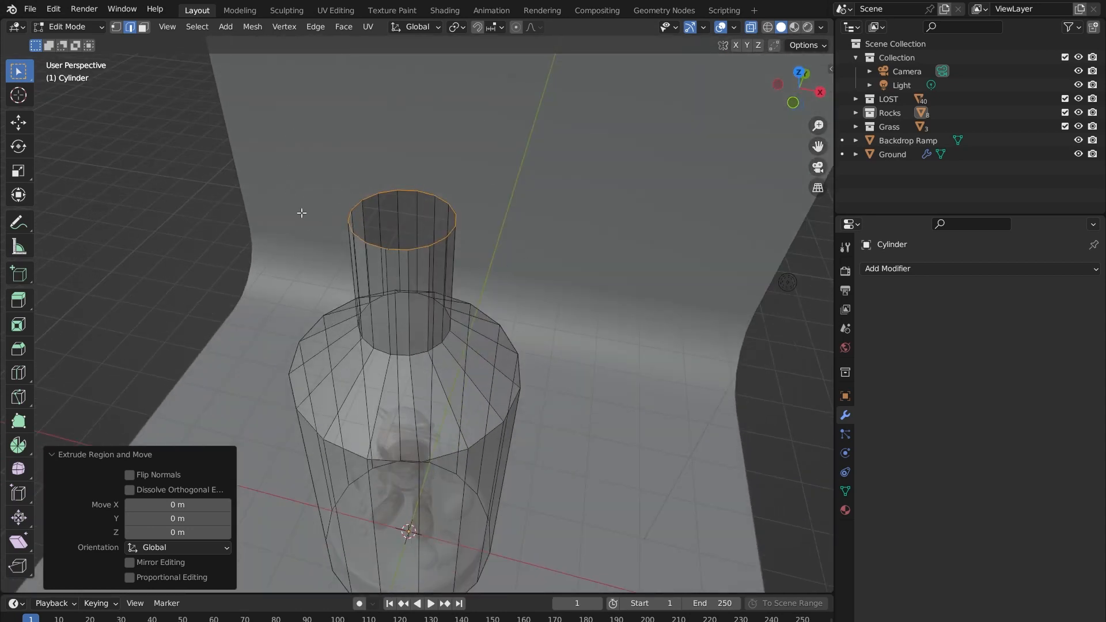
- Undo the neck extrusion and extrude the narrowed shoulder rim up again by about 1.916 m along Z
{"action": "key", "text": "ctrl+z"}
{"action": "key", "text": "ctrl+z"}
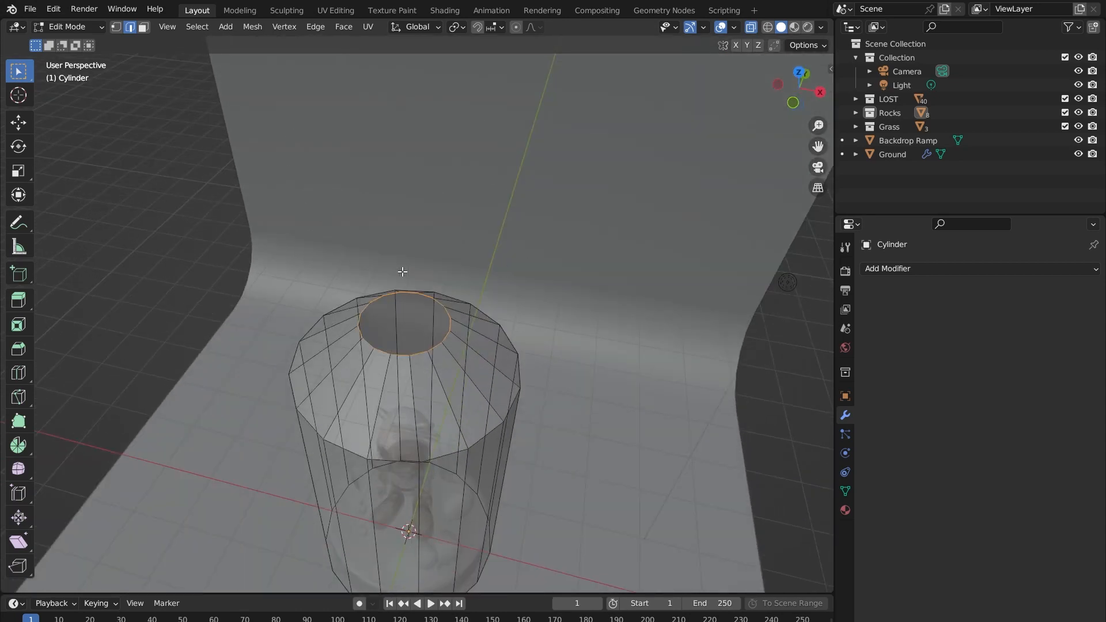
{"action": "key", "text": "e"}
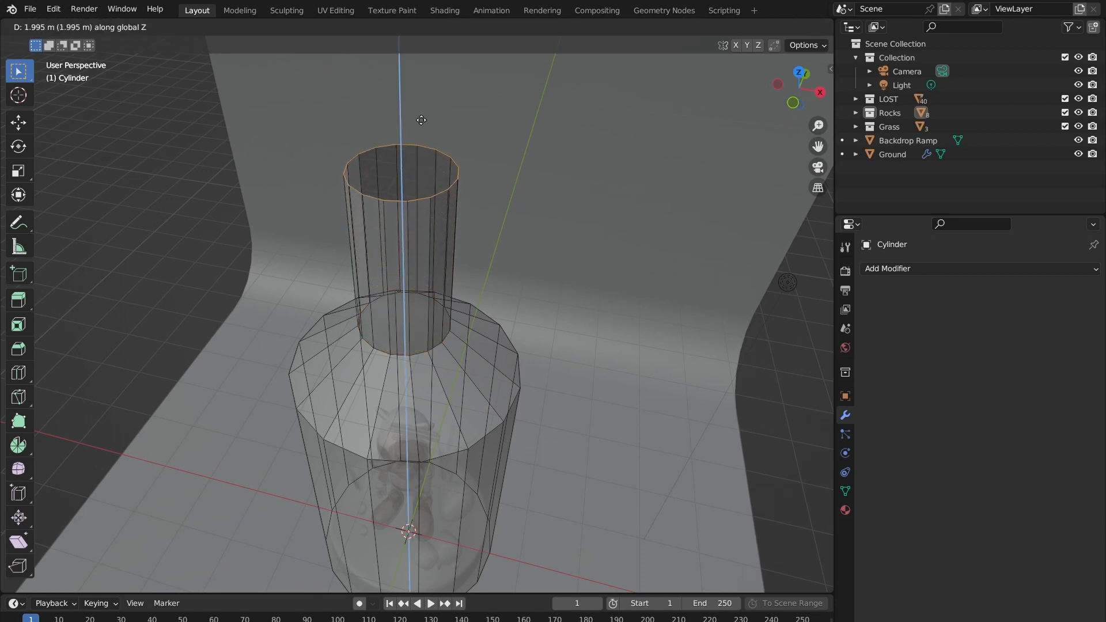
{"action": "left_click", "coordinate": [416, 128]}
- Extrude the neck's top rim in place, scale it outward into a flared lip, and return to Object Mode
{"action": "key", "text": "e"}
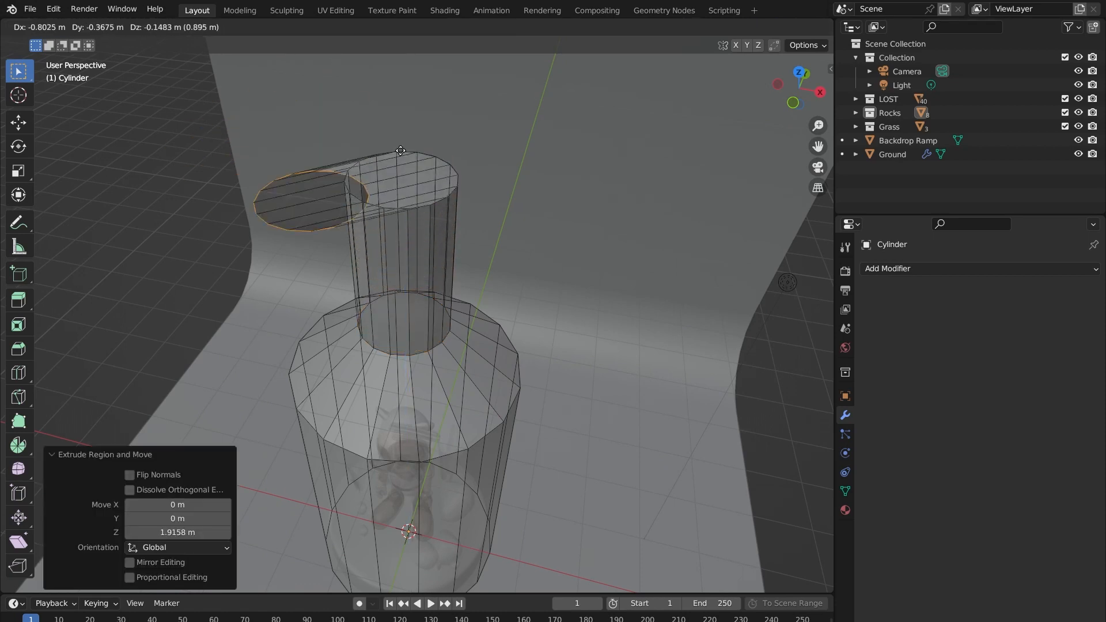
{"action": "right_click", "coordinate": [378, 55]}
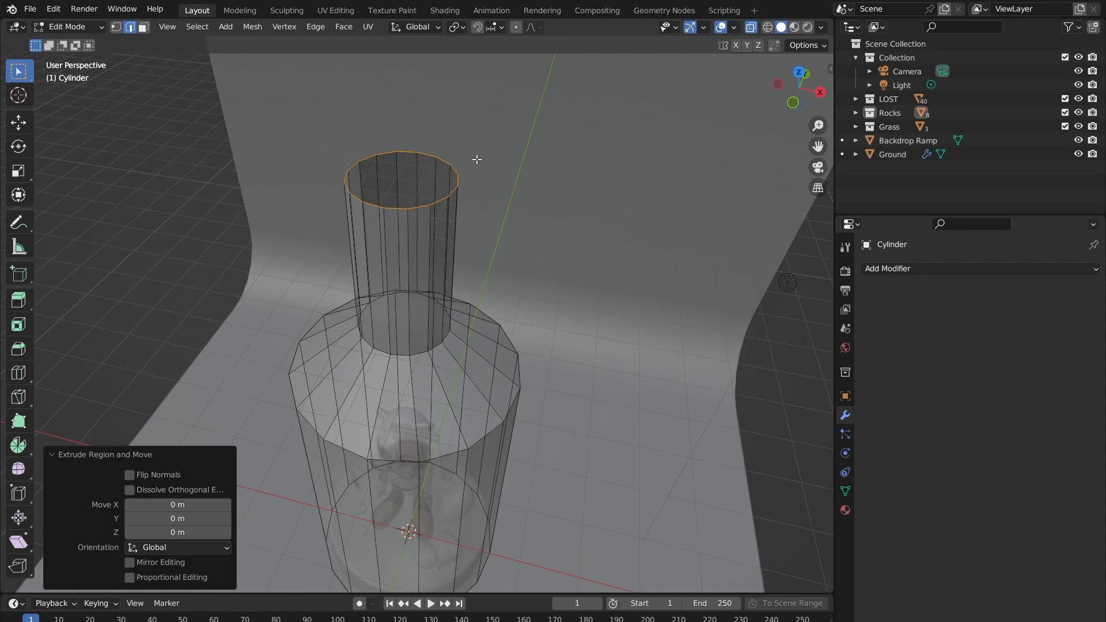
{"action": "key", "text": "s"}
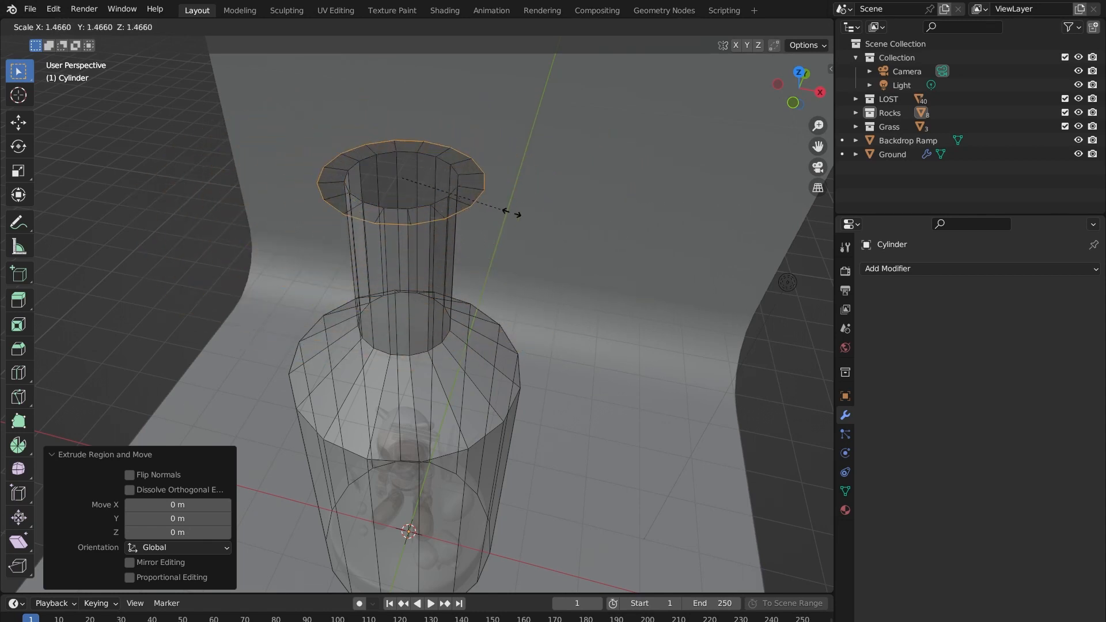
{"action": "left_click", "coordinate": [490, 214]}
{"action": "middle_click_drag", "start_coordinate": [403, 228], "coordinate": [741, 75]}
{"action": "key", "text": "Tab"}
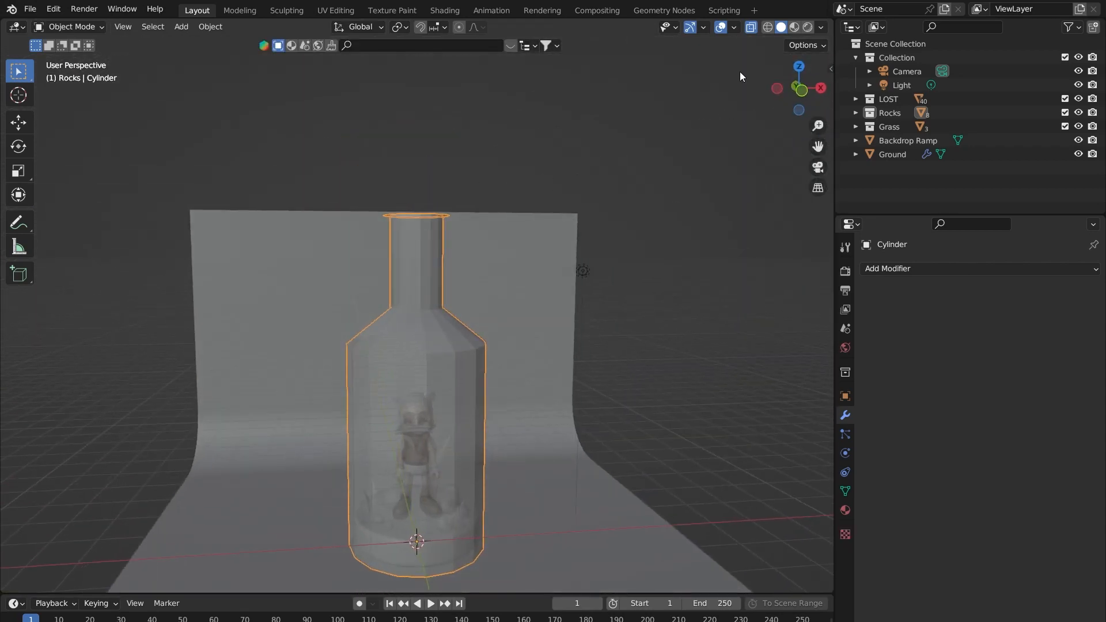
- Turn X-ray off and apply Shade Smooth to the bottle
{"action": "left_click", "coordinate": [750, 27]}
{"action": "middle_click_drag", "start_coordinate": [548, 238], "coordinate": [465, 223]}
{"action": "scroll", "coordinate": [450, 231], "scroll_direction": "up", "scroll_amount": 1}
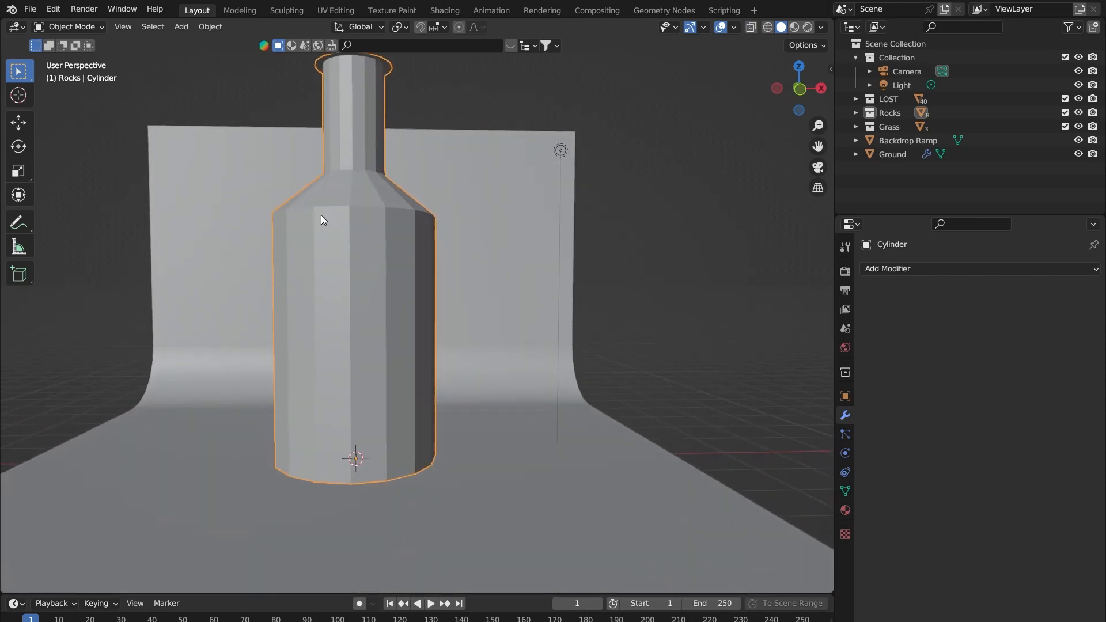
{"action": "middle_click_drag", "start_coordinate": [362, 192], "coordinate": [444, 246], "text": "shift"}
{"action": "right_click", "coordinate": [429, 234]}
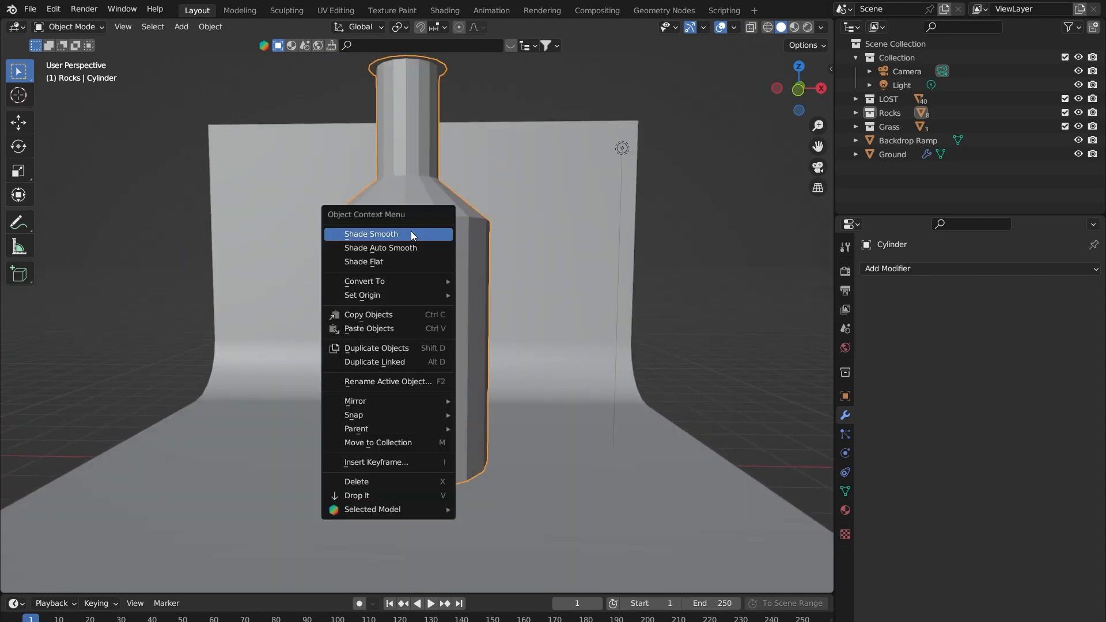
{"action": "left_click", "coordinate": [410, 233]}
{"action": "mouse_move", "coordinate": [605, 254]}
{"action": "middle_mouse_down"}
{"action": "mouse_move", "coordinate": [537, 281]}
{"action": "mouse_move", "coordinate": [518, 276]}
{"action": "middle_mouse_up"}
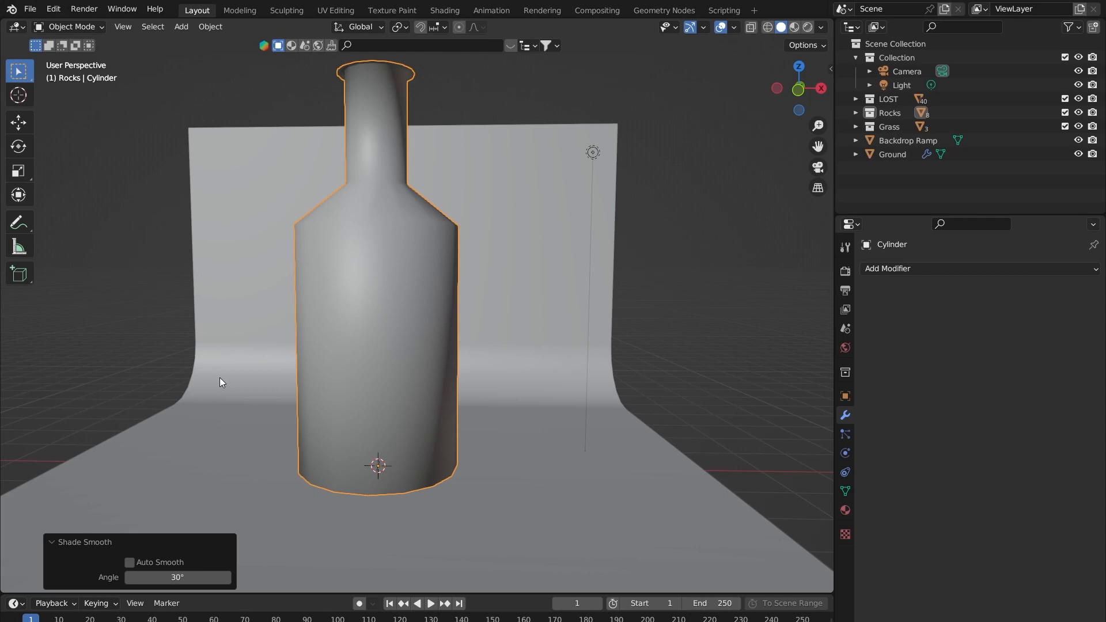
- Add a level 2 Subdivision Surface modifier to the bottle
{"action": "key", "text": "ctrl+2"}
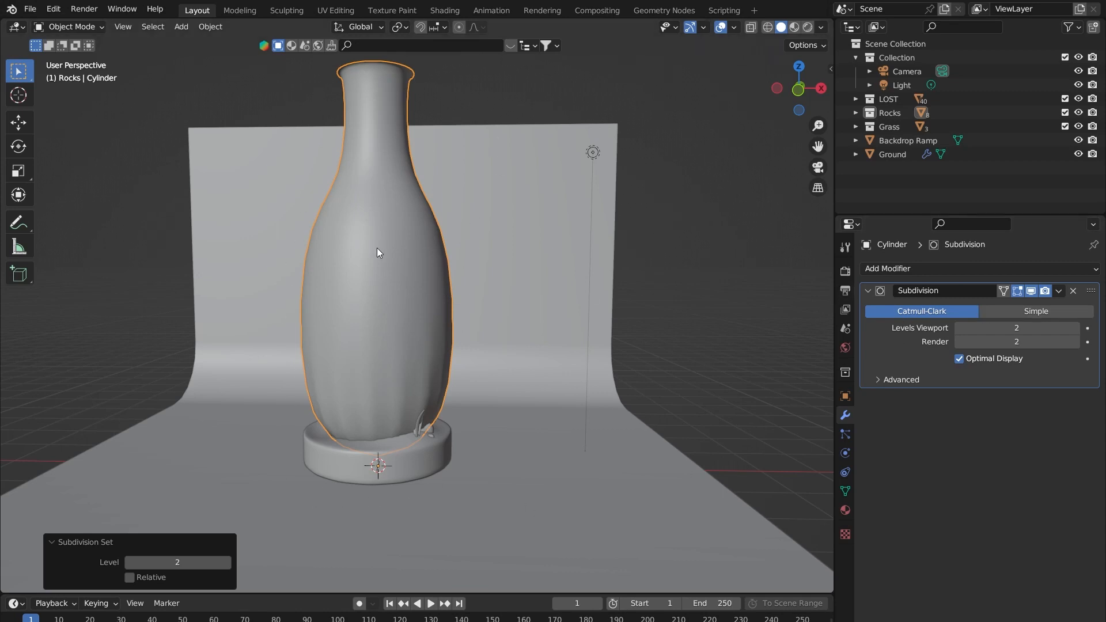
{"action": "key", "text": "Tab"}
{"action": "key", "text": "Tab"}
{"action": "key", "text": "Tab"}
{"action": "key", "text": "Tab"}
{"action": "middle_click_drag", "start_coordinate": [392, 243], "coordinate": [385, 263]}
- In Edit Mode, add a loop cut around the bottle's body just below the shoulder, with a slide factor of about -0.868
{"action": "key", "text": "Tab"}
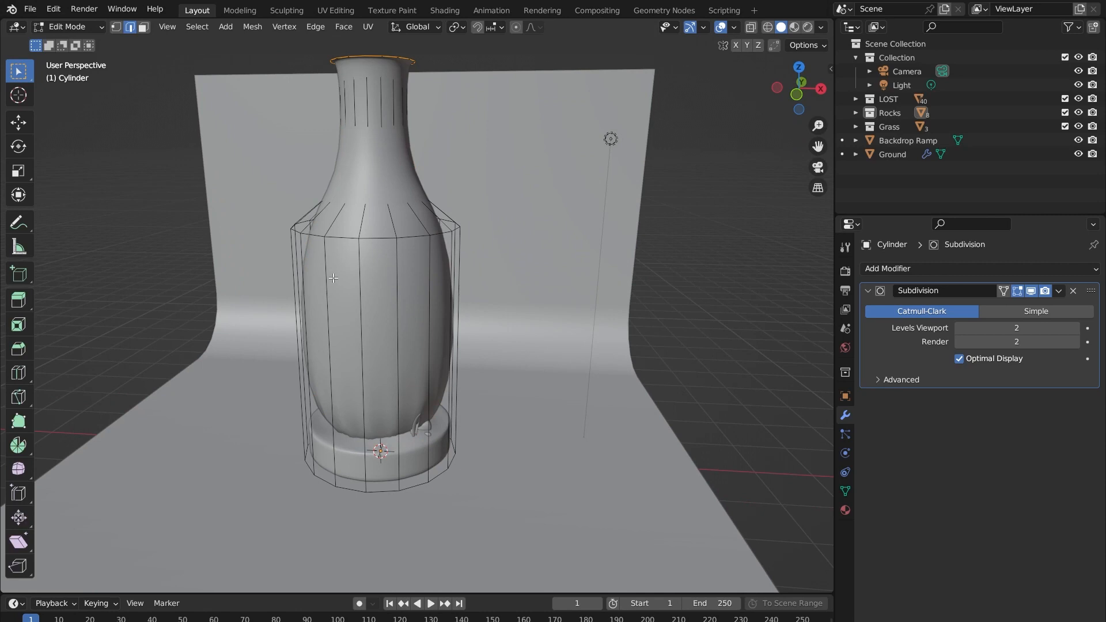
{"action": "key", "text": "ctrl+r"}
{"action": "left_click", "coordinate": [293, 346]}
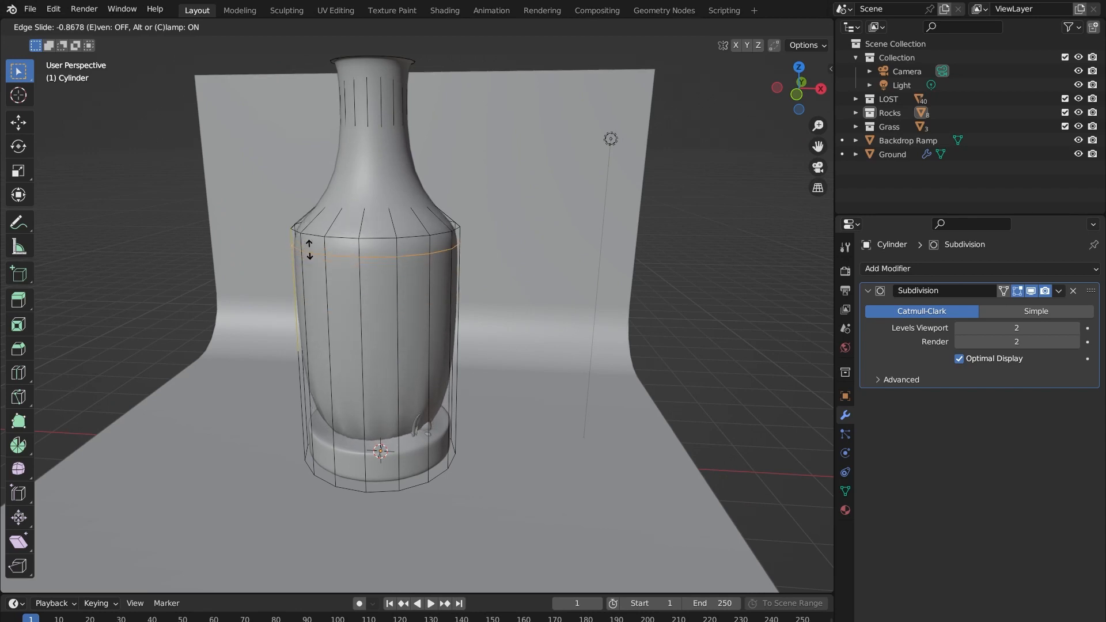
{"action": "left_click", "coordinate": [309, 249]}
{"action": "middle_click_drag", "start_coordinate": [402, 294], "coordinate": [386, 251], "text": "shift"}
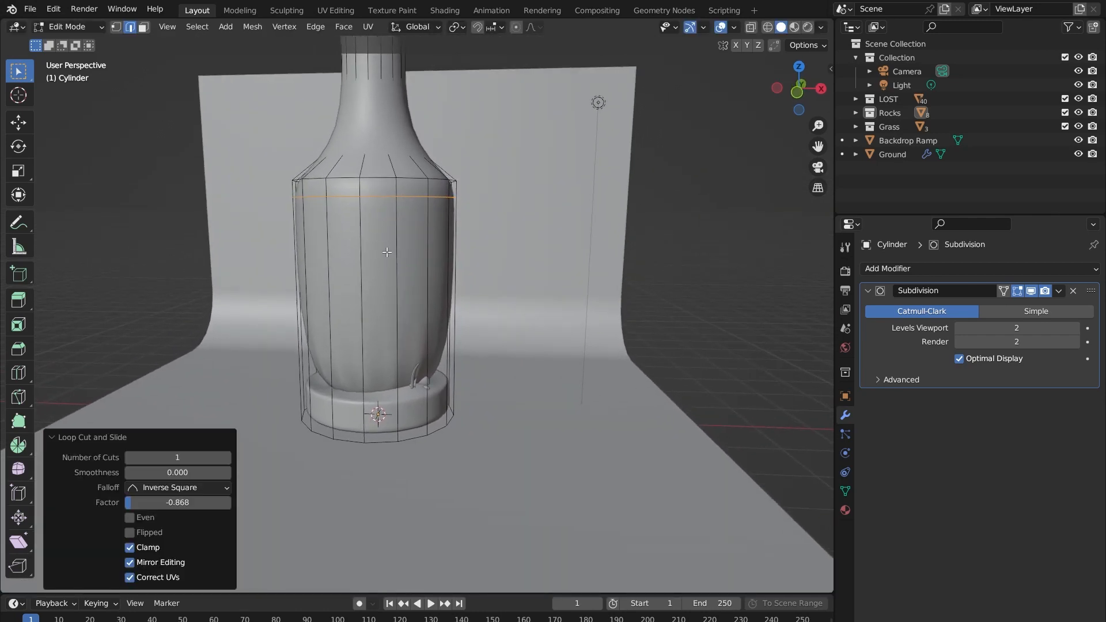
- Add a loop cut around the body just above the bottle's base, with a slide factor of about 0.937
{"action": "key", "text": "ctrl+r"}
{"action": "left_click", "coordinate": [327, 237]}
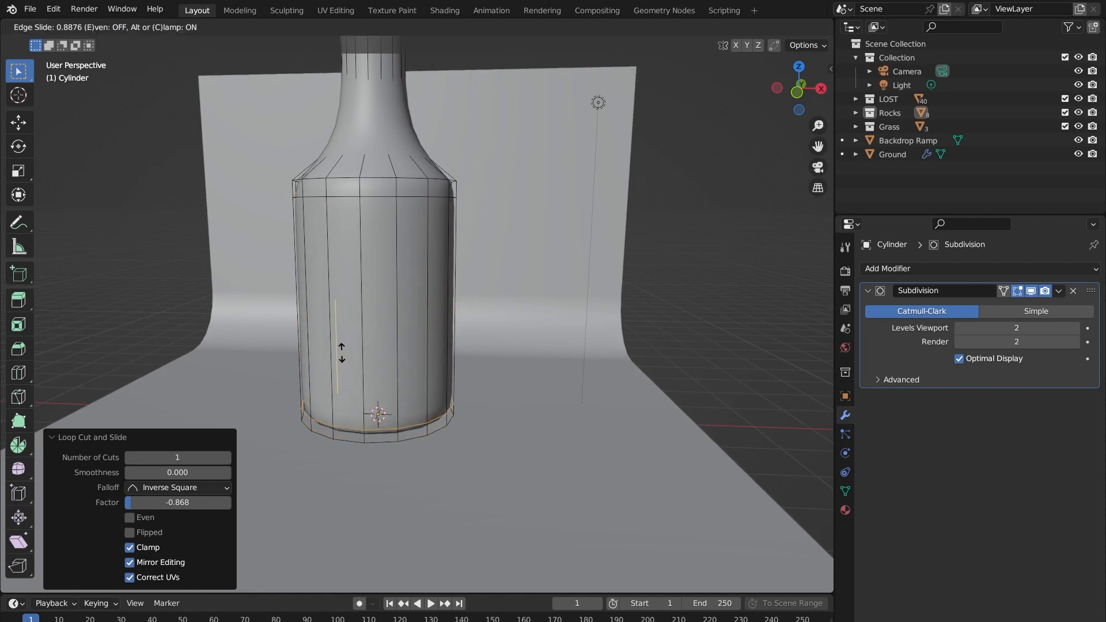
{"action": "left_click", "coordinate": [332, 357]}
{"action": "middle_click_drag", "start_coordinate": [332, 358], "coordinate": [304, 331]}
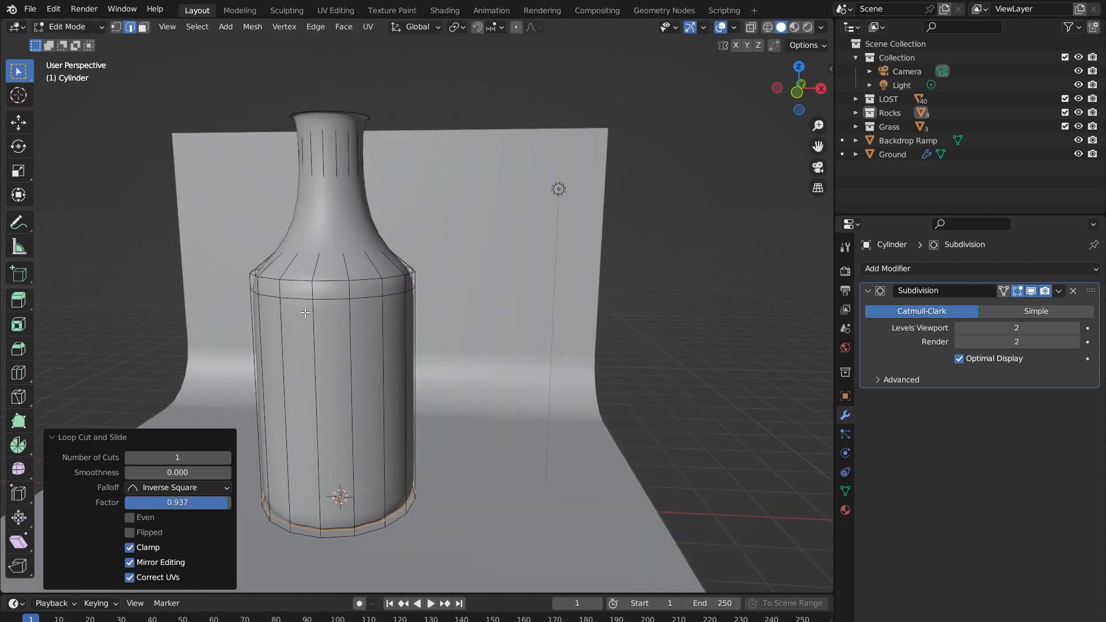
- Add a loop cut at the foot of the neck just above the shoulder, with a slide factor of about 0.811
{"action": "key", "text": "ctrl+r"}
{"action": "left_click", "coordinate": [334, 227]}
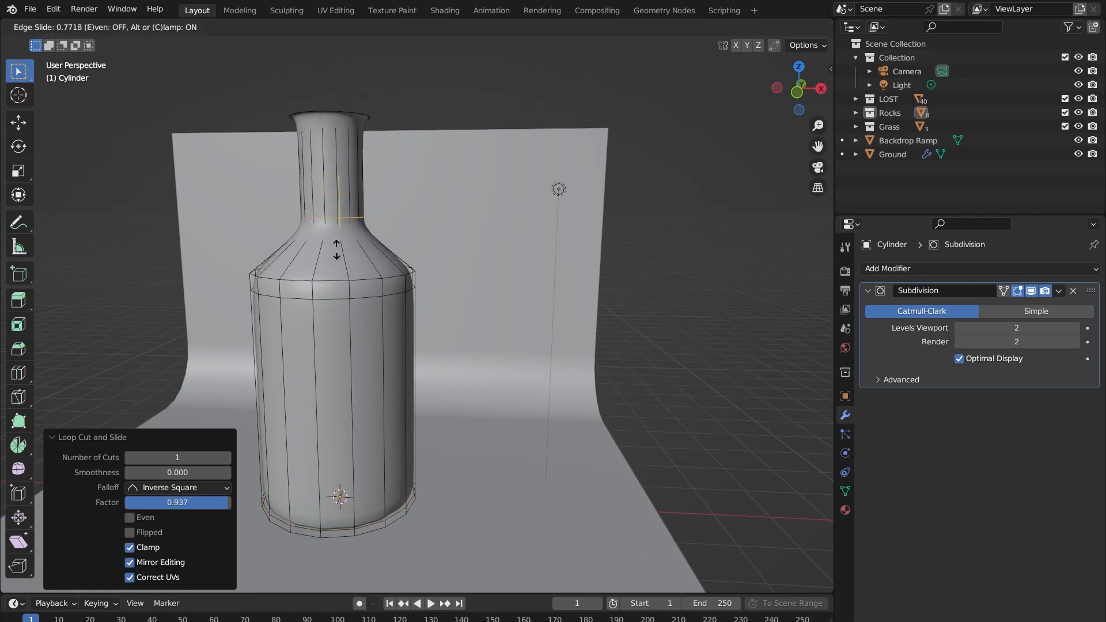
{"action": "left_click", "coordinate": [336, 252]}
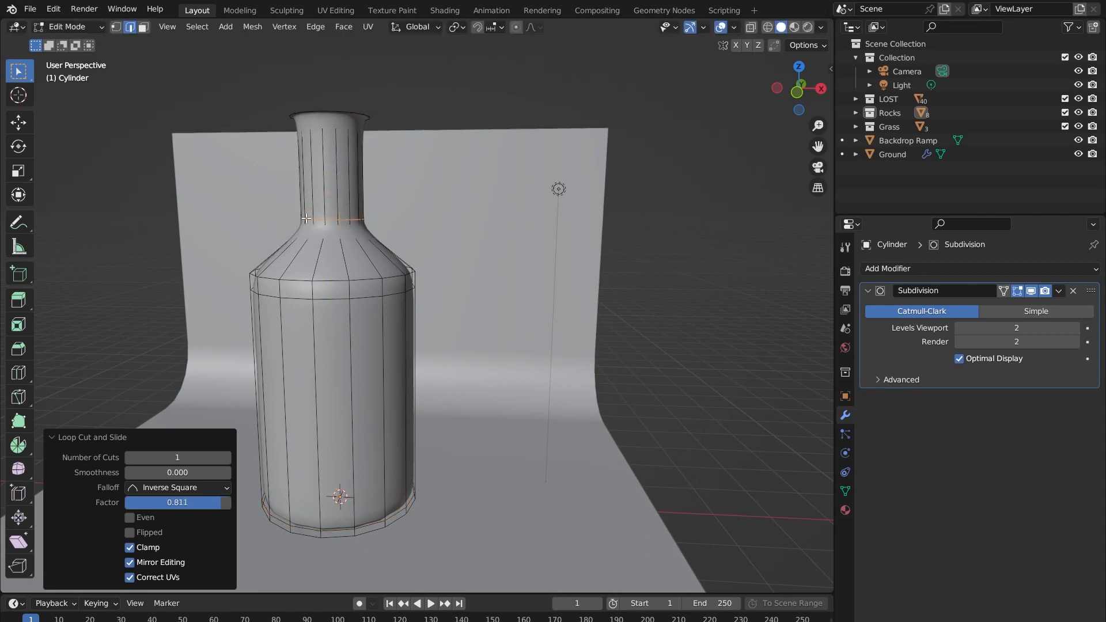
- Add a loop cut around the neck just below the lip, with a slide factor of about -0.9, and return to Object Mode
{"action": "key", "text": "ctrl+r"}
{"action": "left_click", "coordinate": [323, 168]}
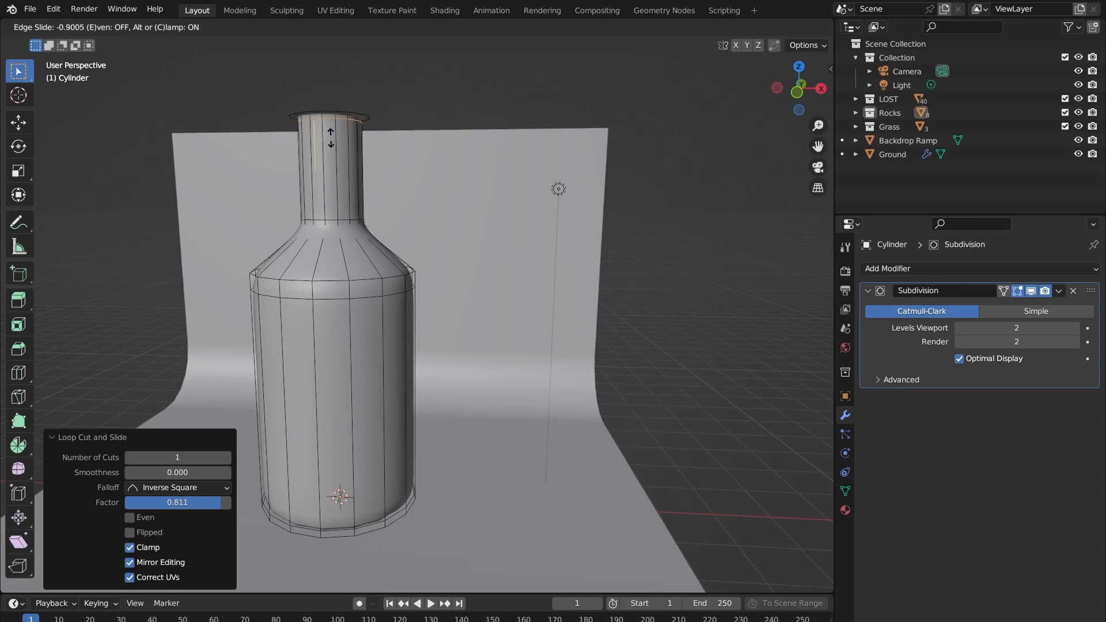
{"action": "left_click", "coordinate": [330, 137]}
{"action": "middle_click_drag", "start_coordinate": [329, 145], "coordinate": [405, 98]}
{"action": "scroll", "coordinate": [415, 133], "scroll_direction": "down", "scroll_amount": 2}
{"action": "middle_click_drag", "start_coordinate": [402, 194], "coordinate": [413, 178]}
{"action": "key", "text": "Tab"}
- Examine the smoothed bottle with X-ray on and off, checking how it encloses the character and how thin its mouth is
{"action": "middle_click_drag", "start_coordinate": [446, 279], "coordinate": [506, 282], "text": "shift"}
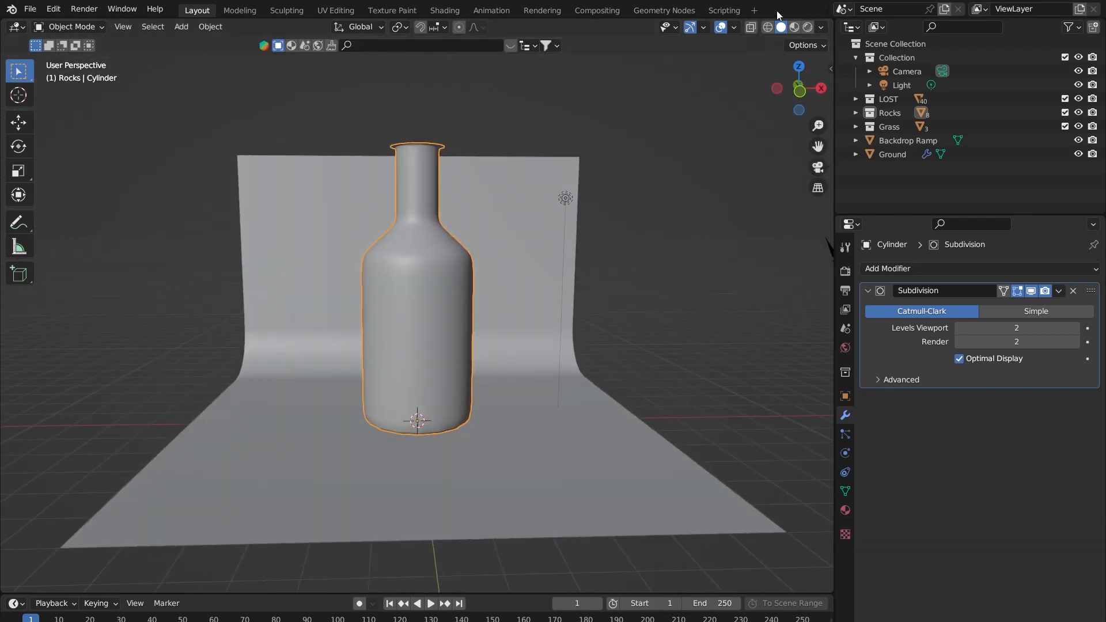
{"action": "left_click", "coordinate": [752, 29]}
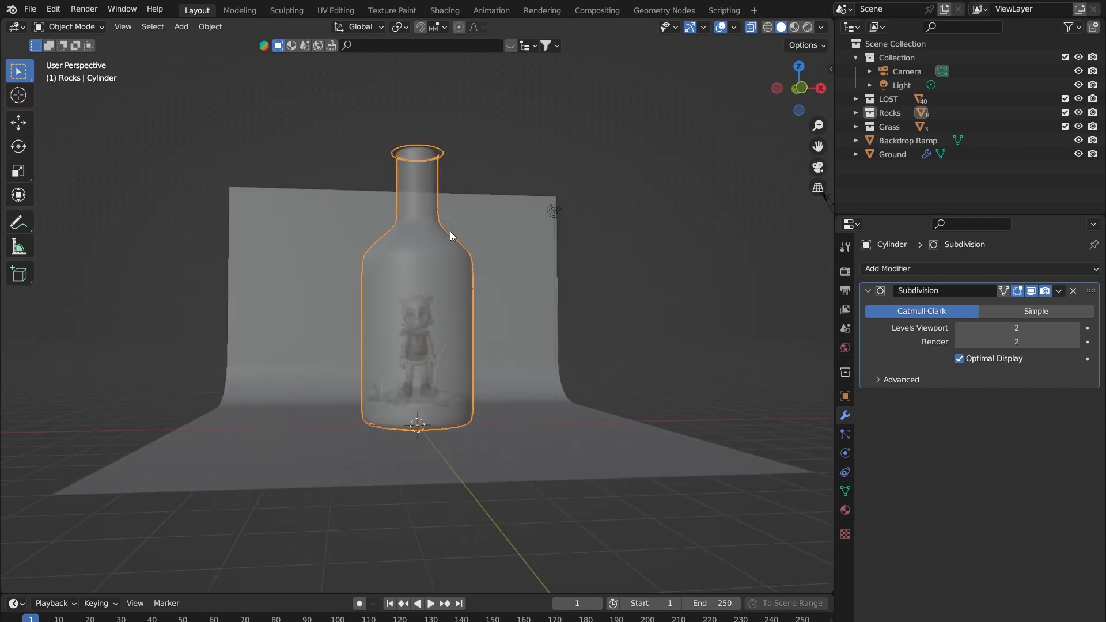
{"action": "middle_click_drag", "start_coordinate": [448, 231], "coordinate": [362, 282]}
{"action": "key", "text": "Tab"}
{"action": "key", "text": "Tab"}
{"action": "left_click", "coordinate": [751, 27]}
{"action": "middle_click_drag", "start_coordinate": [440, 164], "coordinate": [470, 164]}
{"action": "middle_click_drag", "start_coordinate": [535, 251], "coordinate": [502, 274]}
{"action": "scroll", "coordinate": [564, 243], "scroll_direction": "up", "scroll_amount": 5}
{"action": "middle_click_drag", "start_coordinate": [564, 243], "coordinate": [316, 248], "text": "shift"}
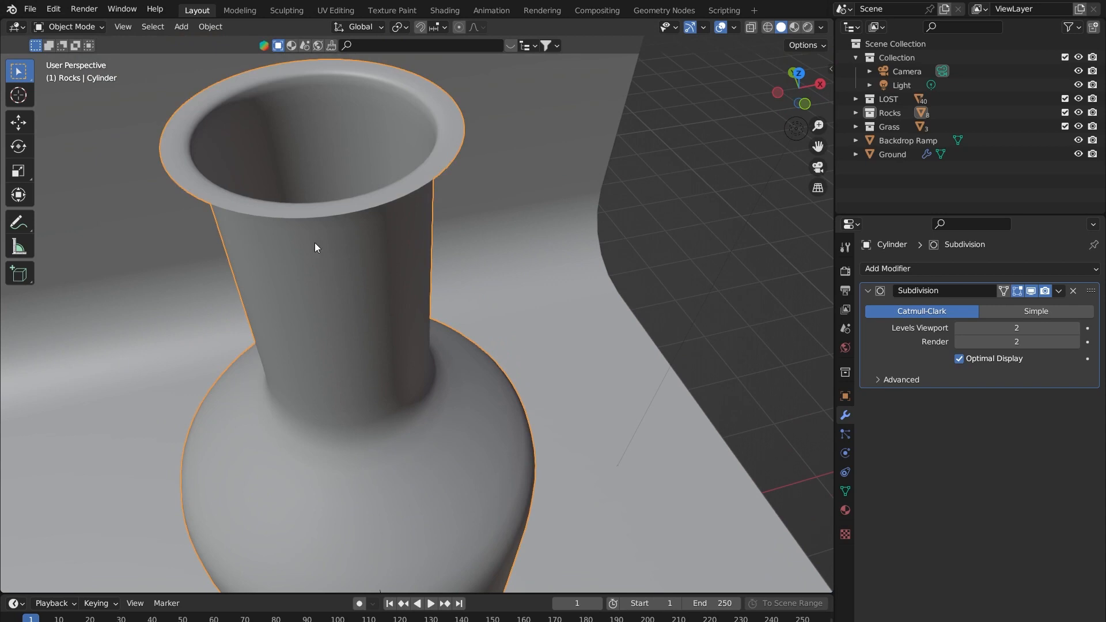
{"action": "scroll", "coordinate": [221, 202], "scroll_direction": "down", "scroll_amount": 5}
{"action": "middle_click_drag", "start_coordinate": [438, 294], "coordinate": [413, 263]}
{"action": "middle_click_drag", "start_coordinate": [398, 313], "coordinate": [250, 147]}
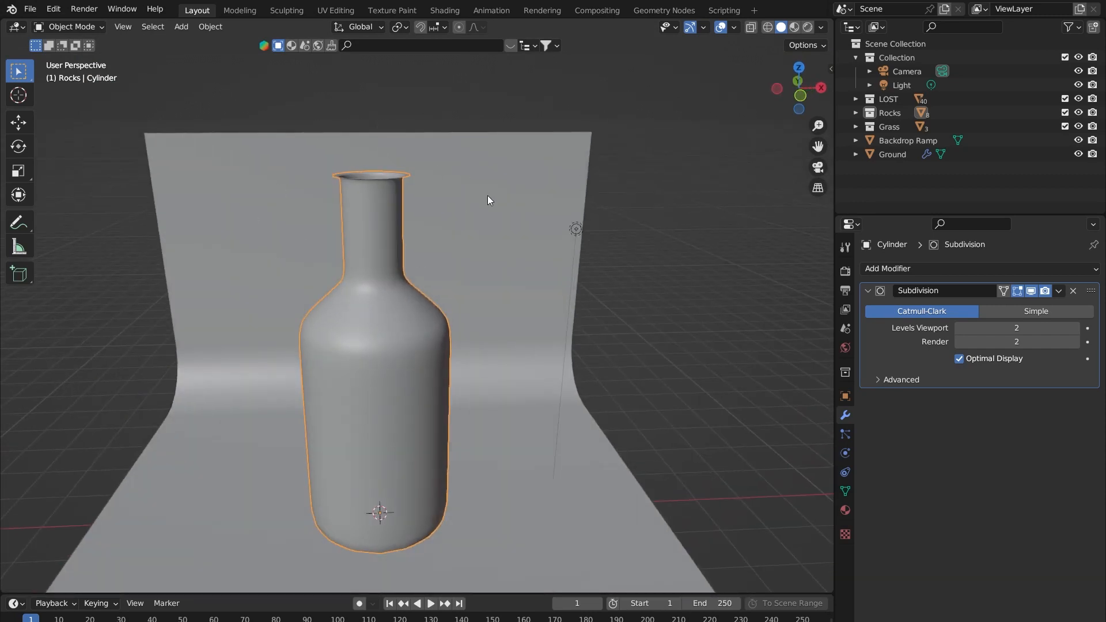
{"action": "middle_click_drag", "start_coordinate": [490, 193], "coordinate": [424, 187], "text": "shift"}
{"action": "middle_click_drag", "start_coordinate": [552, 356], "coordinate": [436, 354]}
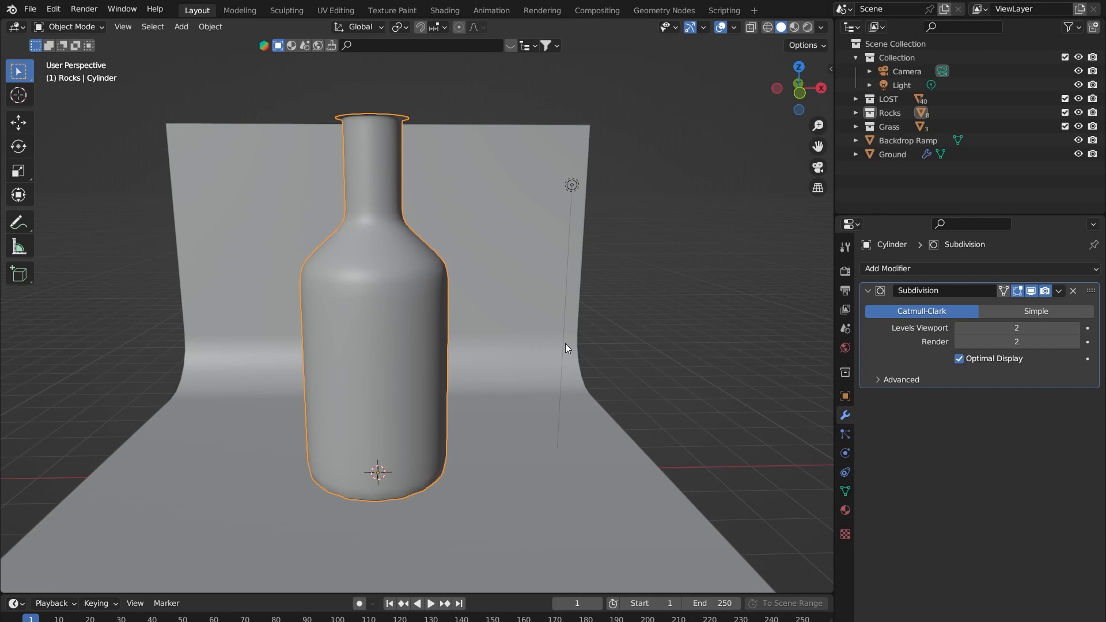
- Add a Solidify modifier to the bottle
{"action": "left_click", "coordinate": [923, 269]}
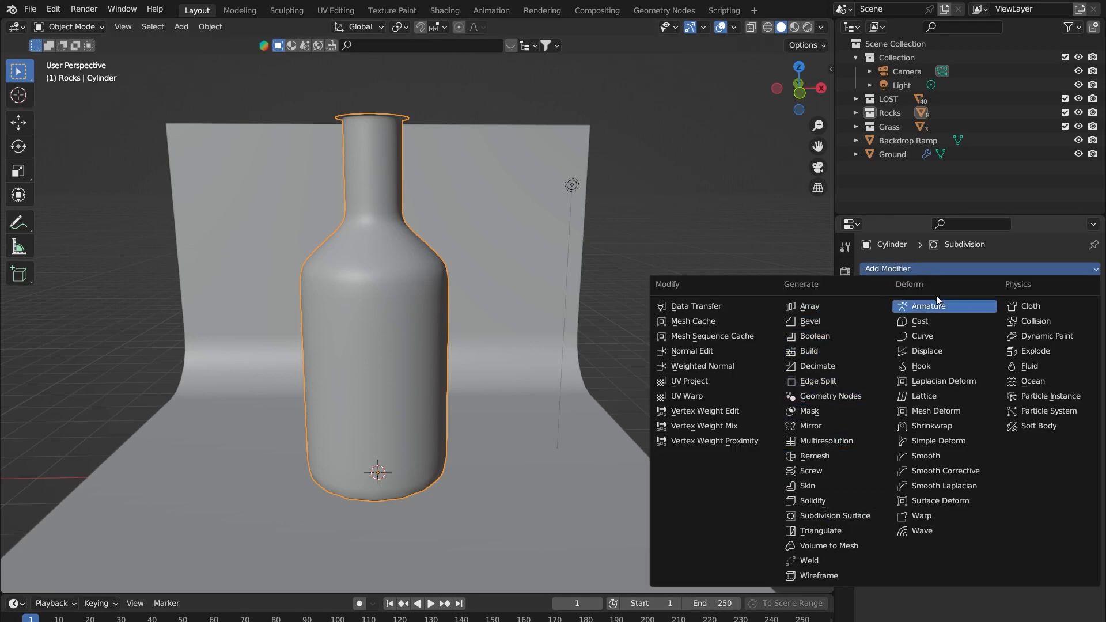
{"action": "left_click", "coordinate": [831, 502]}
{"action": "middle_click_drag", "start_coordinate": [432, 173], "coordinate": [406, 193]}
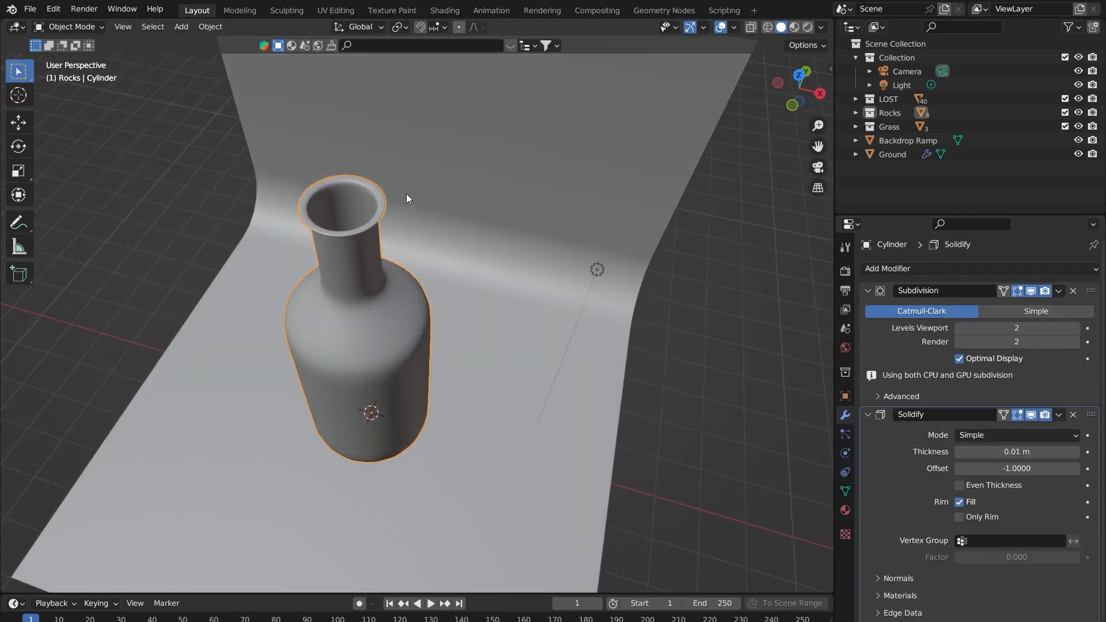
{"action": "scroll", "coordinate": [406, 193], "scroll_direction": "up", "scroll_amount": 4}
{"action": "middle_click_drag", "start_coordinate": [395, 269], "coordinate": [442, 277]}
{"action": "scroll", "coordinate": [504, 266], "scroll_direction": "down", "scroll_amount": 6}
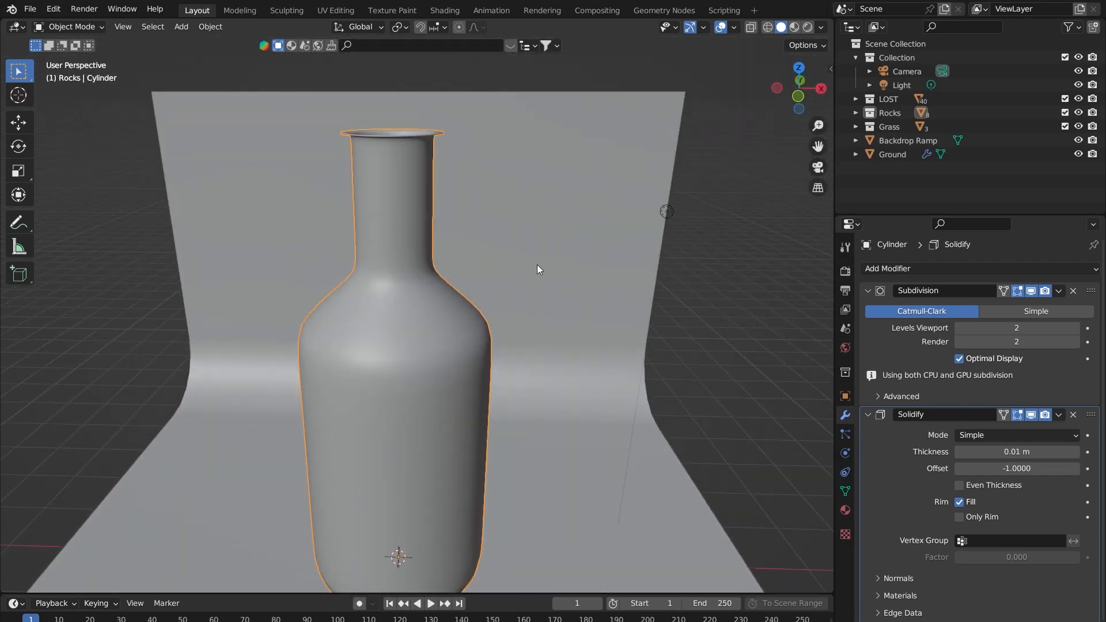
- Set the Solidify thickness to 0.1 m, with X-ray turned on to judge the bottle's wall
{"action": "left_click_drag", "start_coordinate": [988, 452], "coordinate": [1010, 452]}
{"action": "left_click_drag", "start_coordinate": [1017, 435], "coordinate": [1003, 435]}
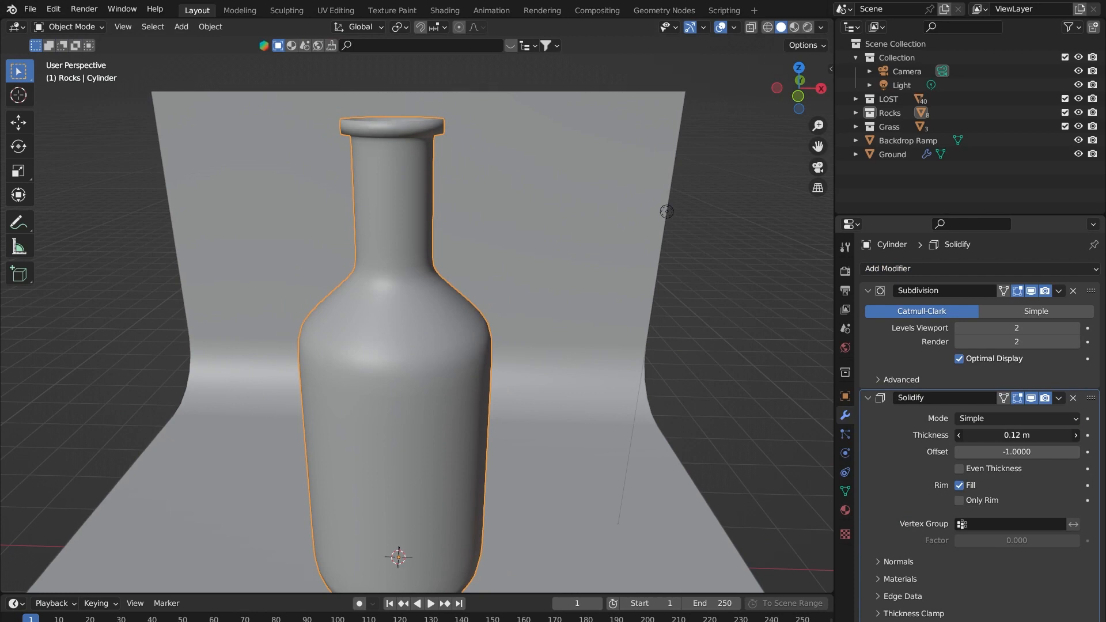
{"action": "left_click", "coordinate": [752, 27]}
{"action": "middle_click_drag", "start_coordinate": [658, 199], "coordinate": [596, 332]}
{"action": "mouse_move", "coordinate": [1001, 431]}
{"action": "left_mouse_down"}
{"action": "mouse_move", "coordinate": [956, 433]}
{"action": "mouse_move", "coordinate": [1002, 434]}
{"action": "mouse_move", "coordinate": [959, 433]}
{"action": "mouse_move", "coordinate": [978, 433]}
{"action": "left_mouse_up"}
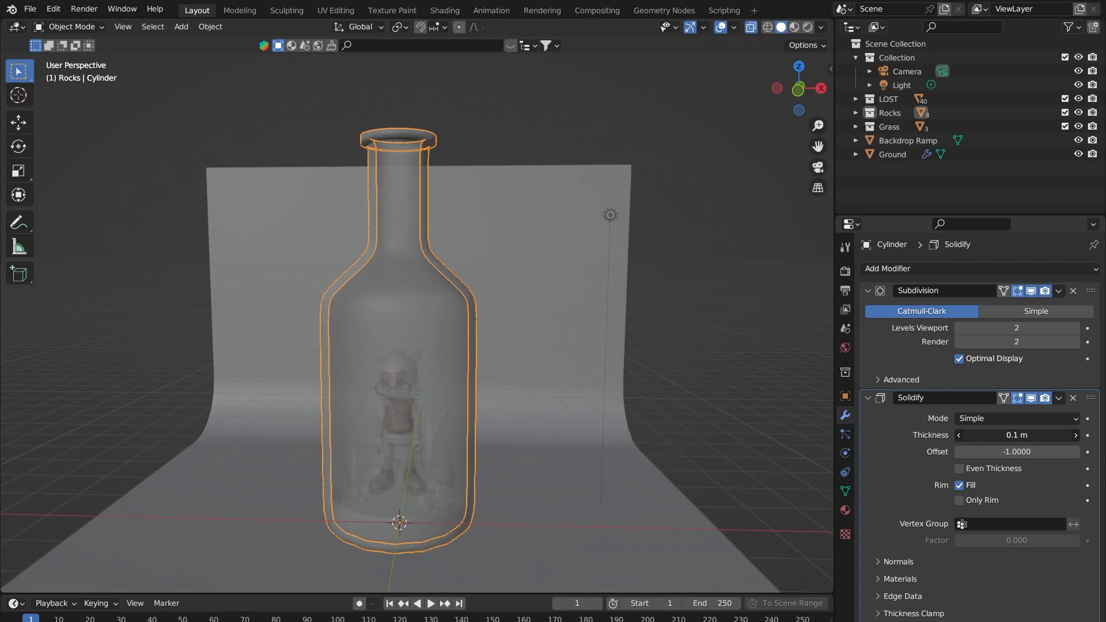
- Examine the bottle's wall thickness and lip up close in X-ray, and turn X-ray off
{"action": "middle_click_drag", "start_coordinate": [575, 327], "coordinate": [553, 338]}
{"action": "key", "text": "Tab"}
{"action": "key", "text": "Tab"}
{"action": "middle_click_drag", "start_coordinate": [431, 138], "coordinate": [342, 202]}
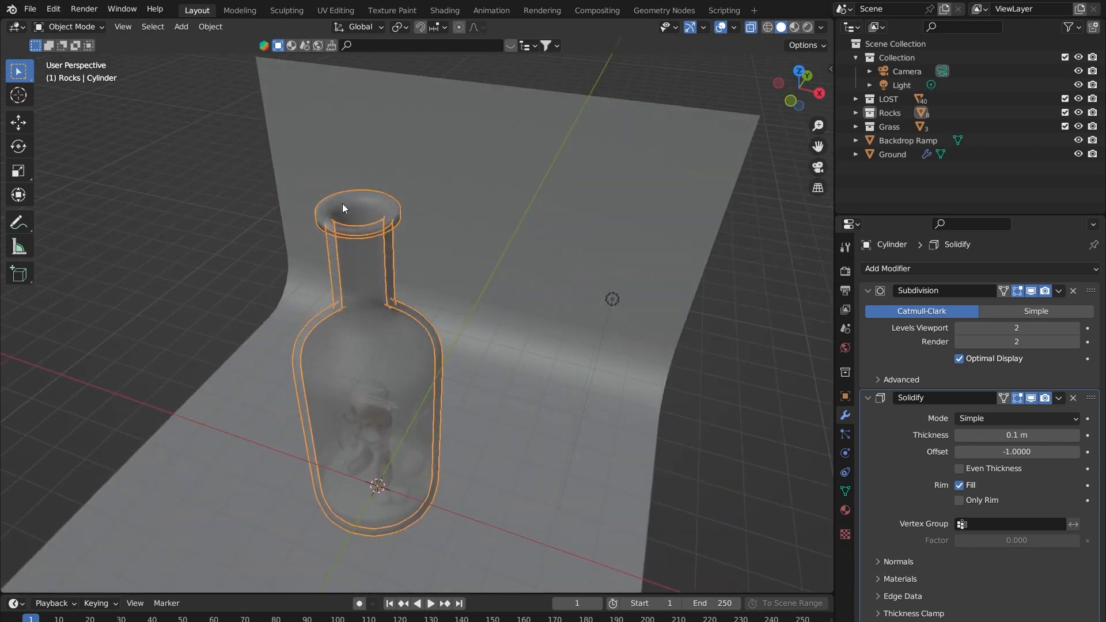
{"action": "scroll", "coordinate": [342, 203], "scroll_direction": "up", "scroll_amount": 5}
{"action": "middle_click_drag", "start_coordinate": [285, 145], "coordinate": [484, 281], "text": "shift"}
{"action": "key", "text": "Tab"}
{"action": "key", "text": "Tab"}
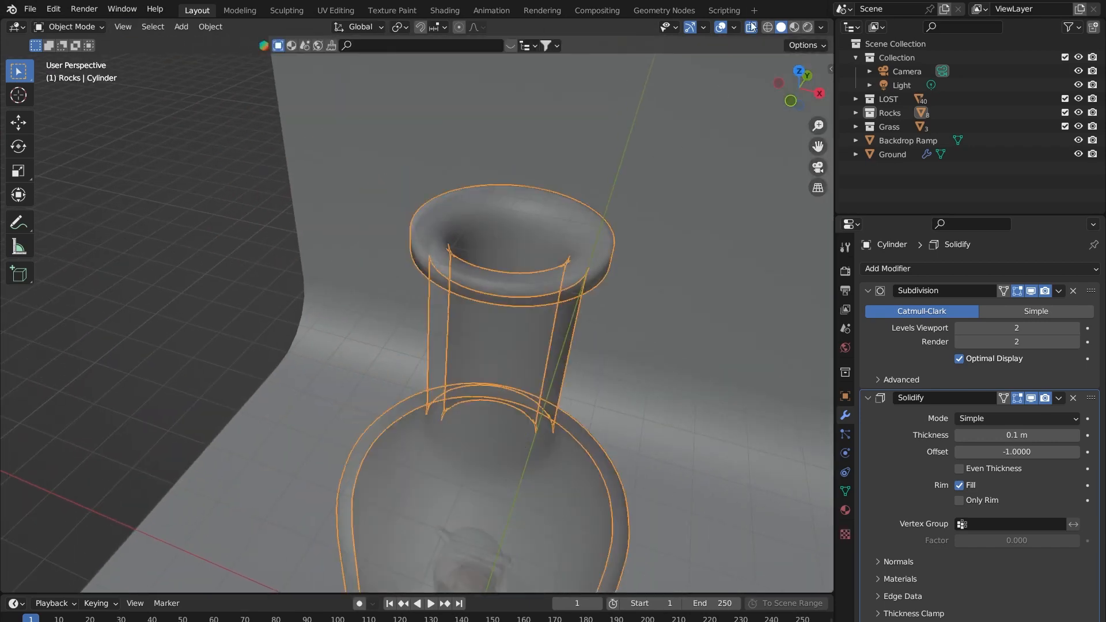
{"action": "left_click", "coordinate": [754, 28]}
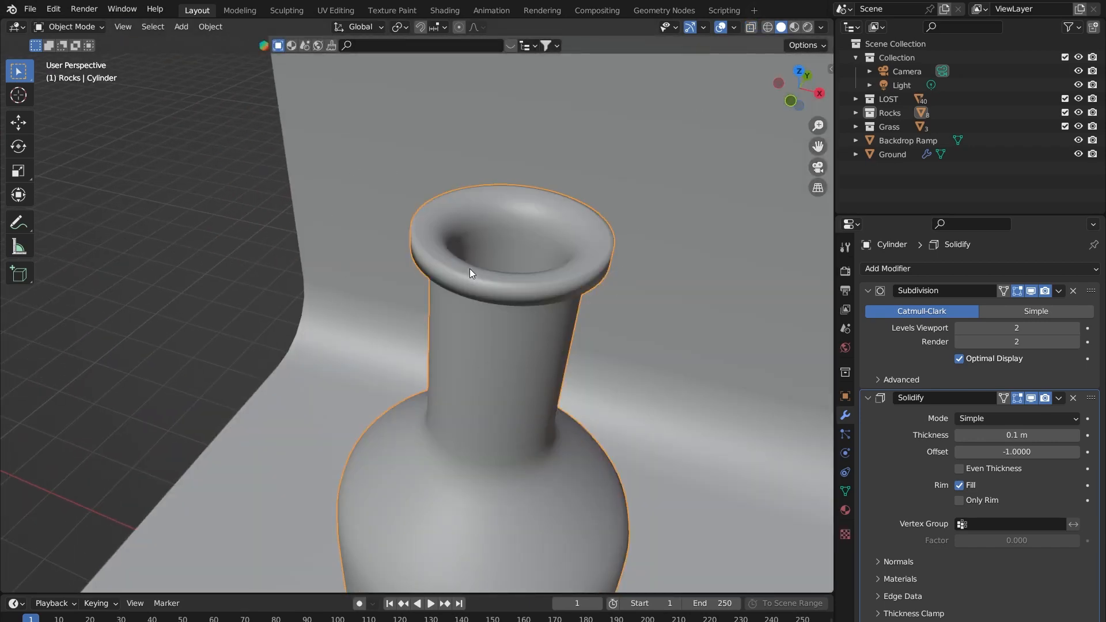
- Add a 16-vertex cylinder for the cork and raise it about 7.3 m along Z to the bottle's mouth
{"action": "scroll", "coordinate": [554, 252], "scroll_direction": "down", "scroll_amount": 2}
{"action": "middle_click_drag", "start_coordinate": [525, 233], "coordinate": [487, 266]}
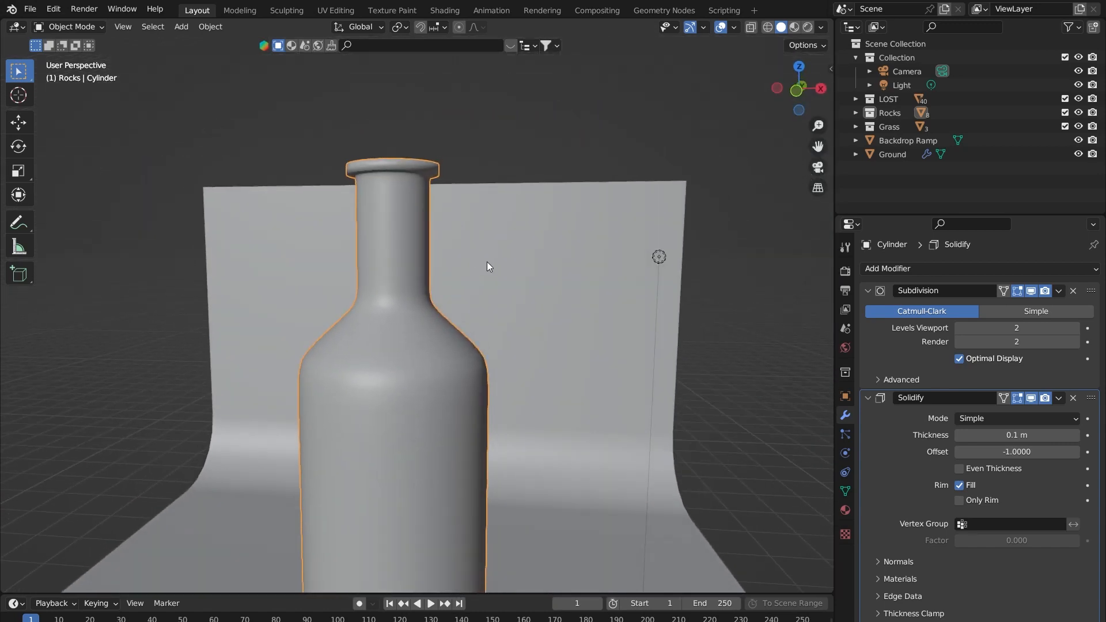
{"action": "scroll", "coordinate": [468, 185], "scroll_direction": "down", "scroll_amount": 2}
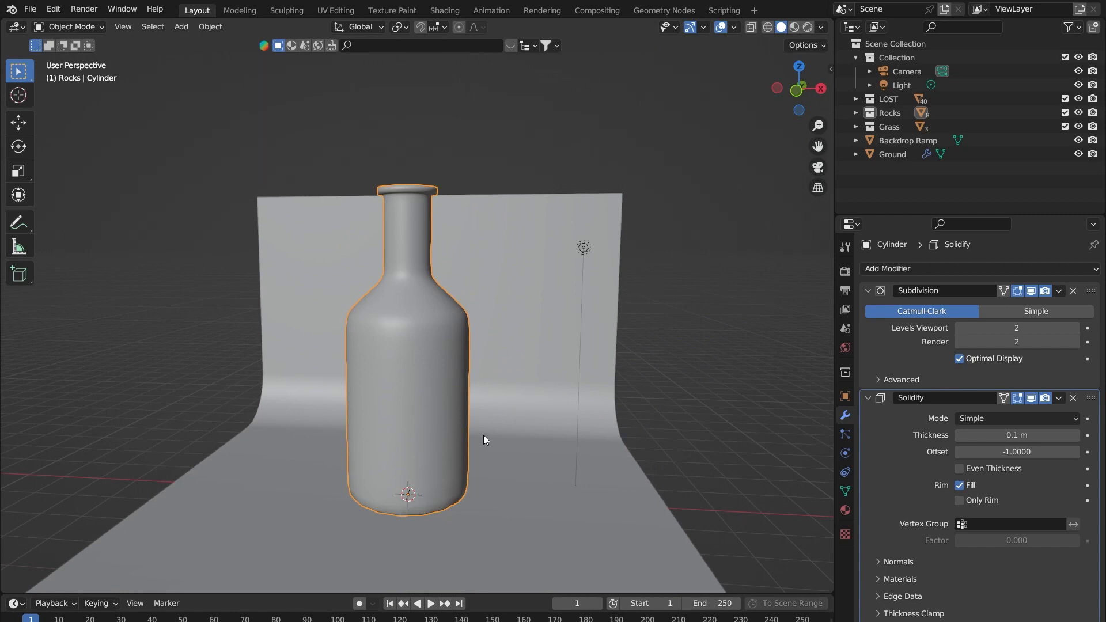
{"action": "key", "text": "shift+a"}
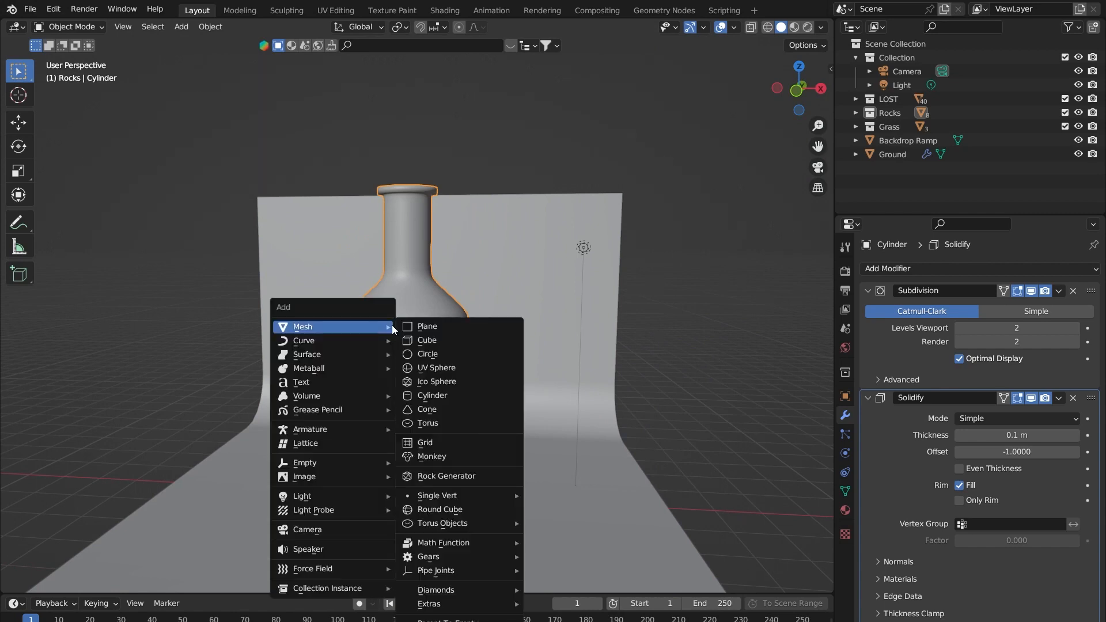
{"action": "left_click", "coordinate": [433, 396]}
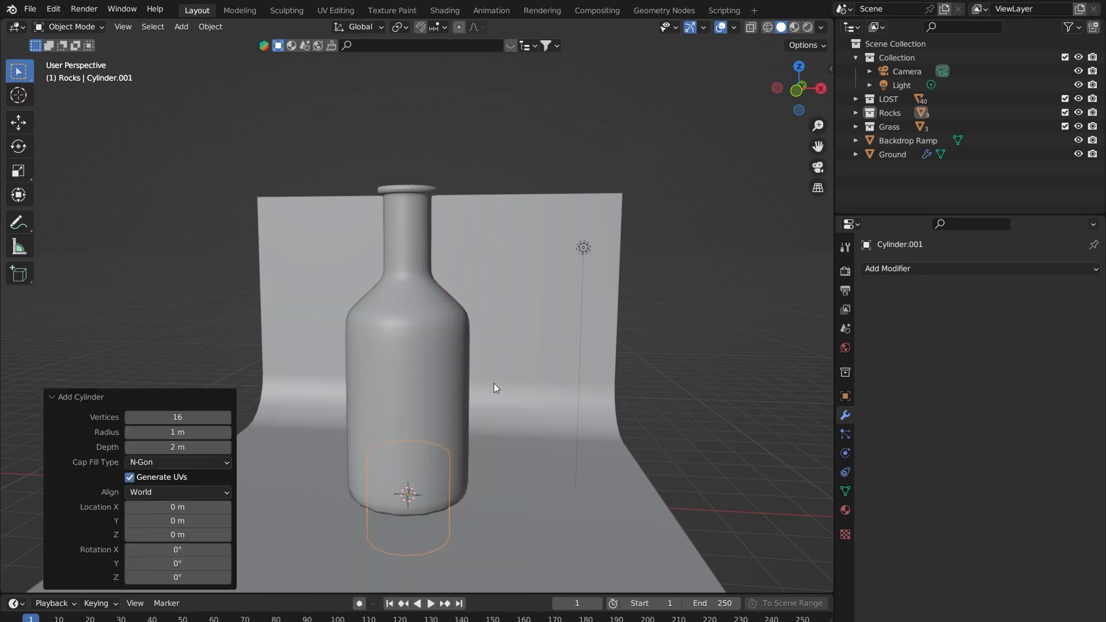
{"action": "scroll", "coordinate": [469, 395], "scroll_direction": "down", "scroll_amount": 1}
{"action": "key", "text": "g"}
{"action": "key", "text": "z"}
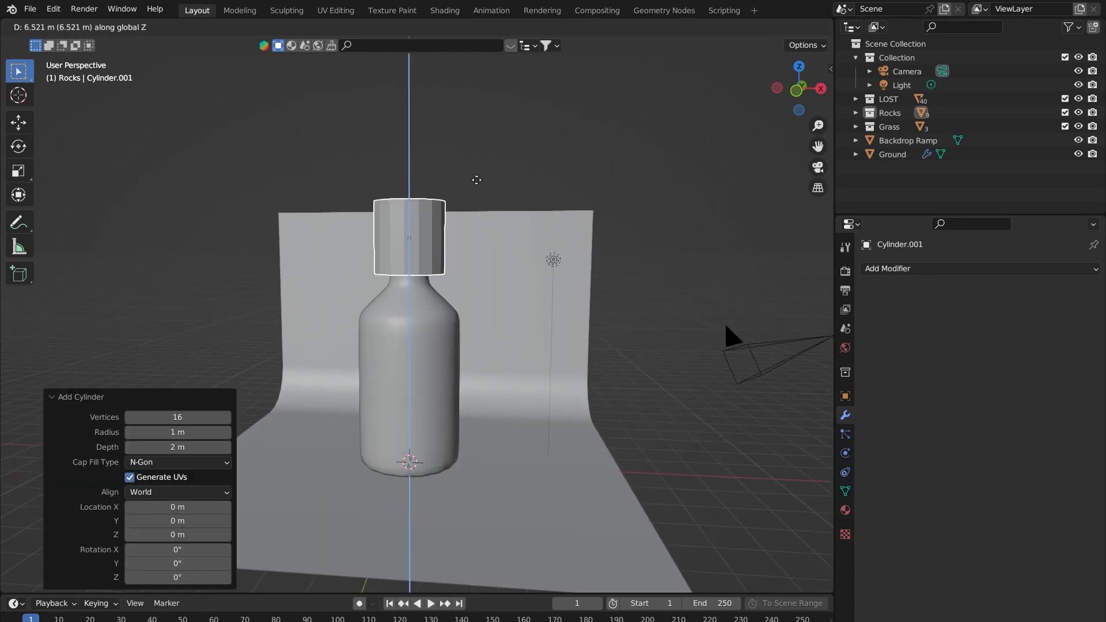
{"action": "left_click", "coordinate": [482, 155]}
{"action": "scroll", "coordinate": [471, 159], "scroll_direction": "up", "scroll_amount": 5}
{"action": "middle_click_drag", "start_coordinate": [465, 160], "coordinate": [497, 329], "text": "shift"}
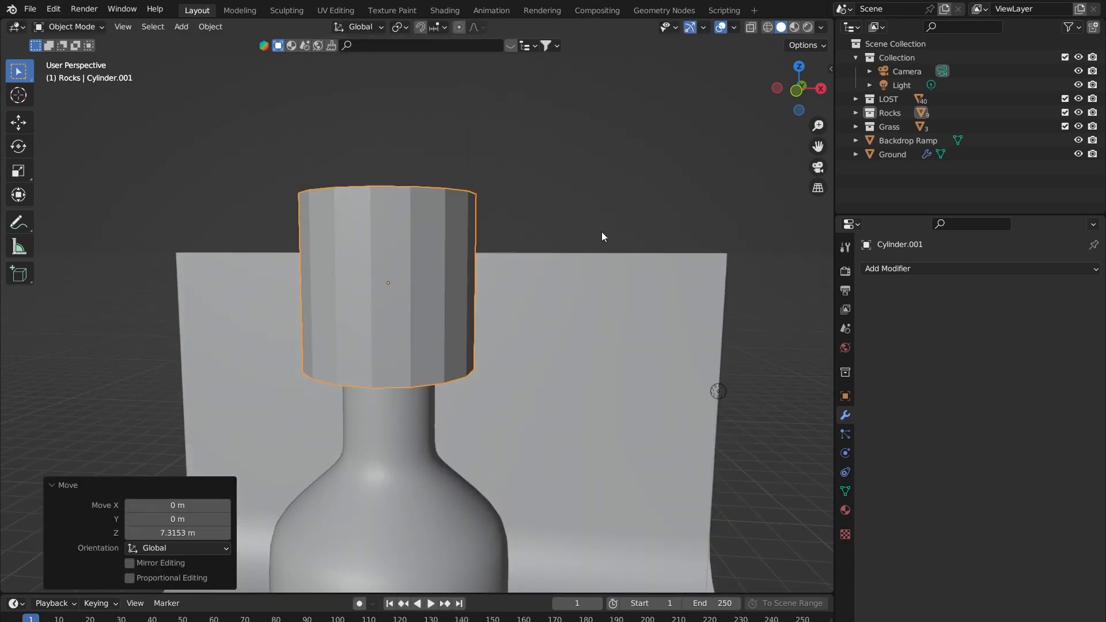
- Scale the cork cylinder to about 0.44 so it fits inside the bottle's mouth, and stretch it along Z
{"action": "key", "text": "s"}
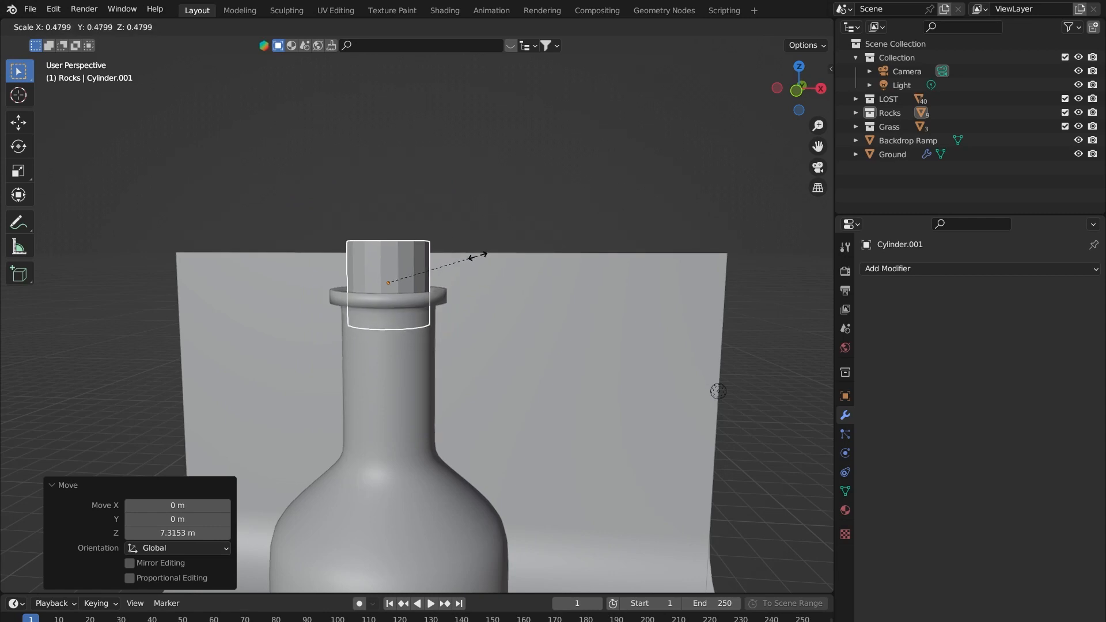
{"action": "left_click", "coordinate": [470, 259]}
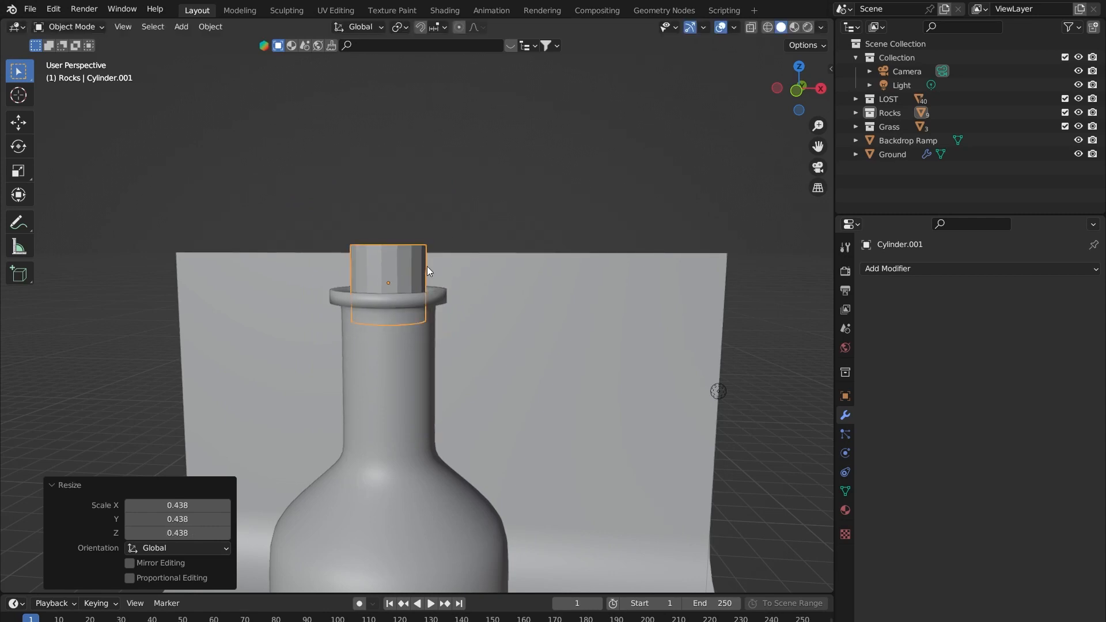
{"action": "key", "text": "s"}
{"action": "key", "text": "z"}
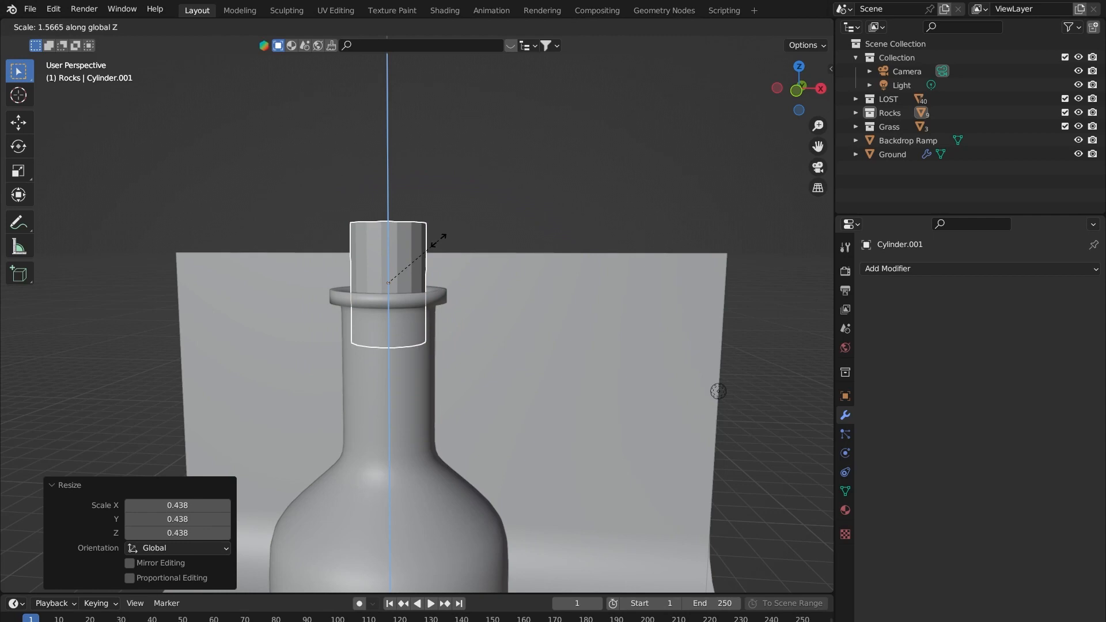
{"action": "left_click", "coordinate": [441, 234]}
{"action": "key", "text": "Tab"}
{"action": "key", "text": "Tab"}
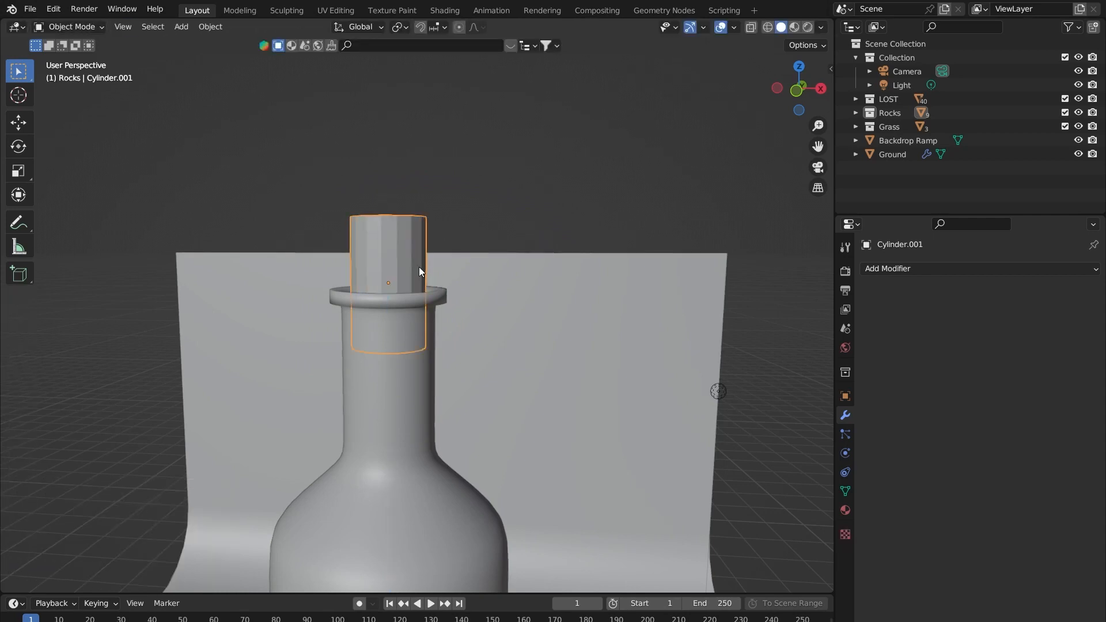
- Shade the cork smooth and give it a level 2 Subdivision modifier
{"action": "right_click", "coordinate": [419, 267]}
{"action": "left_click", "coordinate": [400, 256]}
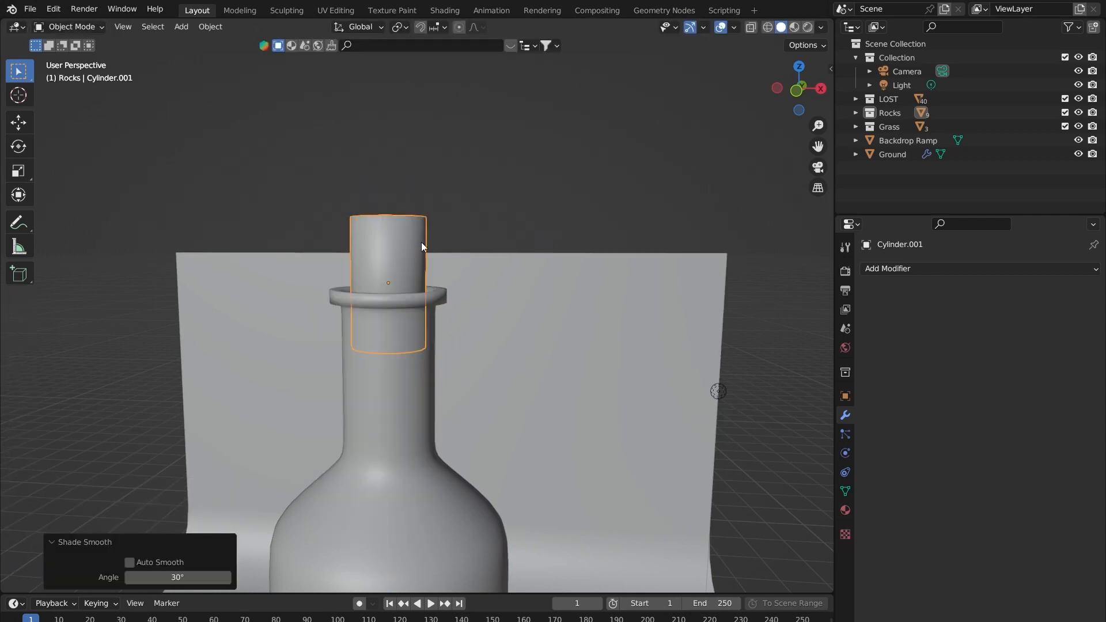
{"action": "middle_click_drag", "start_coordinate": [416, 244], "coordinate": [402, 265]}
{"action": "scroll", "coordinate": [339, 296], "scroll_direction": "up", "scroll_amount": 4}
{"action": "key", "text": "ctrl+2"}
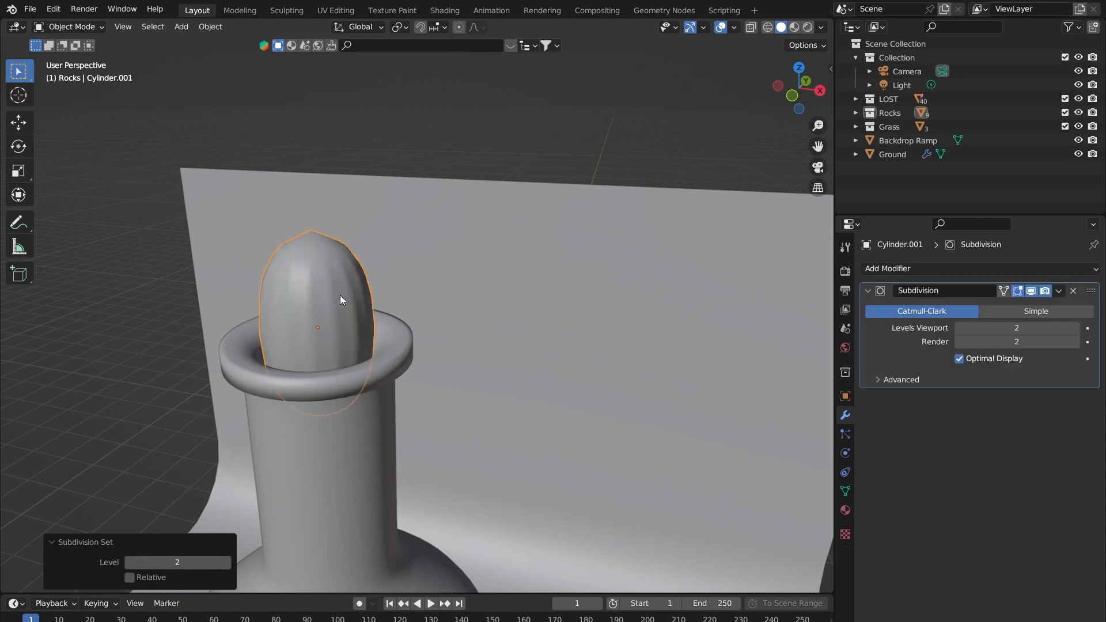
{"action": "middle_click_drag", "start_coordinate": [364, 288], "coordinate": [448, 271], "text": "shift"}
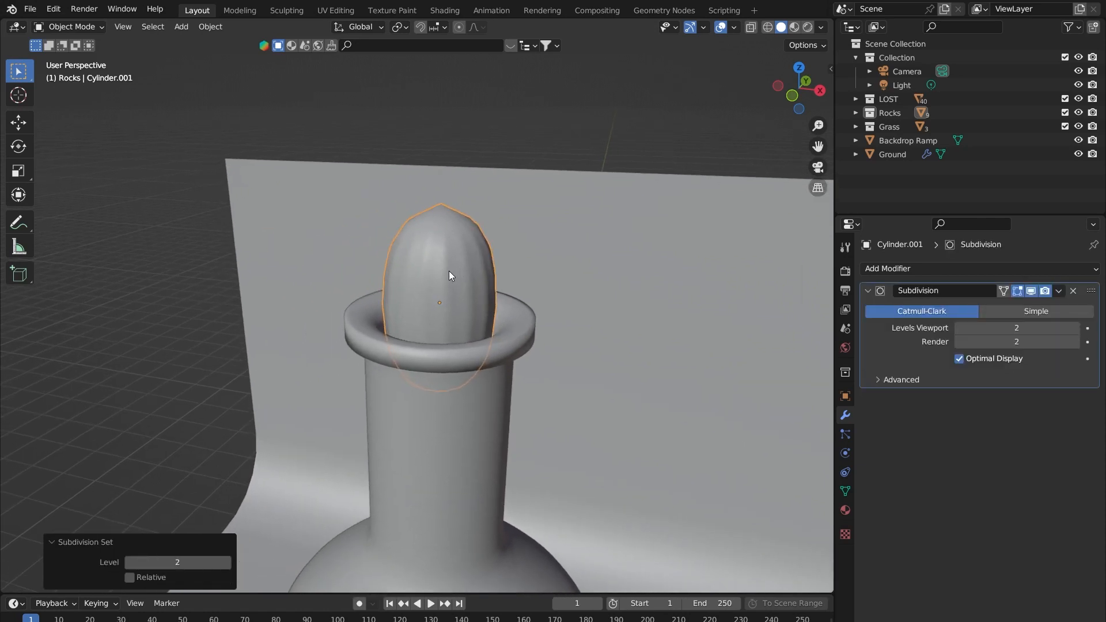
- Add a loop cut around the cork close to its top edge, at a factor of about -0.89
{"action": "key", "text": "Tab"}
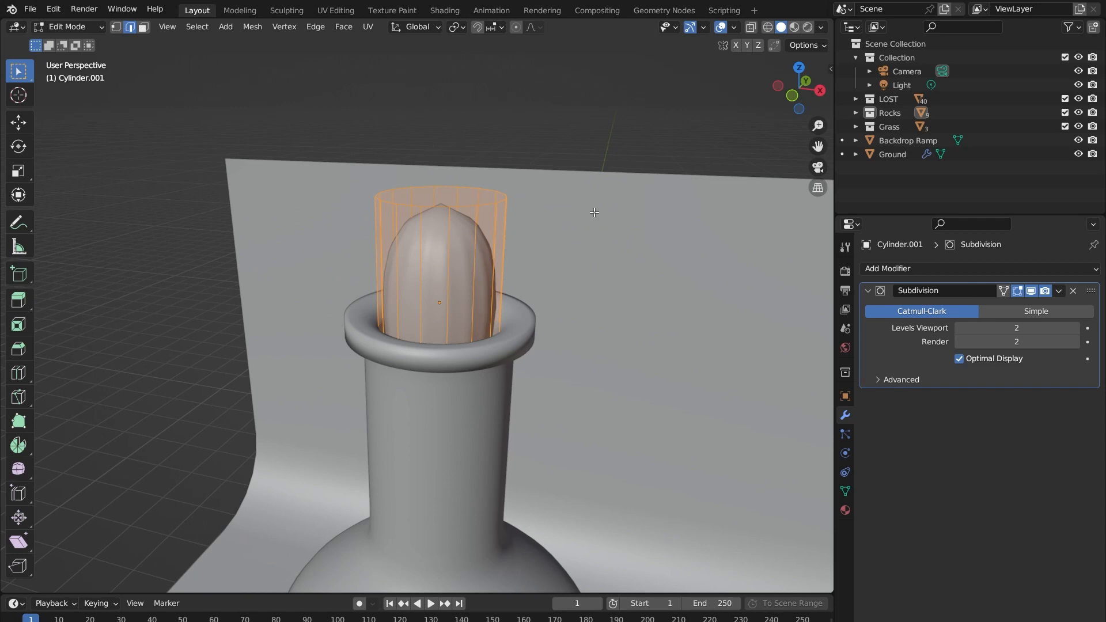
{"action": "key", "text": "ctrl+r"}
{"action": "left_click", "coordinate": [427, 223]}
{"action": "left_click", "coordinate": [433, 130]}
- Add a second loop cut around the cork and, with X-ray on, slide it by a factor of about 0.68 towards the lower end
{"action": "key", "text": "ctrl+r"}
{"action": "left_click", "coordinate": [441, 339]}
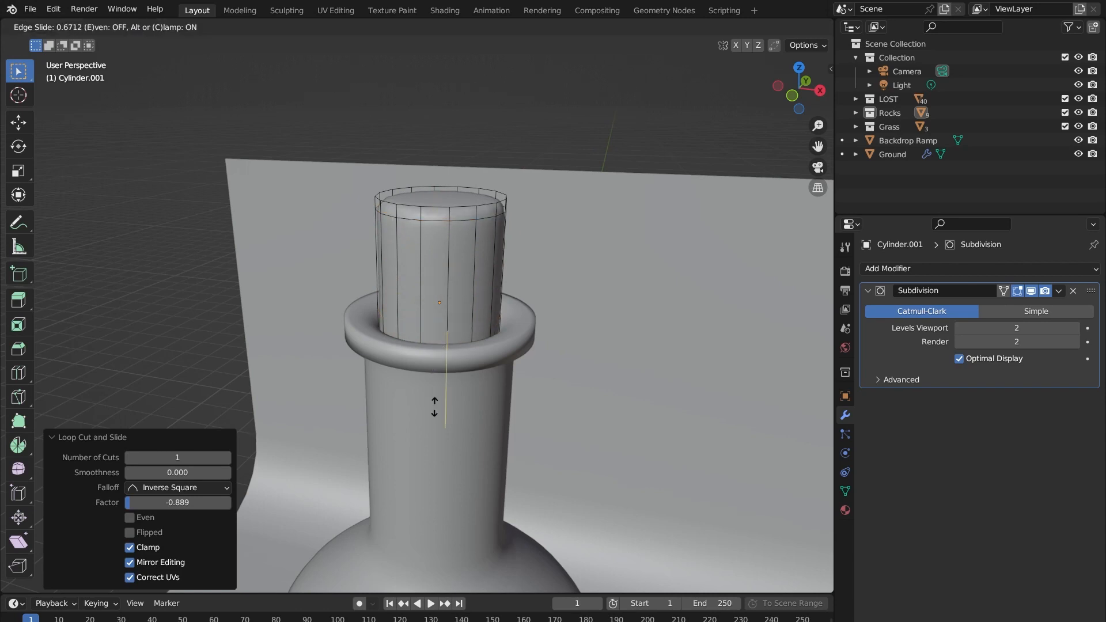
{"action": "left_click", "coordinate": [440, 360]}
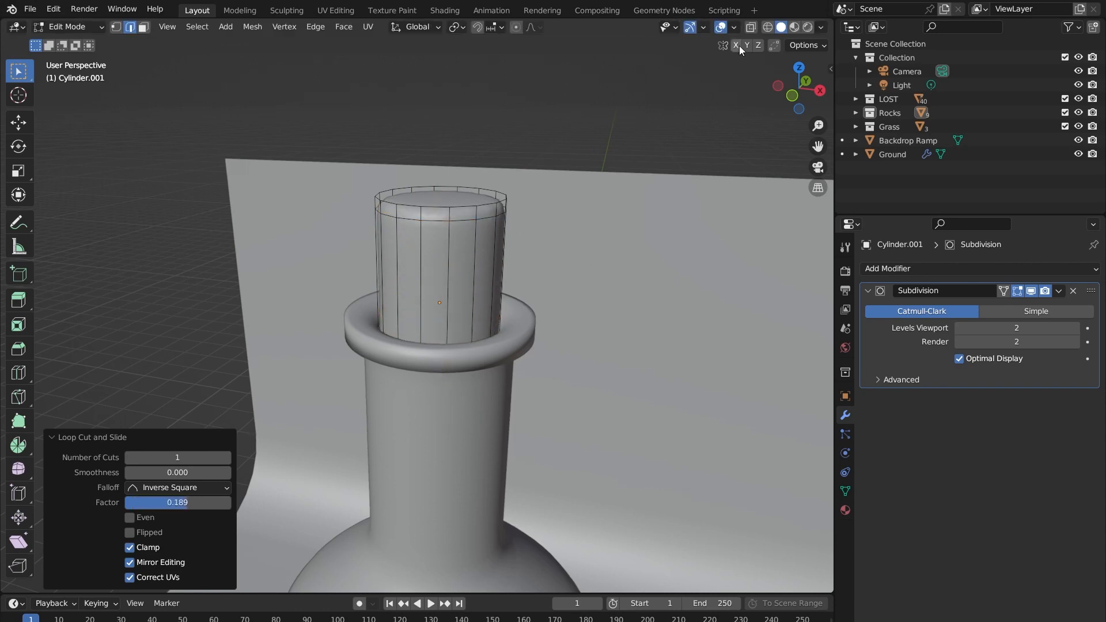
{"action": "left_click", "coordinate": [754, 26]}
{"action": "middle_click_drag", "start_coordinate": [614, 201], "coordinate": [633, 179]}
{"action": "key", "text": "g"}
{"action": "key", "text": "g"}
{"action": "left_click", "coordinate": [613, 258]}
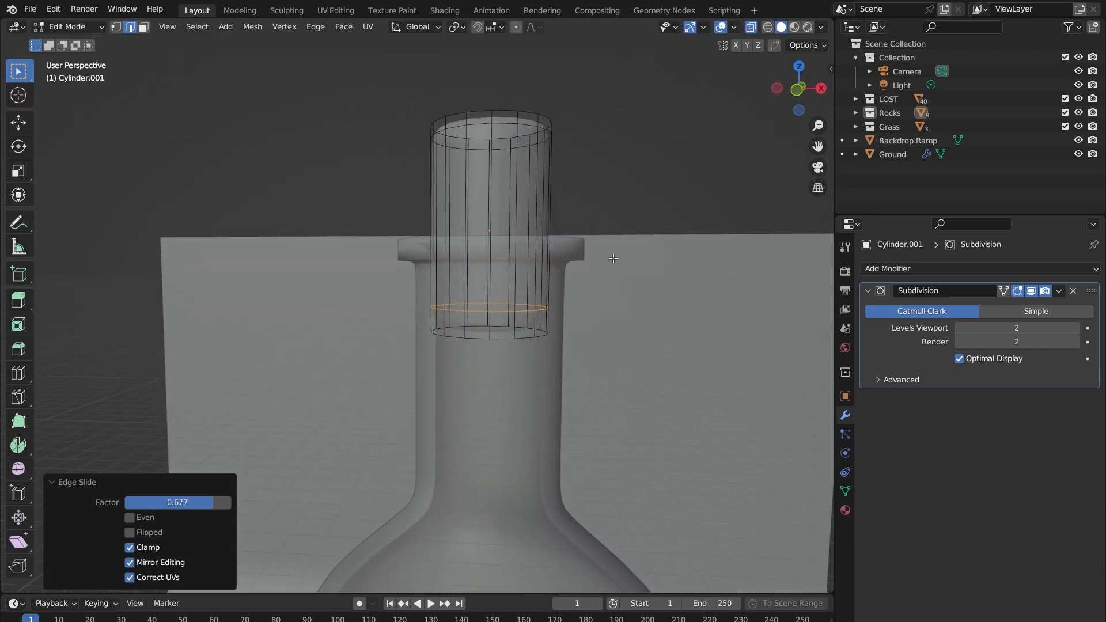
- Select the cork's two lowest edge loops and scale them down so the cork tapers towards its lower end
{"action": "left_click_drag", "start_coordinate": [668, 385], "coordinate": [381, 286]}
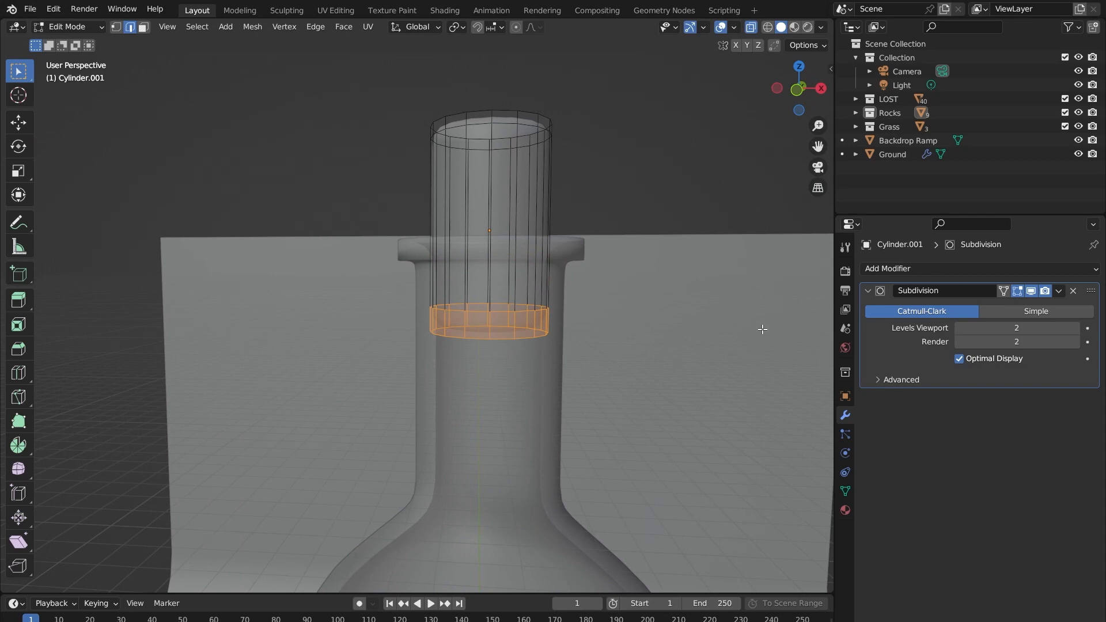
{"action": "key", "text": "s"}
{"action": "left_click", "coordinate": [712, 340]}
{"action": "middle_click_drag", "start_coordinate": [578, 277], "coordinate": [577, 253]}
{"action": "key", "text": "Tab"}
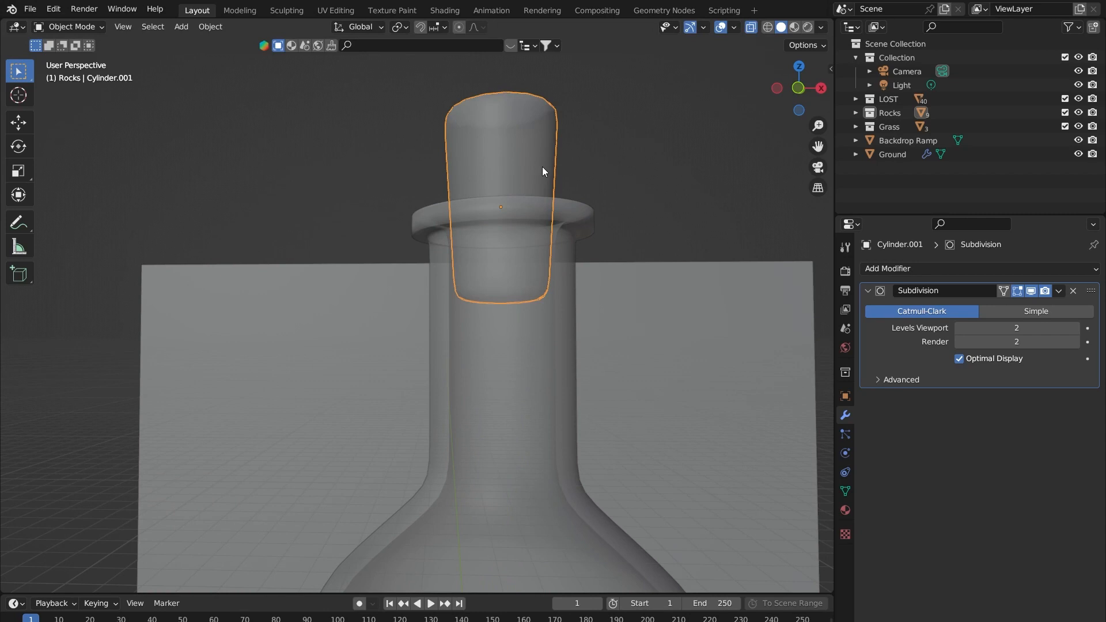
- Turn X-ray off and examine the shading and rim of the cork's top up close
{"action": "middle_click_drag", "start_coordinate": [524, 123], "coordinate": [502, 182]}
{"action": "key", "text": "Tab"}
{"action": "key", "text": "Tab"}
{"action": "left_click", "coordinate": [753, 29]}
{"action": "middle_click_drag", "start_coordinate": [499, 228], "coordinate": [474, 294]}
{"action": "scroll", "coordinate": [466, 340], "scroll_direction": "up", "scroll_amount": 3}
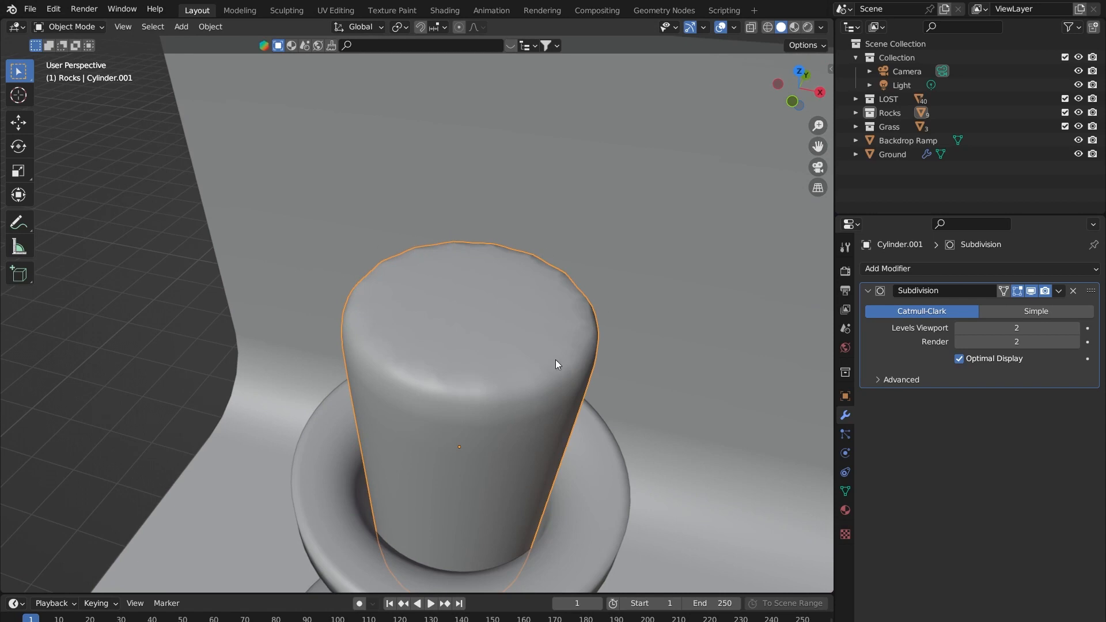
{"action": "middle_click_drag", "start_coordinate": [538, 328], "coordinate": [444, 295], "text": "shift"}
{"action": "key", "text": "Tab"}
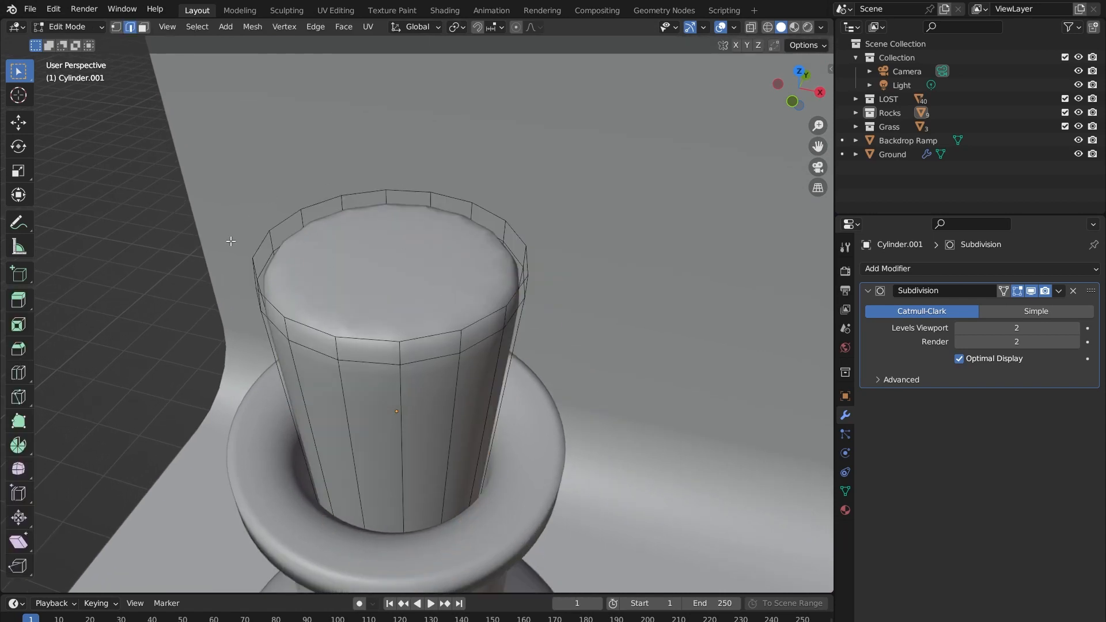
{"action": "key", "text": "Tab"}
{"action": "scroll", "coordinate": [431, 325], "scroll_direction": "up", "scroll_amount": 6}
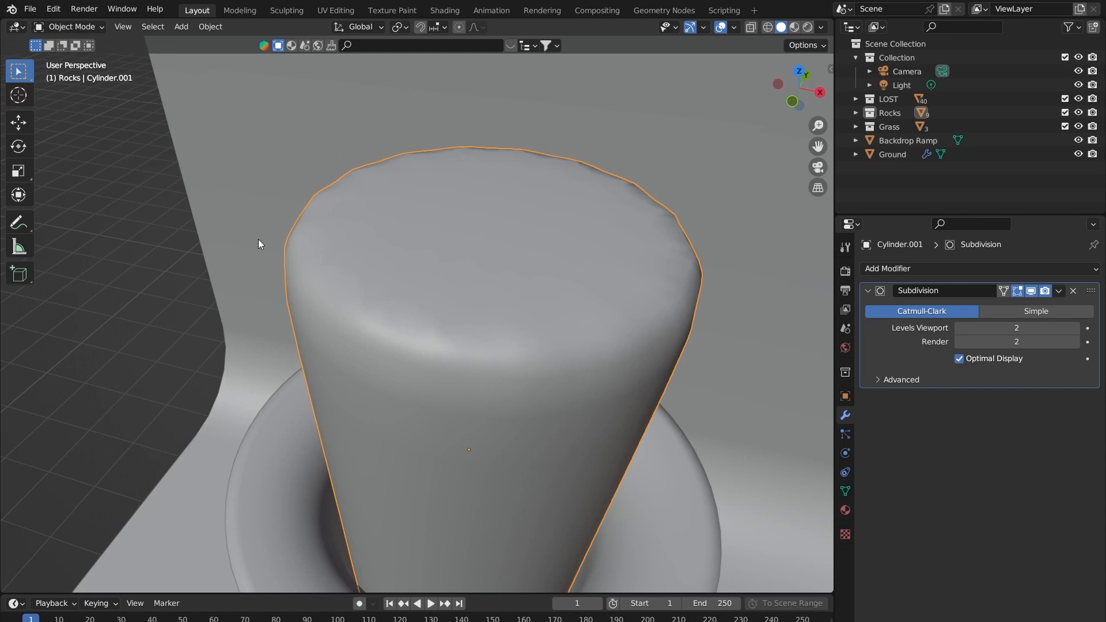
- Delete the single large face that caps the top of the cork
{"action": "key", "text": "Tab"}
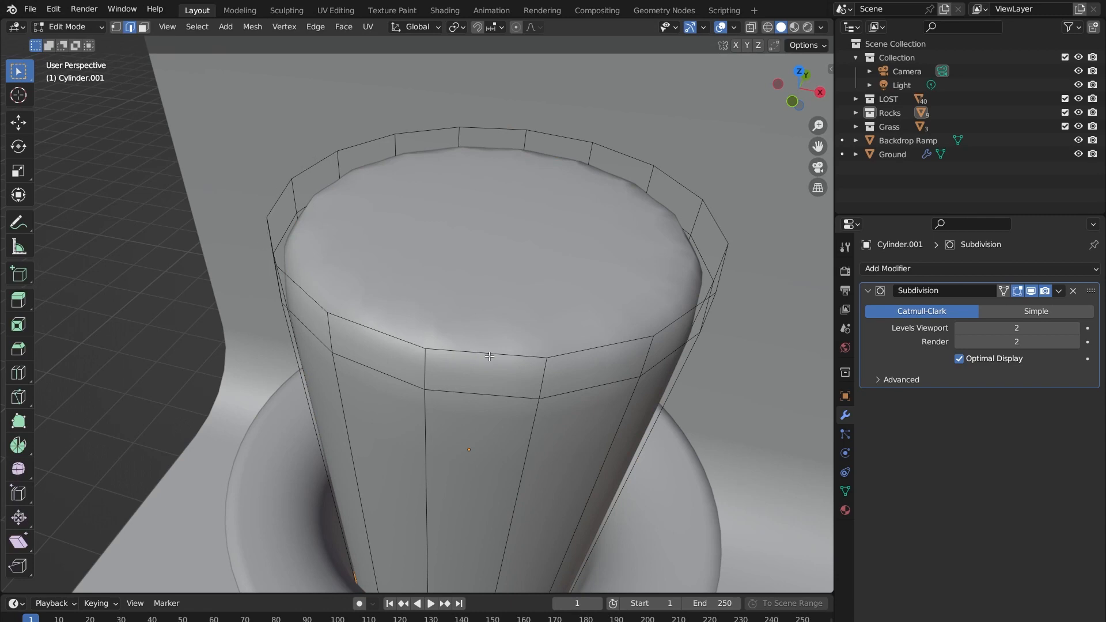
{"action": "key", "text": "3"}
{"action": "left_click", "coordinate": [477, 202]}
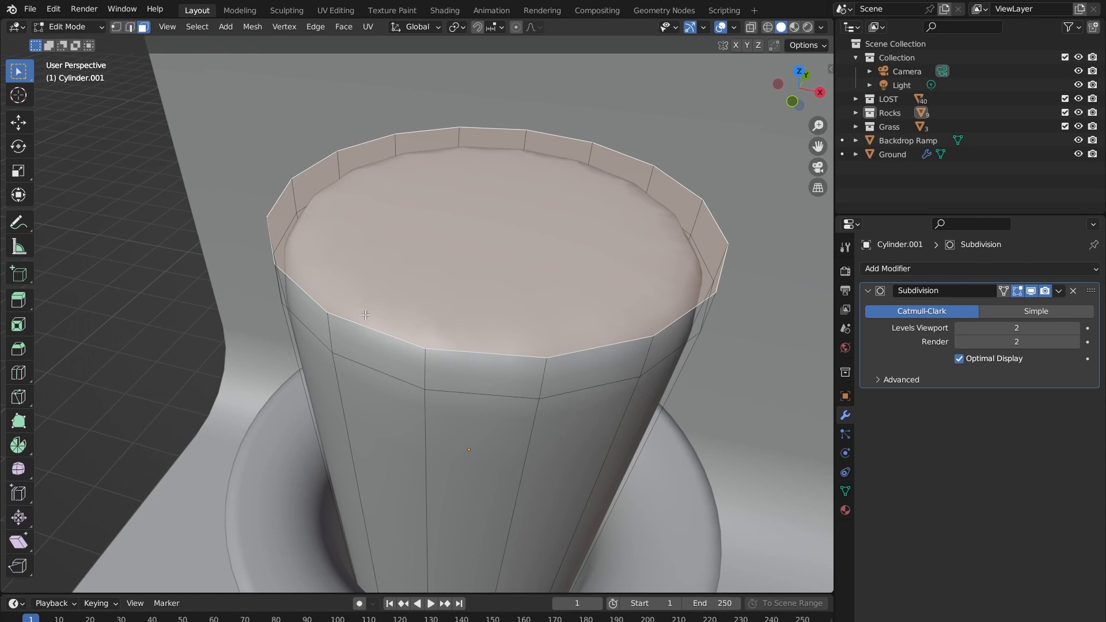
{"action": "scroll", "coordinate": [316, 333], "scroll_direction": "down", "scroll_amount": 5}
{"action": "scroll", "coordinate": [509, 242], "scroll_direction": "up", "scroll_amount": 6}
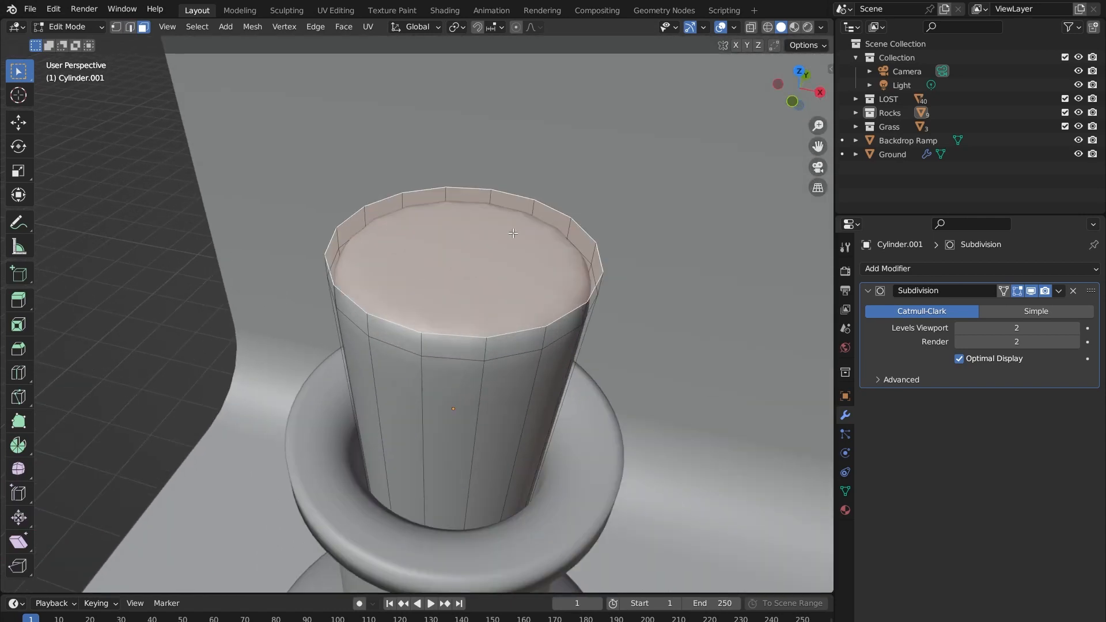
{"action": "key", "text": "x"}
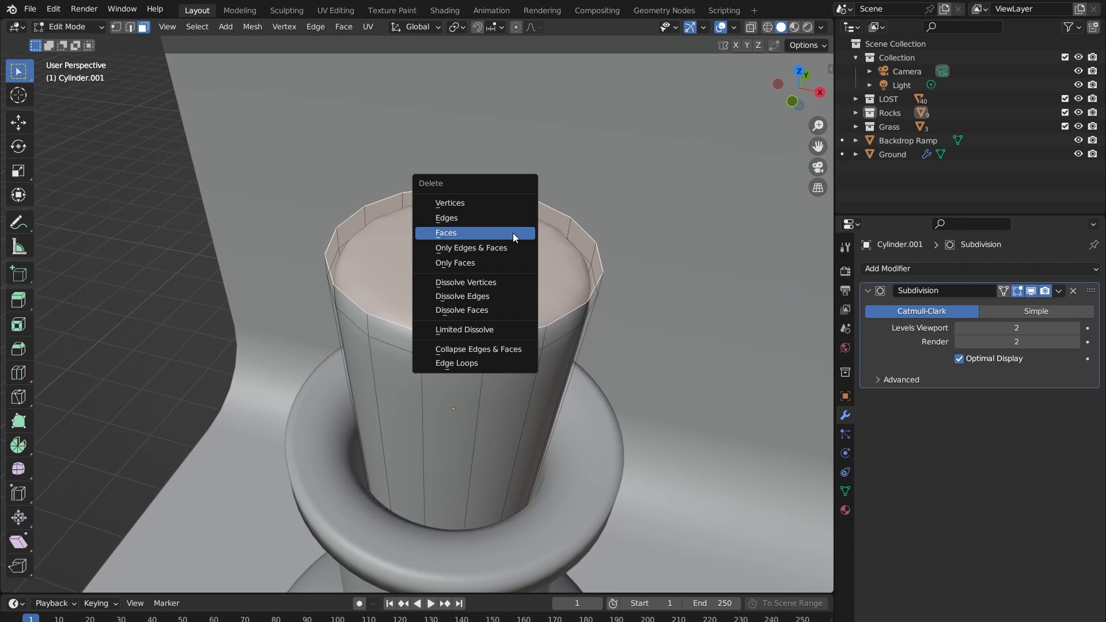
{"action": "left_click", "coordinate": [513, 232]}
- Close the cork's open top rim with a Grid Fill using a span of 4, and check the smoothed result
{"action": "key", "text": "2"}
{"action": "left_click", "coordinate": [374, 201], "text": "alt"}
{"action": "left_click", "coordinate": [348, 27]}
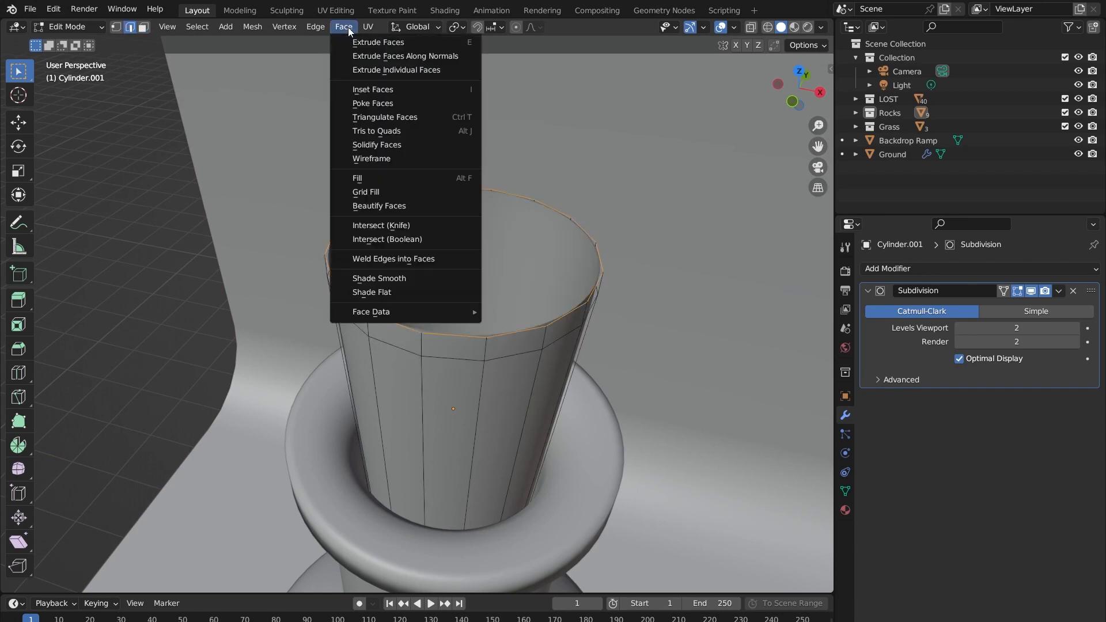
{"action": "left_click", "coordinate": [370, 191]}
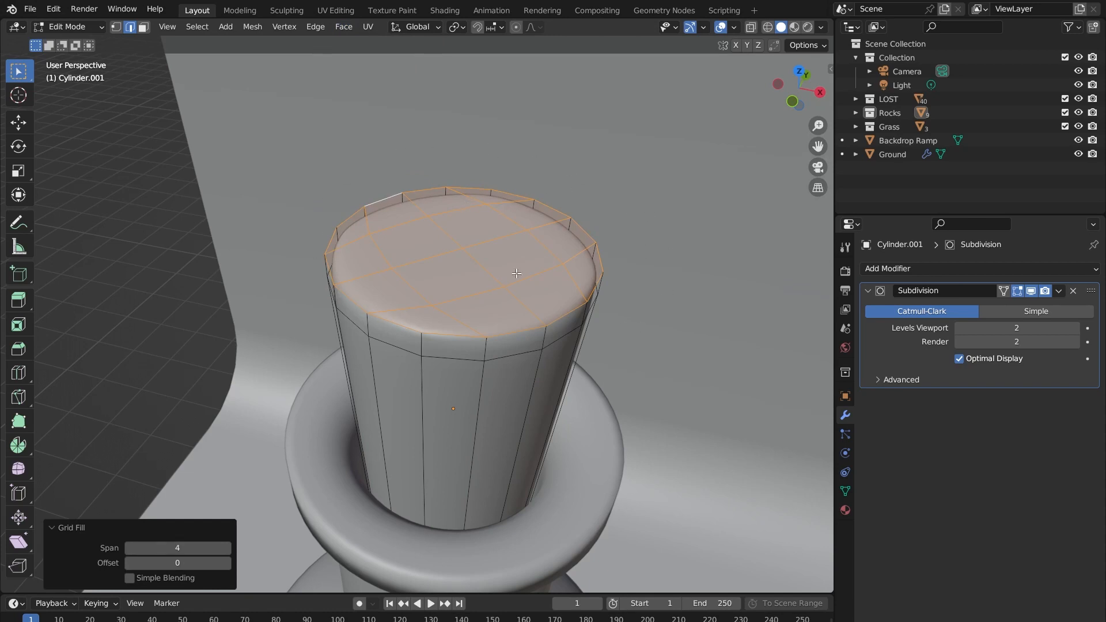
{"action": "scroll", "coordinate": [516, 273], "scroll_direction": "up", "scroll_amount": 2}
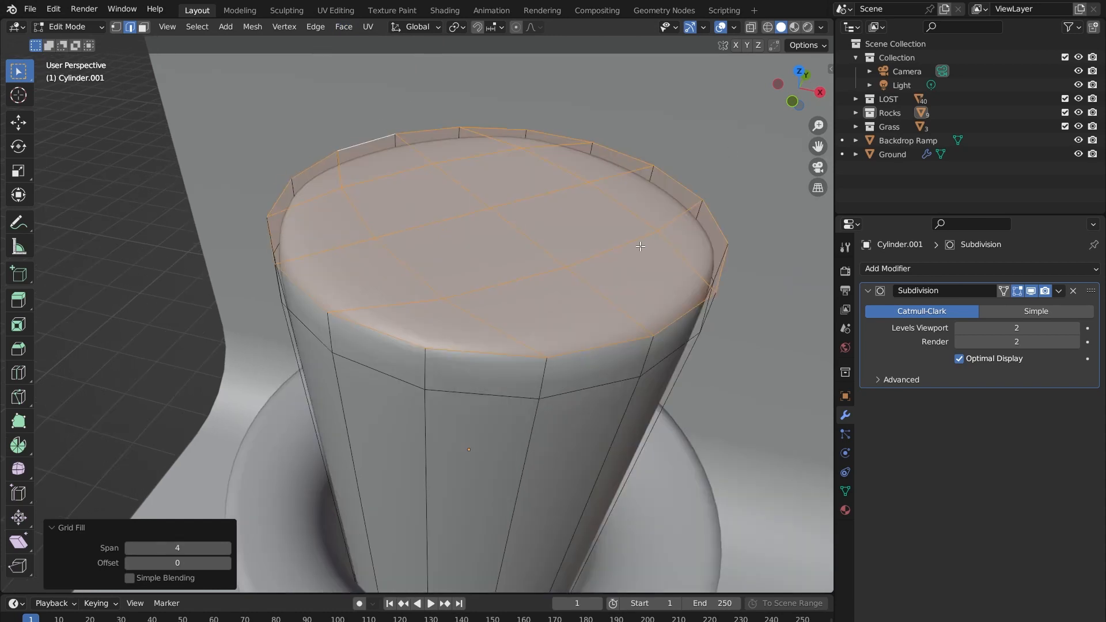
{"action": "key", "text": "Tab"}
{"action": "middle_click_drag", "start_coordinate": [500, 217], "coordinate": [384, 240]}
{"action": "scroll", "coordinate": [516, 199], "scroll_direction": "down", "scroll_amount": 2}
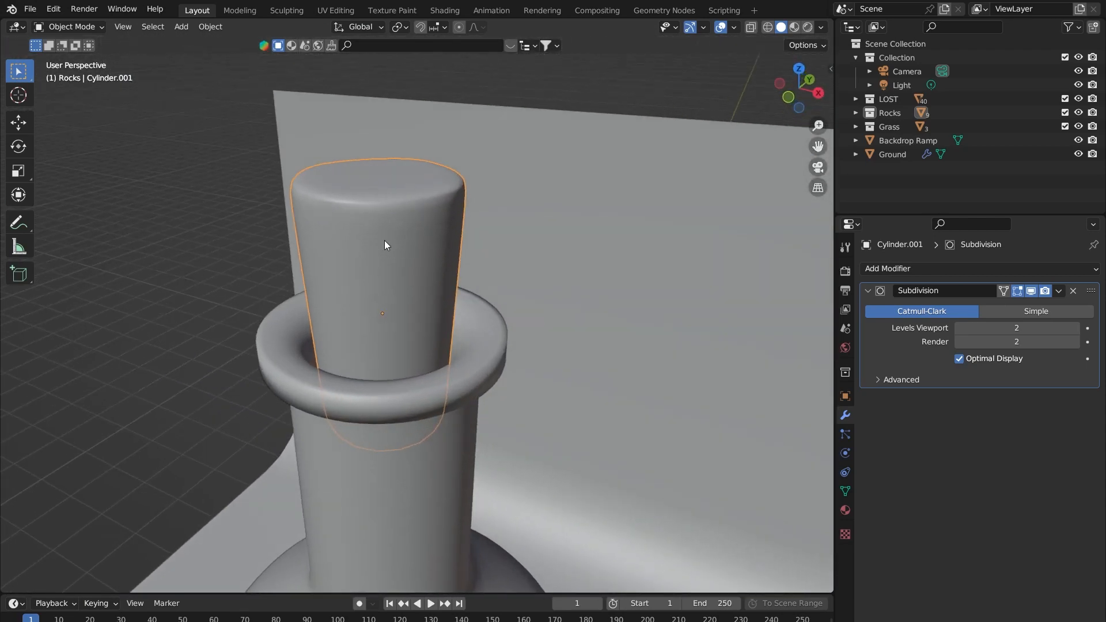
{"action": "key", "text": "Tab"}
{"action": "middle_click_drag", "start_coordinate": [401, 201], "coordinate": [388, 229]}
{"action": "key", "text": "f"}
{"action": "key", "text": "Tab"}
- Lower the cork about 0.3 m along Z so it sits deeper in the bottle's neck
{"action": "scroll", "coordinate": [366, 280], "scroll_direction": "down", "scroll_amount": 6}
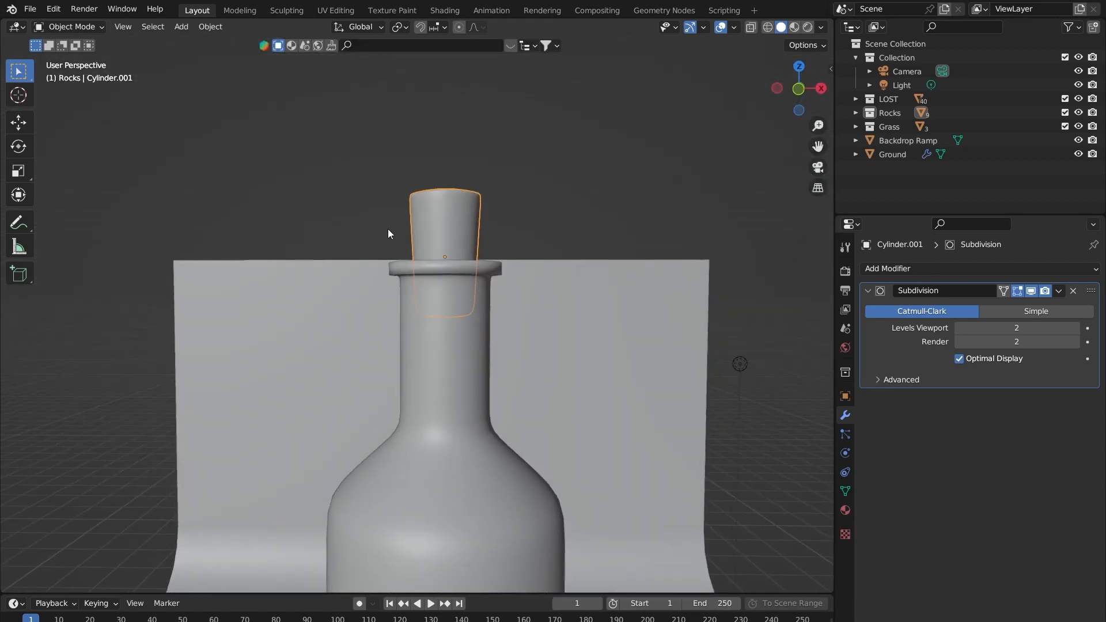
{"action": "key", "text": "g"}
{"action": "key", "text": "z"}
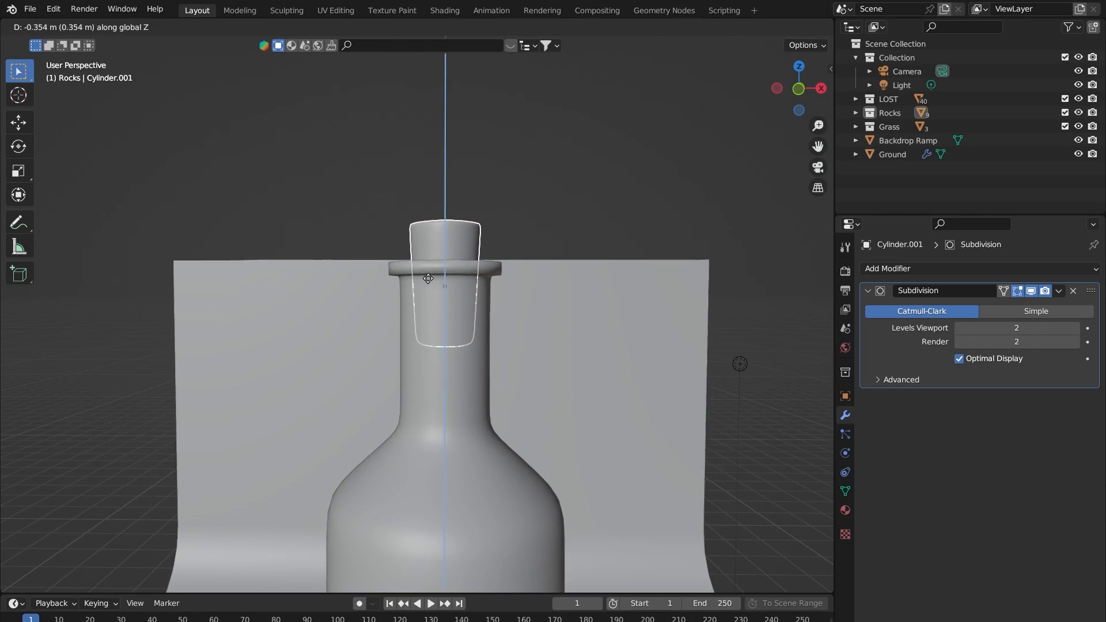
{"action": "left_click", "coordinate": [428, 273]}
- Turn X-ray on and examine the corked bottle and how the character and its base sit inside it
{"action": "middle_click_drag", "start_coordinate": [443, 271], "coordinate": [517, 259]}
{"action": "scroll", "coordinate": [516, 259], "scroll_direction": "down", "scroll_amount": 2}
{"action": "scroll", "coordinate": [517, 259], "scroll_direction": "down", "scroll_amount": 2}
{"action": "left_click", "coordinate": [752, 29]}
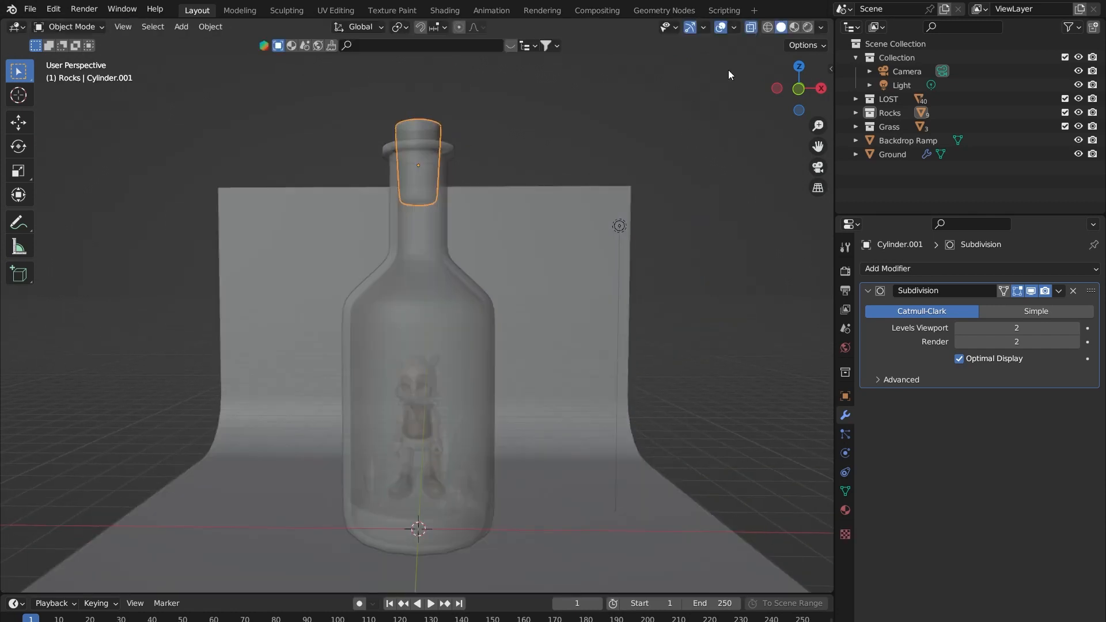
{"action": "scroll", "coordinate": [523, 358], "scroll_direction": "up", "scroll_amount": 6}
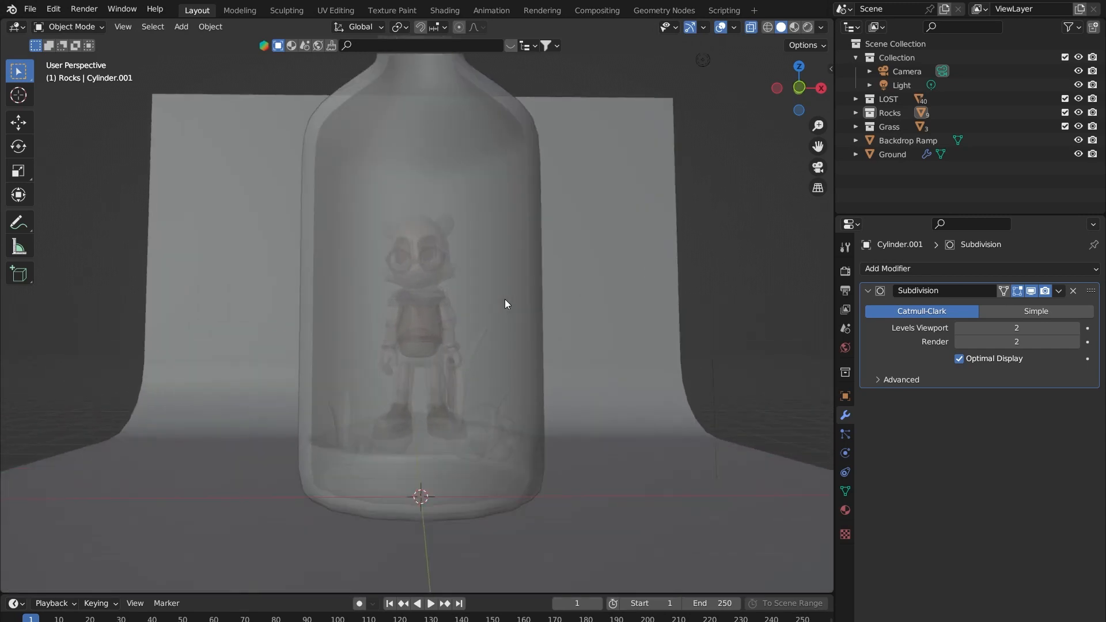
{"action": "middle_click_drag", "start_coordinate": [530, 286], "coordinate": [525, 289]}
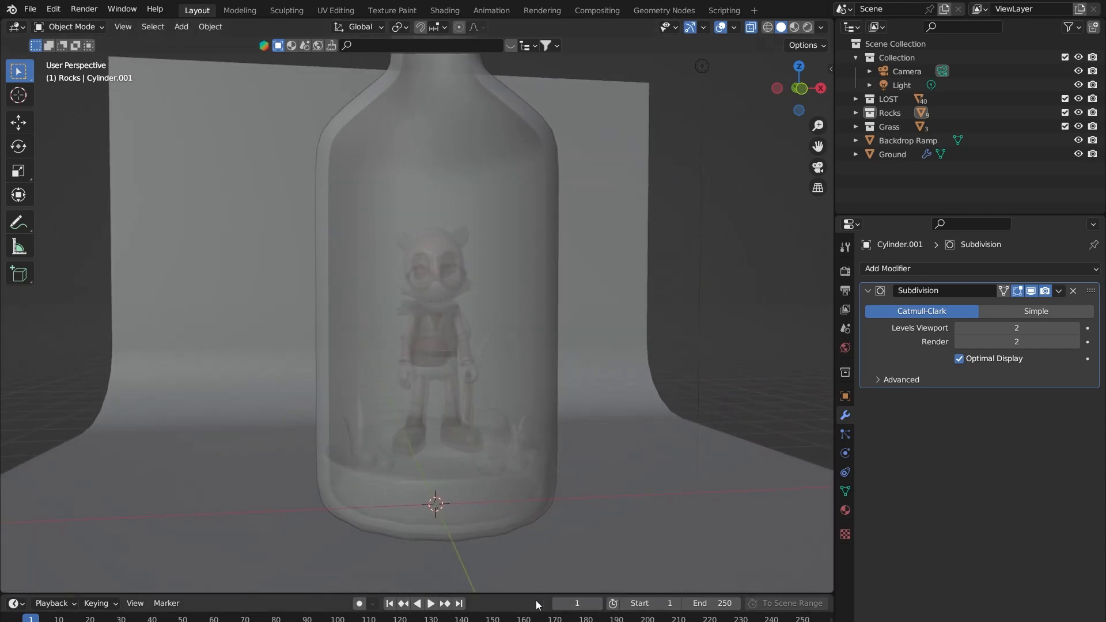
- Switch the viewport to rendered shading and frame the corked bottle with its backdrop and light
{"action": "scroll", "coordinate": [472, 355], "scroll_direction": "down", "scroll_amount": 5}
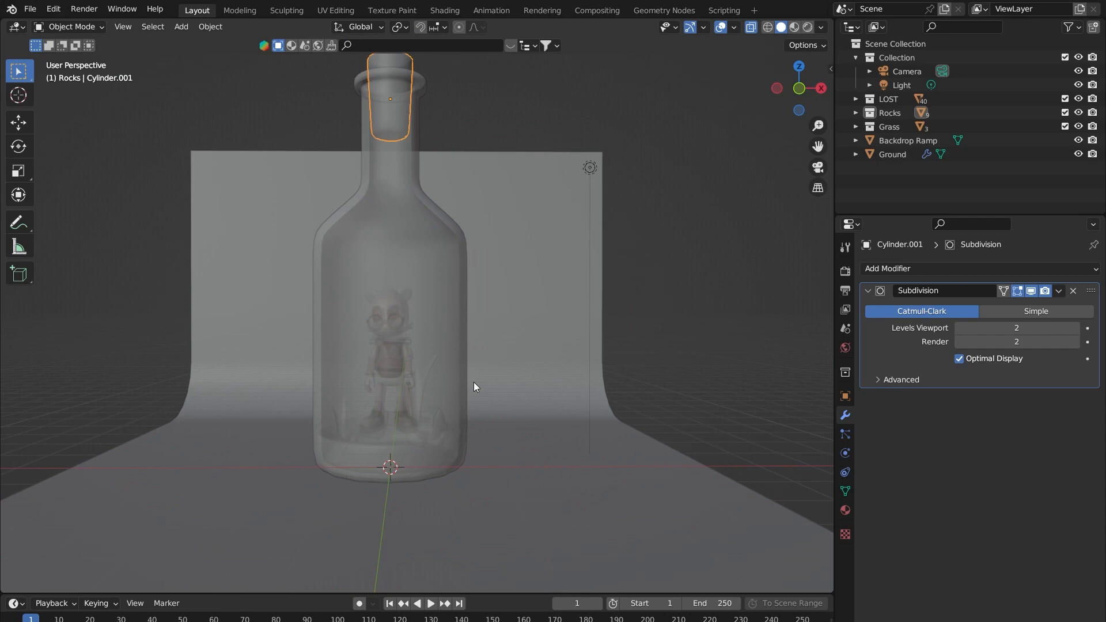
{"action": "scroll", "coordinate": [474, 386], "scroll_direction": "down", "scroll_amount": 2}
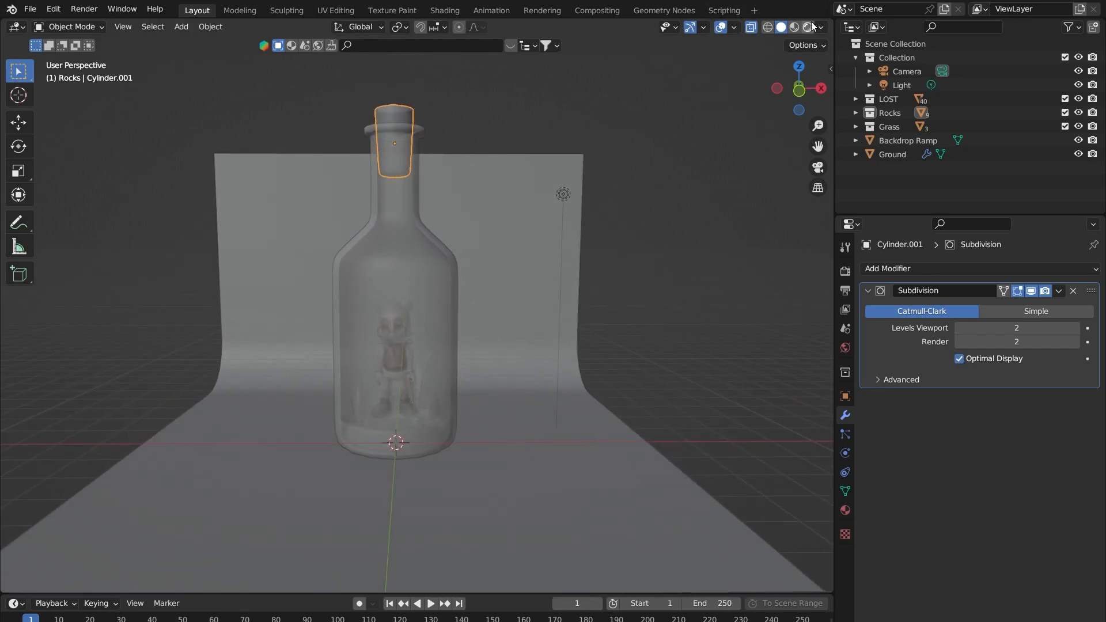
{"action": "middle_click_drag", "start_coordinate": [548, 171], "coordinate": [703, 116]}
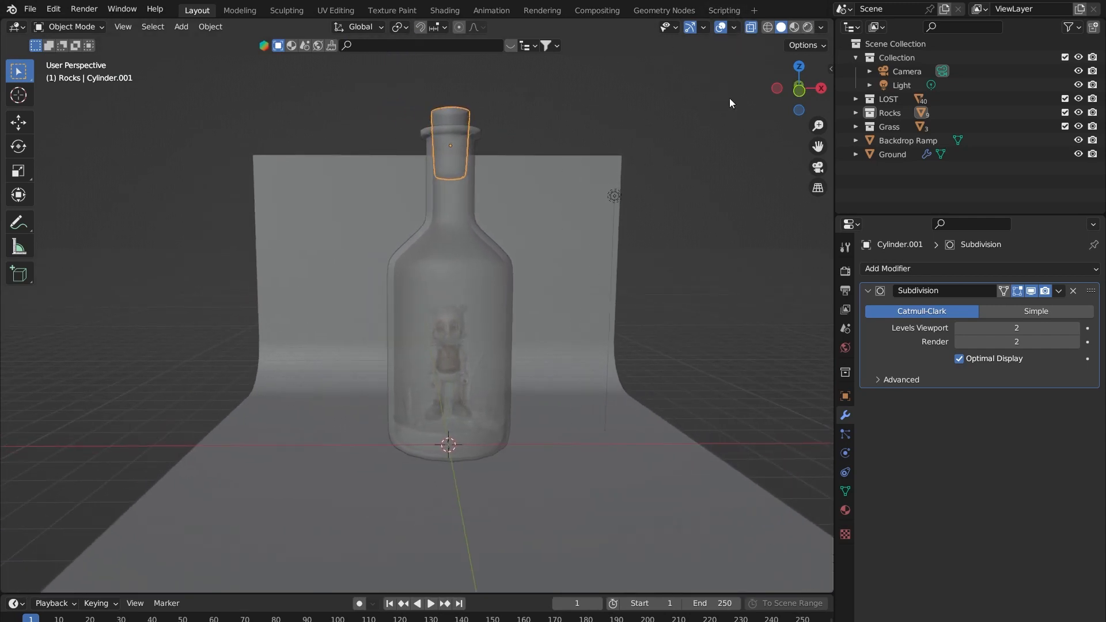
{"action": "left_click", "coordinate": [809, 29]}
{"action": "scroll", "coordinate": [534, 169], "scroll_direction": "down", "scroll_amount": 3}
{"action": "scroll", "coordinate": [535, 165], "scroll_direction": "up", "scroll_amount": 1}
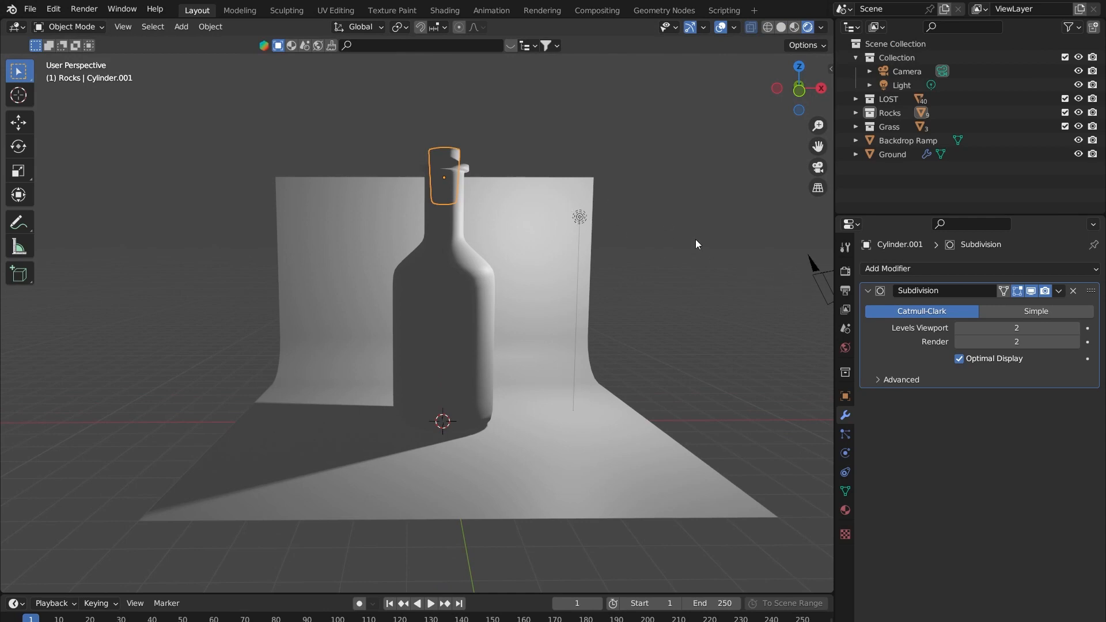
- Select the scene light and change its type to Area
{"action": "left_click", "coordinate": [580, 217]}
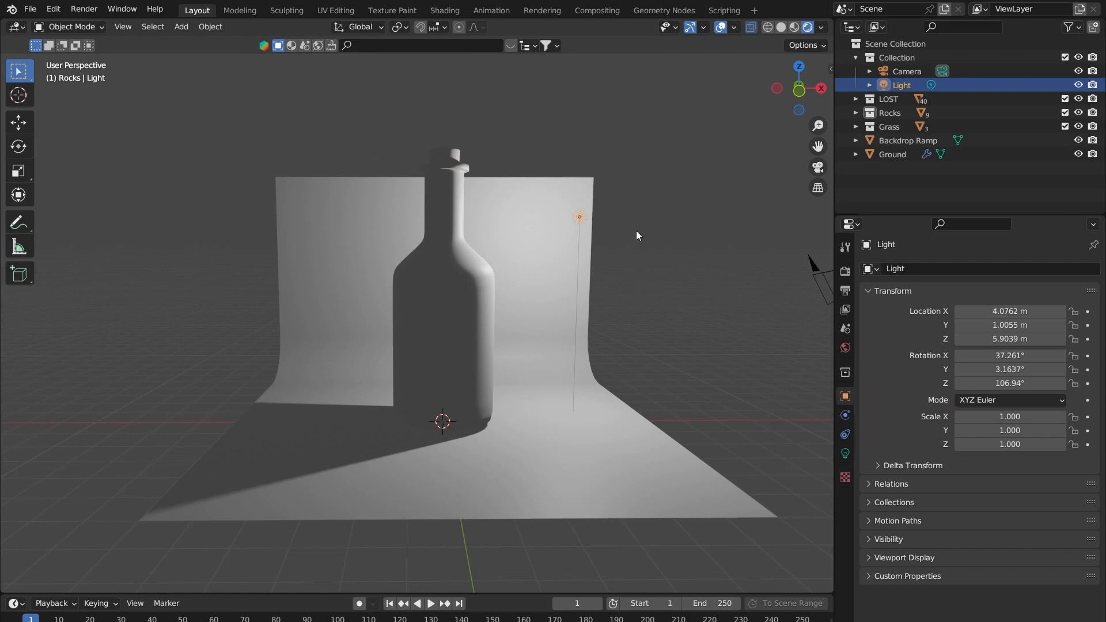
{"action": "key", "text": "g"}
{"action": "right_click", "coordinate": [326, 157]}
{"action": "left_click", "coordinate": [845, 452]}
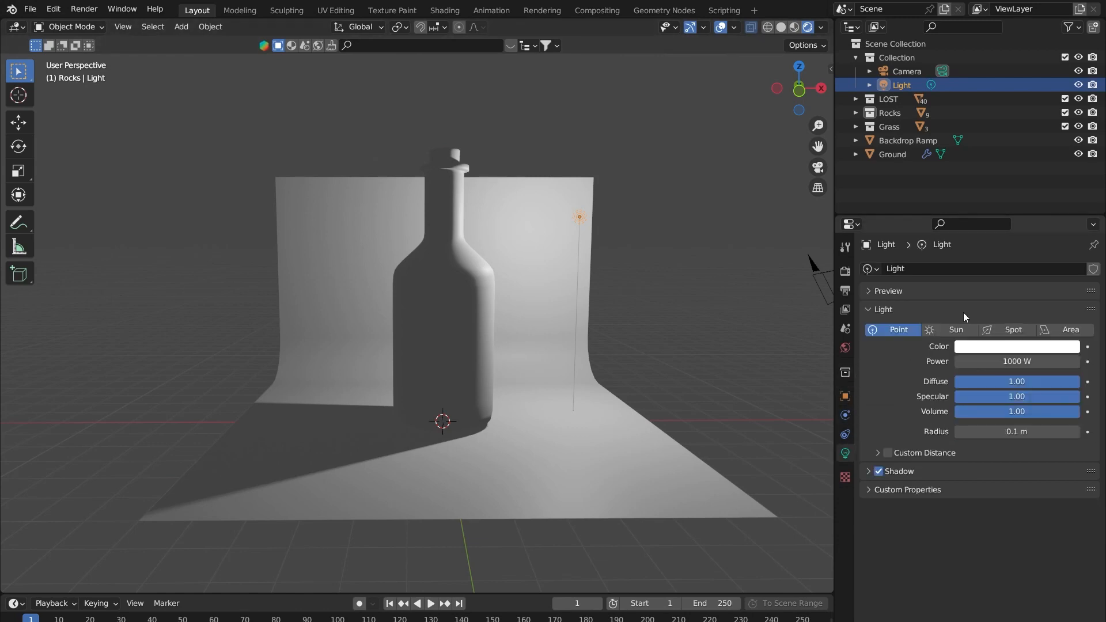
{"action": "left_click", "coordinate": [1066, 330]}
{"action": "scroll", "coordinate": [595, 221], "scroll_direction": "down", "scroll_amount": 3}
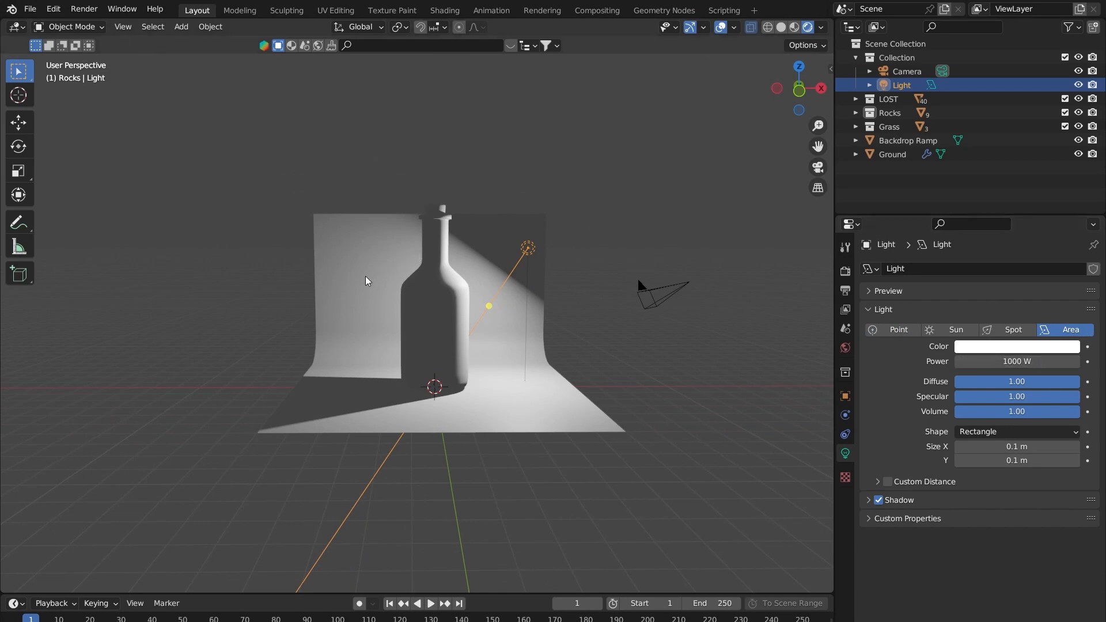
- Rotate the area light by about -123° and move it about -13.8 m along X to the bottle's opposite side
{"action": "key", "text": "r"}
{"action": "key", "text": "Return"}
{"action": "key", "text": "g"}
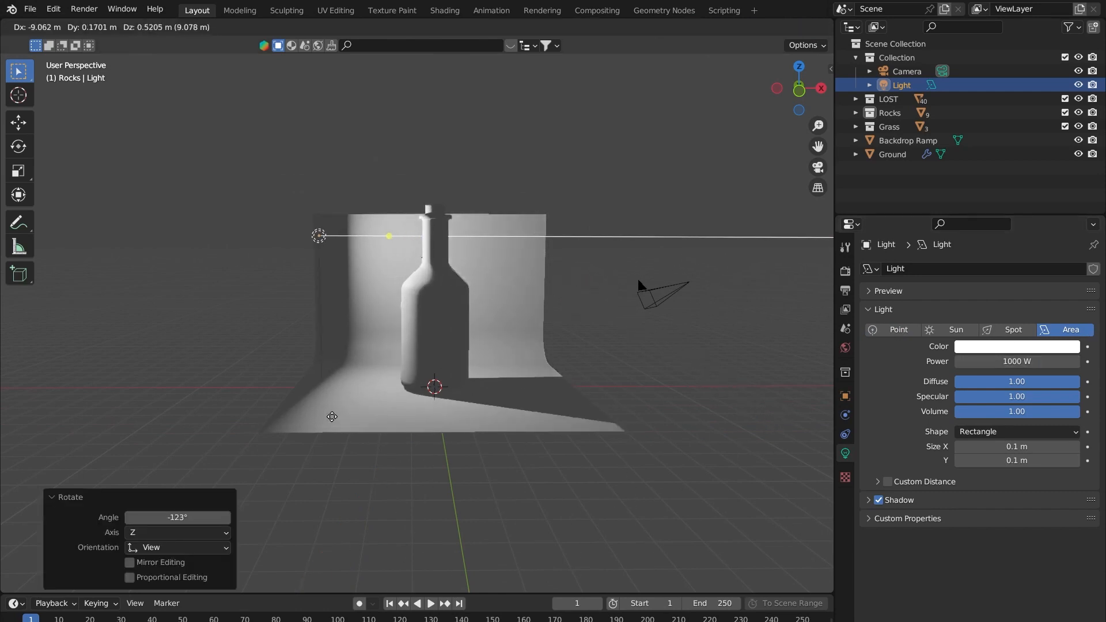
{"action": "key", "text": "Return"}
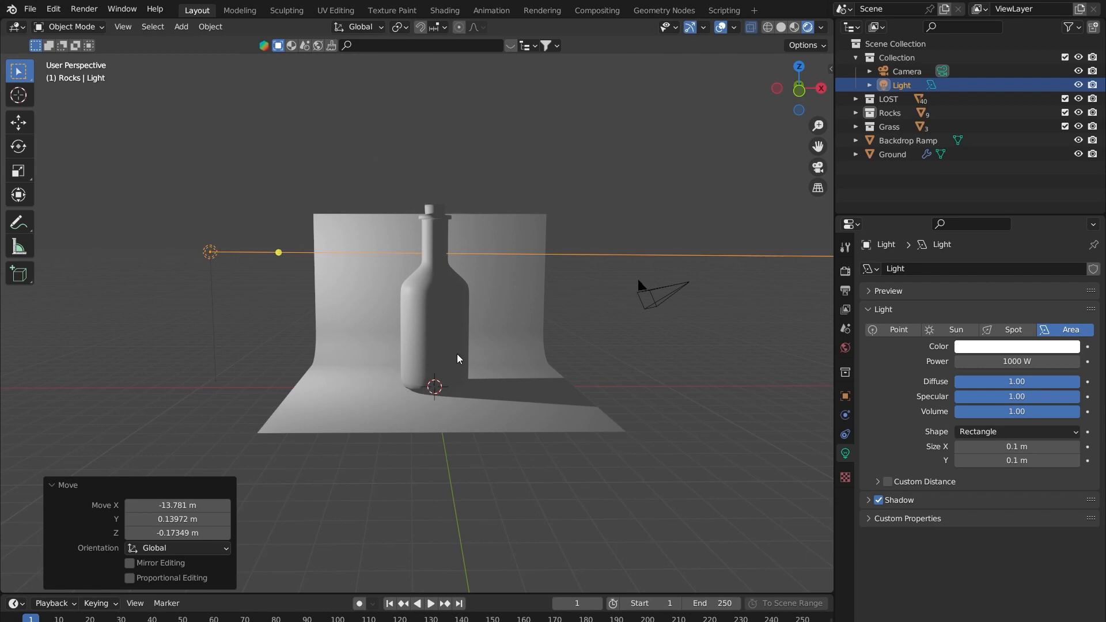
- In top view, move the area light toward the front of the backdrop and rotate it about -40.8° and 11.9° to aim at the bottle
{"action": "middle_click_drag", "start_coordinate": [447, 212], "coordinate": [452, 406]}
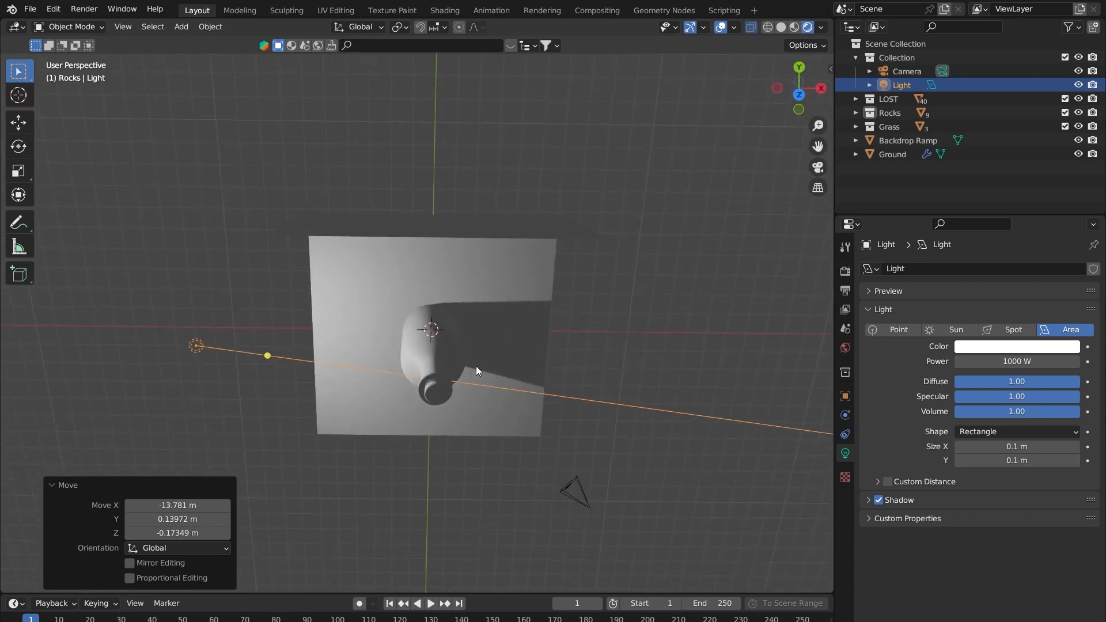
{"action": "left_click", "coordinate": [799, 94]}
{"action": "middle_click_drag", "start_coordinate": [479, 324], "coordinate": [510, 237], "text": "shift"}
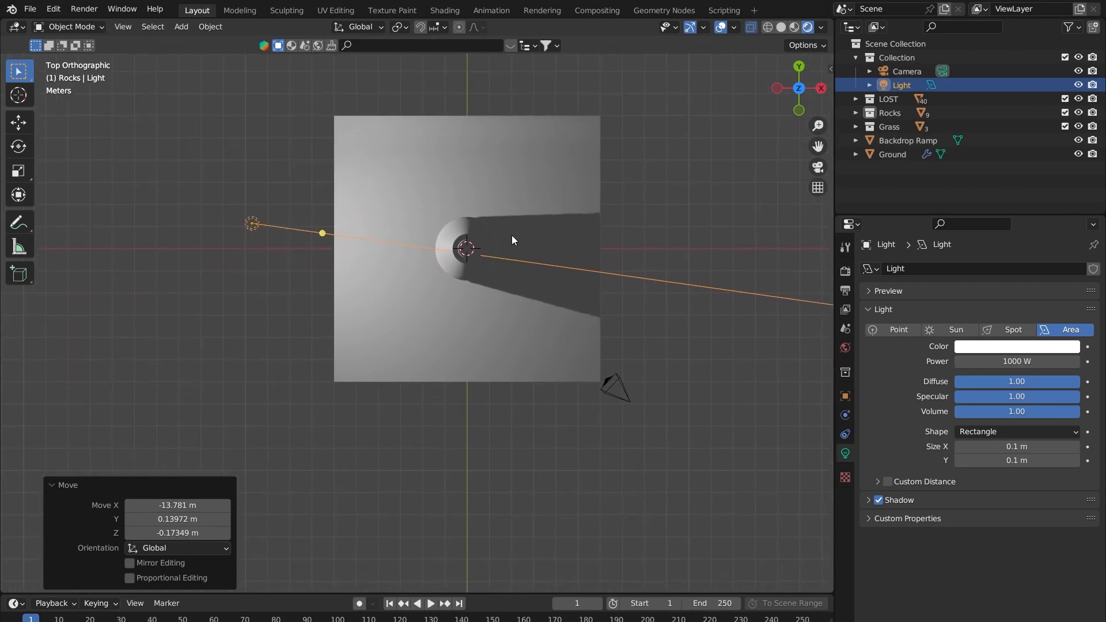
{"action": "key", "text": "g"}
{"action": "left_click", "coordinate": [296, 394]}
{"action": "key", "text": "r"}
{"action": "left_click", "coordinate": [594, 87]}
{"action": "key", "text": "g"}
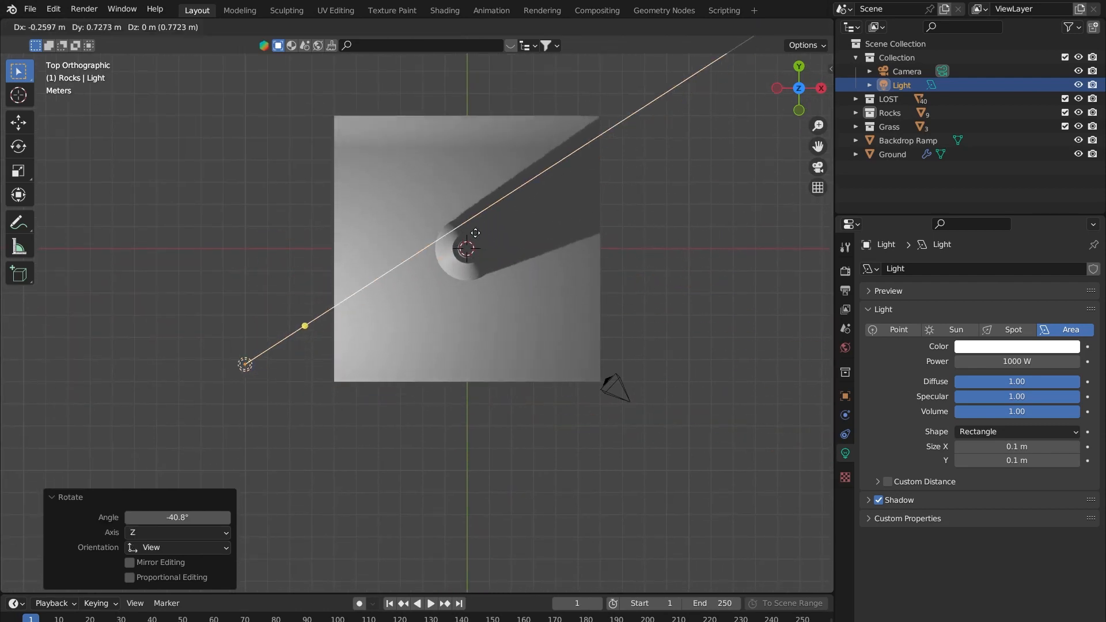
{"action": "left_click", "coordinate": [468, 220]}
{"action": "key", "text": "r"}
{"action": "left_click", "coordinate": [651, 228]}
{"action": "middle_click_drag", "start_coordinate": [477, 296], "coordinate": [424, 217]}
{"action": "scroll", "coordinate": [415, 233], "scroll_direction": "up", "scroll_amount": 3}
{"action": "middle_click_drag", "start_coordinate": [397, 270], "coordinate": [467, 247], "text": "shift"}
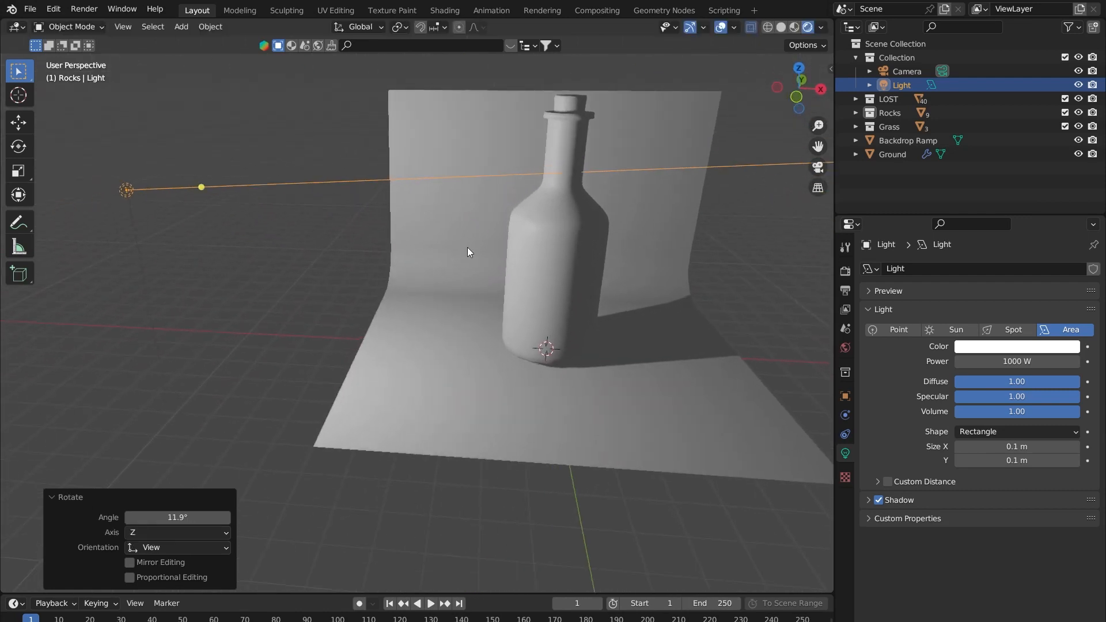
{"action": "scroll", "coordinate": [265, 245], "scroll_direction": "down", "scroll_amount": 2}
{"action": "key", "text": "s"}
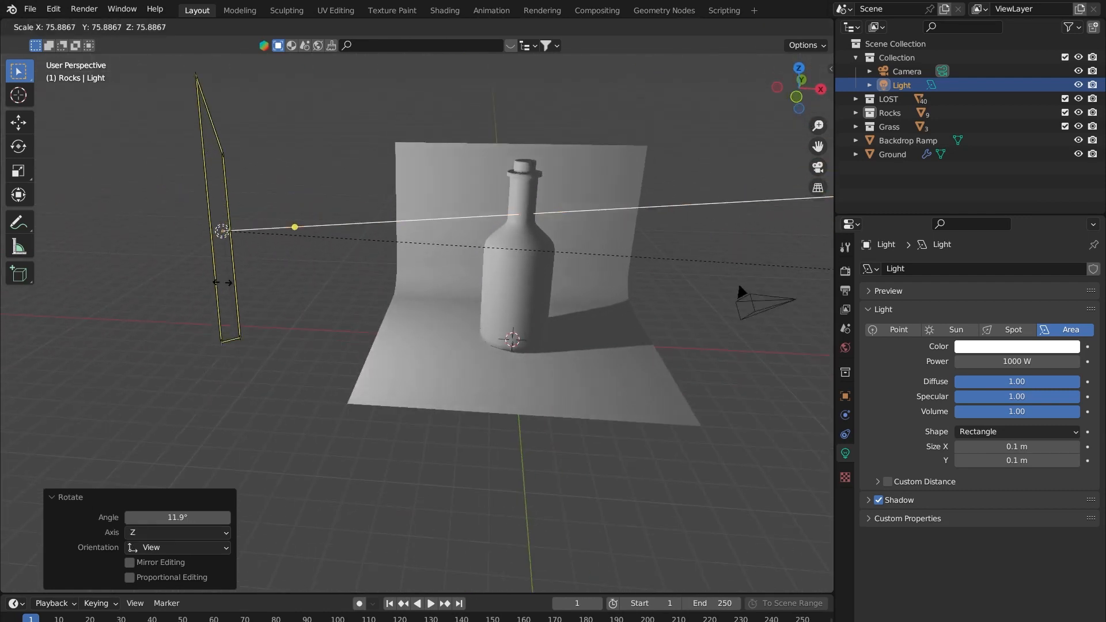
{"action": "right_click", "coordinate": [92, 266]}
{"action": "middle_click_drag", "start_coordinate": [248, 256], "coordinate": [194, 247]}
{"action": "key", "text": "s"}
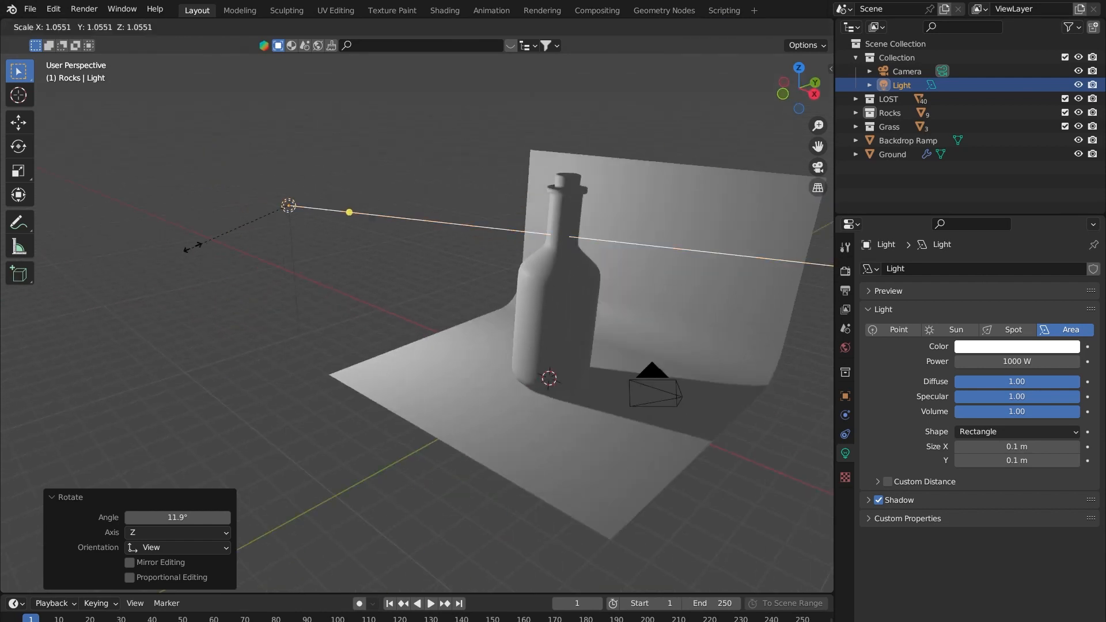
{"action": "right_click", "coordinate": [420, 212]}
{"action": "middle_click_drag", "start_coordinate": [420, 218], "coordinate": [399, 198]}
- Scale the area light up by a factor of 222, and reduce it by a factor of about 0.567
{"action": "key", "text": "s"}
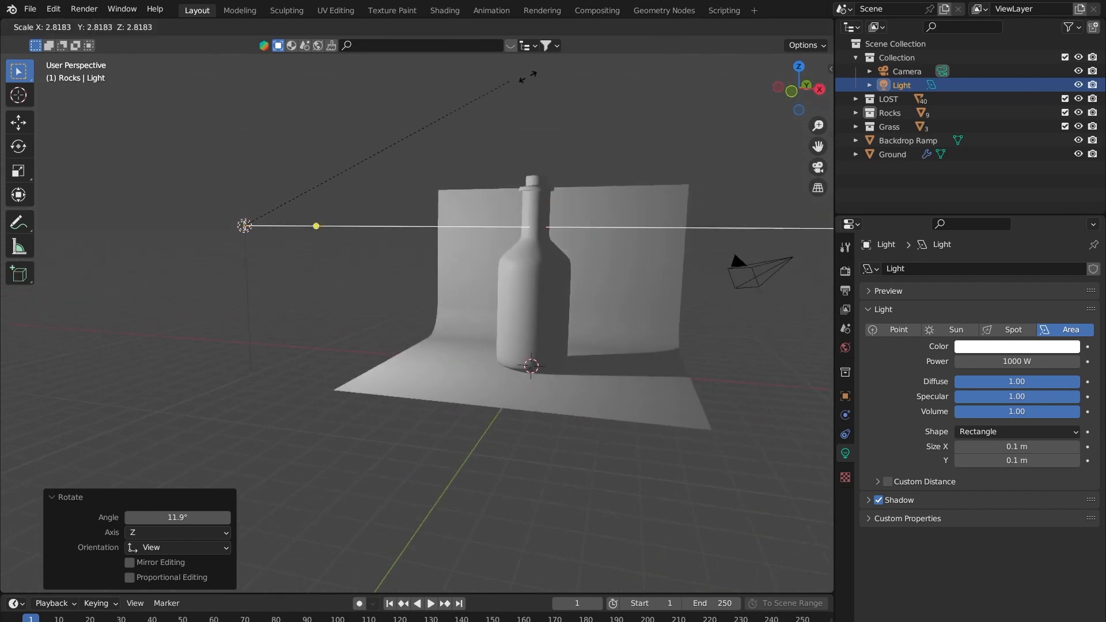
{"action": "type", "text": "222"}
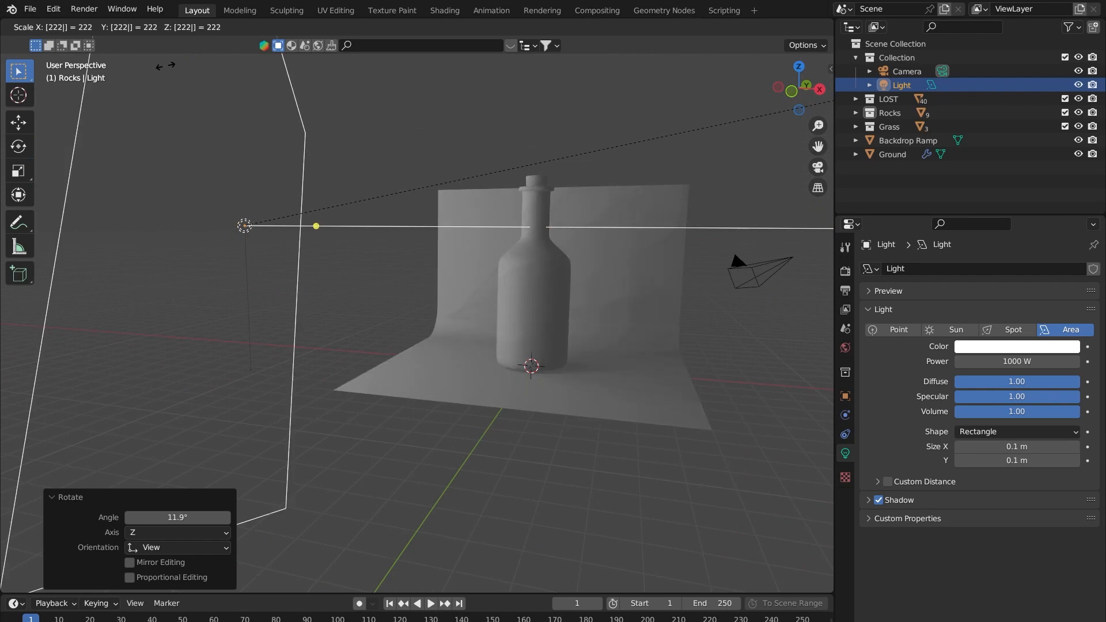
{"action": "key", "text": "Return"}
{"action": "middle_click_drag", "start_coordinate": [114, 172], "coordinate": [171, 320]}
{"action": "middle_click_drag", "start_coordinate": [308, 289], "coordinate": [339, 287]}
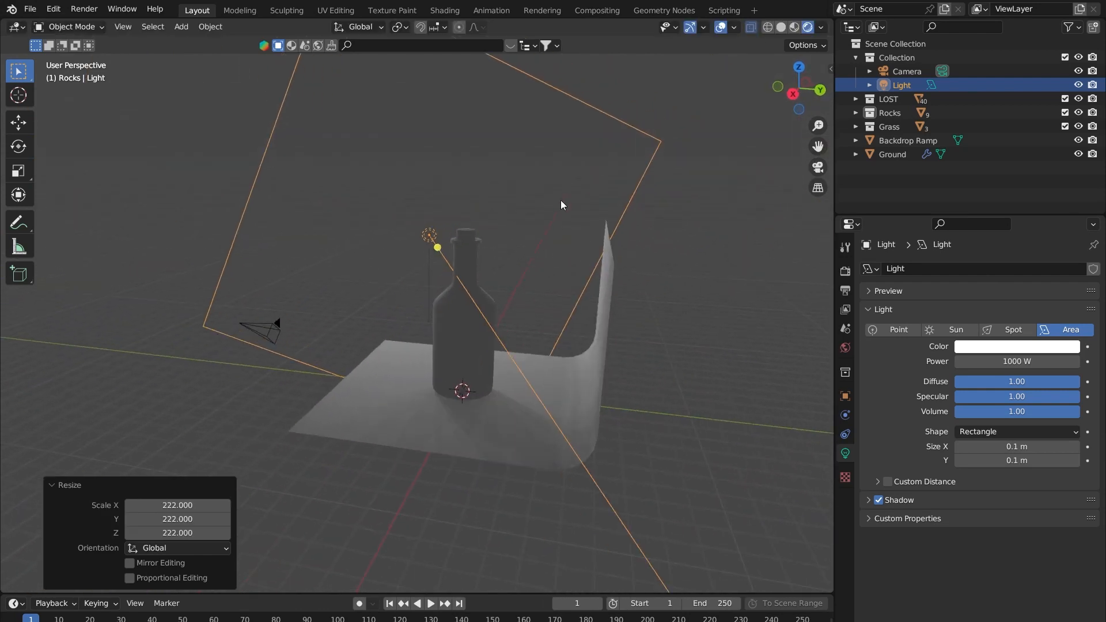
{"action": "key", "text": "s"}
{"action": "left_click", "coordinate": [527, 208]}
- Rotate the enlarged area light about -22.9° and 9.68° in two different views so it stands upright facing the bottle
{"action": "key", "text": "r"}
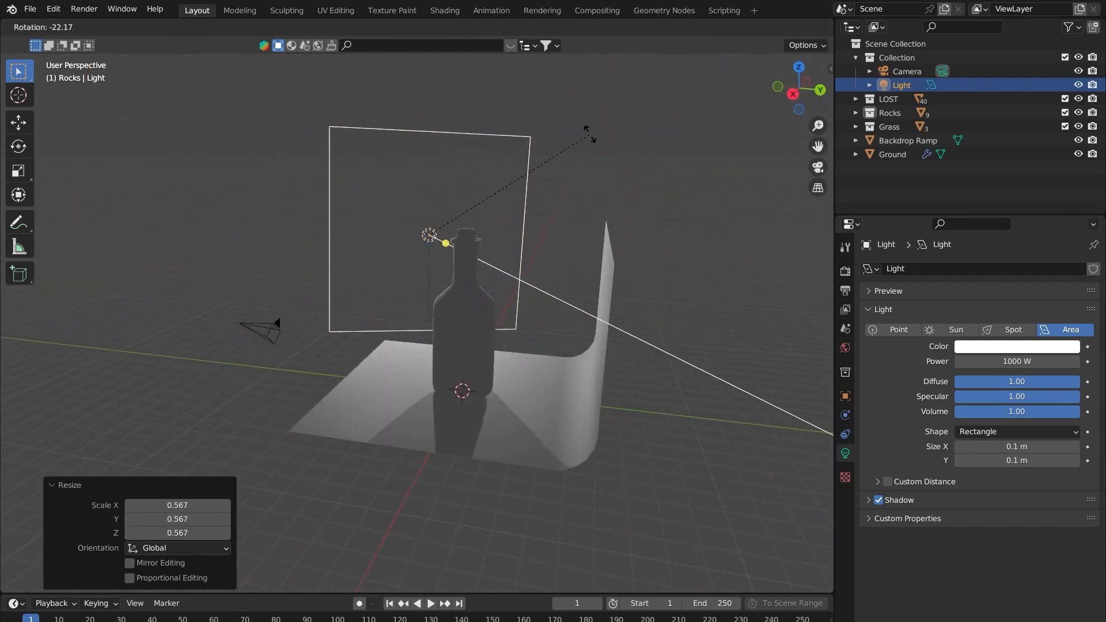
{"action": "left_click", "coordinate": [503, 179]}
{"action": "middle_click_drag", "start_coordinate": [504, 178], "coordinate": [663, 183]}
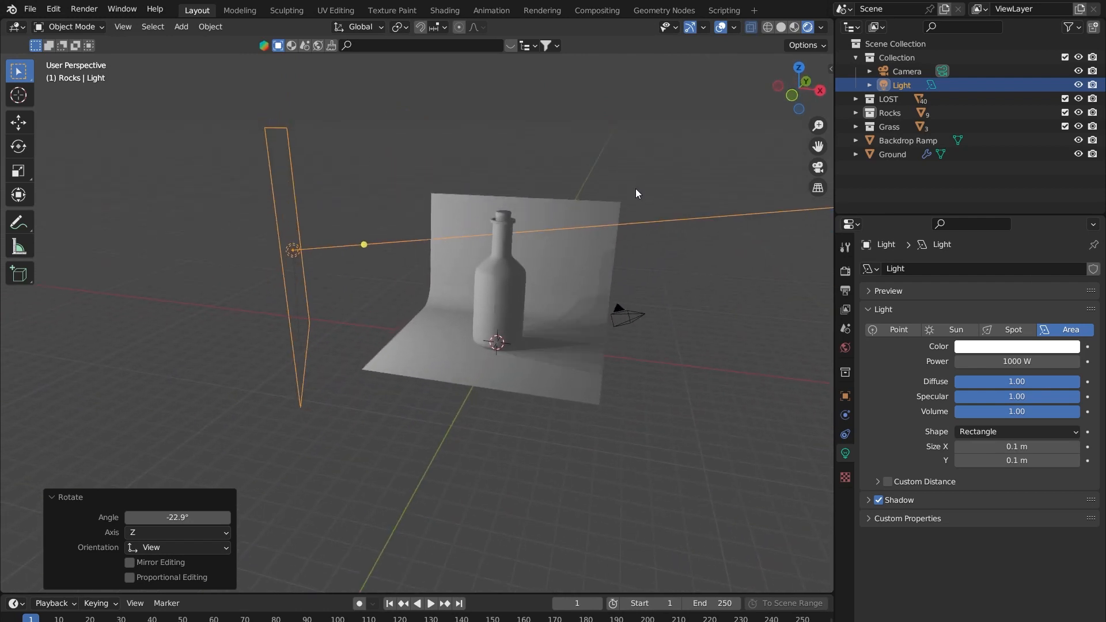
{"action": "key", "text": "r"}
{"action": "left_click", "coordinate": [544, 281]}
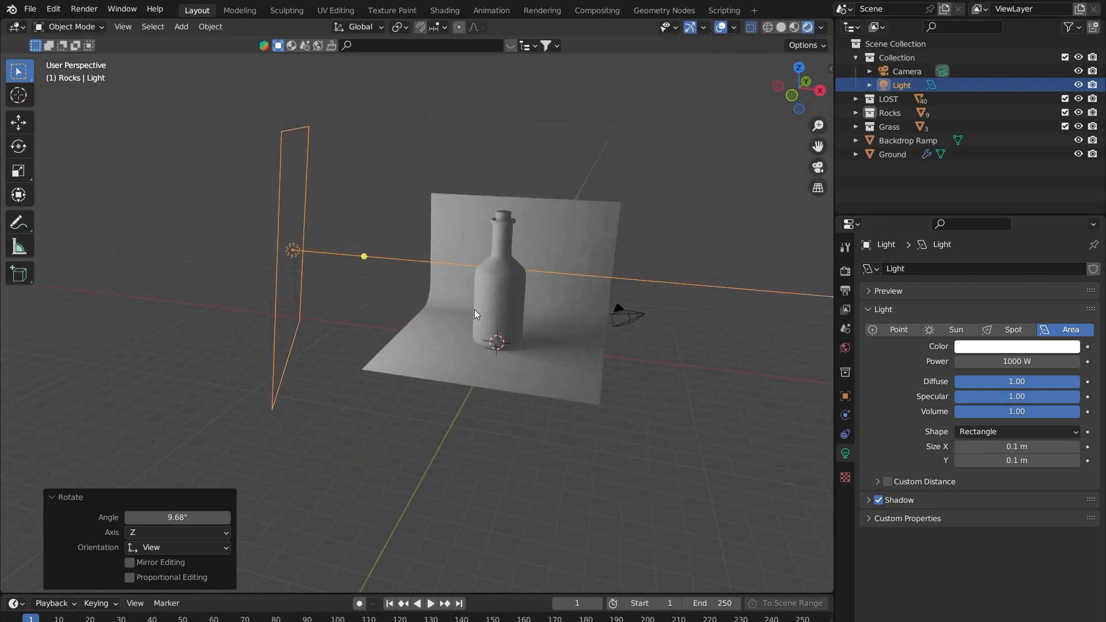
{"action": "middle_click_drag", "start_coordinate": [529, 263], "coordinate": [570, 223]}
{"action": "scroll", "coordinate": [363, 270], "scroll_direction": "up", "scroll_amount": 3}
- Select the bottle and set the render engine to Cycles with GPU Compute as the device
{"action": "left_click", "coordinate": [362, 271]}
{"action": "middle_click_drag", "start_coordinate": [314, 259], "coordinate": [371, 304], "text": "shift"}
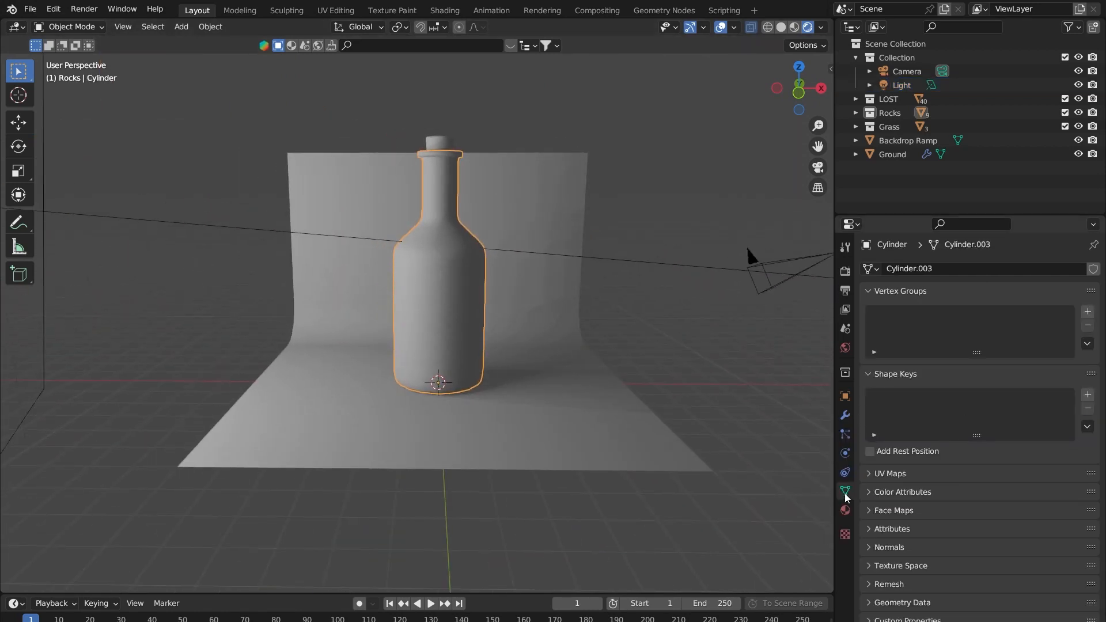
{"action": "left_click", "coordinate": [845, 271]}
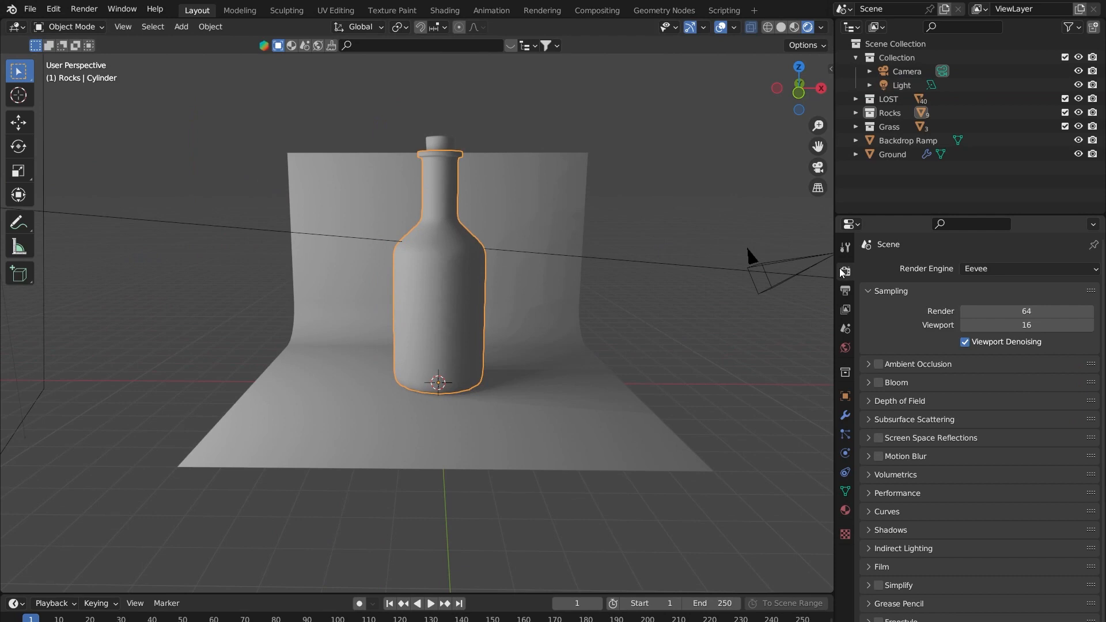
{"action": "left_click", "coordinate": [992, 269]}
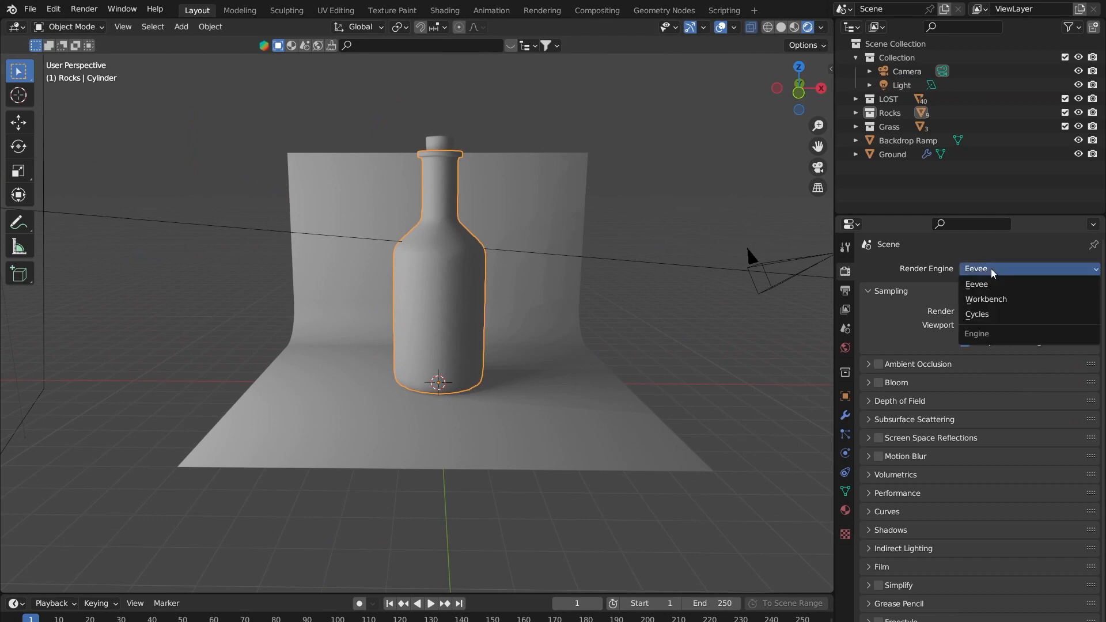
{"action": "left_click", "coordinate": [979, 285]}
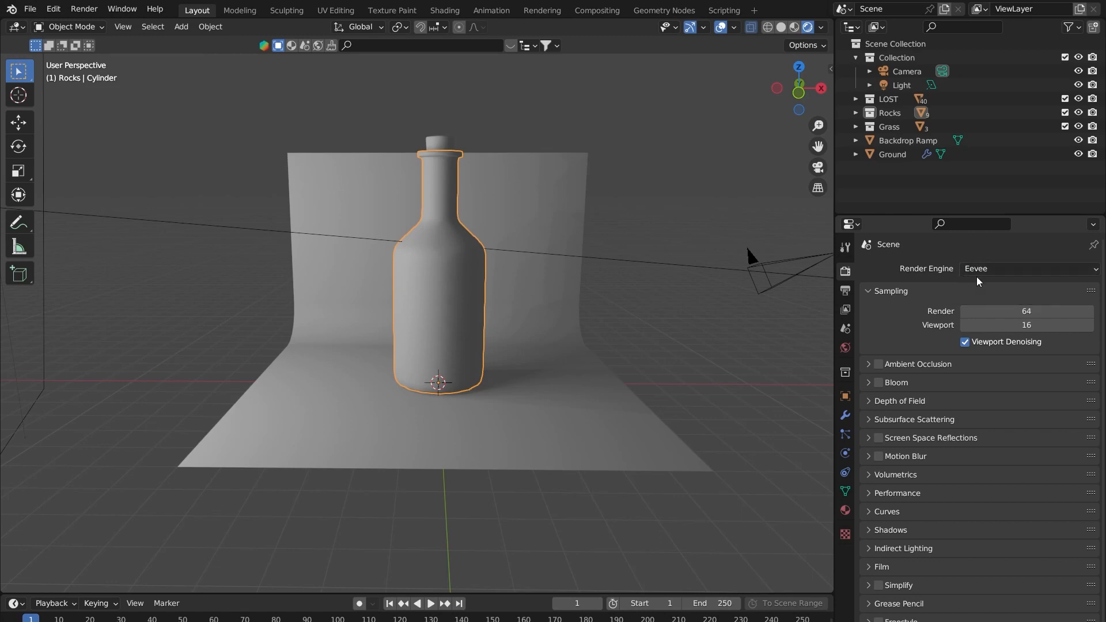
{"action": "left_click", "coordinate": [1011, 272]}
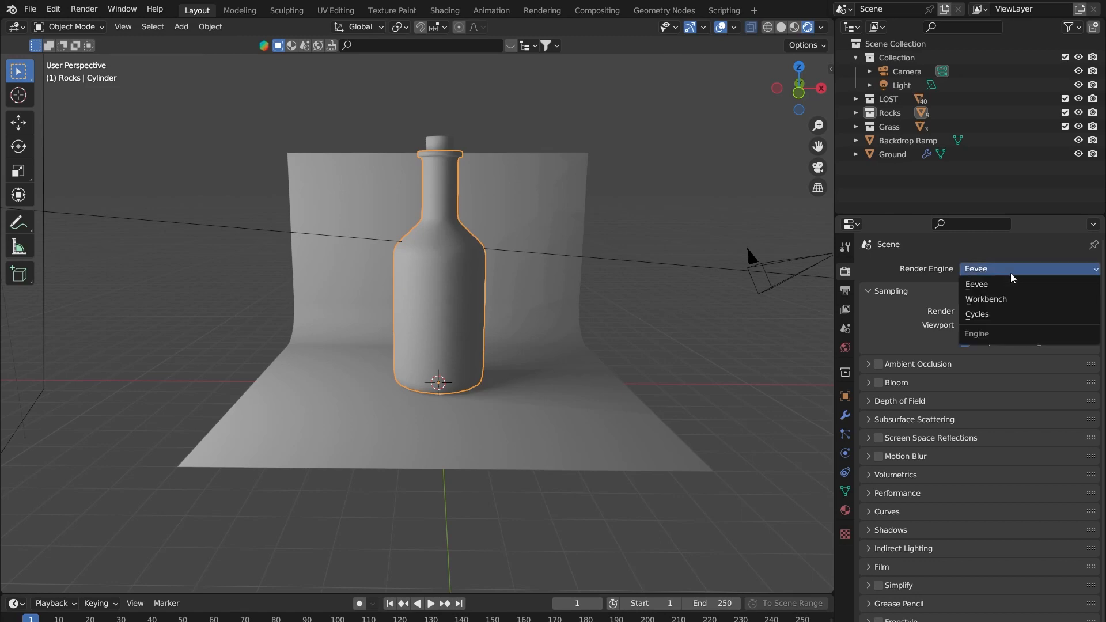
{"action": "left_click", "coordinate": [990, 314]}
{"action": "scroll", "coordinate": [492, 296], "scroll_direction": "up", "scroll_amount": 4}
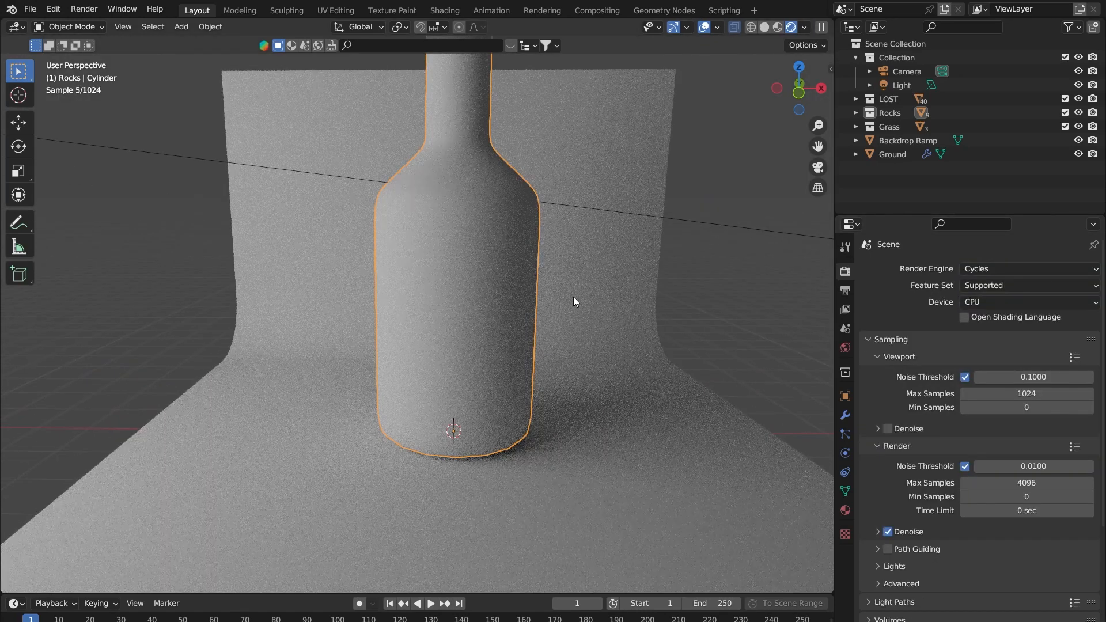
{"action": "left_click", "coordinate": [975, 302]}
{"action": "left_click", "coordinate": [970, 334]}
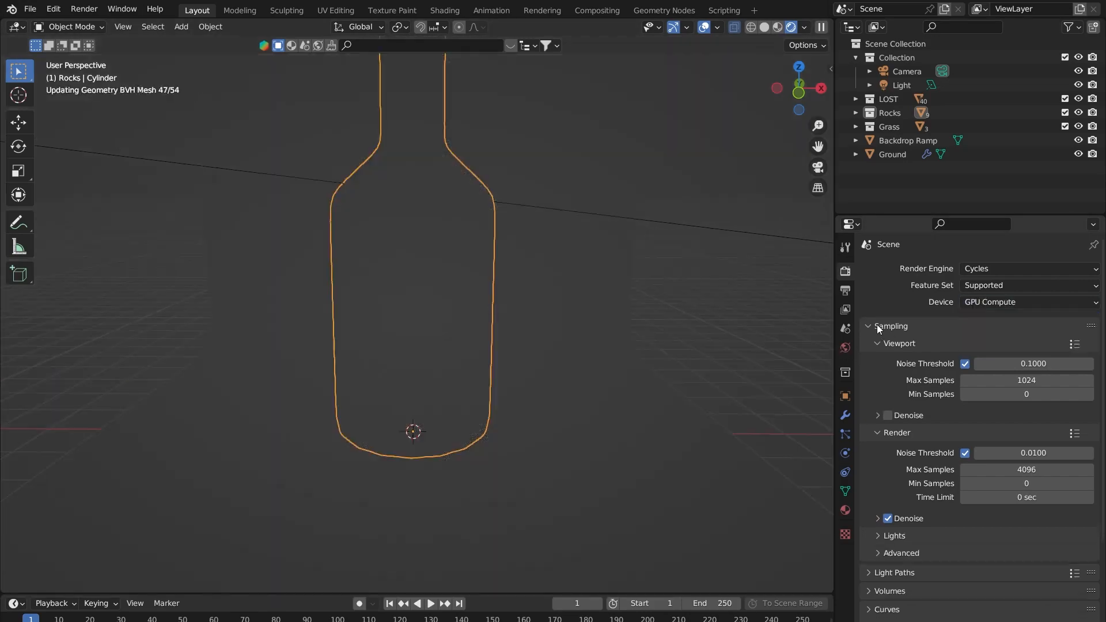
{"action": "scroll", "coordinate": [438, 305], "scroll_direction": "down", "scroll_amount": 2}
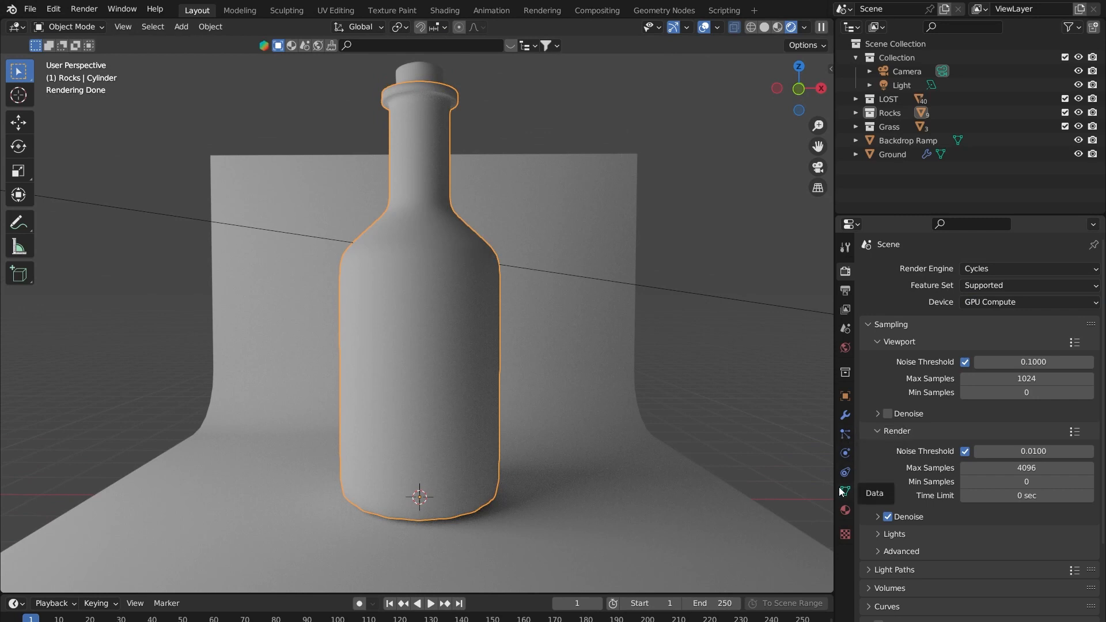
- Add a new material to the bottle with Glass BSDF as its surface shader, and check the rendered result
{"action": "left_click", "coordinate": [846, 535]}
{"action": "left_click", "coordinate": [839, 508]}
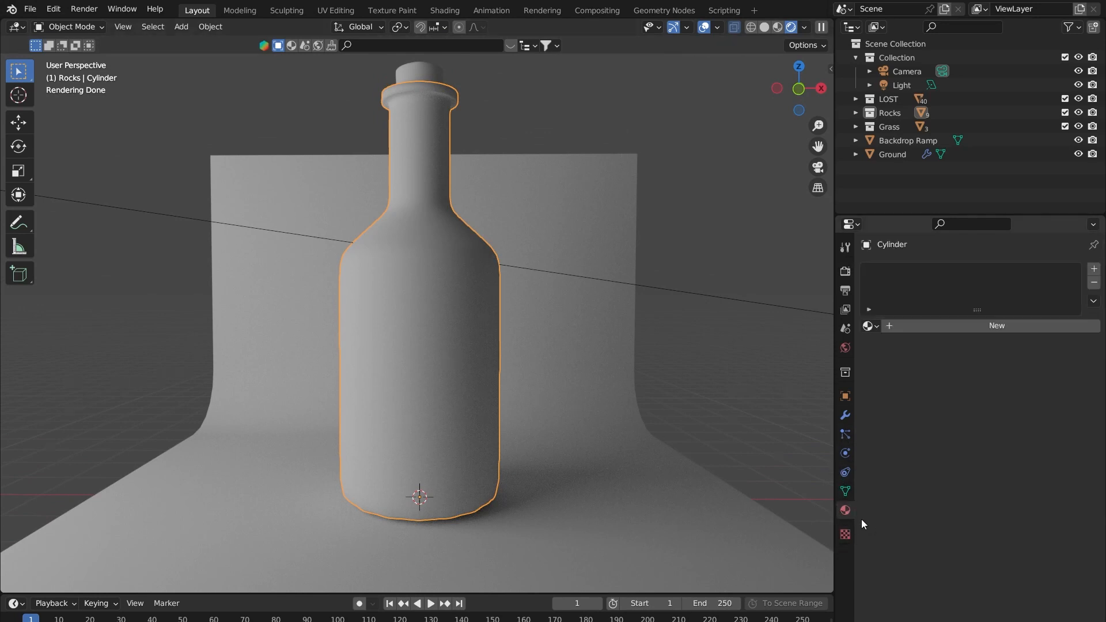
{"action": "left_click", "coordinate": [969, 326]}
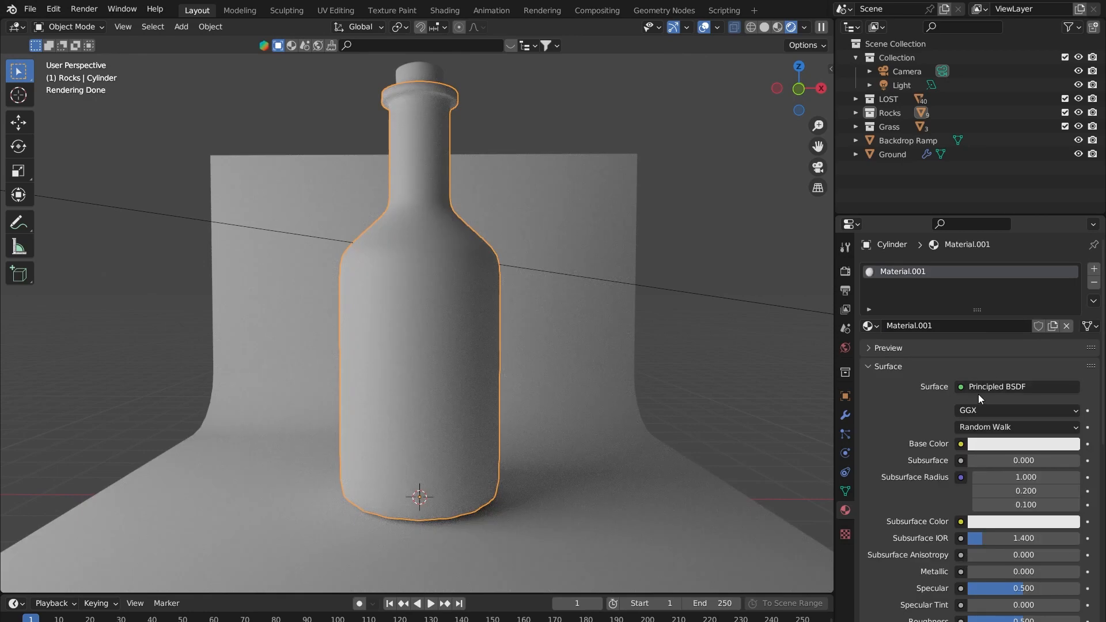
{"action": "left_click", "coordinate": [981, 390]}
{"action": "left_click", "coordinate": [990, 388]}
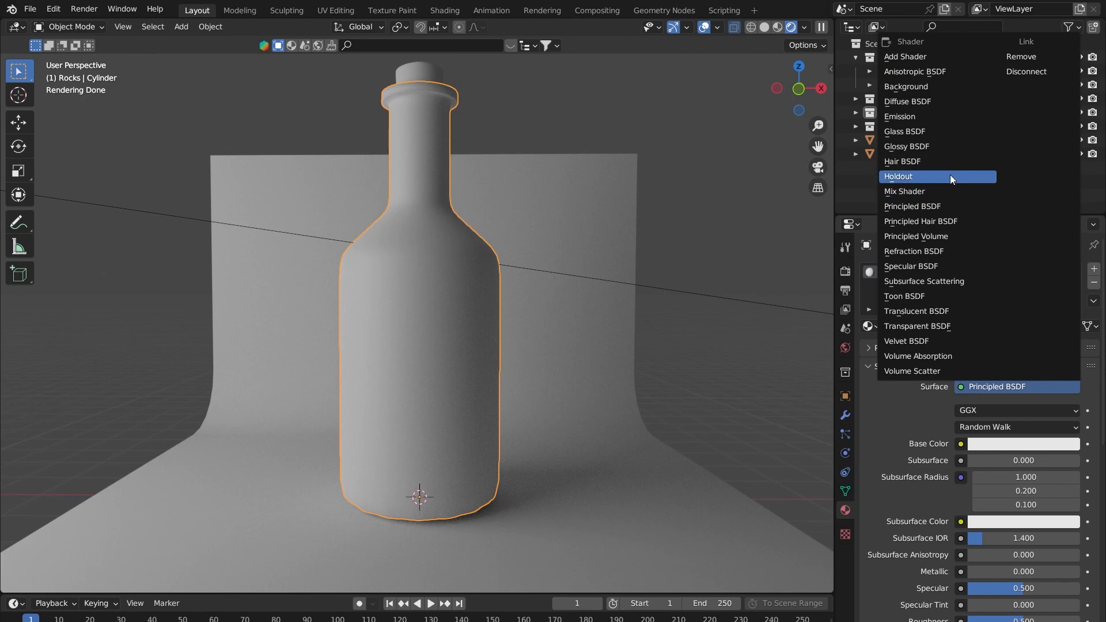
{"action": "left_click", "coordinate": [955, 131]}
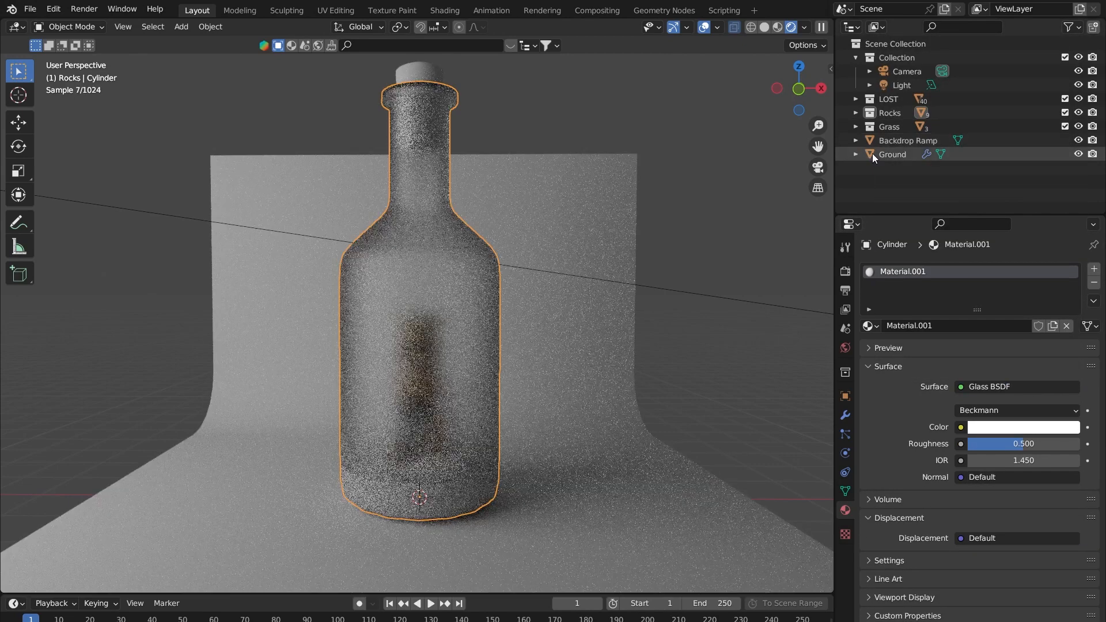
{"action": "scroll", "coordinate": [493, 217], "scroll_direction": "down", "scroll_amount": 1}
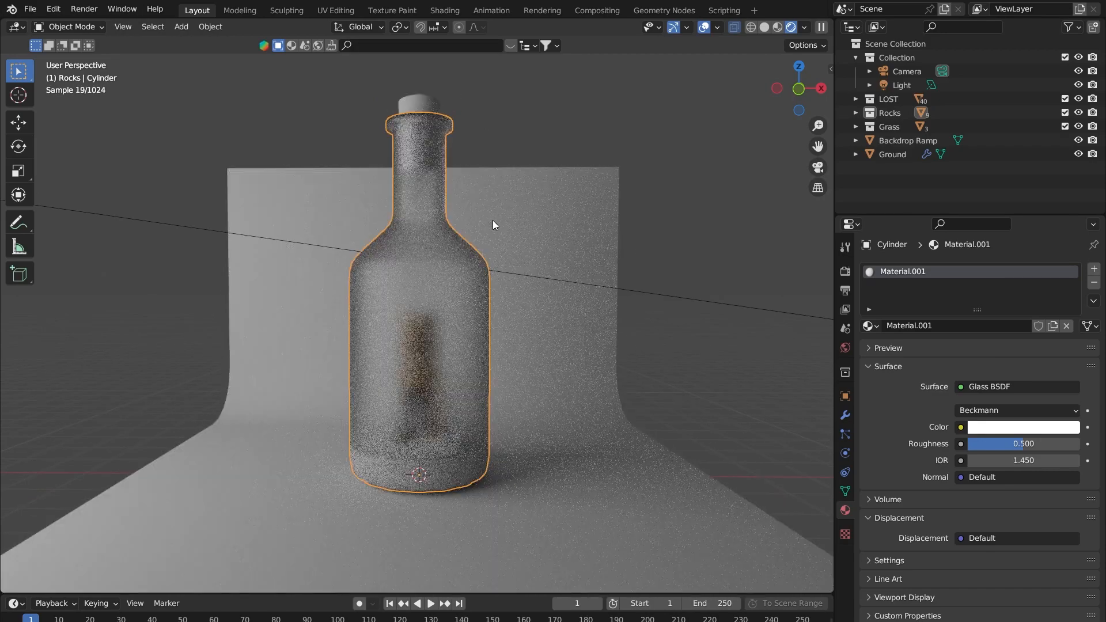
{"action": "middle_click_drag", "start_coordinate": [493, 217], "coordinate": [506, 176], "text": "shift"}
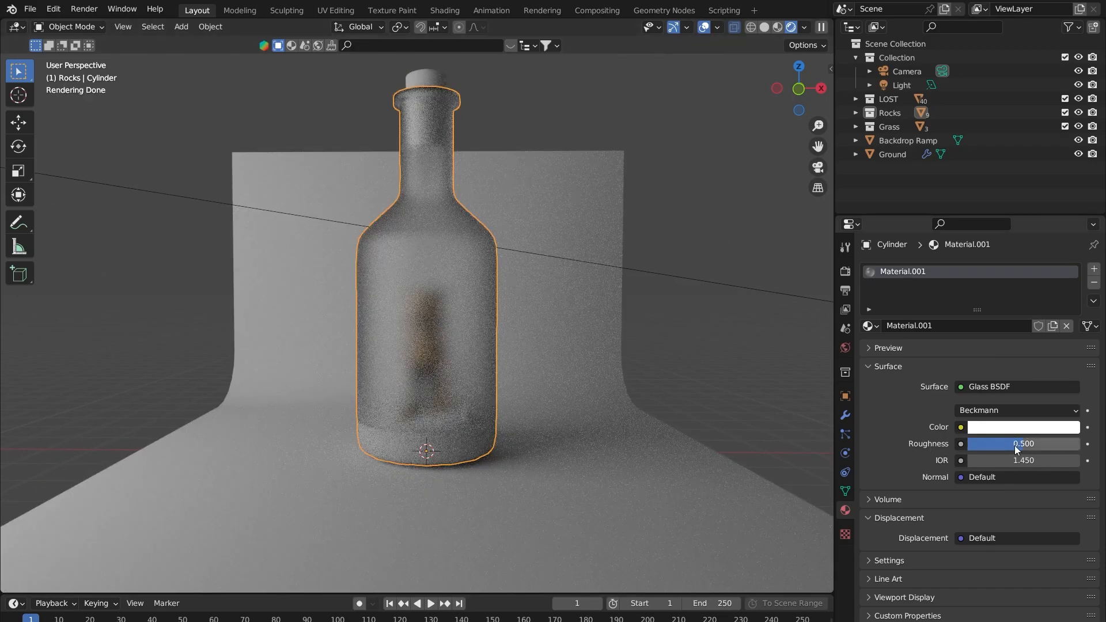
- Set the Roughness of the bottle's Glass BSDF material to 0
{"action": "left_click_drag", "start_coordinate": [1009, 448], "coordinate": [968, 449]}
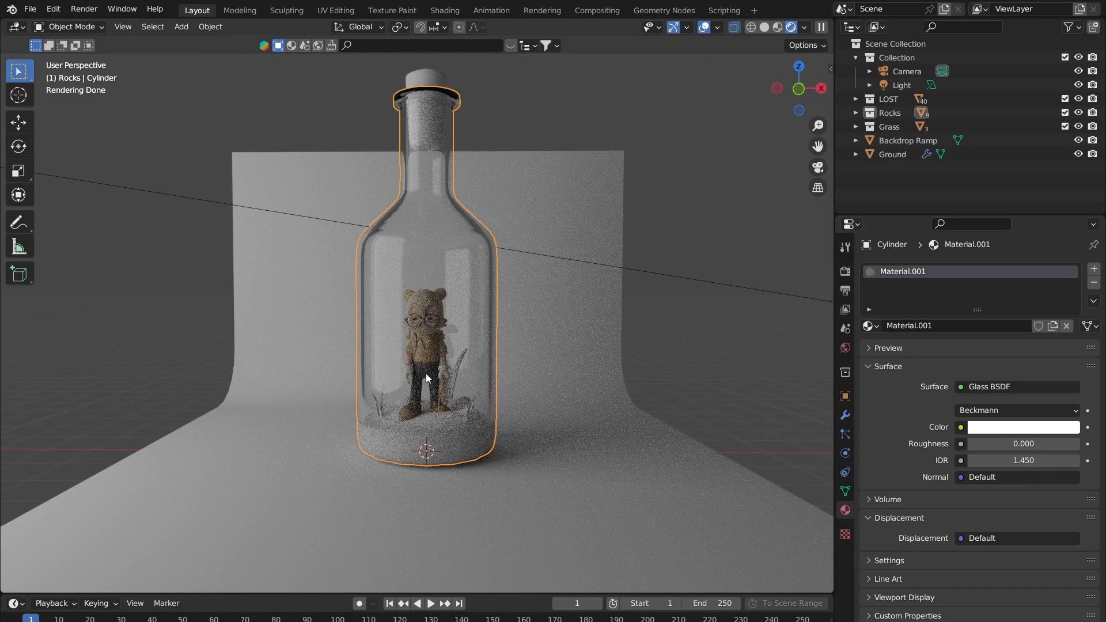
{"action": "scroll", "coordinate": [426, 373], "scroll_direction": "up", "scroll_amount": 1}
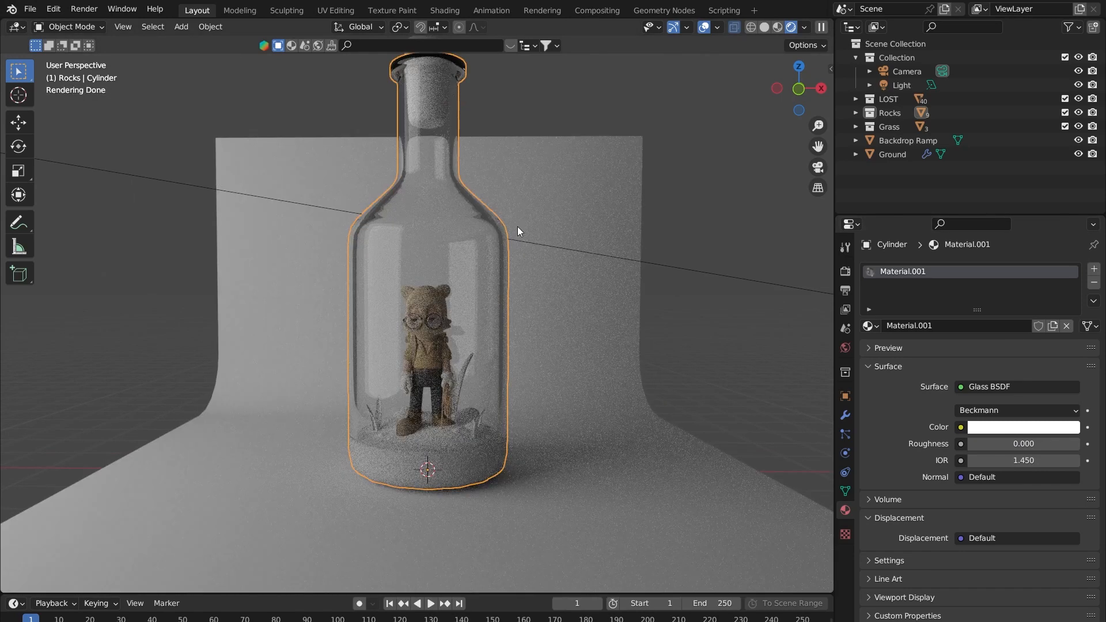
{"action": "left_click", "coordinate": [746, 269]}
{"action": "middle_click_drag", "start_coordinate": [468, 195], "coordinate": [469, 257]}
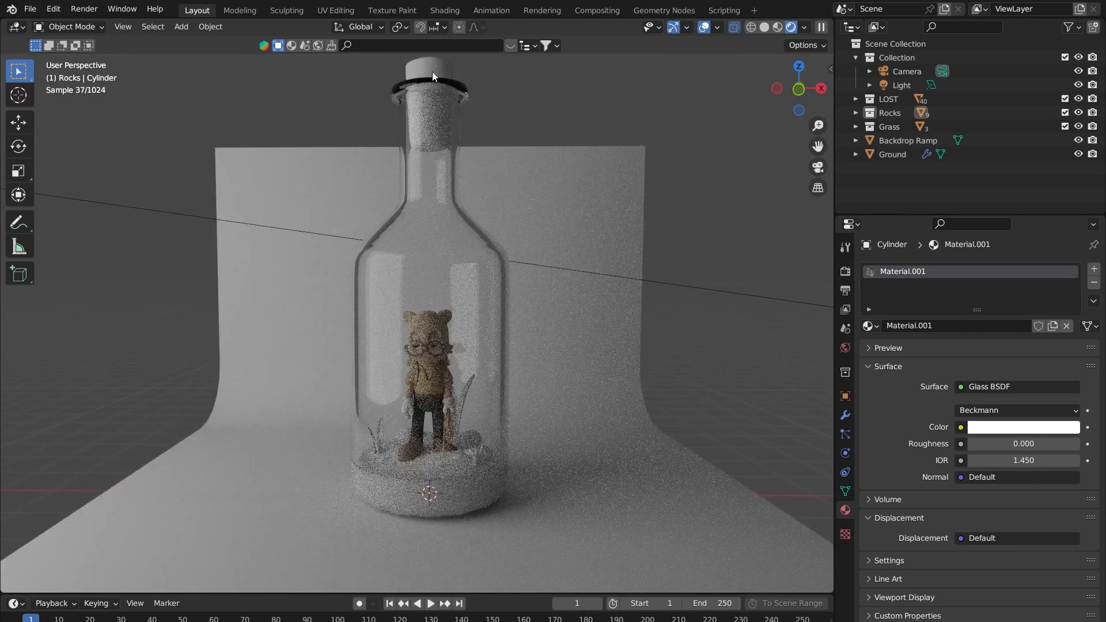
- Add a new material to the cork with a tan base color of hue 0.077, saturation 0.549 and value 0.800
{"action": "left_click", "coordinate": [432, 71]}
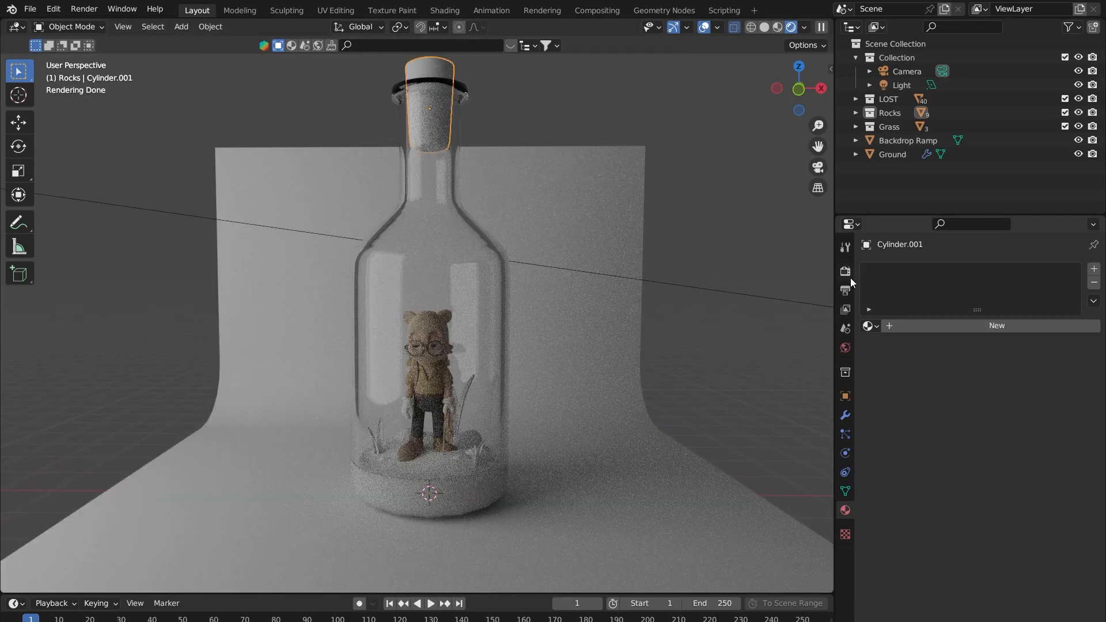
{"action": "left_click", "coordinate": [915, 327]}
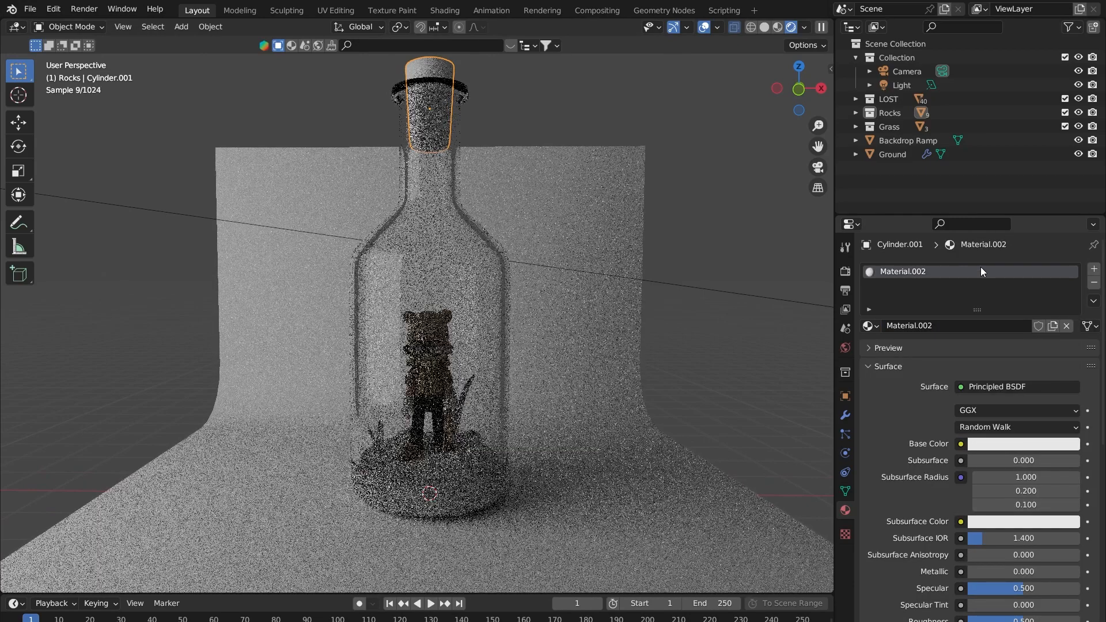
{"action": "left_click", "coordinate": [992, 443]}
{"action": "left_click", "coordinate": [1000, 309]}
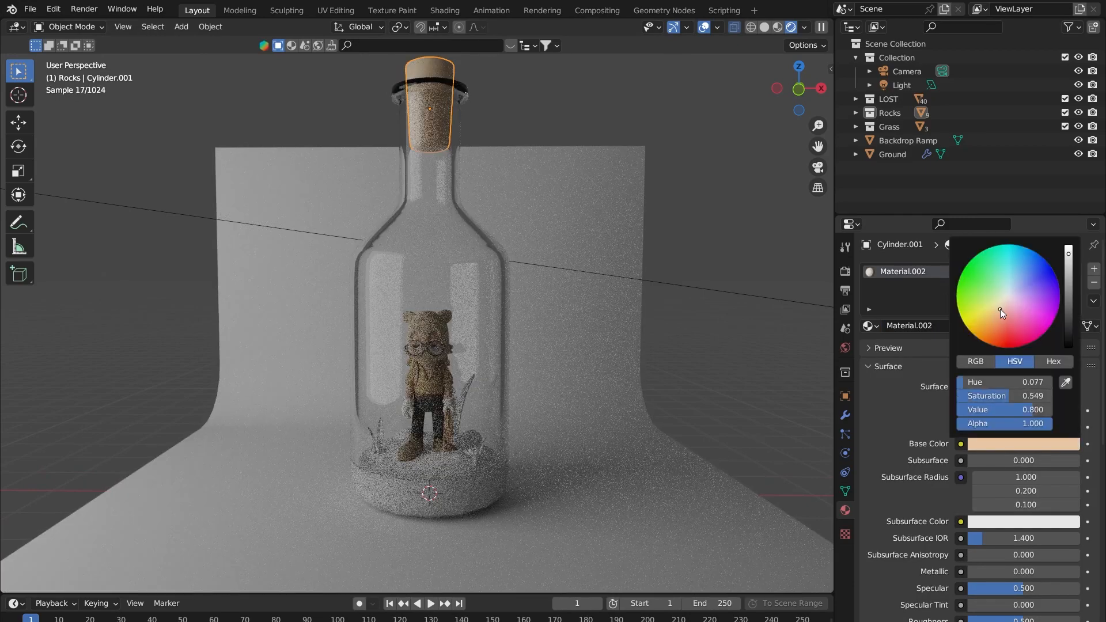
- Scale the Backdrop Ramp up uniformly by a factor of about 3.99 so it fills the area behind the bottle
{"action": "left_click", "coordinate": [573, 225]}
{"action": "key", "text": "s"}
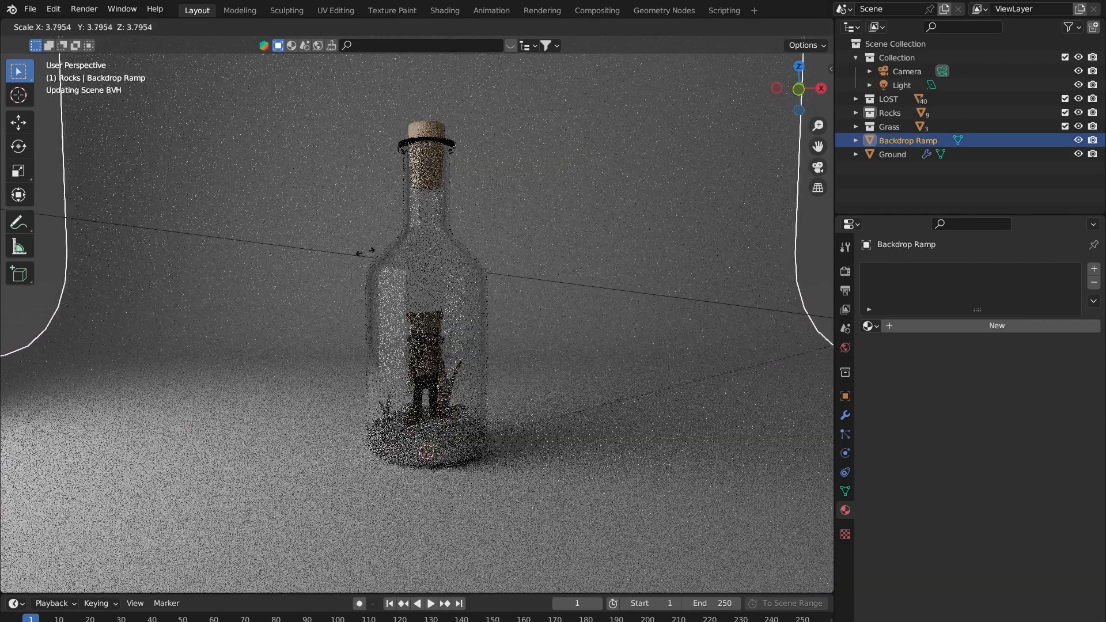
{"action": "left_click", "coordinate": [402, 252]}
{"action": "scroll", "coordinate": [476, 291], "scroll_direction": "up", "scroll_amount": 3}
{"action": "middle_click_drag", "start_coordinate": [485, 292], "coordinate": [490, 351]}
{"action": "middle_click_drag", "start_coordinate": [526, 284], "coordinate": [569, 285]}
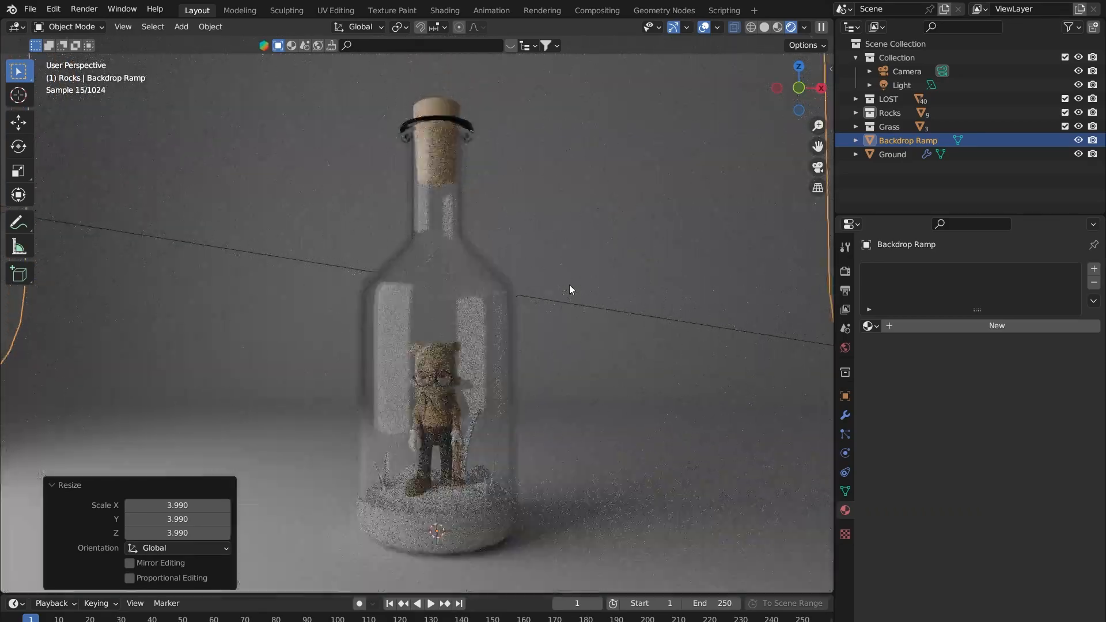
- Select the glass bottle and hide it to expose the character and its base
{"action": "left_click", "coordinate": [451, 266]}
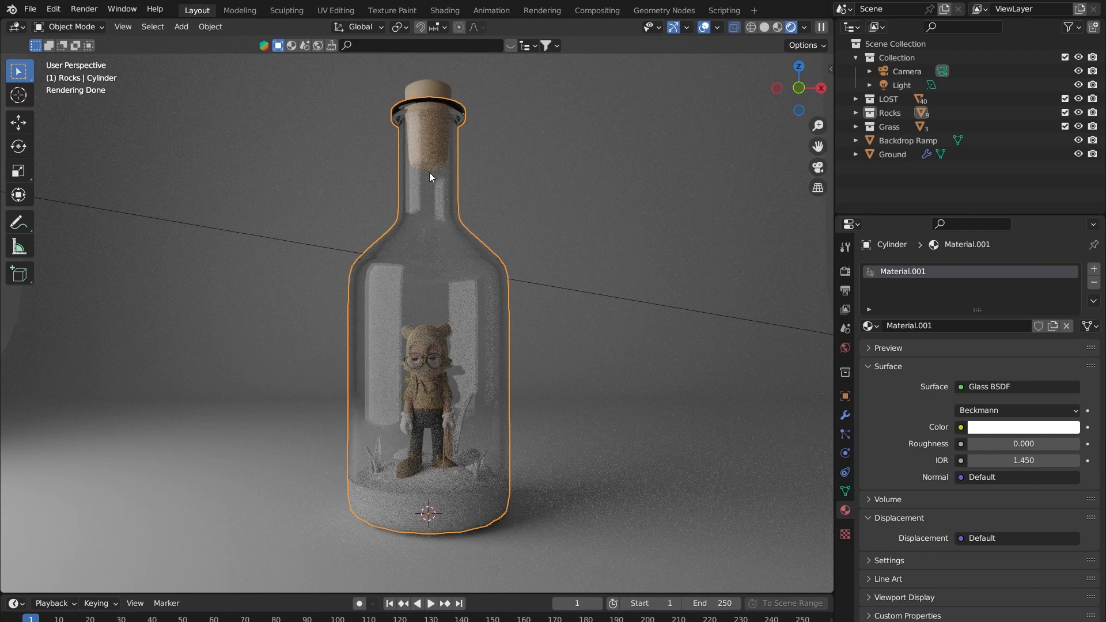
{"action": "left_click", "coordinate": [590, 229]}
{"action": "left_click", "coordinate": [464, 254]}
{"action": "key", "text": "h"}
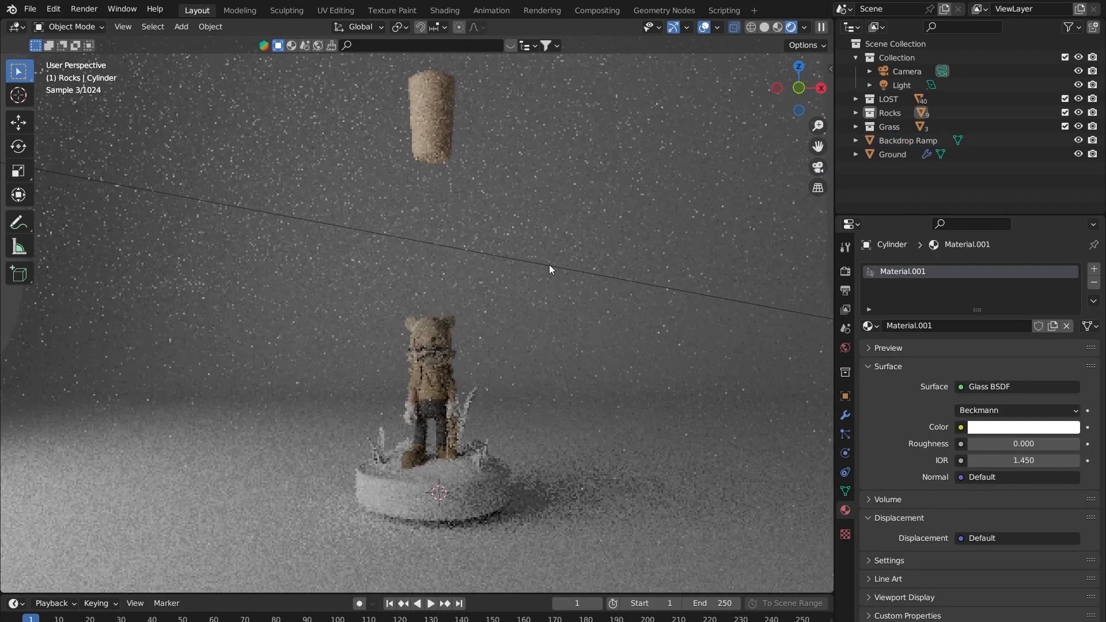
- Add a new material to the Ground base with a sandy base color of hue 0.100, saturation 0.614 and value 0.800
{"action": "left_click", "coordinate": [463, 475]}
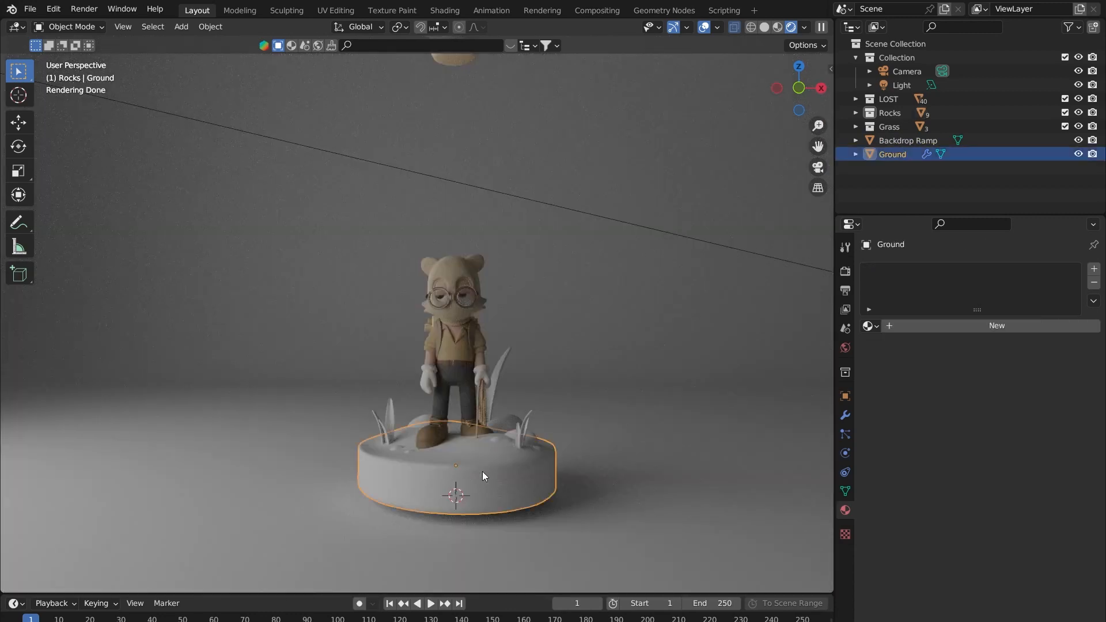
{"action": "left_click", "coordinate": [929, 327]}
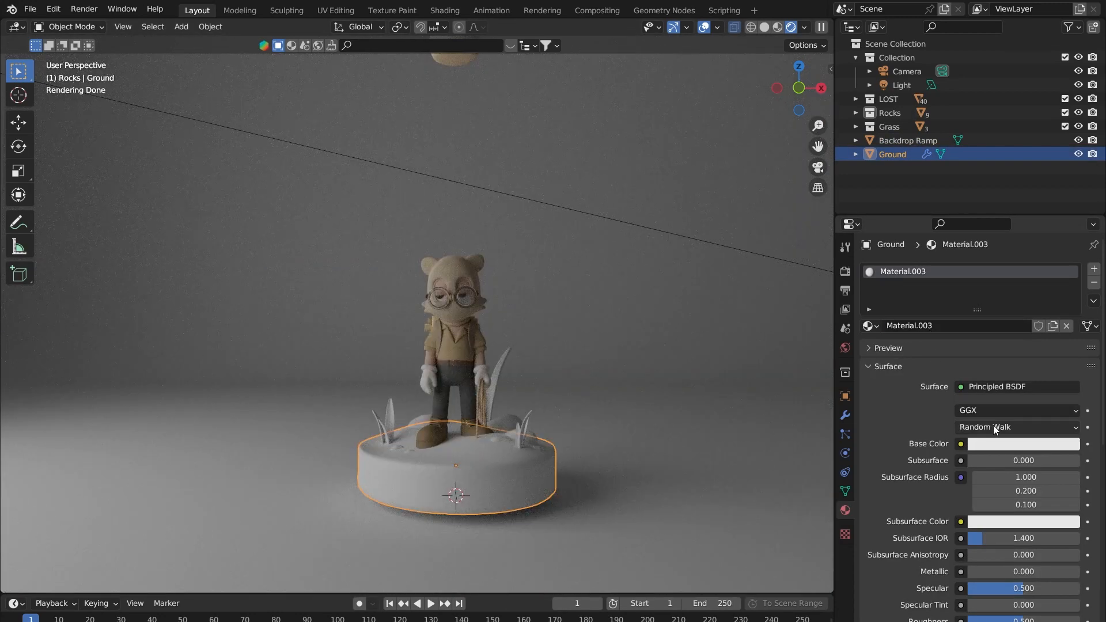
{"action": "left_click", "coordinate": [990, 445]}
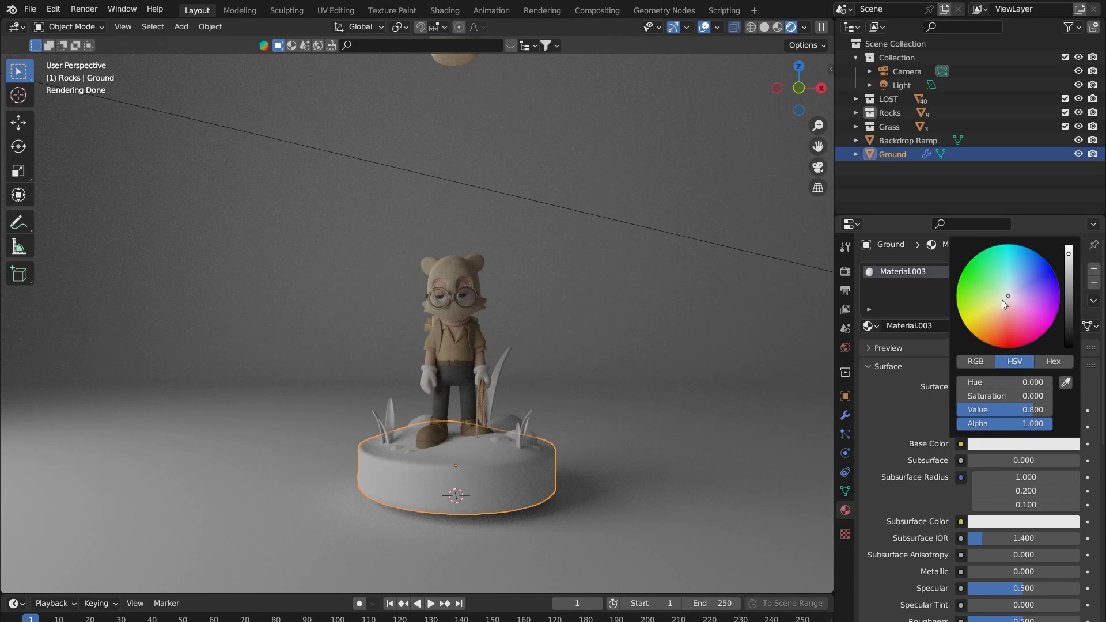
{"action": "left_click", "coordinate": [975, 312]}
{"action": "mouse_move", "coordinate": [974, 312]}
{"action": "left_mouse_down"}
{"action": "mouse_move", "coordinate": [985, 322]}
{"action": "mouse_move", "coordinate": [996, 310]}
{"action": "left_mouse_up"}
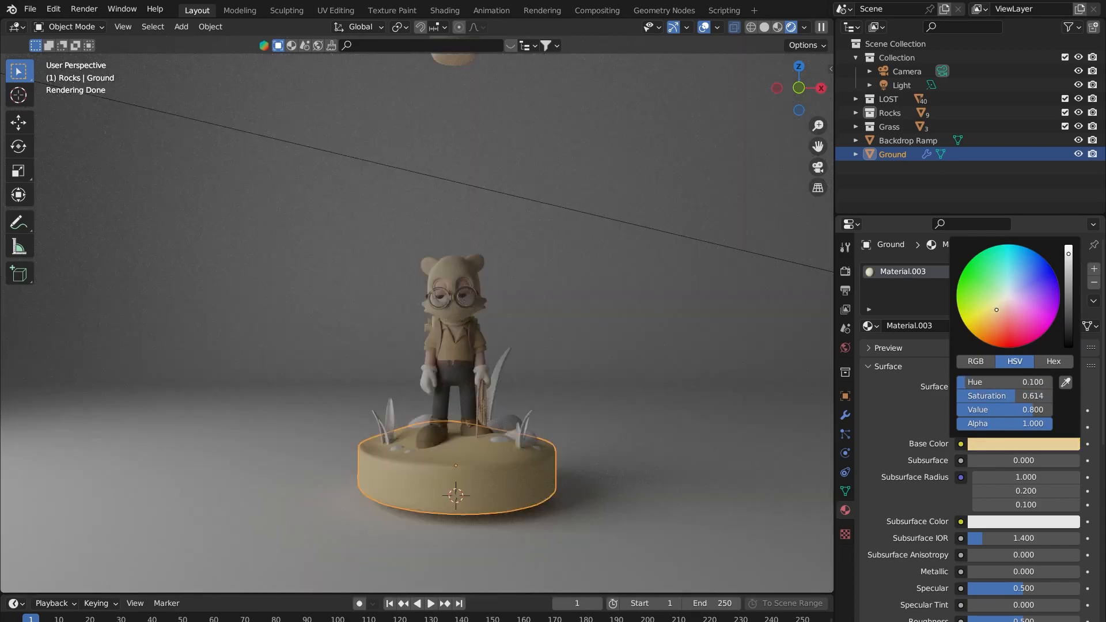
- Add a new material to the tallest grass clump with a green base color of hue 0.314, saturation 0.459 and value 0.800
{"action": "middle_click_drag", "start_coordinate": [545, 414], "coordinate": [457, 367], "text": "shift"}
{"action": "scroll", "coordinate": [457, 368], "scroll_direction": "up", "scroll_amount": 3}
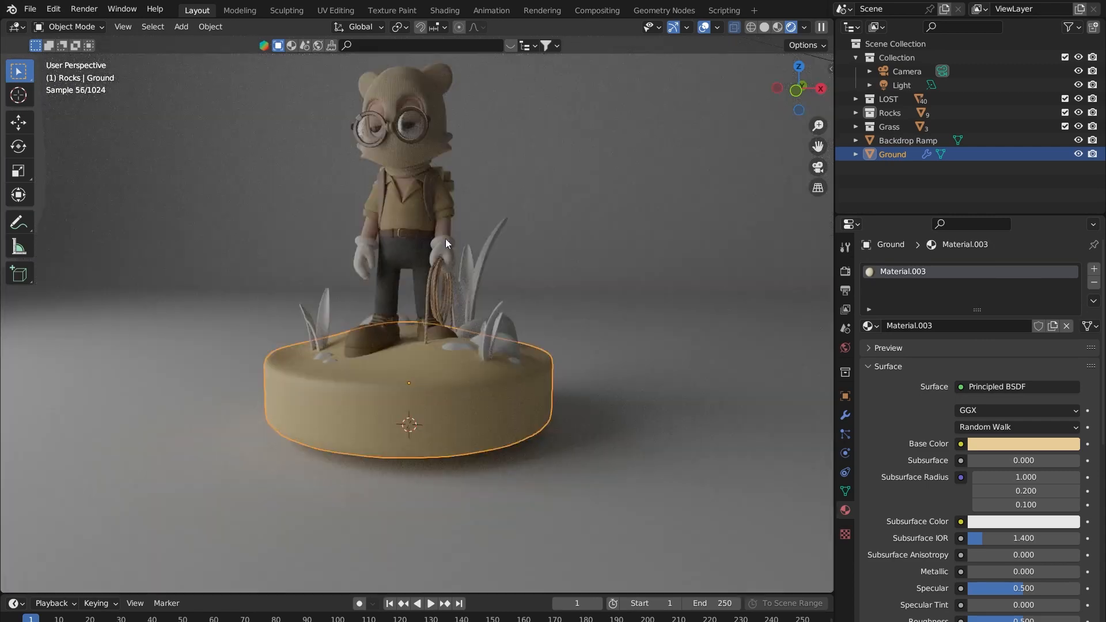
{"action": "left_click", "coordinate": [469, 268]}
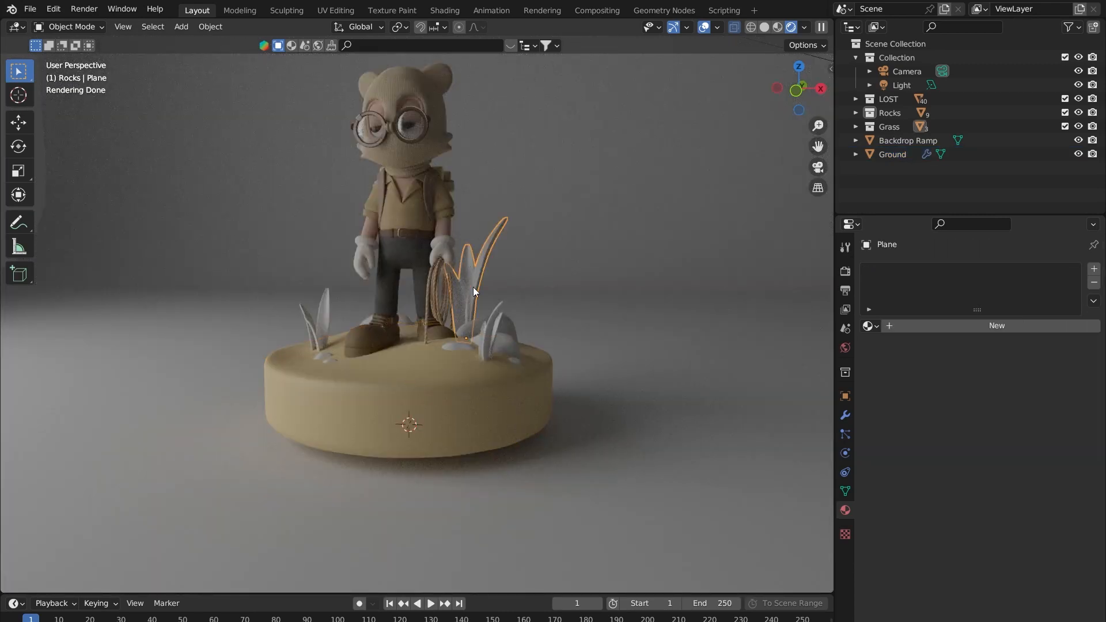
{"action": "left_click", "coordinate": [941, 330]}
{"action": "left_click", "coordinate": [991, 443]}
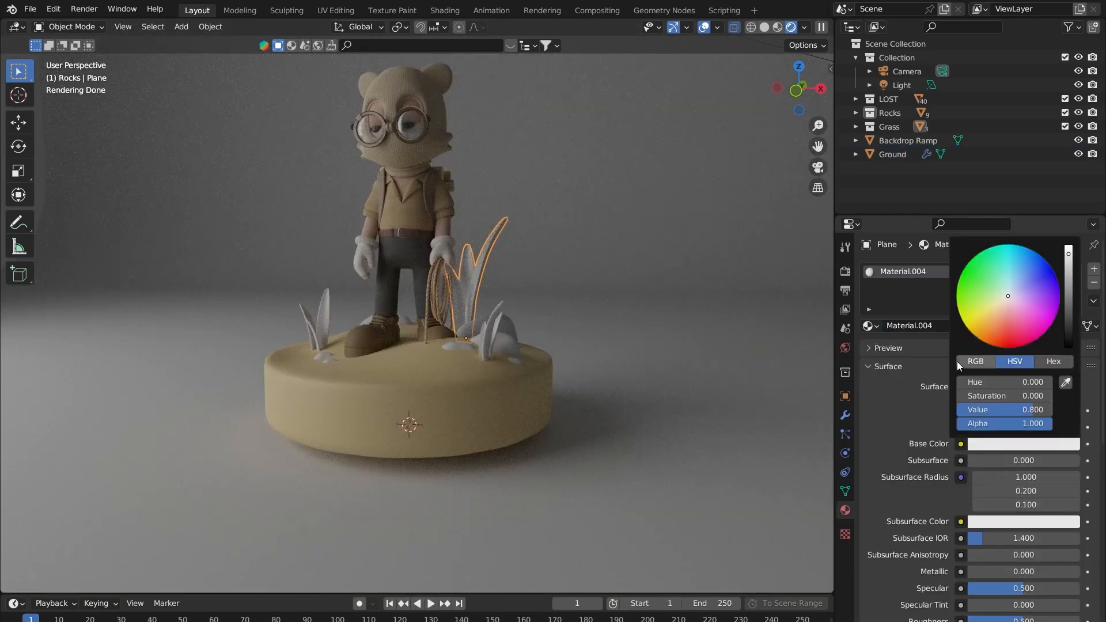
{"action": "left_click", "coordinate": [987, 442]}
{"action": "left_click_drag", "start_coordinate": [990, 288], "coordinate": [996, 291]}
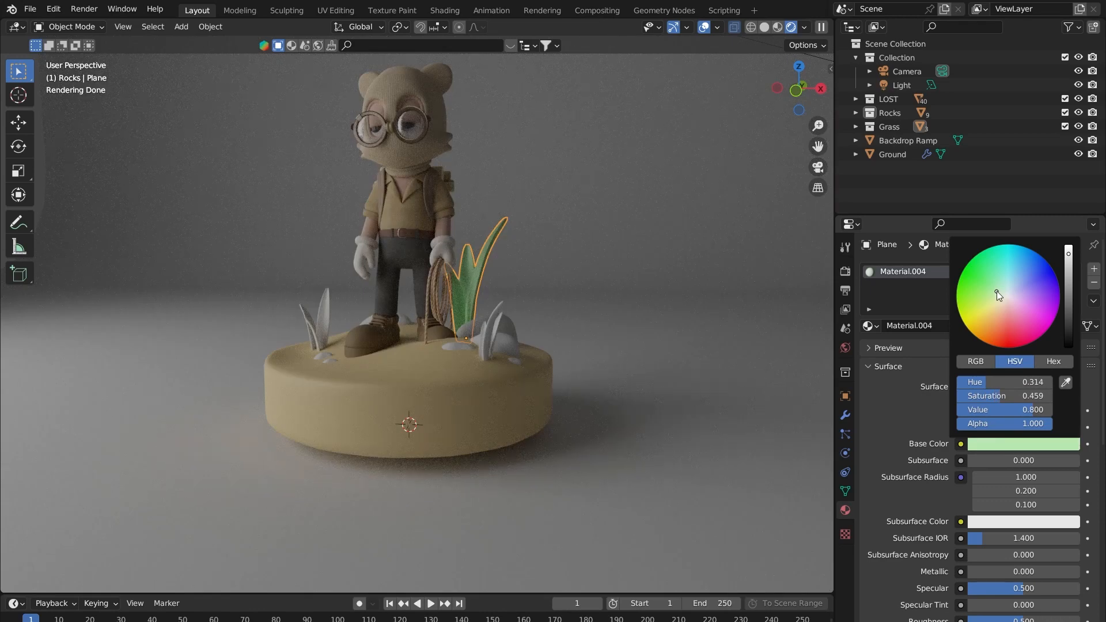
- Link the tall grass clump's green material to the two smaller grass clumps
{"action": "middle_click_drag", "start_coordinate": [413, 306], "coordinate": [437, 298]}
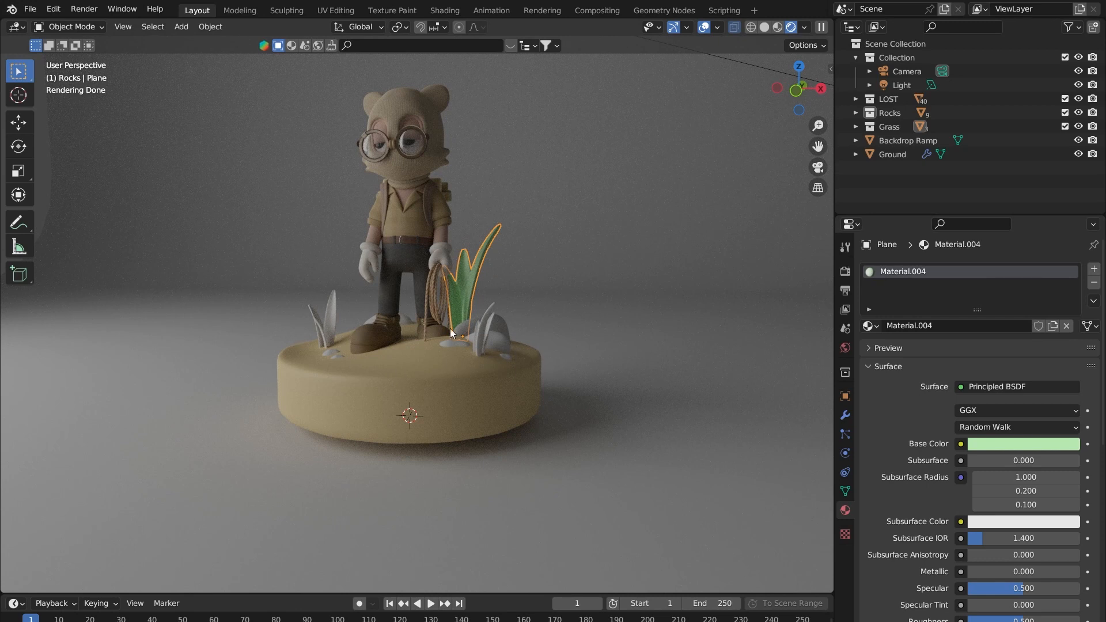
{"action": "left_click", "coordinate": [471, 341]}
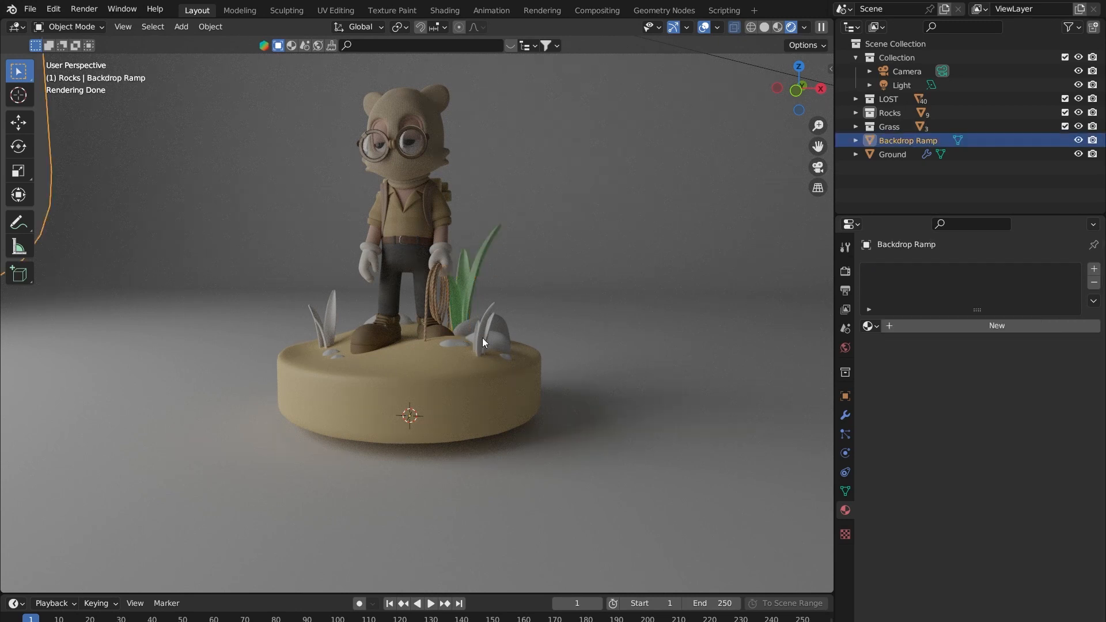
{"action": "left_click", "coordinate": [482, 339]}
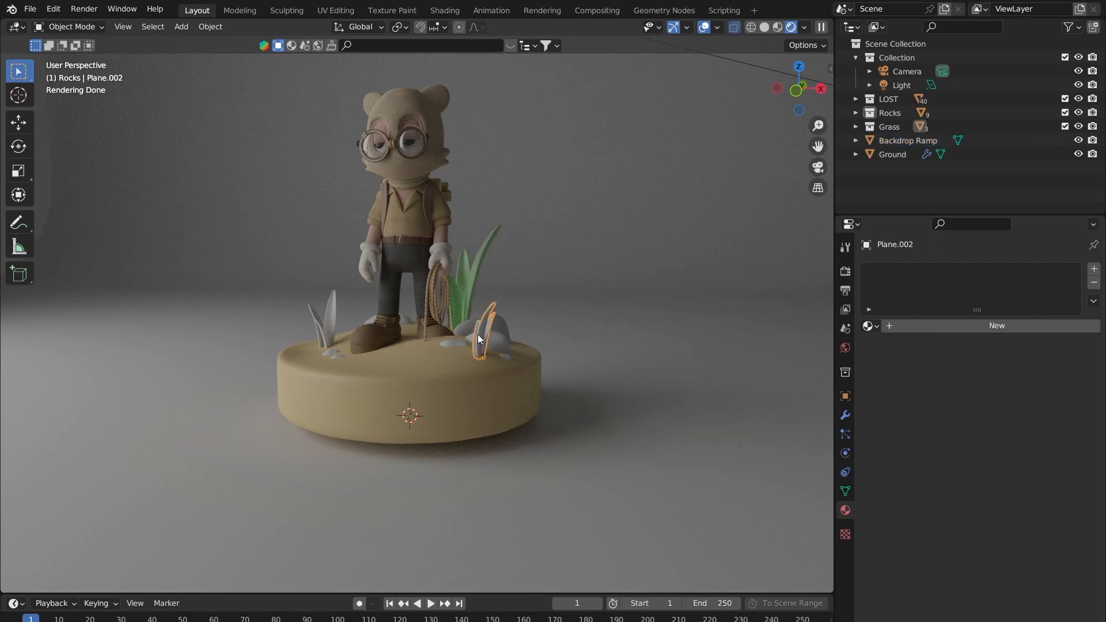
{"action": "left_click", "coordinate": [323, 325], "text": "shift"}
{"action": "left_click", "coordinate": [466, 291], "text": "shift"}
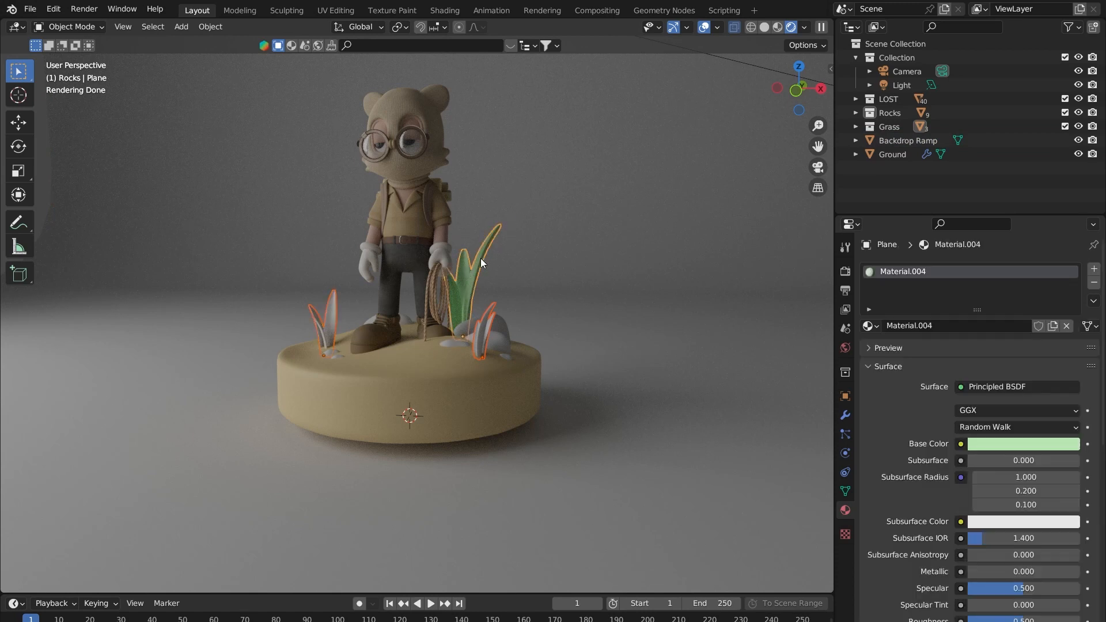
{"action": "key", "text": "ctrl+l"}
{"action": "mouse_move", "coordinate": [480, 258]}
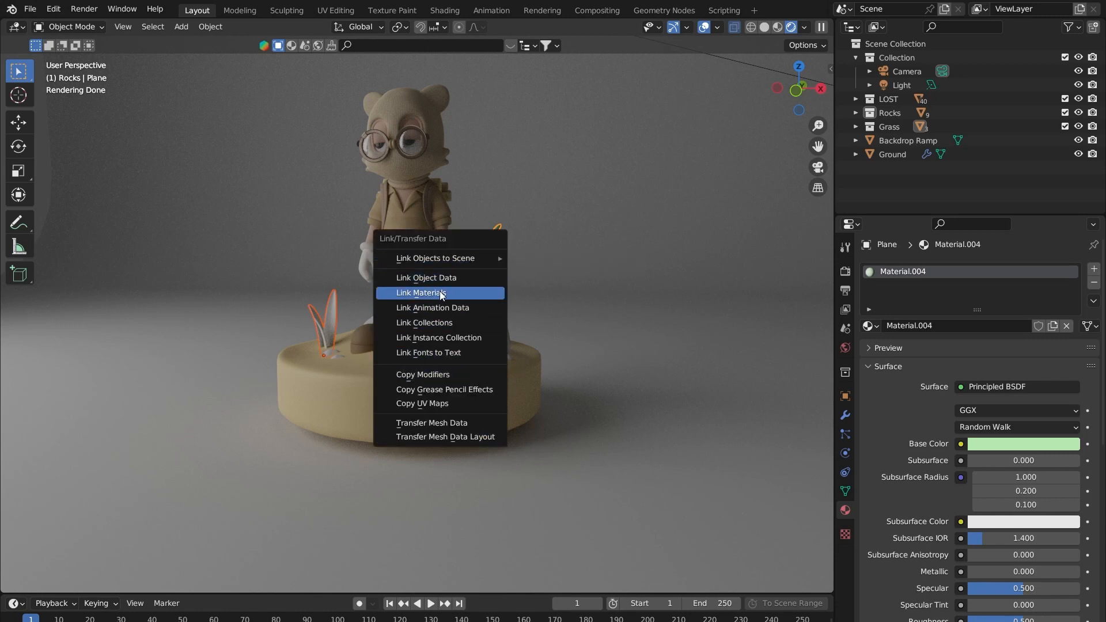
{"action": "left_click", "coordinate": [473, 292]}
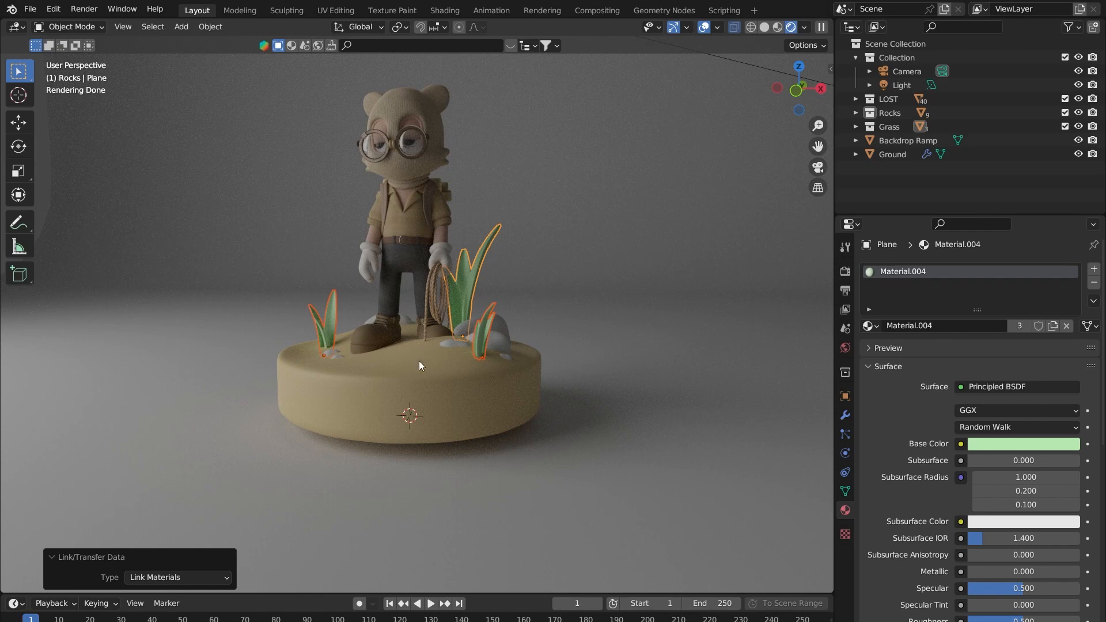
- Try a blue base color on the shared grass material, and undo the color change
{"action": "left_click", "coordinate": [538, 282]}
{"action": "left_click", "coordinate": [468, 288]}
{"action": "left_click", "coordinate": [1017, 446]}
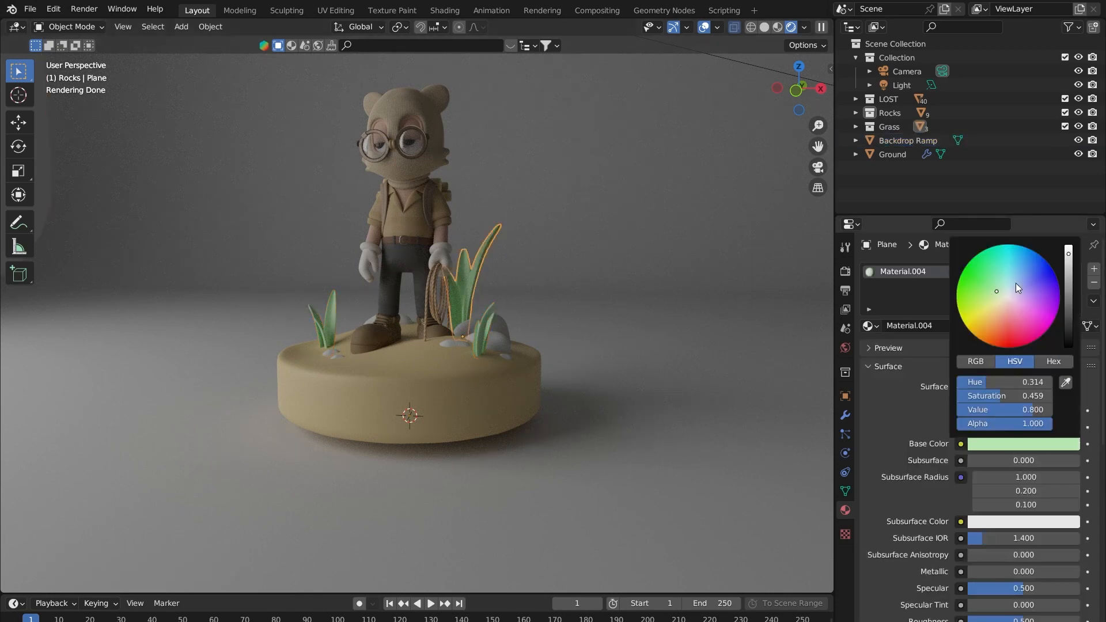
{"action": "left_click_drag", "start_coordinate": [1015, 282], "coordinate": [1045, 260]}
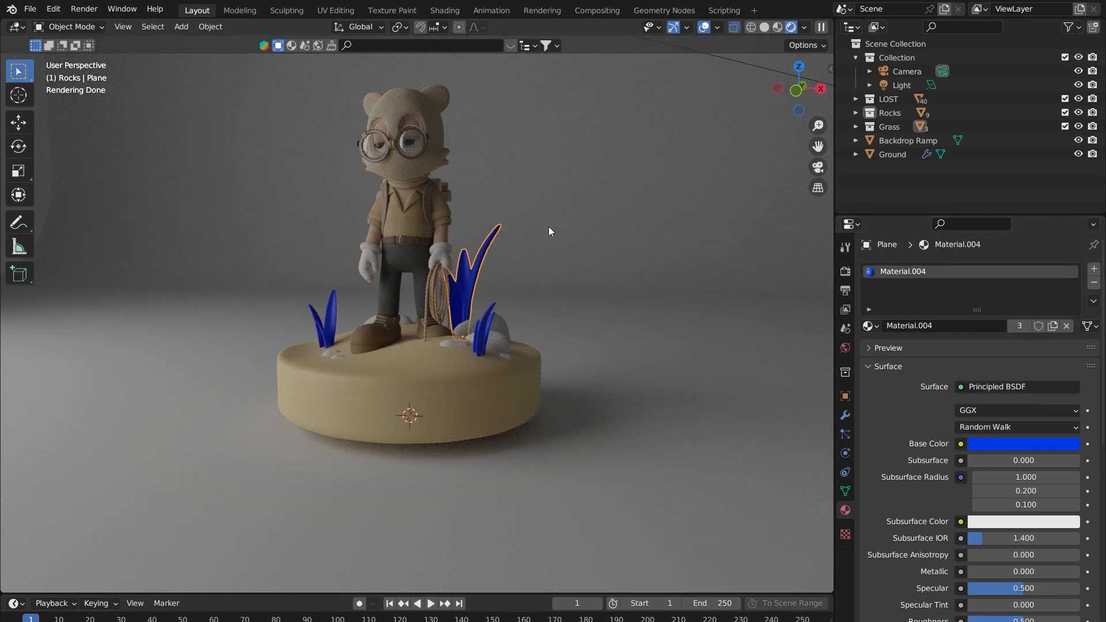
{"action": "key", "text": "ctrl+z"}
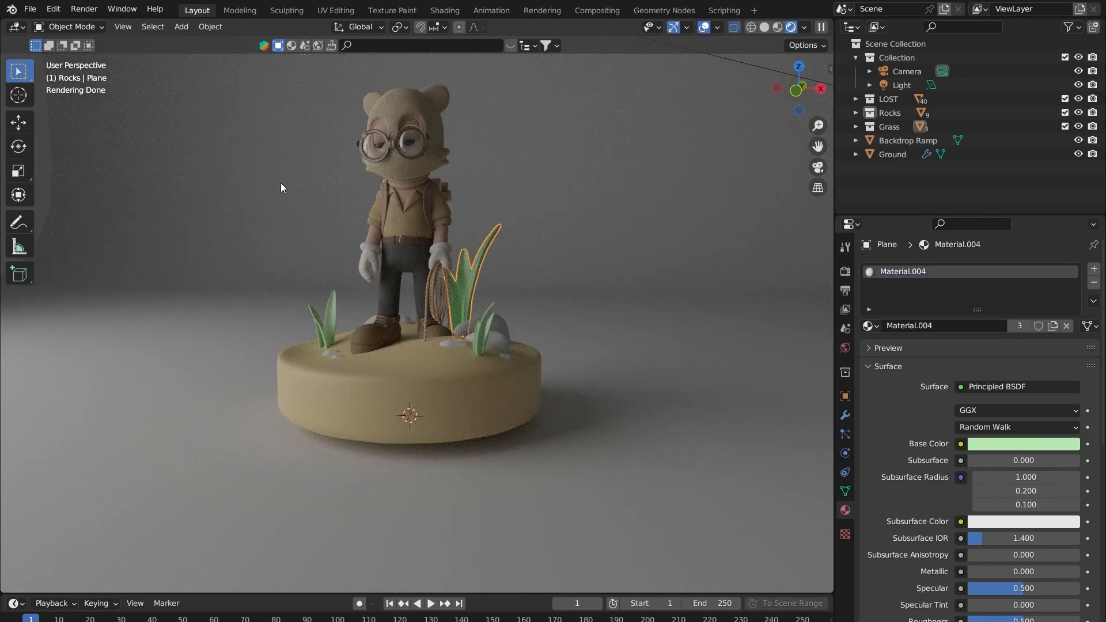
- Select the three large rocks and give the active one a new material with base color hue 0.074, saturation 0.332 and value 0.800
{"action": "middle_click_drag", "start_coordinate": [485, 337], "coordinate": [396, 308]}
{"action": "left_click", "coordinate": [396, 308]}
{"action": "key", "text": "q"}
{"action": "left_click", "coordinate": [397, 309]}
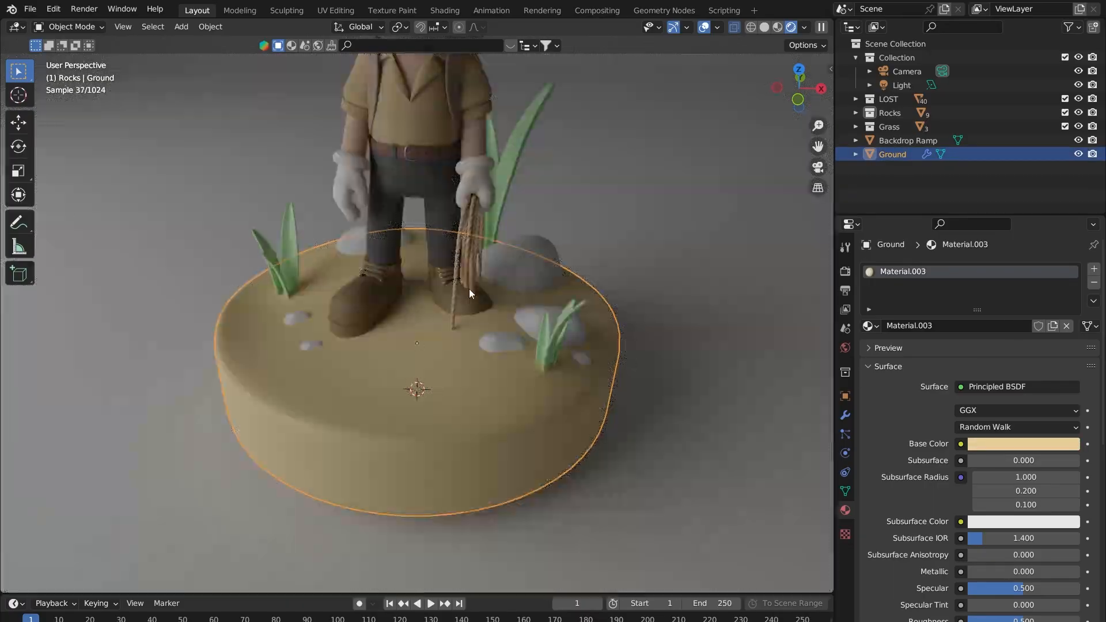
{"action": "left_click", "coordinate": [500, 275]}
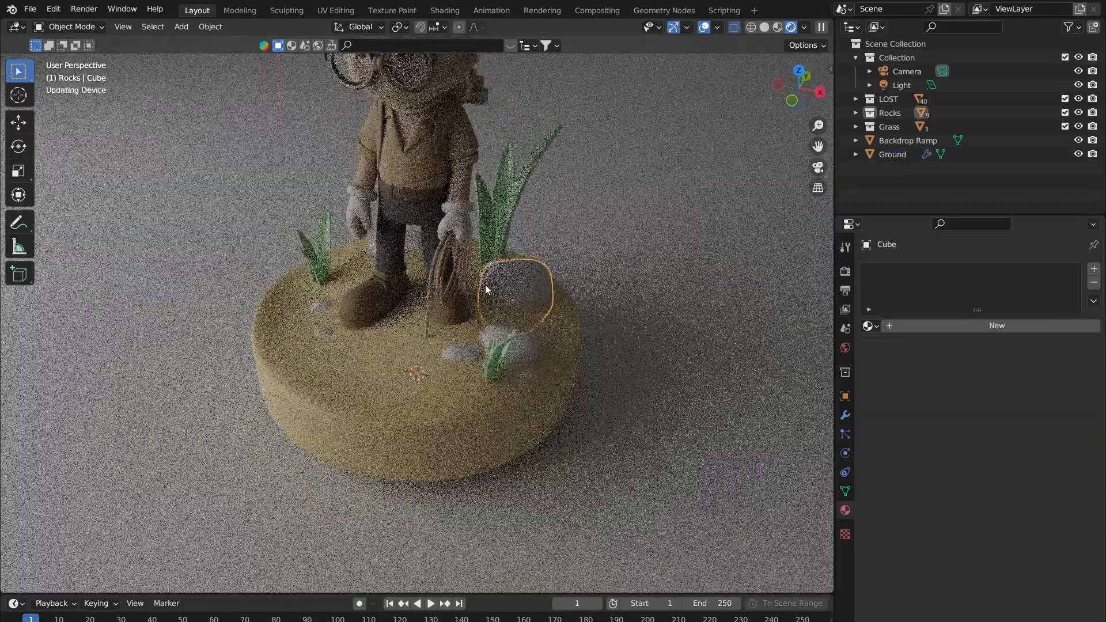
{"action": "middle_click_drag", "start_coordinate": [485, 285], "coordinate": [510, 293]}
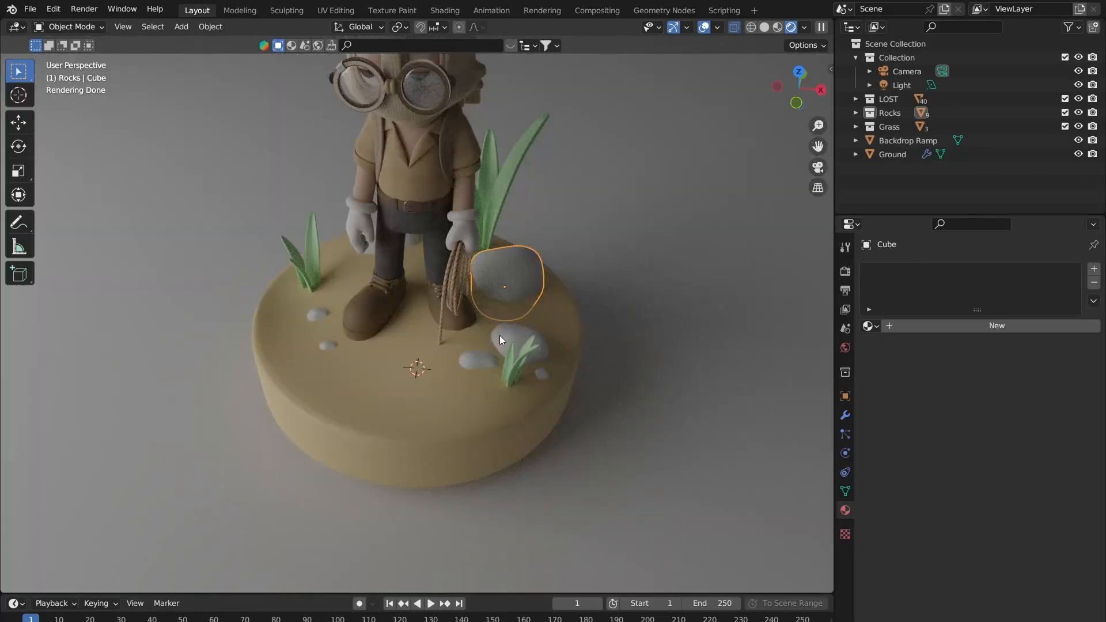
{"action": "middle_click_drag", "start_coordinate": [482, 367], "coordinate": [338, 309]}
{"action": "left_click", "coordinate": [337, 291], "text": "shift"}
{"action": "left_click", "coordinate": [533, 285], "text": "shift"}
{"action": "middle_click_drag", "start_coordinate": [533, 285], "coordinate": [576, 311]}
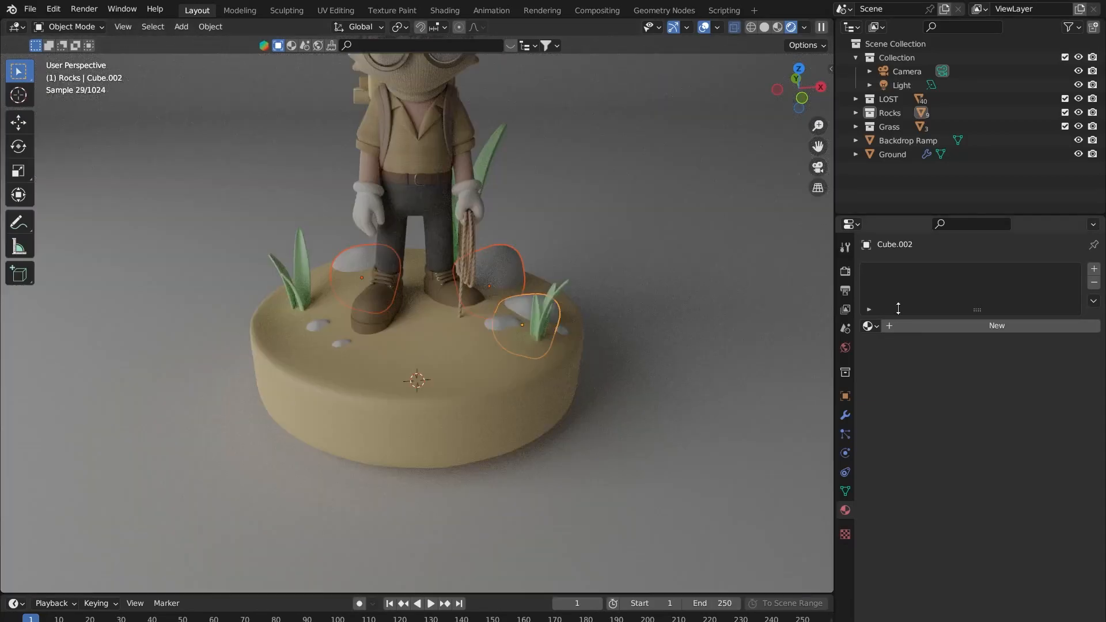
{"action": "left_click", "coordinate": [917, 326]}
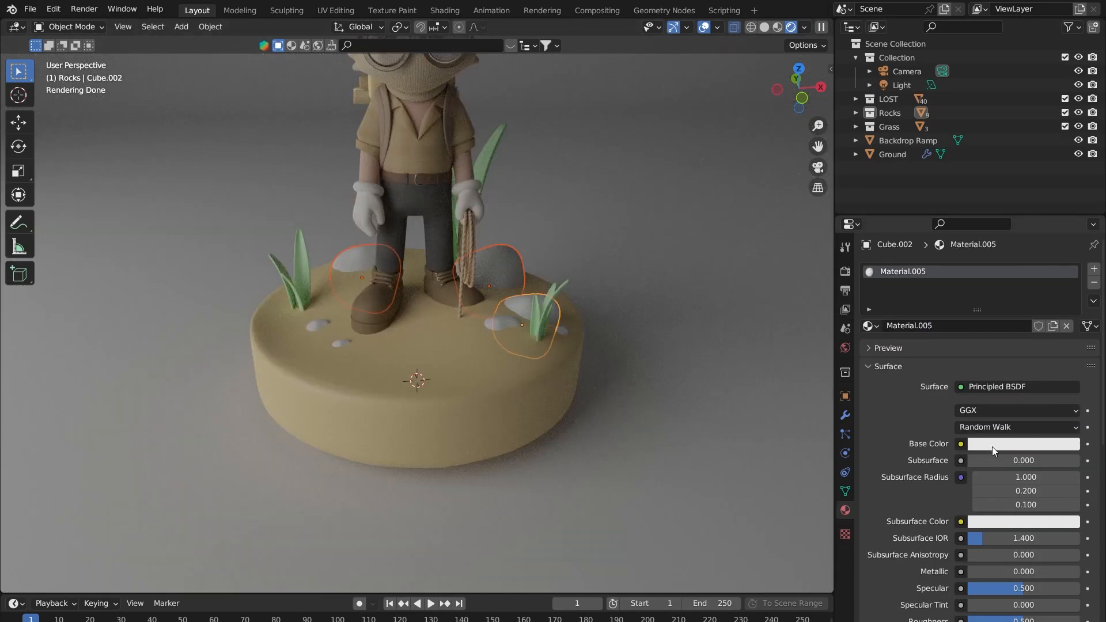
{"action": "left_click", "coordinate": [992, 447]}
{"action": "left_click", "coordinate": [1004, 303]}
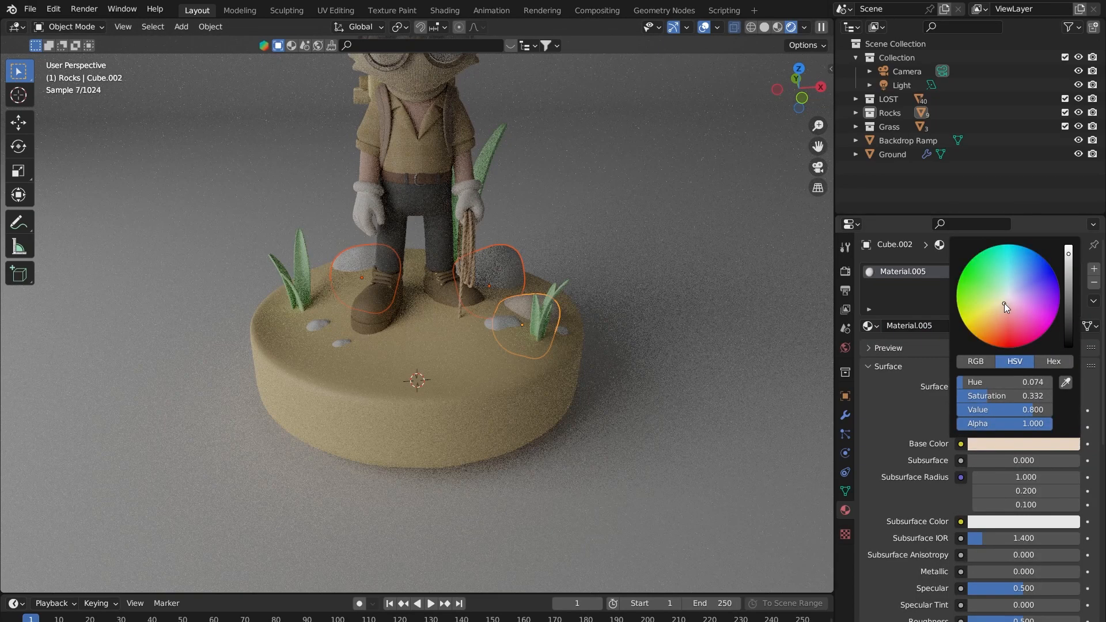
- Select all seven rocks with the tan-colored rock active and link its material to the others
{"action": "mouse_move", "coordinate": [595, 276]}
{"action": "middle_mouse_down"}
{"action": "mouse_move", "coordinate": [521, 305]}
{"action": "mouse_move", "coordinate": [593, 282]}
{"action": "middle_mouse_up"}
{"action": "left_click", "coordinate": [599, 288]}
{"action": "left_click", "coordinate": [512, 333]}
{"action": "middle_click_drag", "start_coordinate": [509, 332], "coordinate": [379, 295]}
{"action": "left_click", "coordinate": [318, 304], "text": "shift"}
{"action": "left_click", "coordinate": [321, 354], "text": "shift"}
{"action": "left_click", "coordinate": [369, 376], "text": "shift"}
{"action": "left_click", "coordinate": [524, 331], "text": "shift"}
{"action": "middle_click_drag", "start_coordinate": [523, 330], "coordinate": [437, 315]}
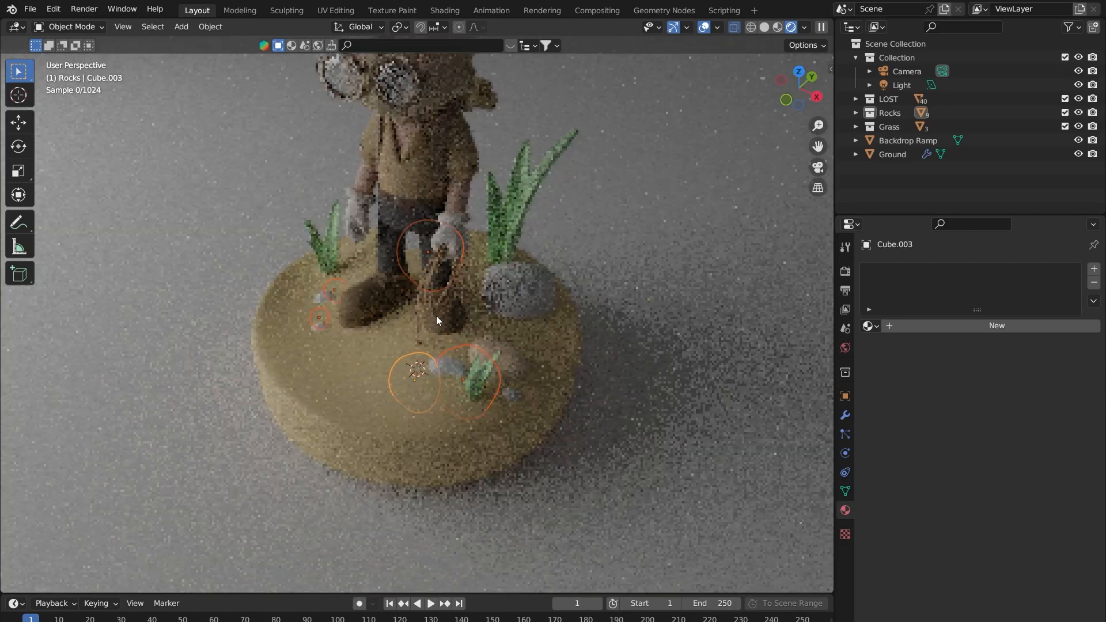
{"action": "left_click", "coordinate": [468, 410], "text": "shift"}
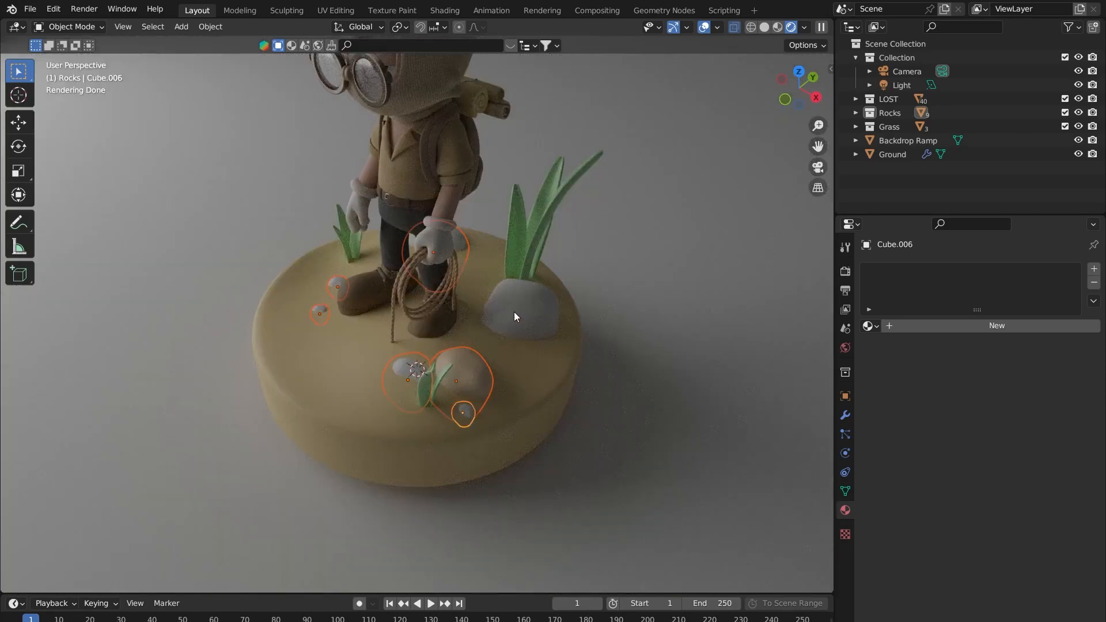
{"action": "middle_click_drag", "start_coordinate": [481, 375], "coordinate": [535, 361]}
{"action": "left_click", "coordinate": [527, 275], "text": "shift"}
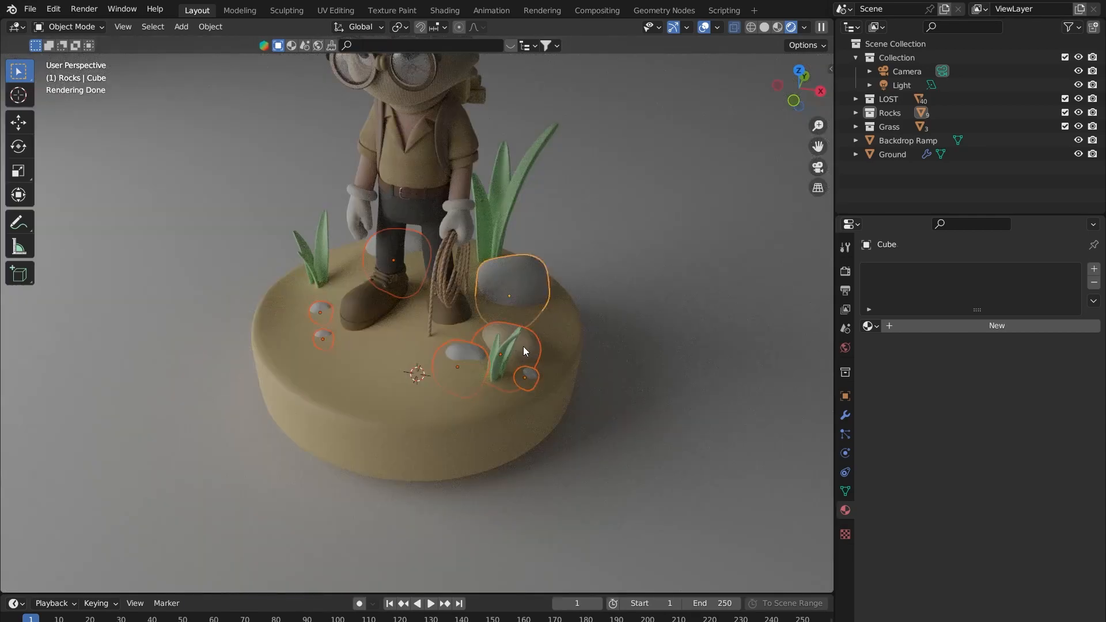
{"action": "left_click", "coordinate": [525, 347], "text": "shift"}
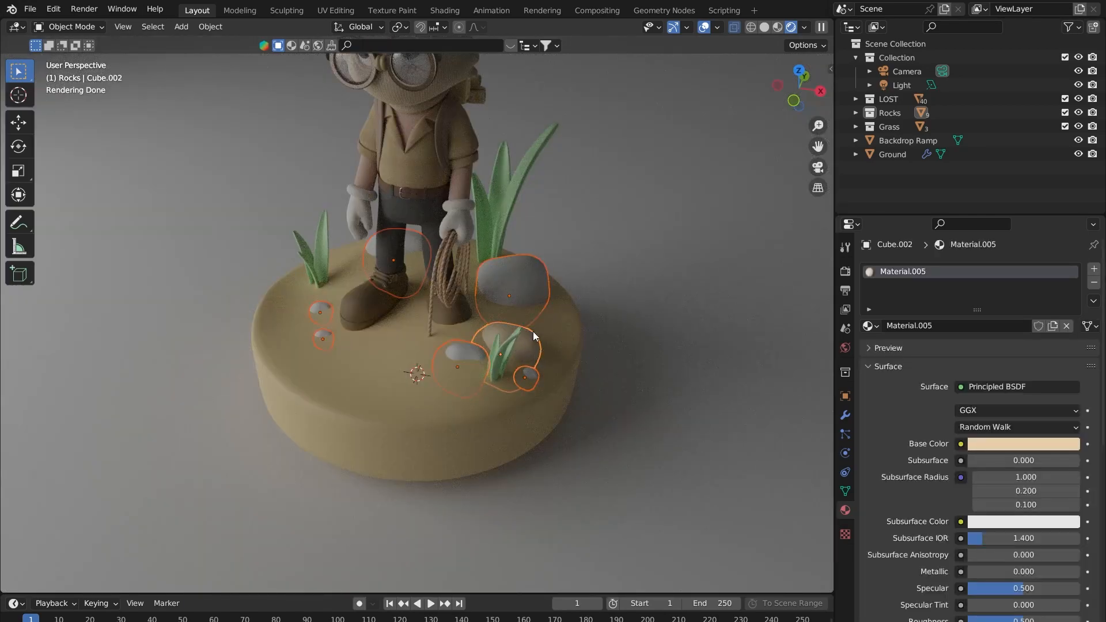
{"action": "key", "text": "ctrl+l"}
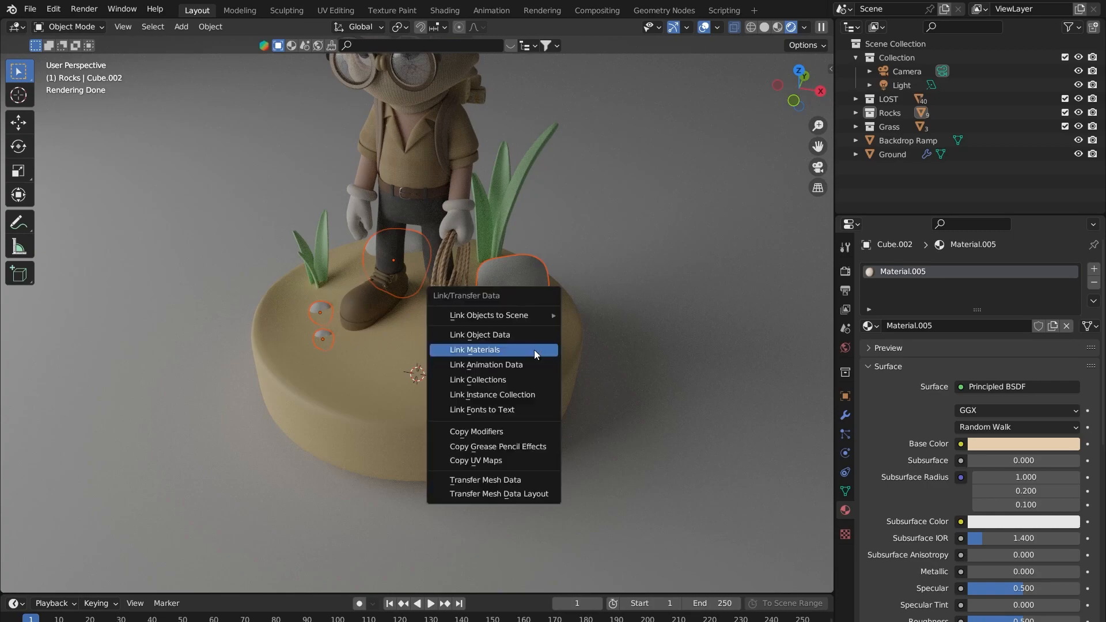
{"action": "left_click", "coordinate": [534, 350]}
- Change the rocks' shared base color to a darker, muted gray-brown after trying a saturated orange
{"action": "middle_click_drag", "start_coordinate": [520, 347], "coordinate": [541, 284]}
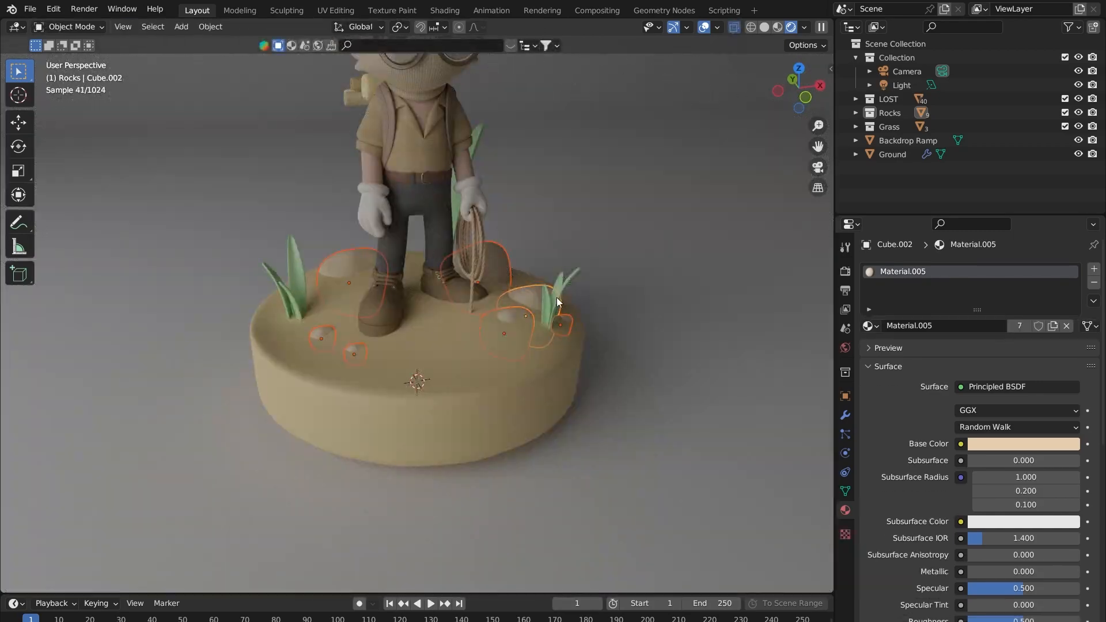
{"action": "left_click", "coordinate": [989, 444]}
{"action": "left_click_drag", "start_coordinate": [996, 314], "coordinate": [998, 319]}
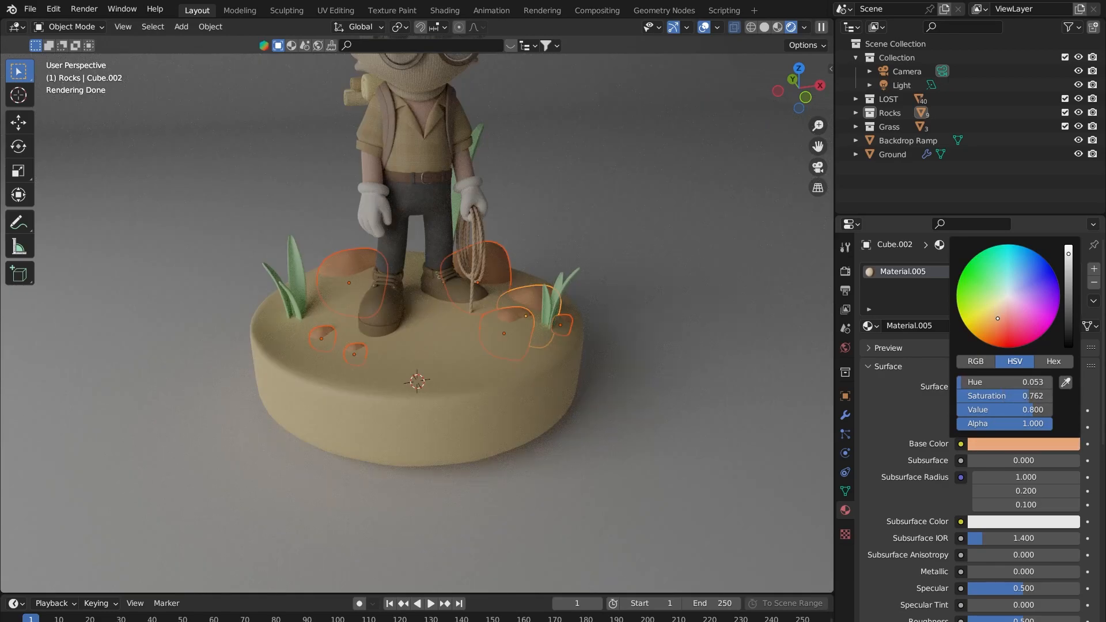
{"action": "left_click", "coordinate": [1003, 302]}
{"action": "mouse_move", "coordinate": [1067, 283]}
{"action": "left_mouse_down"}
{"action": "mouse_move", "coordinate": [1068, 304]}
{"action": "mouse_move", "coordinate": [1068, 286]}
{"action": "left_mouse_up"}
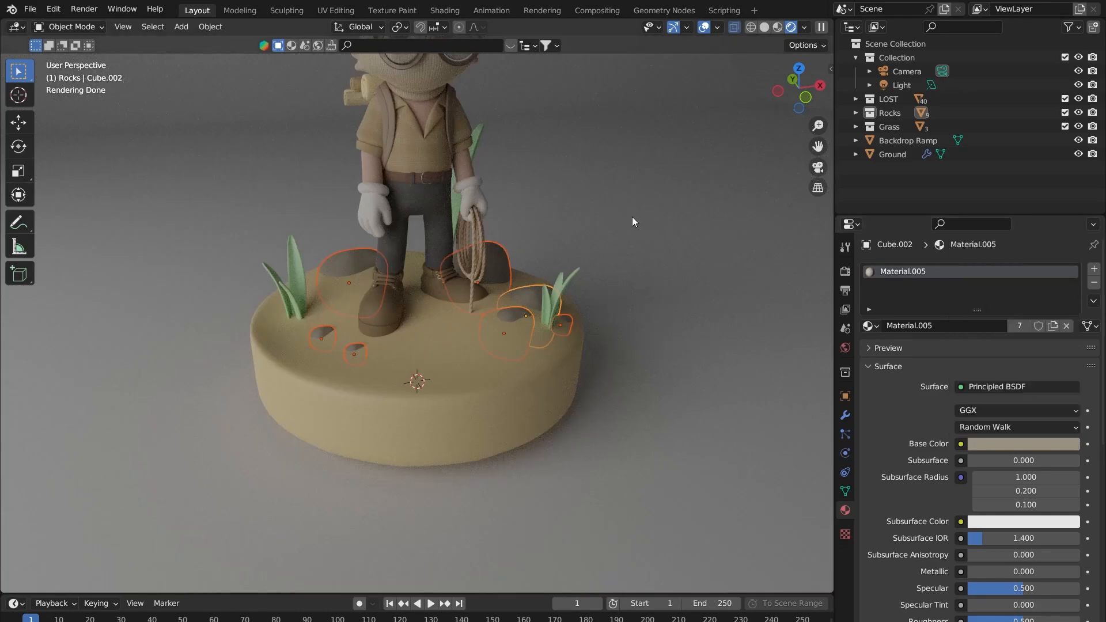
- Add a new material to the Backdrop Ramp and give it a pale beige base color
{"action": "scroll", "coordinate": [579, 198], "scroll_direction": "down", "scroll_amount": 1}
{"action": "middle_click_drag", "start_coordinate": [579, 198], "coordinate": [564, 236]}
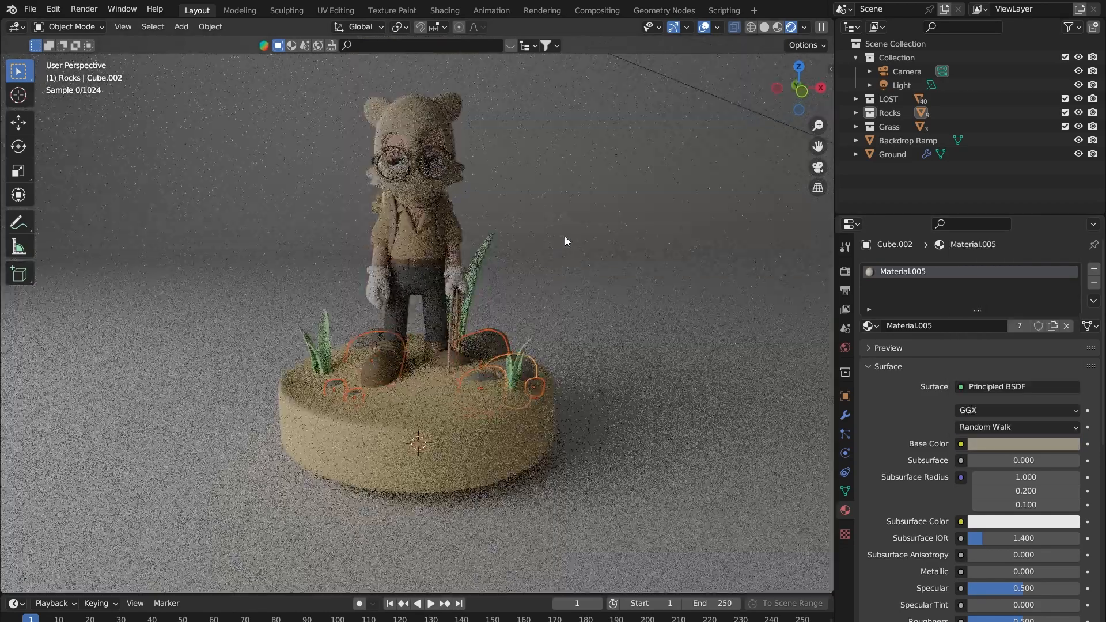
{"action": "left_click", "coordinate": [566, 235]}
{"action": "scroll", "coordinate": [634, 225], "scroll_direction": "down", "scroll_amount": 2}
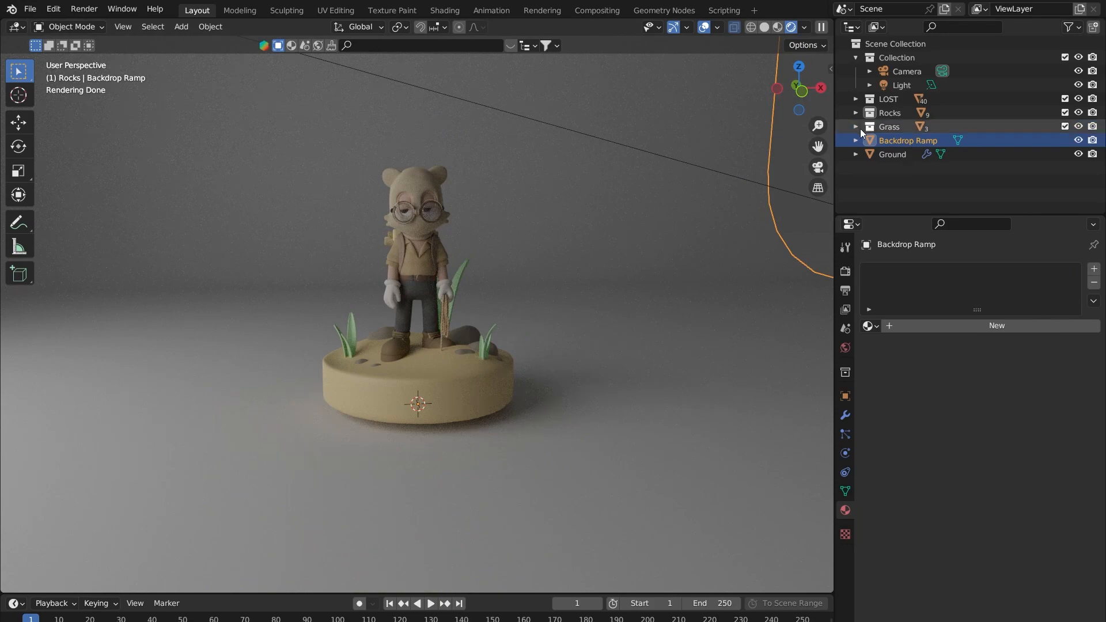
{"action": "middle_click_drag", "start_coordinate": [561, 201], "coordinate": [493, 239], "text": "shift"}
{"action": "scroll", "coordinate": [512, 261], "scroll_direction": "down", "scroll_amount": 2}
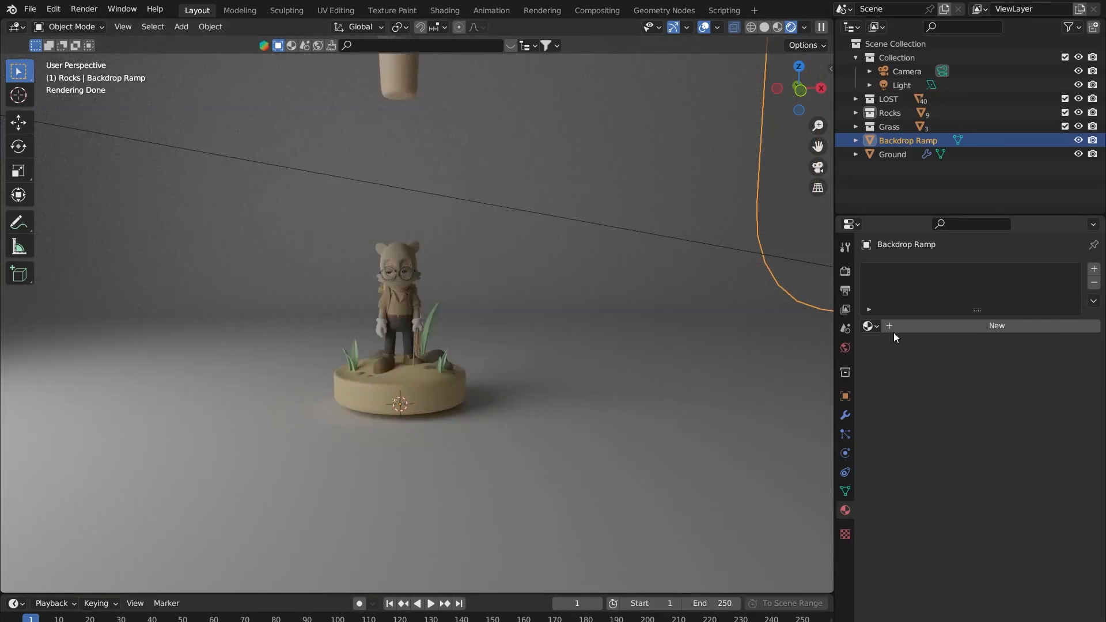
{"action": "left_click", "coordinate": [924, 326]}
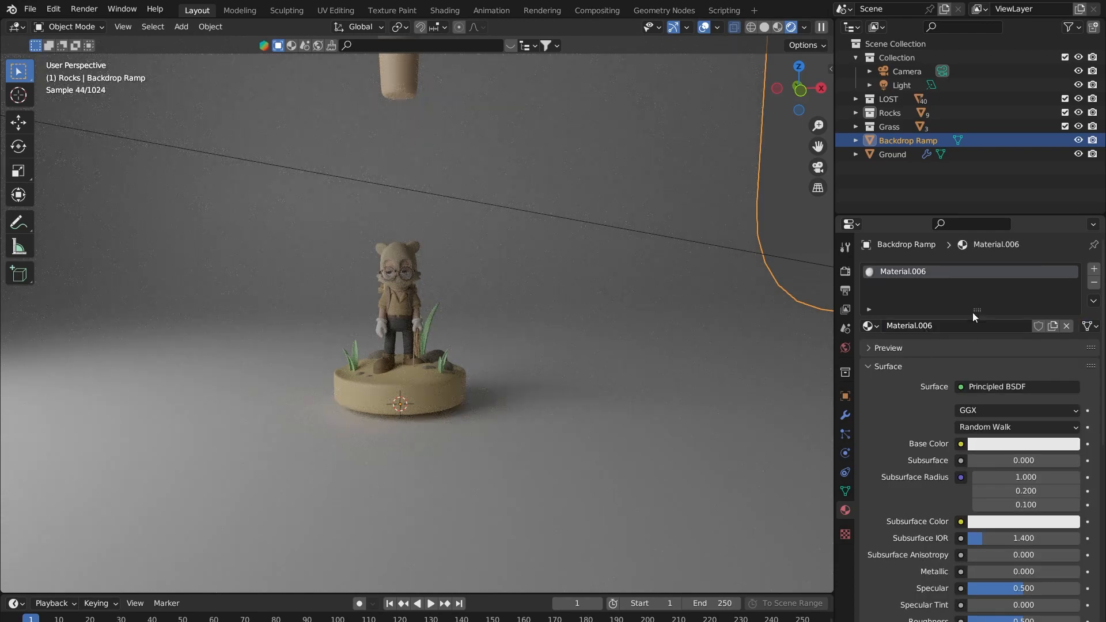
{"action": "left_click", "coordinate": [994, 446]}
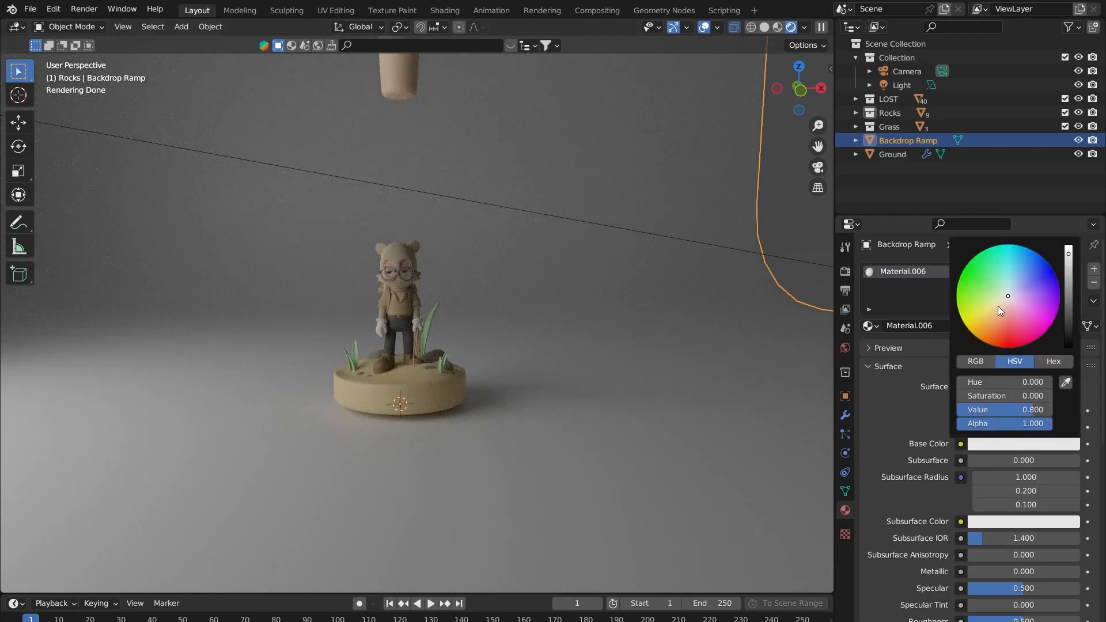
{"action": "left_click", "coordinate": [998, 306]}
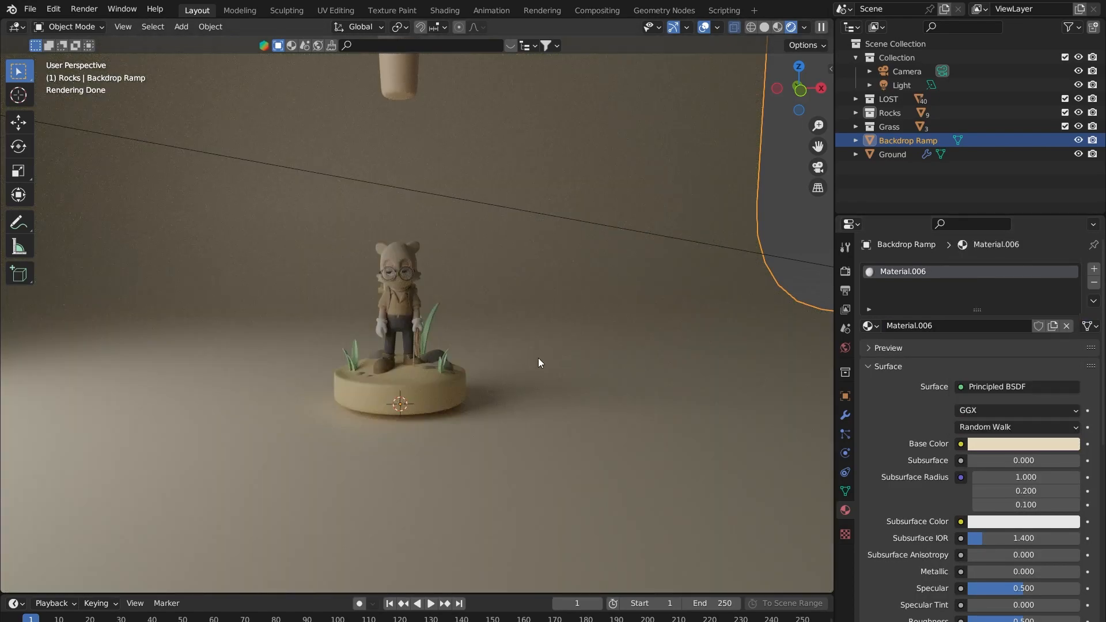
- Find the hidden glass bottle object in the Rocks collection and unhide it
{"action": "middle_click_drag", "start_coordinate": [538, 357], "coordinate": [508, 341]}
{"action": "middle_click_drag", "start_coordinate": [435, 354], "coordinate": [458, 378]}
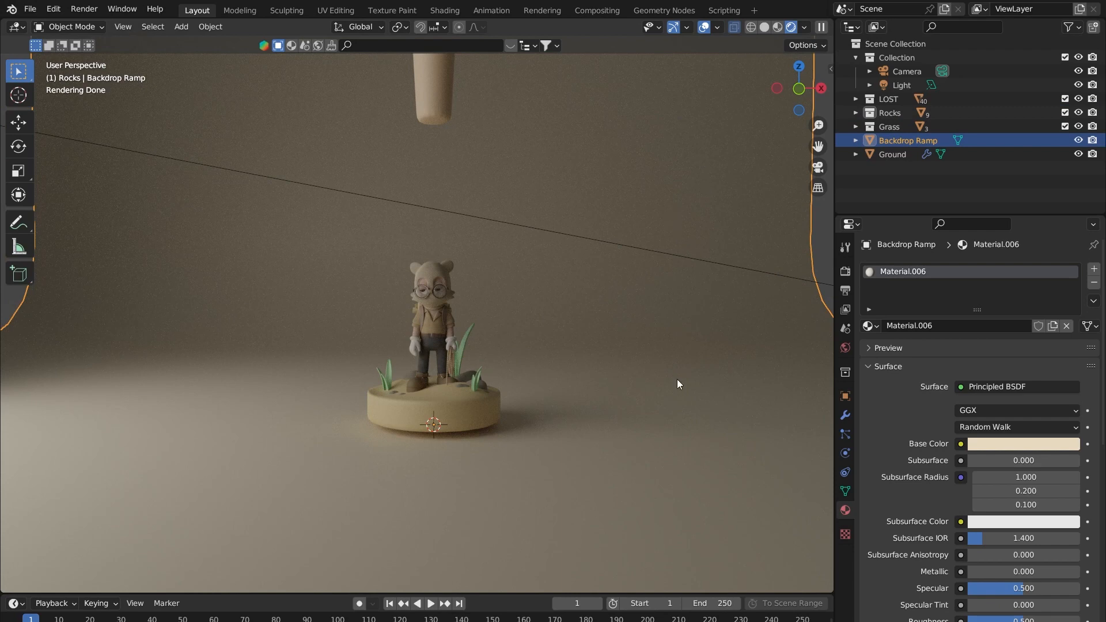
{"action": "middle_click_drag", "start_coordinate": [576, 311], "coordinate": [279, 363]}
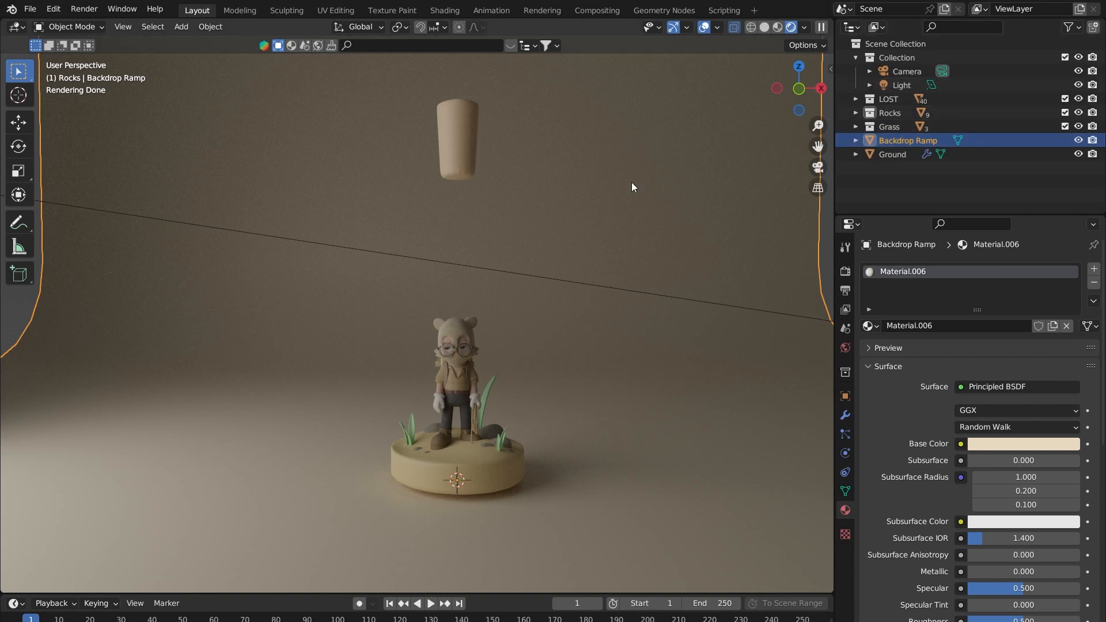
{"action": "left_click", "coordinate": [885, 127]}
{"action": "left_click", "coordinate": [454, 140]}
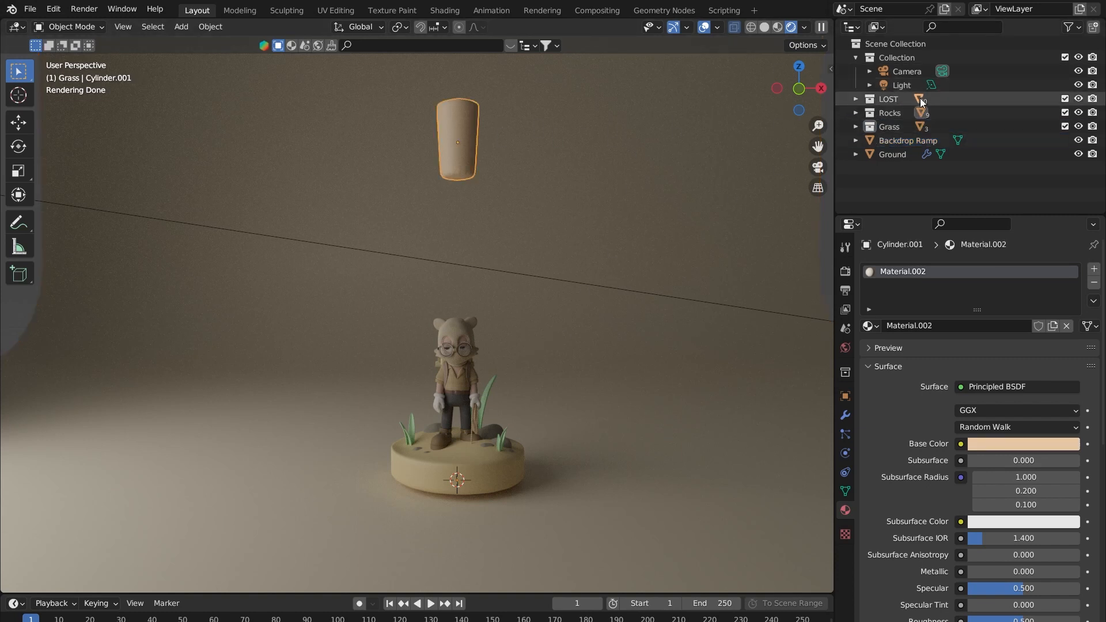
{"action": "left_click", "coordinate": [857, 114]}
{"action": "scroll", "coordinate": [903, 140], "scroll_direction": "down", "scroll_amount": 3}
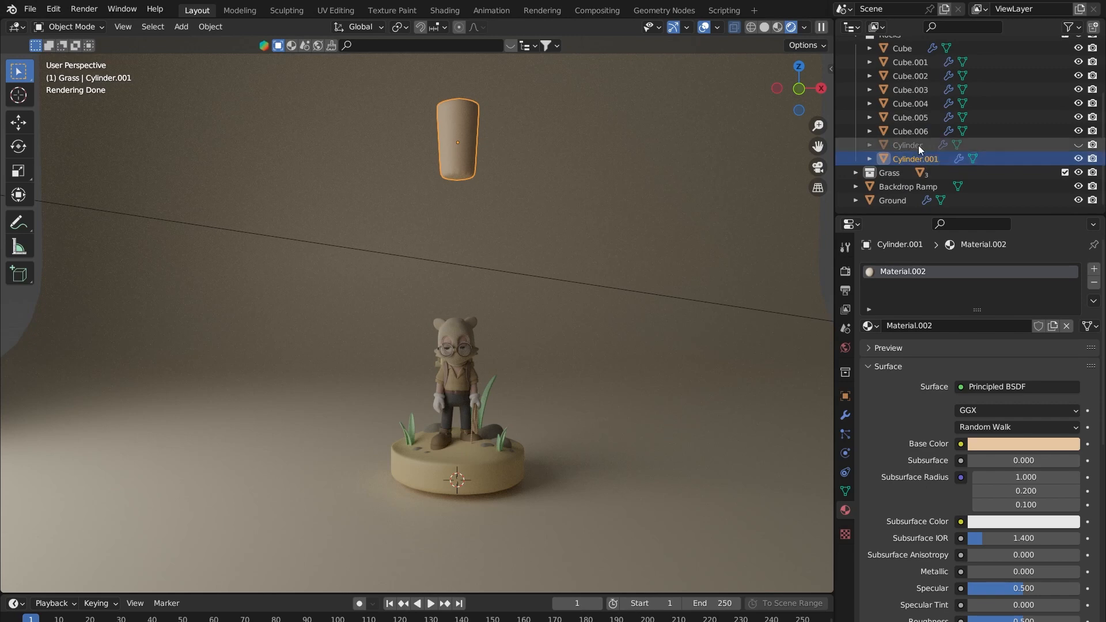
{"action": "left_click", "coordinate": [907, 145]}
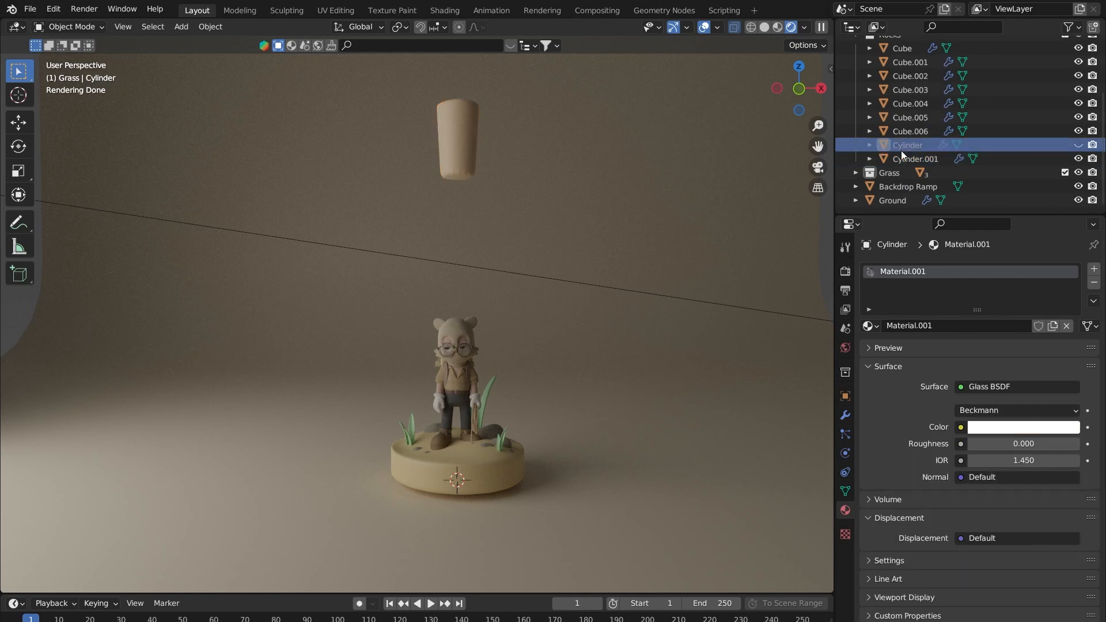
{"action": "left_click", "coordinate": [1078, 145]}
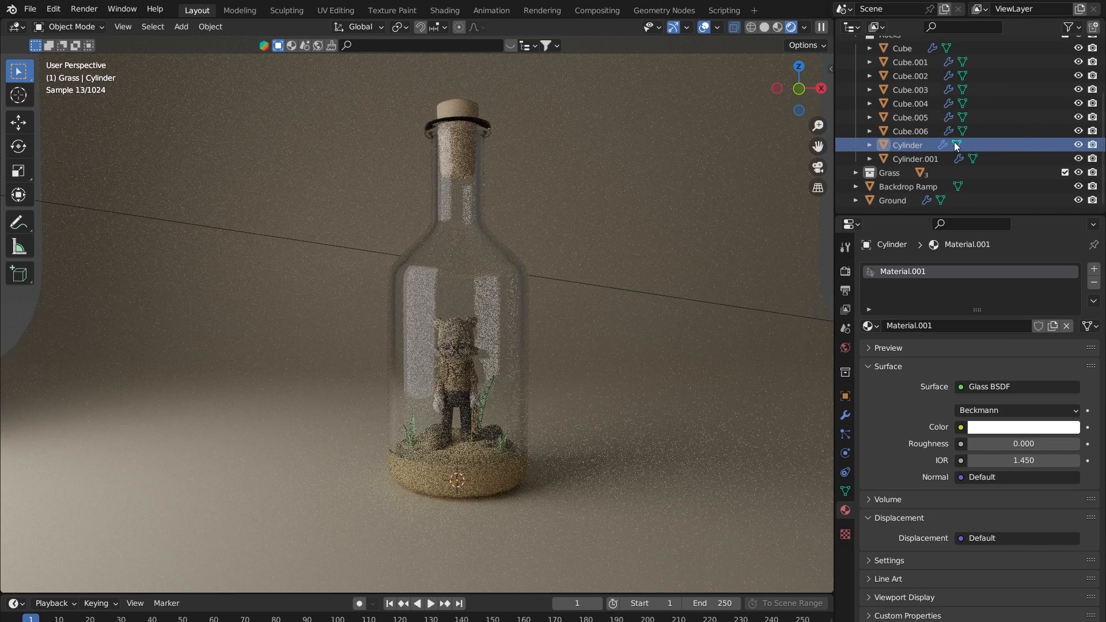
- Move the glass bottle and cork into a new collection named Bottle, and collapse the Bottle and Rocks collections
{"action": "left_click", "coordinate": [994, 154], "text": "ctrl"}
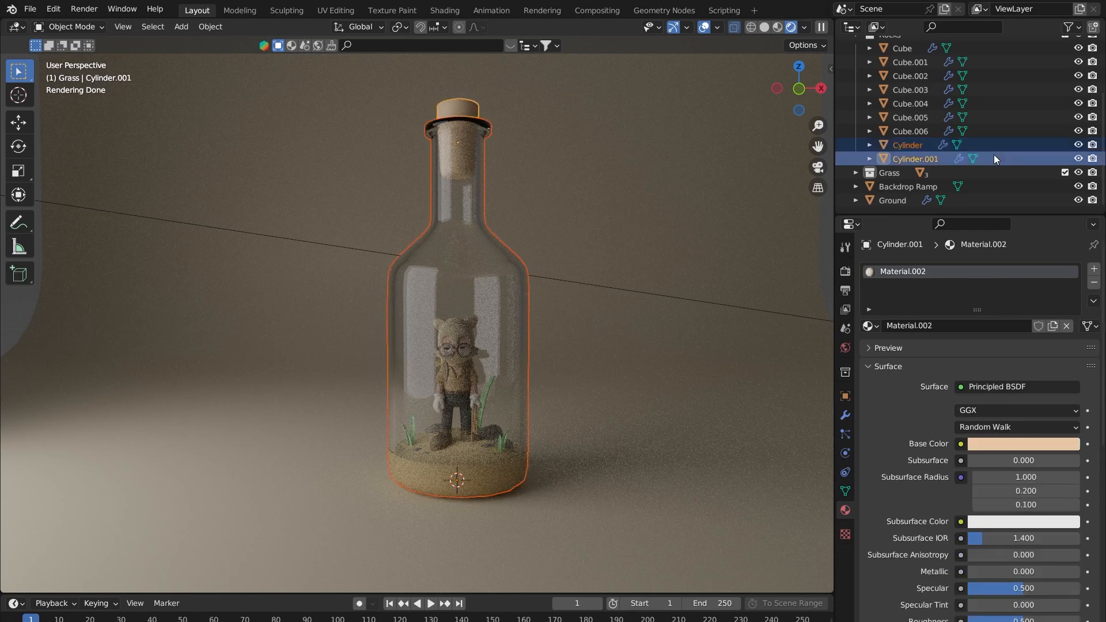
{"action": "key", "text": "m"}
{"action": "left_click", "coordinate": [958, 150]}
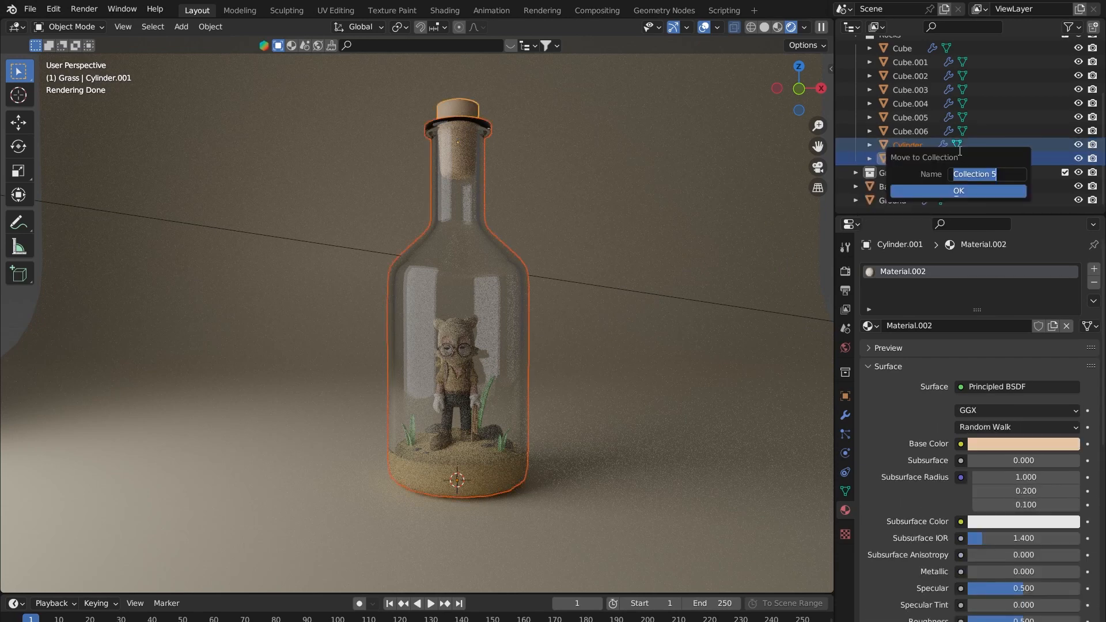
{"action": "type", "text": "Bottle"}
{"action": "key", "text": "Return"}
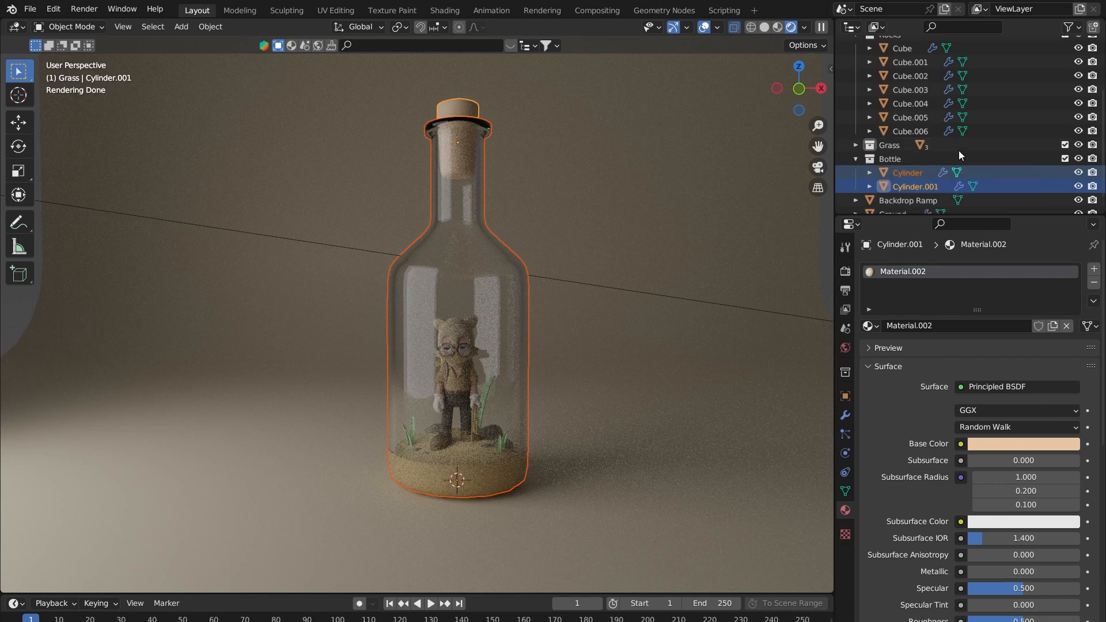
{"action": "left_click", "coordinate": [856, 159]}
{"action": "scroll", "coordinate": [859, 139], "scroll_direction": "up", "scroll_amount": 4}
{"action": "left_click", "coordinate": [857, 113]}
{"action": "left_click", "coordinate": [849, 111]}
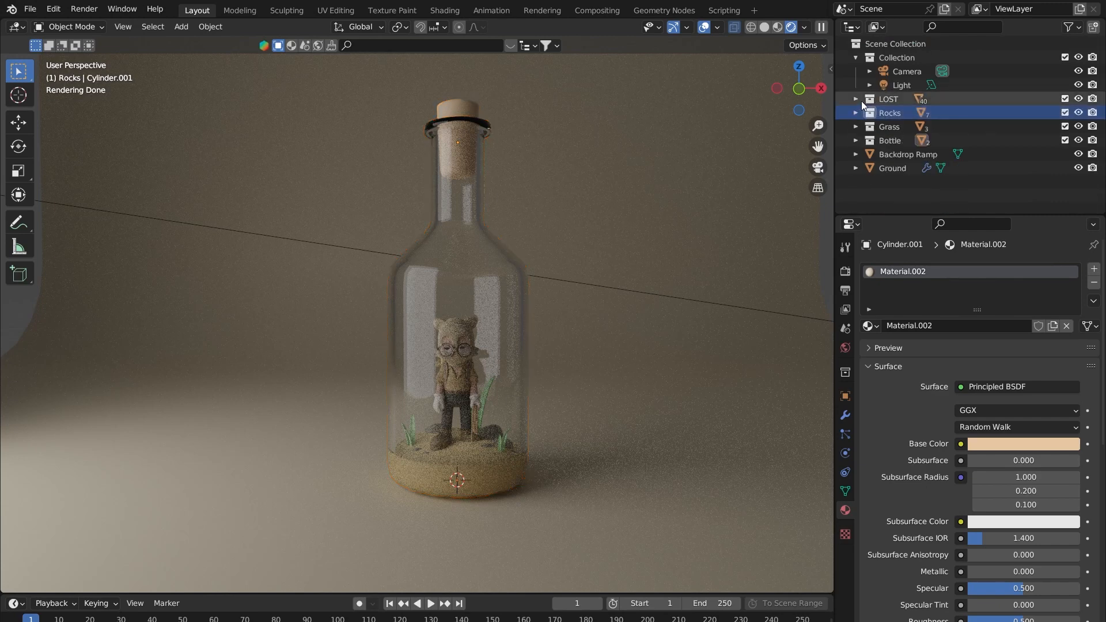
- Select the area light and set its power to 2000 W
{"action": "left_click", "coordinate": [902, 84]}
{"action": "scroll", "coordinate": [578, 174], "scroll_direction": "down", "scroll_amount": 5}
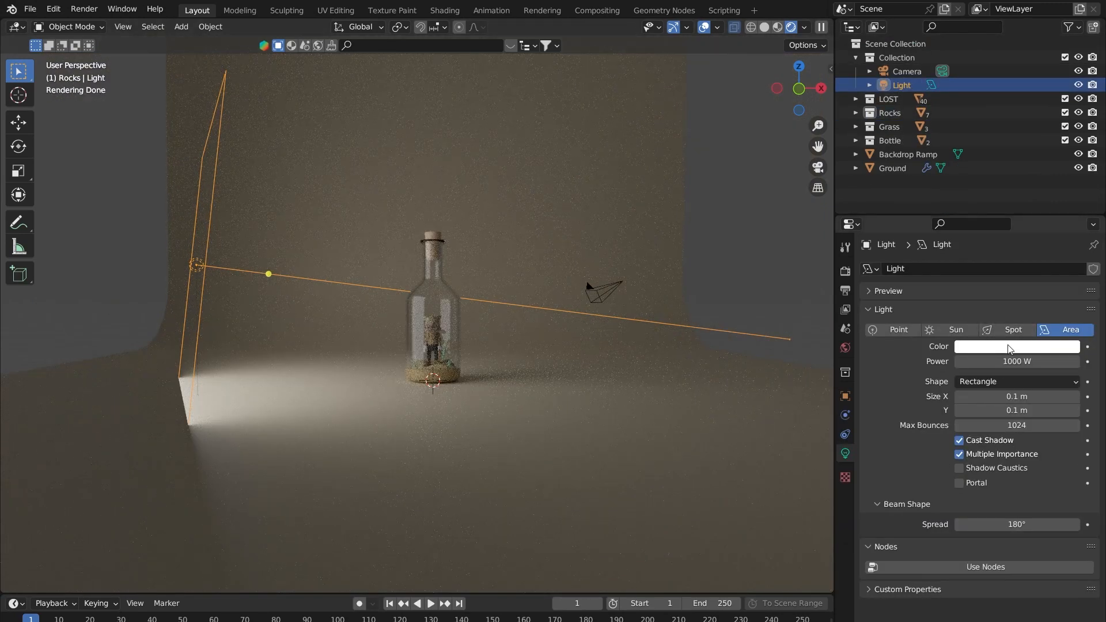
{"action": "left_click", "coordinate": [1026, 361]}
{"action": "type", "text": "20"}
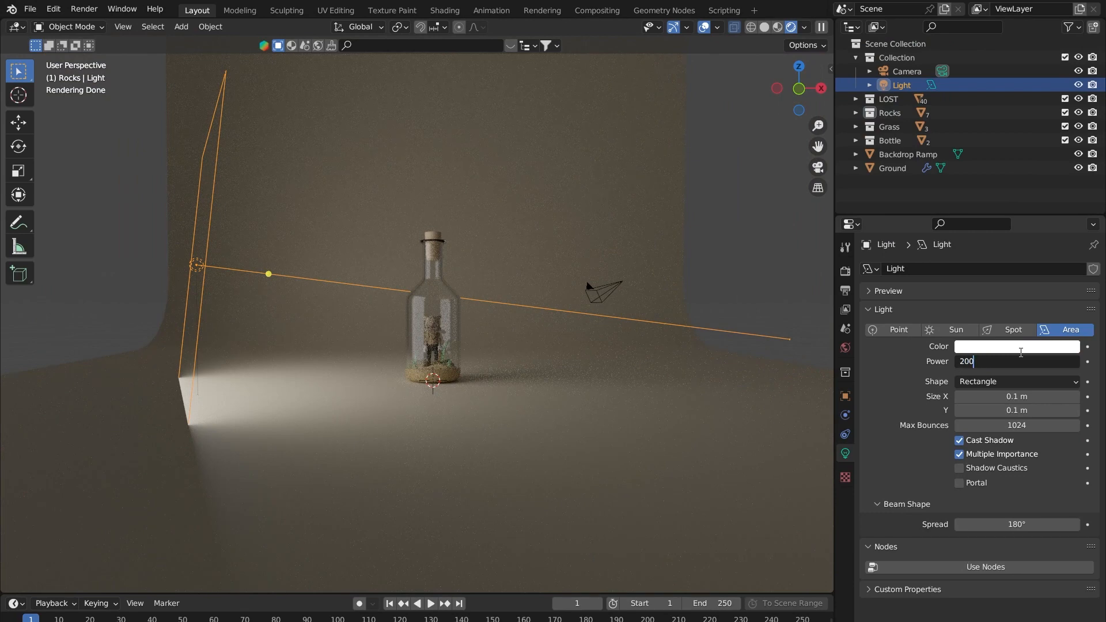
{"action": "key", "text": "Return"}
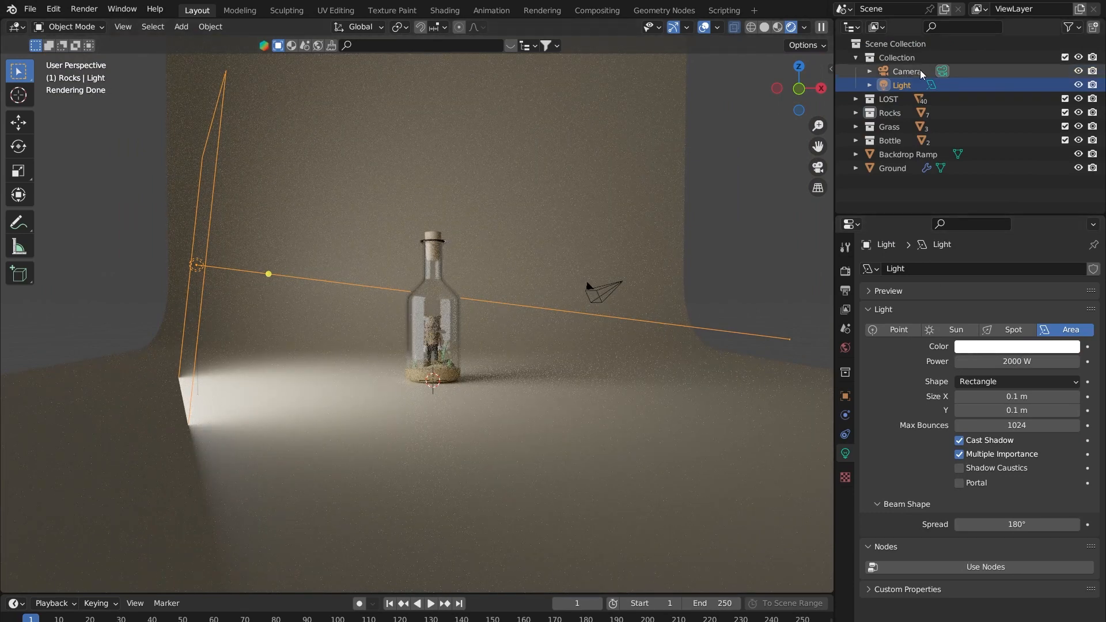
- Darken the world background color to near black
{"action": "left_click", "coordinate": [845, 271]}
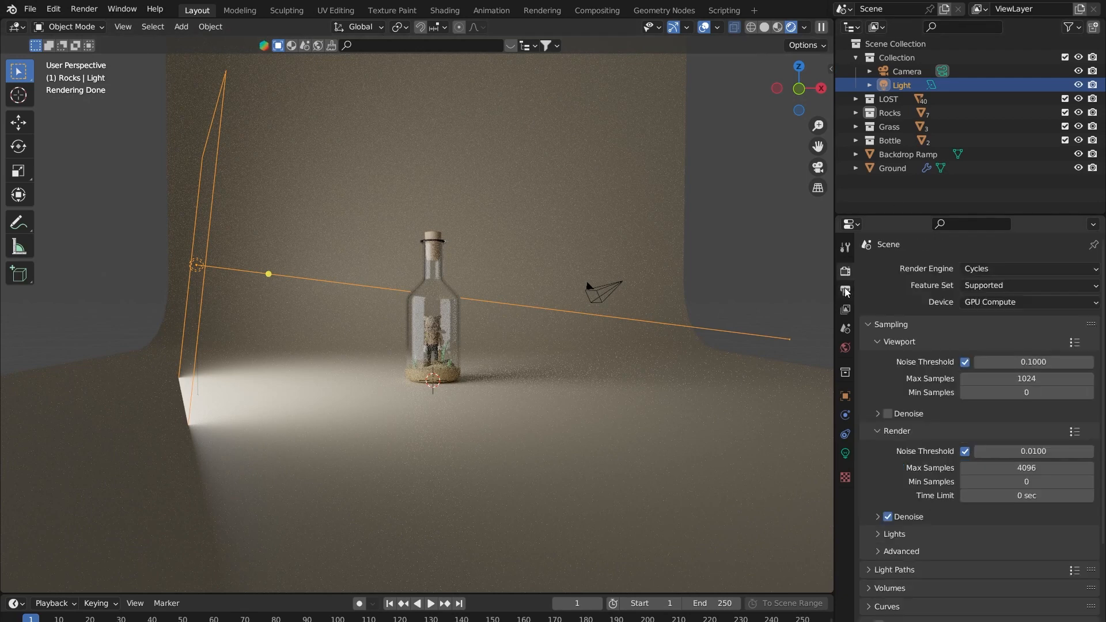
{"action": "left_click", "coordinate": [845, 291]}
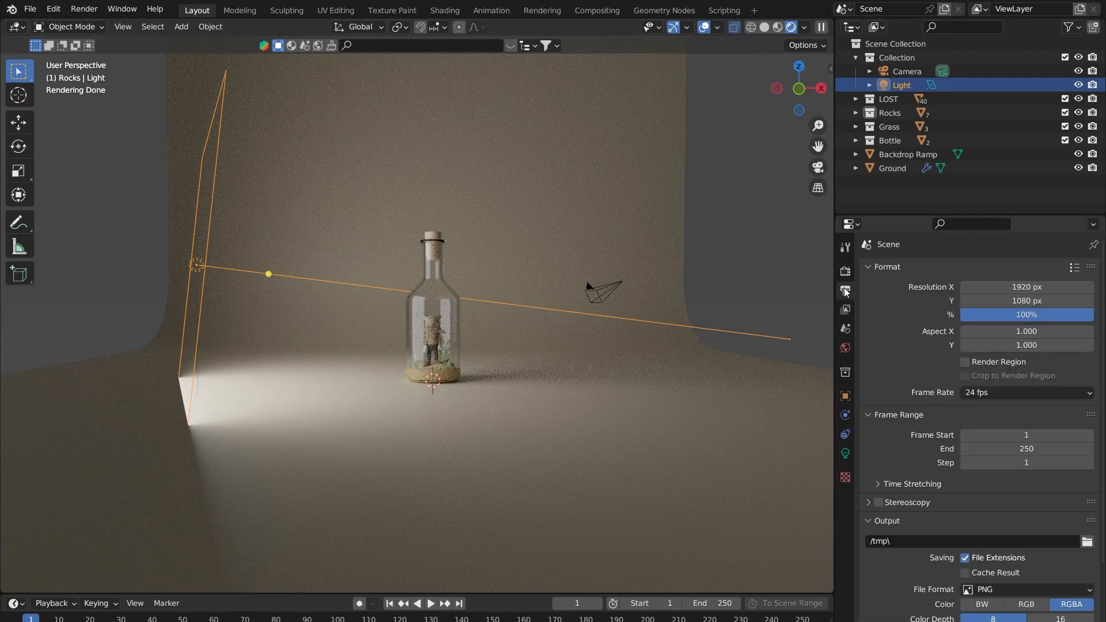
{"action": "left_click", "coordinate": [845, 347]}
{"action": "left_click", "coordinate": [982, 353]}
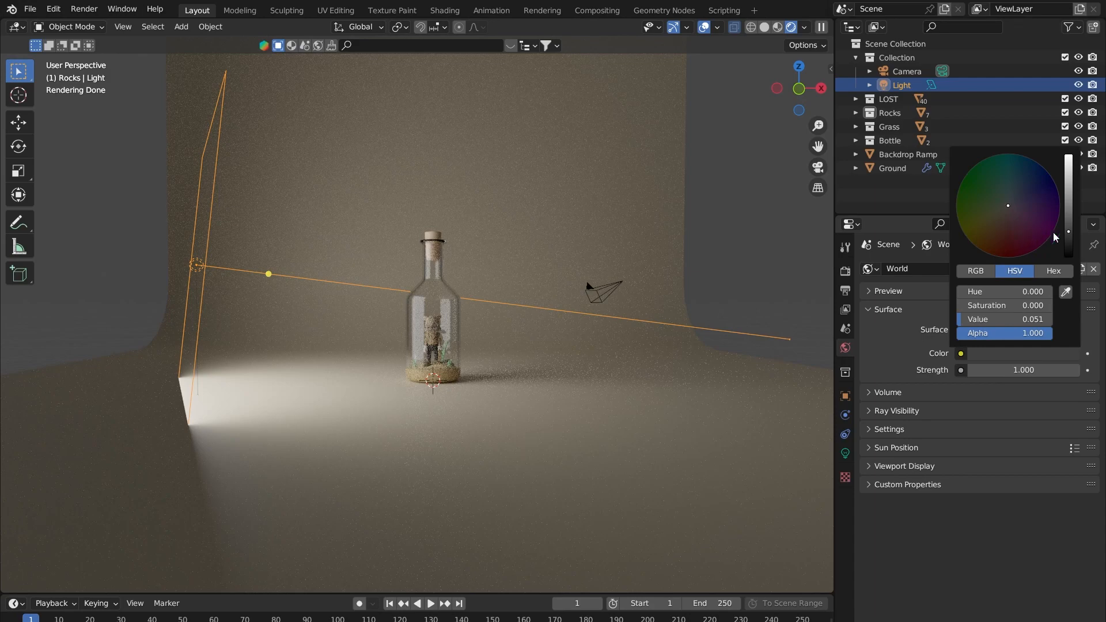
{"action": "scroll", "coordinate": [1053, 233], "scroll_direction": "down", "scroll_amount": 1}
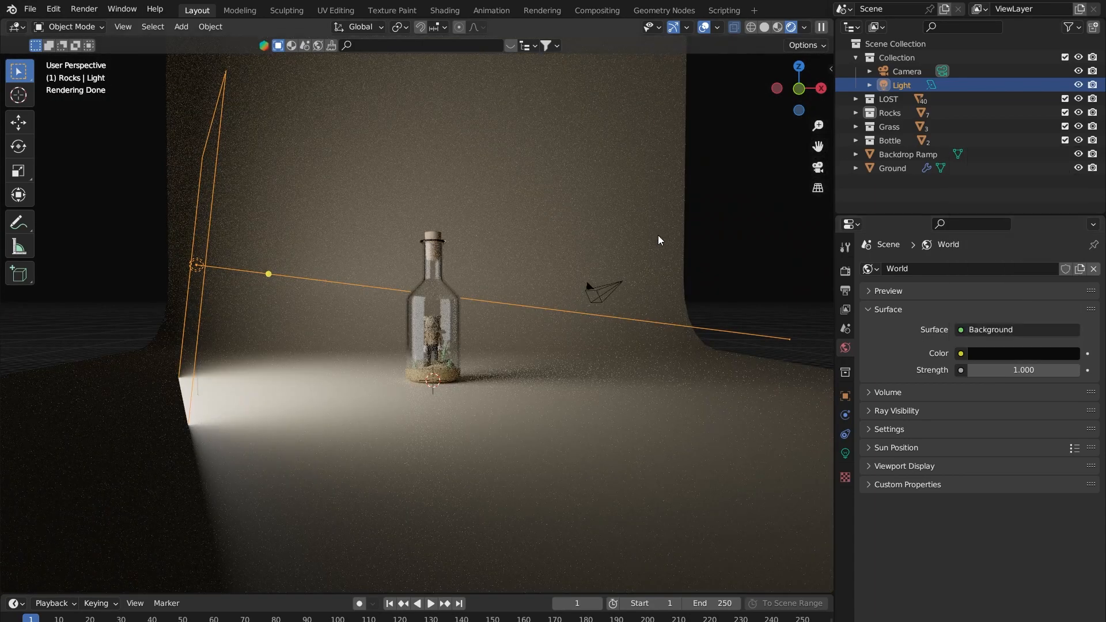
- Tint the area light's color a pale yellow-green
{"action": "middle_click_drag", "start_coordinate": [659, 240], "coordinate": [616, 237]}
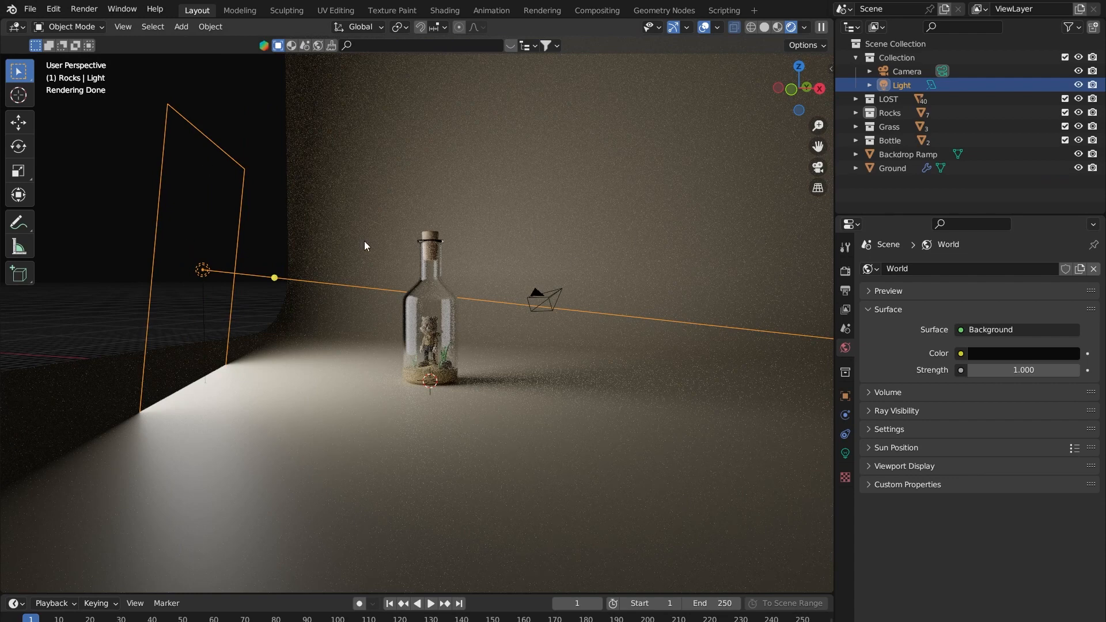
{"action": "left_click", "coordinate": [221, 227]}
{"action": "left_click", "coordinate": [244, 196]}
{"action": "left_click", "coordinate": [845, 396]}
{"action": "left_click", "coordinate": [845, 453]}
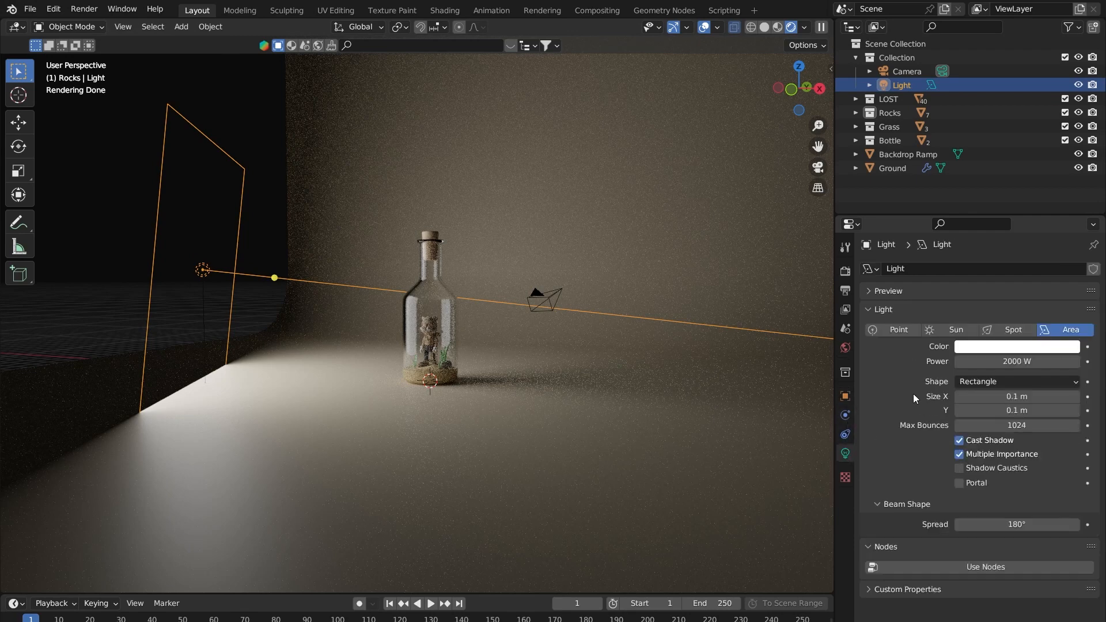
{"action": "left_click", "coordinate": [1003, 348]}
{"action": "left_click", "coordinate": [1001, 216]}
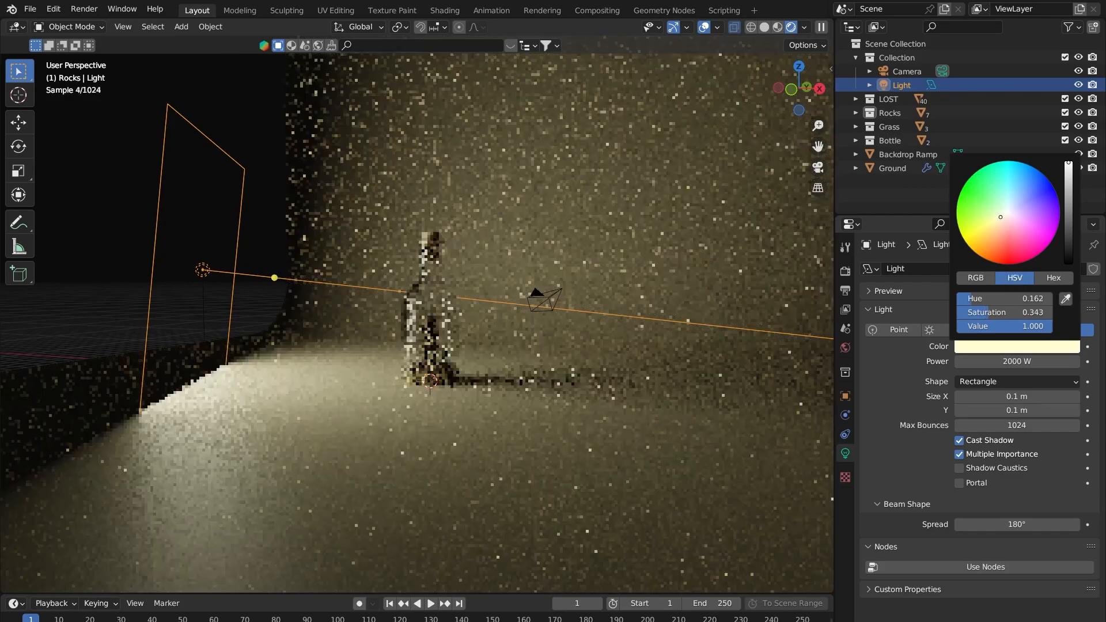
{"action": "left_click", "coordinate": [1001, 213]}
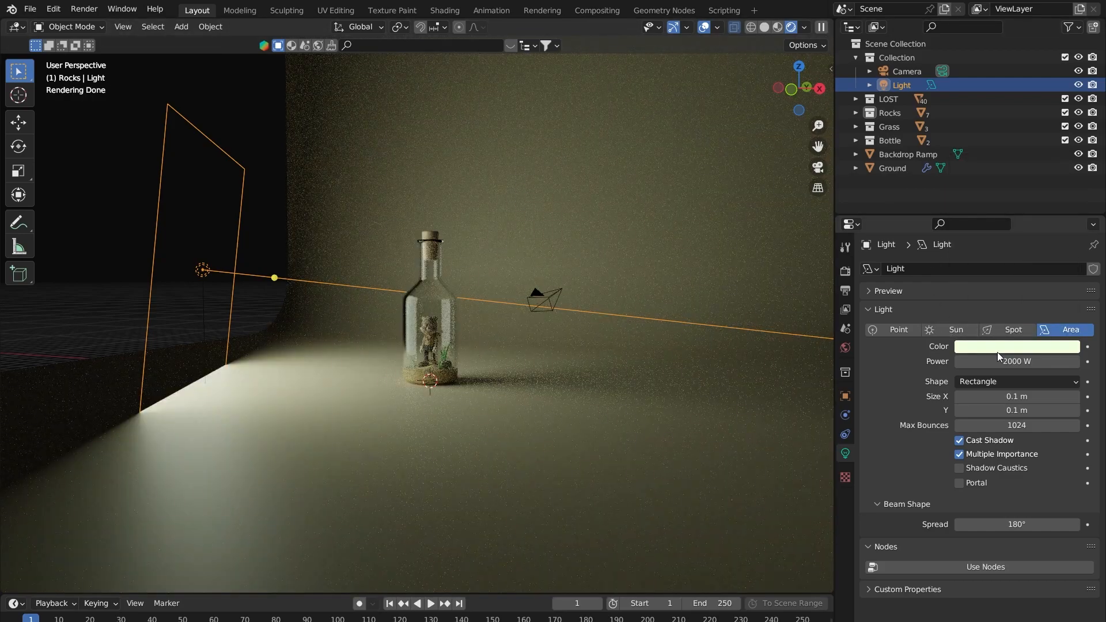
- Change the area light's color to a warm pale orange
{"action": "left_click", "coordinate": [997, 349]}
{"action": "left_click", "coordinate": [1001, 223]}
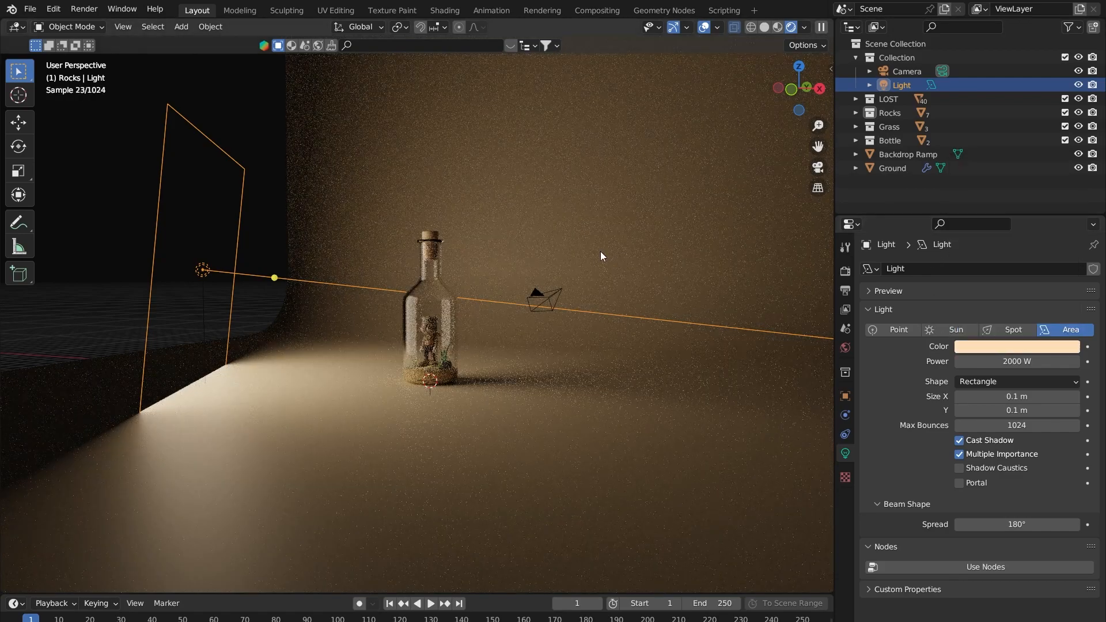
- Select the camera, frame the whole bottle from the front, and align the active camera to that view
{"action": "scroll", "coordinate": [623, 214], "scroll_direction": "down", "scroll_amount": 5}
{"action": "middle_click_drag", "start_coordinate": [589, 181], "coordinate": [474, 310]}
{"action": "left_click", "coordinate": [994, 74]}
{"action": "scroll", "coordinate": [434, 369], "scroll_direction": "up", "scroll_amount": 5}
{"action": "scroll", "coordinate": [507, 304], "scroll_direction": "up", "scroll_amount": 5}
{"action": "scroll", "coordinate": [495, 372], "scroll_direction": "down", "scroll_amount": 4}
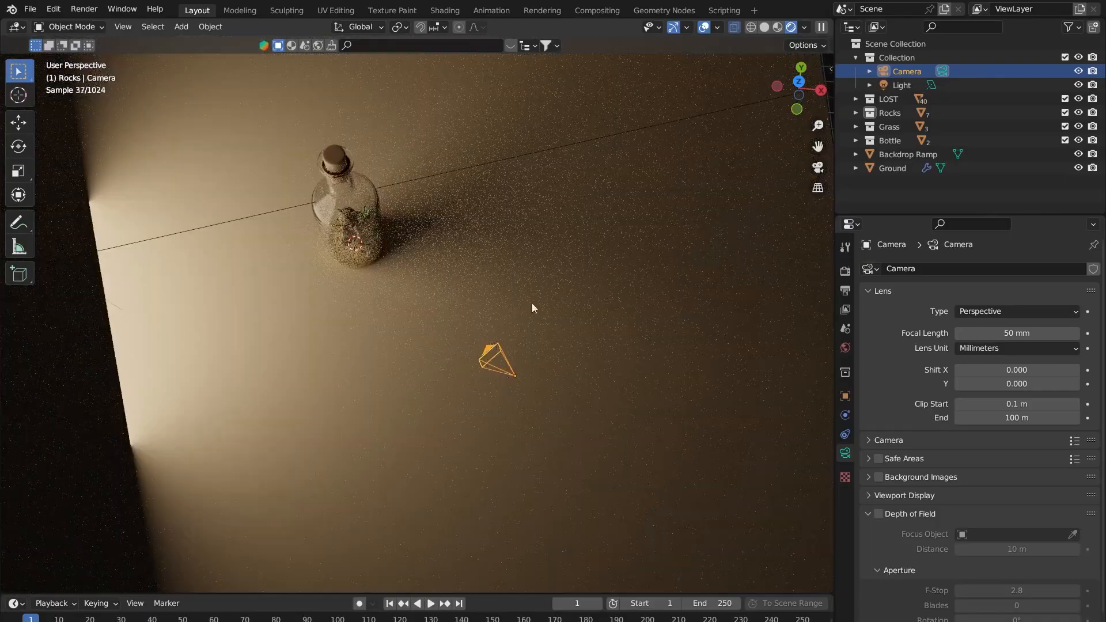
{"action": "middle_click_drag", "start_coordinate": [542, 249], "coordinate": [570, 286]}
{"action": "scroll", "coordinate": [662, 291], "scroll_direction": "up", "scroll_amount": 5}
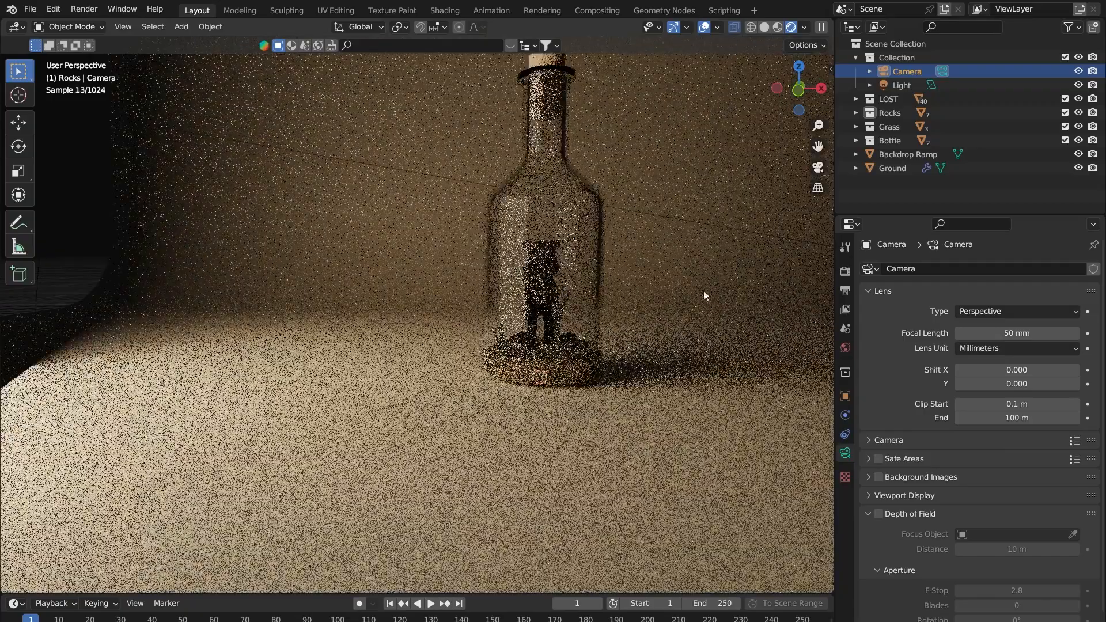
{"action": "scroll", "coordinate": [488, 322], "scroll_direction": "up", "scroll_amount": 1}
{"action": "scroll", "coordinate": [492, 212], "scroll_direction": "up", "scroll_amount": 2}
{"action": "scroll", "coordinate": [473, 250], "scroll_direction": "up", "scroll_amount": 1}
{"action": "middle_click_drag", "start_coordinate": [472, 250], "coordinate": [513, 321], "text": "shift"}
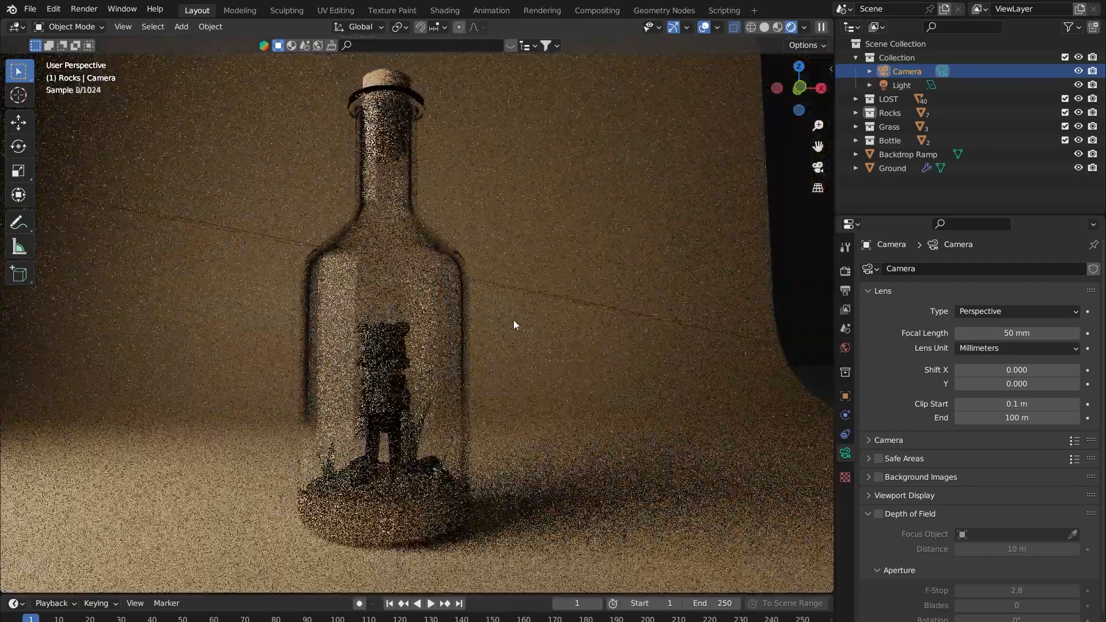
{"action": "middle_click_drag", "start_coordinate": [449, 265], "coordinate": [472, 267], "text": "shift"}
{"action": "scroll", "coordinate": [472, 267], "scroll_direction": "down", "scroll_amount": 3}
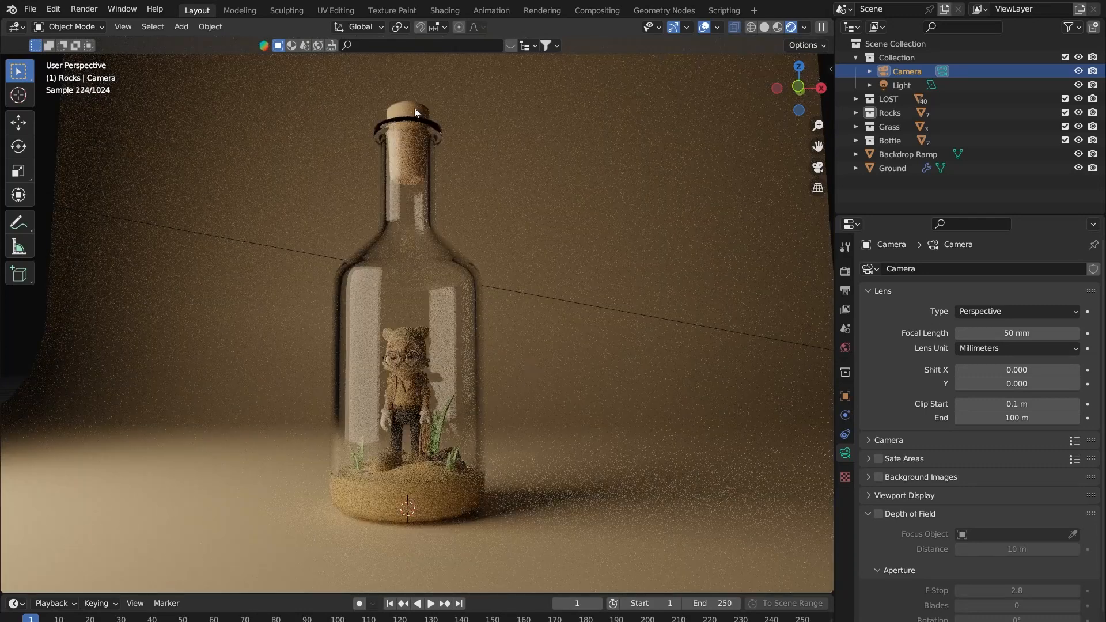
{"action": "middle_click_drag", "start_coordinate": [436, 326], "coordinate": [450, 341], "text": "shift"}
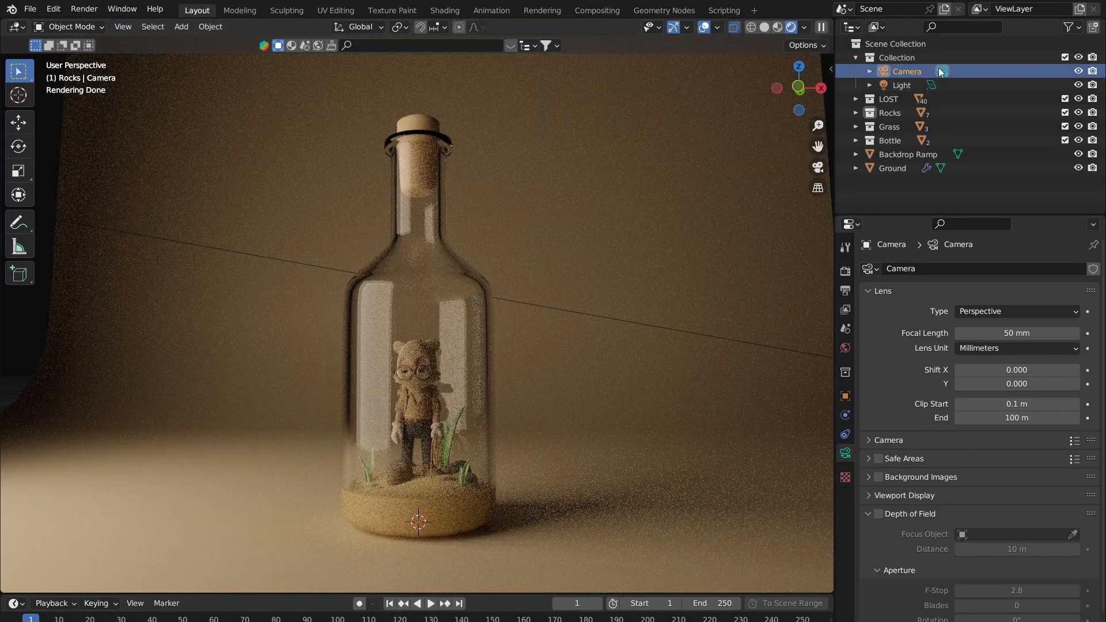
{"action": "left_click", "coordinate": [124, 27]}
{"action": "mouse_move", "coordinate": [161, 180]}
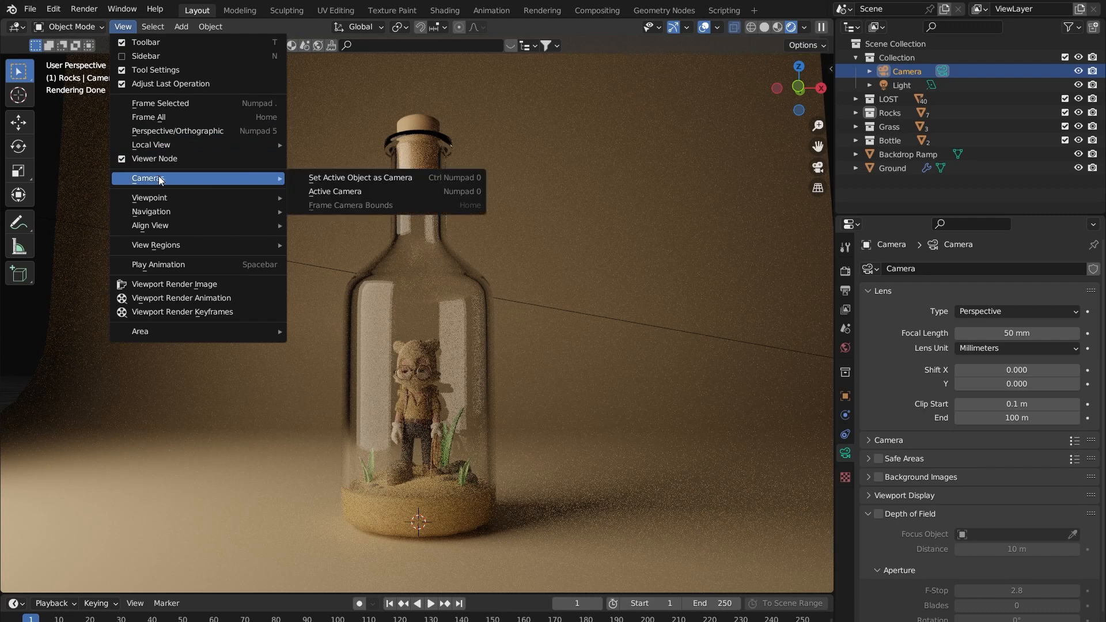
{"action": "mouse_move", "coordinate": [171, 225]}
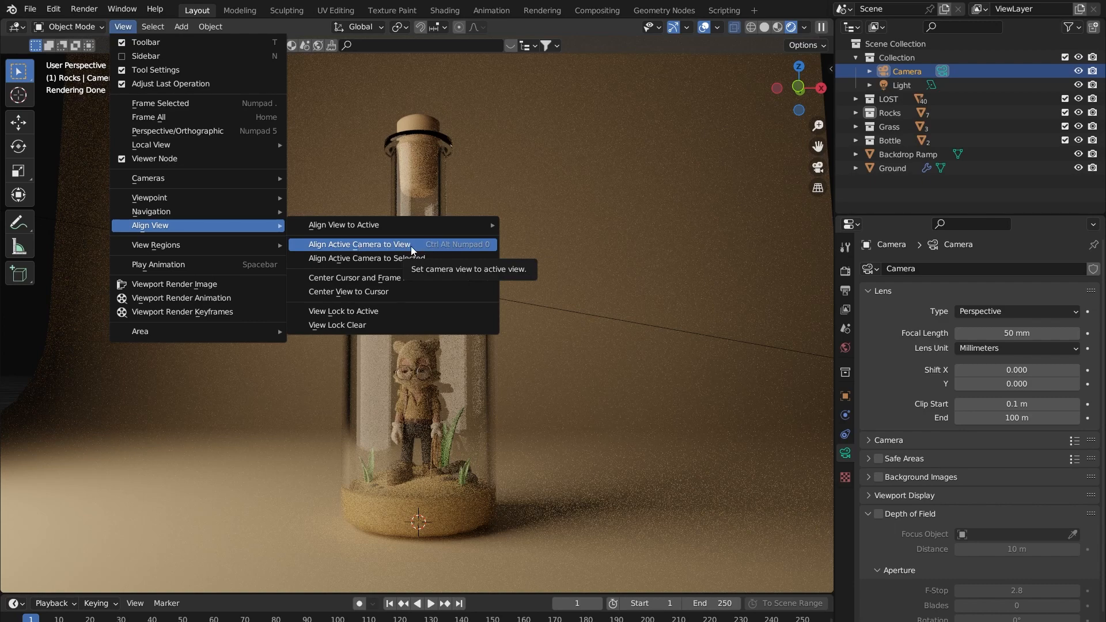
{"action": "left_click", "coordinate": [456, 244]}
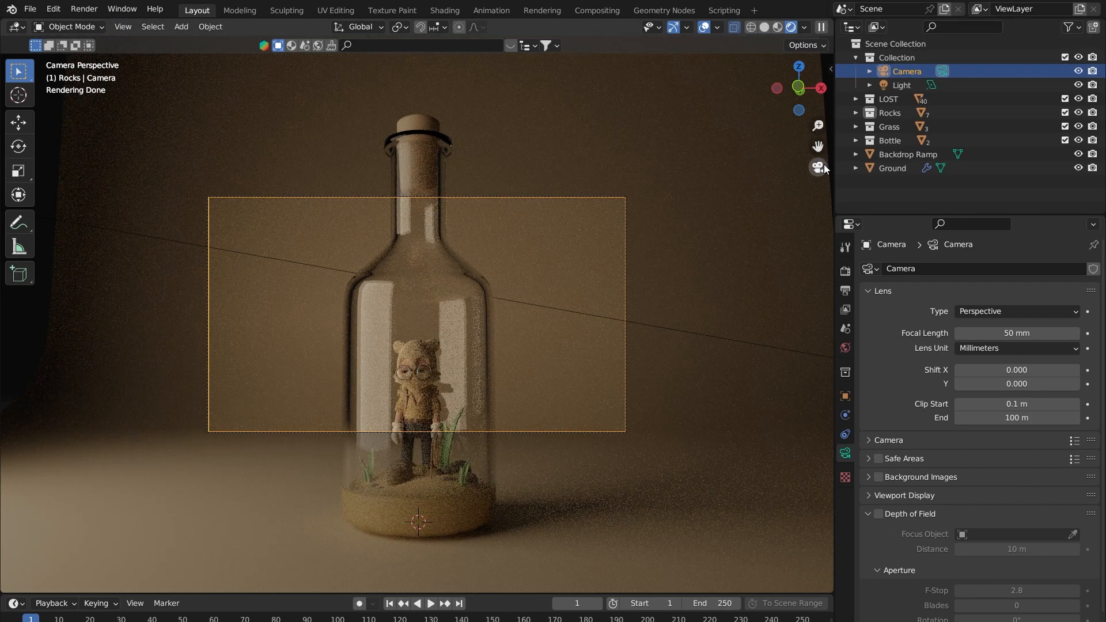
- Set the render resolution to a portrait format of 1080 × 1920 px
{"action": "left_click", "coordinate": [850, 290]}
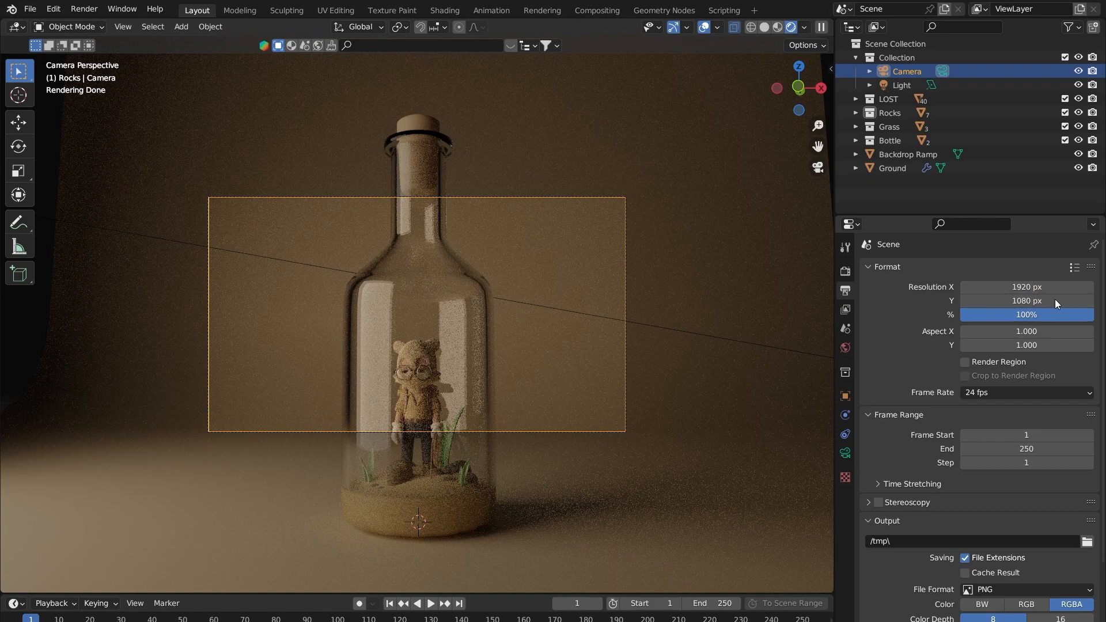
{"action": "left_click", "coordinate": [1015, 291]}
{"action": "type", "text": "1080"}
{"action": "key", "text": "Return"}
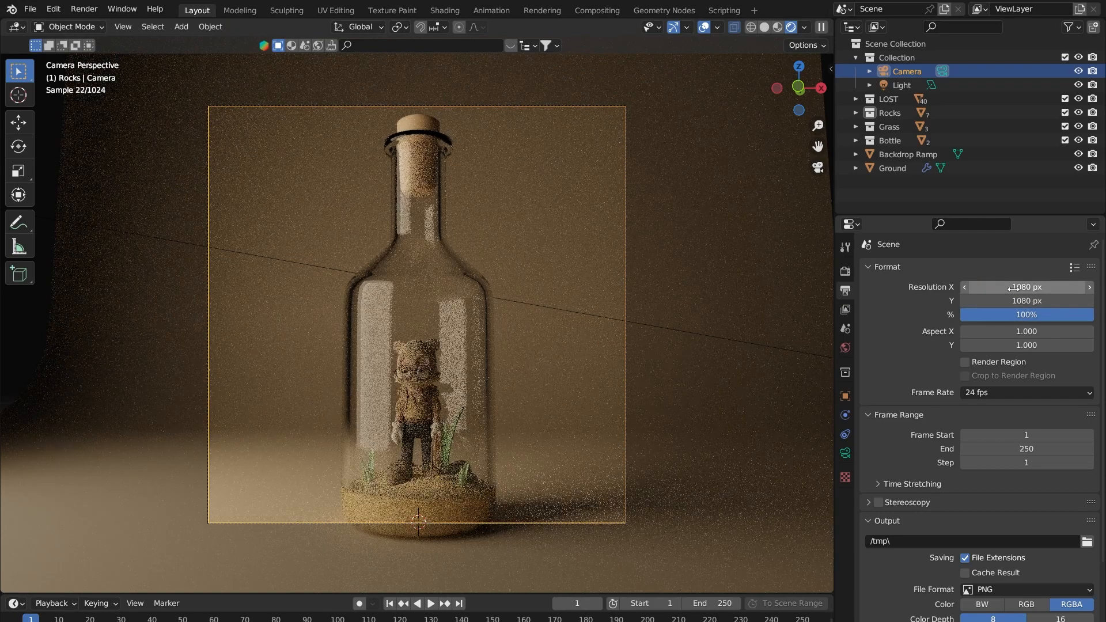
{"action": "left_click", "coordinate": [1008, 299]}
{"action": "type", "text": "1920"}
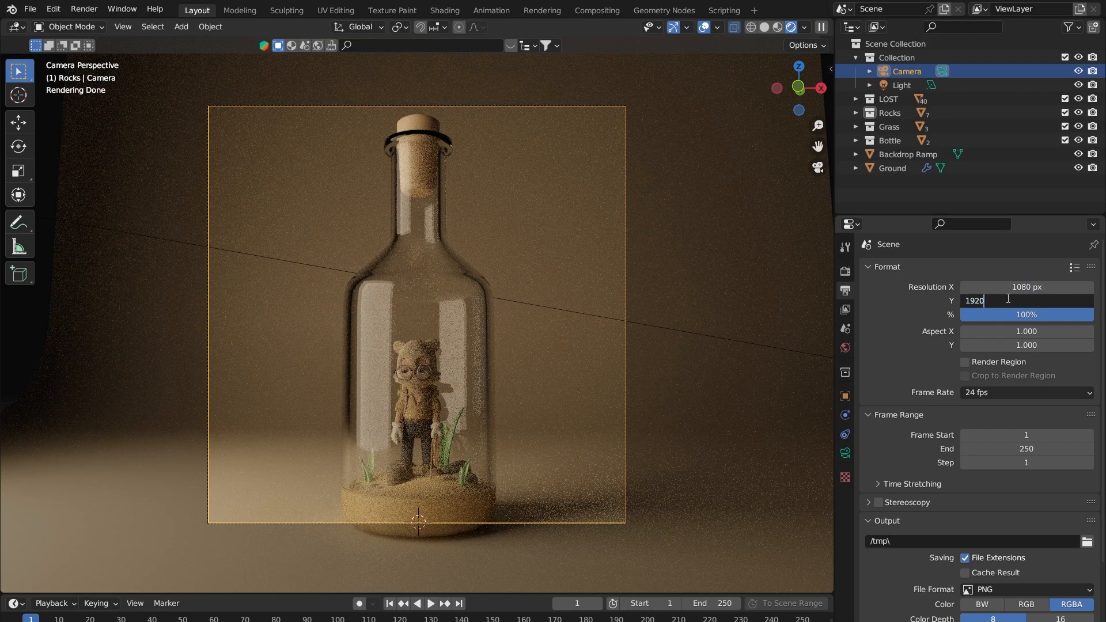
{"action": "key", "text": "Return"}
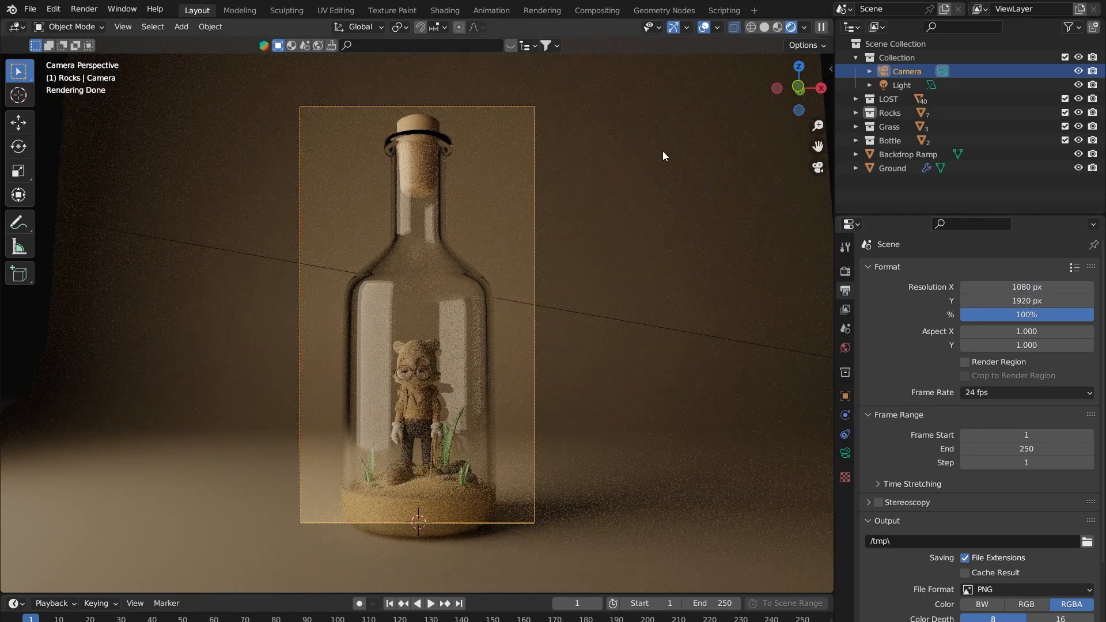
- Lock the camera to the view so that navigating moves the camera
{"action": "key", "text": "n"}
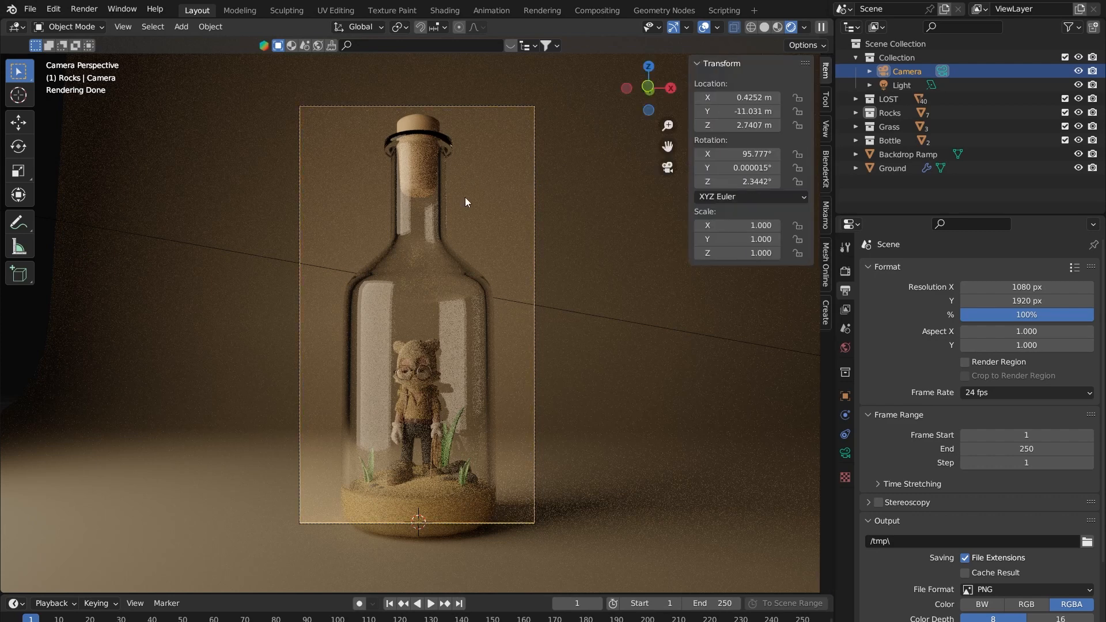
{"action": "key", "text": "n"}
{"action": "key", "text": "n"}
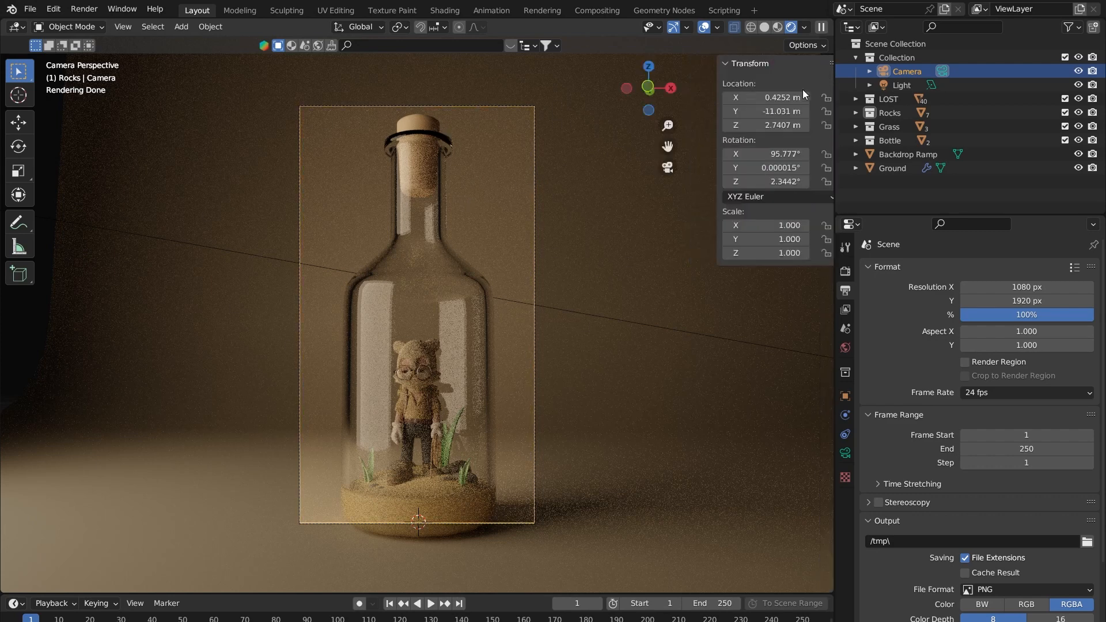
{"action": "left_click", "coordinate": [827, 99]}
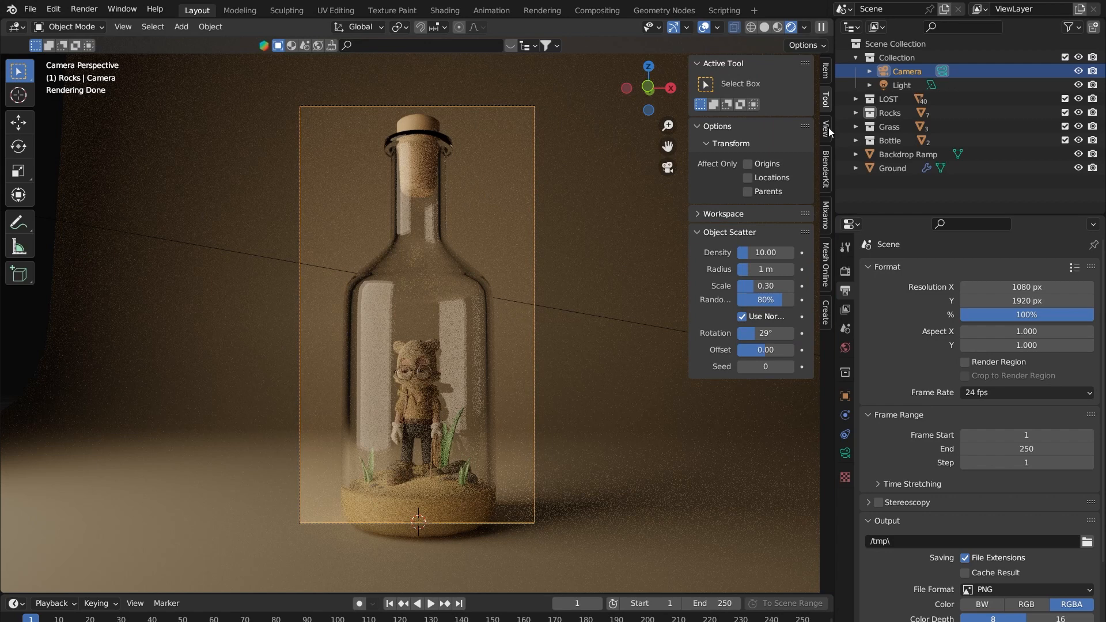
{"action": "left_click", "coordinate": [829, 130]}
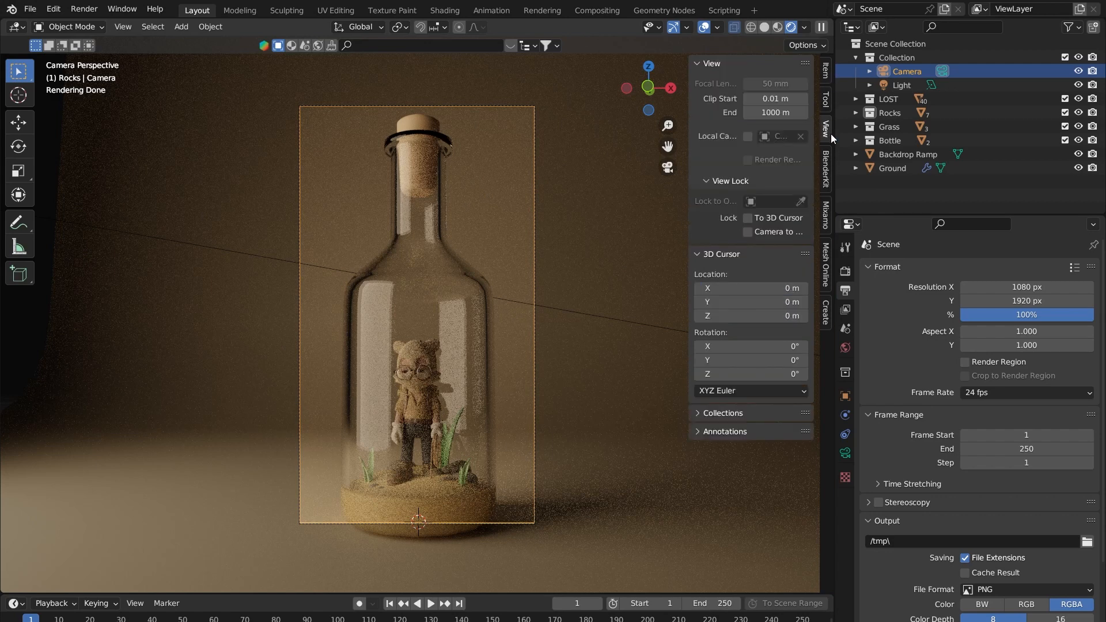
{"action": "left_click", "coordinate": [783, 233]}
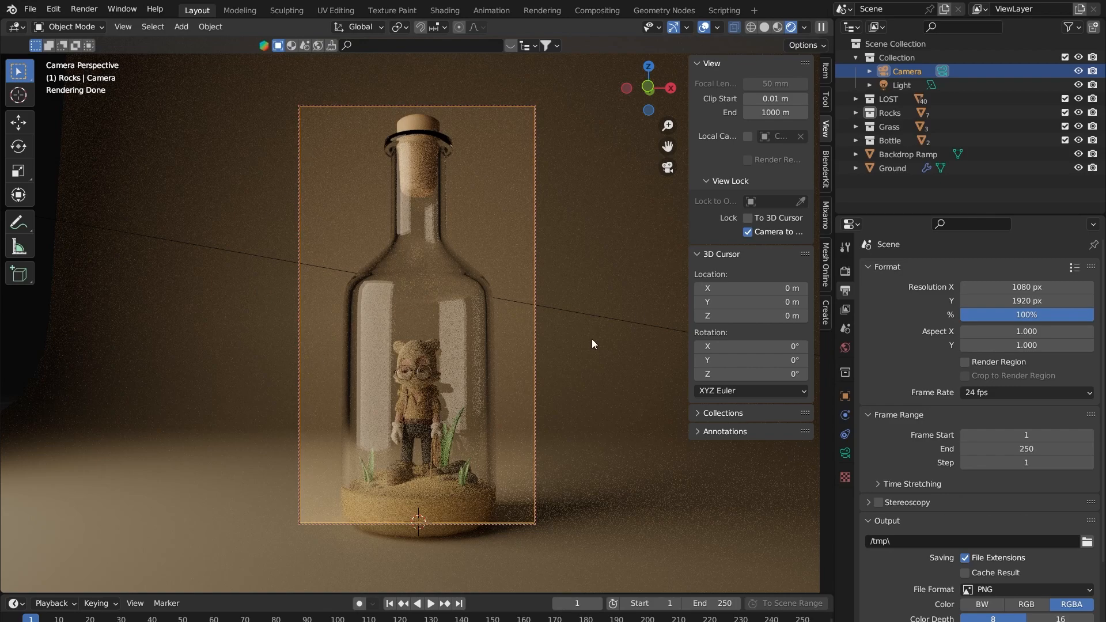
- Pull the camera back to fit the entire bottle inside the portrait frame, and release the camera-to-view lock
{"action": "scroll", "coordinate": [372, 195], "scroll_direction": "down", "scroll_amount": 3}
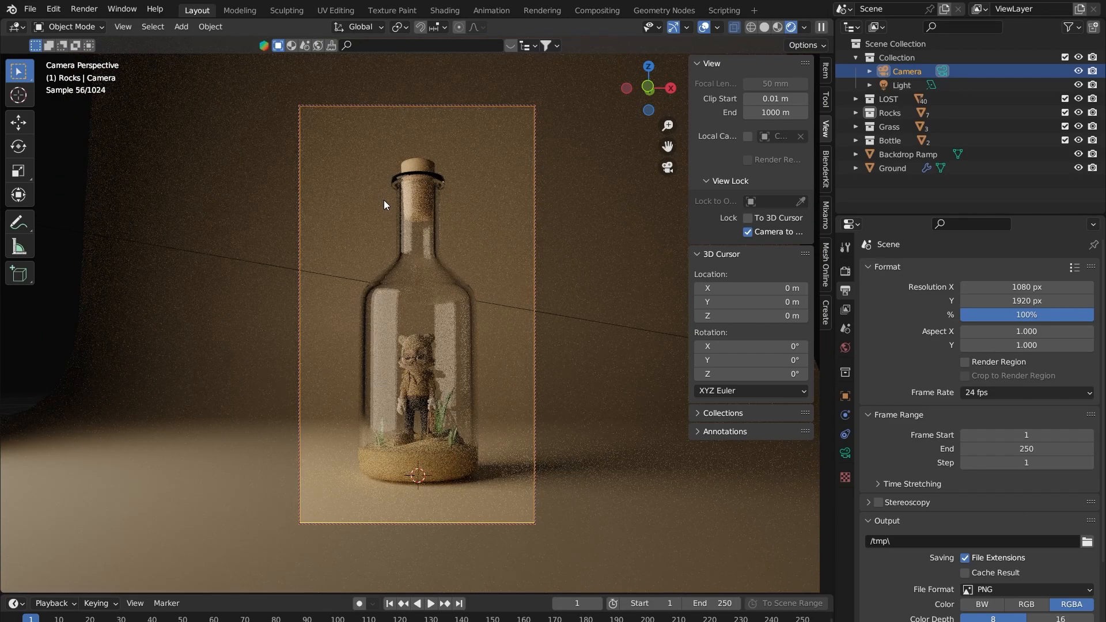
{"action": "scroll", "coordinate": [415, 232], "scroll_direction": "up", "scroll_amount": 1}
{"action": "middle_click_drag", "start_coordinate": [510, 381], "coordinate": [522, 332], "text": "shift"}
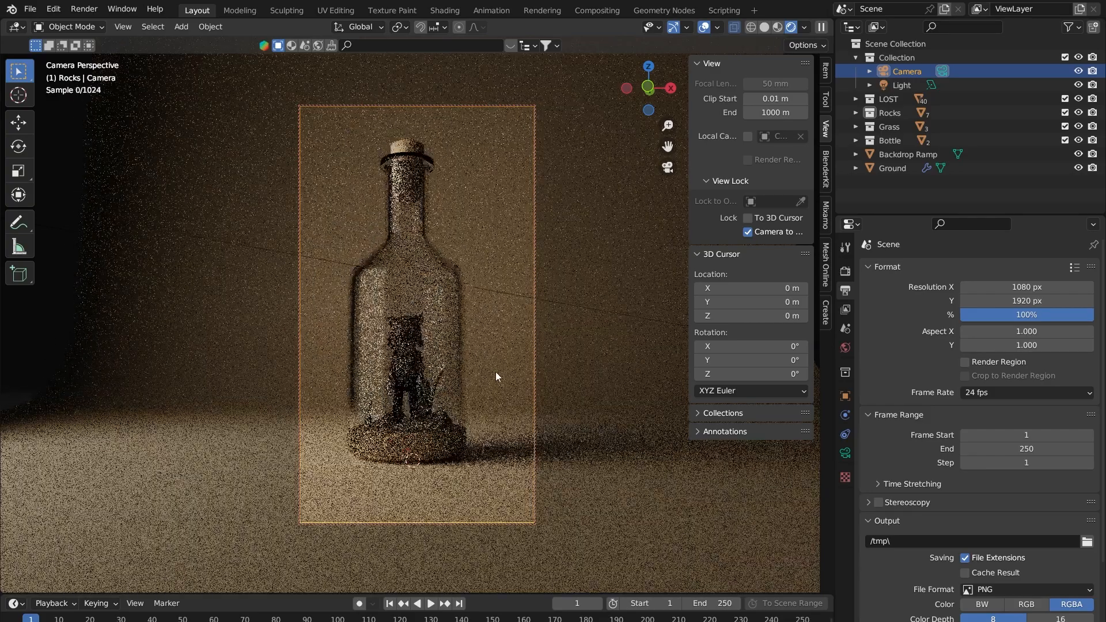
{"action": "mouse_move", "coordinate": [495, 372]}
{"action": "middle_mouse_down", "text": "shift"}
{"action": "mouse_move", "coordinate": [502, 379]}
{"action": "mouse_move", "coordinate": [478, 376]}
{"action": "mouse_move", "coordinate": [502, 380]}
{"action": "middle_mouse_up", "text": "shift"}
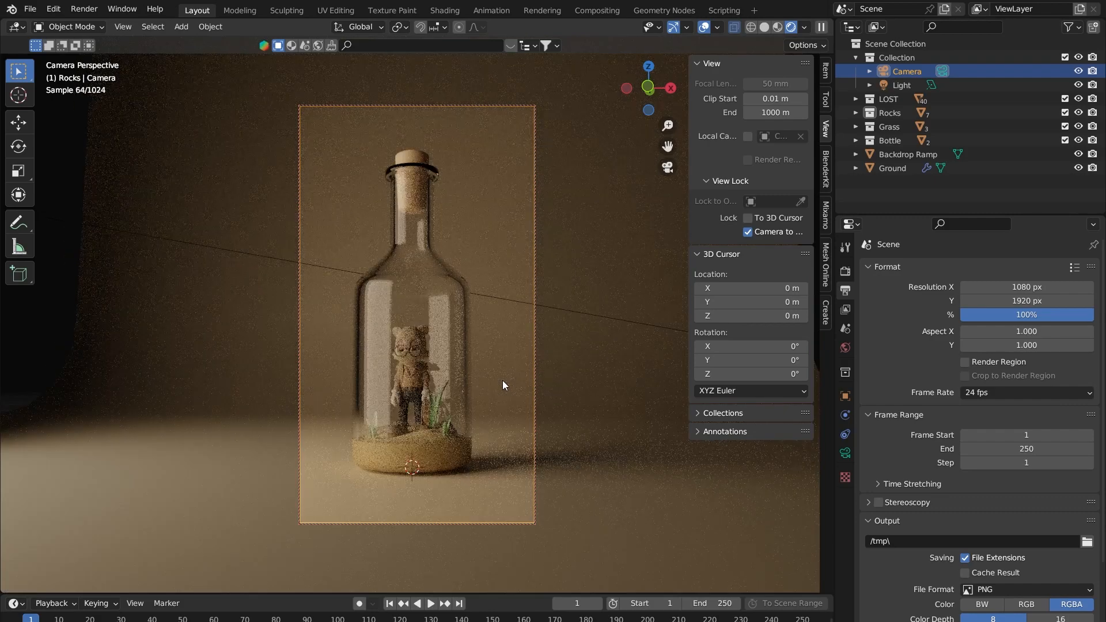
{"action": "left_click", "coordinate": [747, 232]}
- Look over the bottle and backdrop set from the side and return to the camera view
{"action": "middle_click_drag", "start_coordinate": [368, 240], "coordinate": [516, 271]}
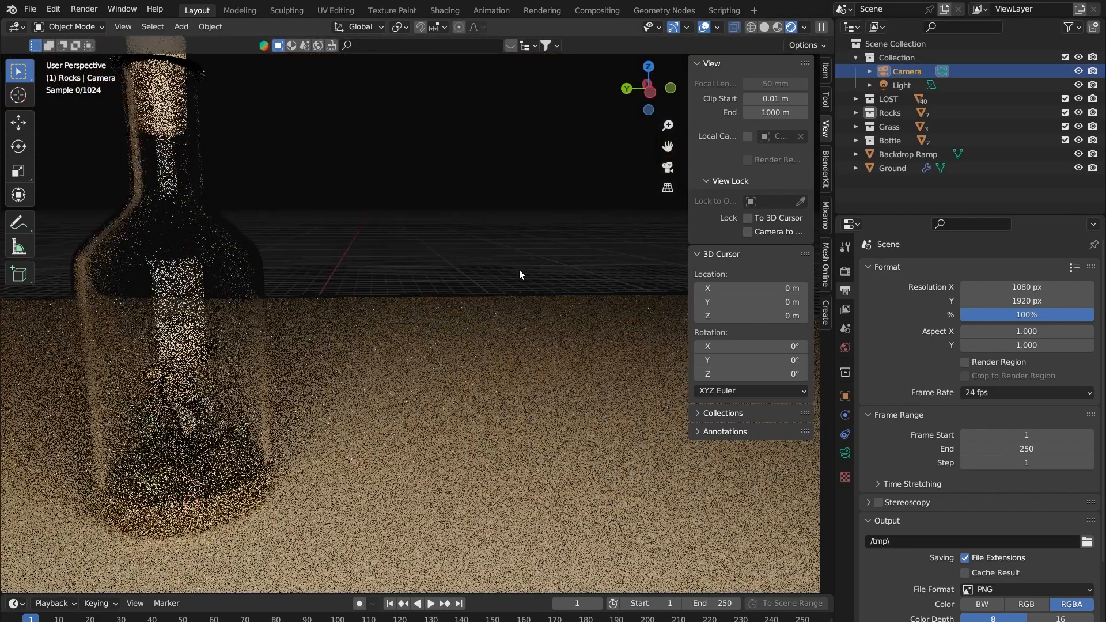
{"action": "scroll", "coordinate": [519, 266], "scroll_direction": "down", "scroll_amount": 5}
{"action": "middle_click_drag", "start_coordinate": [526, 334], "coordinate": [237, 334]}
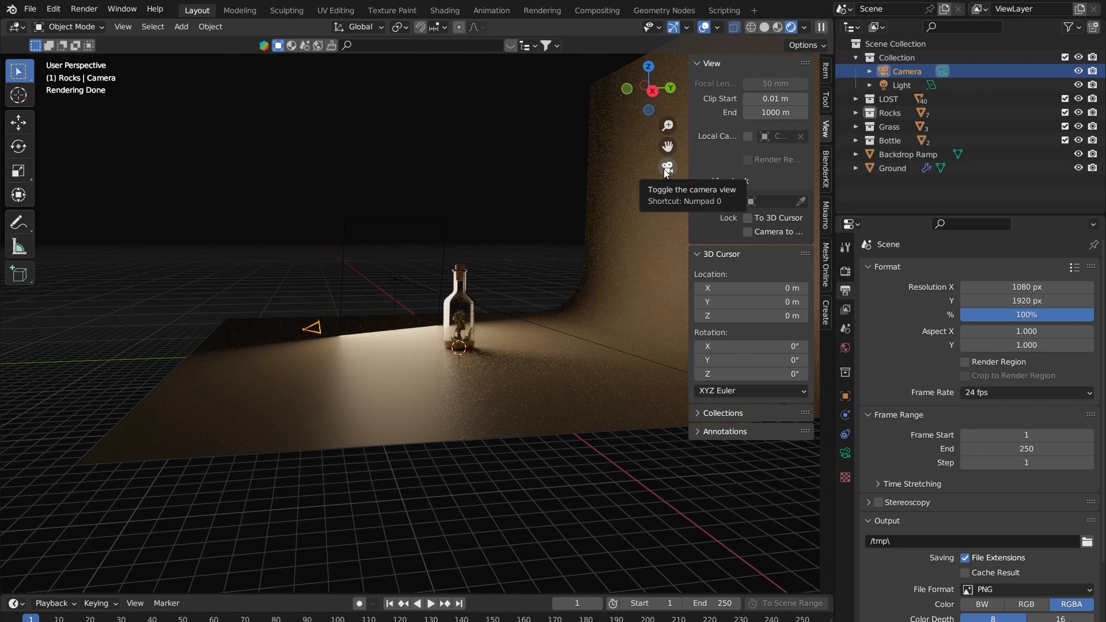
{"action": "left_click", "coordinate": [666, 168]}
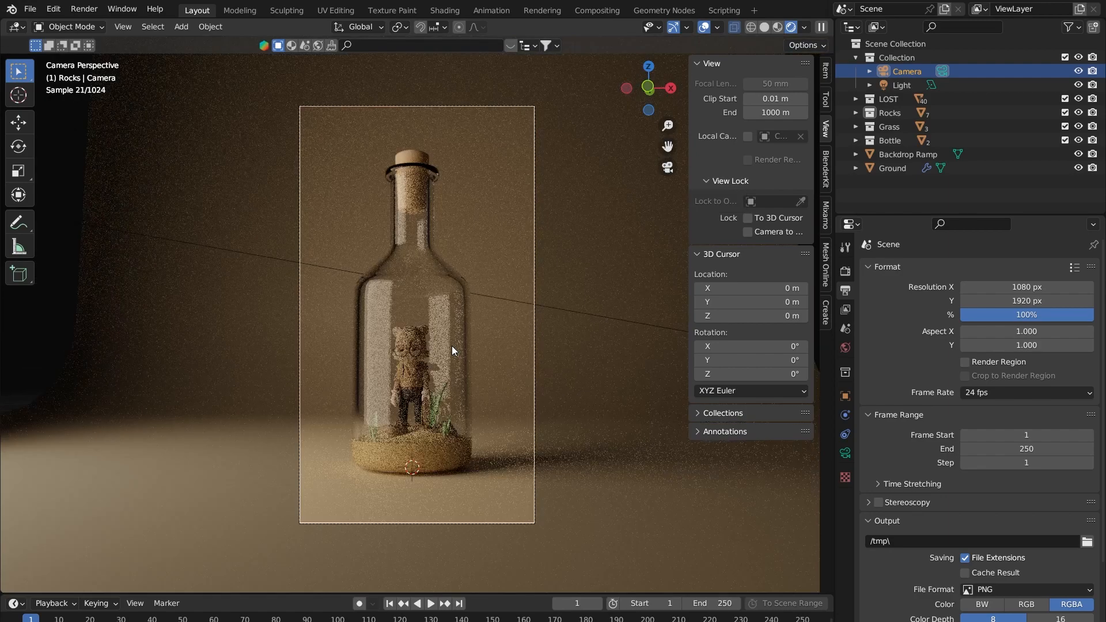
{"action": "scroll", "coordinate": [326, 492], "scroll_direction": "up", "scroll_amount": 1}
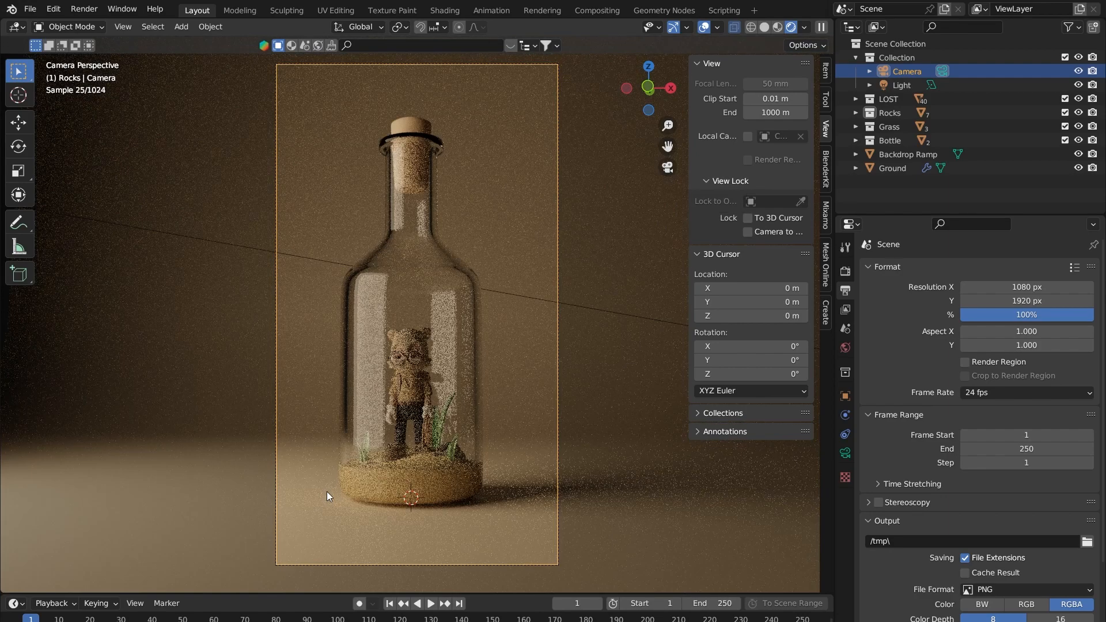
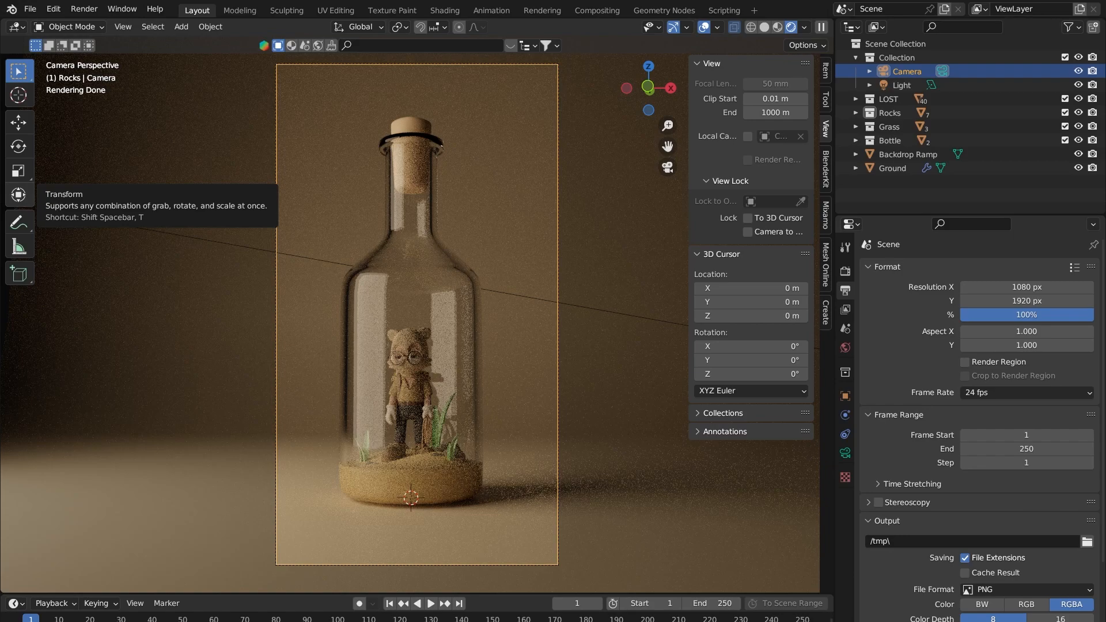
- Select the cork in the bottle's neck and hide it
{"action": "middle_click_drag", "start_coordinate": [441, 153], "coordinate": [310, 275]}
{"action": "scroll", "coordinate": [310, 275], "scroll_direction": "up", "scroll_amount": 5}
{"action": "left_click", "coordinate": [160, 267]}
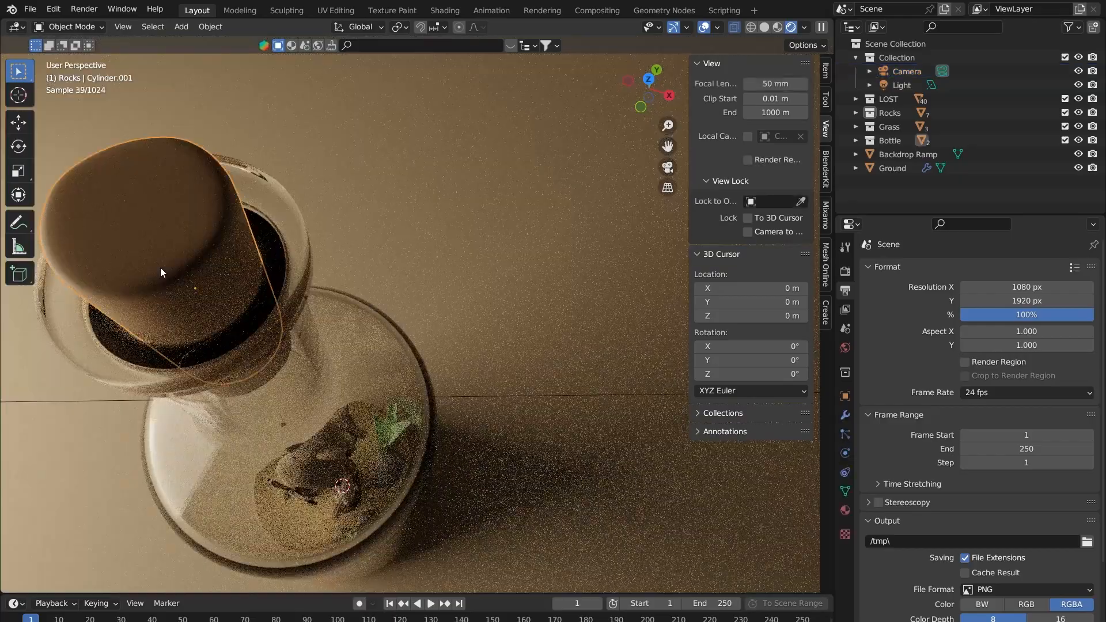
{"action": "key", "text": "h"}
- Open the glass bottle's mesh in Edit Mode and display the viewport in solid shading
{"action": "left_click", "coordinate": [179, 204]}
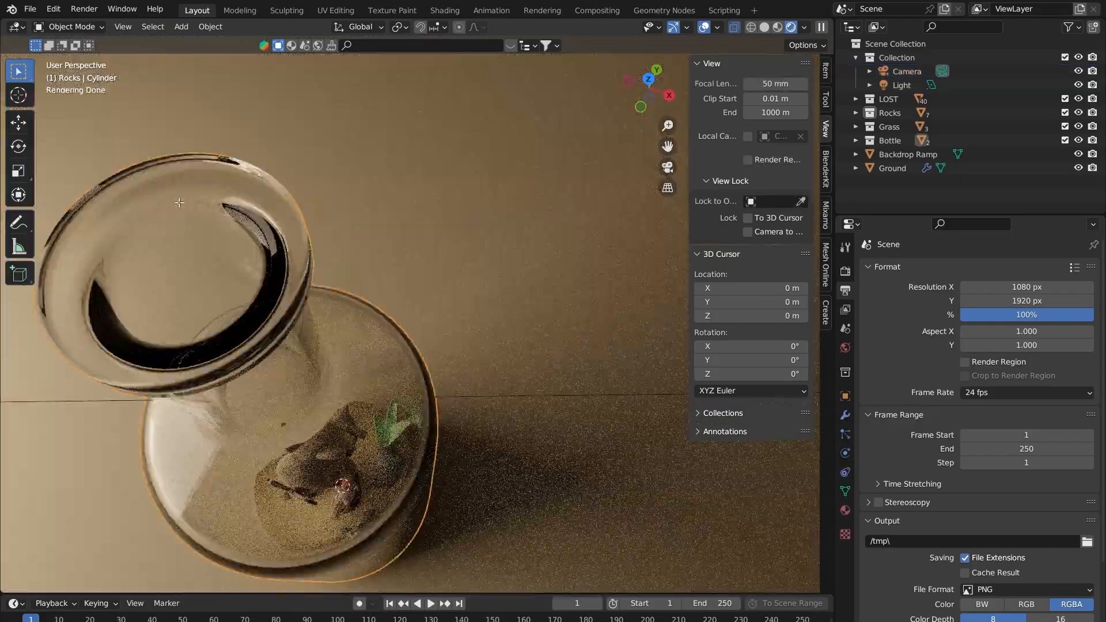
{"action": "key", "text": "Tab"}
{"action": "middle_click_drag", "start_coordinate": [179, 204], "coordinate": [212, 189]}
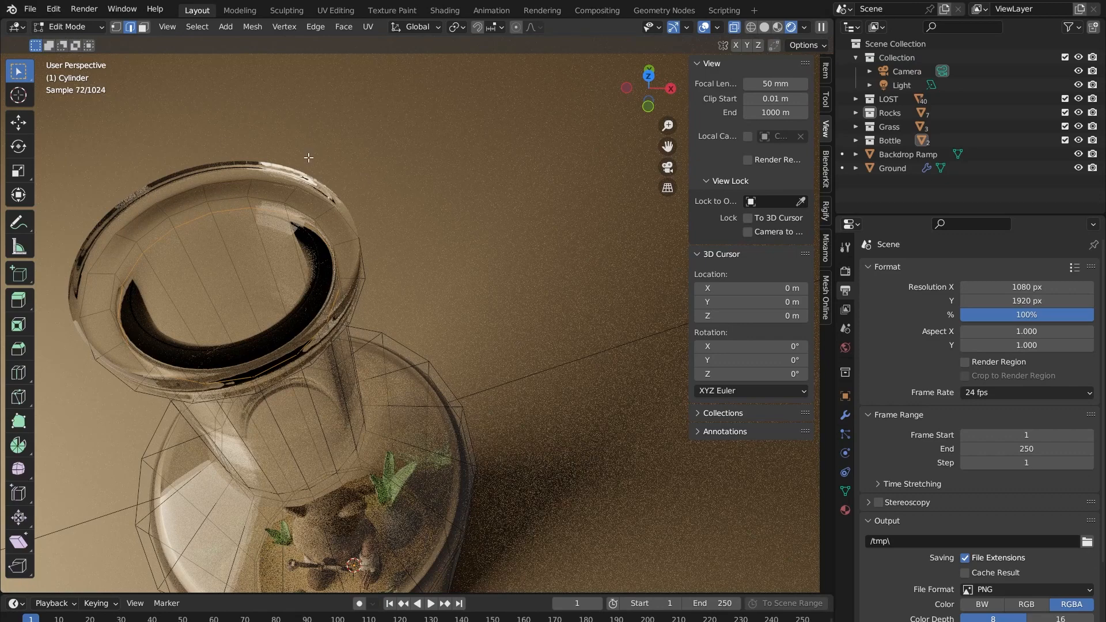
{"action": "left_click", "coordinate": [764, 27]}
{"action": "mouse_move", "coordinate": [214, 186]}
{"action": "middle_mouse_down"}
{"action": "mouse_move", "coordinate": [277, 191]}
{"action": "mouse_move", "coordinate": [312, 255]}
{"action": "middle_mouse_up"}
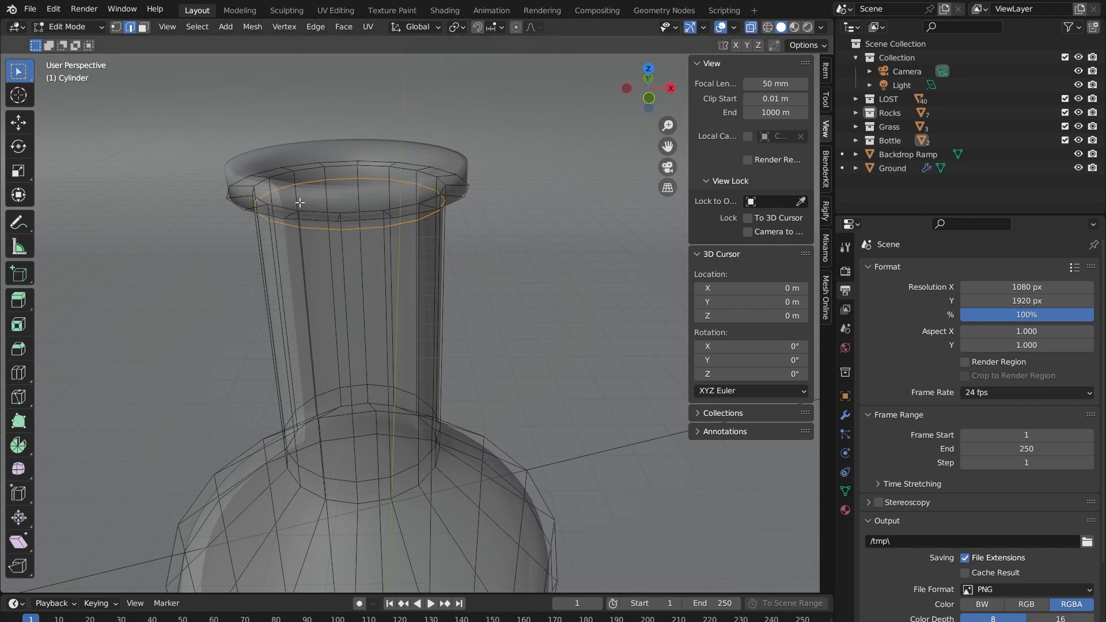
{"action": "key", "text": "Tab"}
{"action": "key", "text": "Tab"}
{"action": "key", "text": "Tab"}
{"action": "key", "text": "Tab"}
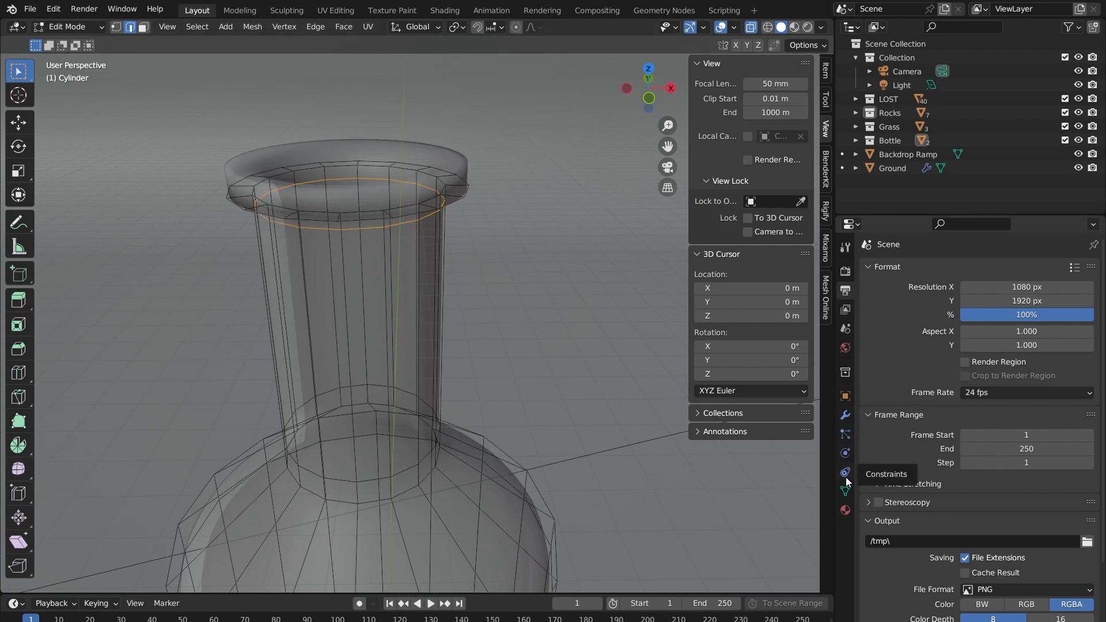
- Remove the Solidify modifier from the glass bottle, keeping its Subdivision modifier
{"action": "left_click", "coordinate": [845, 396]}
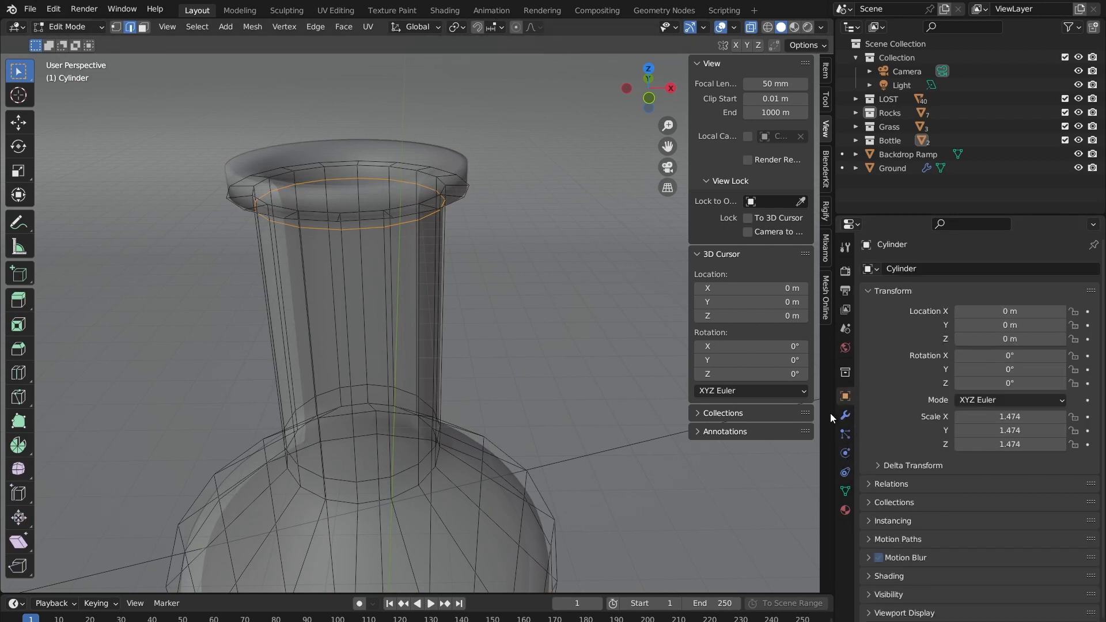
{"action": "left_click", "coordinate": [845, 416]}
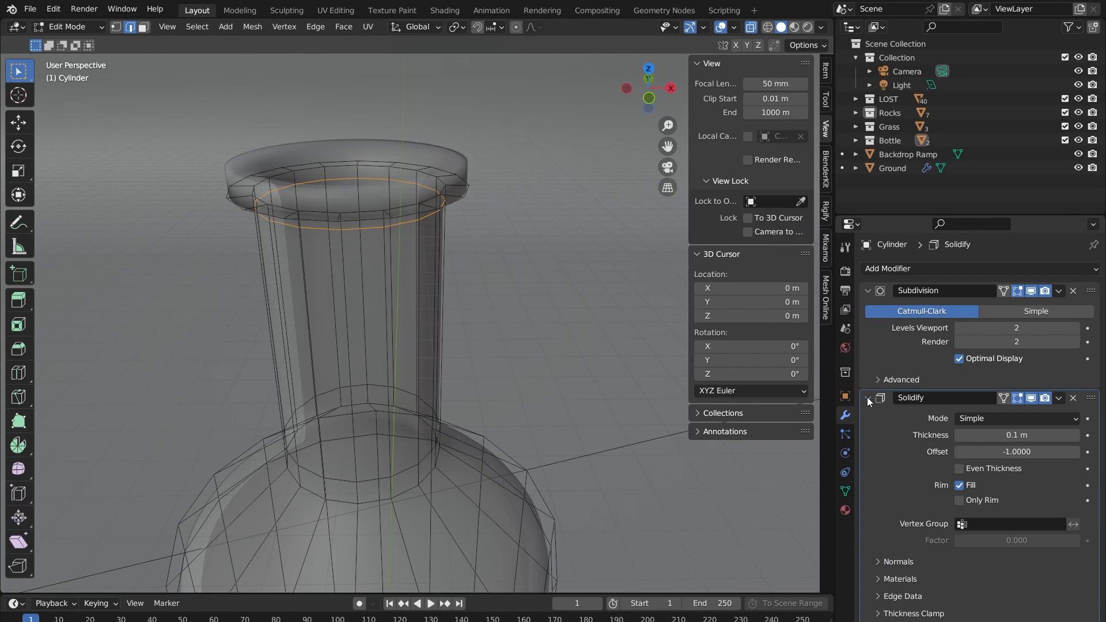
{"action": "scroll", "coordinate": [404, 248], "scroll_direction": "down", "scroll_amount": 3}
{"action": "middle_click_drag", "start_coordinate": [444, 248], "coordinate": [513, 238]}
{"action": "left_click", "coordinate": [1072, 397]}
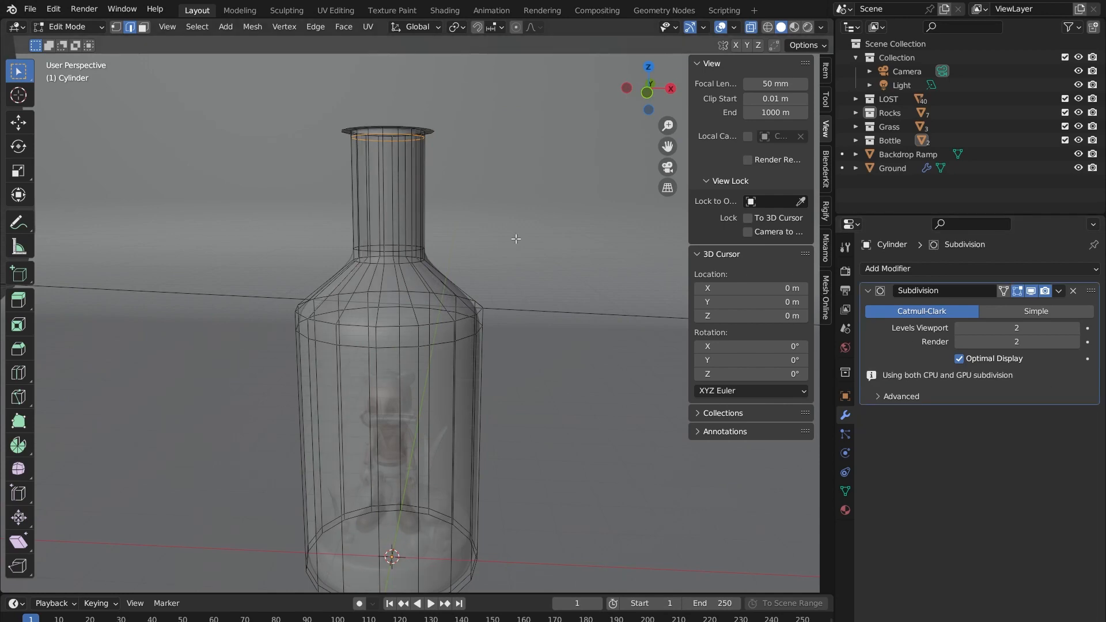
- Try to delete the outer edge loop of the flared rim at the top of the bottle's neck
{"action": "middle_click_drag", "start_coordinate": [476, 242], "coordinate": [470, 268]}
{"action": "scroll", "coordinate": [425, 205], "scroll_direction": "up", "scroll_amount": 4}
{"action": "middle_click_drag", "start_coordinate": [425, 205], "coordinate": [328, 245]}
{"action": "key", "text": "Tab"}
{"action": "key", "text": "Tab"}
{"action": "left_click", "coordinate": [286, 241], "text": "alt"}
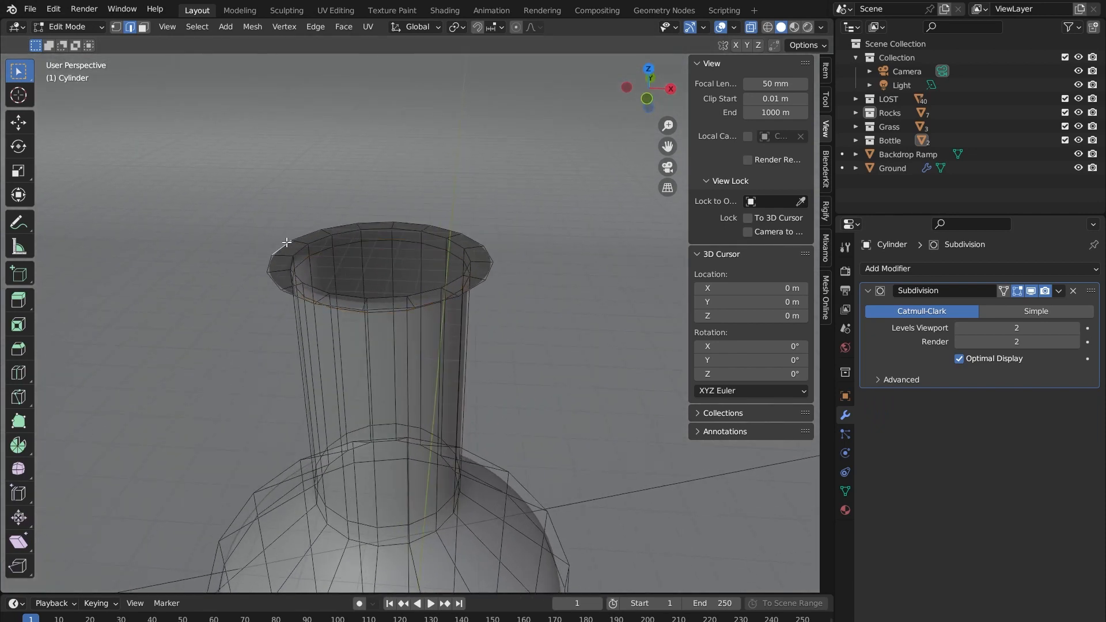
{"action": "key", "text": "x"}
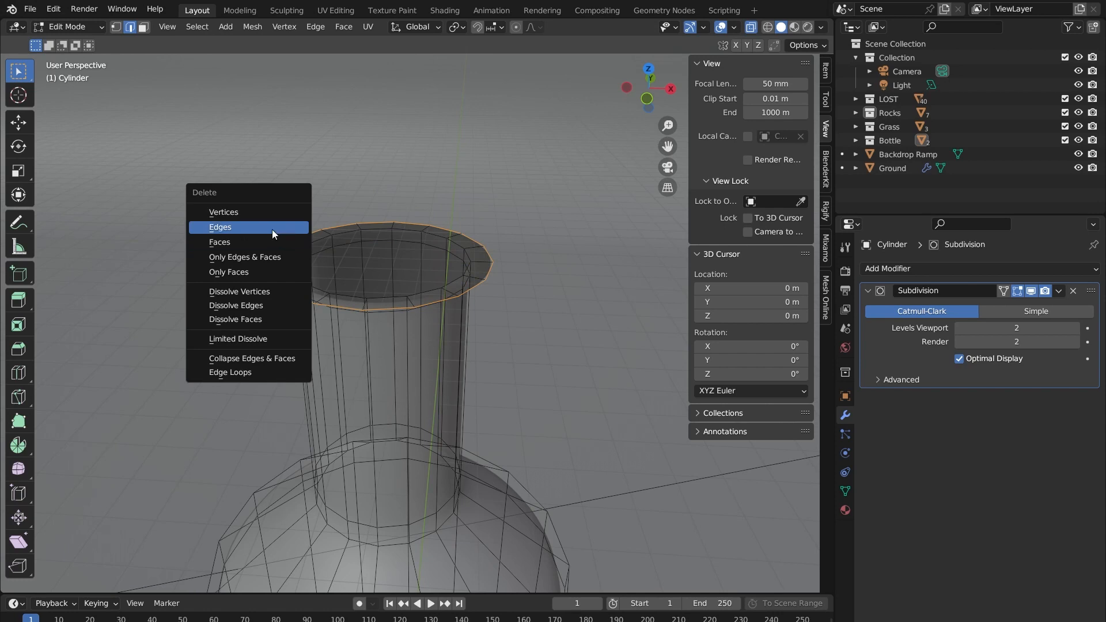
{"action": "left_click", "coordinate": [272, 228]}
{"action": "key", "text": "ctrl+z"}
{"action": "key", "text": "x"}
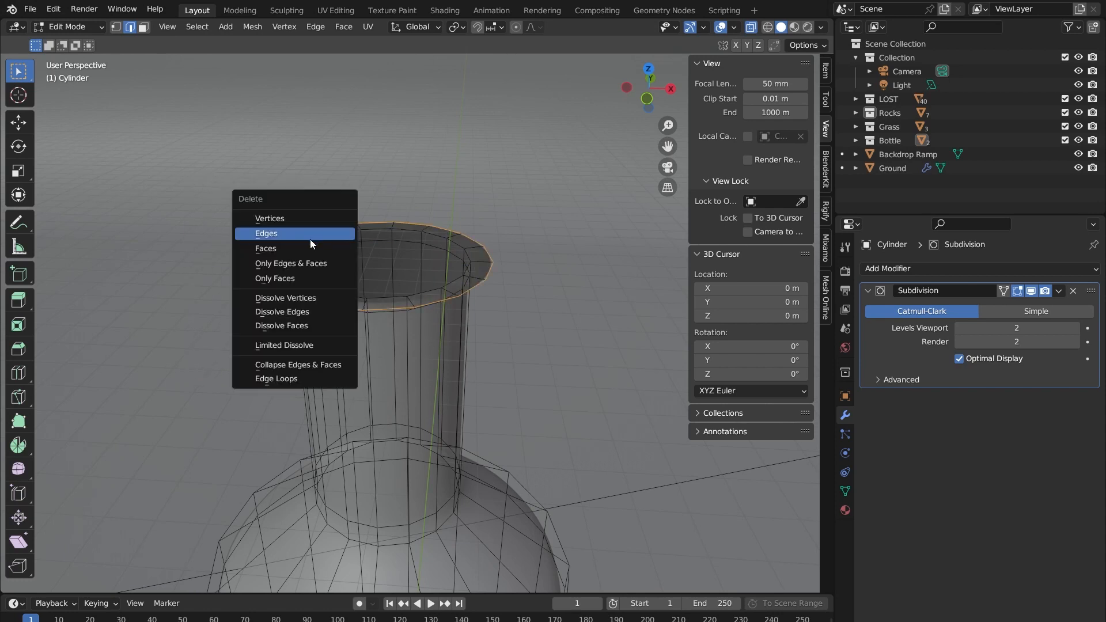
{"action": "key", "text": "Escape"}
- Delete the ring of faces forming the flared rim around the mouth of the bottle's neck
{"action": "key", "text": "3"}
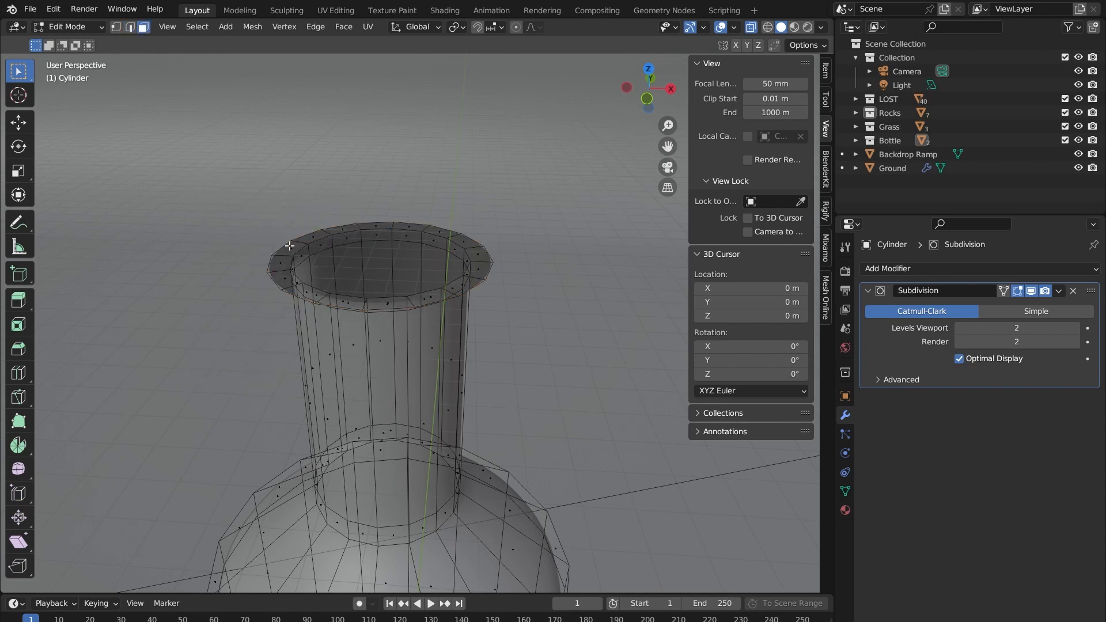
{"action": "left_click", "coordinate": [288, 249], "text": "alt"}
{"action": "key", "text": "x"}
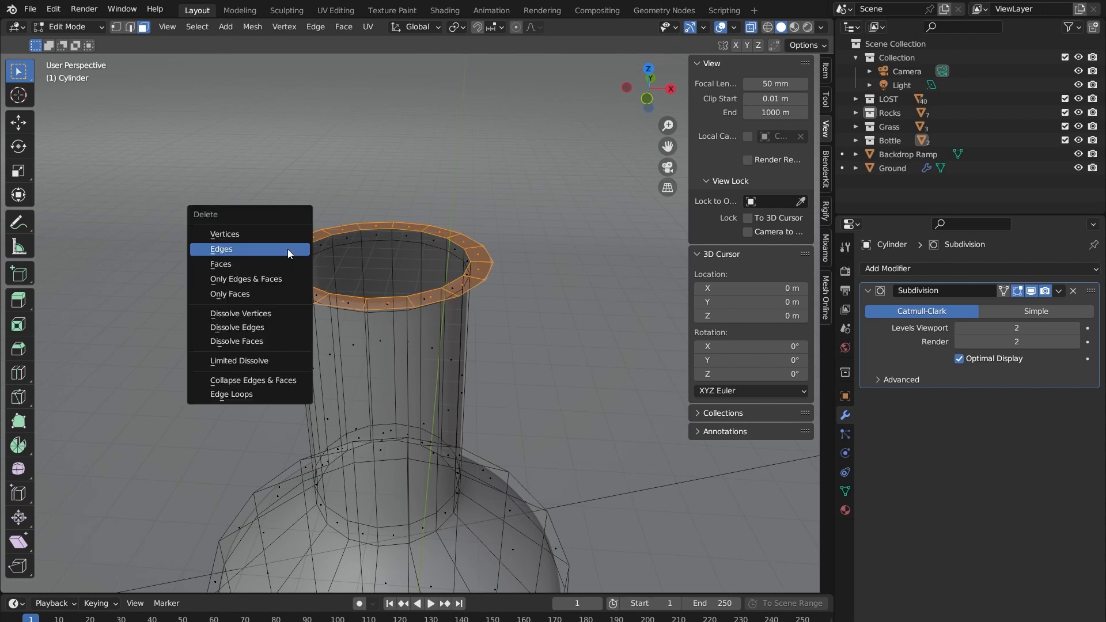
{"action": "left_click", "coordinate": [289, 265]}
- Fill the open edge loop at the top of the bottle's neck with a face and return to Object Mode
{"action": "left_click", "coordinate": [292, 257]}
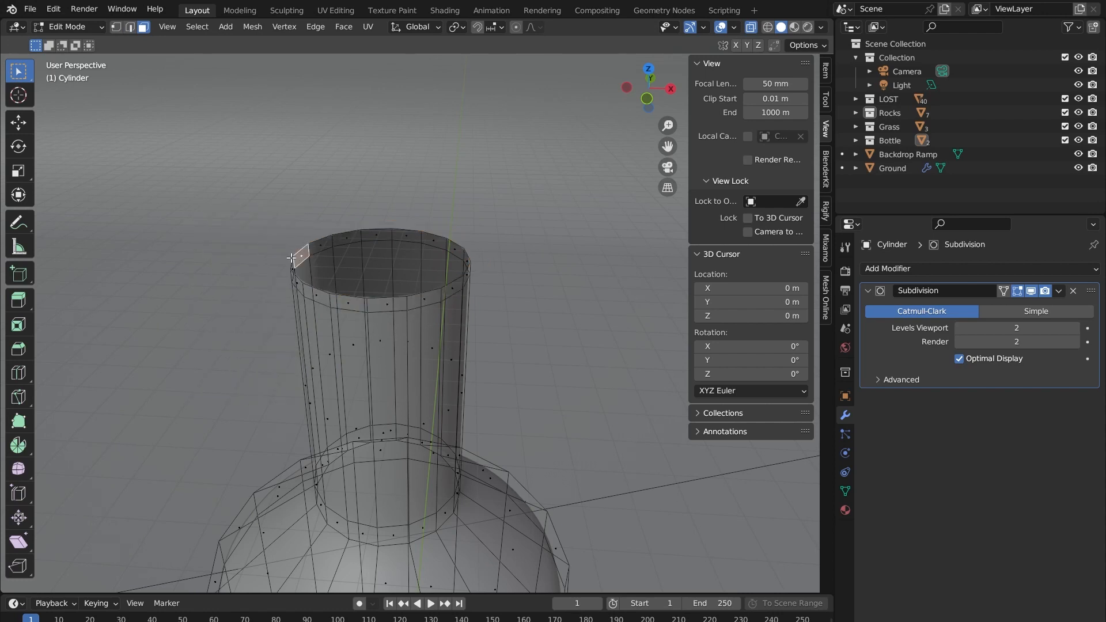
{"action": "key", "text": "2"}
{"action": "left_click", "coordinate": [294, 256], "text": "alt"}
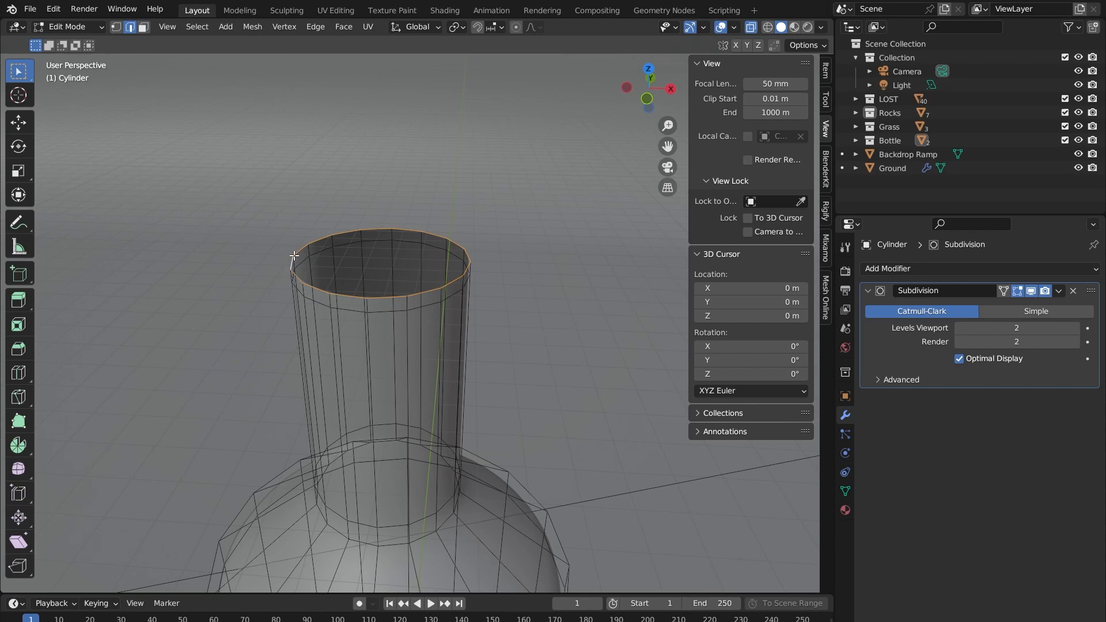
{"action": "key", "text": "f"}
{"action": "key", "text": "alt+a"}
{"action": "scroll", "coordinate": [372, 214], "scroll_direction": "up", "scroll_amount": 5}
{"action": "scroll", "coordinate": [371, 211], "scroll_direction": "down", "scroll_amount": 3}
{"action": "middle_click_drag", "start_coordinate": [370, 211], "coordinate": [304, 214]}
{"action": "key", "text": "Tab"}
{"action": "key", "text": "Tab"}
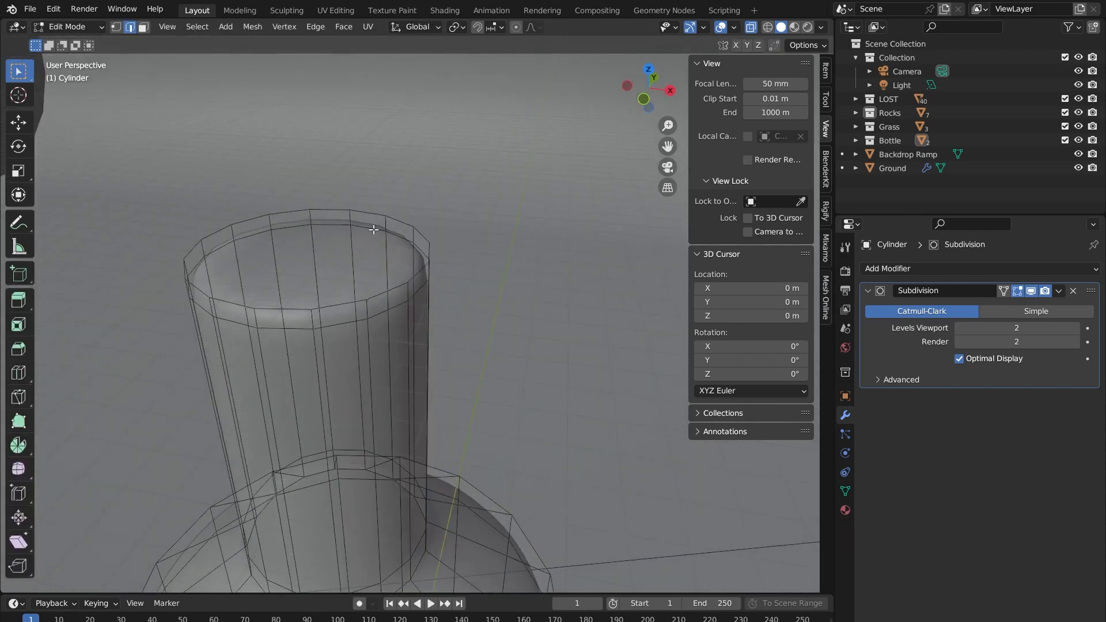
{"action": "key", "text": "Tab"}
- Display the viewport in rendered shading and examine the capped glass bottle, its contents and its neck
{"action": "scroll", "coordinate": [437, 313], "scroll_direction": "down", "scroll_amount": 5}
{"action": "middle_click_drag", "start_coordinate": [436, 312], "coordinate": [468, 260]}
{"action": "scroll", "coordinate": [468, 261], "scroll_direction": "down", "scroll_amount": 3}
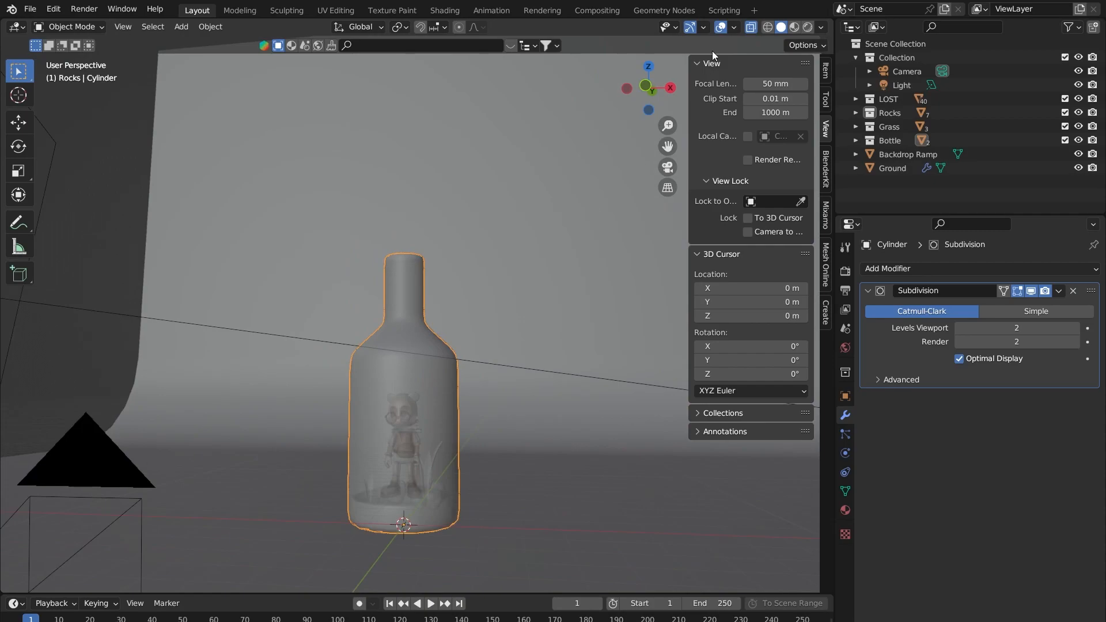
{"action": "left_click", "coordinate": [807, 28]}
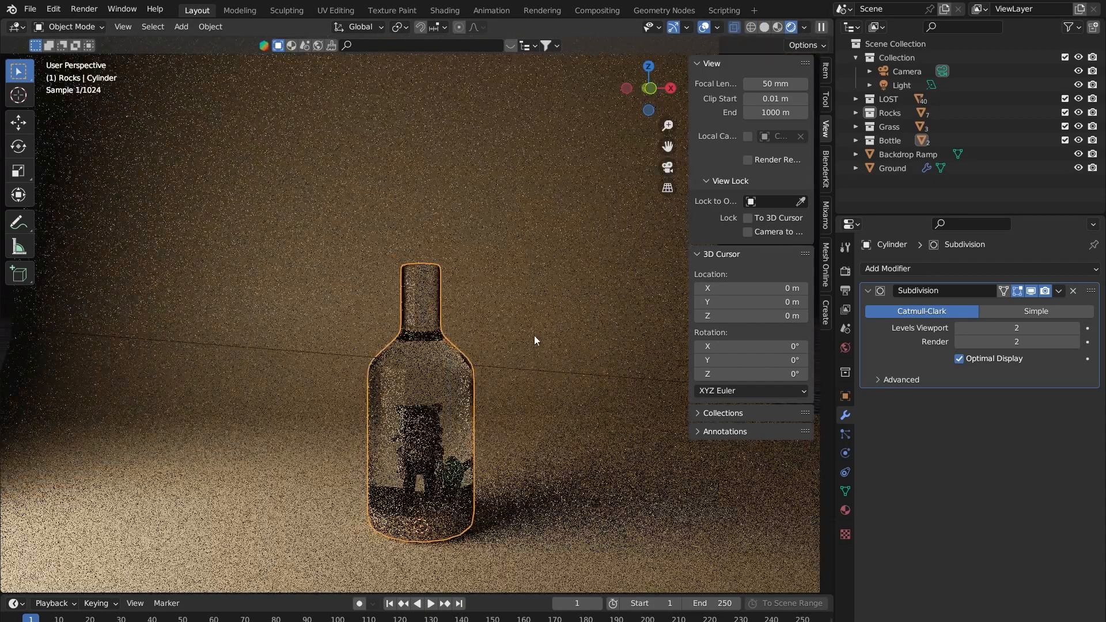
{"action": "mouse_move", "coordinate": [534, 335]}
{"action": "middle_mouse_down"}
{"action": "mouse_move", "coordinate": [497, 219]}
{"action": "mouse_move", "coordinate": [542, 255]}
{"action": "middle_mouse_up"}
{"action": "scroll", "coordinate": [496, 219], "scroll_direction": "up", "scroll_amount": 5}
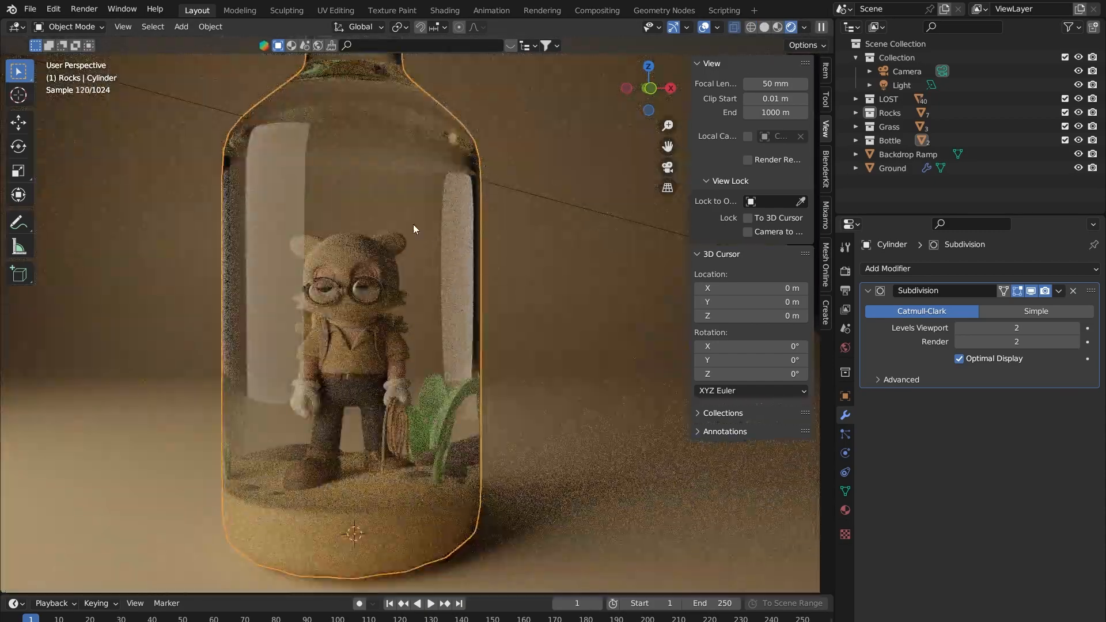
{"action": "scroll", "coordinate": [413, 223], "scroll_direction": "down", "scroll_amount": 5}
{"action": "scroll", "coordinate": [413, 224], "scroll_direction": "up", "scroll_amount": 3}
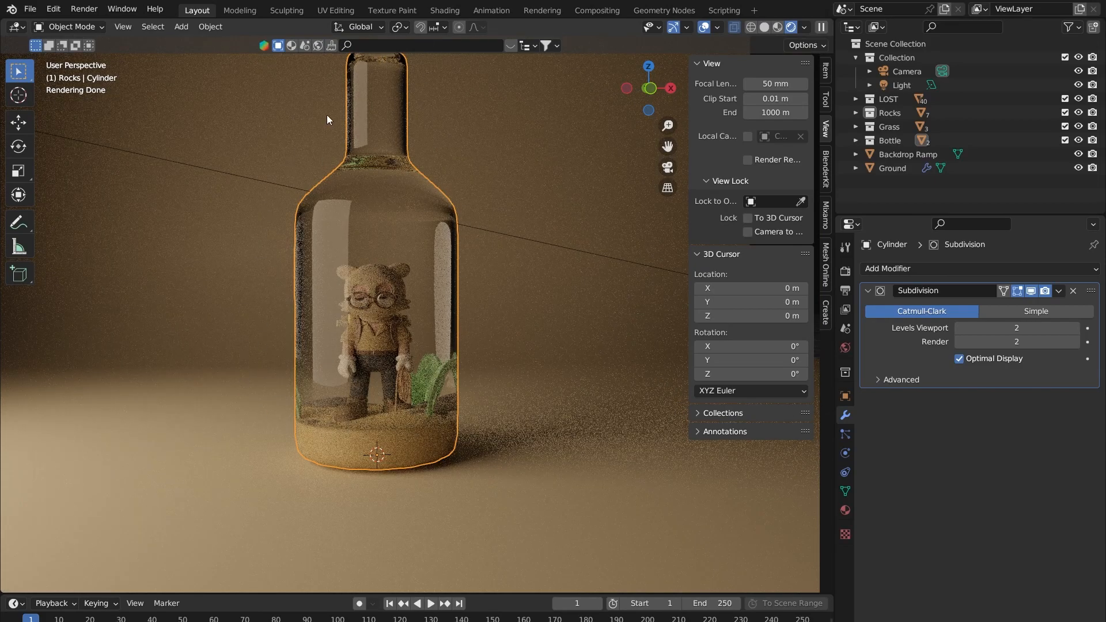
{"action": "middle_click_drag", "start_coordinate": [385, 137], "coordinate": [376, 191], "text": "shift"}
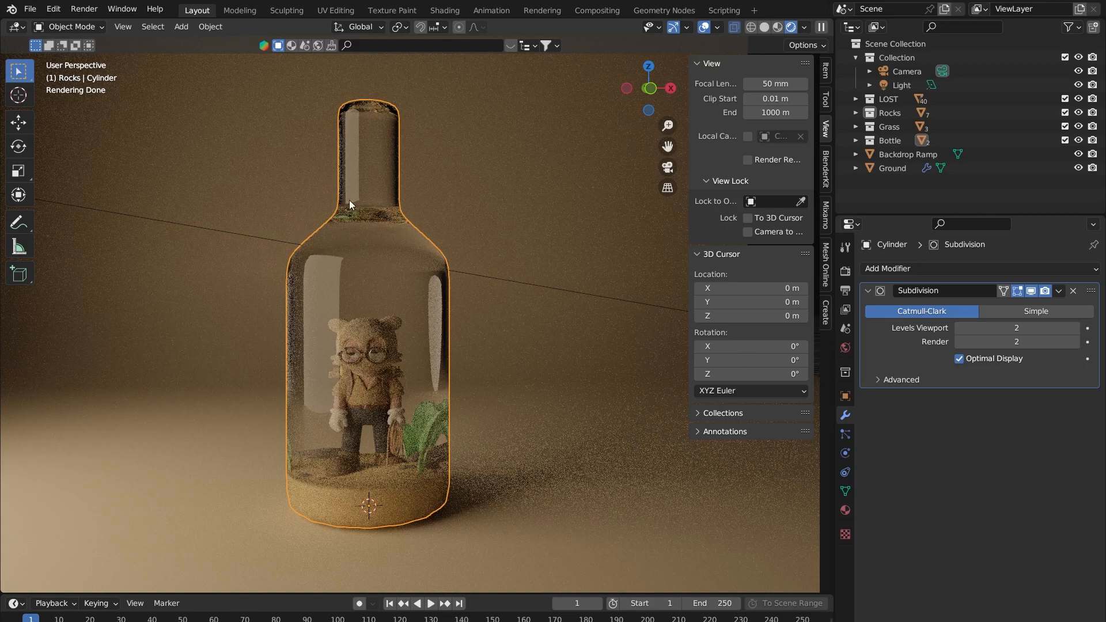
{"action": "middle_click_drag", "start_coordinate": [392, 165], "coordinate": [361, 234]}
{"action": "middle_click_drag", "start_coordinate": [380, 300], "coordinate": [557, 261], "text": "shift"}
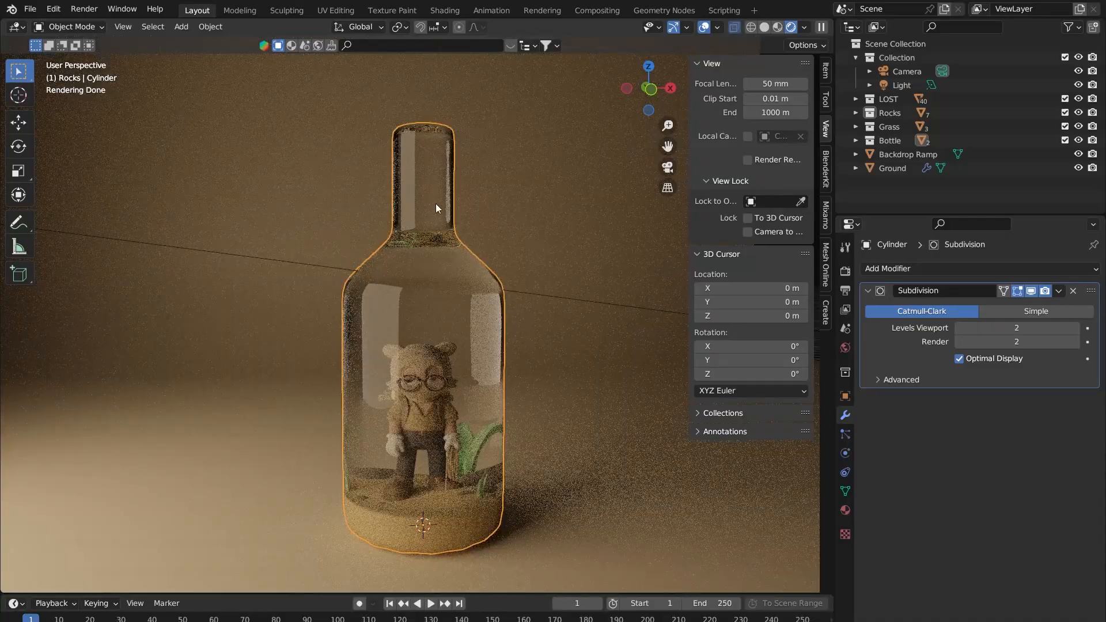
{"action": "middle_click_drag", "start_coordinate": [482, 371], "coordinate": [332, 275], "text": "shift"}
{"action": "scroll", "coordinate": [483, 382], "scroll_direction": "up", "scroll_amount": 5}
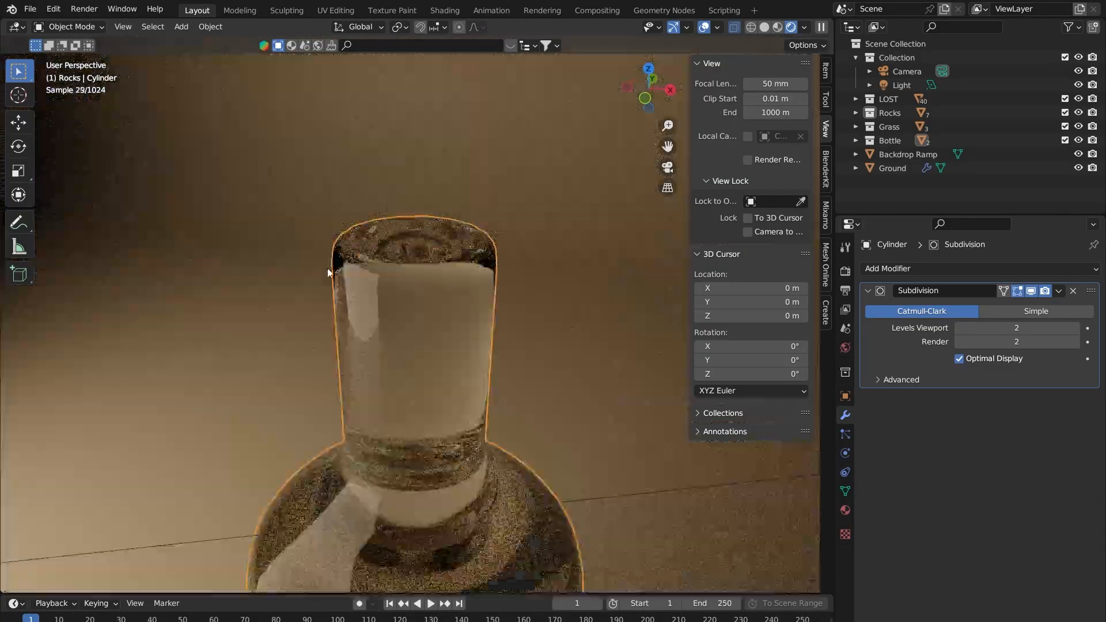
- Delete the face capping the bottle's neck and return to Object Mode
{"action": "key", "text": "Tab"}
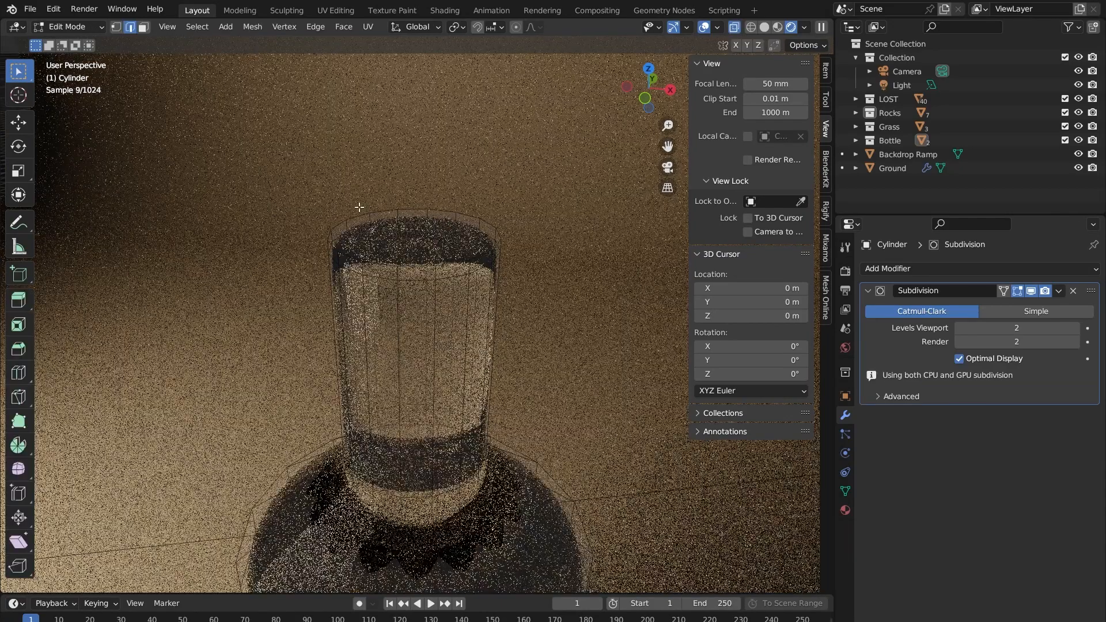
{"action": "key", "text": "3"}
{"action": "left_click", "coordinate": [449, 256]}
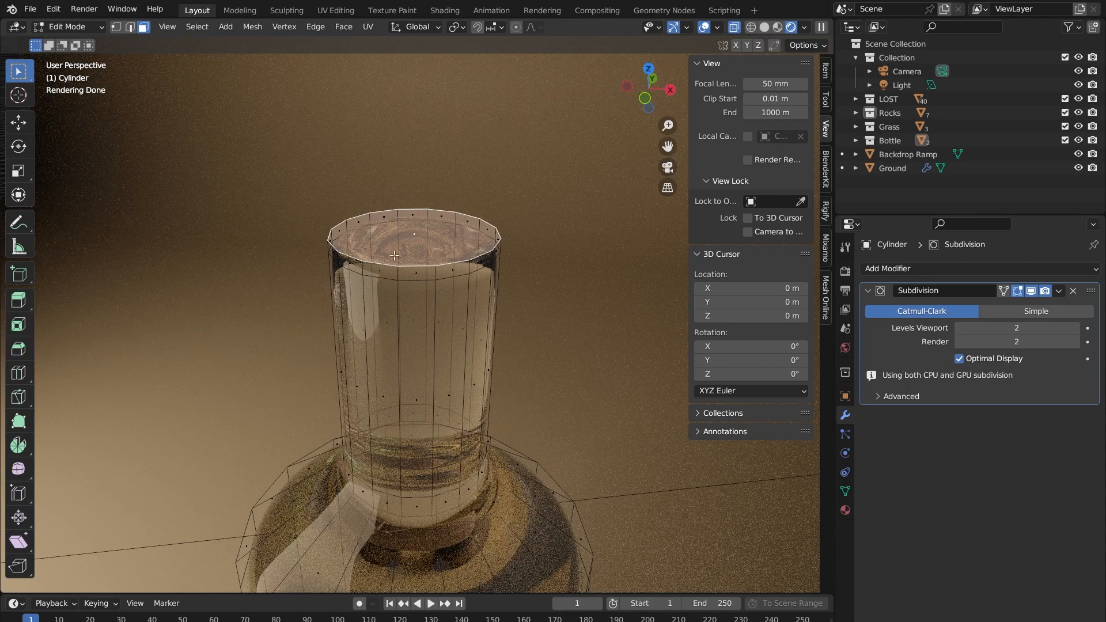
{"action": "key", "text": "x"}
{"action": "left_click", "coordinate": [421, 236]}
{"action": "key", "text": "x"}
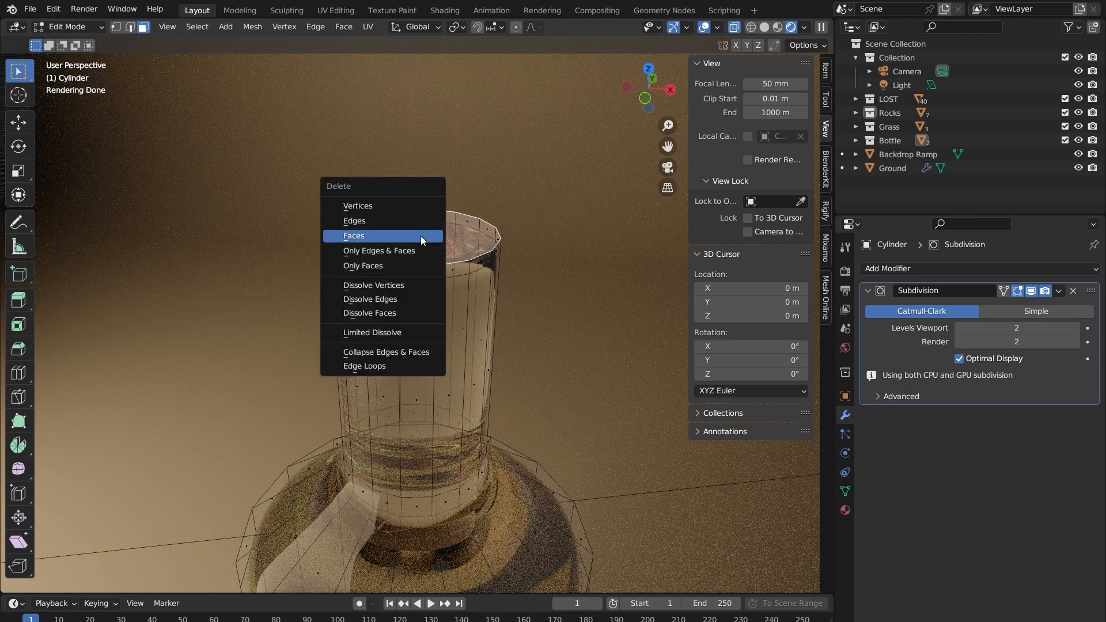
{"action": "left_click", "coordinate": [421, 236]}
{"action": "scroll", "coordinate": [418, 253], "scroll_direction": "down", "scroll_amount": 4}
{"action": "key", "text": "Tab"}
- Add a Solidify modifier to the glass bottle with a thickness of 0.08 m
{"action": "middle_click_drag", "start_coordinate": [511, 399], "coordinate": [540, 311]}
{"action": "scroll", "coordinate": [537, 346], "scroll_direction": "down", "scroll_amount": 3}
{"action": "scroll", "coordinate": [495, 363], "scroll_direction": "up", "scroll_amount": 3}
{"action": "middle_click_drag", "start_coordinate": [472, 381], "coordinate": [496, 319]}
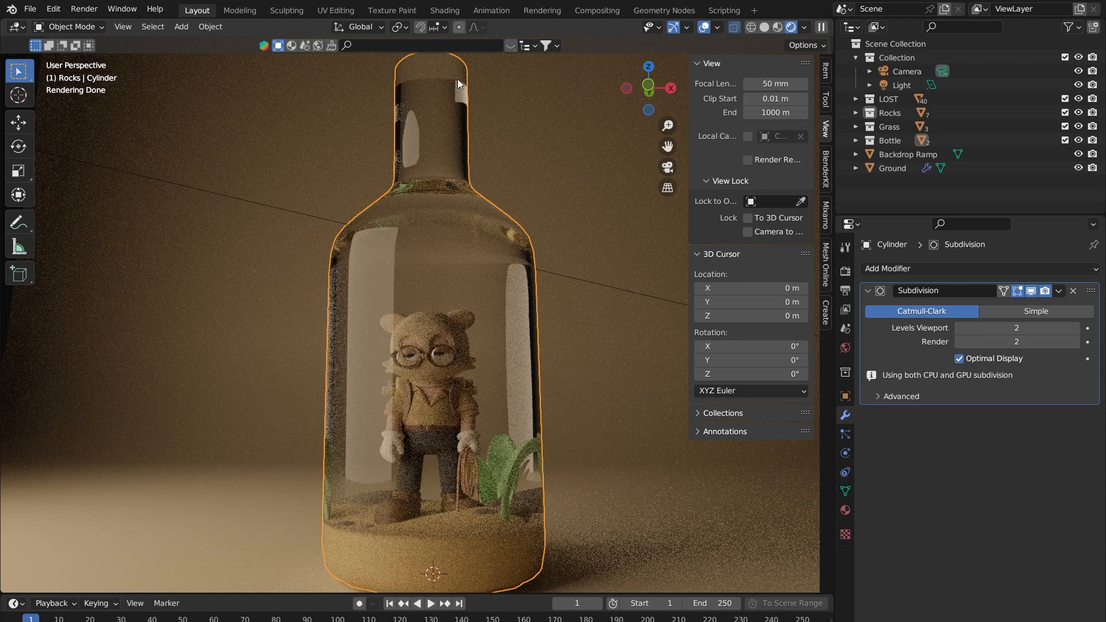
{"action": "scroll", "coordinate": [507, 292], "scroll_direction": "down", "scroll_amount": 2}
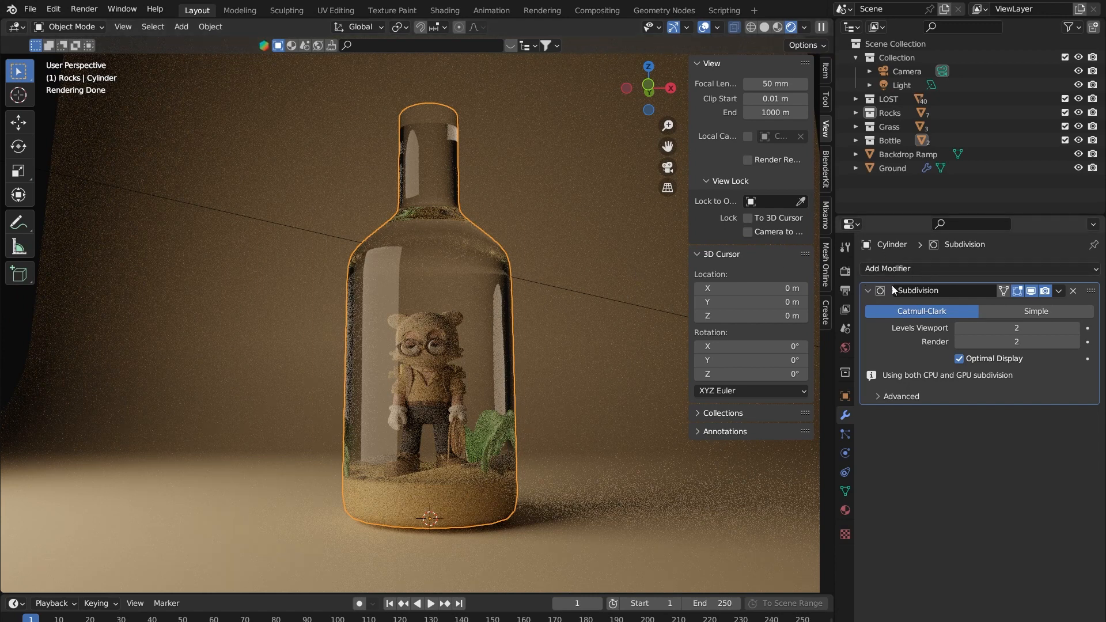
{"action": "left_click", "coordinate": [913, 267]}
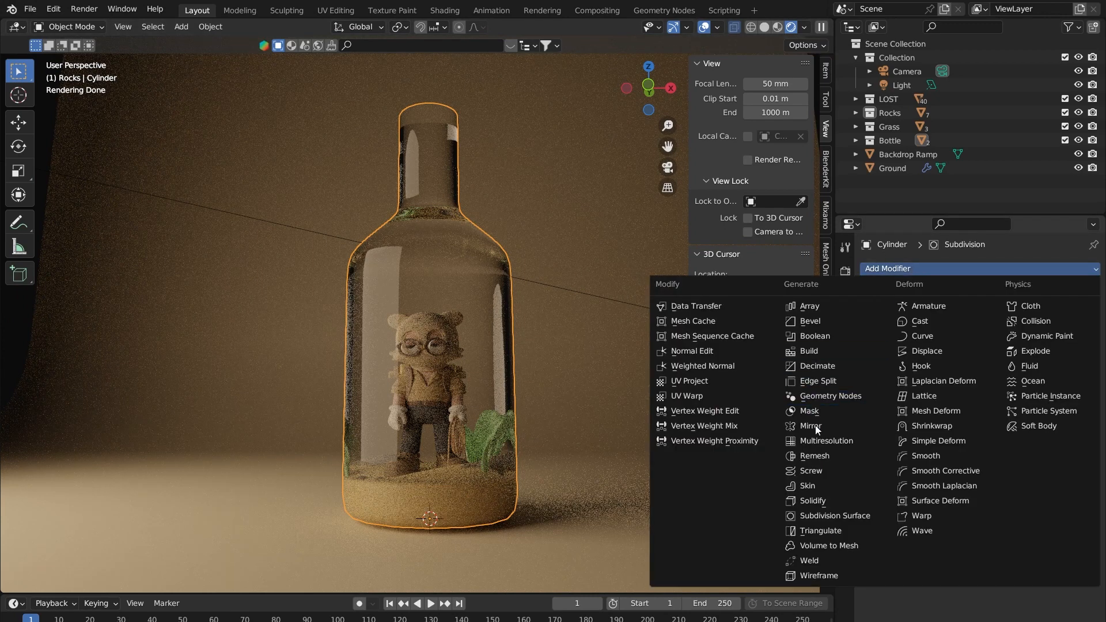
{"action": "left_click", "coordinate": [822, 501]}
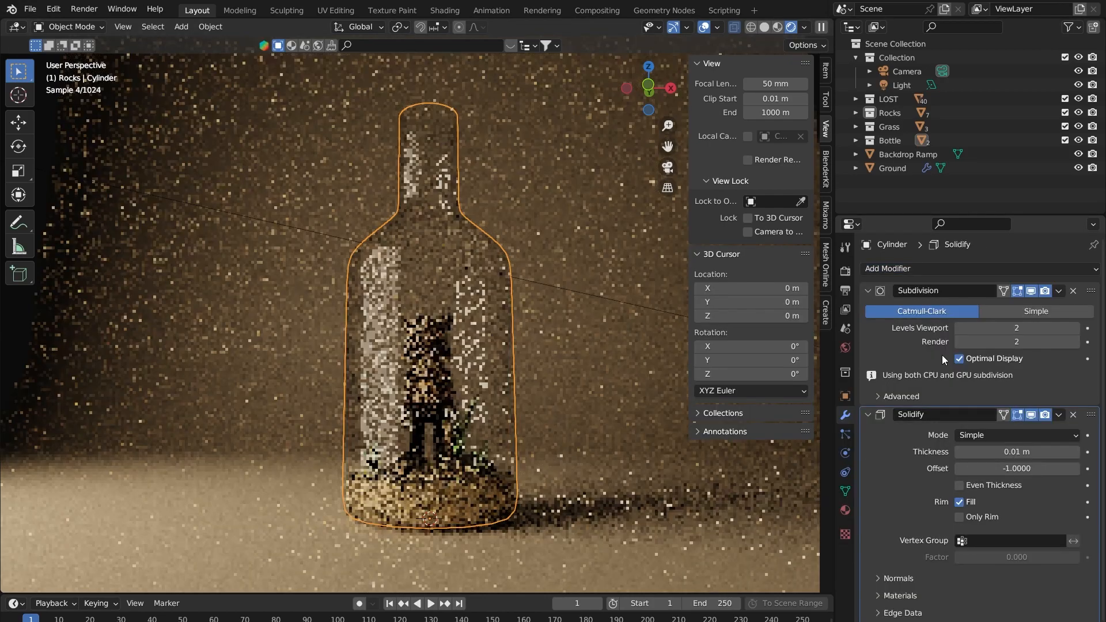
{"action": "left_click_drag", "start_coordinate": [1002, 451], "coordinate": [1037, 451]}
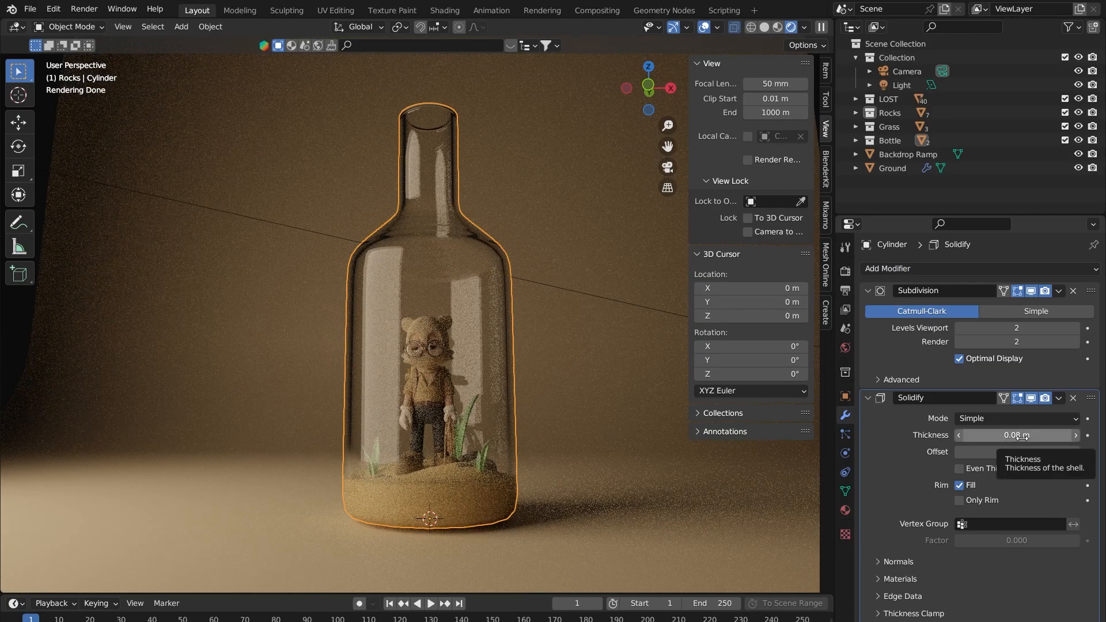
{"action": "mouse_move", "coordinate": [539, 265]}
{"action": "middle_mouse_down"}
{"action": "mouse_move", "coordinate": [544, 285]}
{"action": "mouse_move", "coordinate": [540, 276]}
{"action": "middle_mouse_up"}
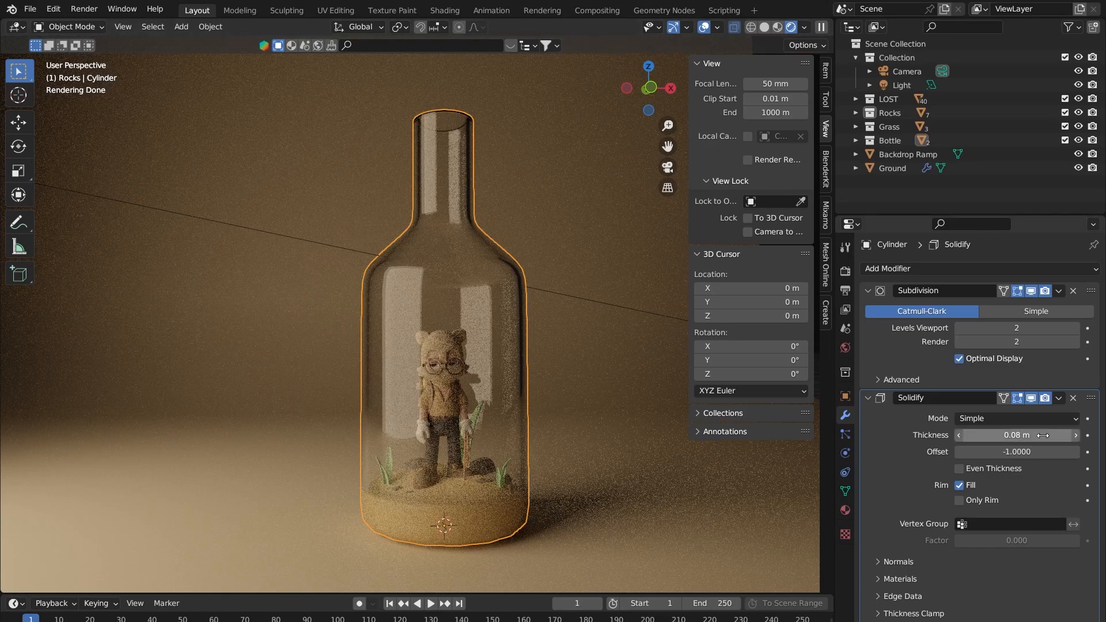
{"action": "left_click_drag", "start_coordinate": [1041, 435], "coordinate": [898, 436]}
{"action": "key", "text": "ctrl+z"}
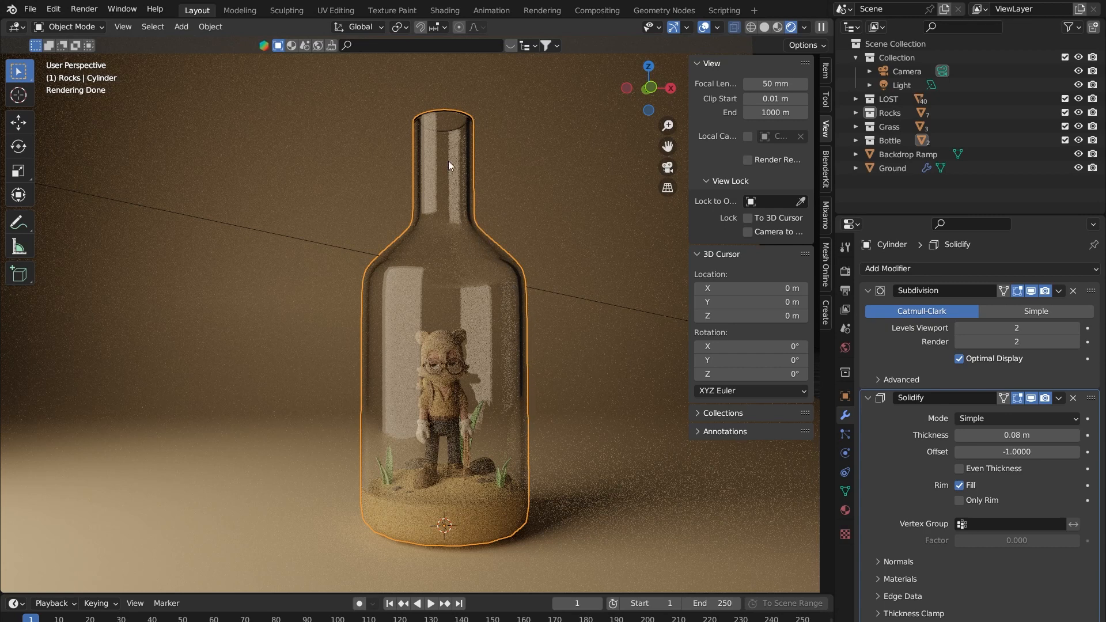
- Try removing the bottle's Solidify and Subdivision modifiers to view its bare mesh, and restore both by undoing
{"action": "middle_click_drag", "start_coordinate": [474, 170], "coordinate": [480, 204]}
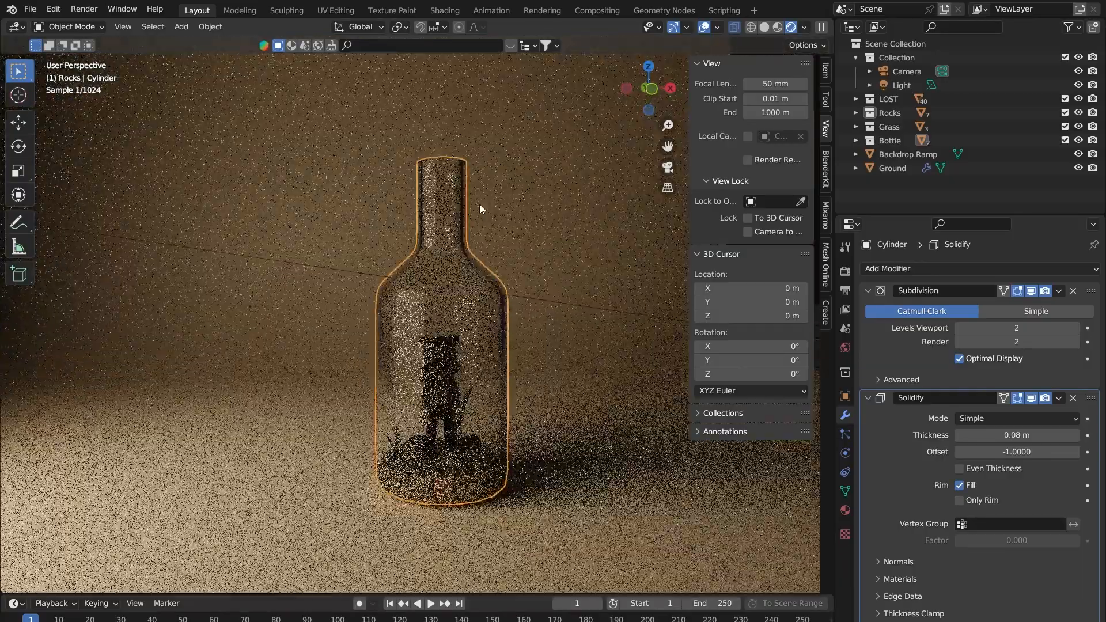
{"action": "middle_click_drag", "start_coordinate": [507, 292], "coordinate": [459, 283]}
{"action": "scroll", "coordinate": [451, 284], "scroll_direction": "up", "scroll_amount": 1}
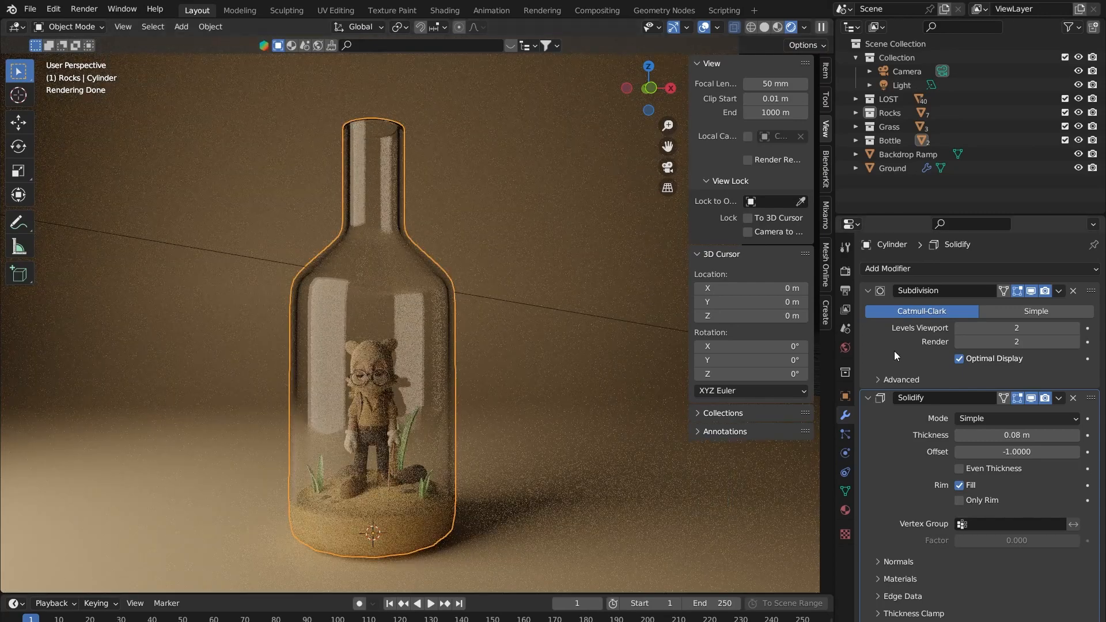
{"action": "left_click", "coordinate": [867, 293]}
{"action": "left_click", "coordinate": [870, 311]}
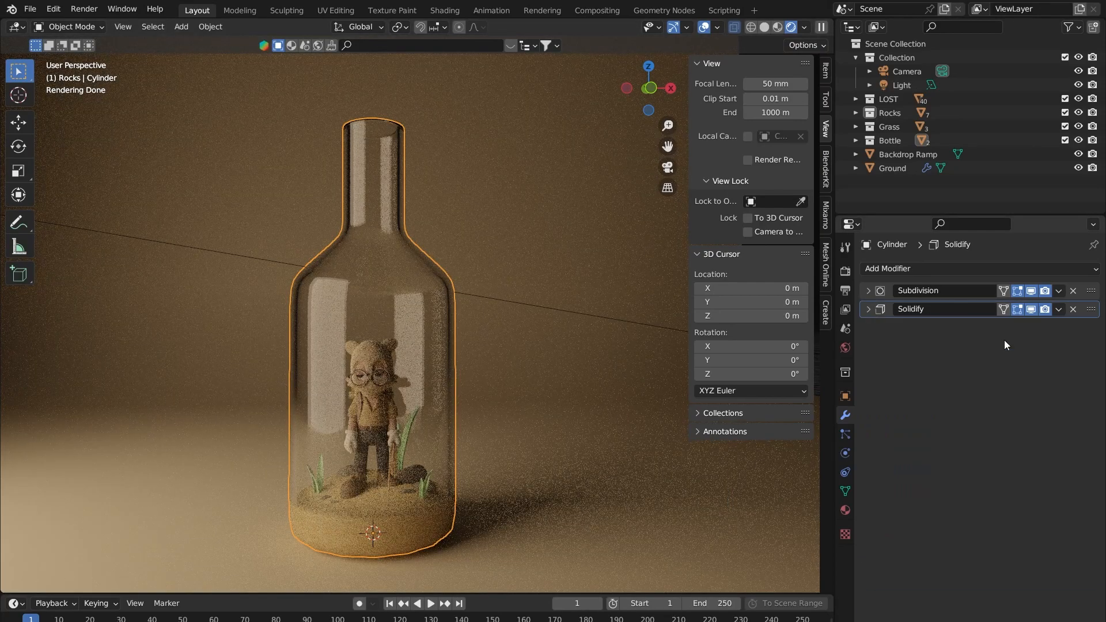
{"action": "left_click", "coordinate": [867, 292]}
{"action": "left_click", "coordinate": [869, 292]}
{"action": "left_click", "coordinate": [1072, 309]}
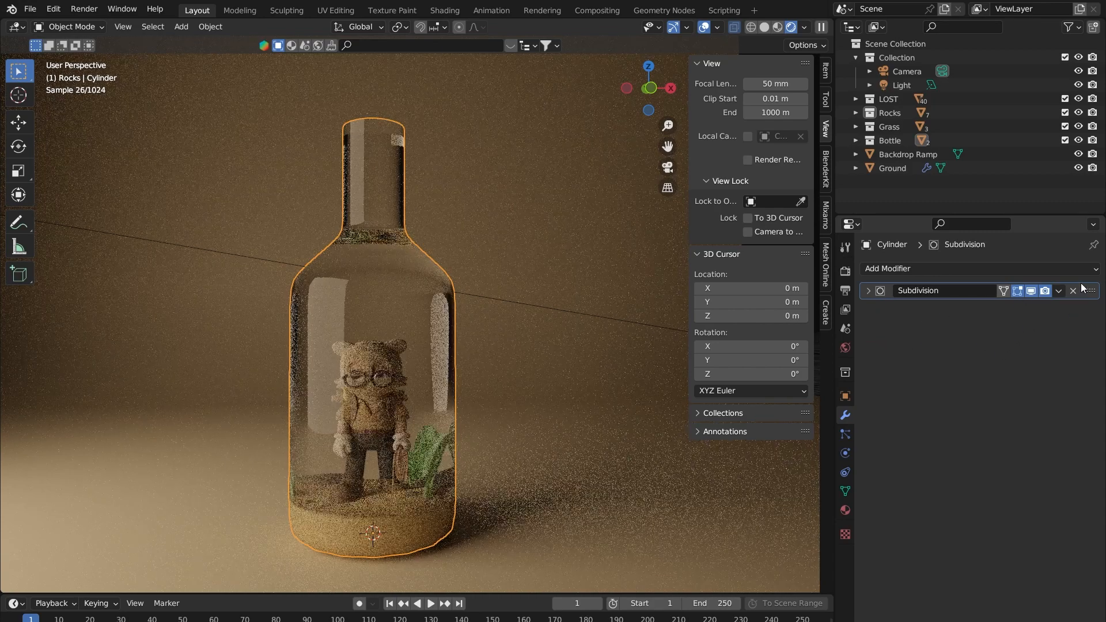
{"action": "left_click", "coordinate": [1073, 291]}
{"action": "key", "text": "Tab"}
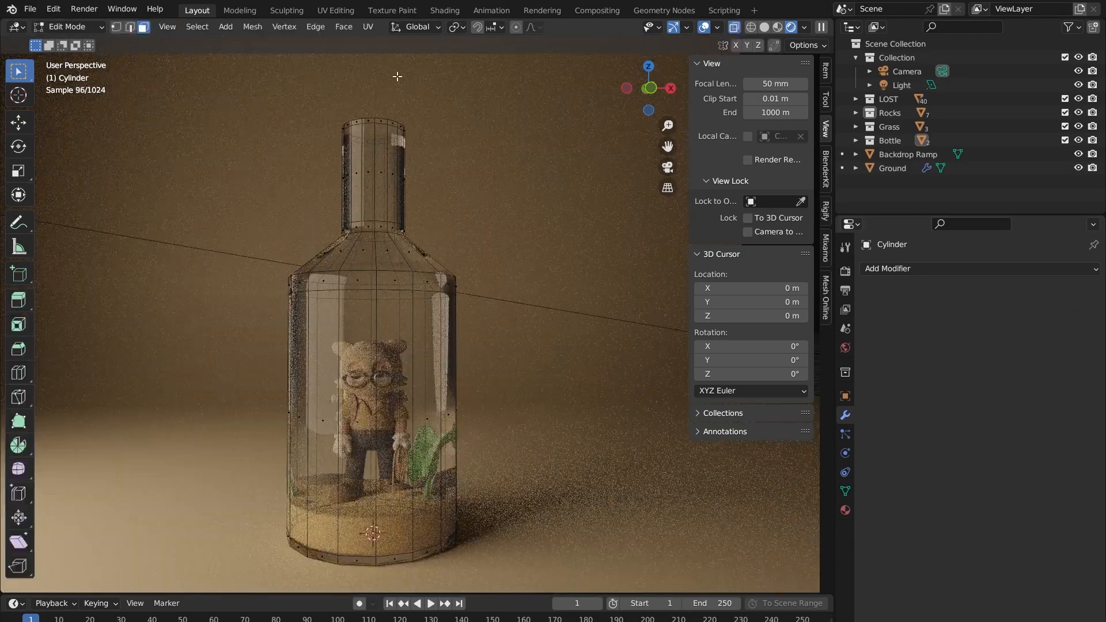
{"action": "key", "text": "ctrl+z"}
{"action": "key", "text": "ctrl+z"}
{"action": "key", "text": "ctrl+z"}
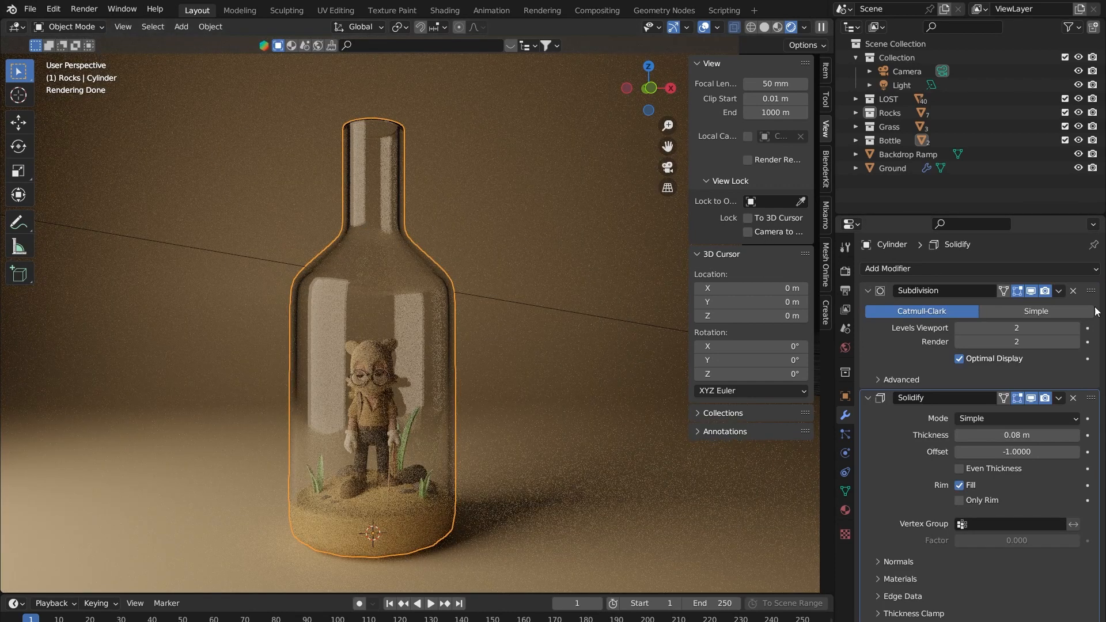
- Apply the bottle's Subdivision modifier and its Solidify modifier in that order, and open the mesh in Edit Mode near the neck
{"action": "left_click", "coordinate": [868, 397]}
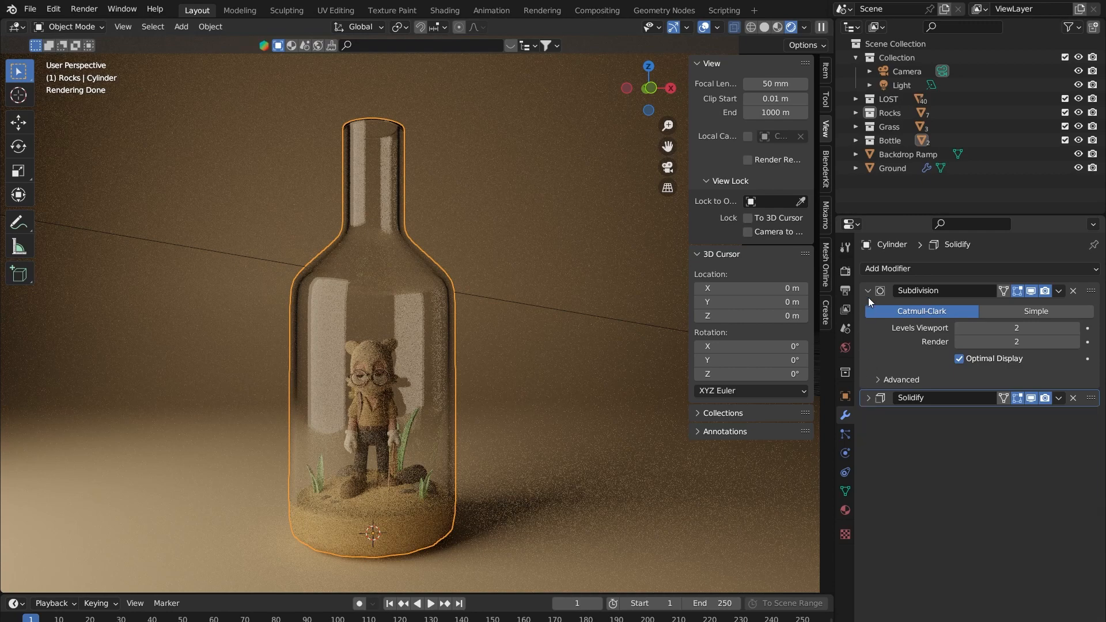
{"action": "left_click", "coordinate": [868, 290]}
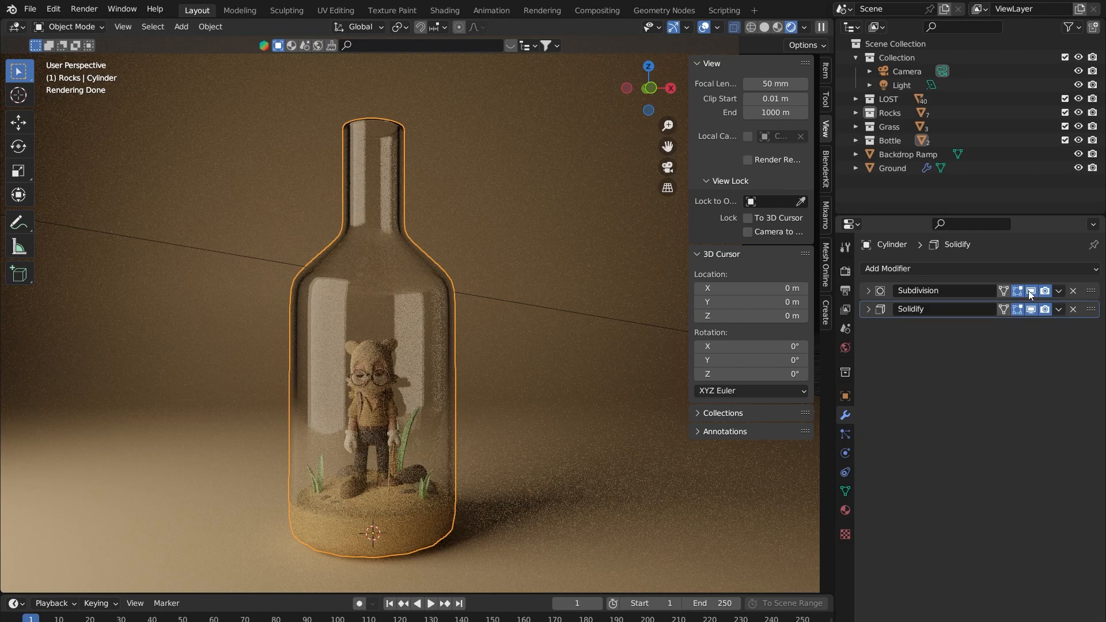
{"action": "left_click", "coordinate": [1058, 291]}
{"action": "left_click", "coordinate": [1002, 299]}
{"action": "left_click", "coordinate": [1058, 291]}
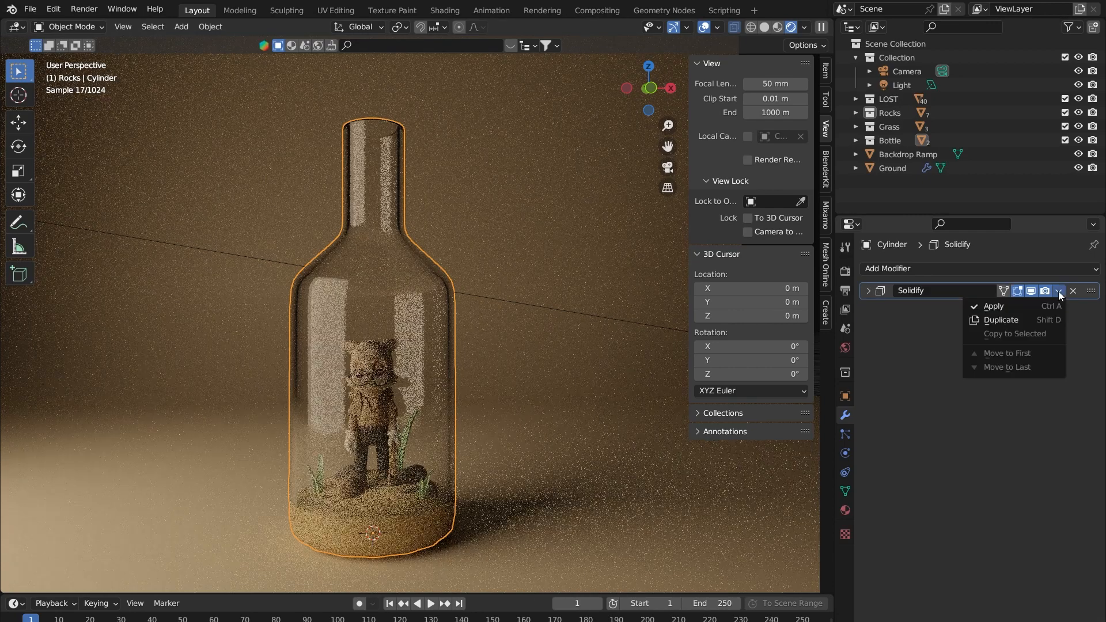
{"action": "left_click", "coordinate": [979, 300]}
{"action": "key", "text": "Tab"}
{"action": "scroll", "coordinate": [415, 235], "scroll_direction": "up", "scroll_amount": 8}
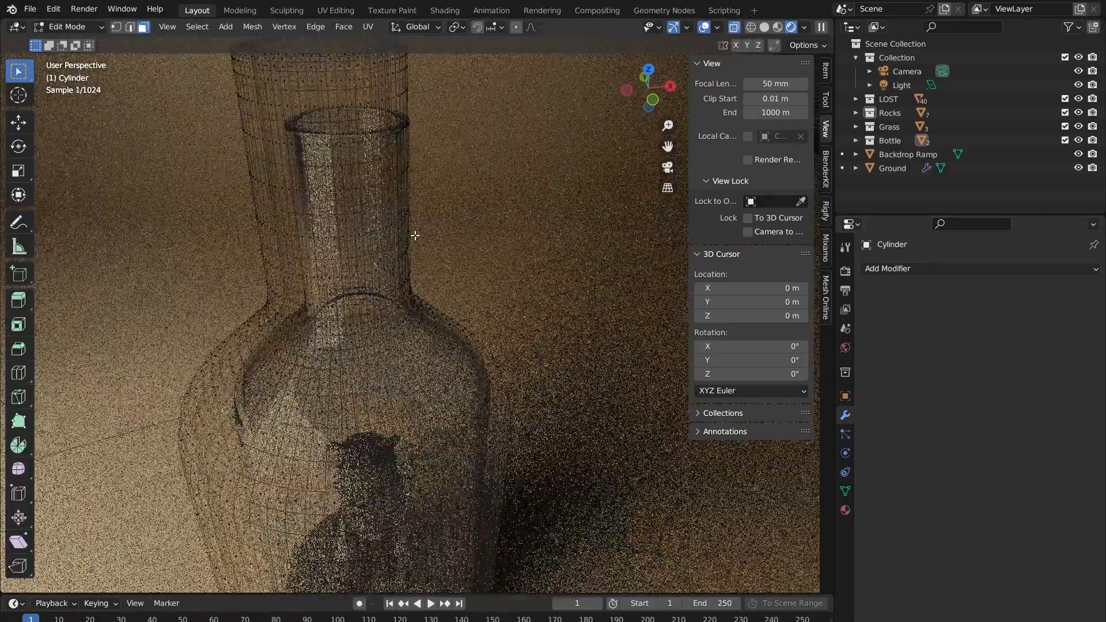
- Show the bottle in solid shading with X-ray off and return to its mesh in Edit Mode
{"action": "middle_click_drag", "start_coordinate": [536, 332], "coordinate": [725, 422], "text": "shift"}
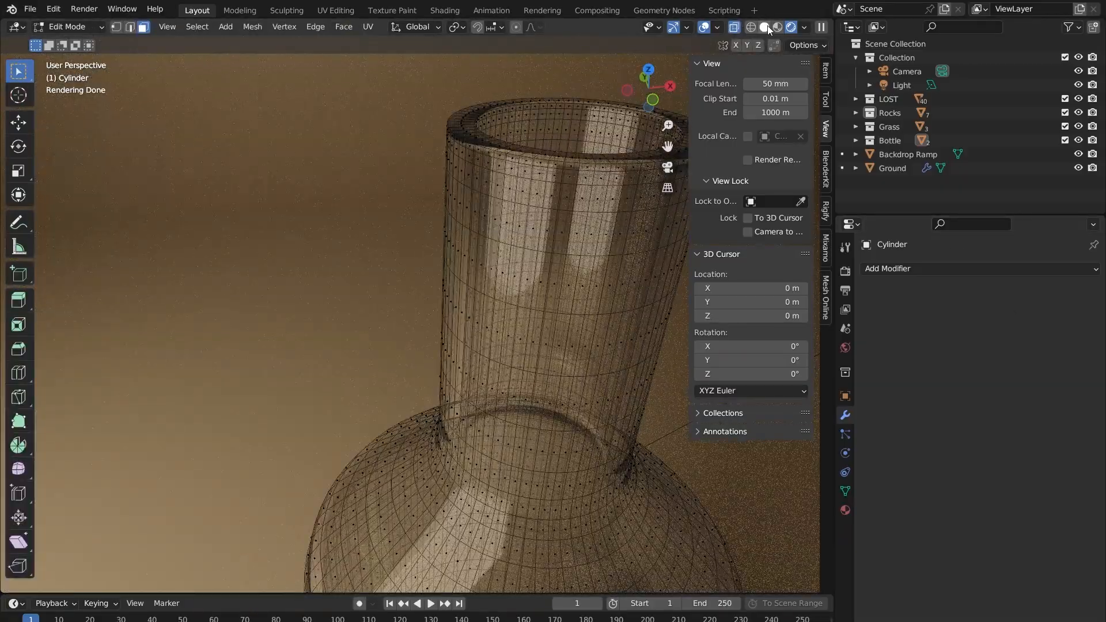
{"action": "left_click", "coordinate": [764, 27]}
{"action": "scroll", "coordinate": [554, 143], "scroll_direction": "down", "scroll_amount": 3}
{"action": "key", "text": "Tab"}
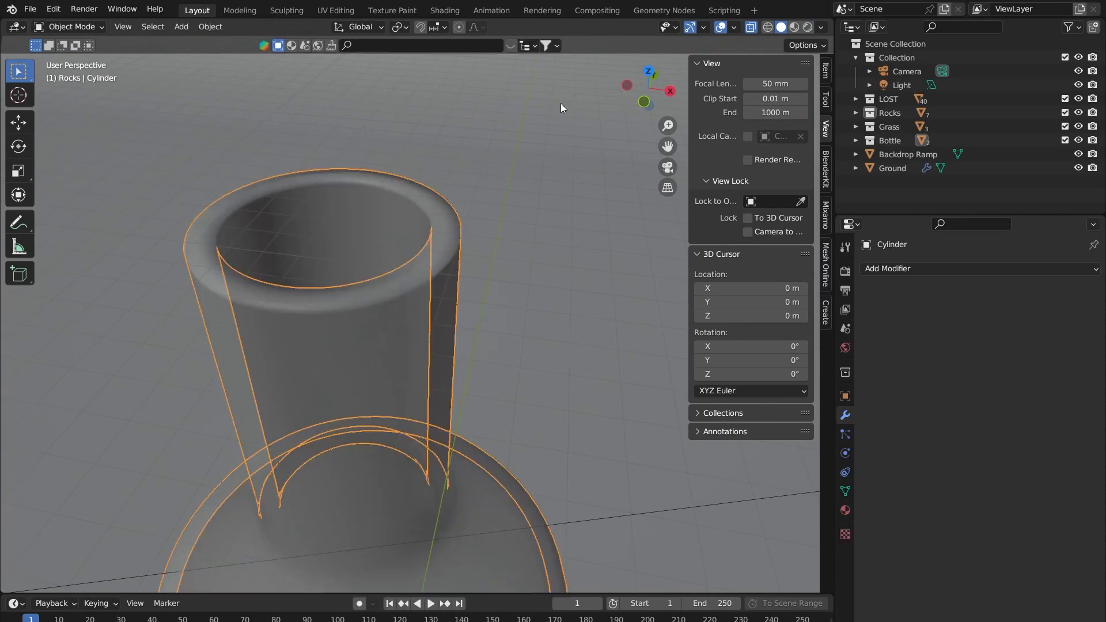
{"action": "left_click", "coordinate": [752, 27]}
{"action": "key", "text": "Tab"}
{"action": "scroll", "coordinate": [418, 323], "scroll_direction": "down", "scroll_amount": 4}
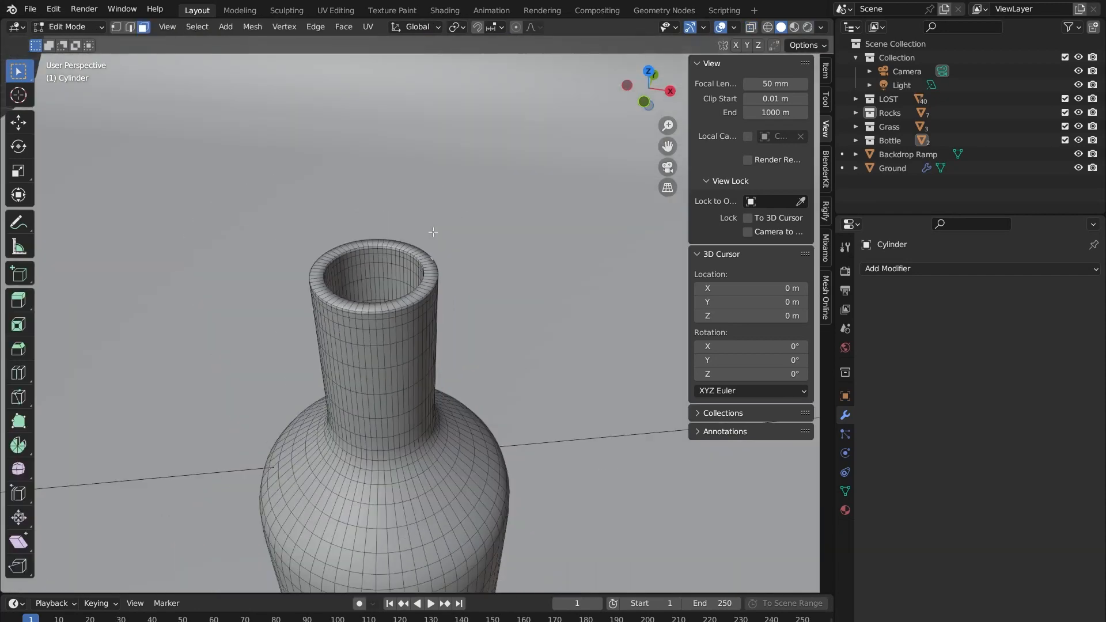
- Examine the bottle neck's rim and inner wall mesh from above
{"action": "middle_click_drag", "start_coordinate": [391, 349], "coordinate": [400, 339]}
{"action": "scroll", "coordinate": [397, 312], "scroll_direction": "up", "scroll_amount": 6}
{"action": "scroll", "coordinate": [368, 294], "scroll_direction": "down", "scroll_amount": 3}
{"action": "scroll", "coordinate": [379, 411], "scroll_direction": "up", "scroll_amount": 3}
{"action": "scroll", "coordinate": [444, 285], "scroll_direction": "down", "scroll_amount": 3}
{"action": "middle_click_drag", "start_coordinate": [444, 285], "coordinate": [452, 309]}
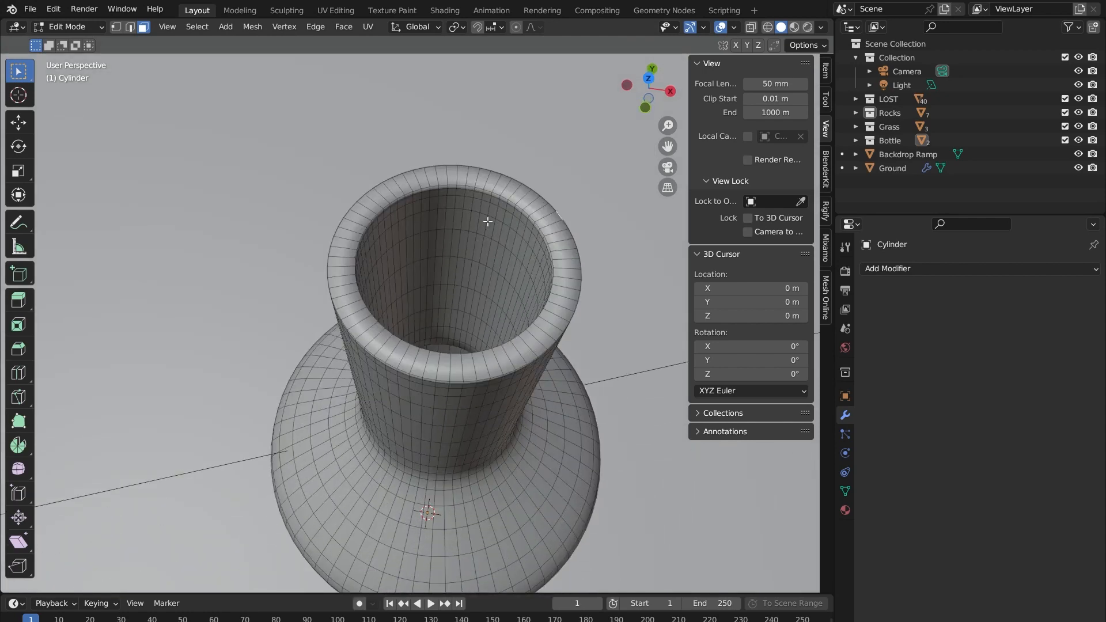
{"action": "left_click_drag", "start_coordinate": [390, 324], "coordinate": [504, 268]}
{"action": "left_click_drag", "start_coordinate": [382, 263], "coordinate": [475, 228]}
- Examine the whole bottle's dense mesh from the side, comparing it in Object Mode and Edit Mode
{"action": "scroll", "coordinate": [421, 304], "scroll_direction": "down", "scroll_amount": 3}
{"action": "middle_click_drag", "start_coordinate": [422, 304], "coordinate": [448, 250]}
{"action": "scroll", "coordinate": [429, 230], "scroll_direction": "down", "scroll_amount": 4}
{"action": "middle_click_drag", "start_coordinate": [476, 318], "coordinate": [430, 270], "text": "shift"}
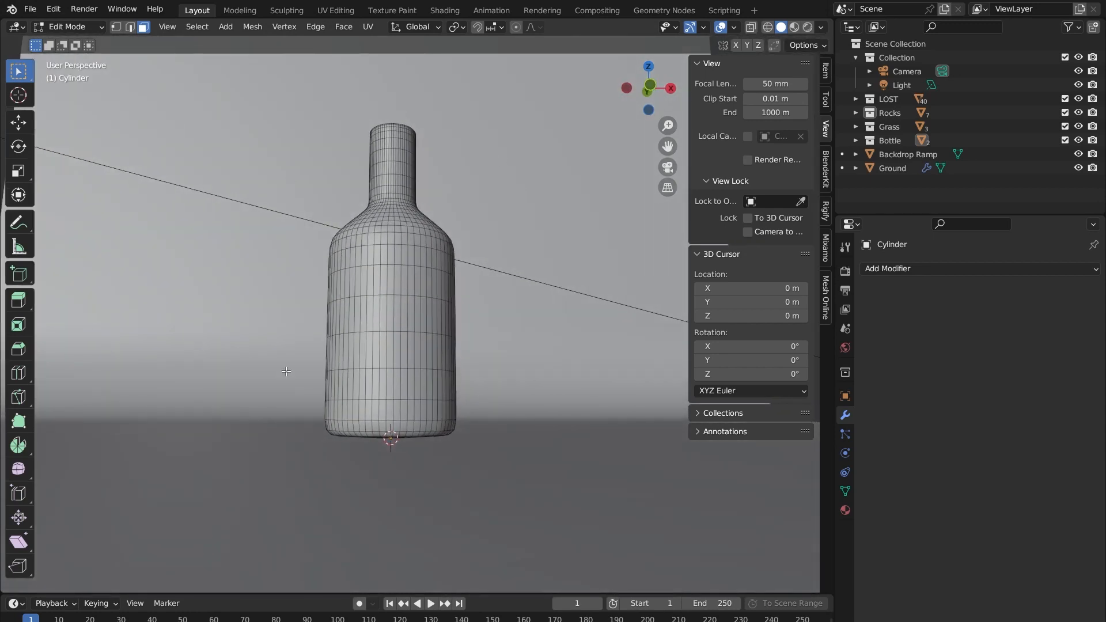
{"action": "middle_click_drag", "start_coordinate": [390, 185], "coordinate": [407, 228]}
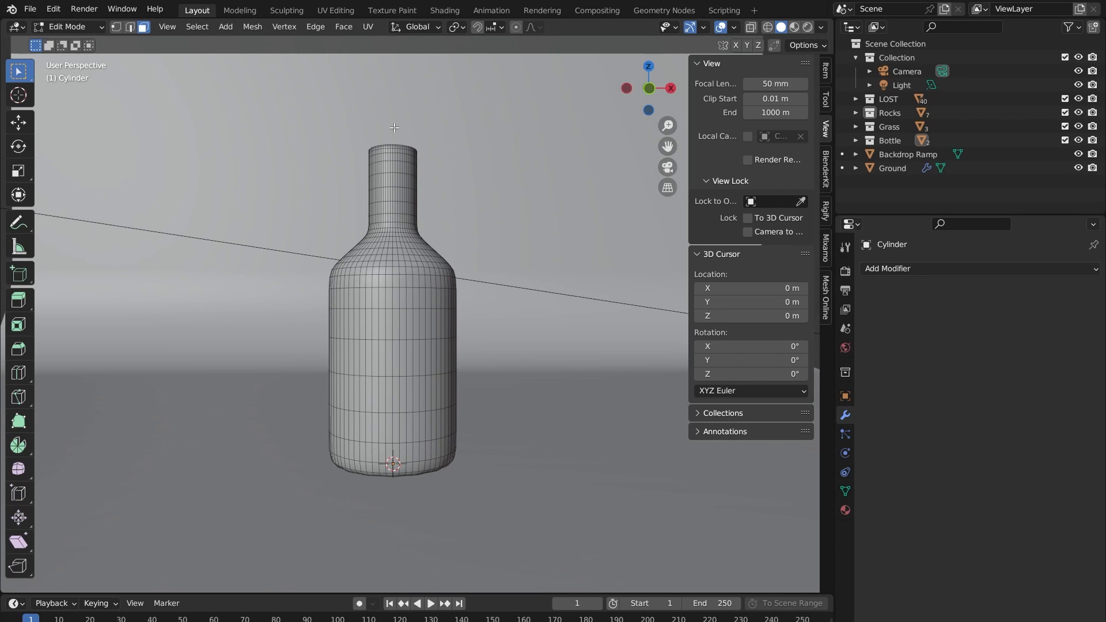
{"action": "key", "text": "Tab"}
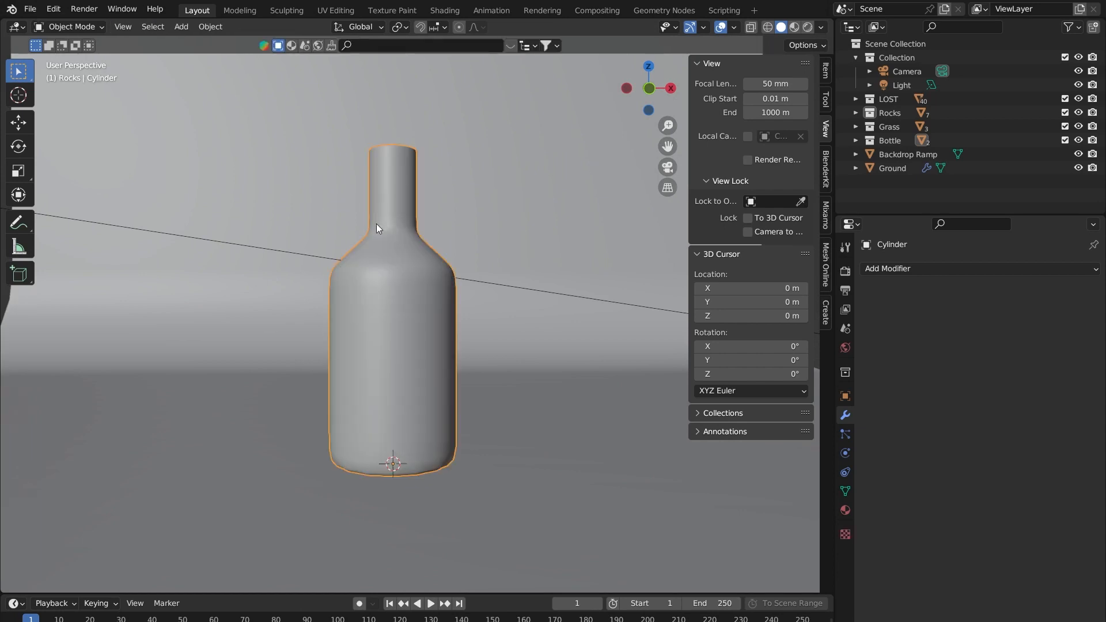
{"action": "key", "text": "Tab"}
{"action": "middle_click_drag", "start_coordinate": [371, 160], "coordinate": [366, 164]}
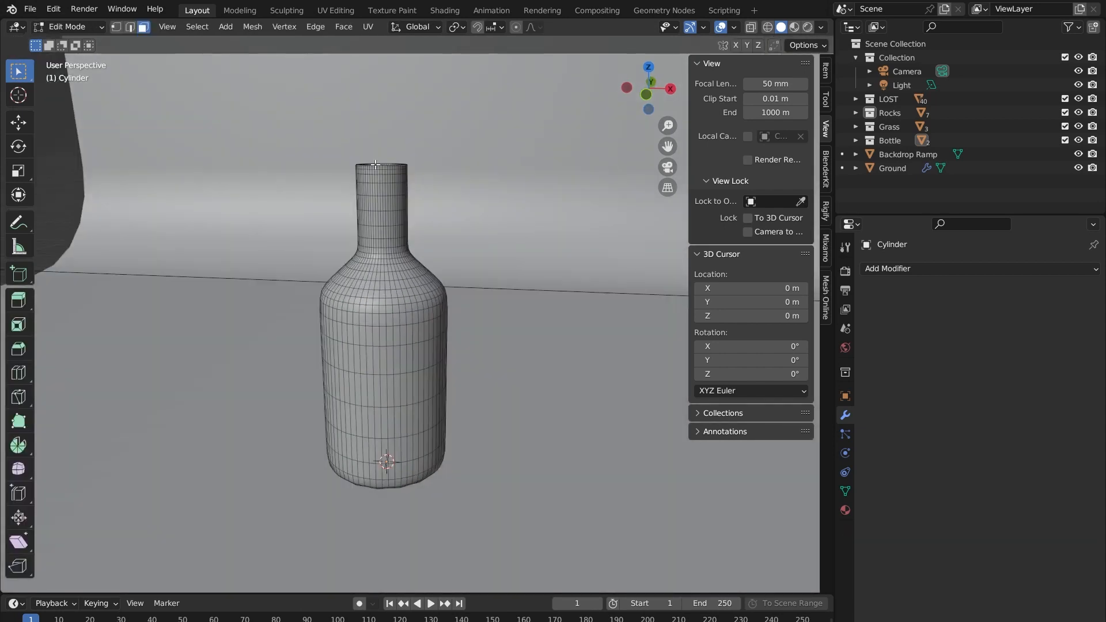
{"action": "scroll", "coordinate": [366, 163], "scroll_direction": "up", "scroll_amount": 4}
{"action": "scroll", "coordinate": [366, 164], "scroll_direction": "down", "scroll_amount": 4}
{"action": "middle_click_drag", "start_coordinate": [476, 232], "coordinate": [484, 211]}
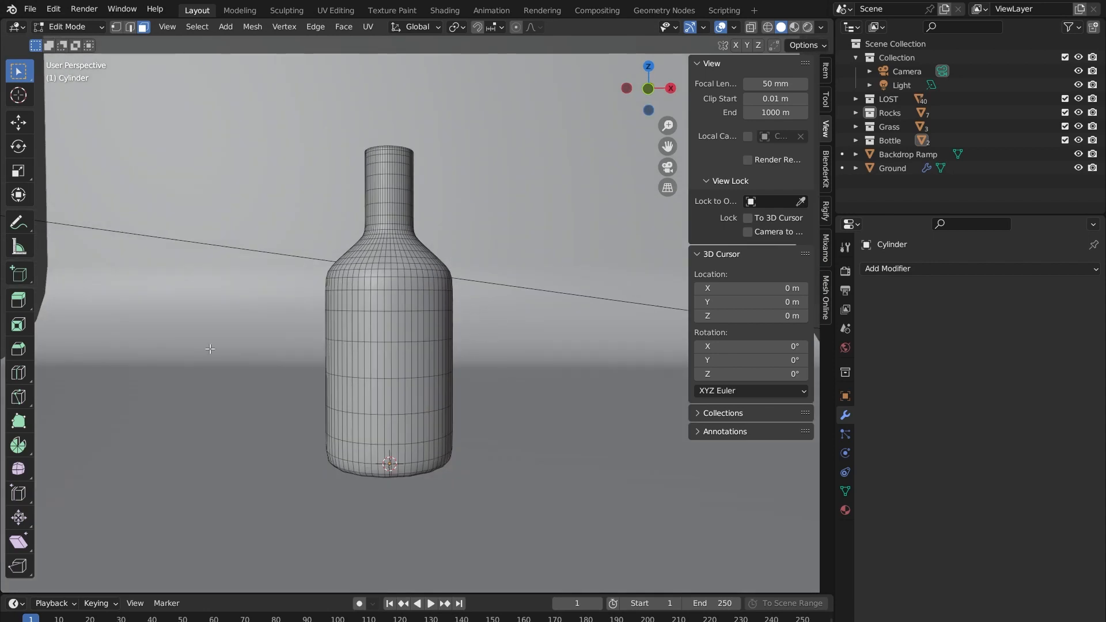
{"action": "middle_click_drag", "start_coordinate": [392, 209], "coordinate": [372, 212]}
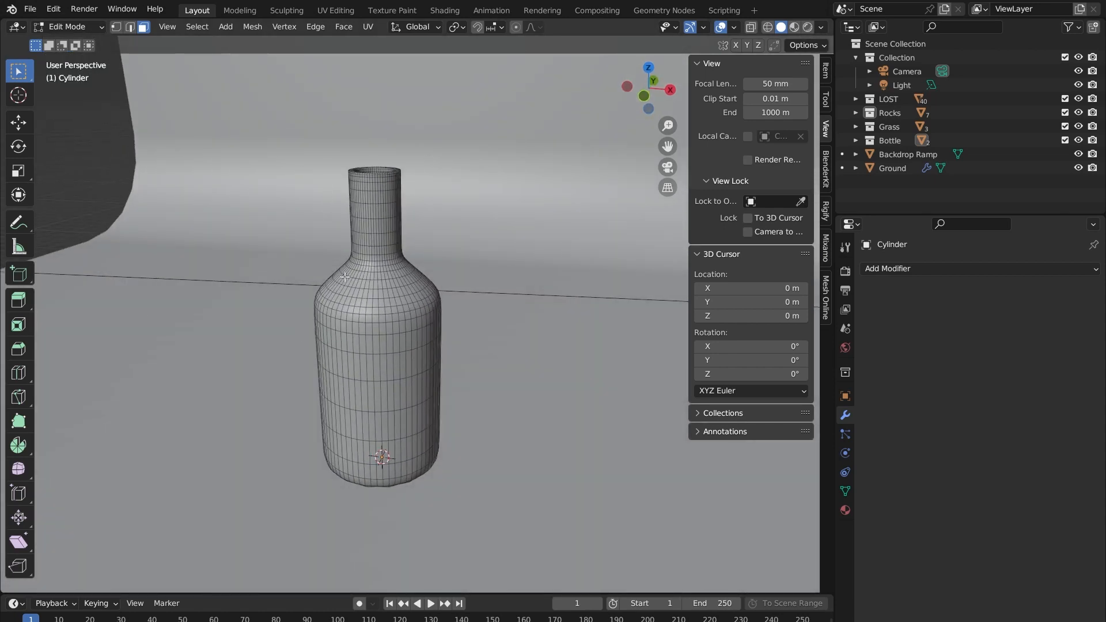
{"action": "scroll", "coordinate": [339, 249], "scroll_direction": "up", "scroll_amount": 5}
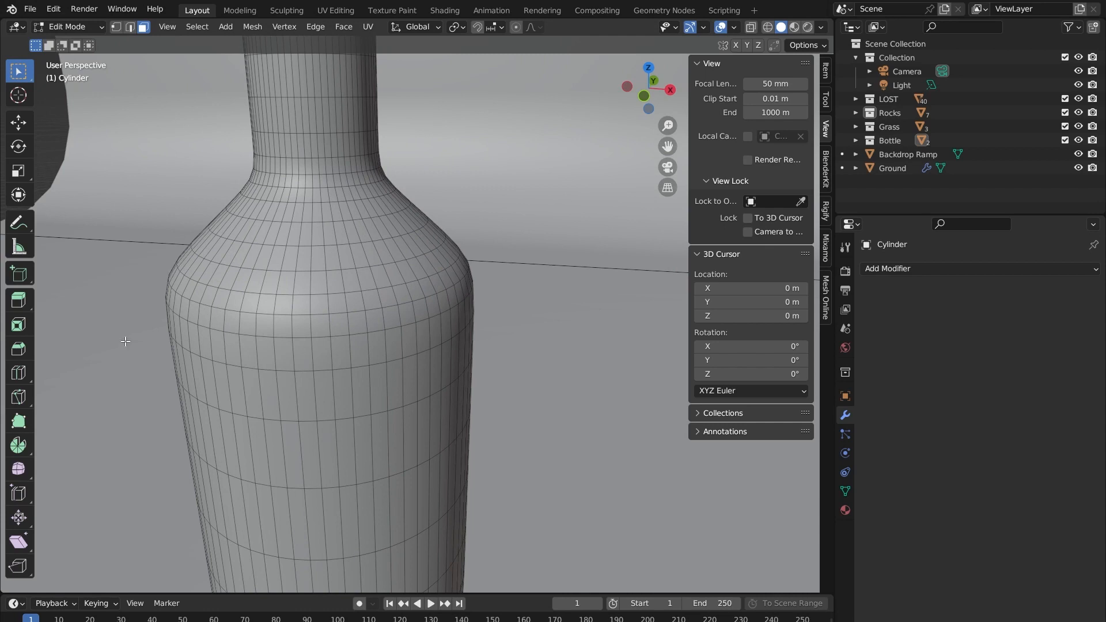
- Restore the bottle's unapplied Subdivision and Solidify modifiers by undoing, and collapse the settings of both
{"action": "left_click", "coordinate": [276, 223]}
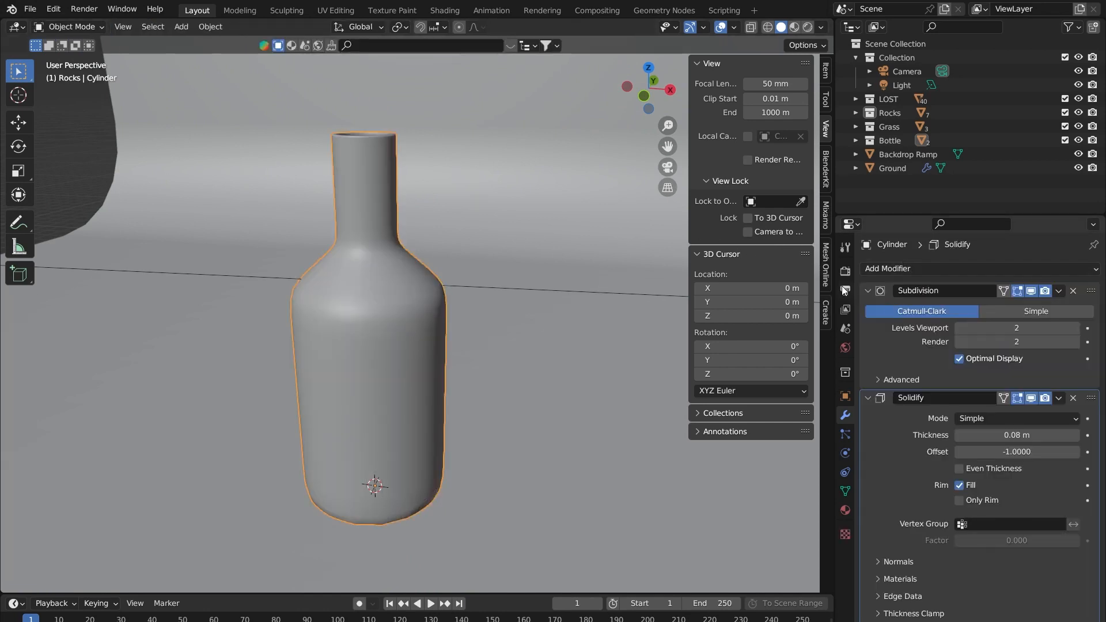
{"action": "left_click", "coordinate": [868, 290]}
{"action": "left_click", "coordinate": [868, 308]}
- Check the bottle's low-poly base mesh in Edit Mode, and inspect the smoothed neck and body in Object Mode
{"action": "key", "text": "Tab"}
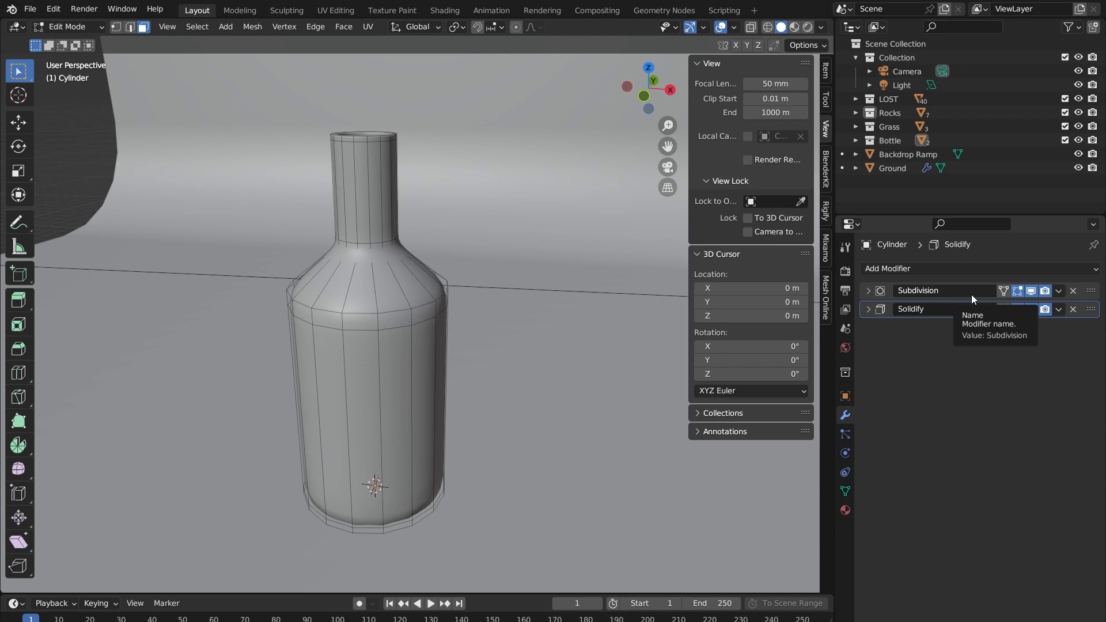
{"action": "key", "text": "Tab"}
{"action": "middle_click_drag", "start_coordinate": [411, 199], "coordinate": [441, 277], "text": "shift"}
{"action": "scroll", "coordinate": [442, 276], "scroll_direction": "up", "scroll_amount": 2}
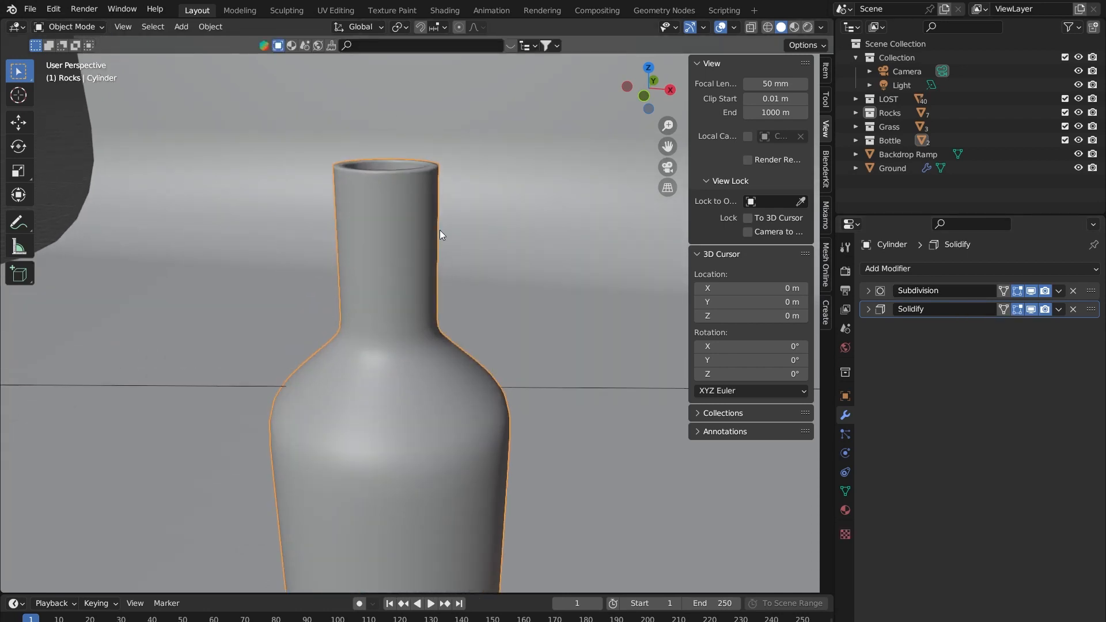
{"action": "middle_click_drag", "start_coordinate": [440, 230], "coordinate": [436, 311], "text": "shift"}
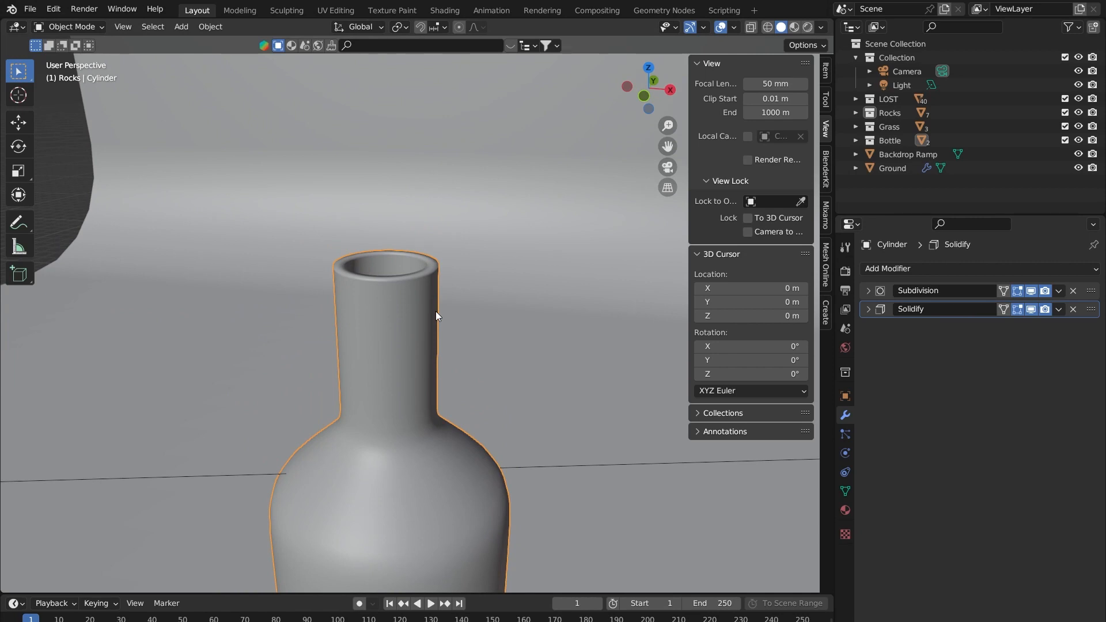
{"action": "scroll", "coordinate": [432, 293], "scroll_direction": "down", "scroll_amount": 2}
{"action": "middle_click_drag", "start_coordinate": [434, 294], "coordinate": [451, 267]}
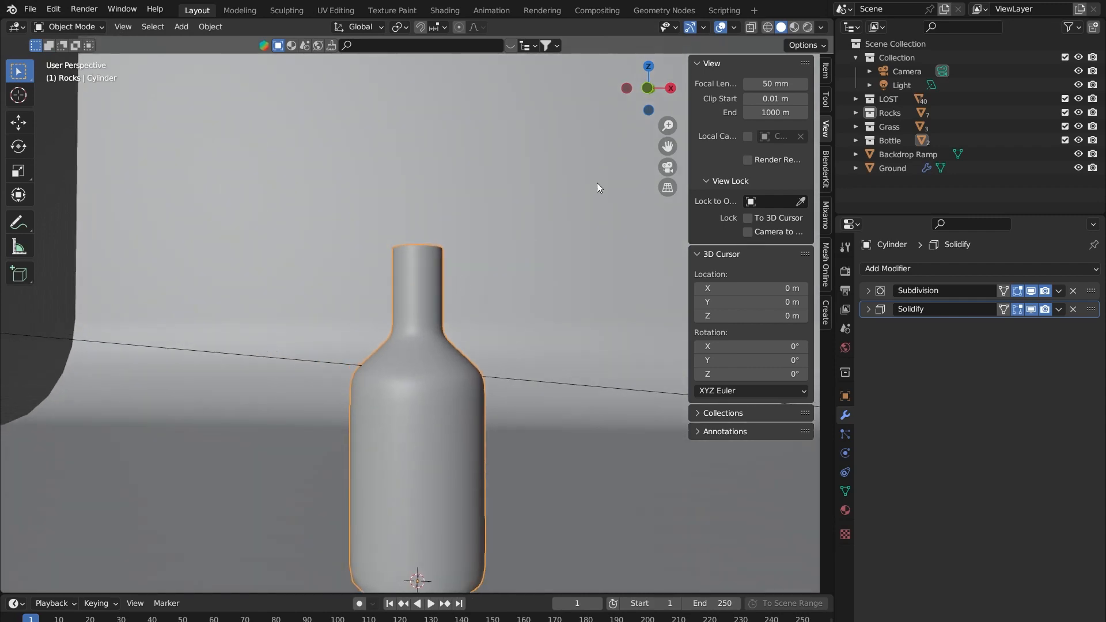
- Switch the viewport to rendered shading and examine the glass bottle and the character inside it
{"action": "left_click", "coordinate": [807, 27]}
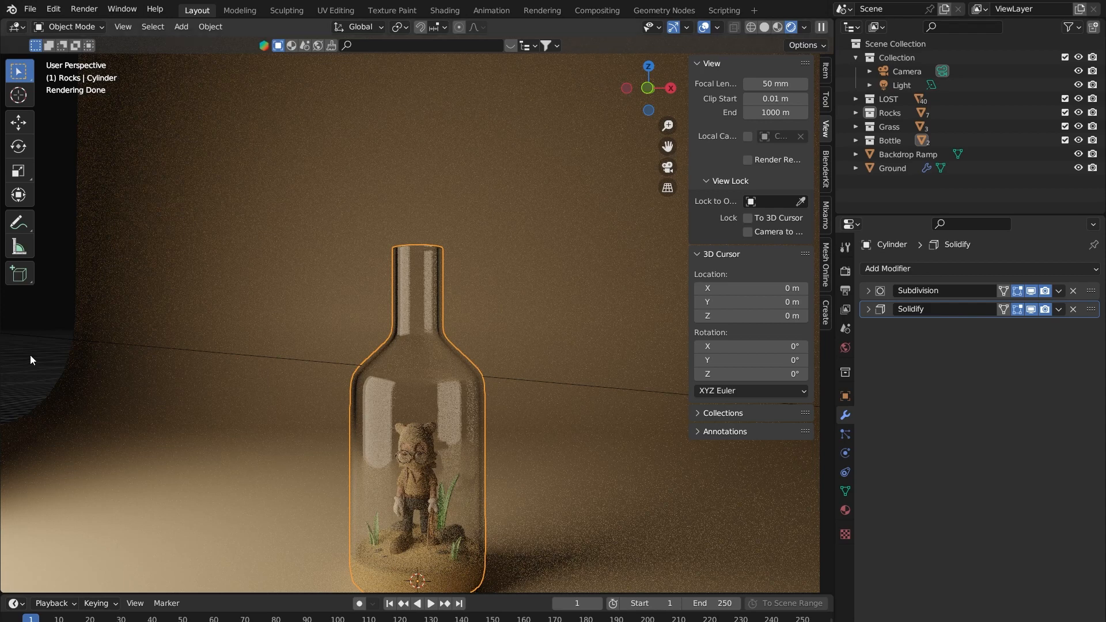
{"action": "scroll", "coordinate": [555, 357], "scroll_direction": "up", "scroll_amount": 6}
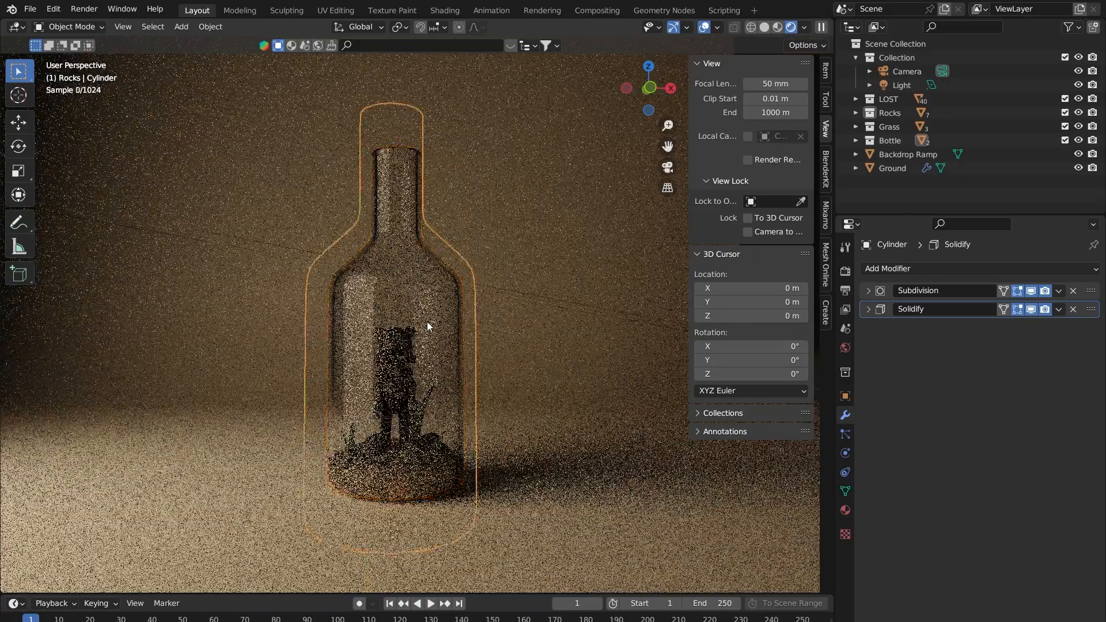
{"action": "scroll", "coordinate": [438, 311], "scroll_direction": "down", "scroll_amount": 2}
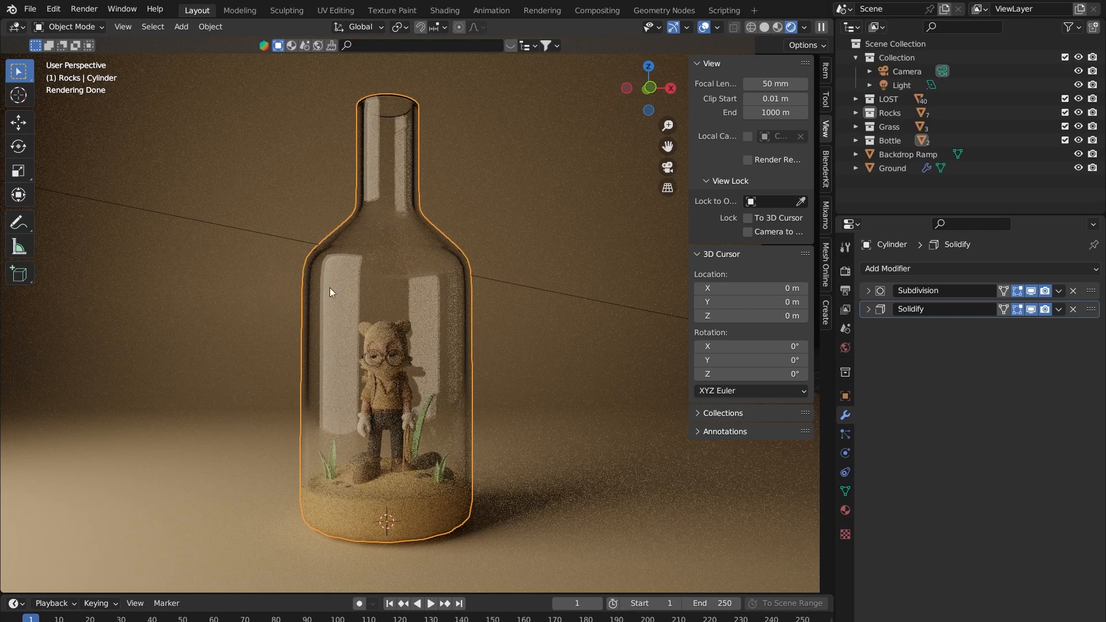
{"action": "middle_click_drag", "start_coordinate": [331, 350], "coordinate": [312, 333], "text": "shift"}
{"action": "scroll", "coordinate": [354, 310], "scroll_direction": "up", "scroll_amount": 1}
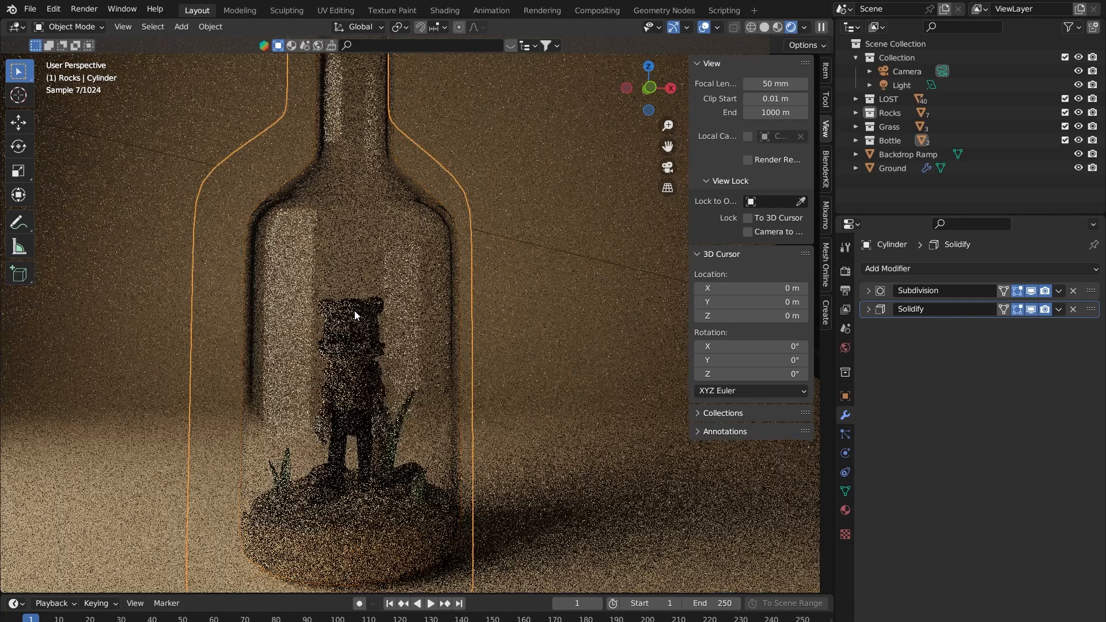
{"action": "scroll", "coordinate": [354, 310], "scroll_direction": "up", "scroll_amount": 1}
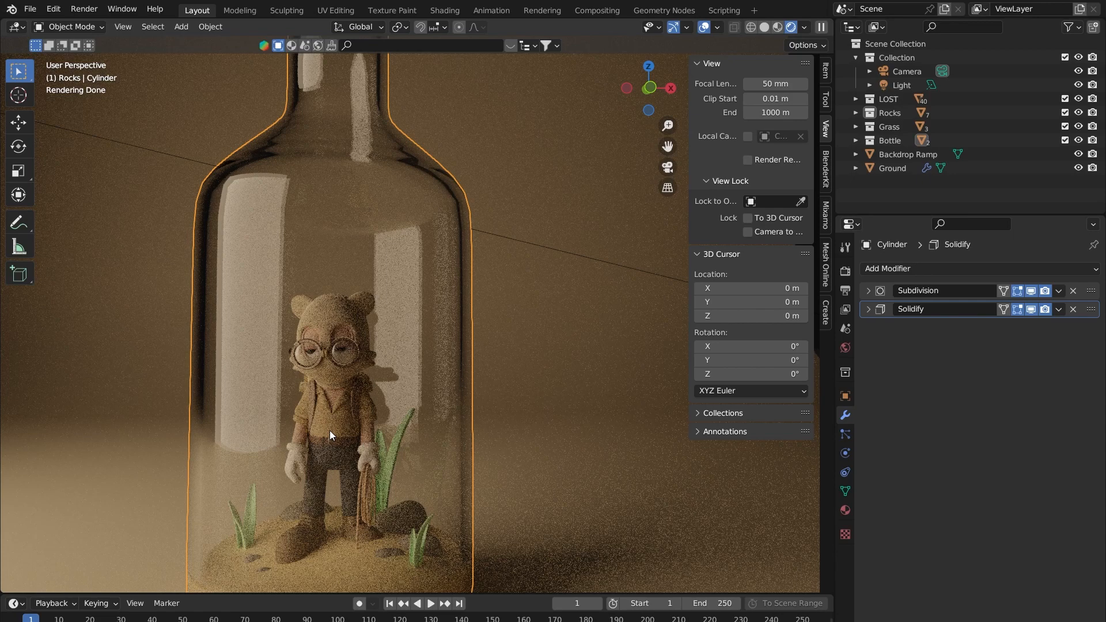
{"action": "scroll", "coordinate": [411, 364], "scroll_direction": "down", "scroll_amount": 5}
{"action": "middle_click_drag", "start_coordinate": [424, 389], "coordinate": [392, 406], "text": "shift"}
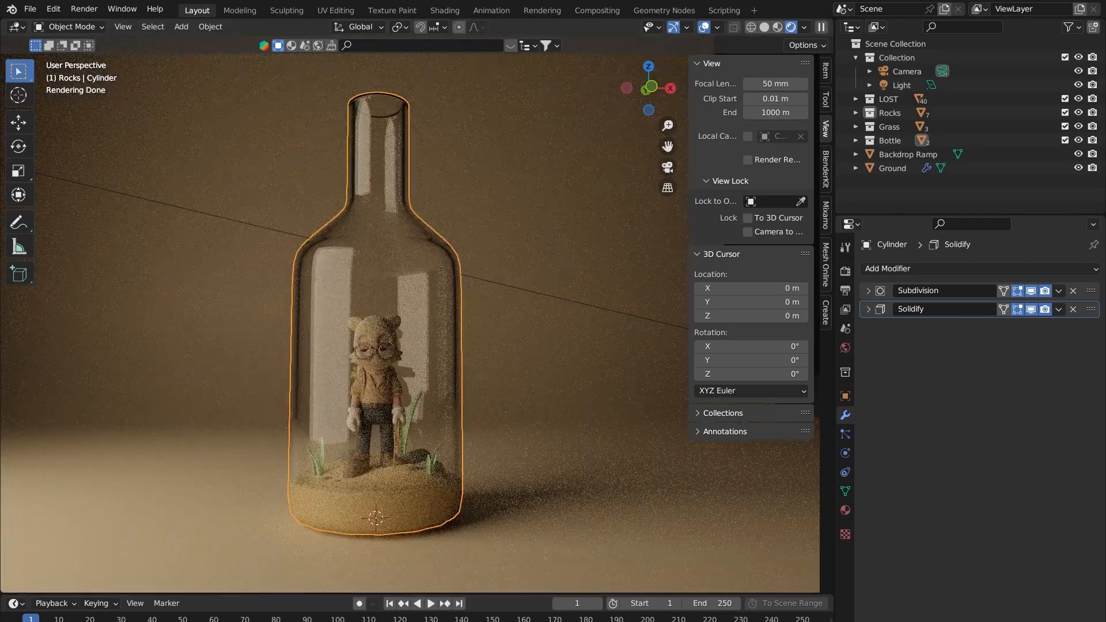